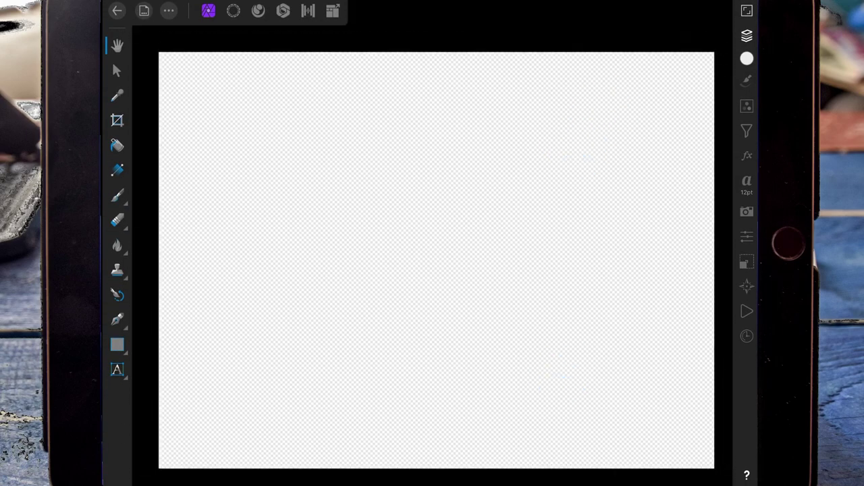
Place the foggy frosted grass photo from Photos onto the blank canvas
click(168, 10)
click(195, 85)
click(361, 71)
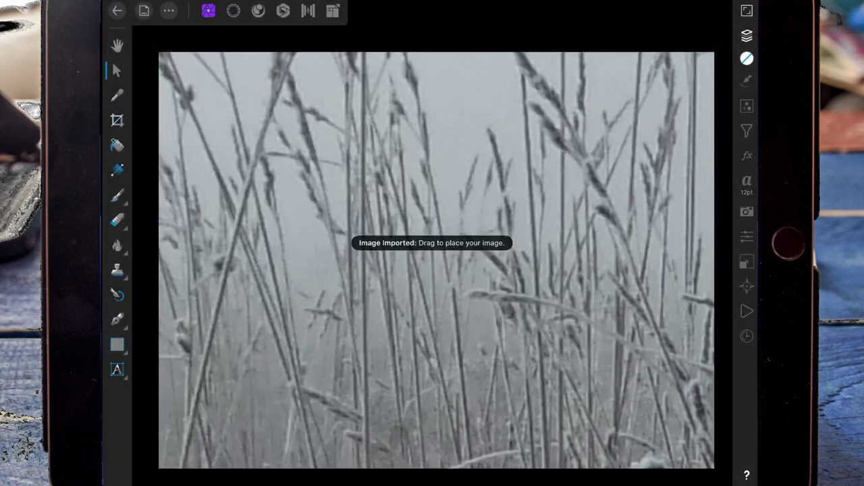
scroll(547, 237, down, 5)
click(618, 150)
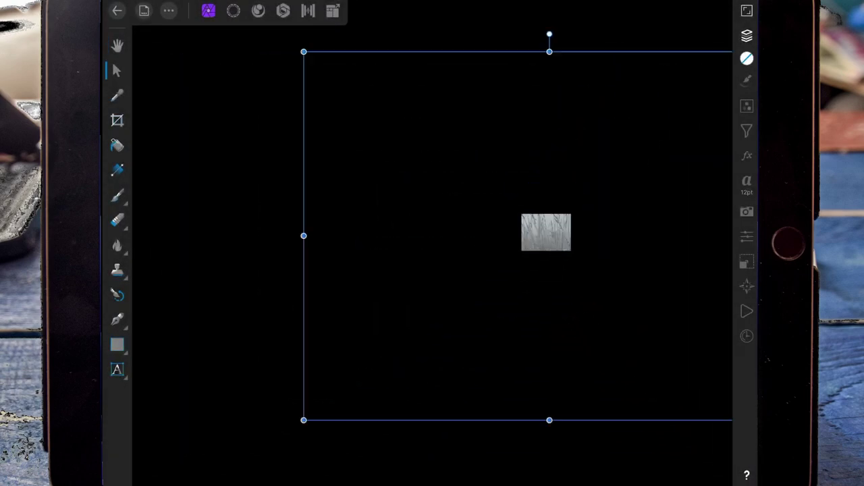
scroll(580, 202, down, 3)
Resize and shift the grass photo down to span the canvas width, leaving a top strip
mouse_move(652, 111)
mouse_down()
mouse_move(328, 351)
mouse_move(343, 349)
mouse_up()
scroll(535, 248, up, 5)
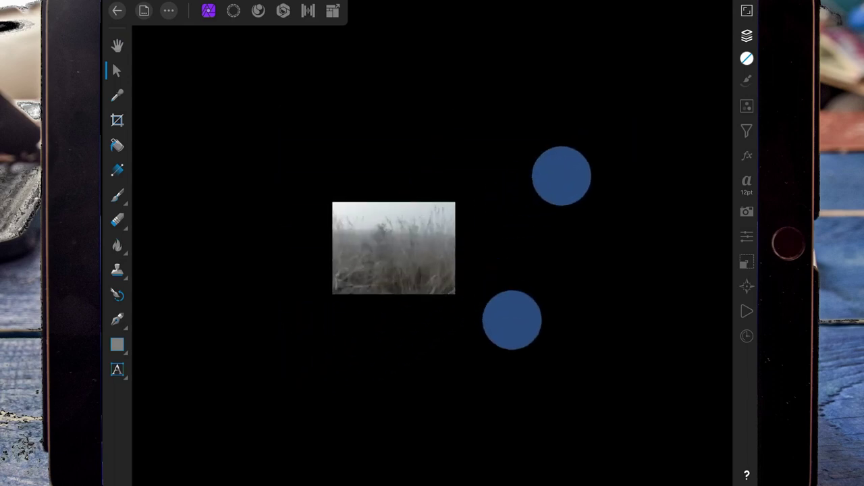
drag(594, 156, 517, 186)
scroll(439, 288, up, 5)
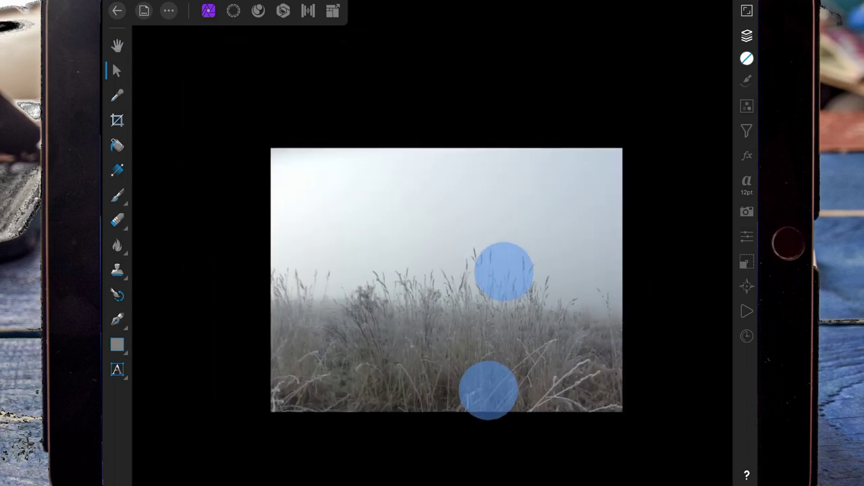
mouse_move(542, 288)
mouse_down()
mouse_move(573, 225)
mouse_move(555, 225)
mouse_up()
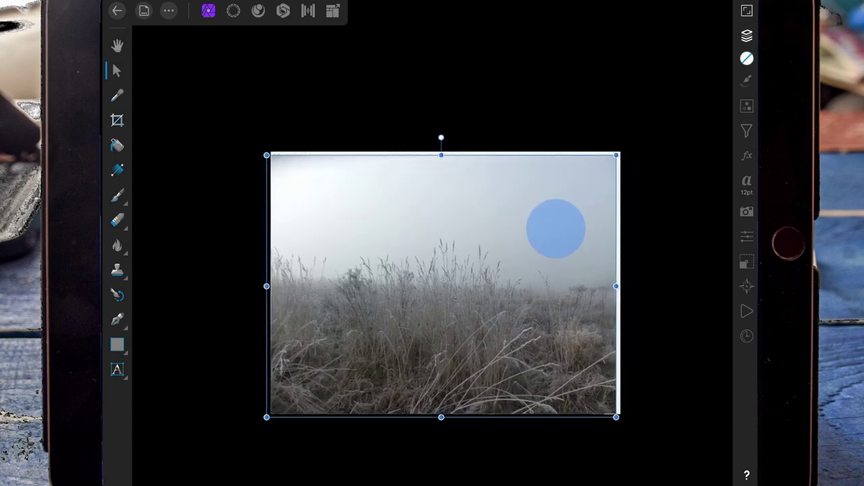
drag(619, 152, 638, 147)
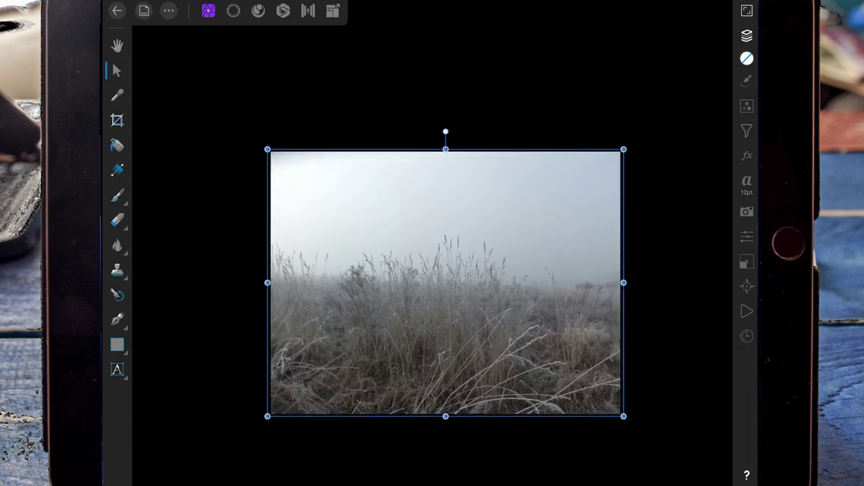
scroll(598, 215, up, 5)
mouse_move(688, 60)
mouse_down()
mouse_move(696, 54)
mouse_move(658, 91)
mouse_up()
drag(608, 173, 625, 170)
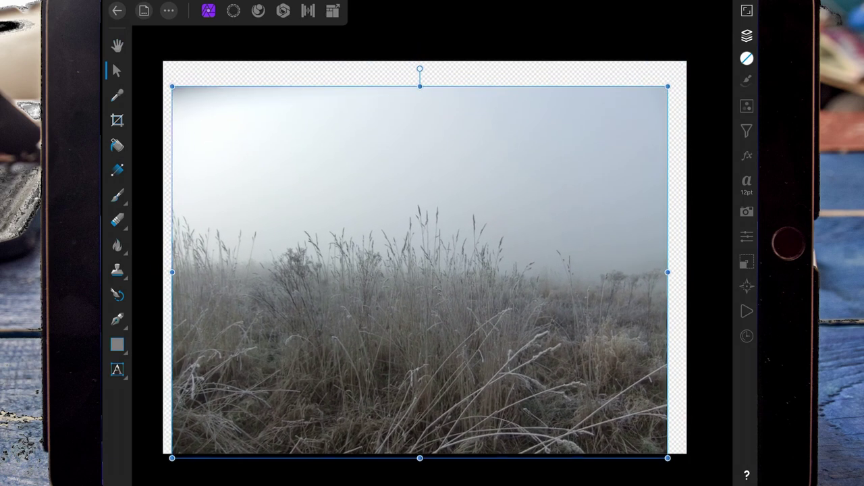
drag(667, 273, 695, 270)
mouse_move(644, 236)
mouse_down()
mouse_move(628, 239)
mouse_move(643, 257)
mouse_up()
drag(686, 288, 695, 289)
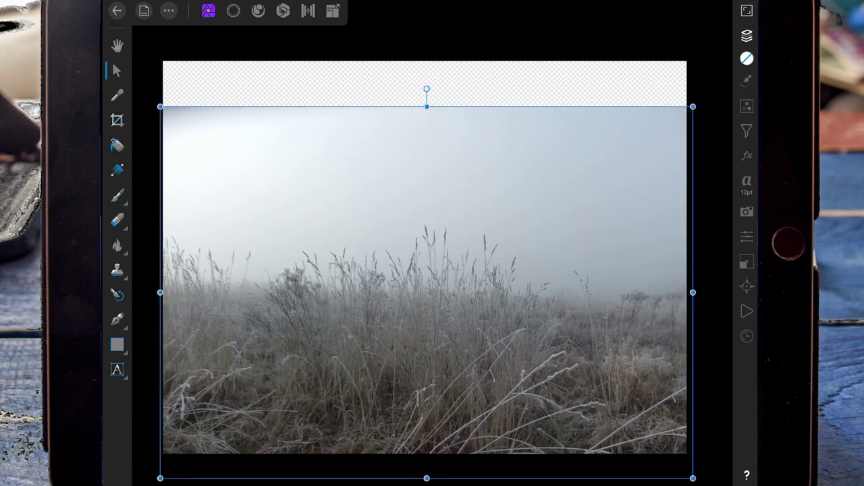
Place the stormy cloud photo from Photos and roughly size it over the grass image
key(ctrl+d)
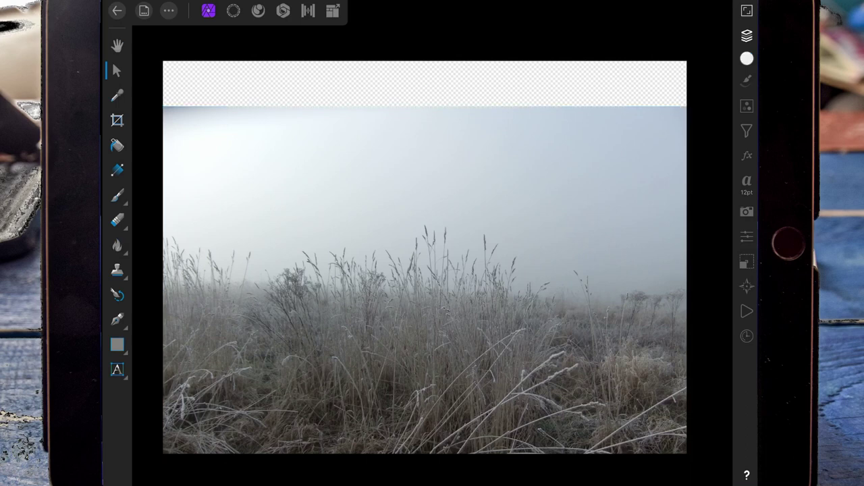
click(168, 10)
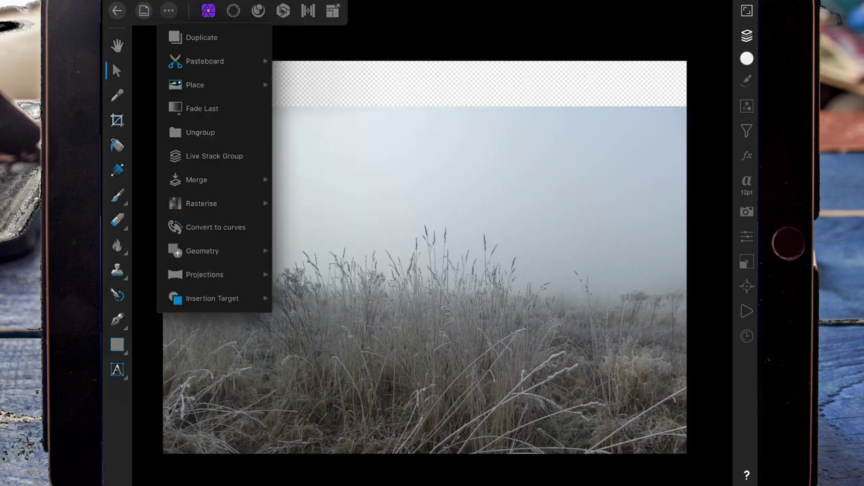
click(195, 84)
click(328, 71)
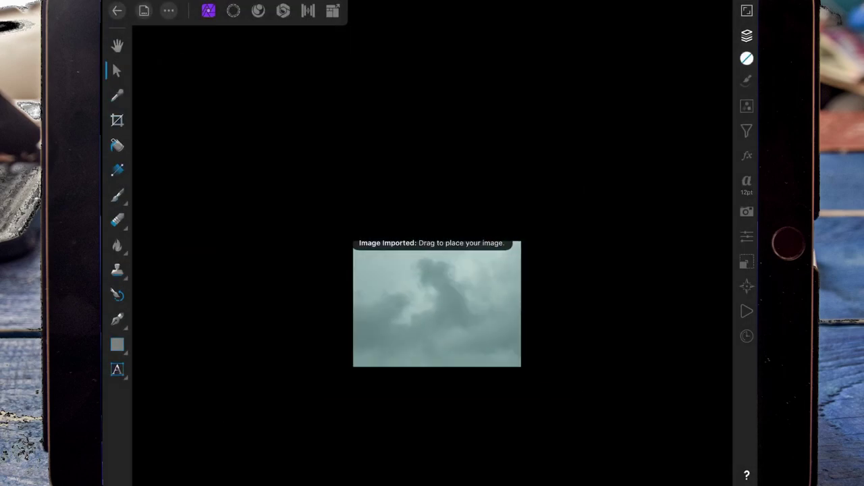
drag(504, 216, 469, 331)
mouse_move(697, 73)
mouse_down()
mouse_move(270, 317)
mouse_move(446, 214)
mouse_up()
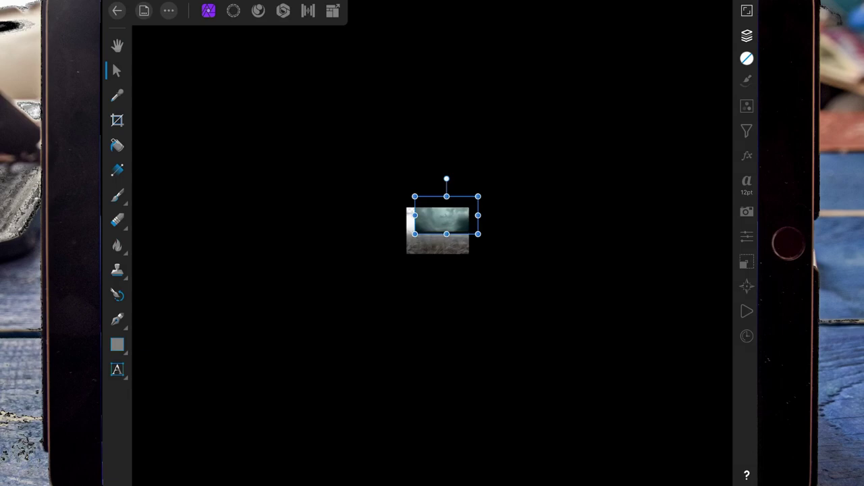
scroll(446, 223, up, 5)
scroll(493, 222, up, 2)
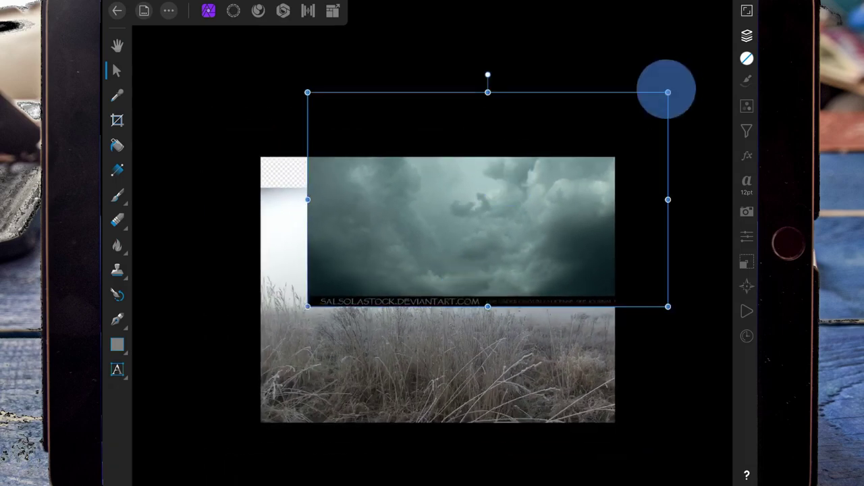
mouse_move(665, 90)
mouse_down()
mouse_move(559, 135)
mouse_move(513, 173)
mouse_up()
drag(598, 122, 659, 97)
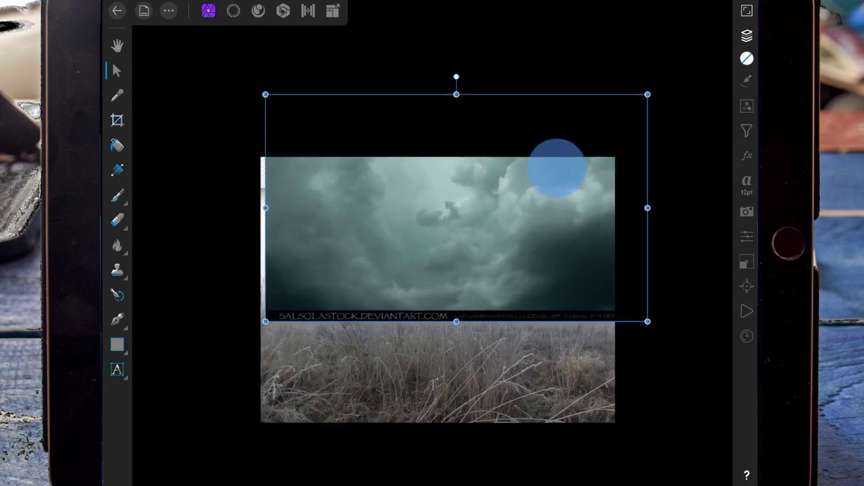
drag(555, 168, 545, 176)
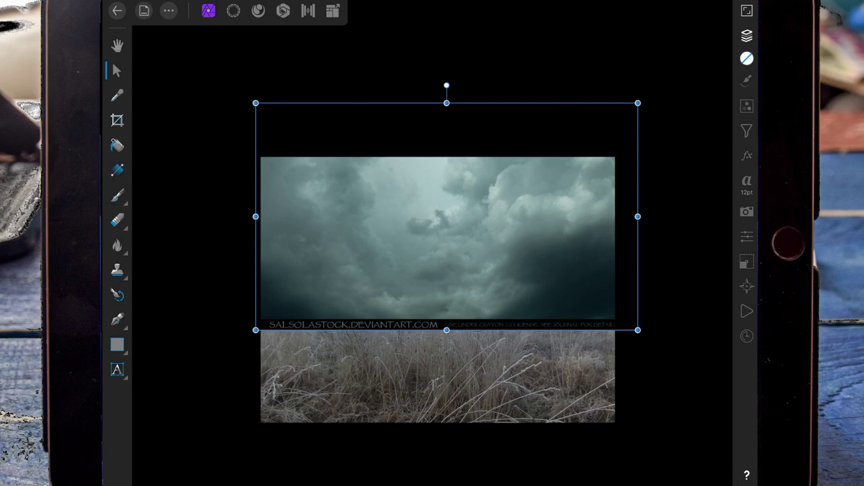
Flip the cloud photo and rotate it 180° in the Transform settings
click(746, 261)
click(684, 106)
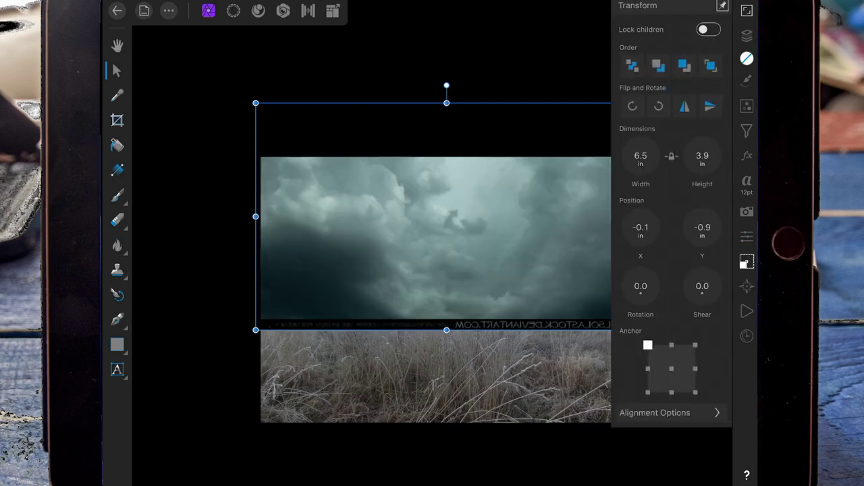
mouse_move(640, 286)
mouse_down()
mouse_move(658, 276)
mouse_move(658, 297)
mouse_up()
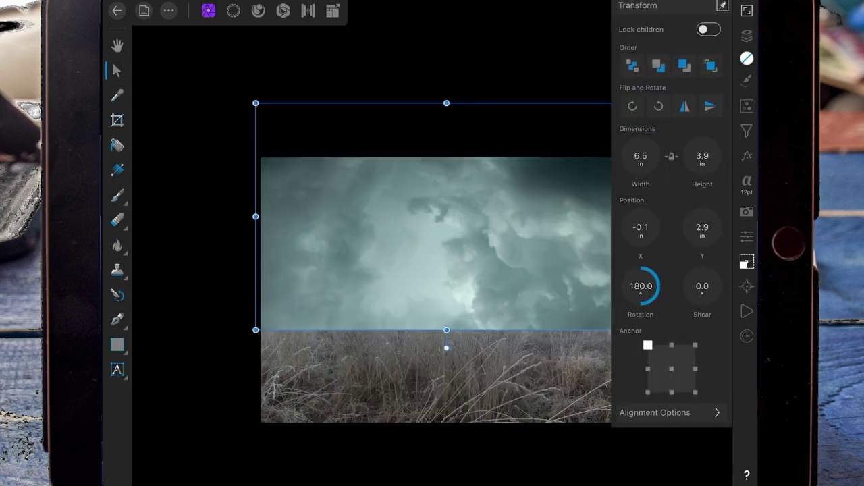
click(747, 59)
click(747, 58)
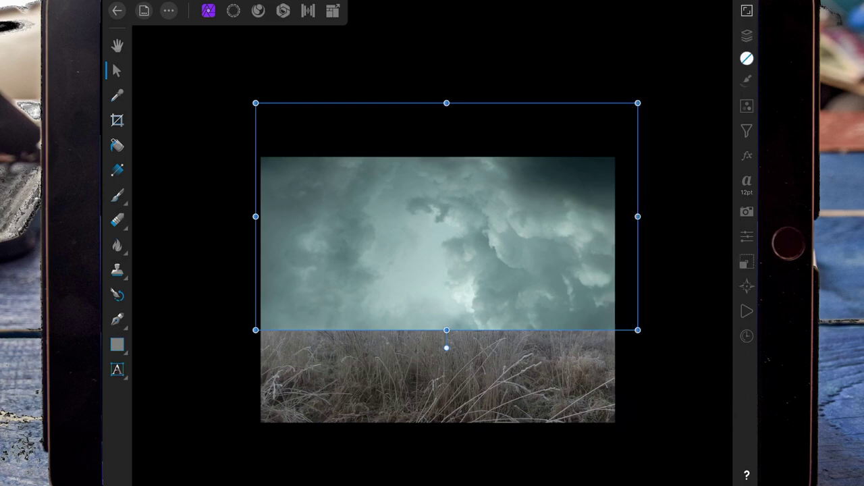
click(746, 261)
click(684, 106)
click(746, 36)
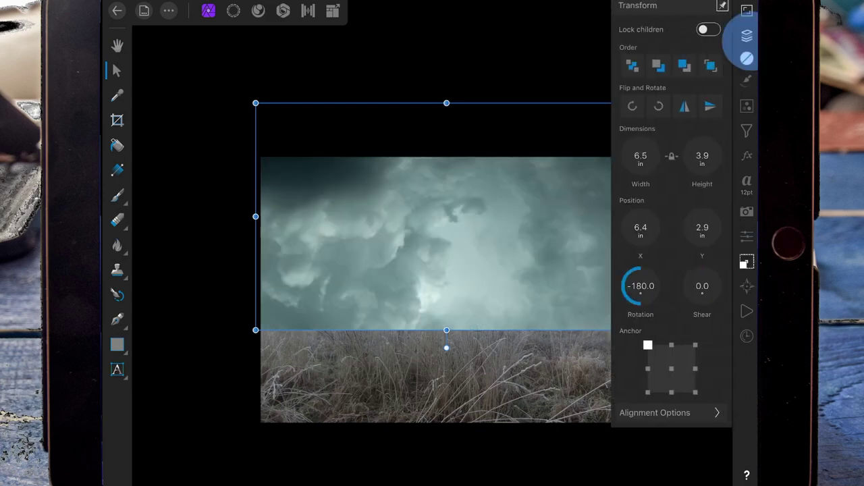
click(747, 36)
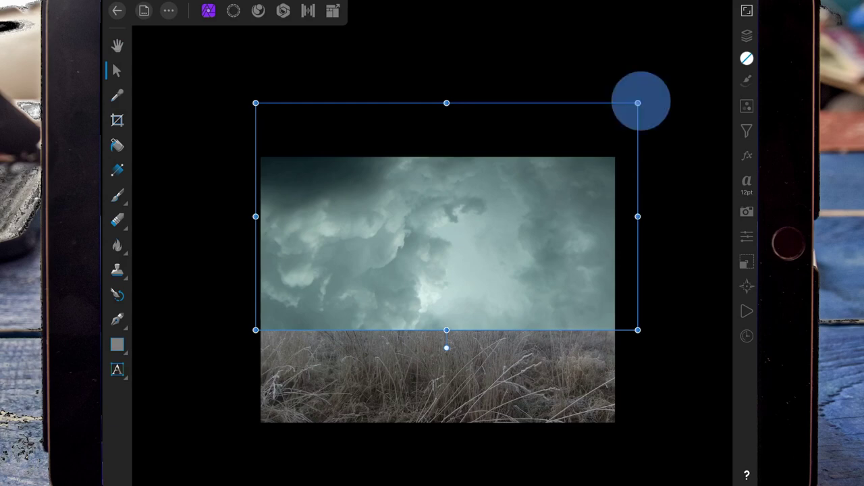
Enlarge the clouds to fill the upper sky area, then deselect
drag(638, 103, 662, 89)
drag(599, 146, 571, 151)
drag(630, 93, 642, 92)
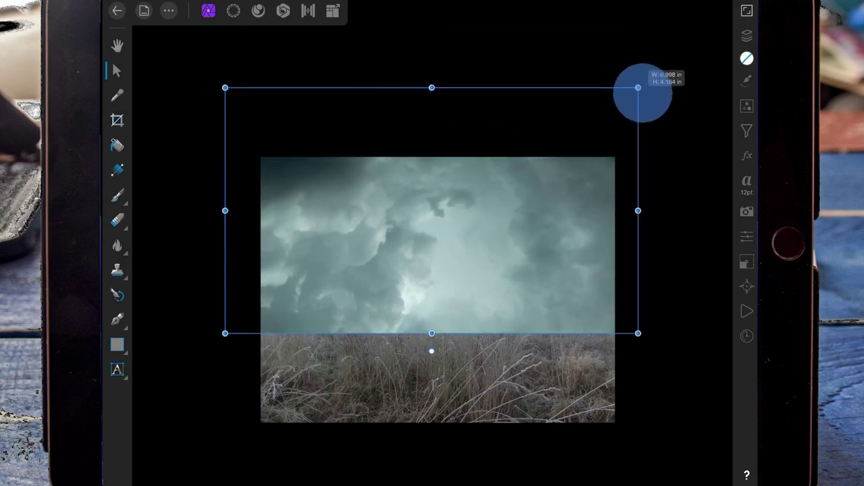
mouse_move(594, 145)
mouse_down()
mouse_move(594, 166)
mouse_move(596, 144)
mouse_up()
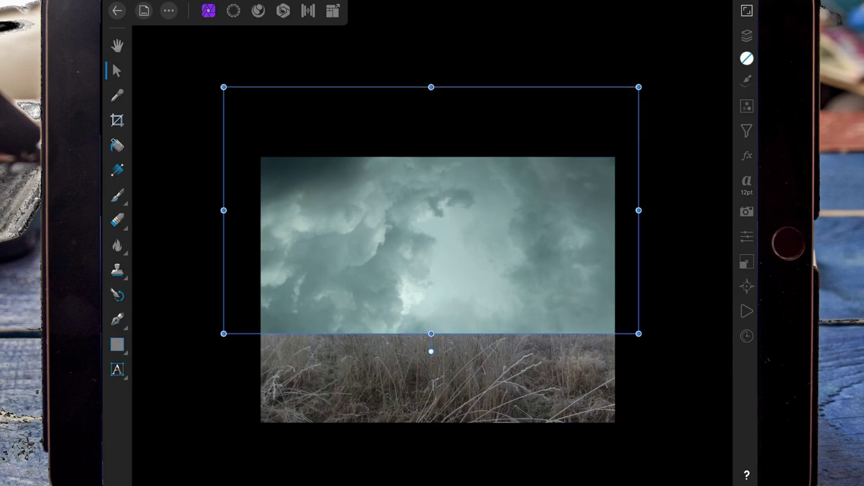
key(ctrl+d)
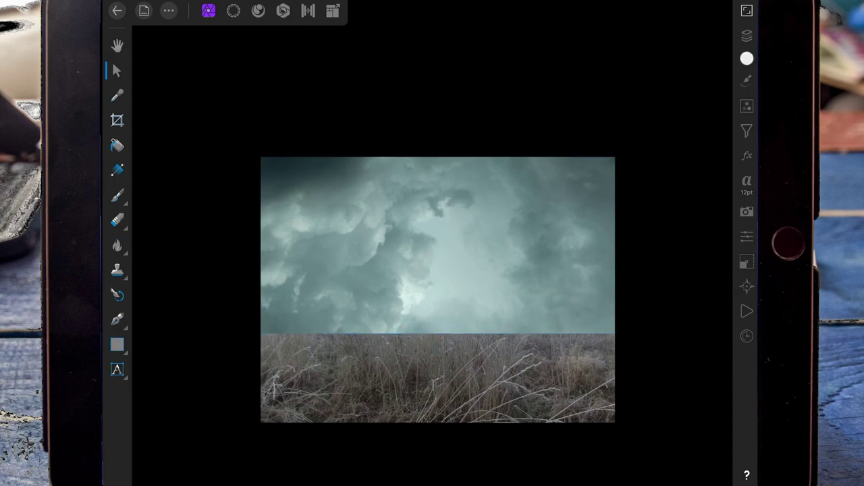
Select the top cloud Photo layer, undo an accidental grouping, and deselect the sky
click(747, 35)
click(634, 60)
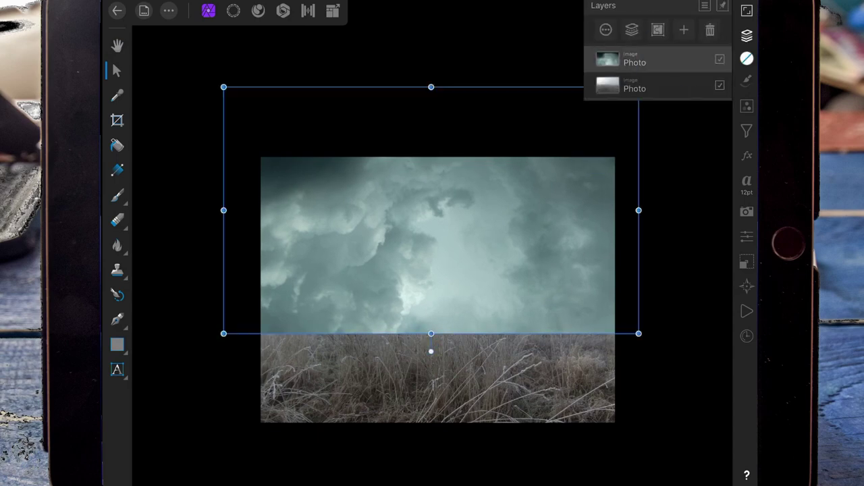
click(683, 29)
key(ctrl+g)
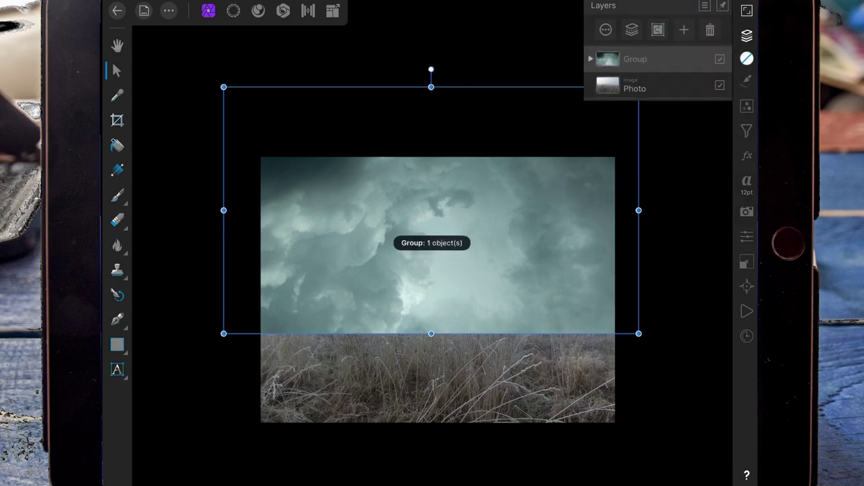
key(ctrl+z)
click(747, 35)
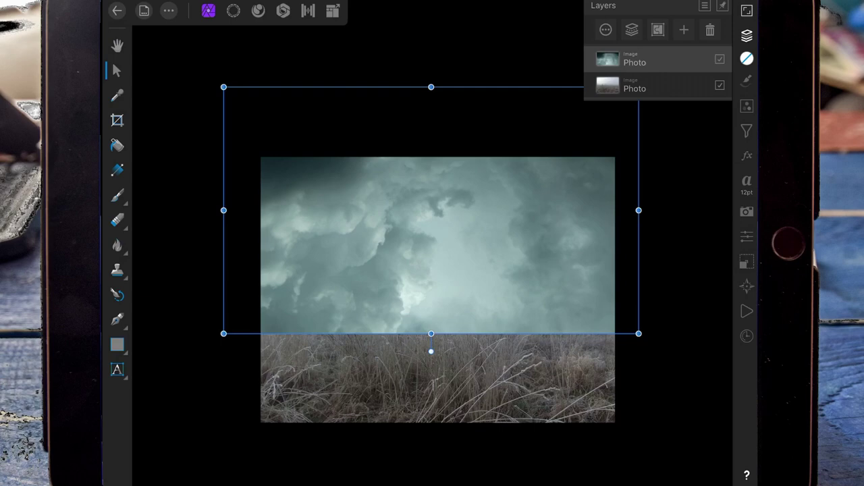
click(631, 29)
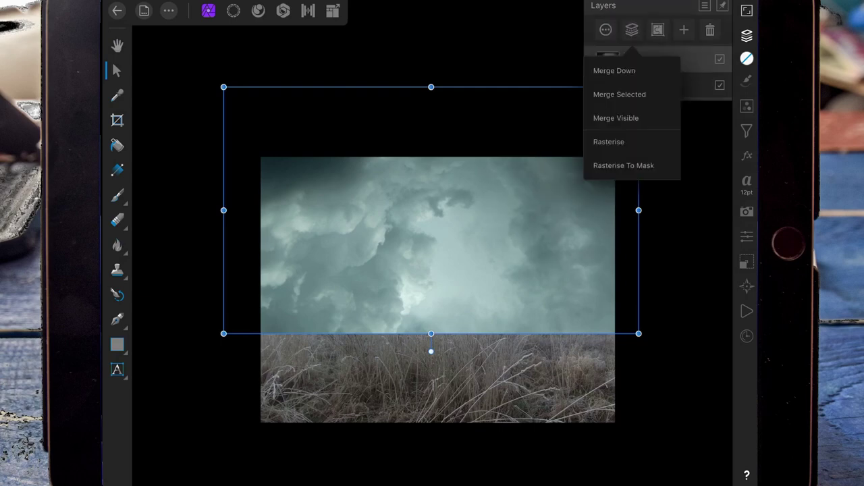
click(631, 30)
click(683, 30)
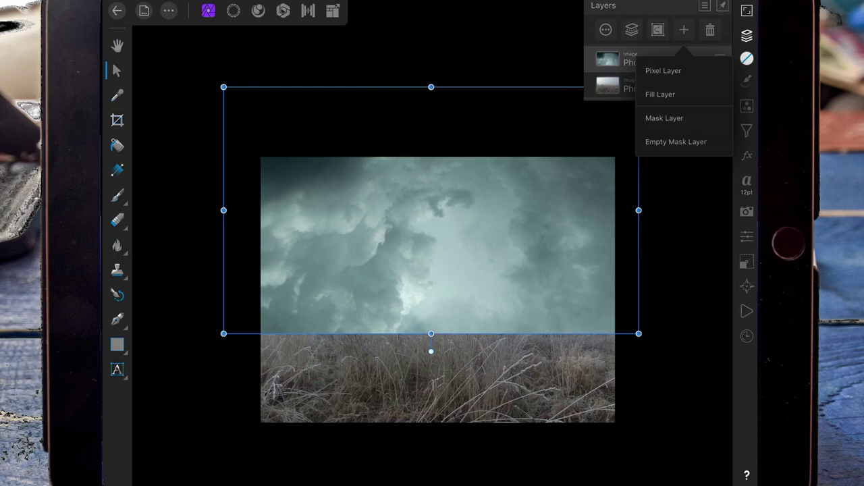
click(473, 452)
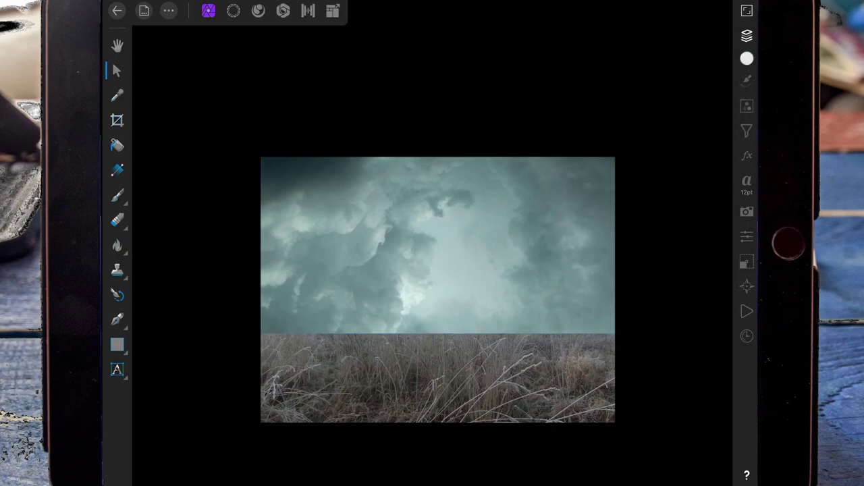
Draw a linear gradient on the sky layer with a black end colour
click(747, 35)
click(747, 35)
click(118, 169)
drag(499, 296, 521, 220)
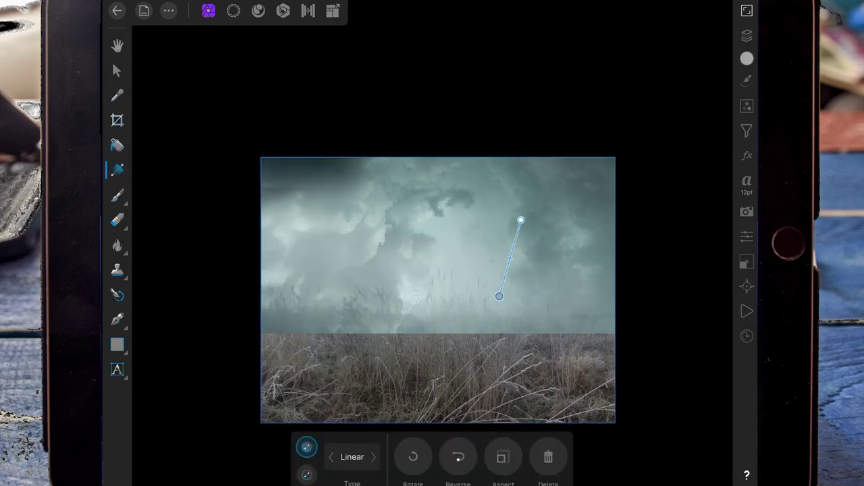
click(746, 58)
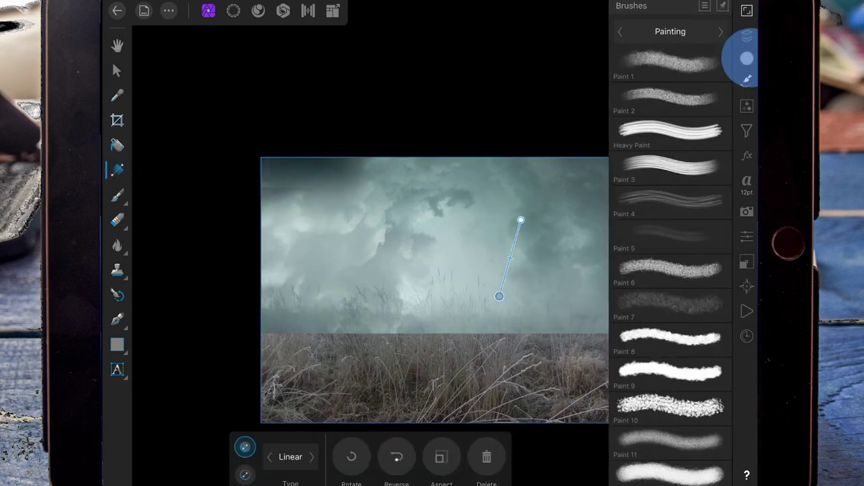
click(652, 53)
Adjust the gradient handles so the sky fades softly into the grass horizon
drag(500, 296, 513, 356)
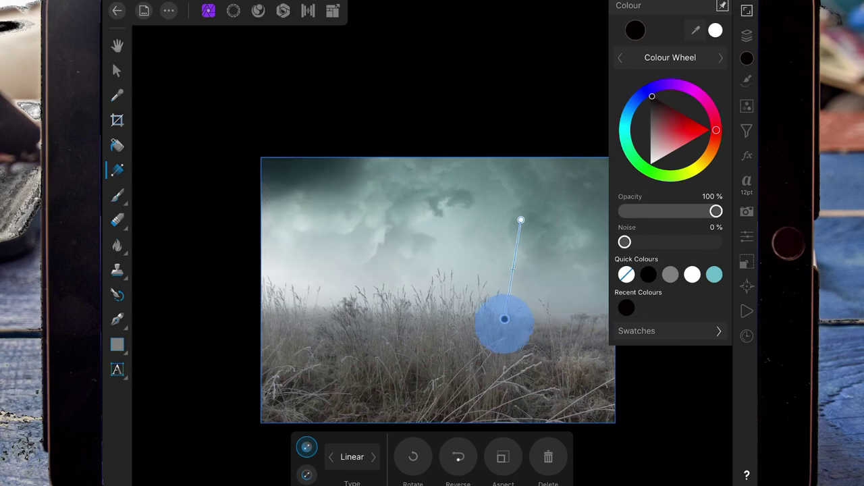
click(747, 35)
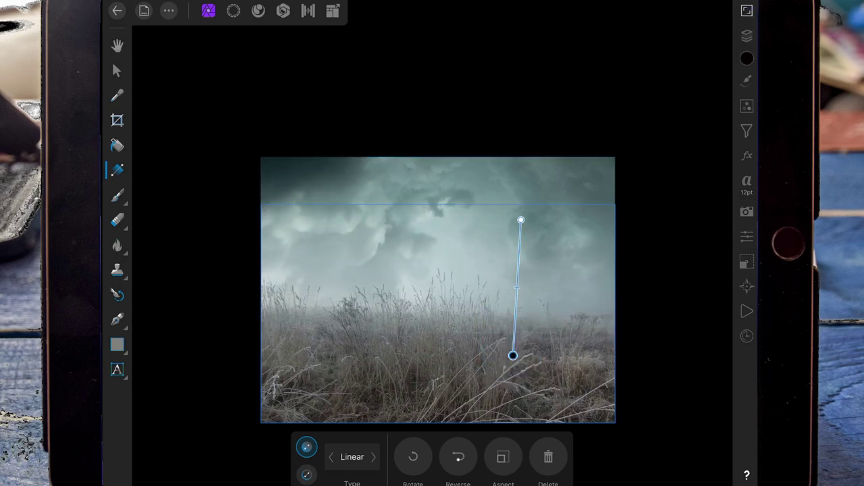
drag(521, 220, 518, 262)
mouse_move(513, 356)
mouse_down()
mouse_move(517, 336)
mouse_move(509, 338)
mouse_up()
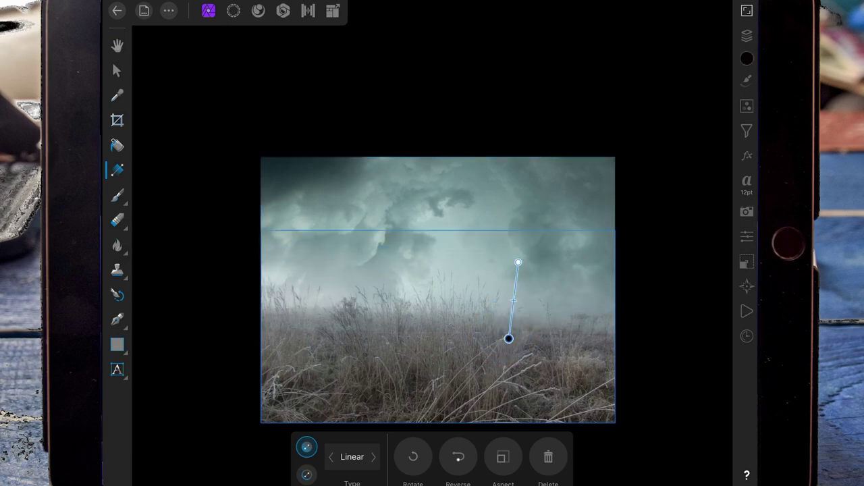
scroll(578, 301, up, 3)
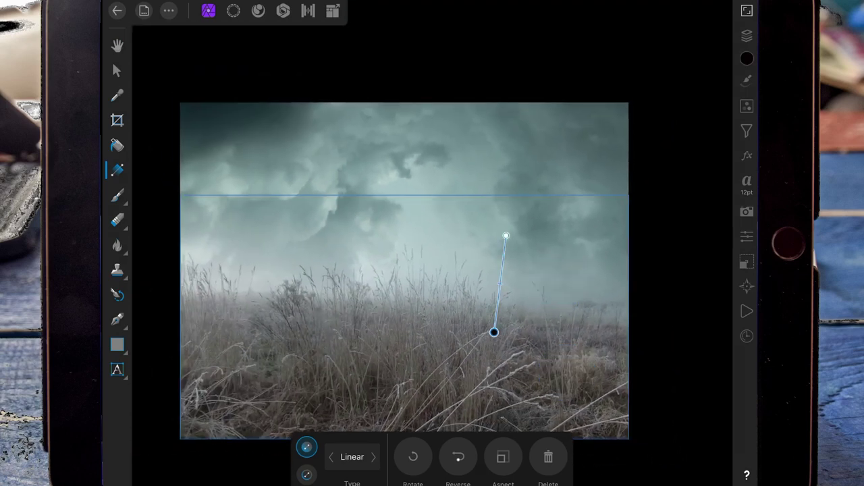
drag(493, 332, 495, 331)
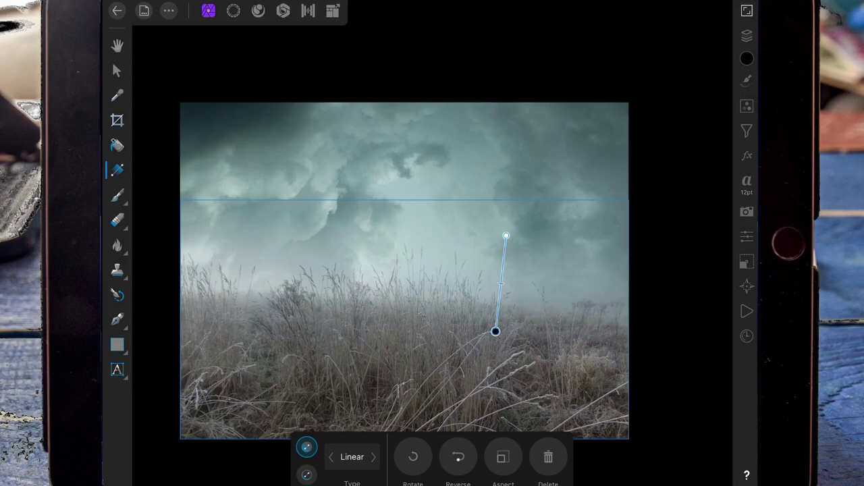
Target the sky's mask and set a black Paint Brush at about 296 px, 62% opacity
click(331, 457)
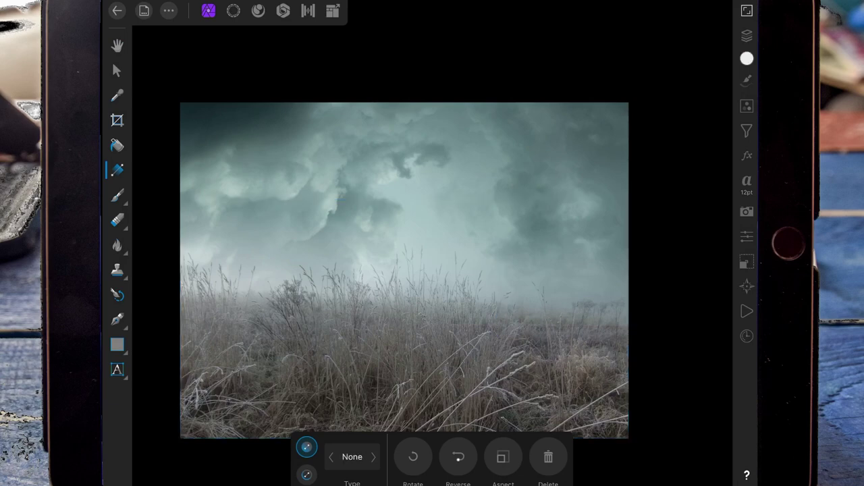
click(746, 36)
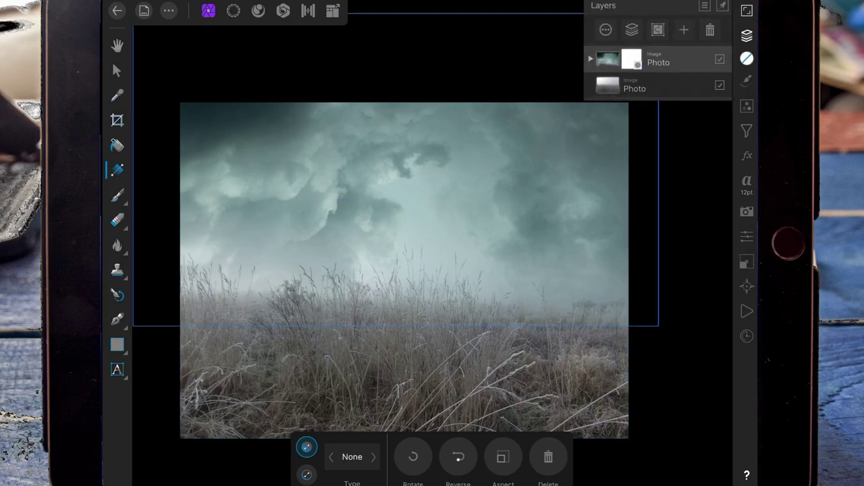
click(590, 59)
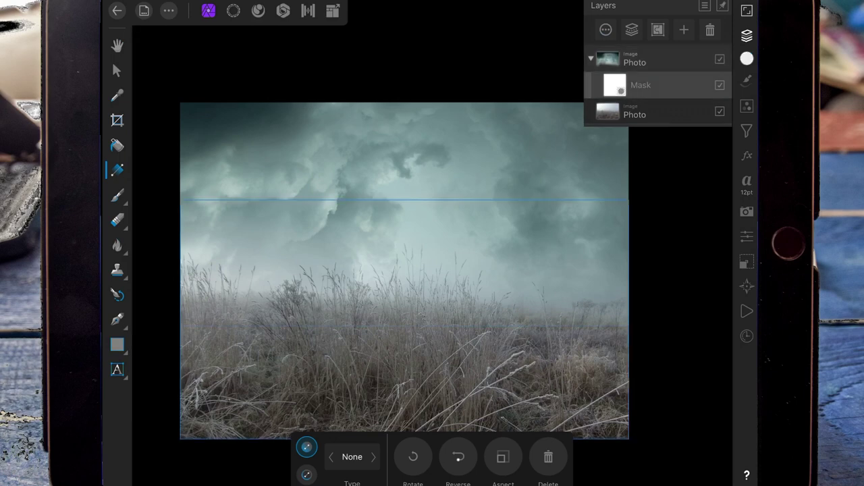
click(116, 195)
click(560, 456)
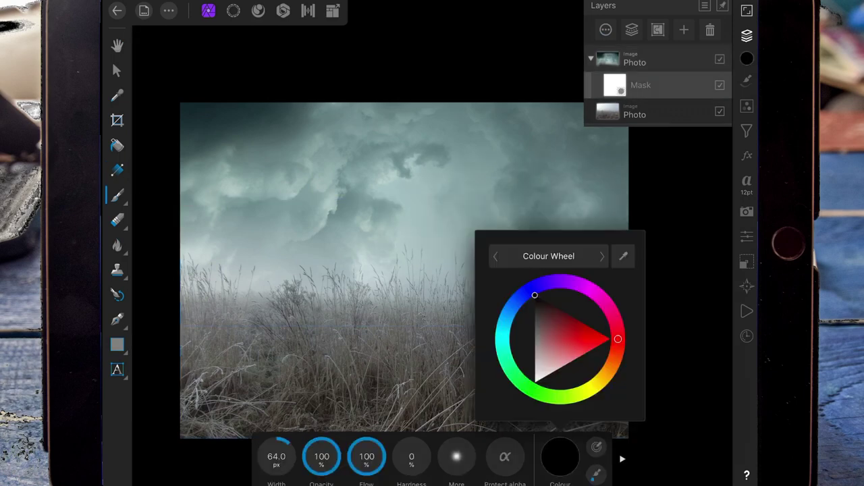
click(526, 297)
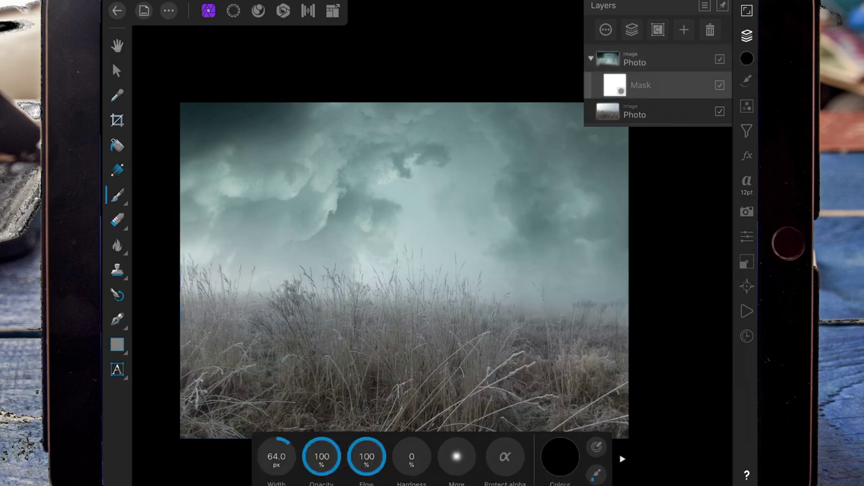
drag(275, 456, 443, 436)
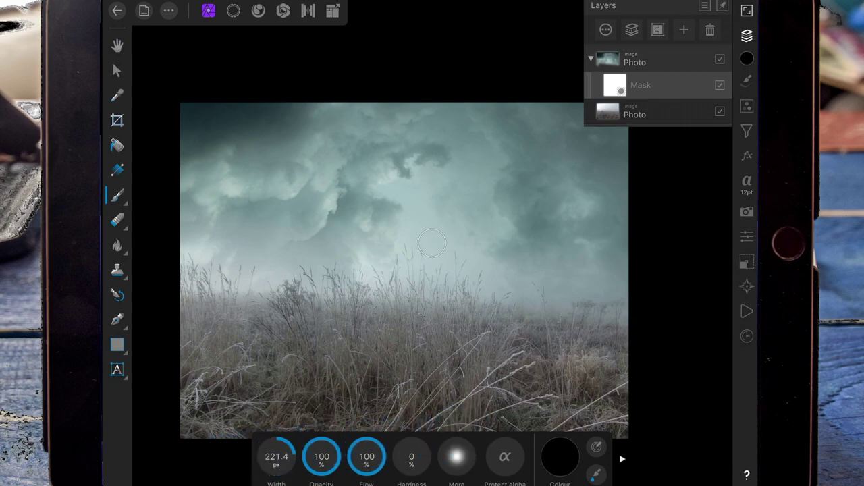
mouse_move(321, 456)
mouse_down()
mouse_move(251, 457)
mouse_move(376, 442)
mouse_up()
mouse_move(530, 330)
mouse_down()
mouse_move(565, 330)
mouse_move(549, 331)
mouse_up()
Paint black across the grass to clear leftover cloud haze from the field
mouse_move(614, 330)
mouse_down()
mouse_move(416, 340)
mouse_move(308, 305)
mouse_move(188, 338)
mouse_up()
drag(445, 332, 642, 329)
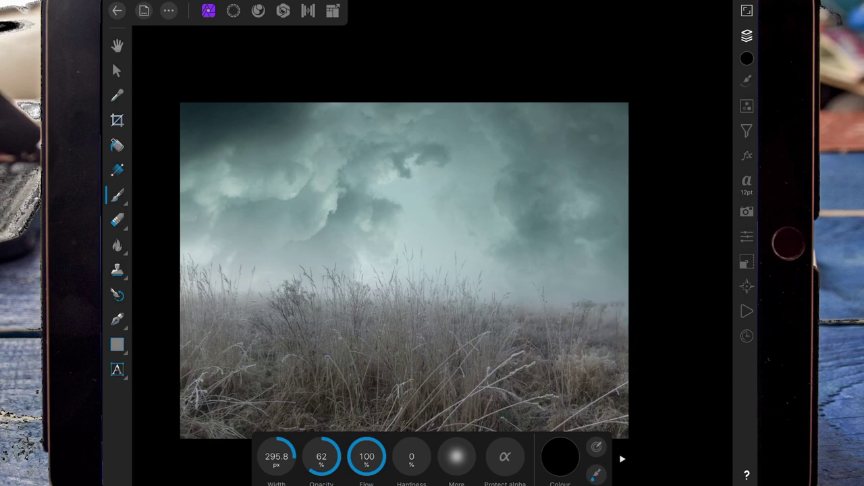
scroll(551, 223, down, 2)
scroll(540, 245, up, 3)
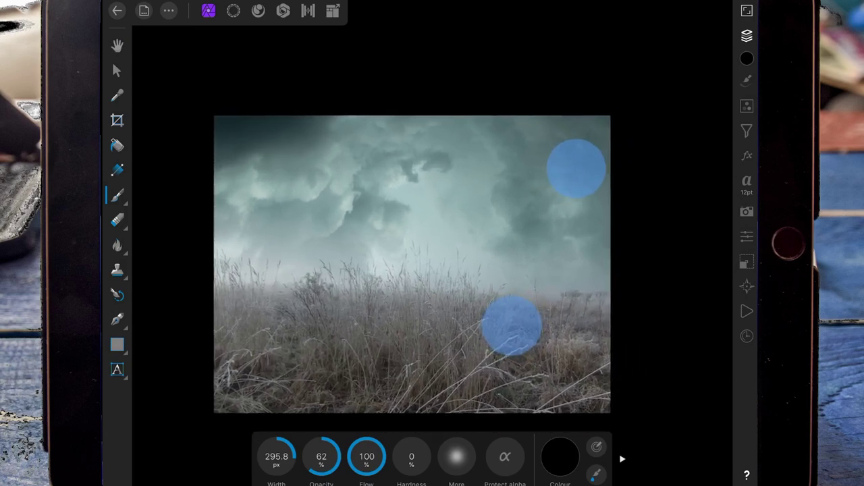
scroll(567, 220, up, 2)
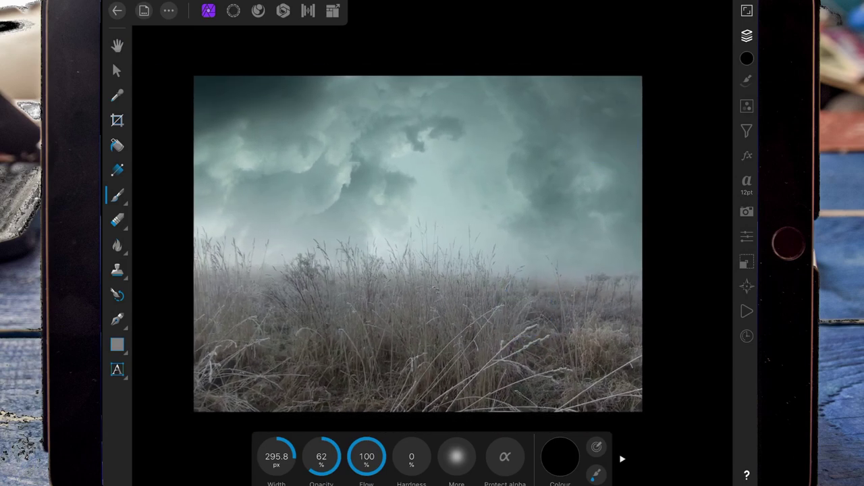
click(747, 36)
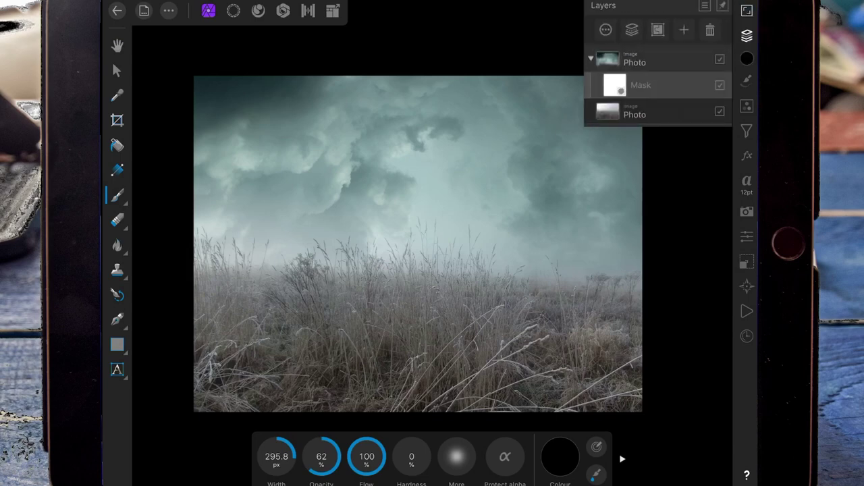
Add a new pixel layer nested inside the grass photo layer
click(634, 112)
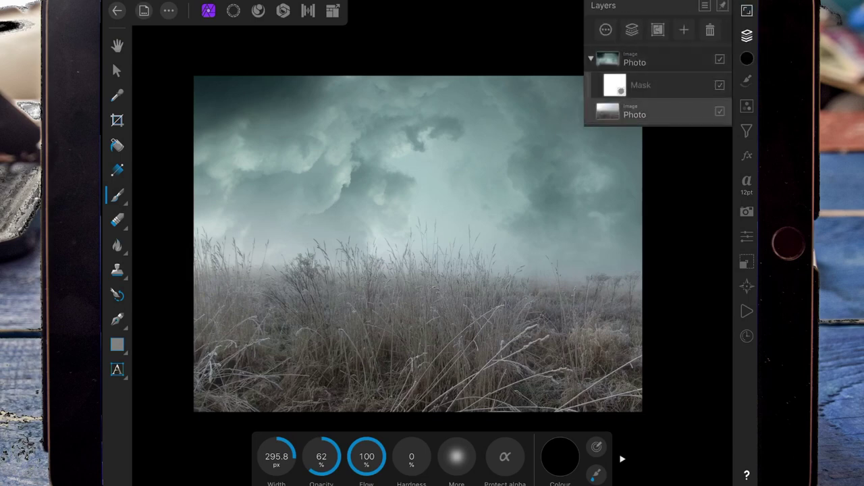
click(684, 30)
click(631, 74)
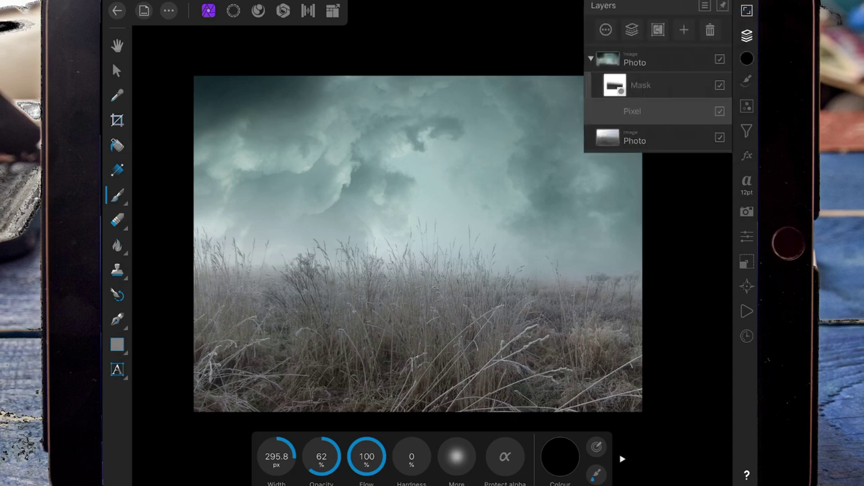
drag(675, 111, 671, 134)
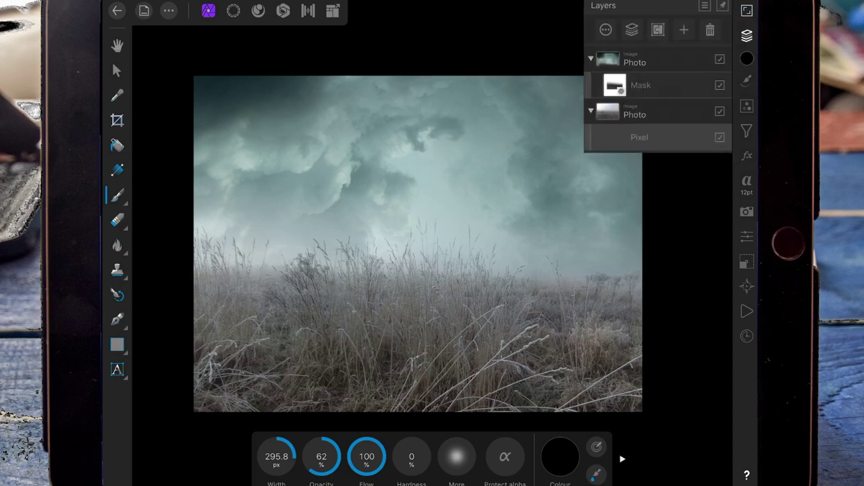
Apply a Curves adjustment to the grass photo, pulling the top point down to darken it
click(746, 106)
scroll(686, 218, down, 2)
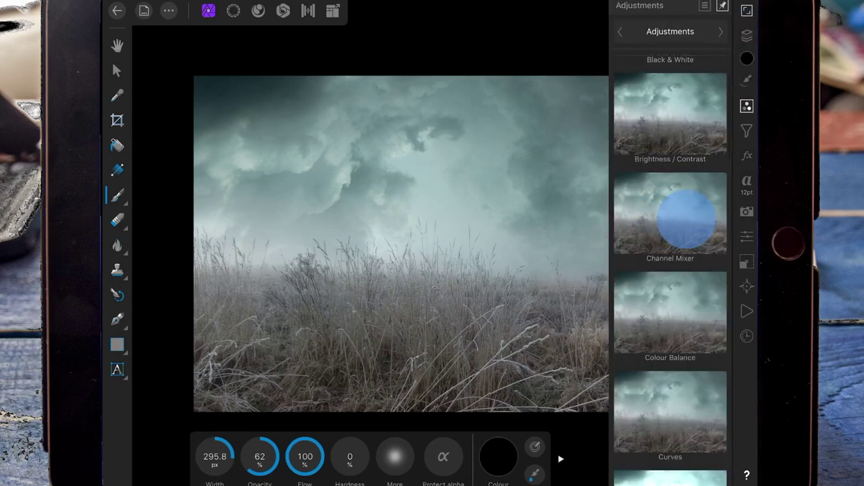
scroll(686, 218, down, 2)
click(669, 282)
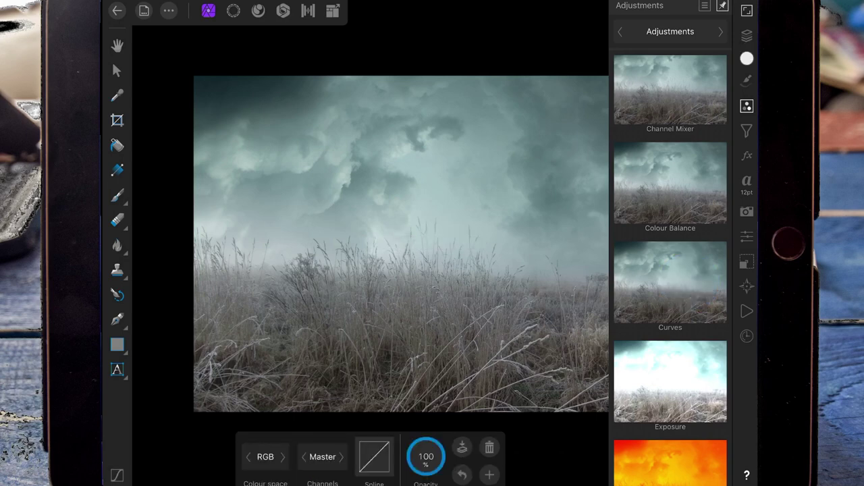
click(747, 106)
click(436, 456)
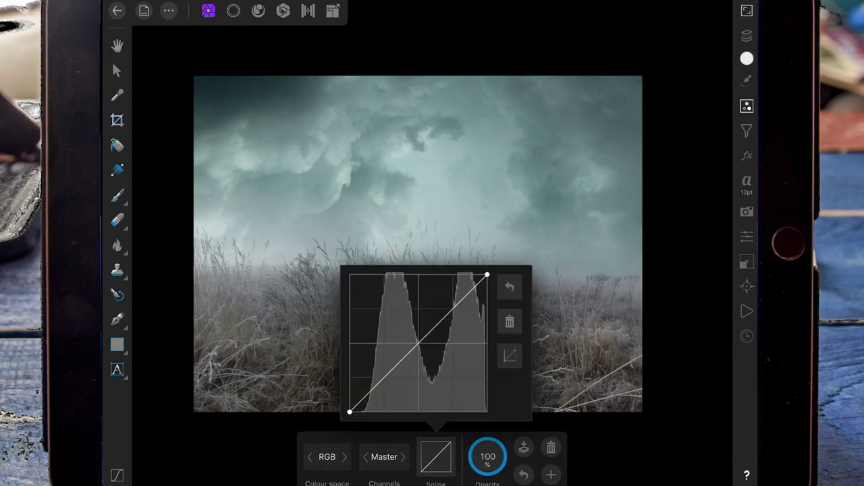
drag(486, 276, 498, 297)
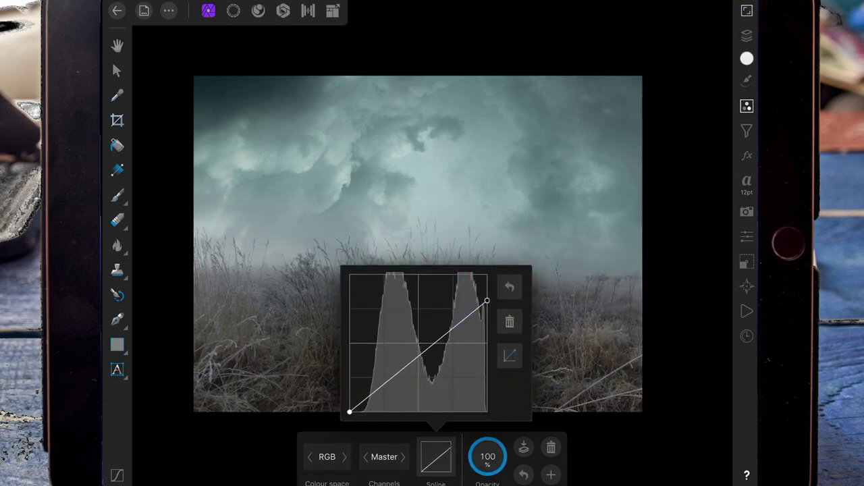
click(435, 456)
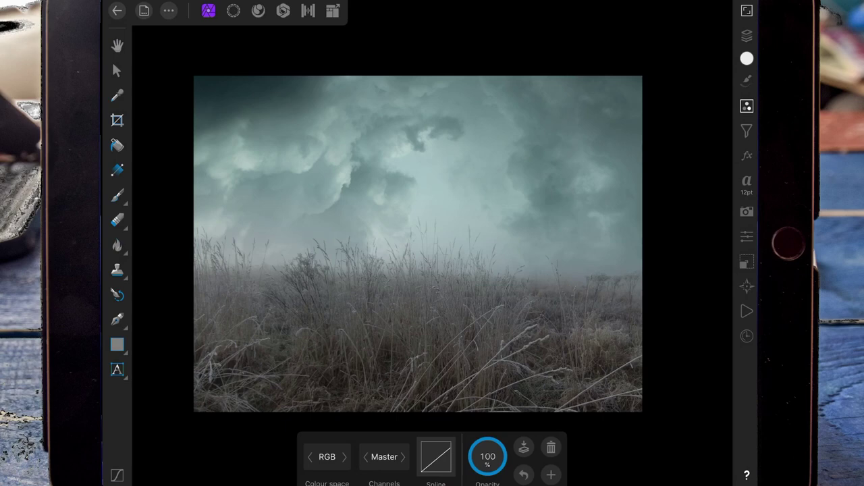
Add another pixel layer and move it down the layer stack
click(746, 35)
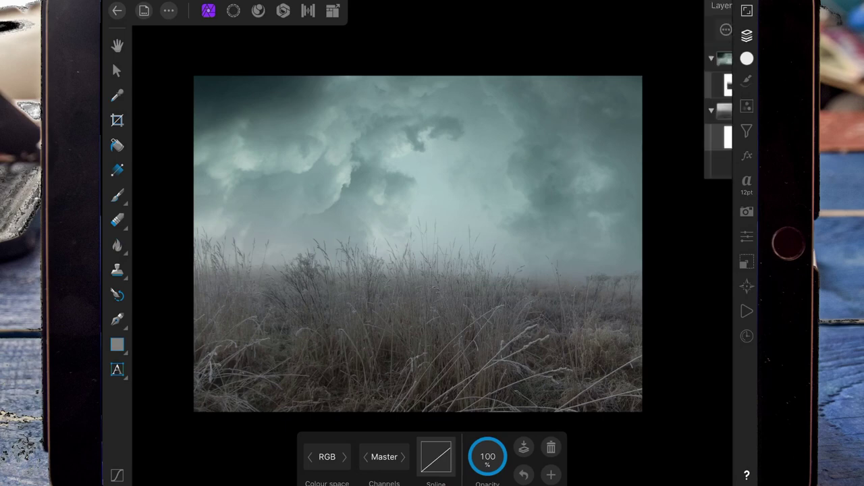
click(683, 29)
click(684, 70)
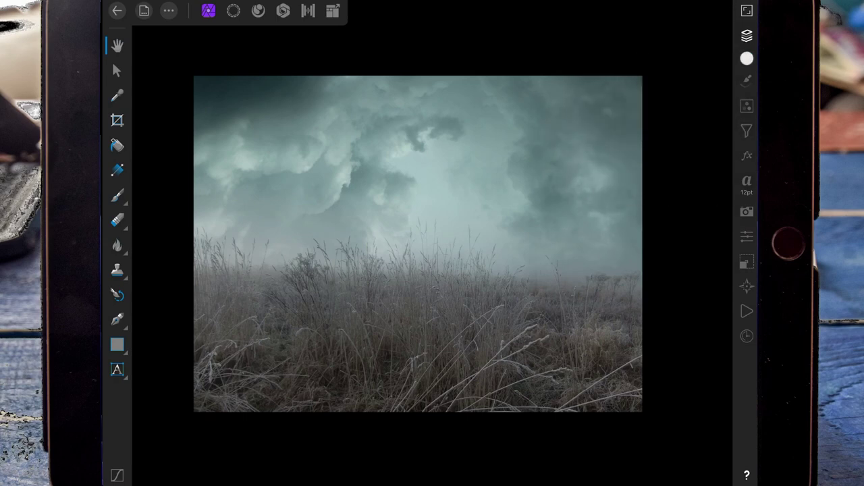
drag(685, 59, 675, 84)
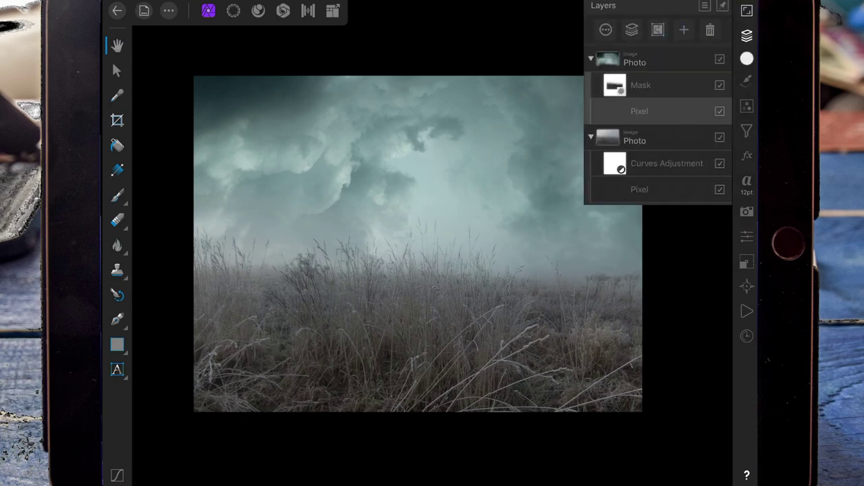
Add a Curves adjustment to the cloud photo with the top point pulled down to darken
click(747, 106)
scroll(670, 203, down, 2)
click(680, 178)
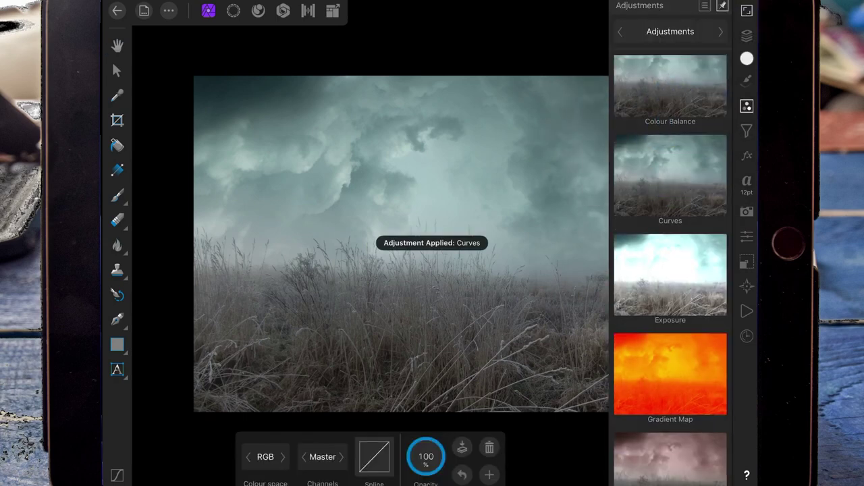
click(374, 456)
drag(425, 276, 424, 307)
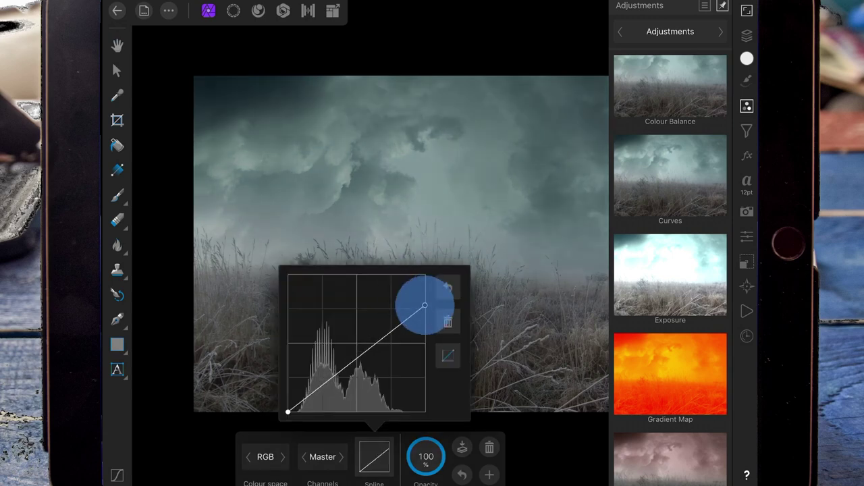
click(374, 456)
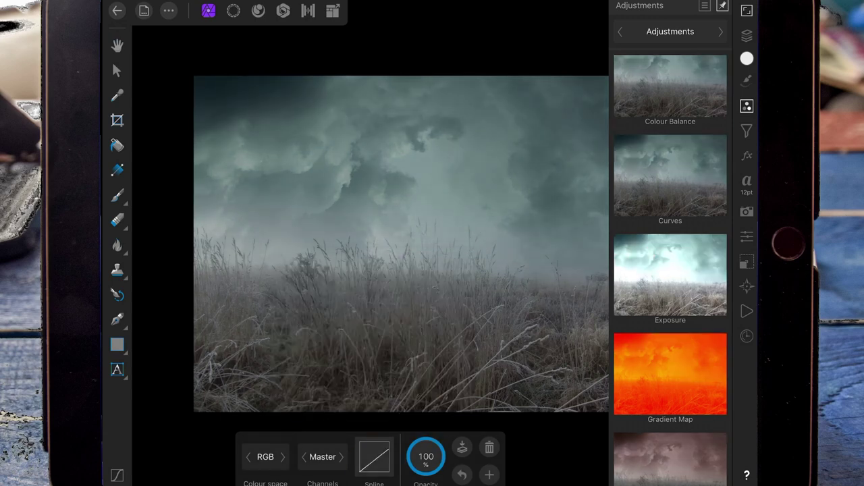
Add an HSL adjustment with Saturation lowered to -23
scroll(670, 270, down, 5)
click(669, 270)
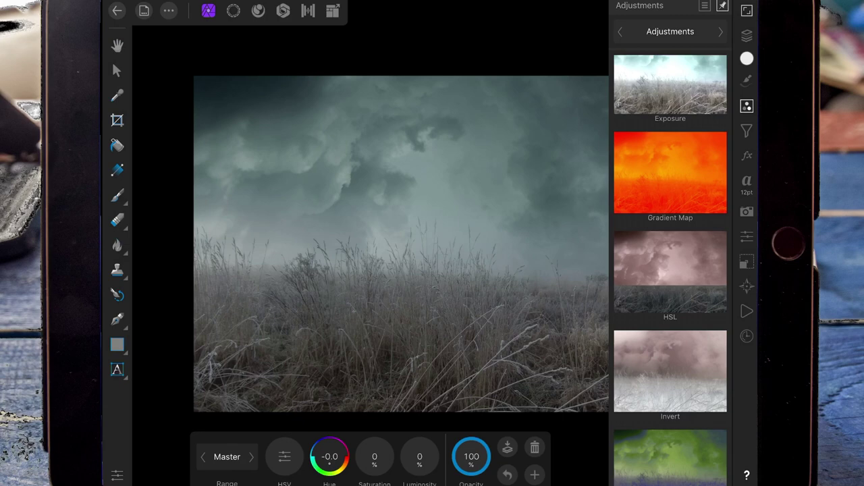
drag(374, 457, 357, 457)
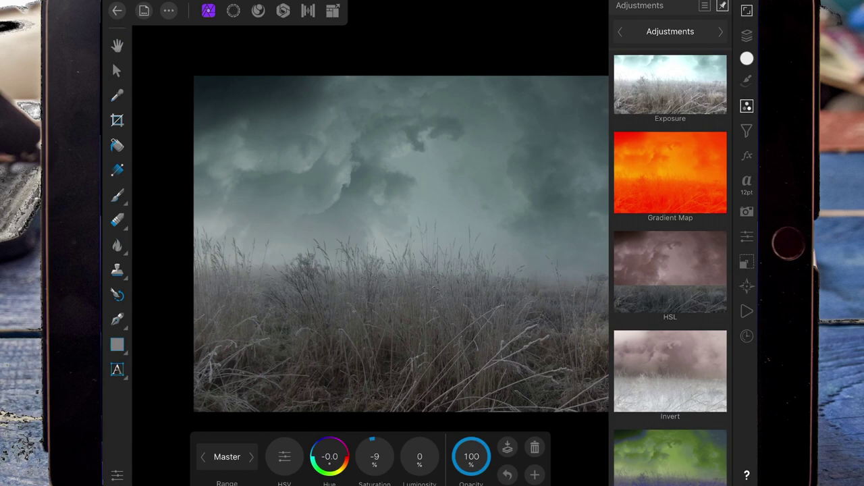
scroll(670, 270, up, 2)
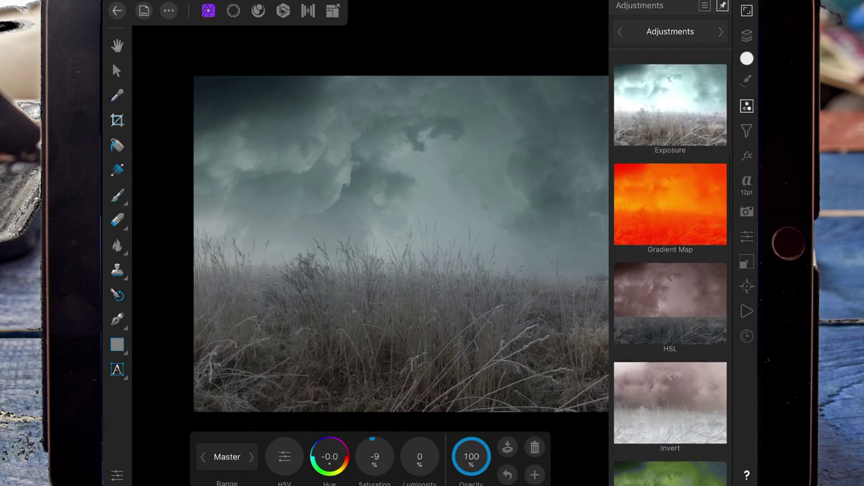
drag(374, 457, 347, 456)
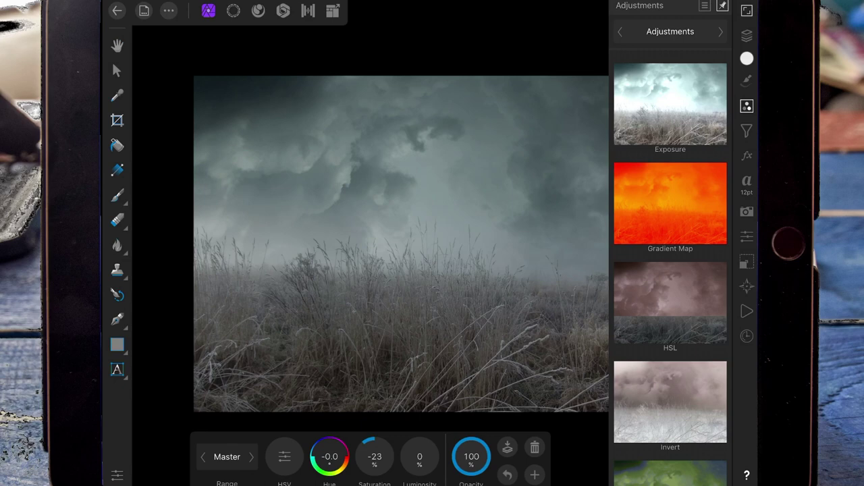
click(747, 35)
click(747, 35)
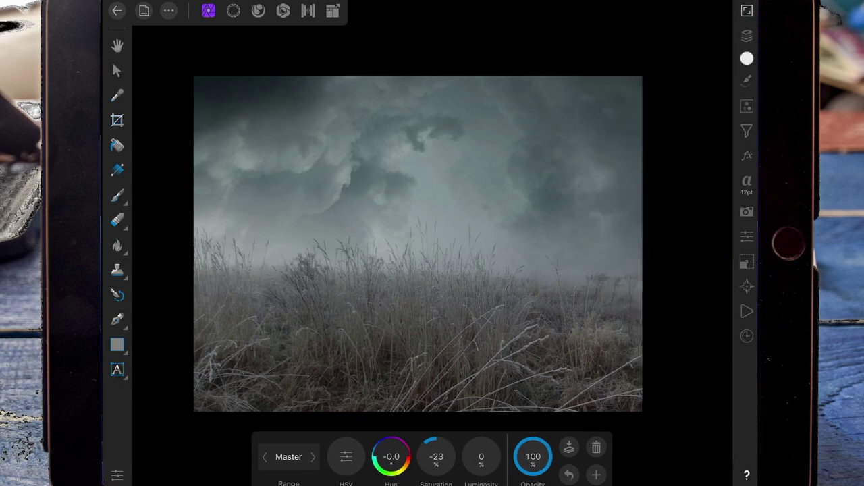
click(747, 35)
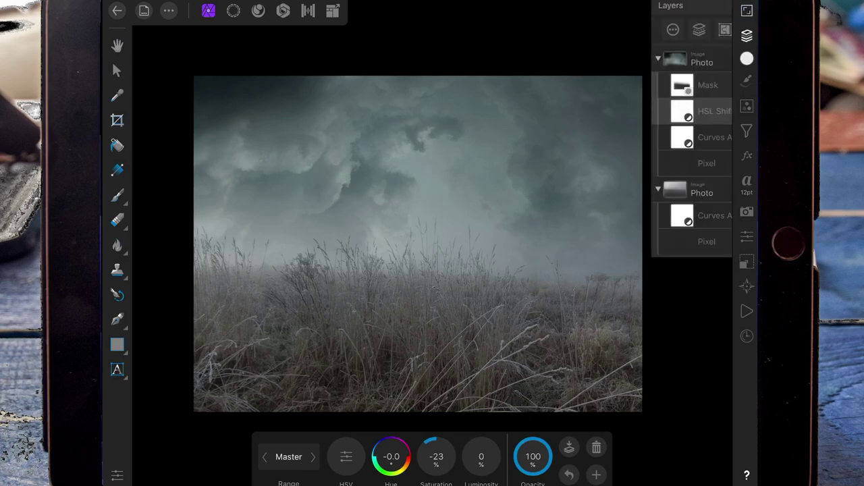
Add a new Pixel layer nested inside the lower grass Photo layer
click(746, 35)
click(634, 193)
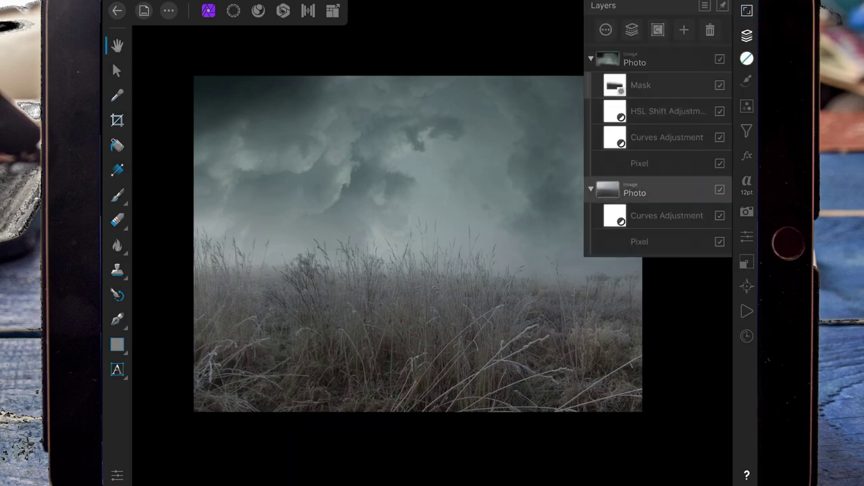
click(684, 30)
click(625, 67)
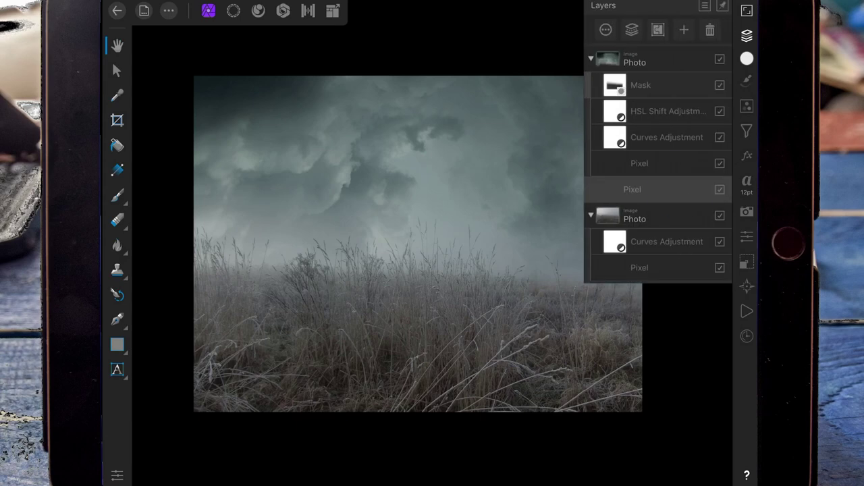
click(678, 189)
drag(678, 189, 675, 217)
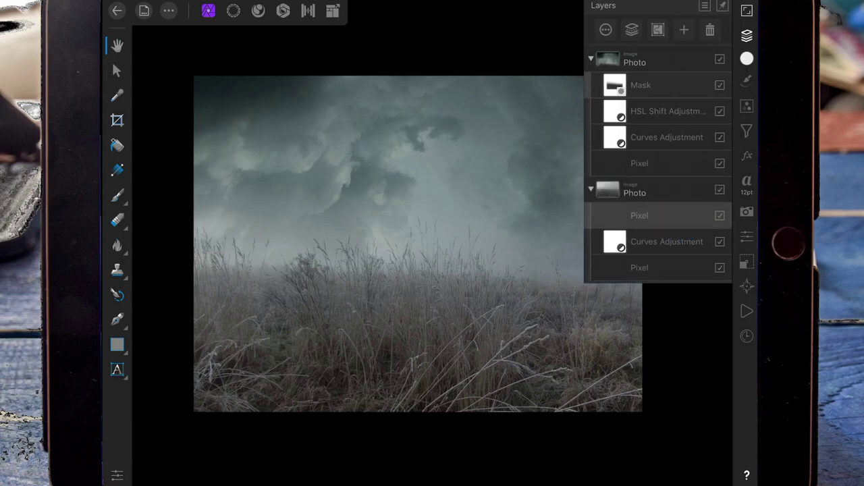
Paint sampled grey-cyan mist over the grass with a roughly 509 px brush
click(117, 195)
click(559, 456)
drag(455, 135, 424, 177)
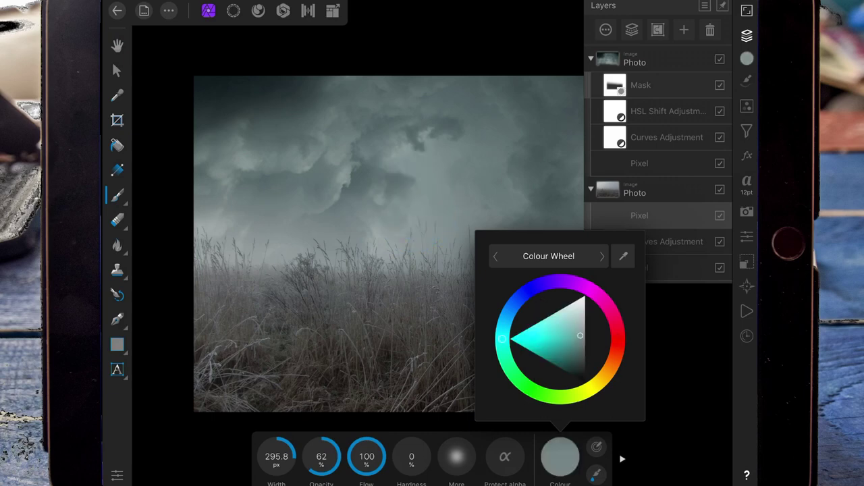
click(423, 215)
drag(276, 456, 310, 457)
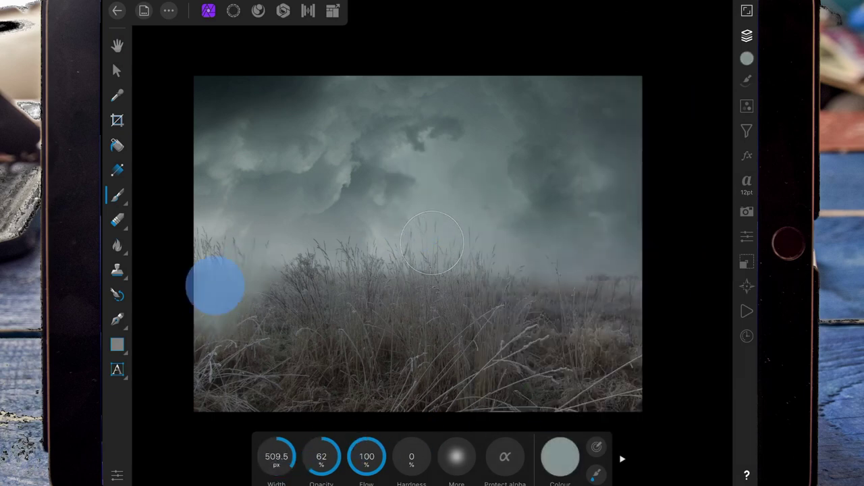
mouse_move(214, 285)
mouse_down()
mouse_move(208, 395)
mouse_move(290, 399)
mouse_move(679, 357)
mouse_up()
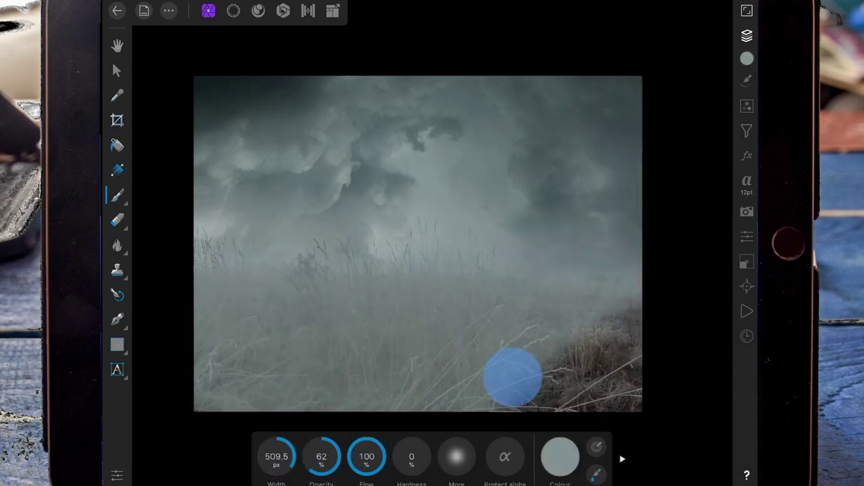
mouse_move(422, 402)
mouse_down()
mouse_move(293, 257)
mouse_move(544, 317)
mouse_up()
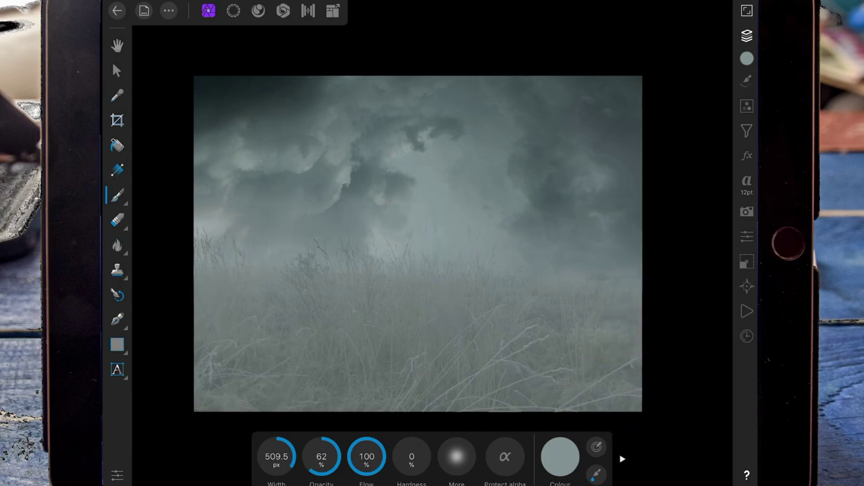
Set the painted fog layer to Overlay blend mode at 57% opacity
click(747, 35)
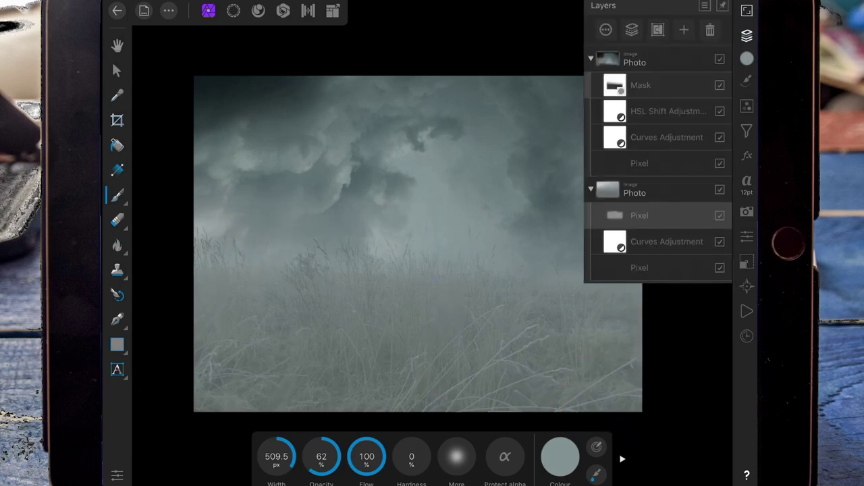
click(639, 215)
click(656, 95)
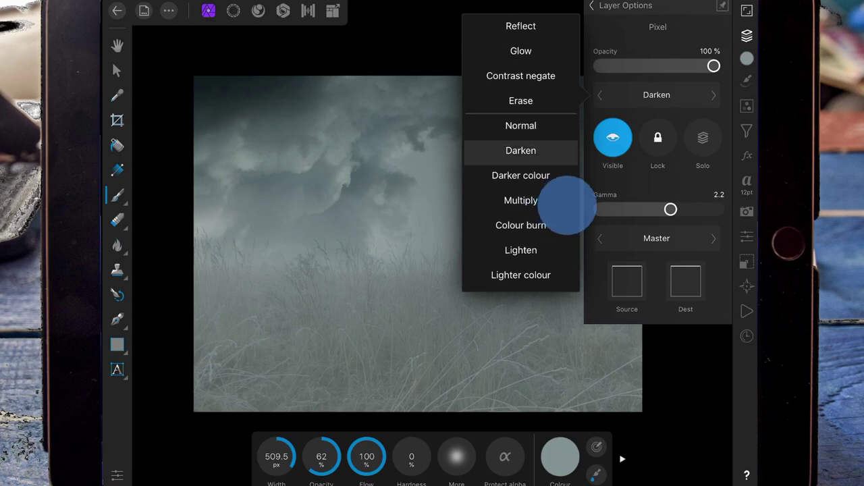
drag(565, 207, 598, 58)
click(521, 152)
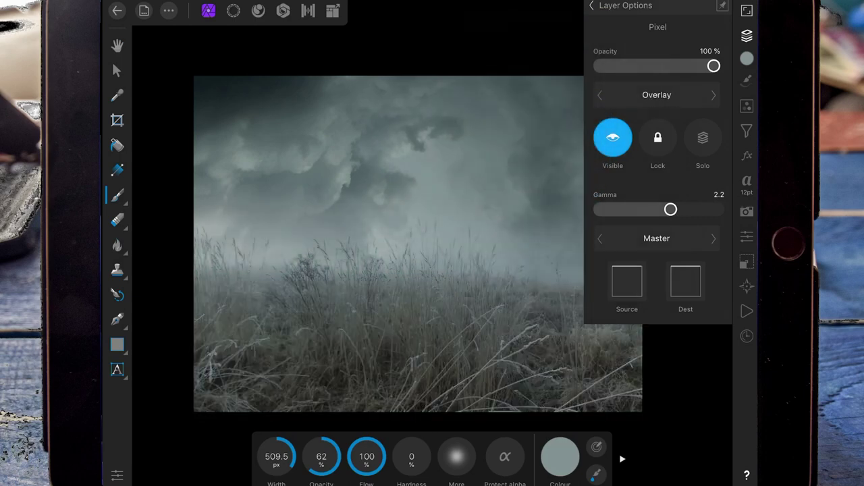
drag(714, 65, 620, 65)
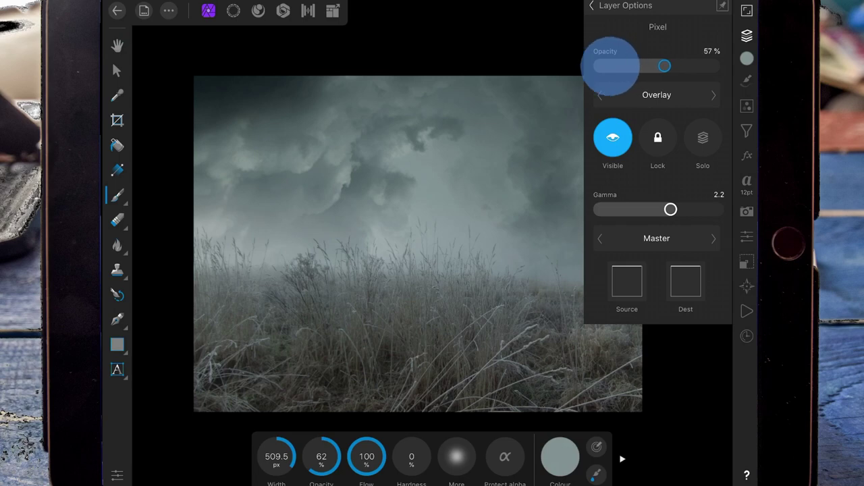
drag(620, 66, 608, 66)
click(657, 8)
click(746, 35)
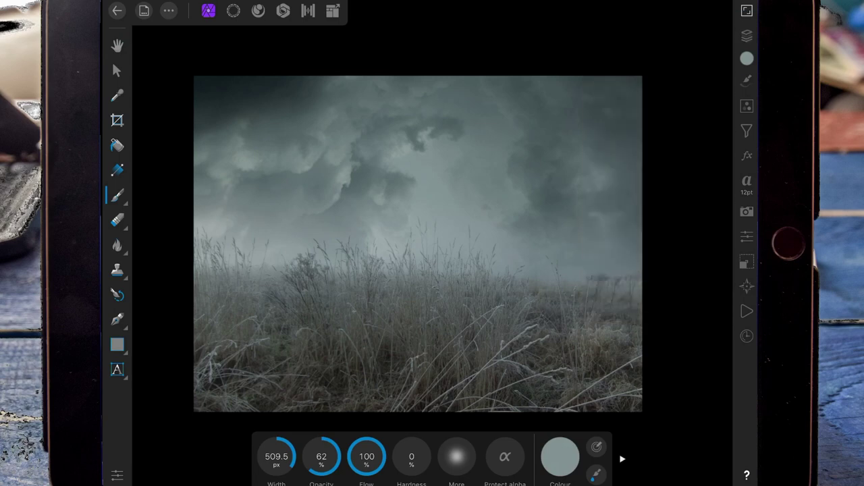
click(168, 10)
click(216, 66)
Place the red apple photo and move its layer to the top of the stack
click(338, 71)
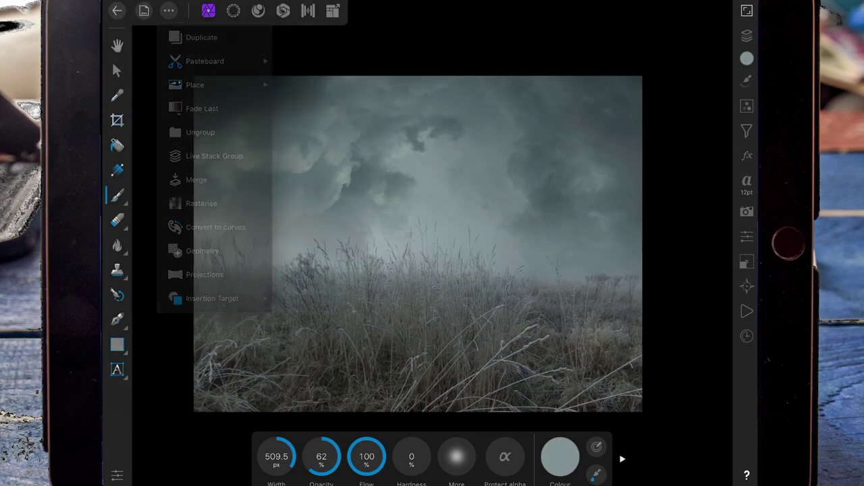
drag(155, 479, 729, 68)
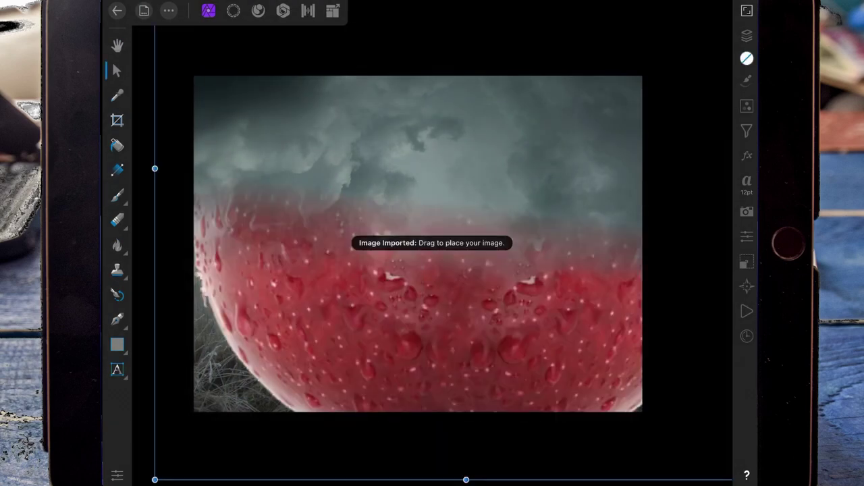
click(746, 35)
drag(656, 212, 667, 48)
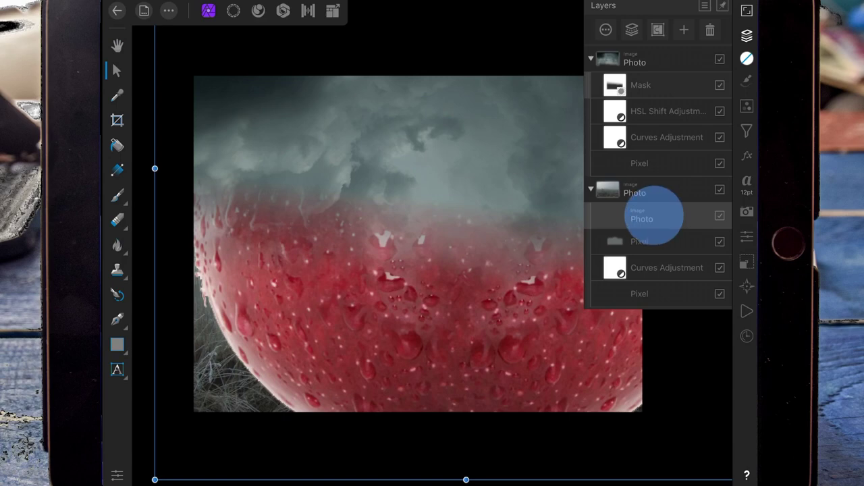
click(747, 35)
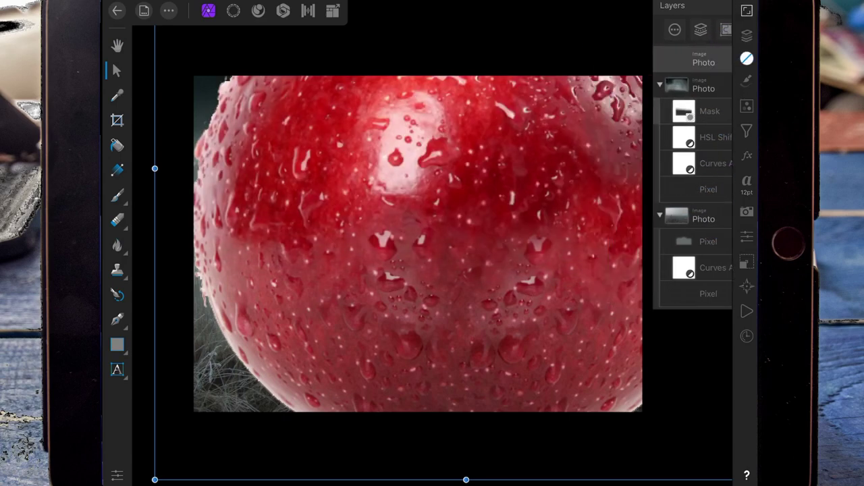
Scale the apple down and set it on the grass right of centre
scroll(577, 145, down, 5)
drag(590, 73, 440, 226)
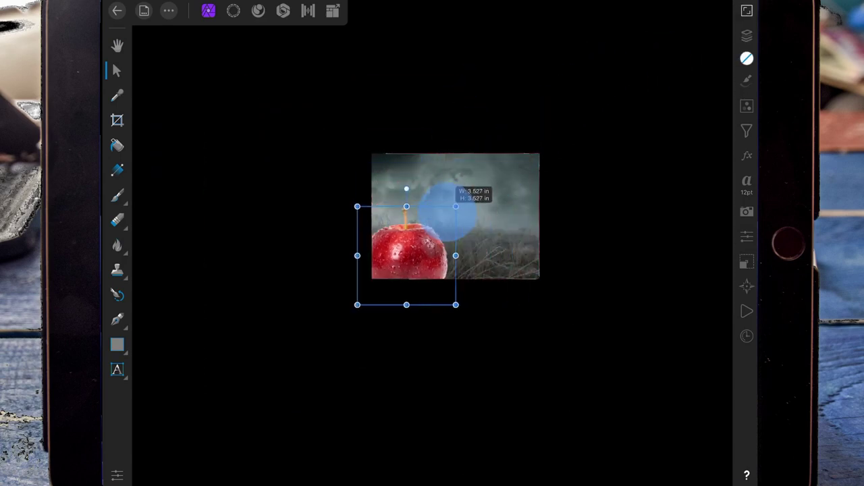
drag(399, 265, 477, 197)
scroll(515, 215, up, 5)
scroll(509, 248, down, 1)
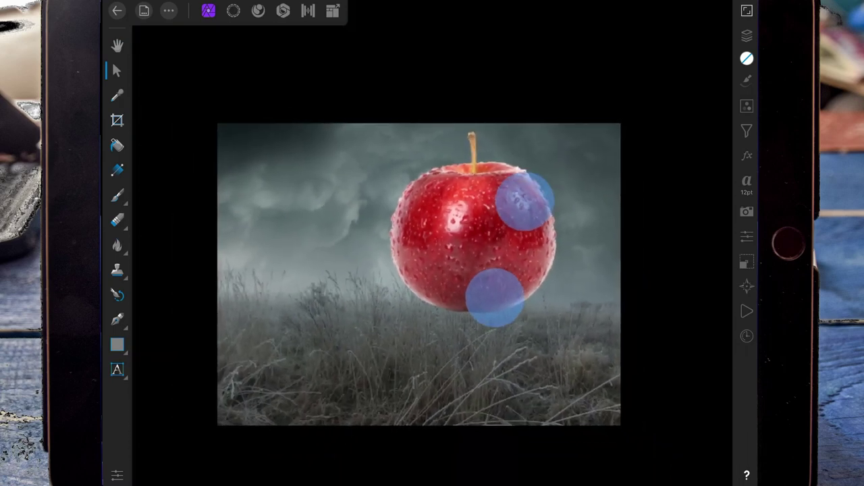
drag(503, 243, 520, 270)
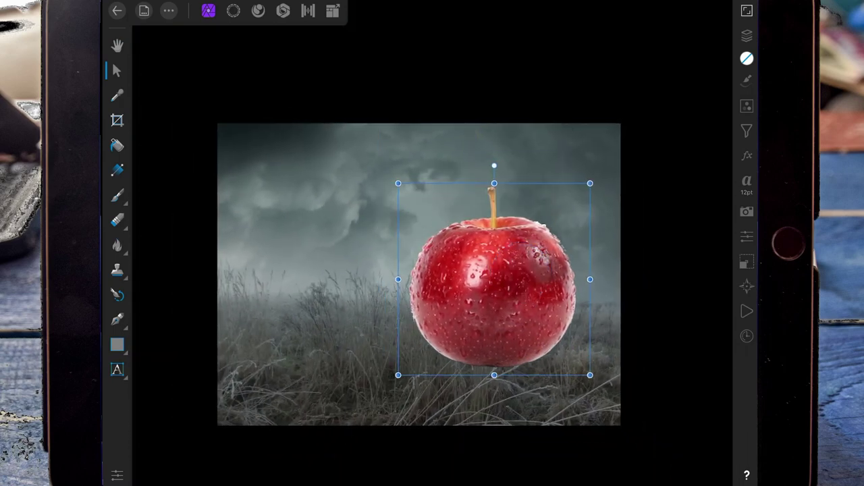
Add an empty pixel layer nested inside the apple layer
click(746, 35)
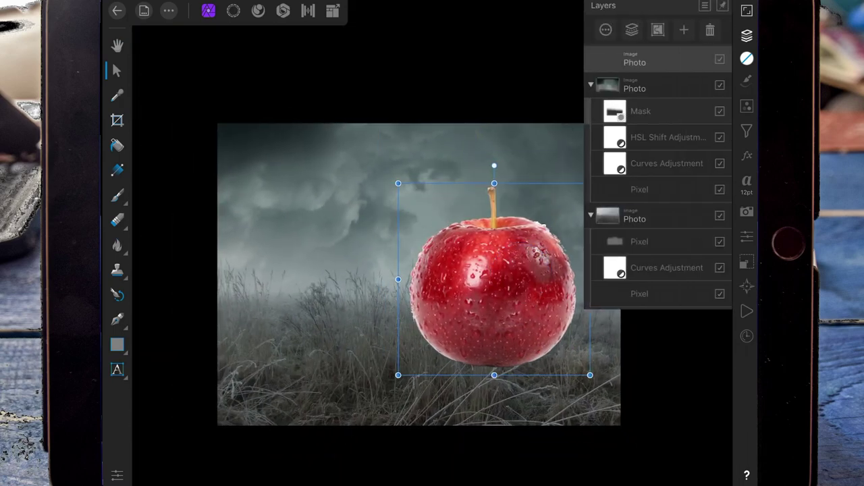
click(591, 215)
click(591, 84)
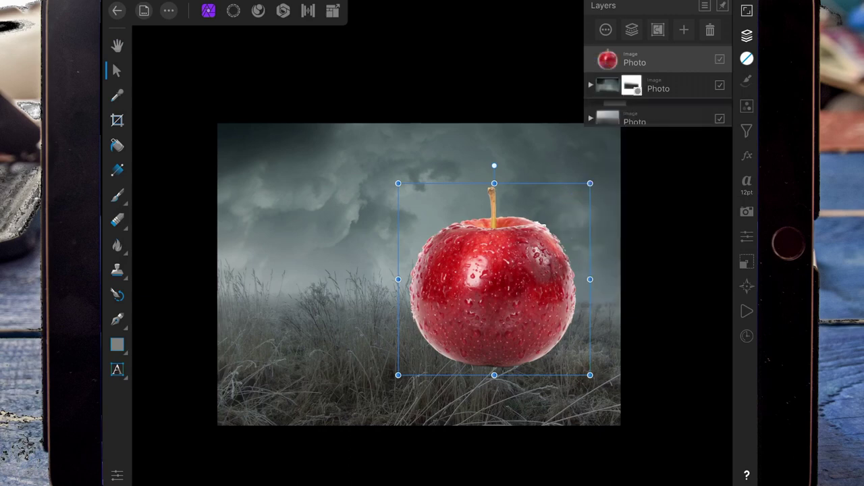
click(683, 30)
click(675, 270)
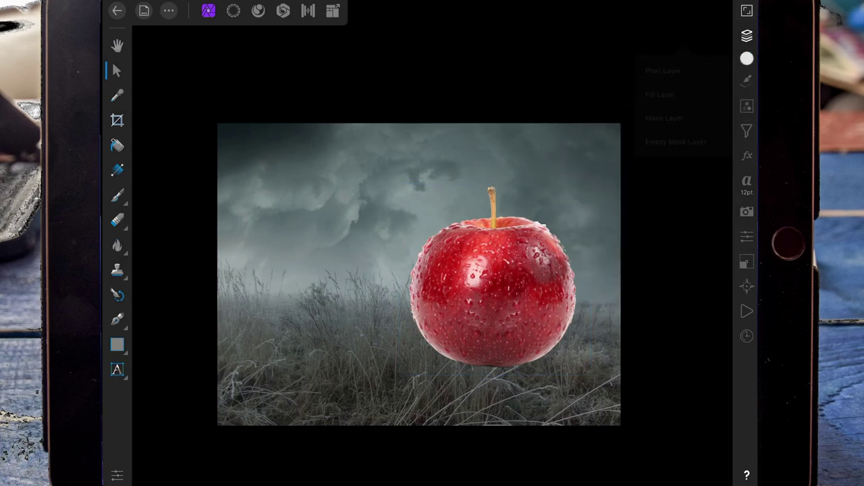
click(747, 35)
drag(678, 58, 679, 77)
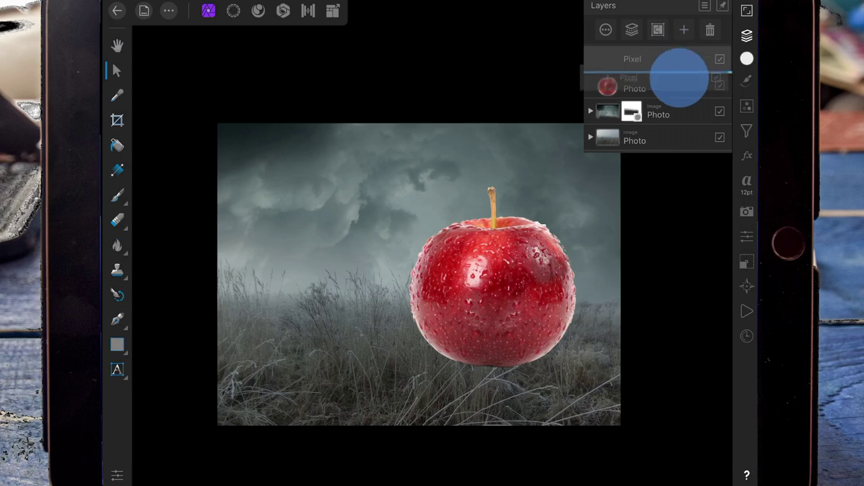
Add an HSL adjustment to the apple with Saturation -37
click(746, 106)
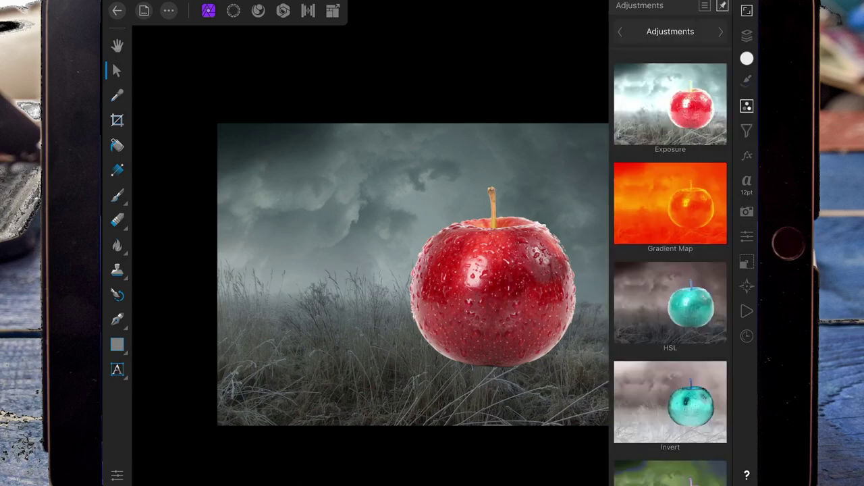
scroll(669, 203, down, 3)
click(670, 206)
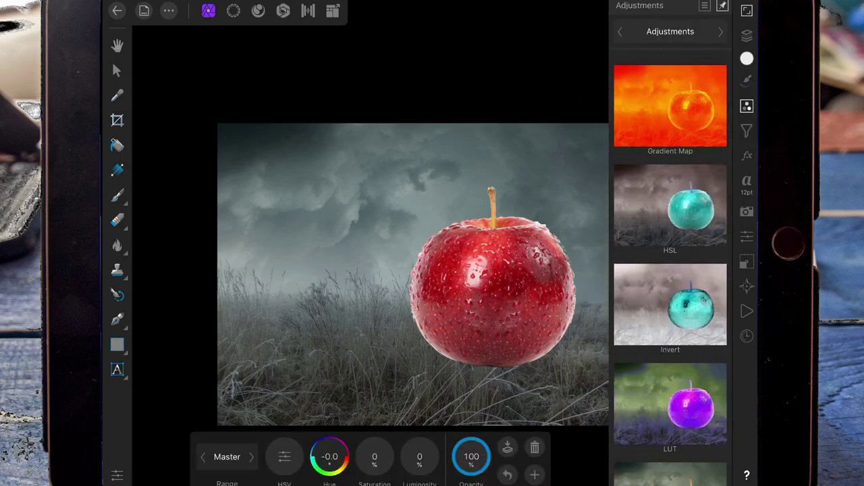
drag(374, 457, 287, 459)
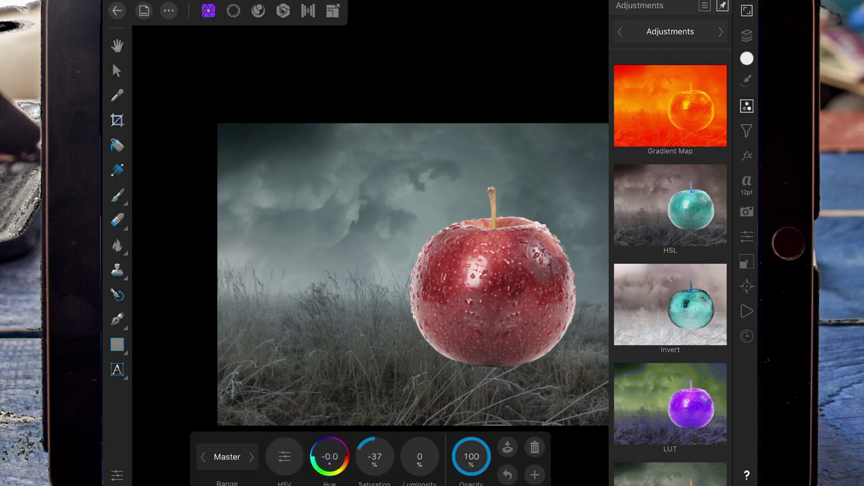
Add a Curves adjustment with its top point lowered to darken the apple
scroll(670, 304, up, 5)
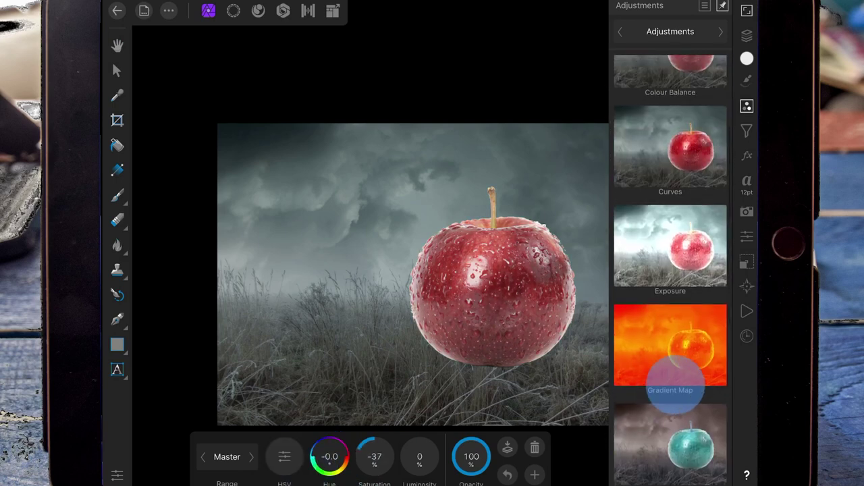
click(670, 150)
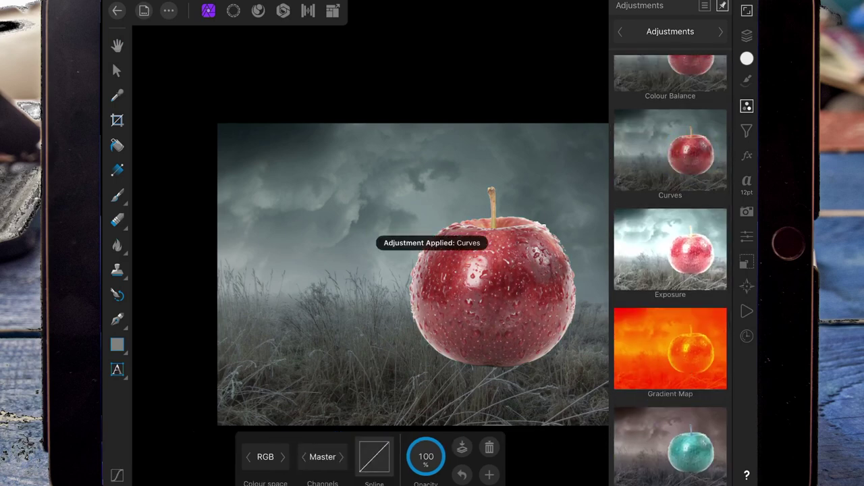
scroll(473, 230, up, 3)
click(374, 456)
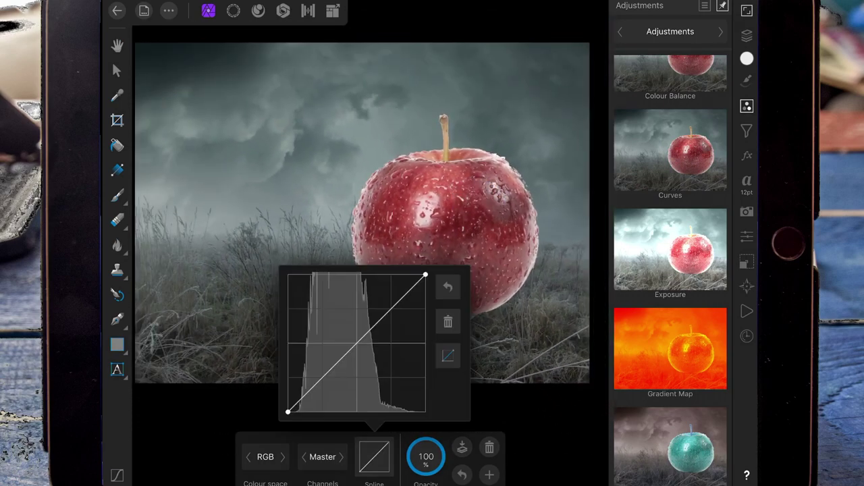
drag(425, 276, 426, 321)
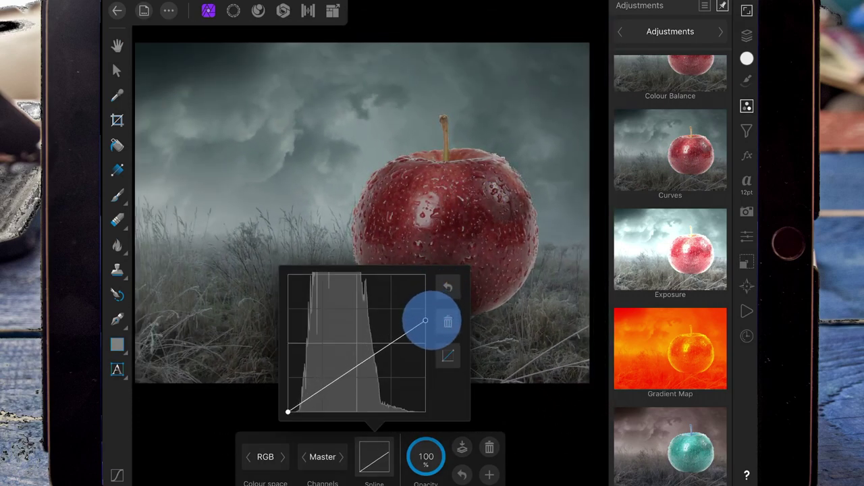
click(119, 11)
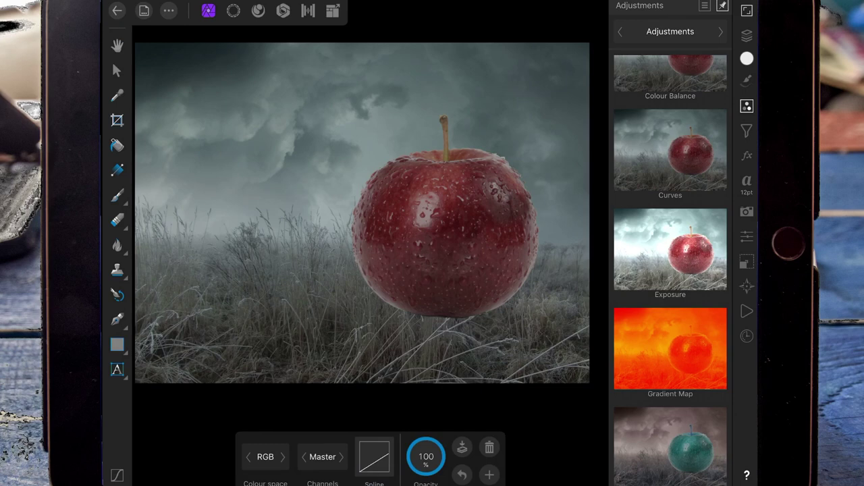
Reduce the HSL saturation further to -49
scroll(479, 324, down, 3)
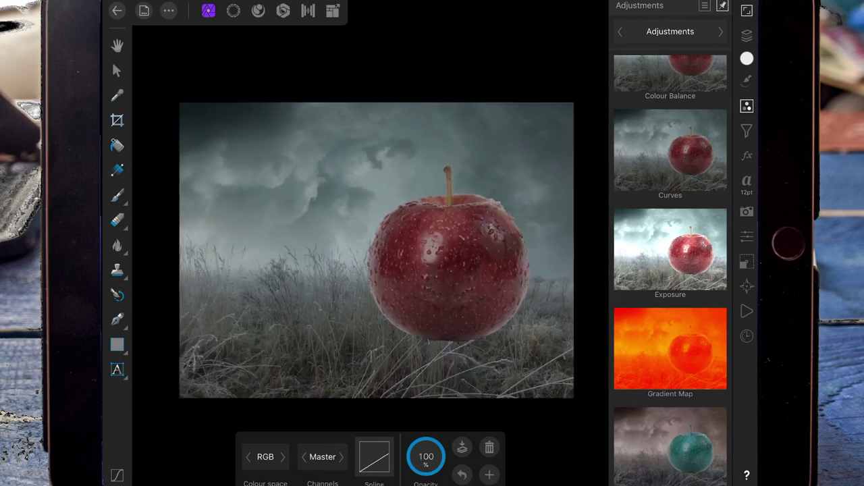
drag(682, 262, 681, 142)
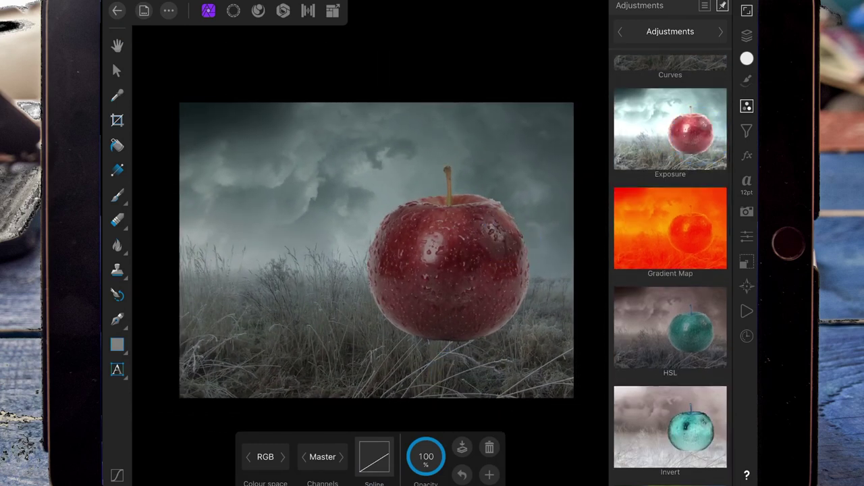
click(670, 327)
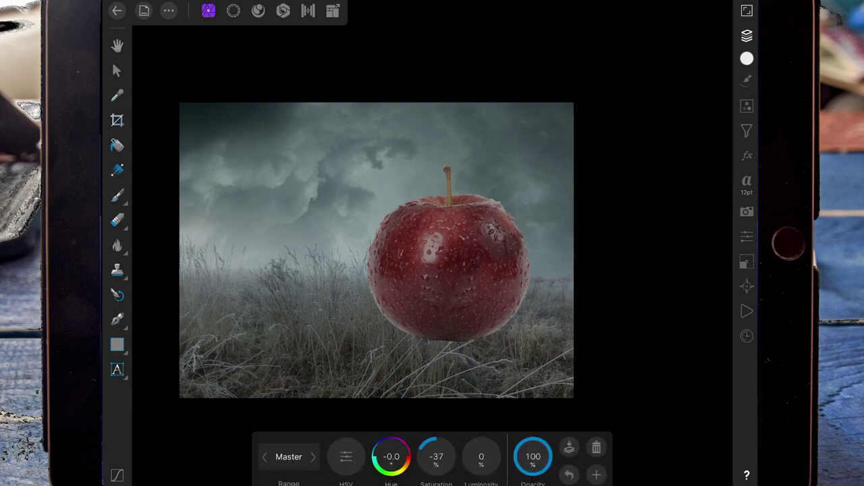
mouse_move(440, 456)
mouse_down()
mouse_move(399, 451)
mouse_move(453, 456)
mouse_up()
Move the apple slightly right and scale it up a little
click(116, 70)
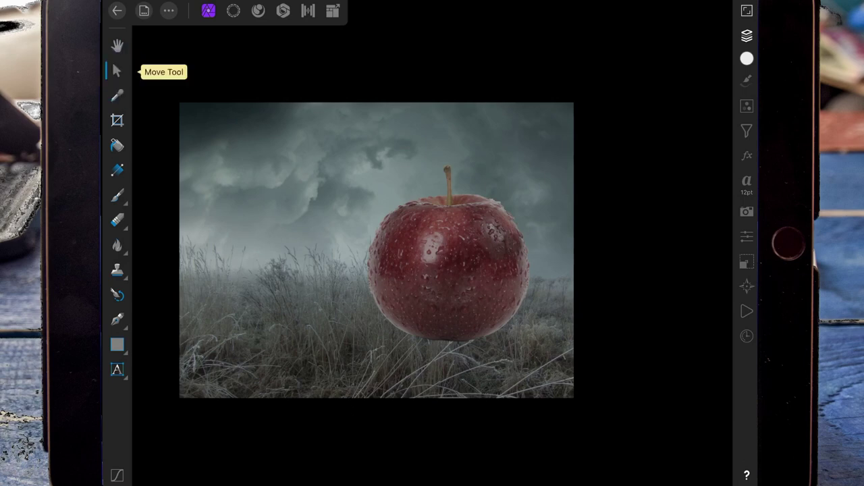
click(482, 244)
mouse_move(483, 238)
mouse_down()
mouse_move(534, 164)
mouse_move(490, 247)
mouse_up()
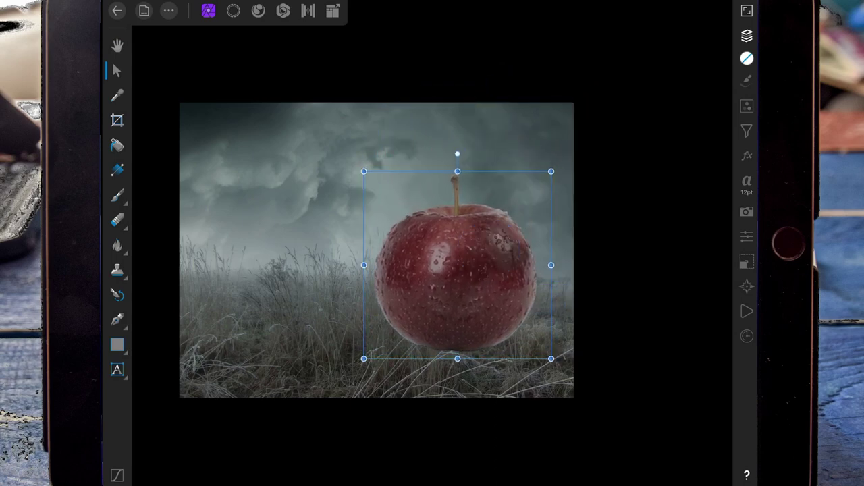
scroll(378, 249, up, 2)
drag(627, 166, 644, 147)
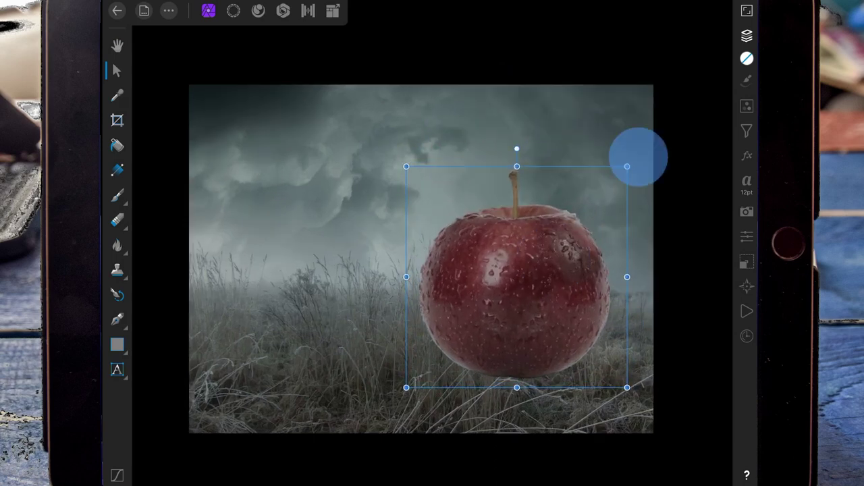
Add a mask to the apple Photo layer
click(747, 36)
click(648, 60)
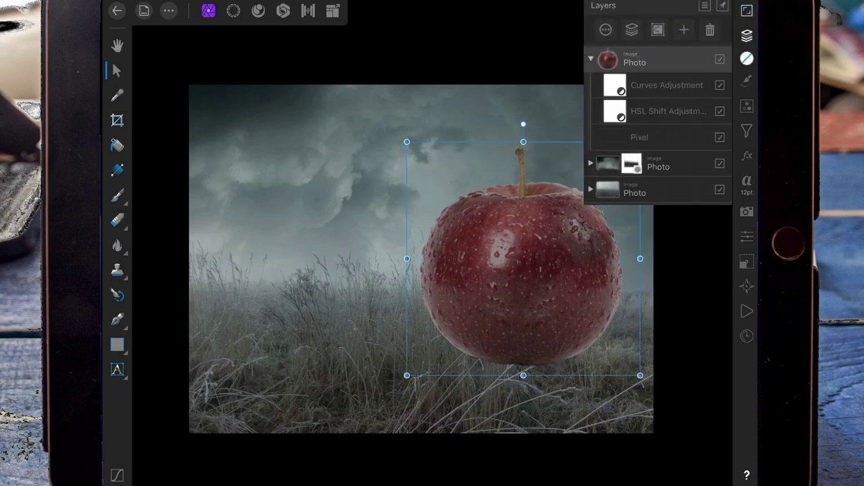
click(684, 30)
click(747, 35)
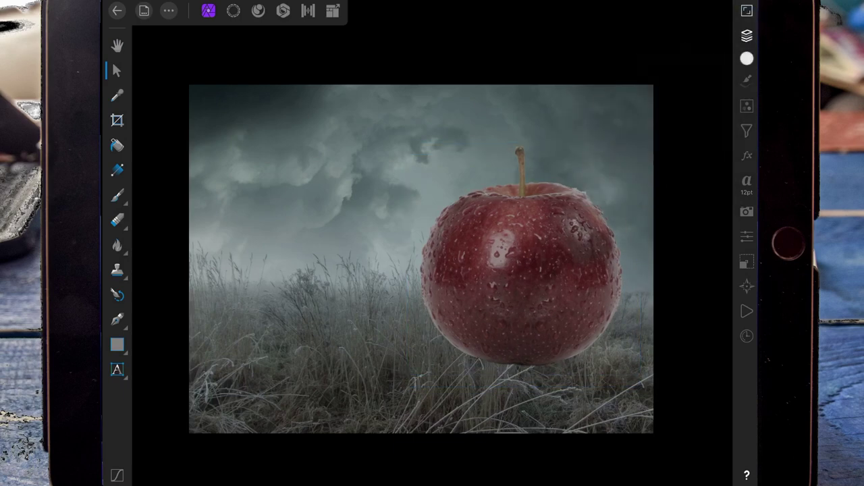
click(125, 165)
Draw a white-to-black linear gradient on the mask across the apple's lower half
drag(544, 241, 518, 326)
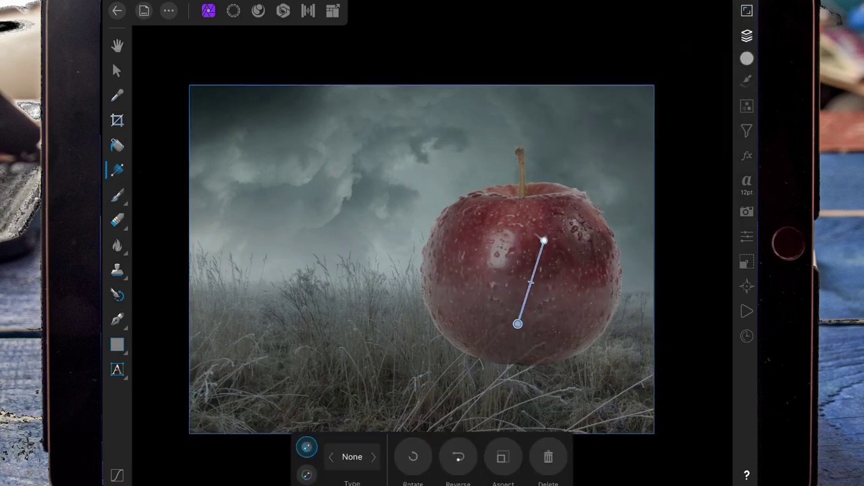
click(747, 58)
click(648, 274)
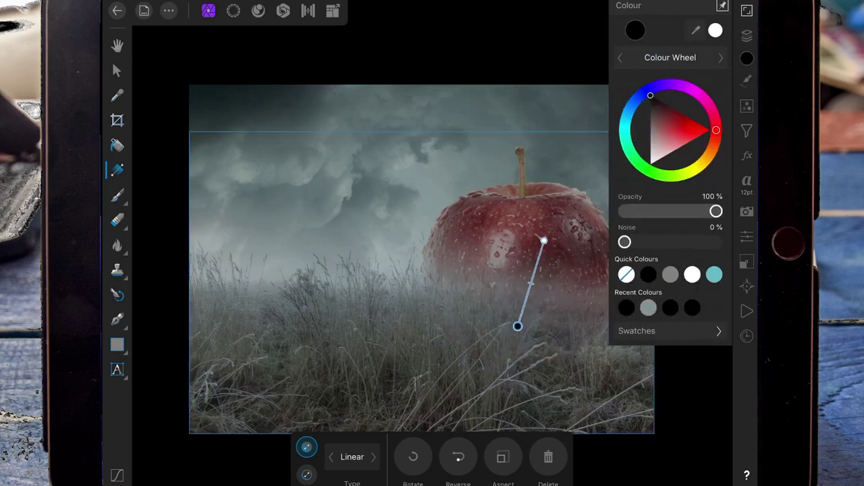
click(746, 58)
drag(517, 326, 507, 351)
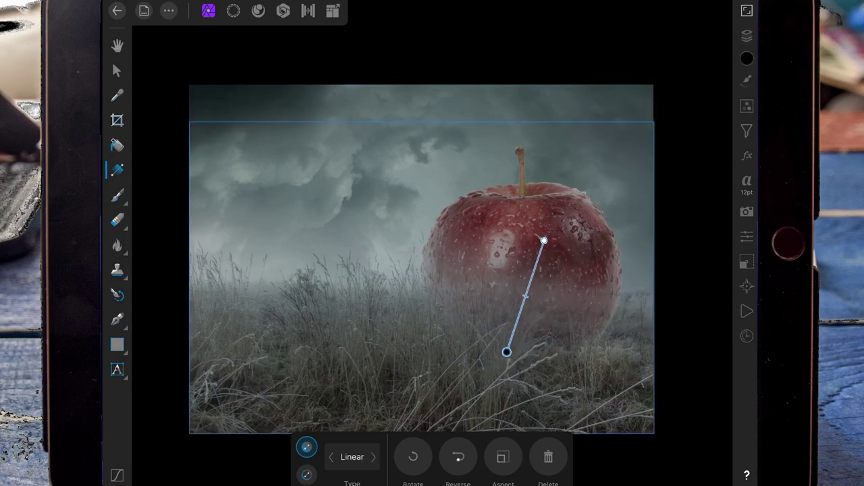
Refine the gradient's start and end points so the fade reaches the apple's bottom edge
drag(544, 241, 534, 278)
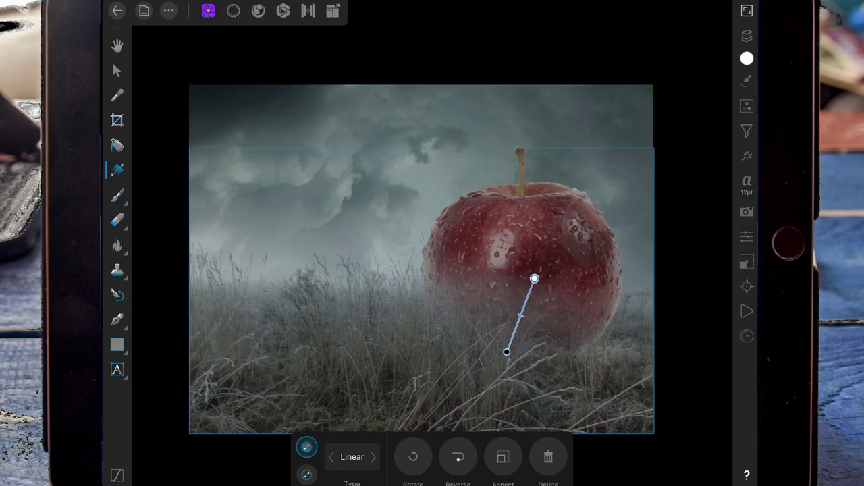
click(507, 352)
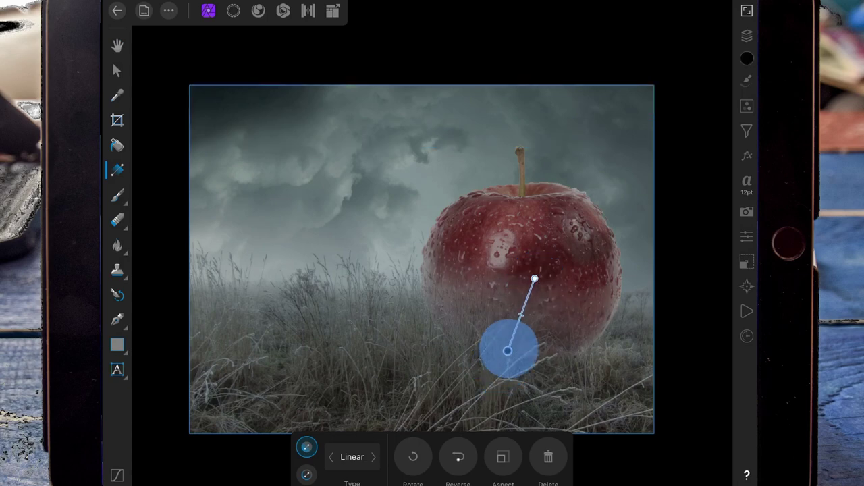
drag(533, 278, 527, 293)
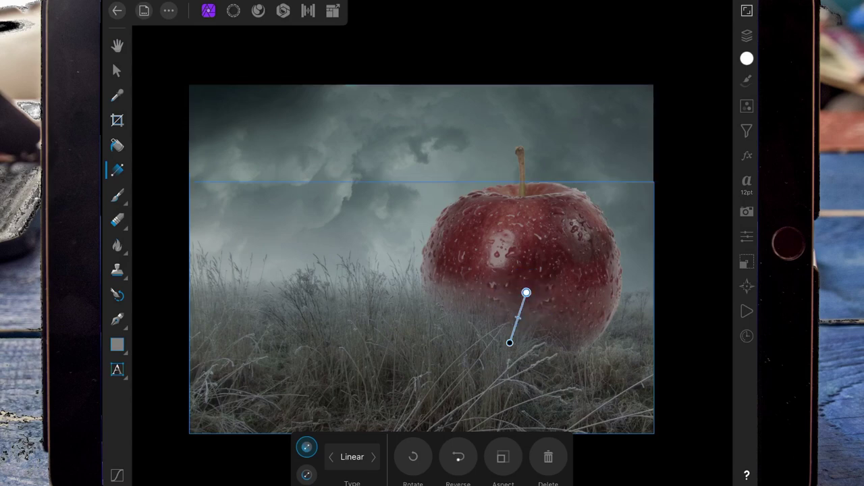
mouse_move(510, 342)
mouse_down()
mouse_move(516, 328)
mouse_move(520, 339)
mouse_move(513, 332)
mouse_up()
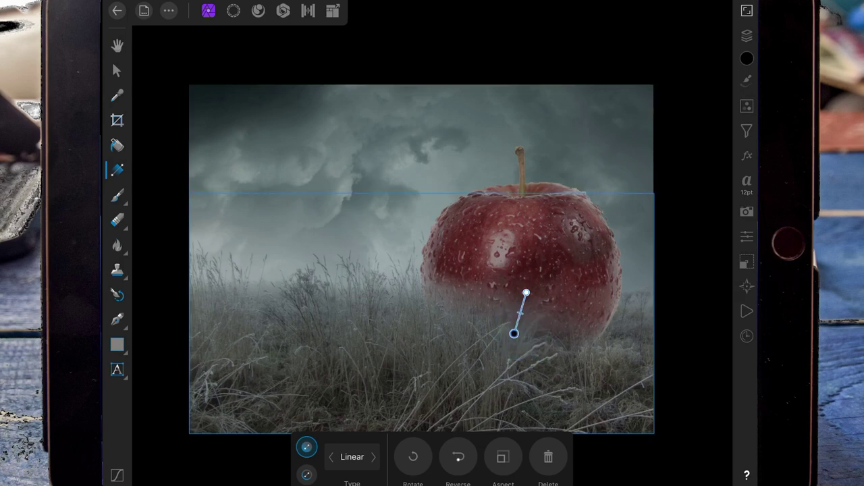
drag(526, 293, 519, 309)
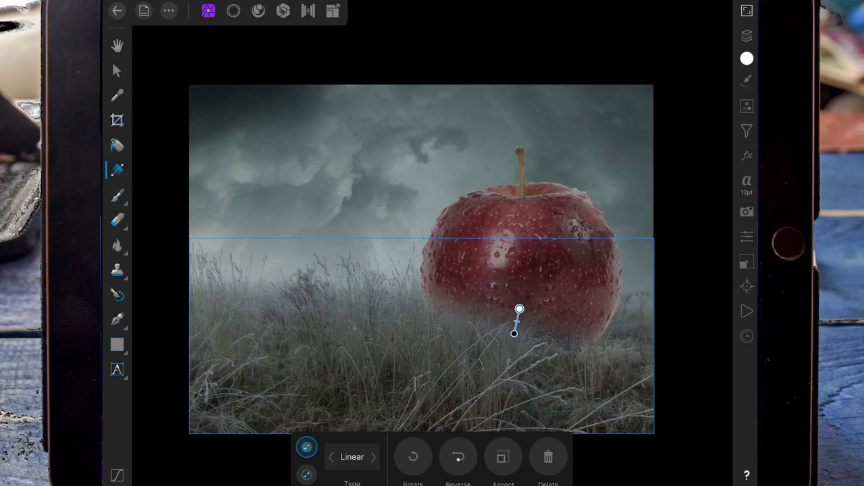
drag(514, 333, 513, 345)
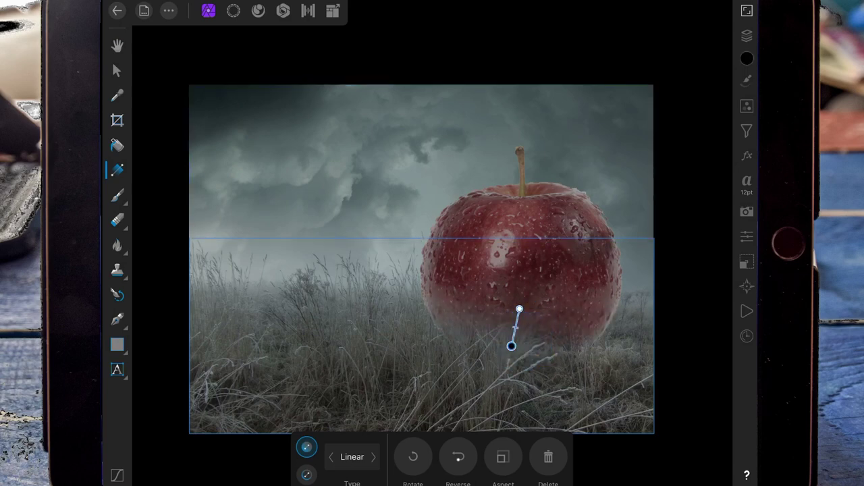
click(700, 216)
click(747, 35)
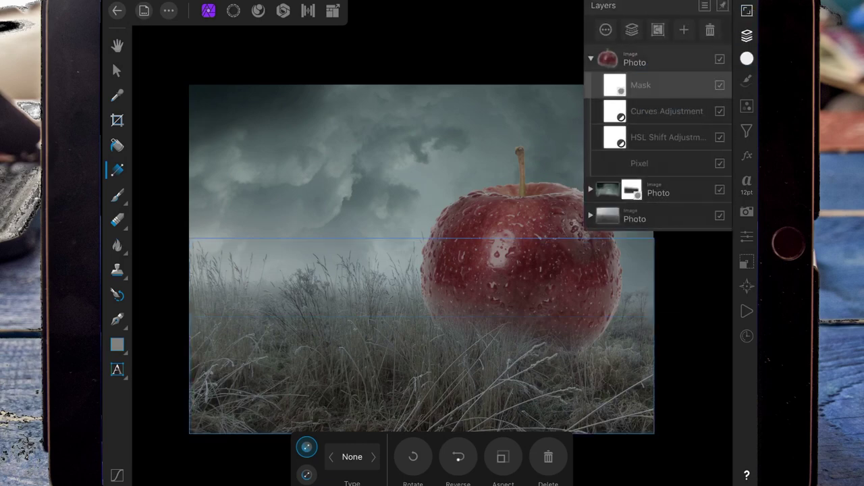
Set the painting colour to a near-black teal
click(116, 195)
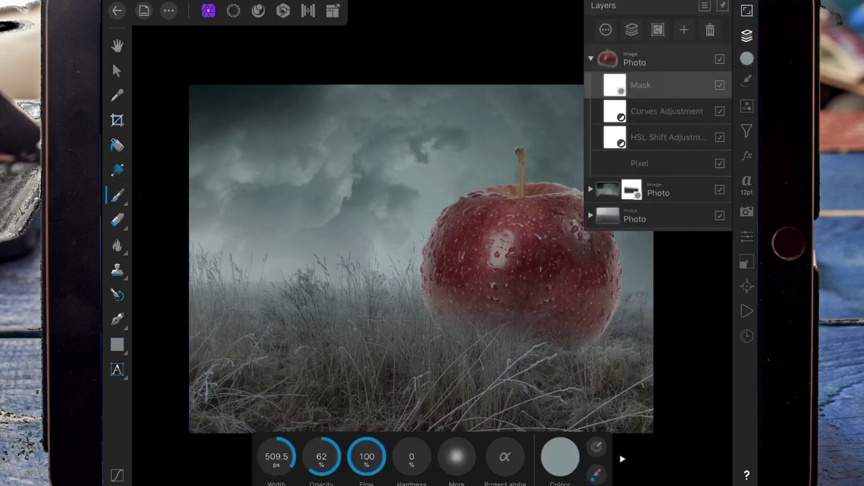
click(561, 457)
click(580, 368)
click(560, 456)
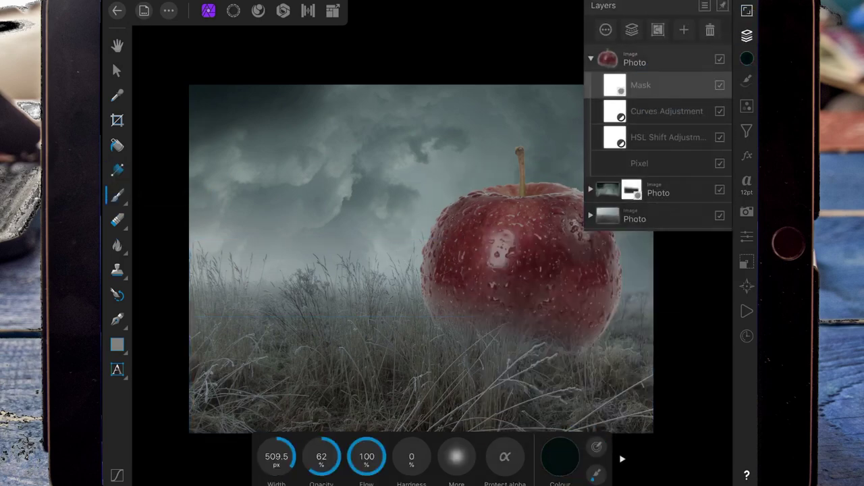
Choose a grass-blade brush from Grass Photoshop Brushes at about 204 px width
click(747, 80)
click(669, 32)
drag(509, 177, 469, 442)
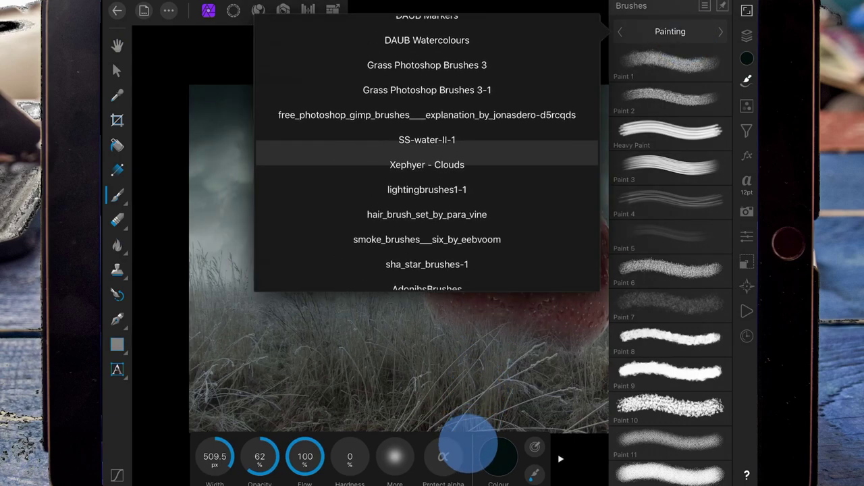
click(427, 93)
click(670, 84)
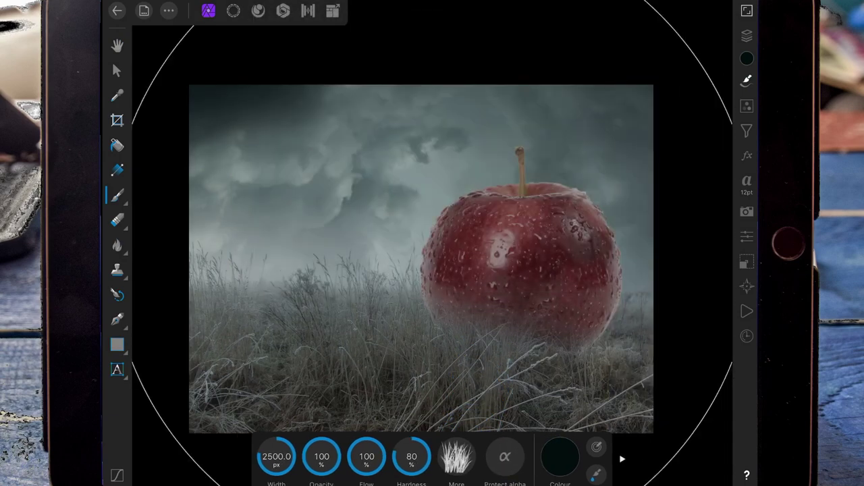
mouse_move(276, 456)
mouse_down()
mouse_move(250, 446)
mouse_move(278, 454)
mouse_up()
mouse_move(424, 332)
mouse_down()
mouse_move(439, 322)
mouse_move(421, 307)
mouse_up()
Paint grass blades into the mask along the apple's base
mouse_move(447, 375)
mouse_down()
mouse_move(452, 351)
mouse_move(478, 347)
mouse_move(607, 354)
mouse_move(594, 347)
mouse_move(591, 362)
mouse_up()
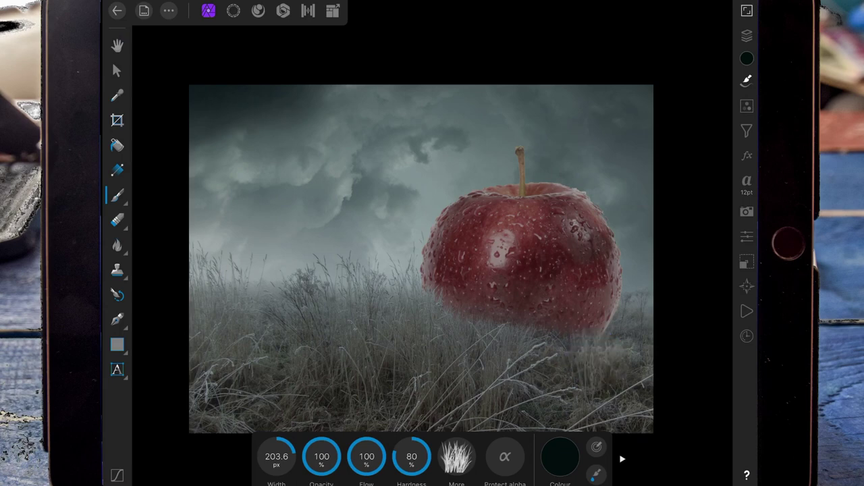
click(446, 343)
click(463, 346)
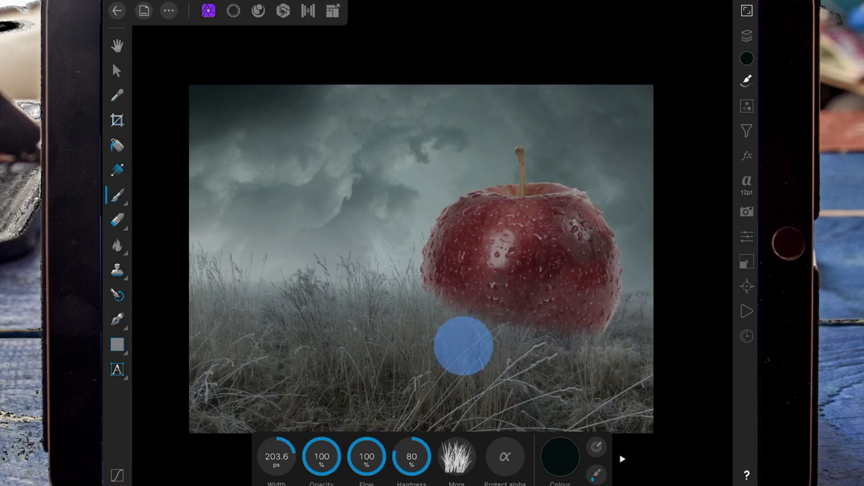
click(442, 328)
click(536, 325)
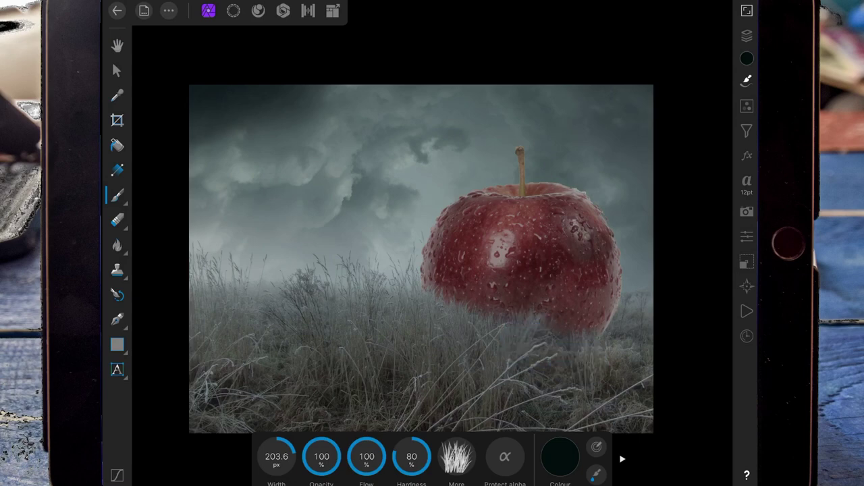
click(403, 307)
drag(412, 290, 417, 327)
Place the wooden door image into the document
click(169, 10)
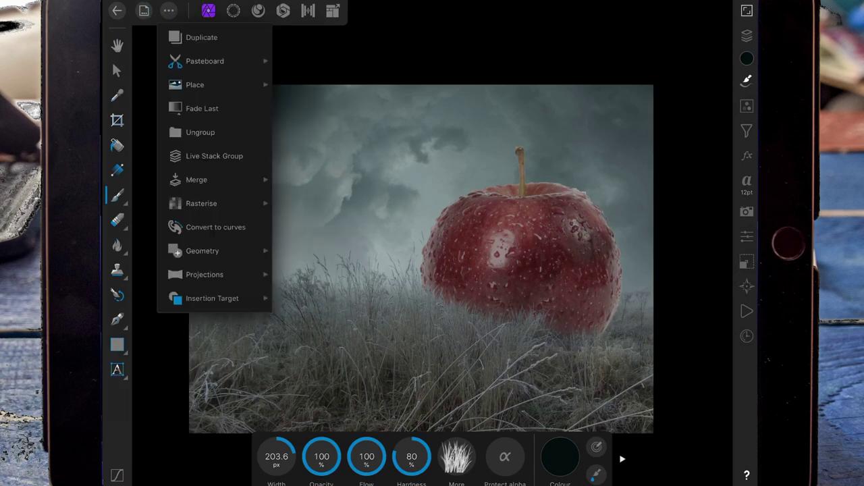
click(193, 112)
click(338, 72)
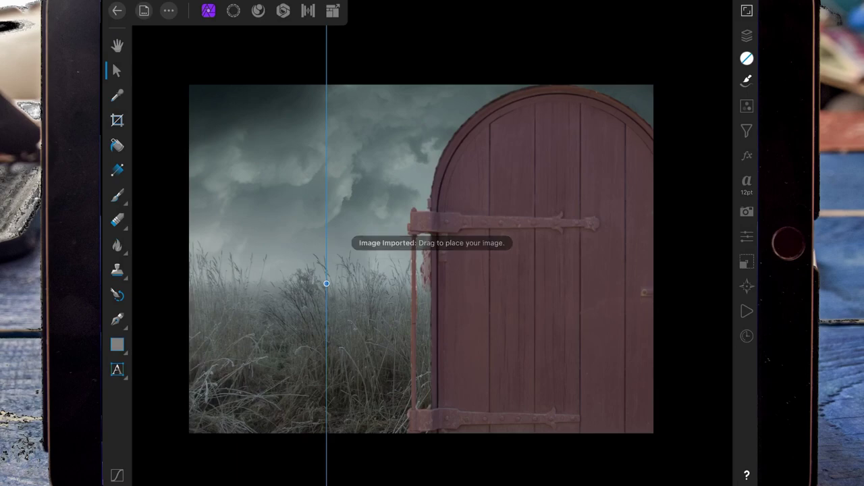
scroll(565, 184, down, 5)
Shrink the door and position it on the apple's lower right side
drag(648, 94, 455, 362)
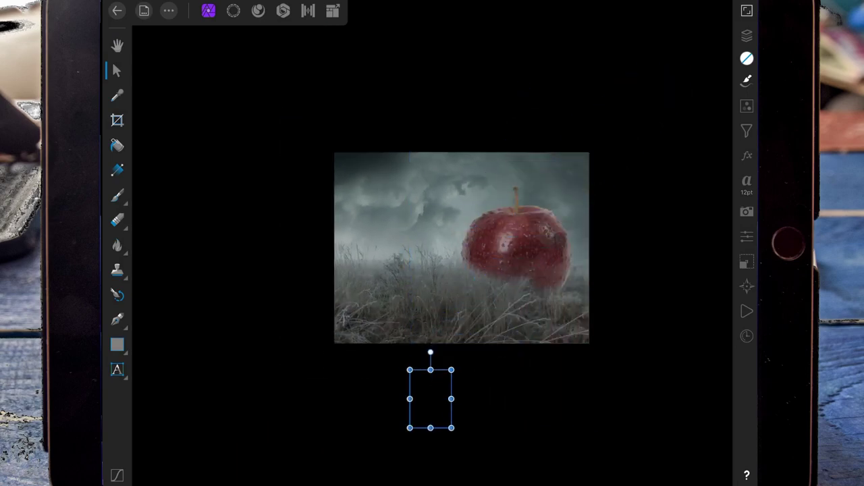
mouse_move(432, 391)
mouse_down()
mouse_move(525, 255)
mouse_move(572, 257)
mouse_up()
scroll(527, 277, up, 5)
scroll(527, 317, down, 3)
scroll(540, 301, down, 3)
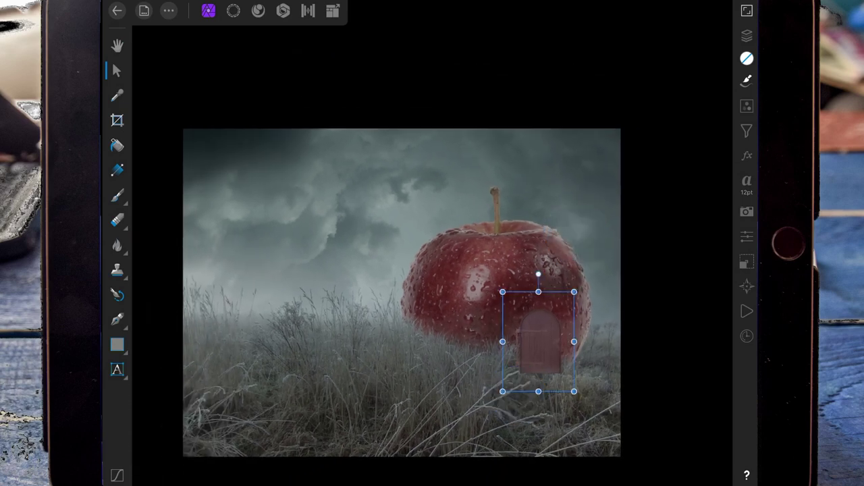
drag(559, 284, 540, 341)
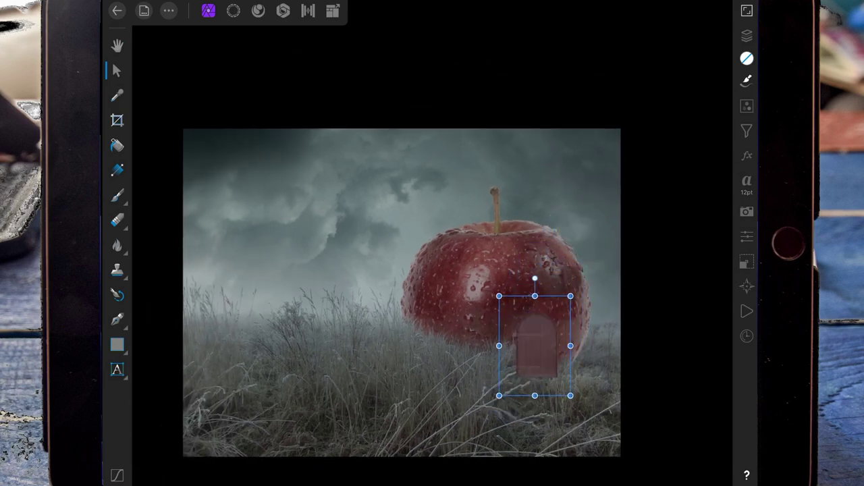
drag(544, 337, 550, 333)
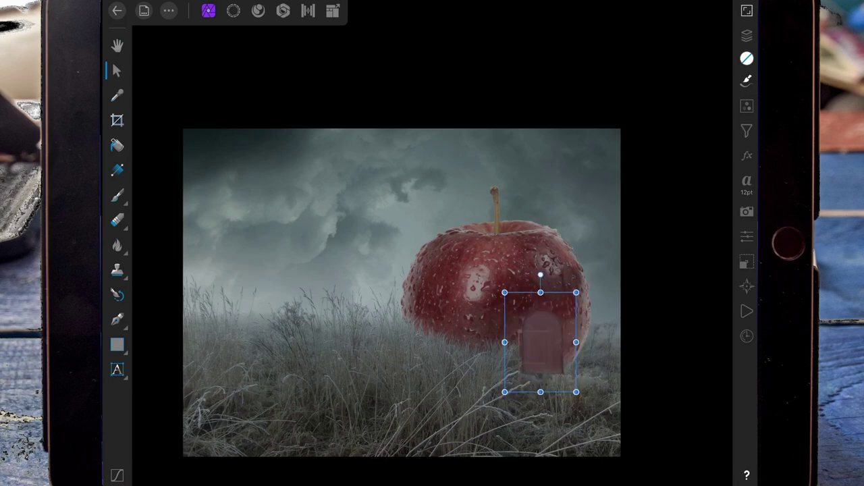
Apply the Distortions > Mesh Warp filter to the door layer, rasterising it
click(747, 35)
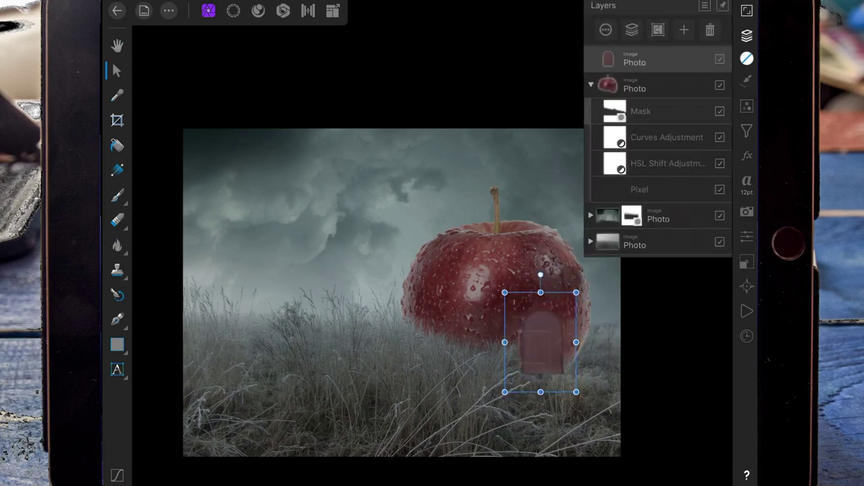
click(746, 131)
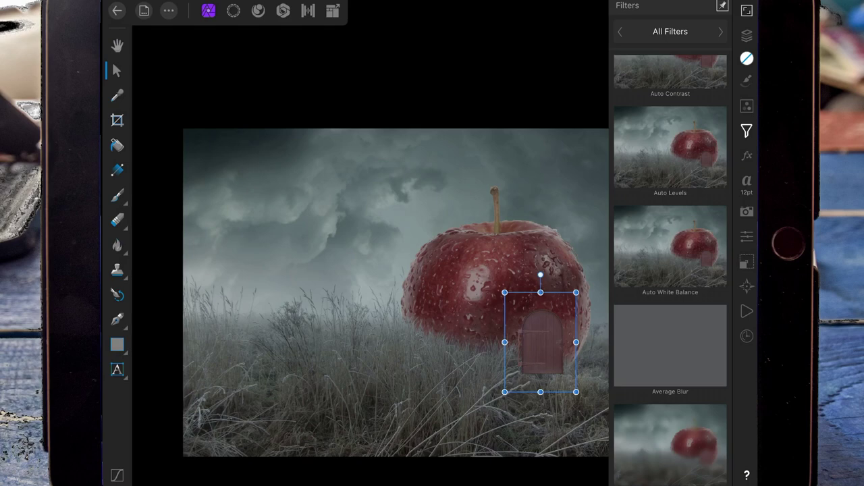
click(670, 31)
click(543, 127)
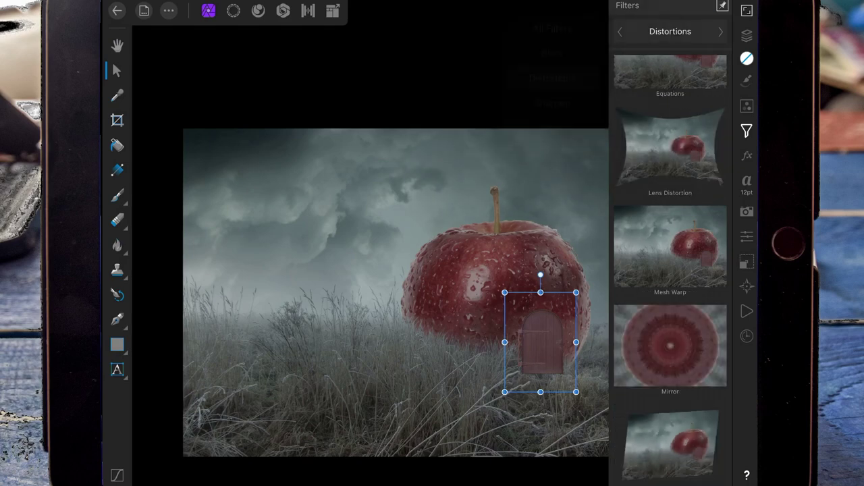
scroll(670, 270, down, 2)
click(670, 165)
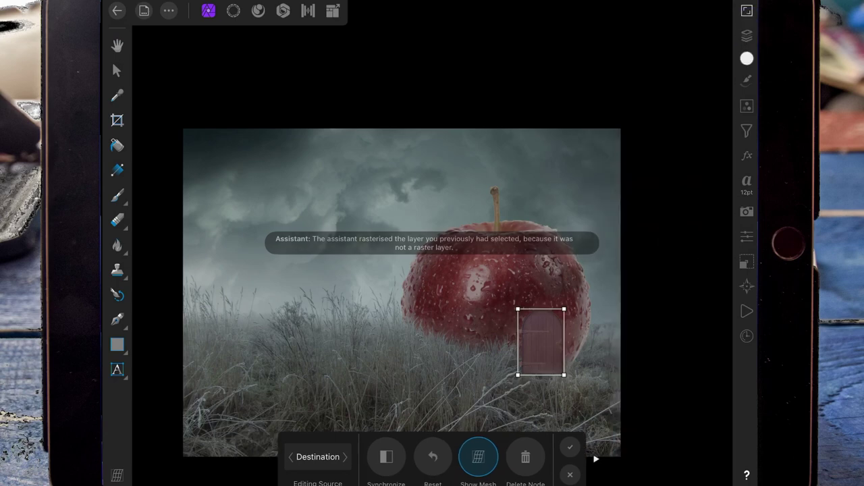
Pull the door's mesh corners and right edge outward to start bending it
scroll(588, 331, up, 5)
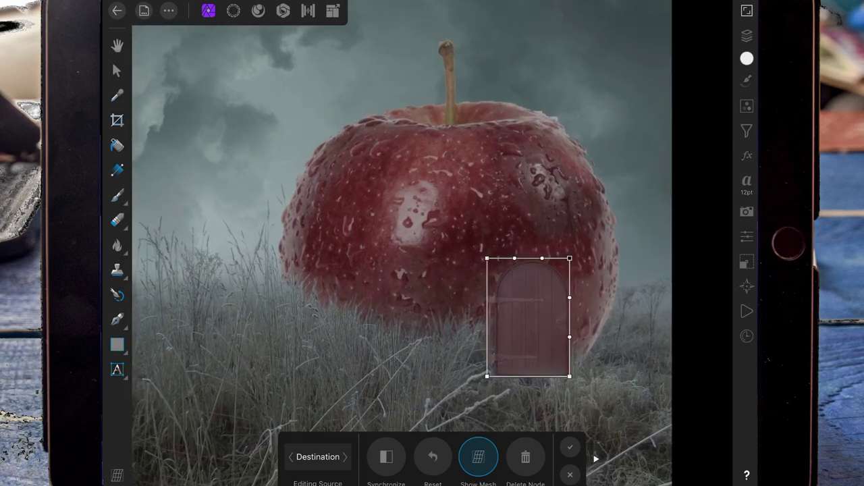
drag(569, 259, 583, 250)
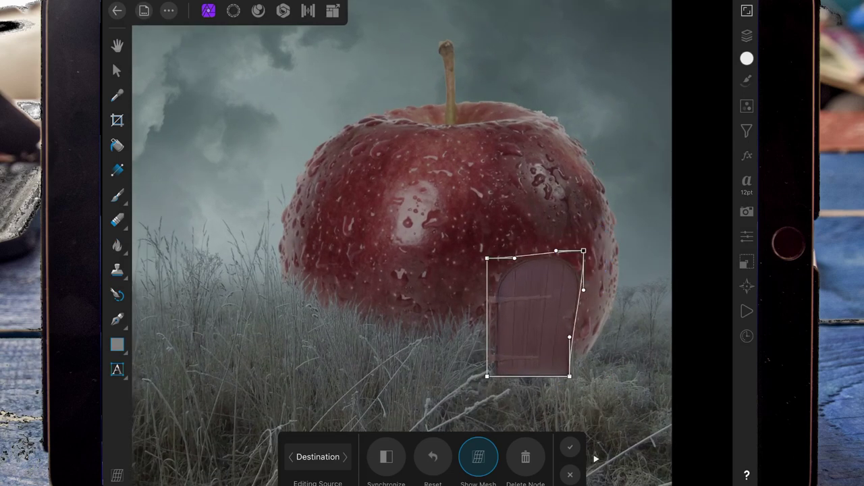
click(579, 374)
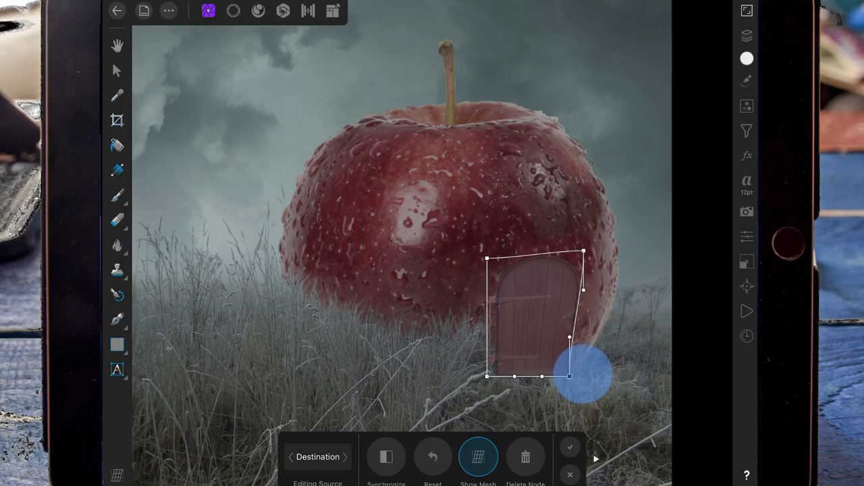
click(583, 289)
drag(583, 289, 598, 287)
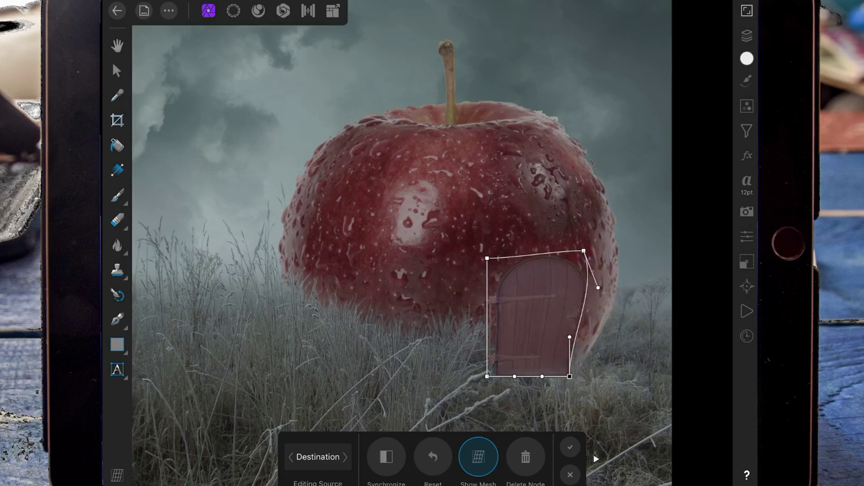
drag(569, 336, 587, 340)
drag(583, 251, 569, 253)
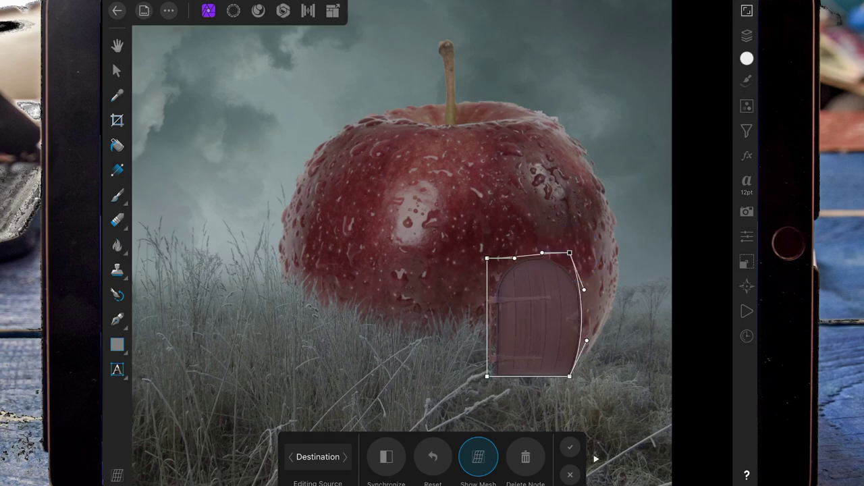
drag(487, 297, 500, 290)
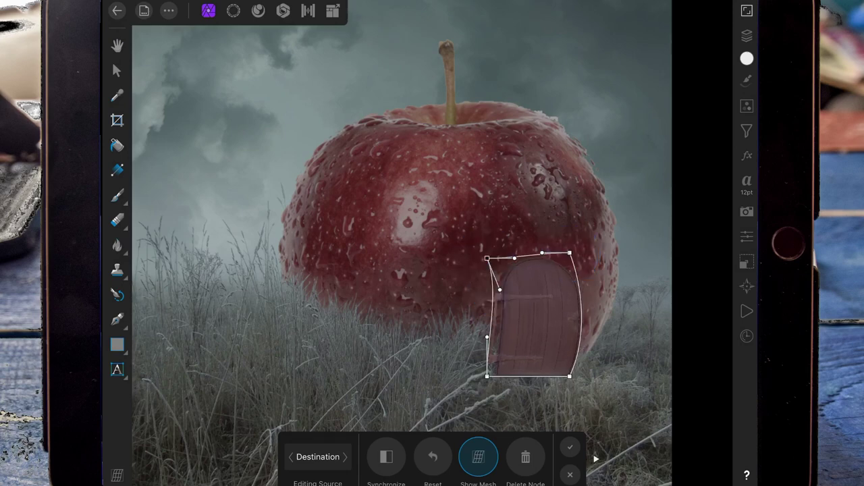
drag(499, 328, 498, 326)
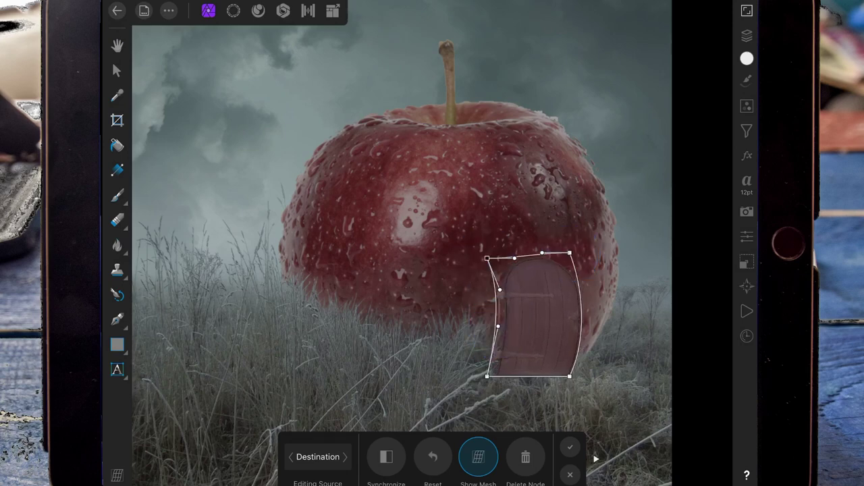
mouse_move(571, 251)
mouse_down()
mouse_move(568, 242)
mouse_move(548, 255)
mouse_up()
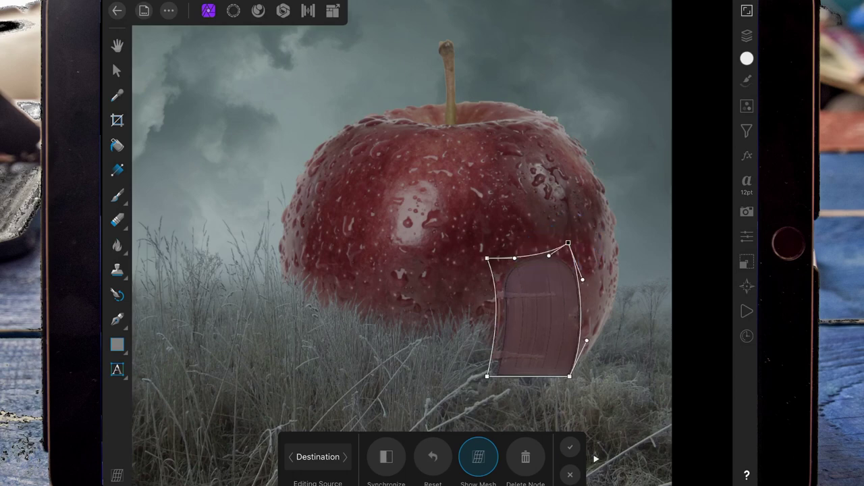
drag(582, 278, 577, 272)
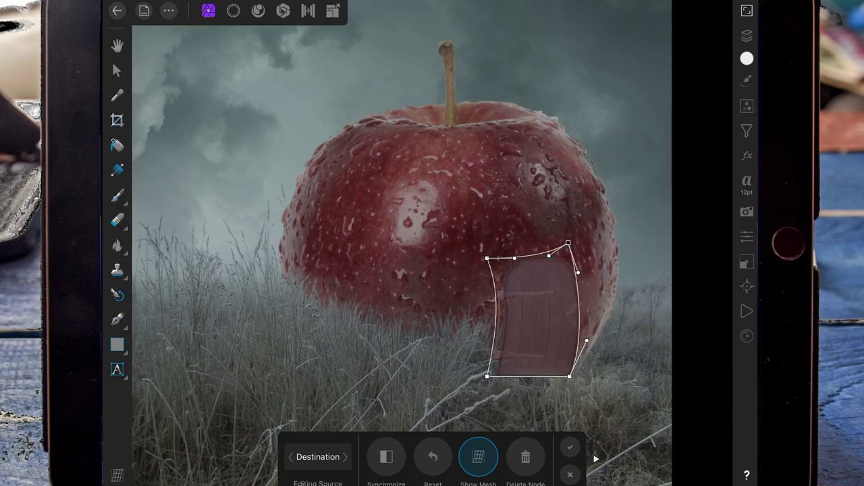
Adjust the door's top and bottom corners and bulge its right edge outward
scroll(582, 294, down, 5)
scroll(584, 302, down, 5)
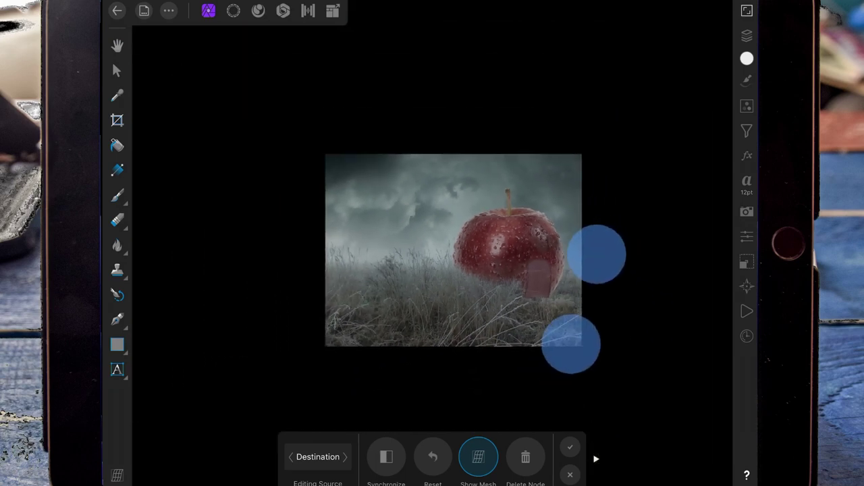
scroll(584, 302, up, 5)
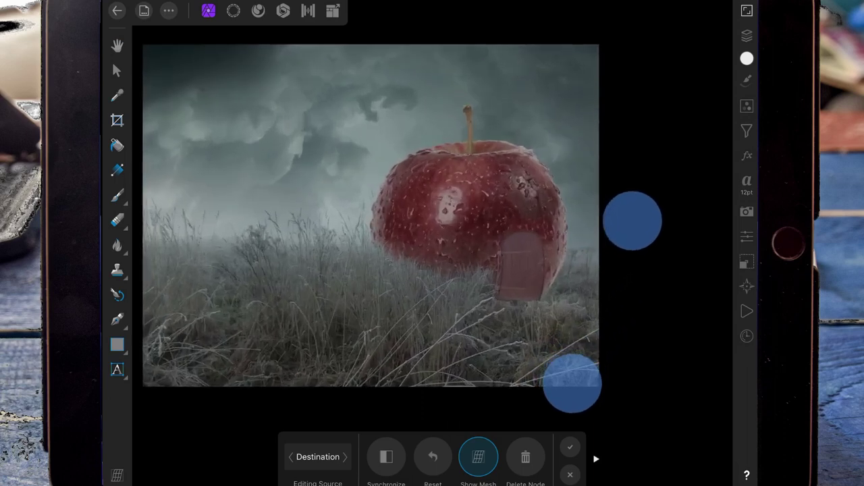
scroll(601, 300, up, 5)
scroll(575, 311, up, 3)
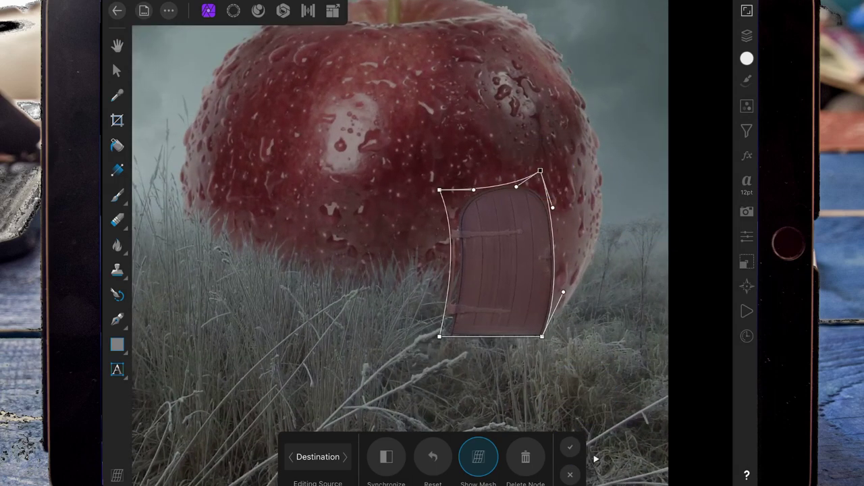
mouse_move(540, 173)
mouse_down()
mouse_move(542, 165)
mouse_move(519, 199)
mouse_move(545, 209)
mouse_move(555, 199)
mouse_up()
drag(542, 336, 528, 336)
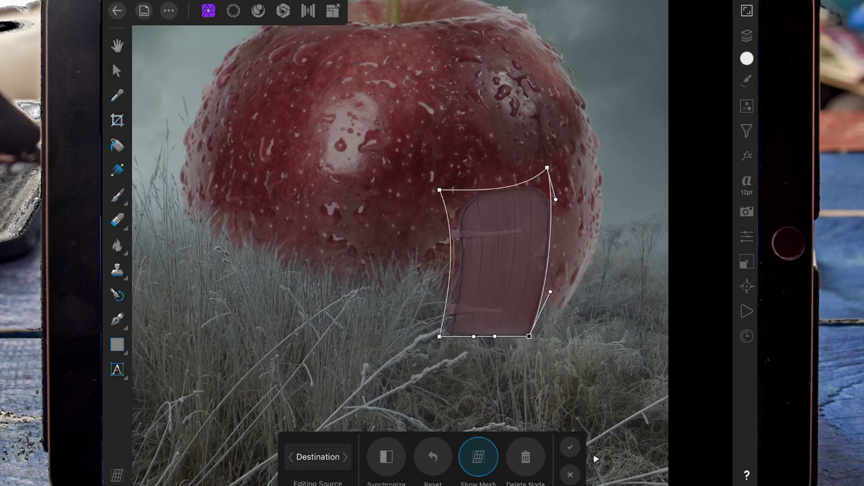
drag(550, 291, 568, 290)
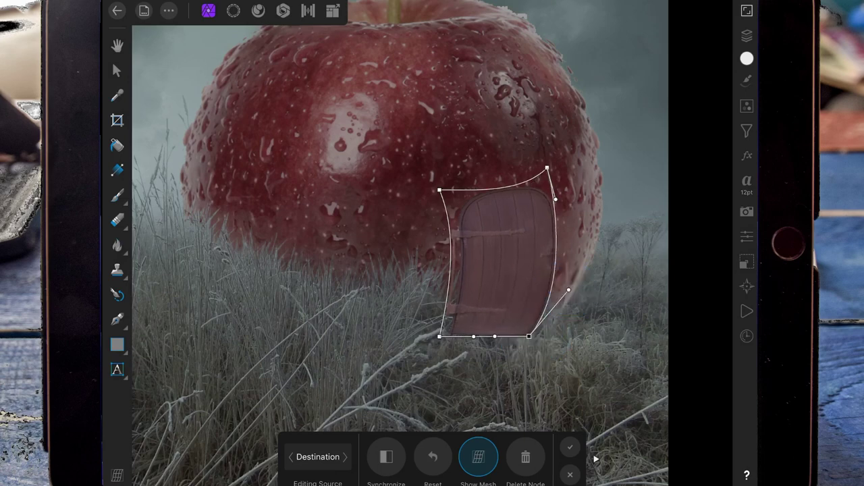
mouse_move(439, 190)
mouse_down()
mouse_move(440, 180)
mouse_move(454, 186)
mouse_move(443, 183)
mouse_up()
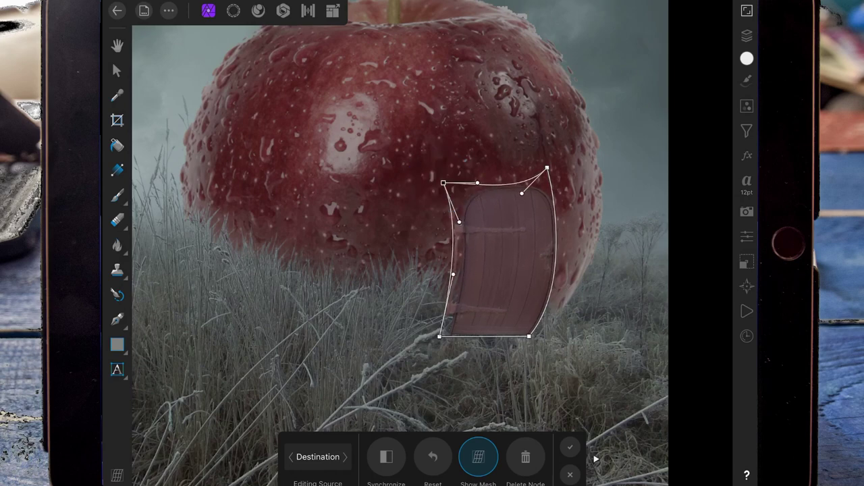
mouse_move(528, 335)
mouse_down()
mouse_move(542, 332)
mouse_move(536, 335)
mouse_up()
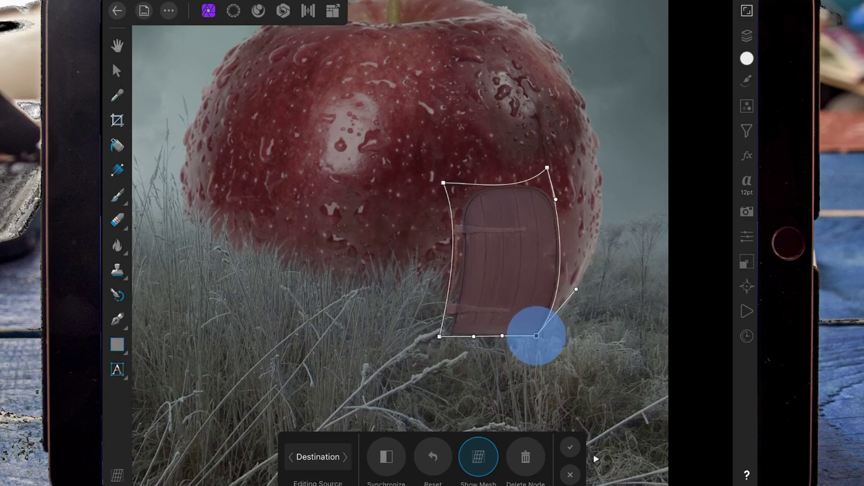
Reshape the door's top-left corner and curve its top-right edge to fit the apple
scroll(582, 312, down, 5)
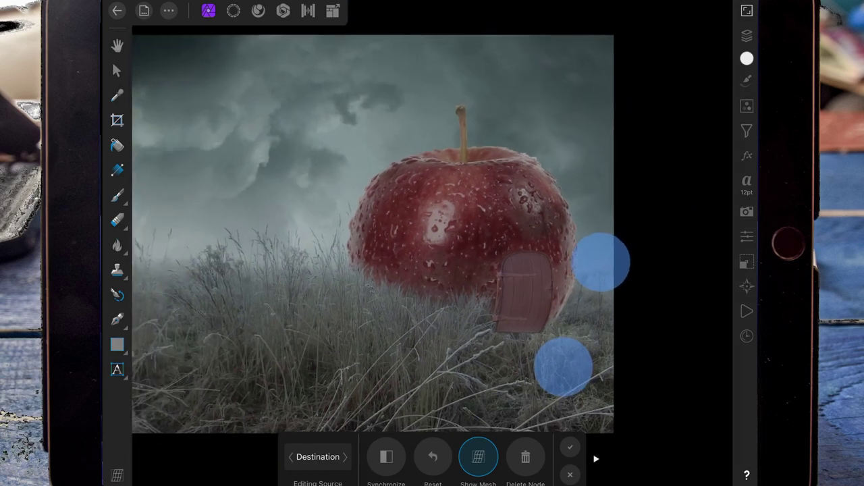
scroll(583, 318, up, 2)
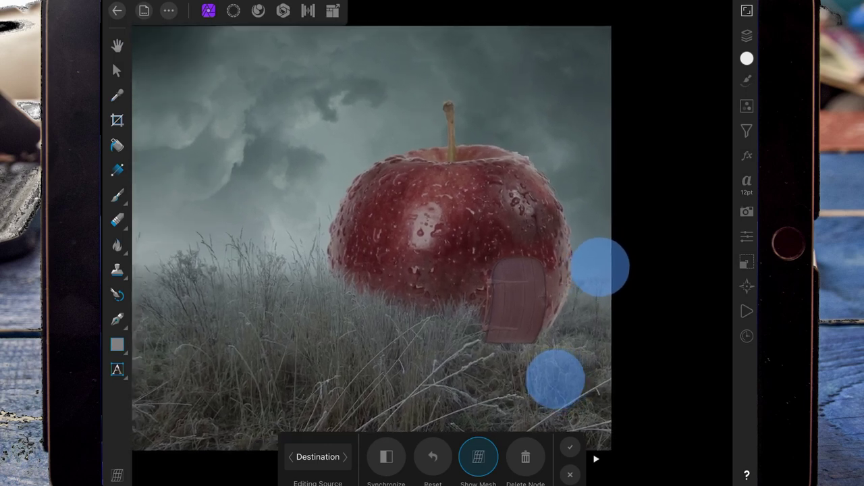
scroll(577, 323, up, 5)
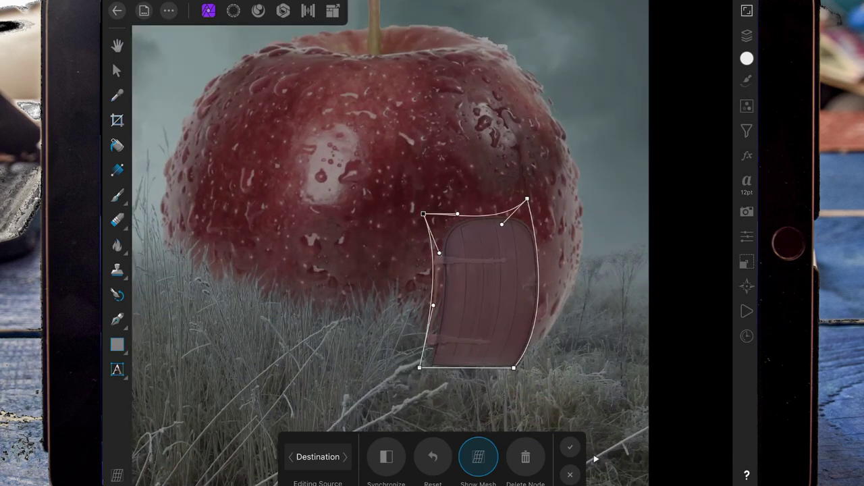
drag(423, 214, 426, 218)
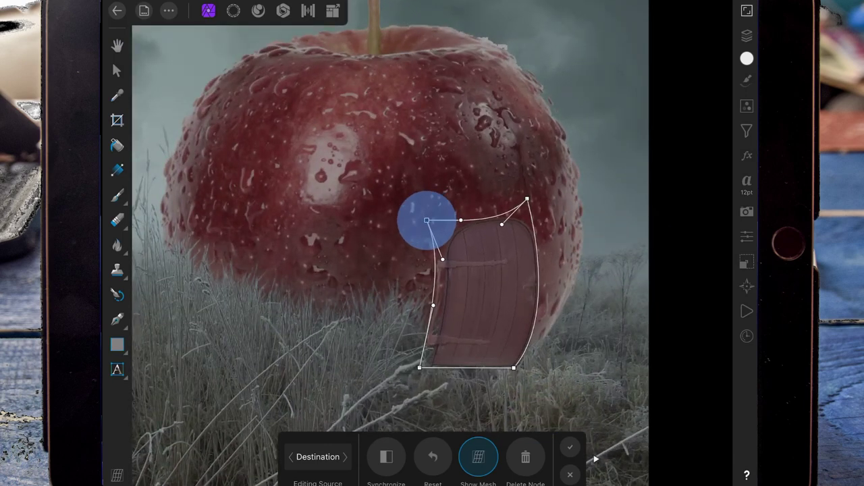
drag(527, 199, 520, 200)
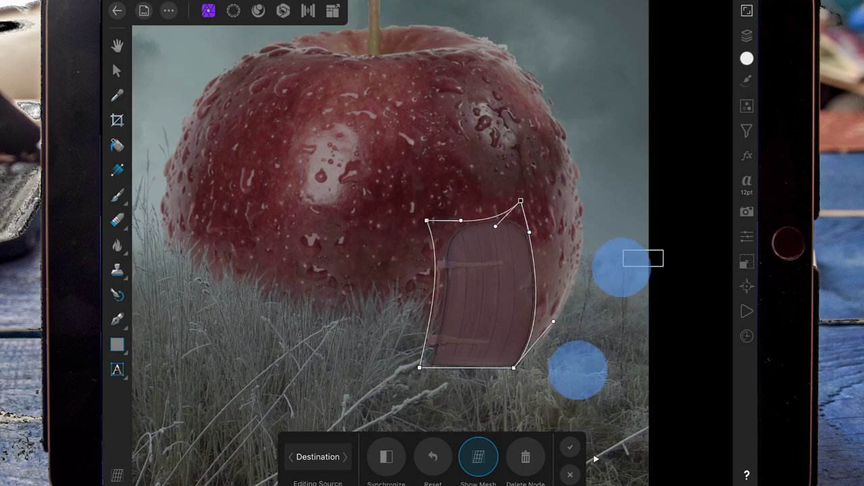
Bulge the door's right edge and curve its top edge up toward the right
scroll(606, 343, down, 5)
scroll(605, 343, down, 3)
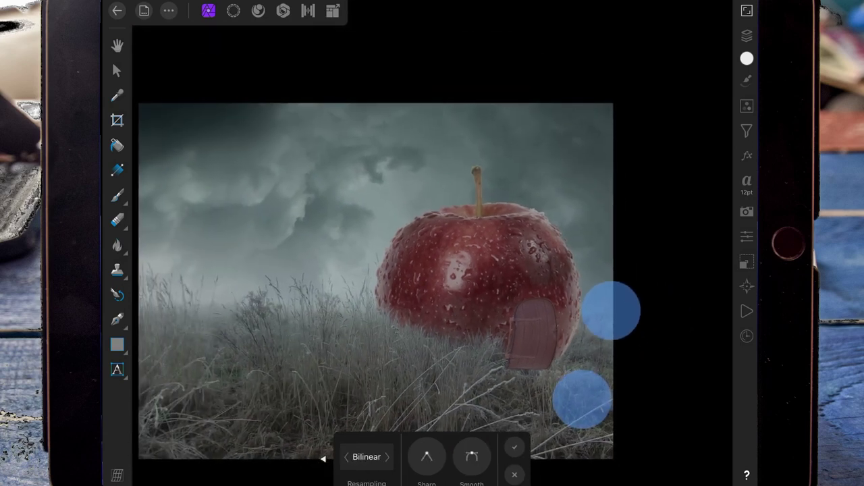
scroll(597, 355, up, 5)
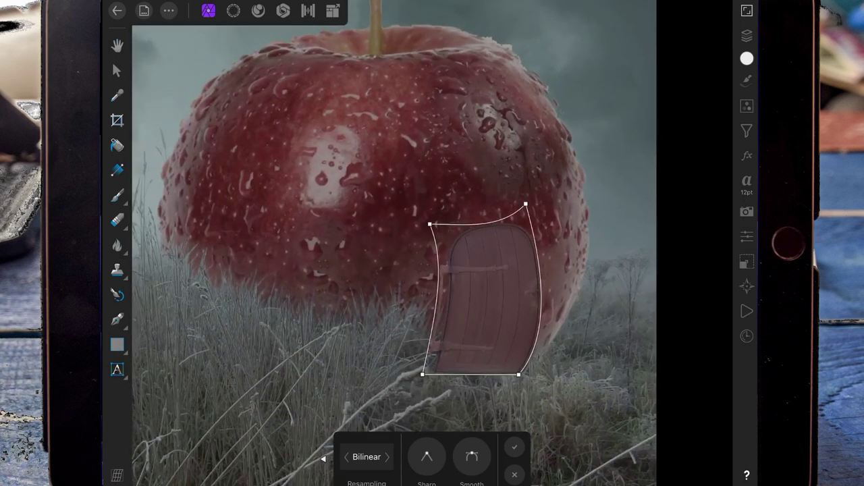
click(526, 203)
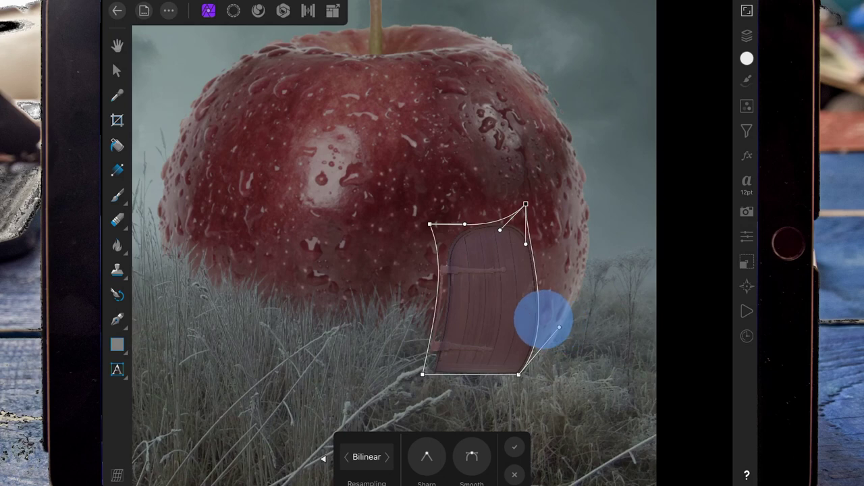
drag(540, 318, 549, 319)
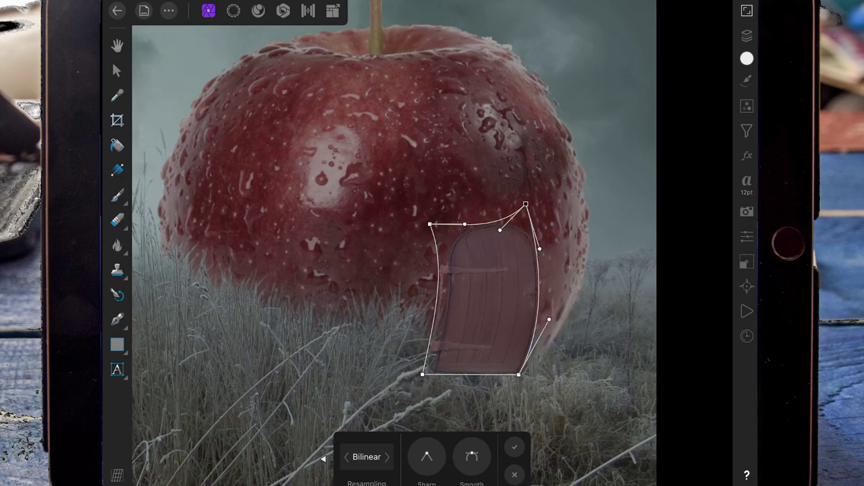
drag(525, 204, 530, 197)
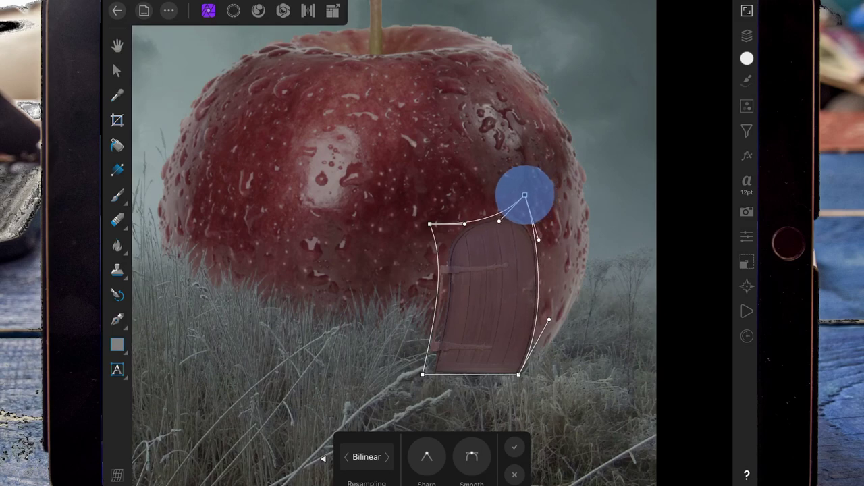
scroll(625, 335, down, 5)
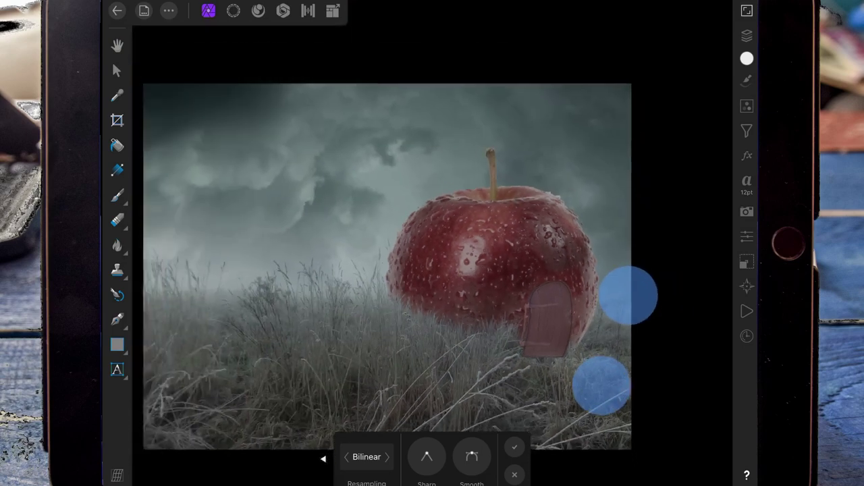
scroll(614, 341, down, 2)
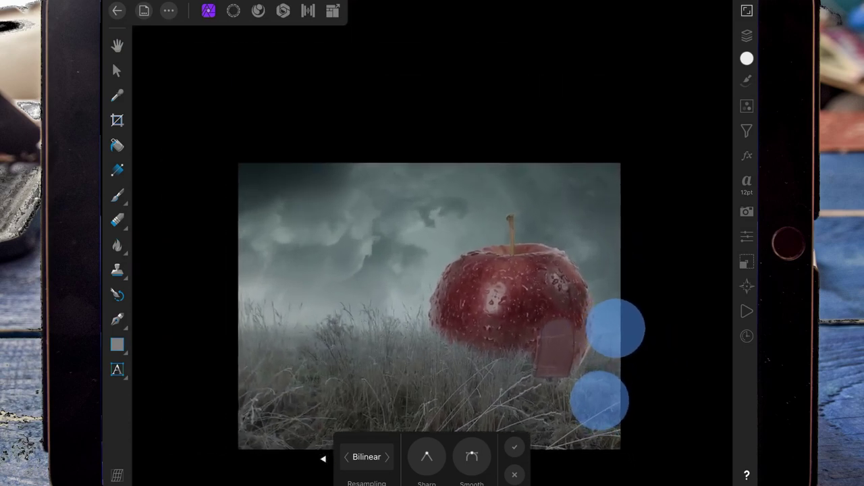
scroll(608, 358, up, 8)
drag(519, 180, 522, 188)
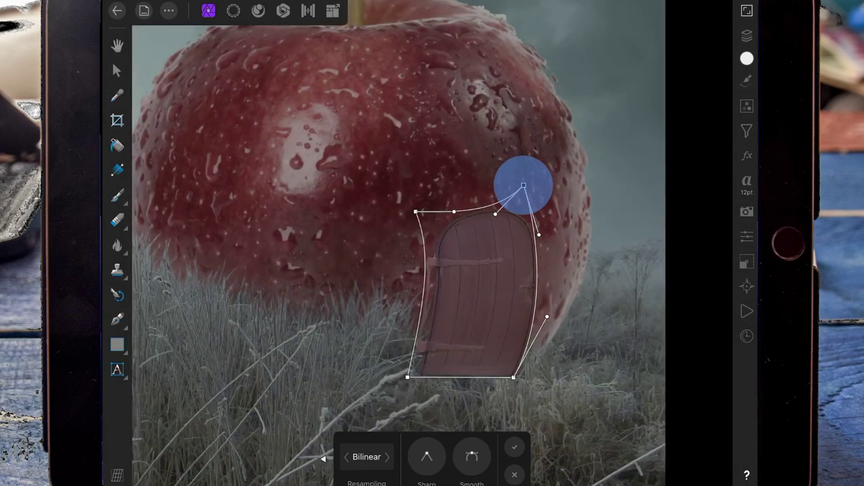
Reshape the door's lower left and lower right edges to hug the apple
scroll(587, 361, down, 5)
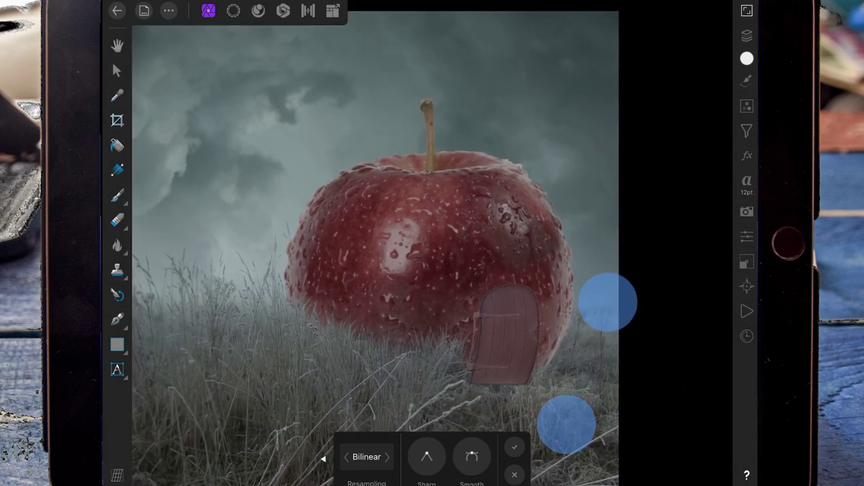
scroll(599, 351, up, 3)
scroll(600, 351, up, 2)
drag(423, 377, 427, 371)
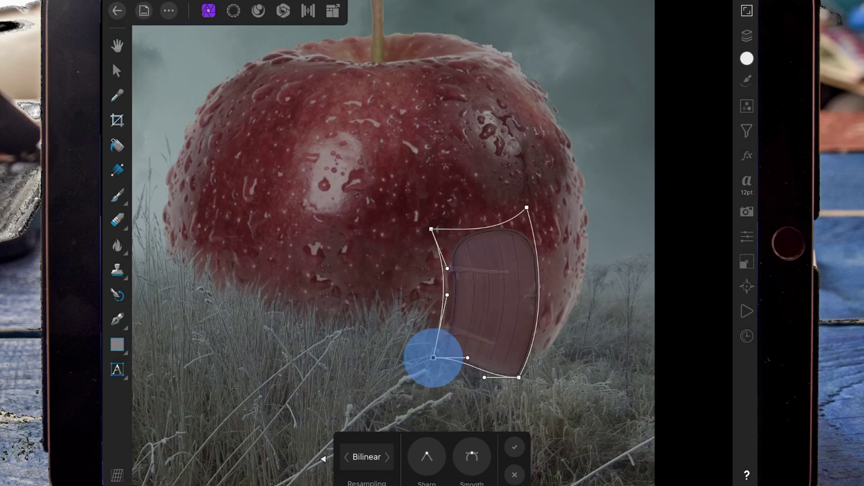
drag(518, 376, 526, 369)
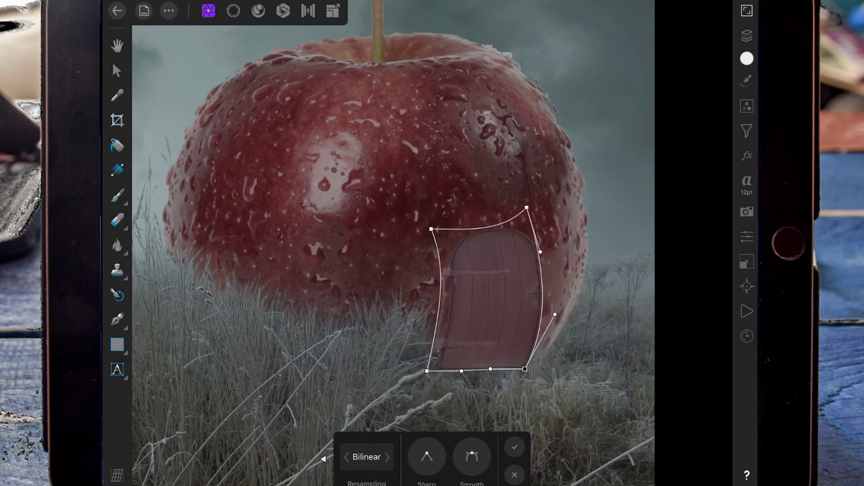
scroll(580, 351, down, 5)
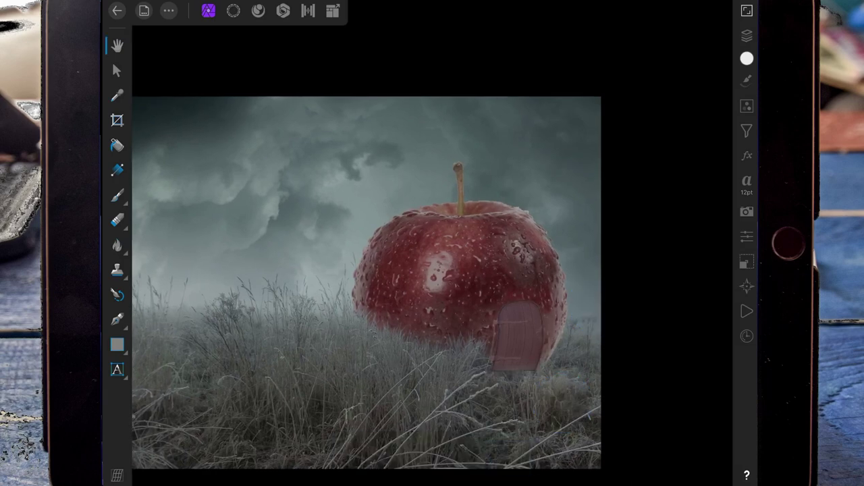
Add a pixel layer above the door and set the brush opacity to 74%
click(747, 35)
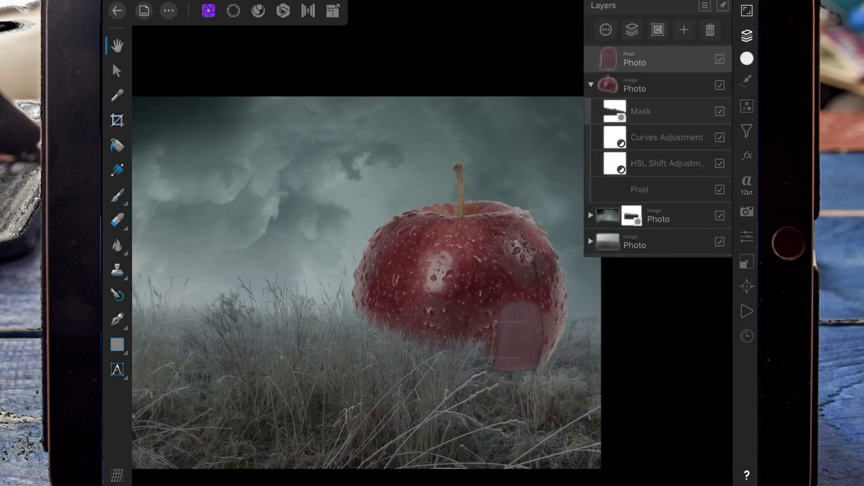
click(684, 30)
click(747, 35)
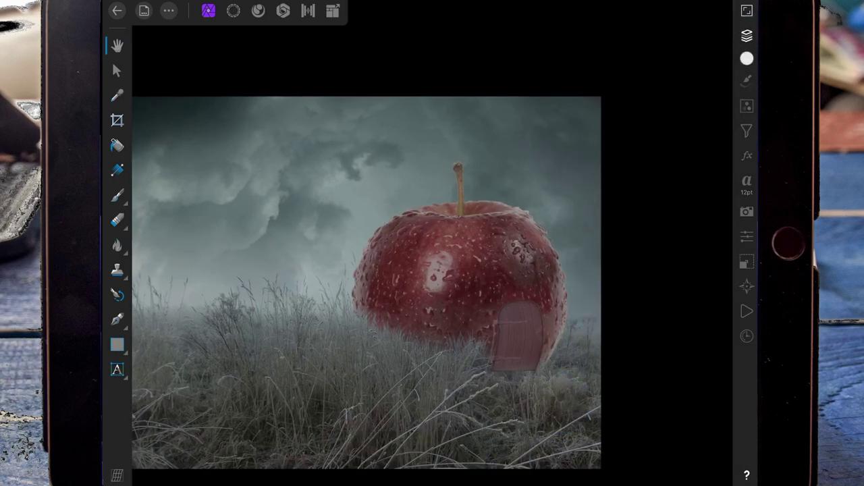
click(117, 195)
scroll(540, 333, up, 5)
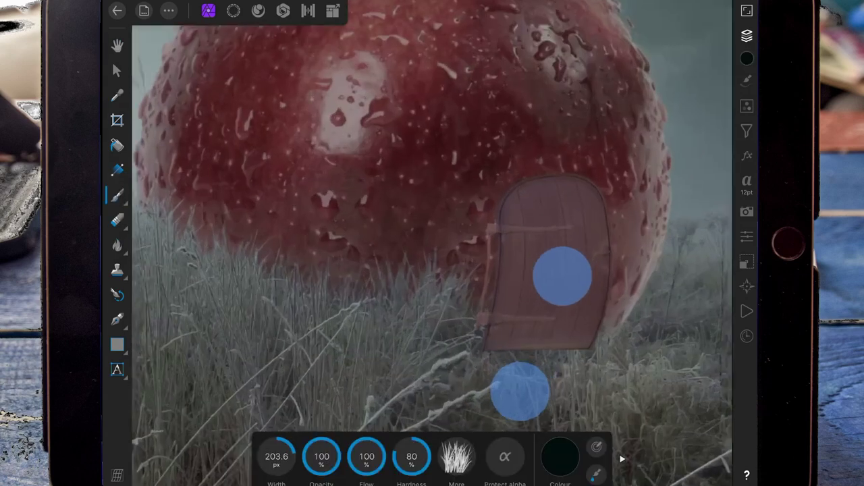
drag(321, 456, 263, 456)
Paint dark shading in the grass below the door with a 120 px brush
click(746, 35)
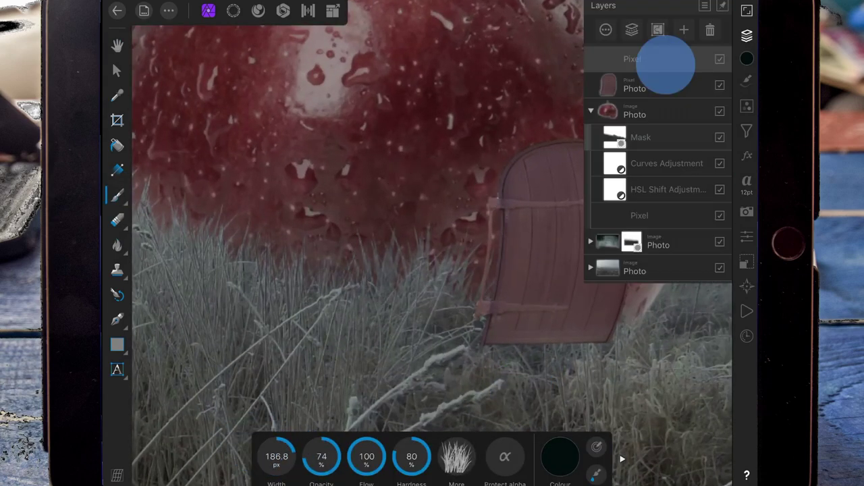
click(684, 30)
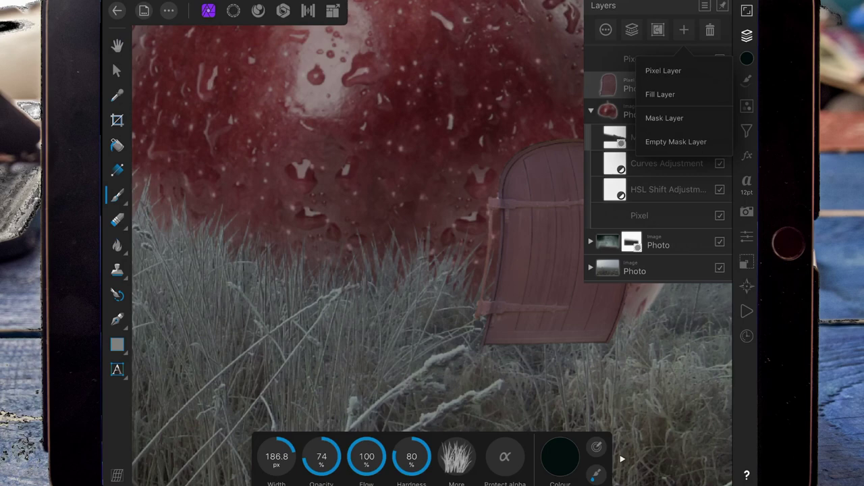
click(747, 35)
click(746, 35)
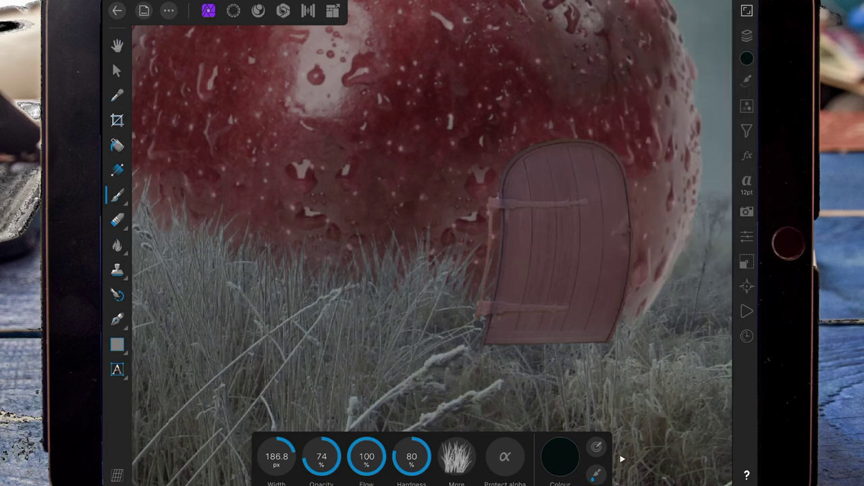
drag(276, 456, 189, 457)
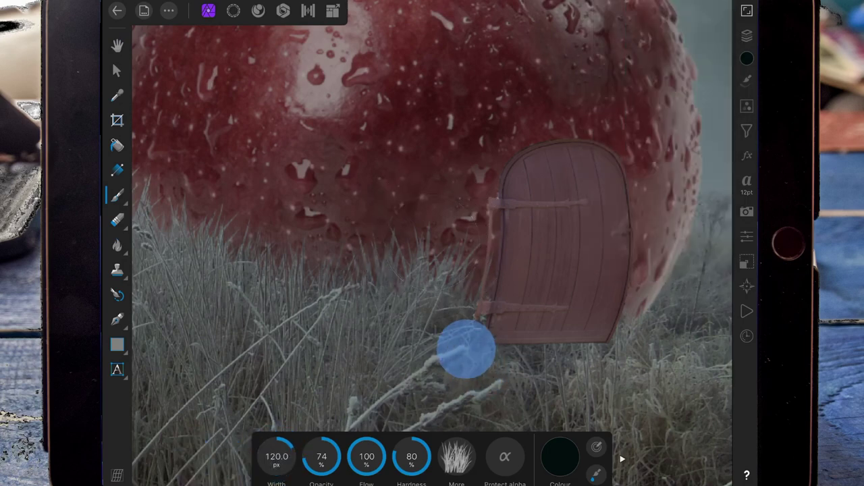
mouse_move(466, 349)
mouse_down()
mouse_move(455, 324)
mouse_move(504, 356)
mouse_move(547, 367)
mouse_move(461, 339)
mouse_move(501, 360)
mouse_move(531, 337)
mouse_move(579, 366)
mouse_move(608, 357)
mouse_move(560, 347)
mouse_move(464, 348)
mouse_up()
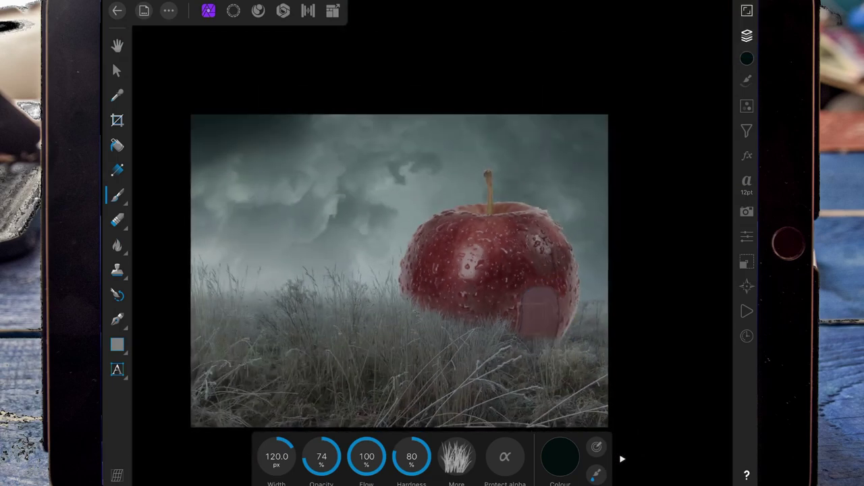
Nest a new pixel layer inside the door's Photo layer and bring up the adjustments list
click(747, 35)
click(658, 86)
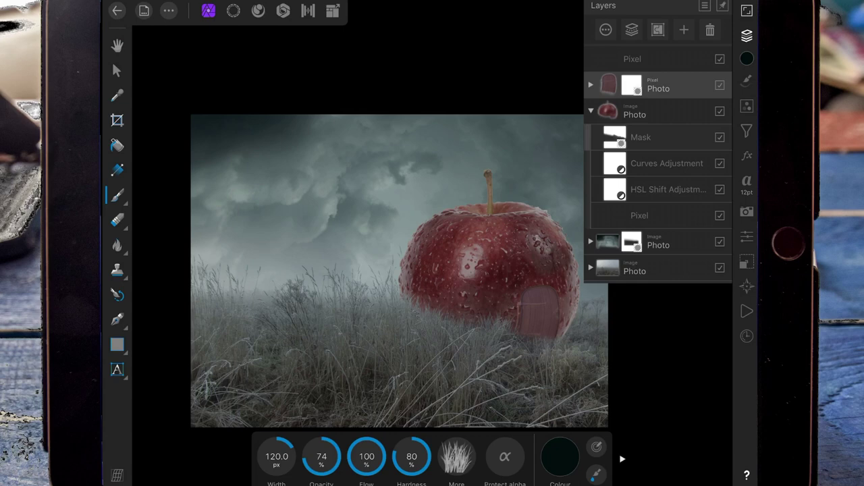
click(684, 30)
click(628, 71)
click(747, 35)
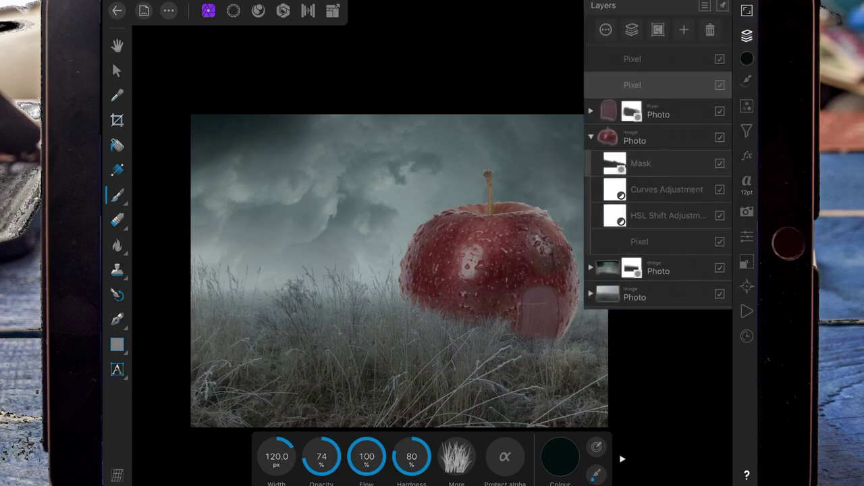
drag(683, 83, 683, 112)
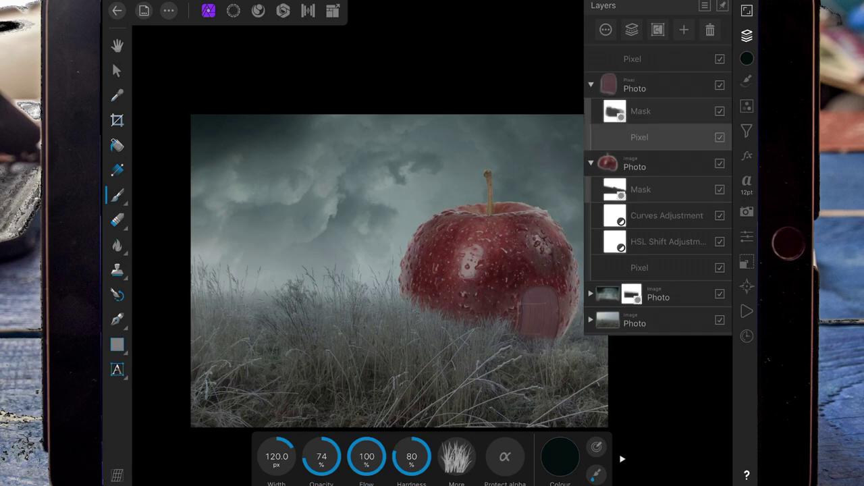
click(747, 105)
scroll(671, 270, up, 3)
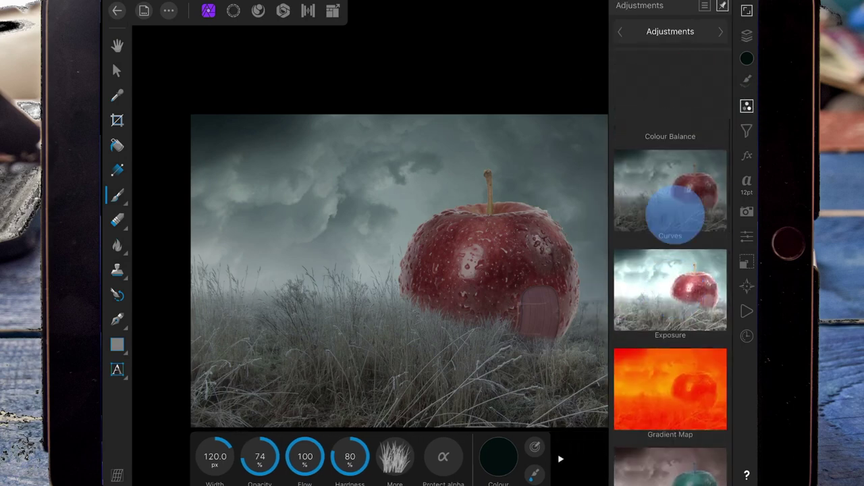
Darken the door with a Curves adjustment by pulling the curve's top point down
click(670, 190)
scroll(510, 206, up, 3)
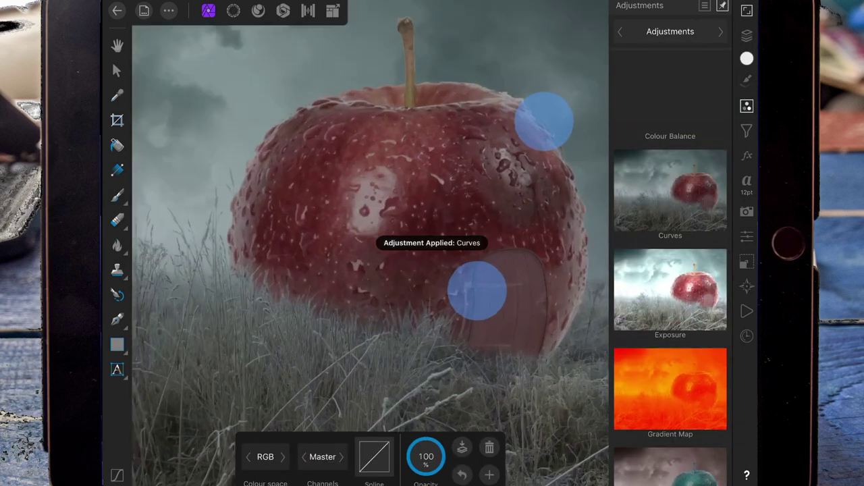
click(374, 456)
click(426, 289)
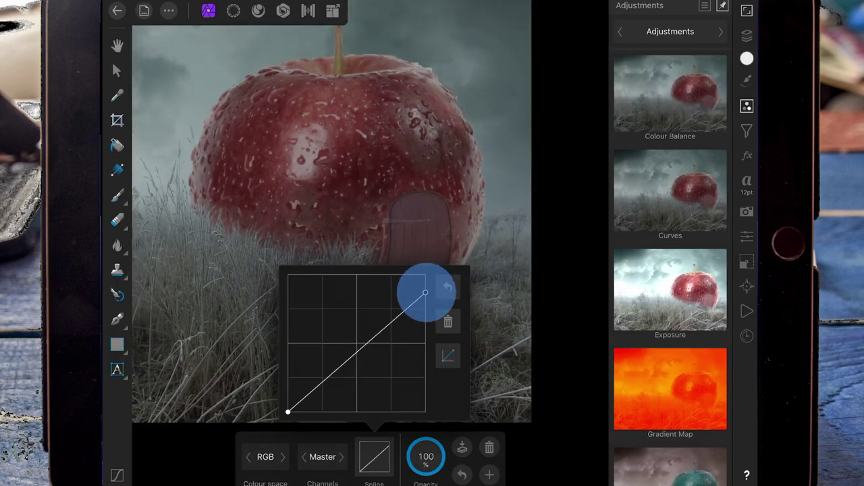
scroll(434, 287, up, 3)
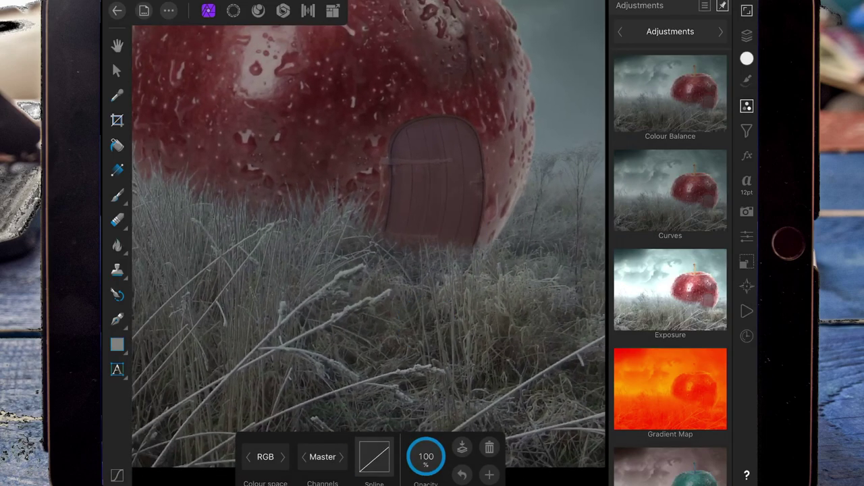
click(374, 456)
drag(425, 295, 425, 310)
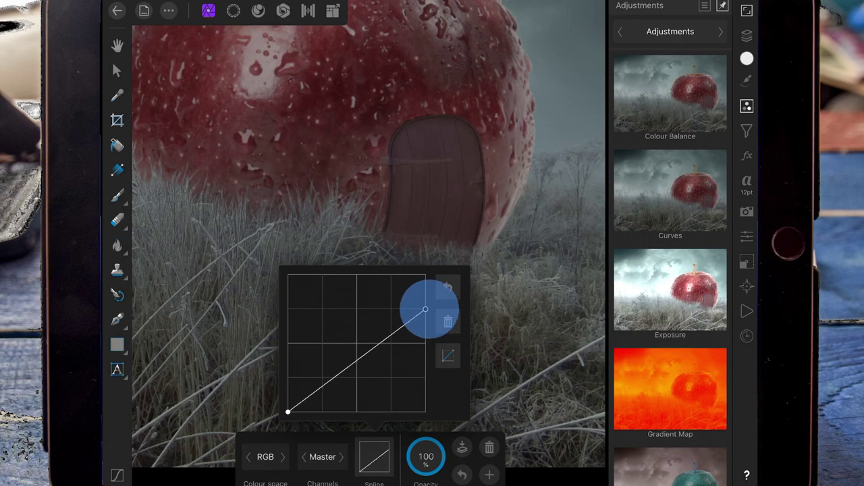
Add an HSL adjustment to the door with Saturation at -31
drag(670, 236, 670, 81)
click(671, 334)
mouse_move(374, 456)
mouse_down()
mouse_move(328, 456)
mouse_move(405, 455)
mouse_up()
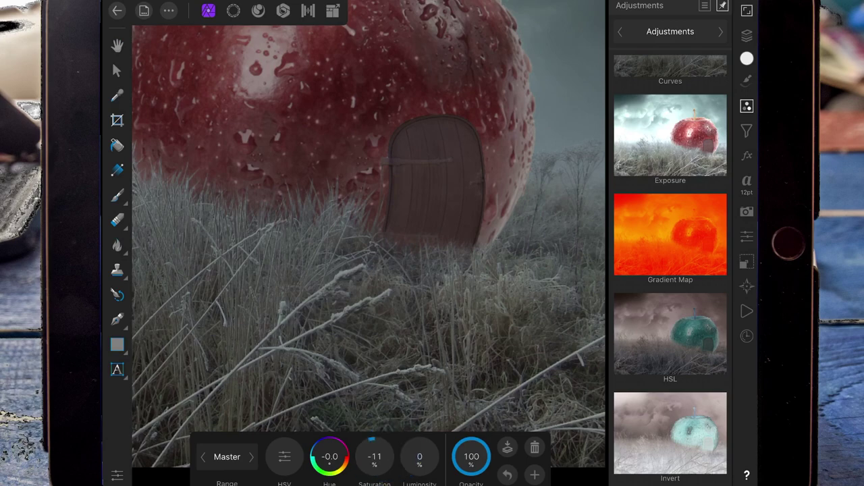
scroll(323, 260, down, 5)
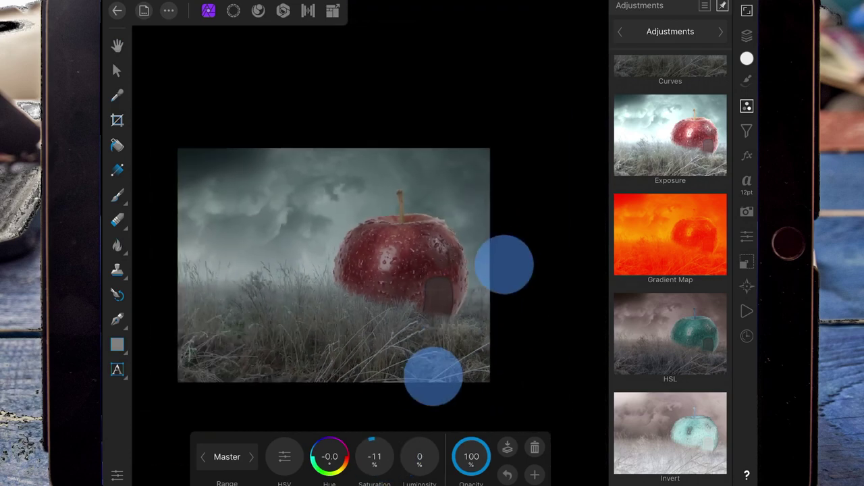
scroll(469, 320, up, 5)
drag(374, 456, 328, 456)
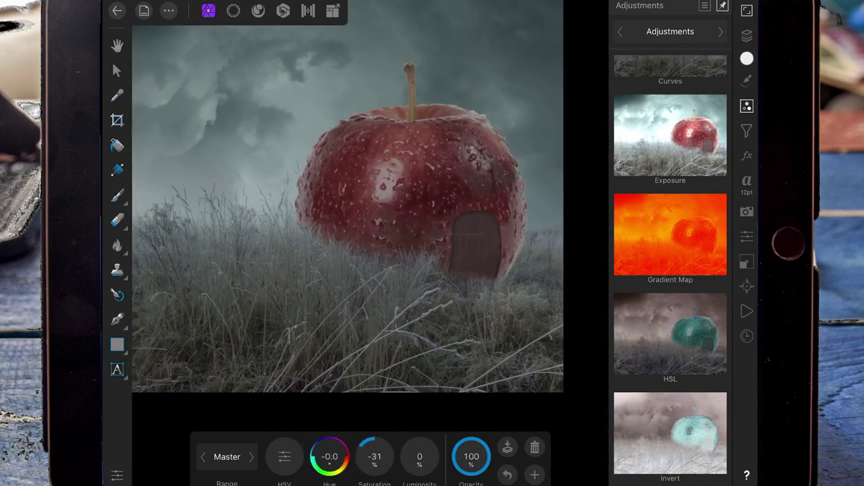
scroll(444, 317, down, 5)
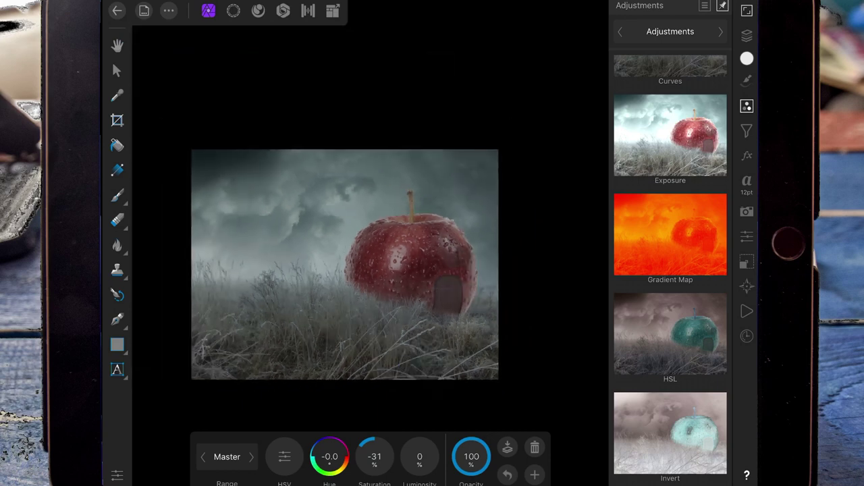
click(746, 35)
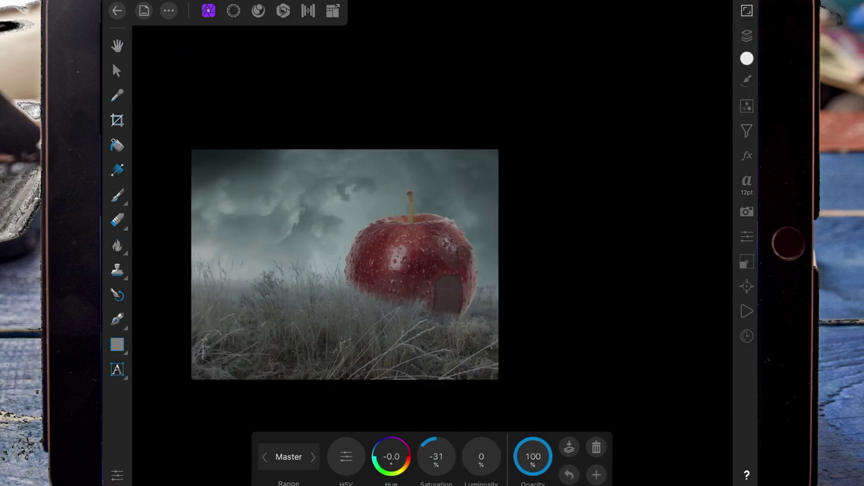
click(746, 35)
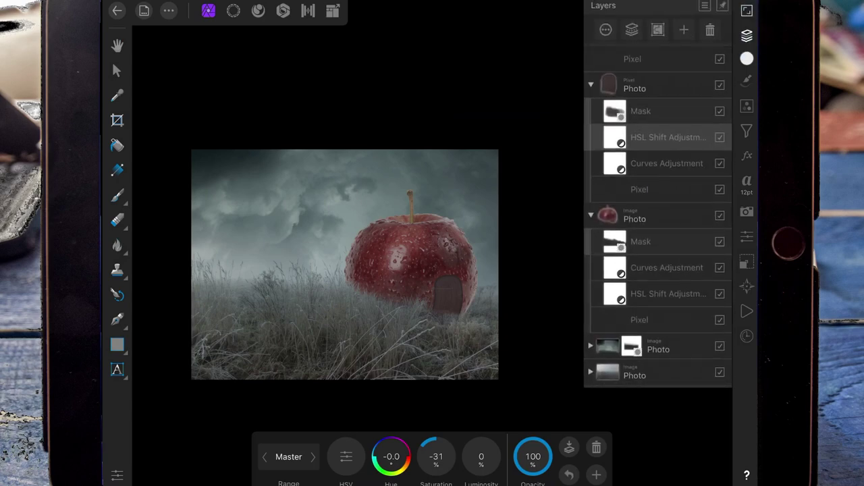
Add an empty pixel layer inside the apple group under its mask
click(635, 218)
click(683, 29)
click(675, 70)
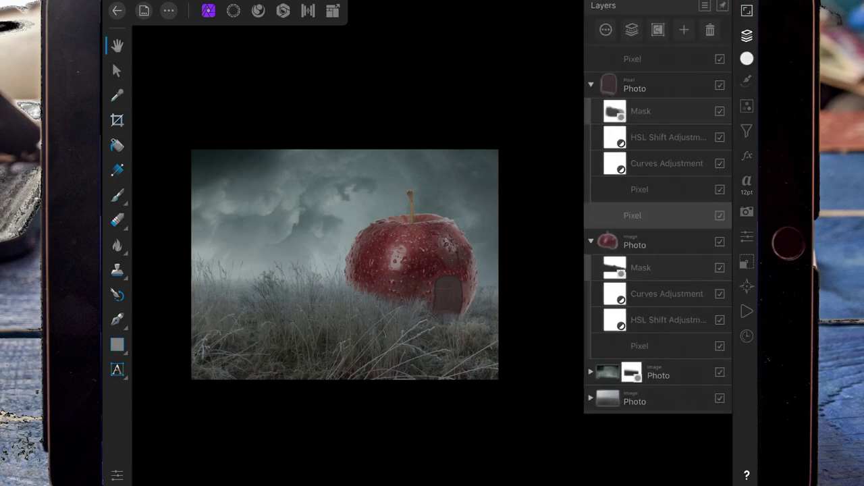
drag(675, 218, 675, 256)
Choose a fully soft, lower-flow round brush from the Basic category
click(117, 195)
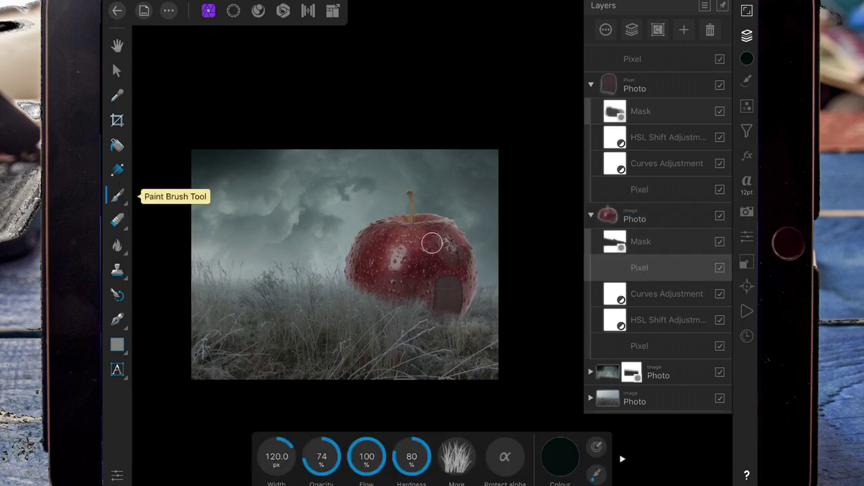
click(747, 80)
click(669, 31)
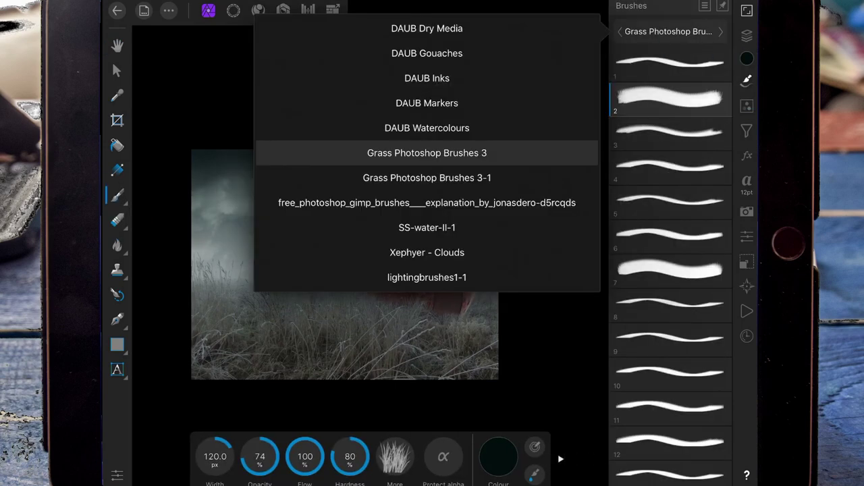
scroll(426, 152, down, 9)
click(427, 277)
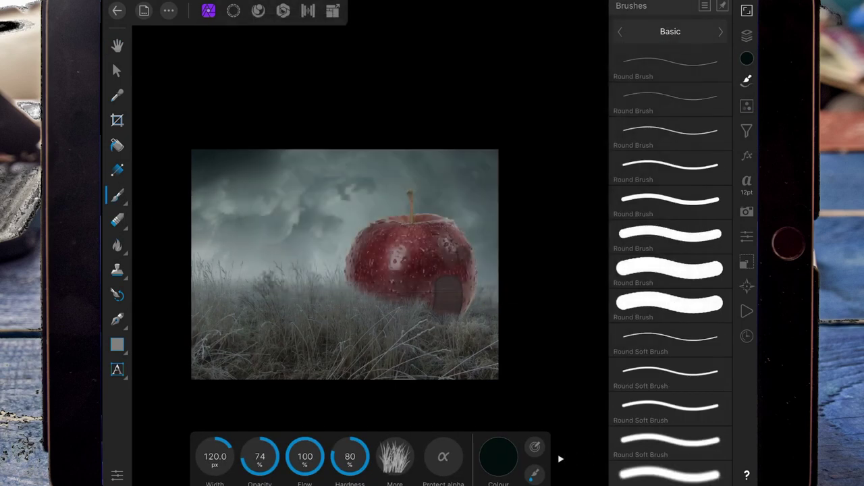
click(669, 202)
mouse_move(405, 442)
mouse_down()
mouse_move(280, 452)
mouse_move(432, 243)
mouse_move(411, 328)
mouse_up()
scroll(432, 243, up, 5)
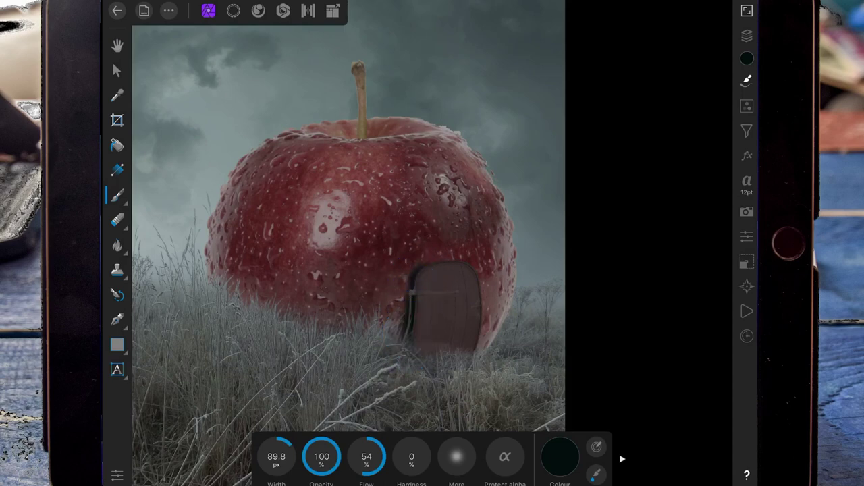
Paint dark shadow around the door's arch and left edge, faded to 53% opacity
mouse_move(435, 263)
mouse_down()
mouse_move(469, 277)
mouse_move(478, 304)
mouse_move(470, 353)
mouse_up()
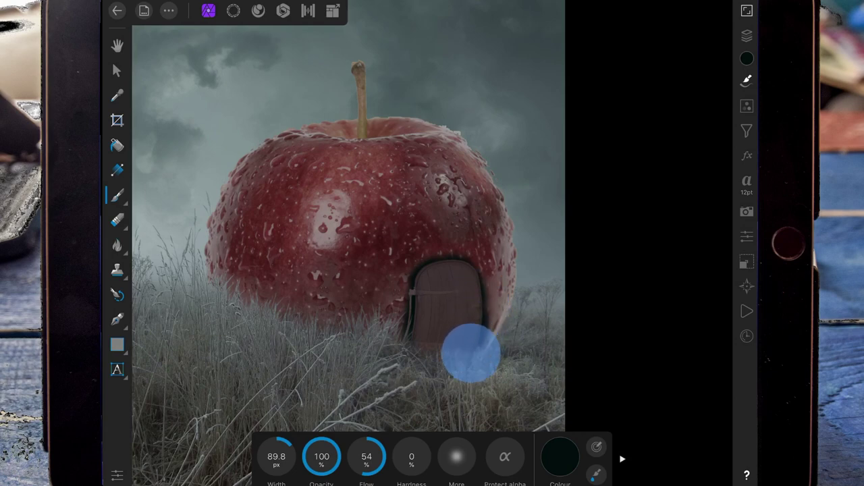
mouse_move(472, 270)
mouse_down()
mouse_move(442, 264)
mouse_move(409, 350)
mouse_up()
click(747, 35)
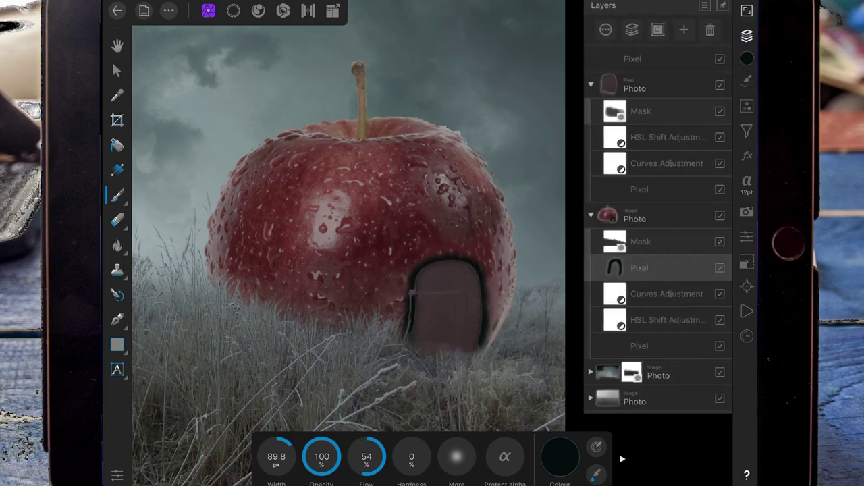
click(639, 267)
drag(715, 66, 660, 66)
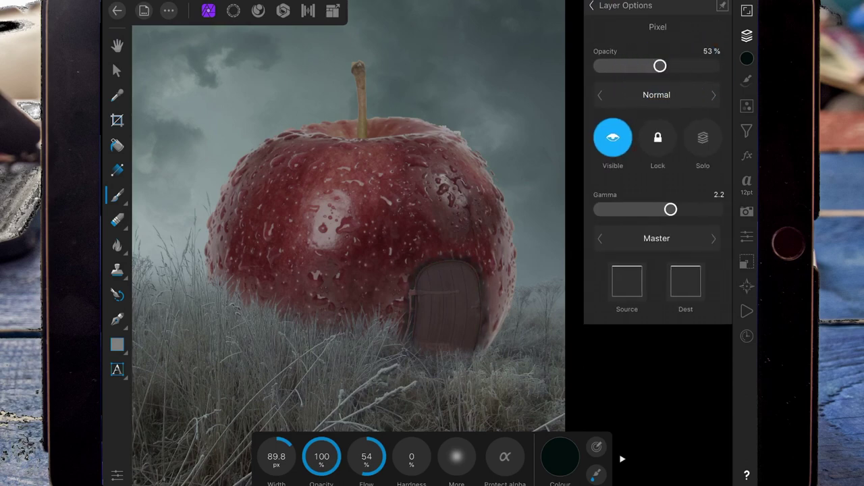
click(591, 5)
Trace thin dark lines around the door's edges and top with a 20 px brush
click(747, 36)
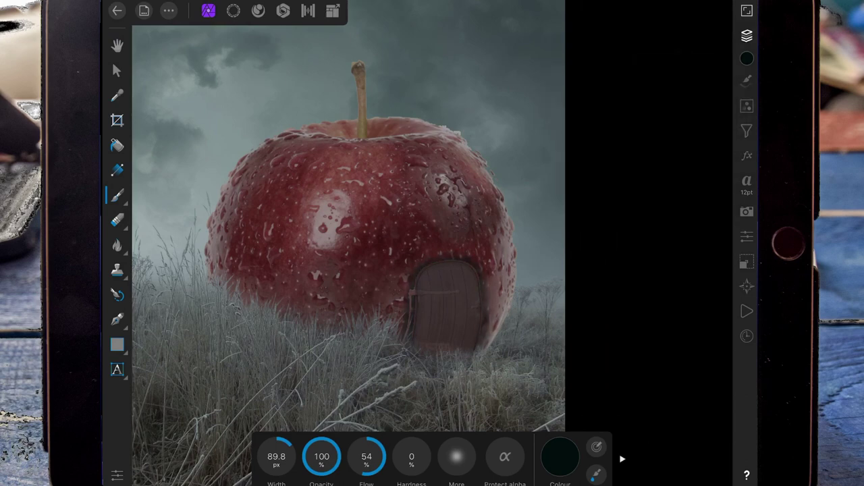
drag(276, 456, 263, 456)
click(415, 304)
mouse_move(412, 312)
mouse_down()
mouse_move(415, 331)
mouse_move(420, 270)
mouse_move(449, 260)
mouse_move(479, 279)
mouse_move(474, 270)
mouse_move(481, 308)
mouse_move(469, 353)
mouse_up()
click(463, 268)
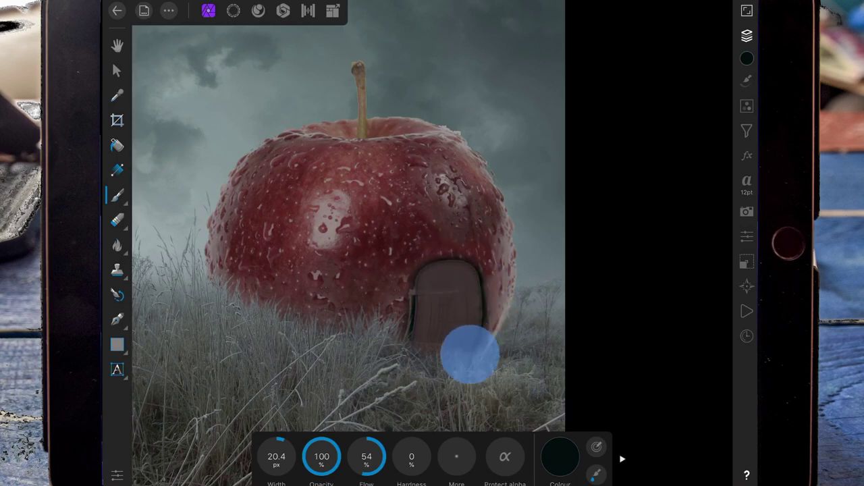
click(464, 280)
mouse_move(464, 280)
mouse_down()
mouse_move(422, 270)
mouse_move(413, 324)
mouse_up()
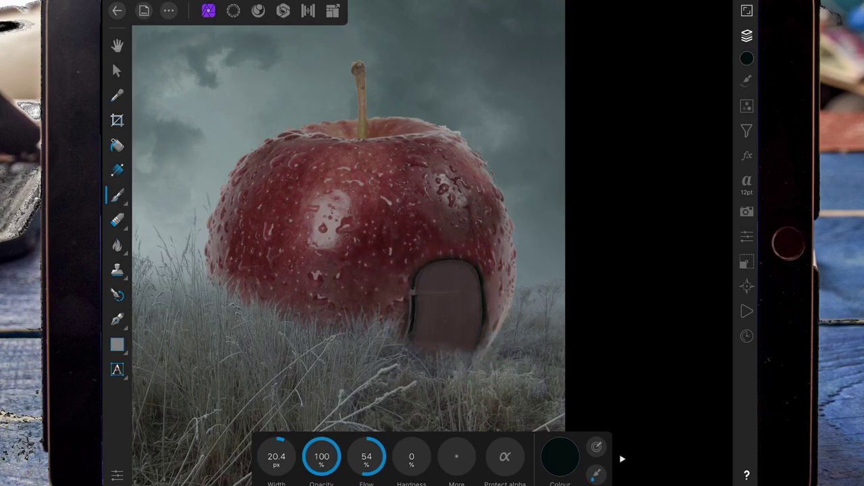
drag(433, 260, 411, 310)
mouse_move(461, 258)
mouse_down()
mouse_move(450, 260)
mouse_move(474, 293)
mouse_up()
Fade the thin outline layer to a low opacity
click(746, 35)
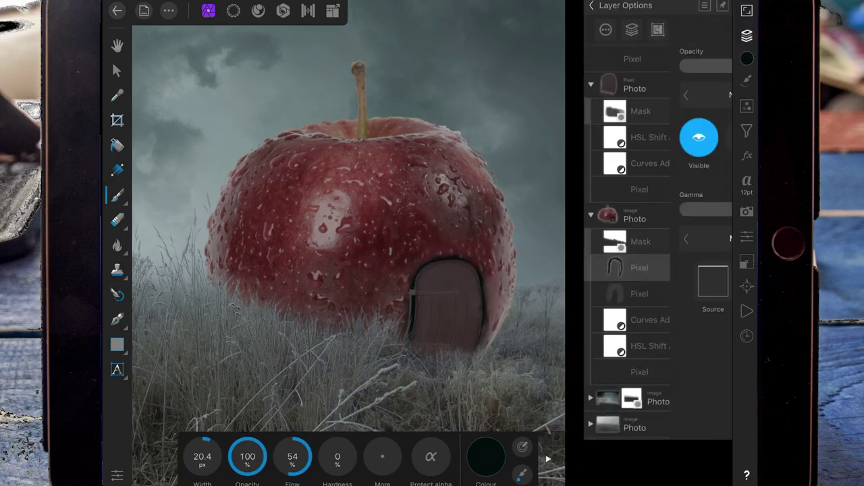
drag(684, 67, 616, 65)
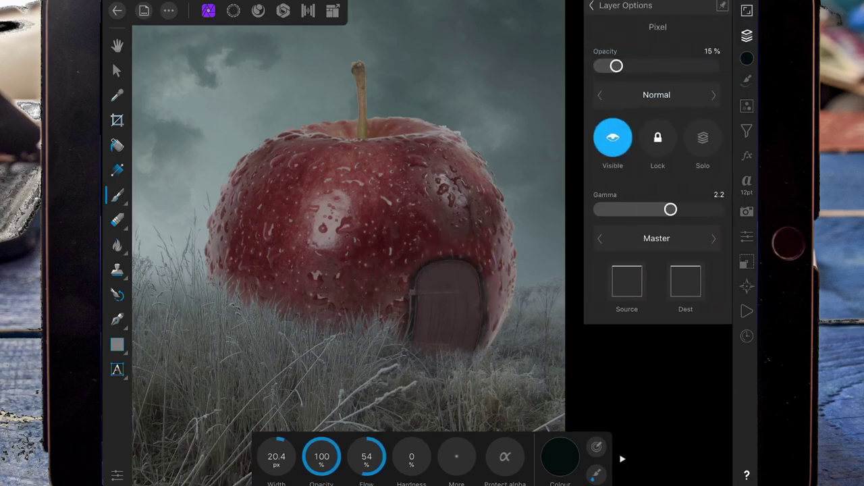
click(591, 5)
click(746, 35)
scroll(419, 324, down, 5)
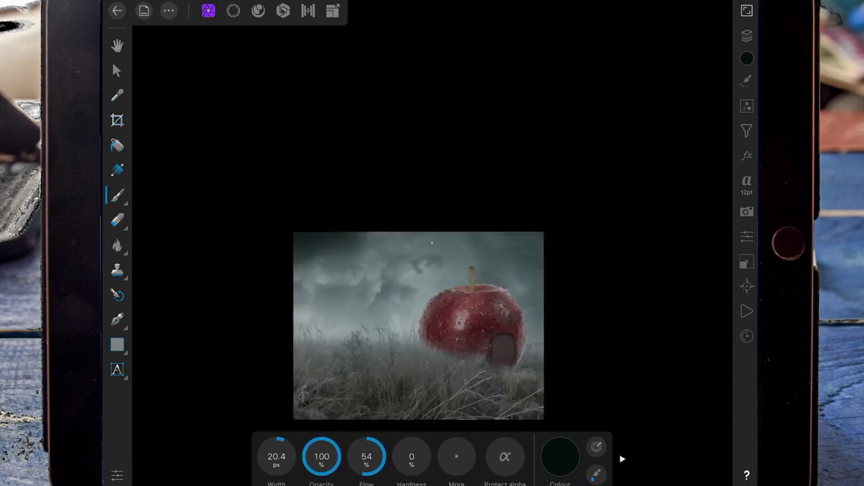
scroll(432, 243, up, 5)
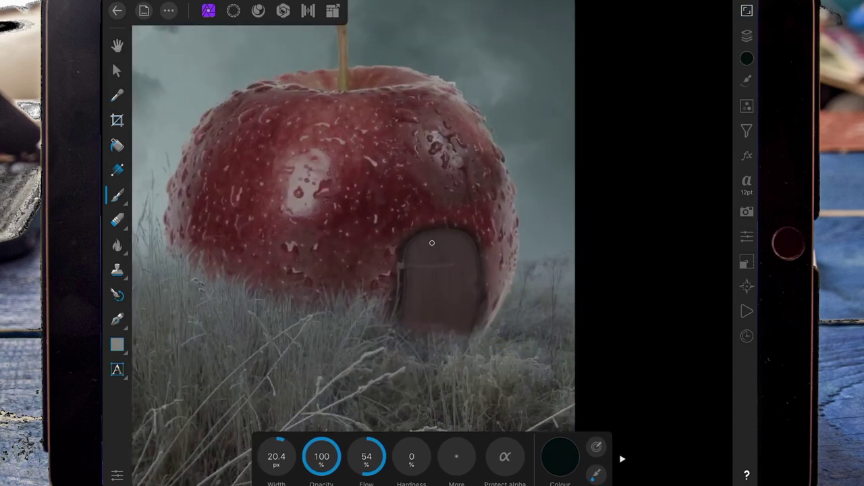
Set the lower shading pixel layer's opacity to 20%
click(747, 35)
click(639, 294)
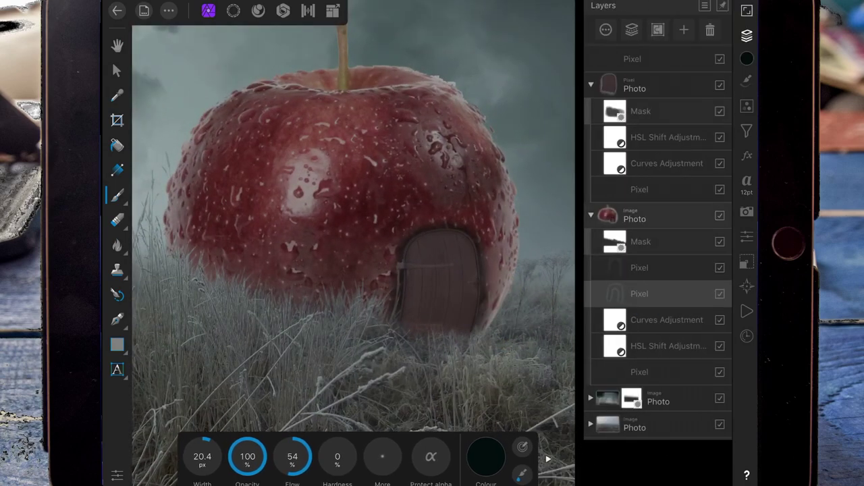
mouse_move(716, 66)
mouse_down()
mouse_move(622, 66)
mouse_move(634, 65)
mouse_up()
click(644, 26)
Trace the weathered window frame's outer edge with a closed Pen Tool path
click(747, 35)
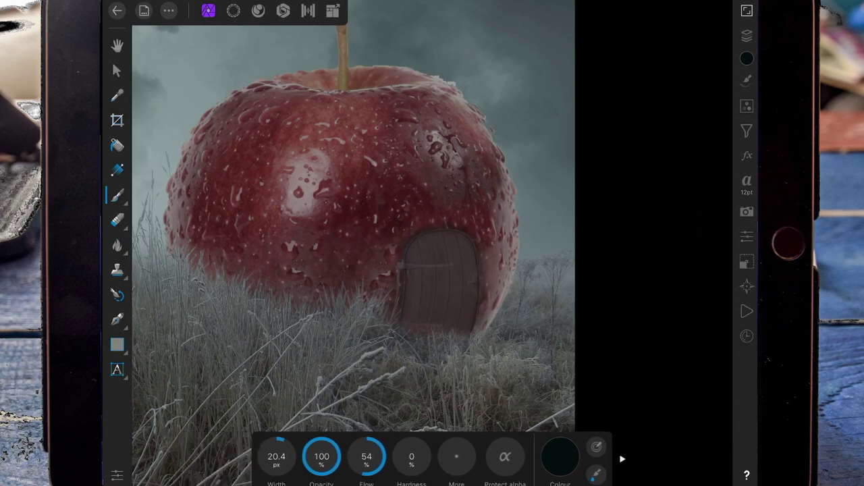
scroll(517, 214, down, 5)
scroll(617, 242, up, 1)
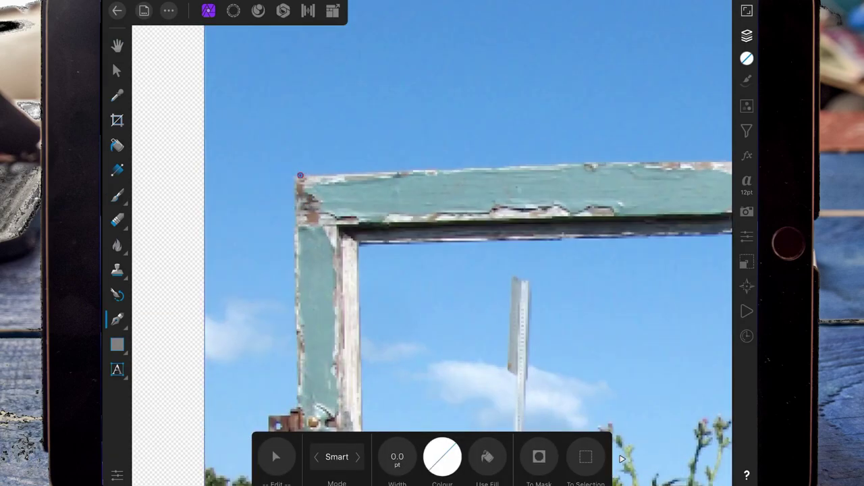
scroll(690, 155, right, 5)
click(476, 190)
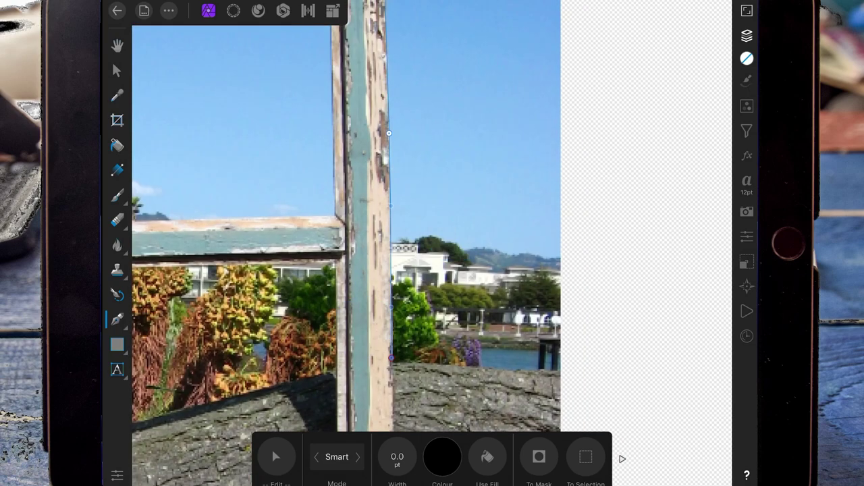
click(427, 409)
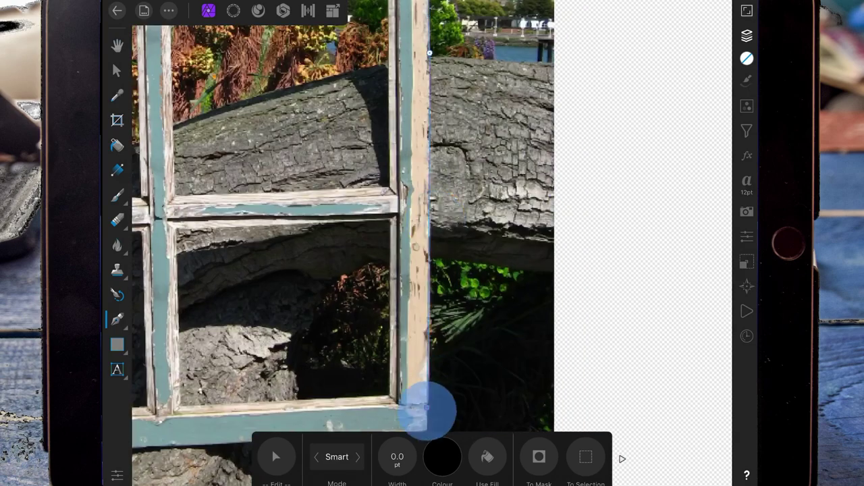
scroll(426, 408, down, 3)
drag(414, 355, 471, 366)
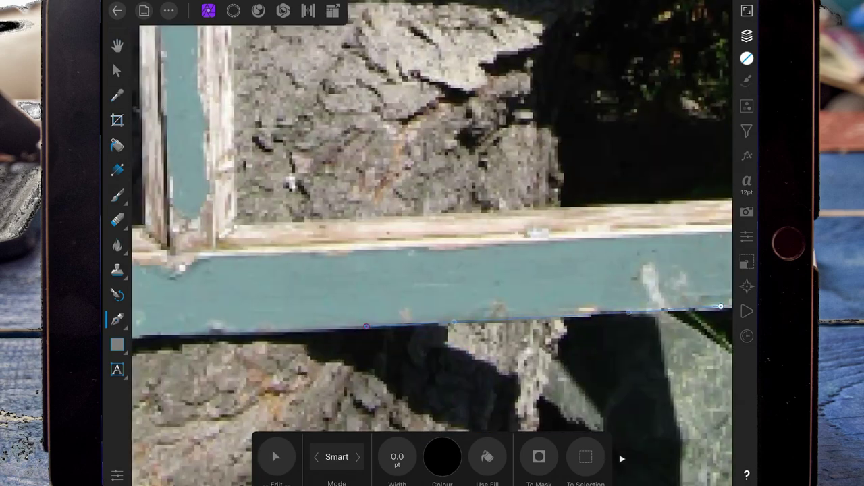
scroll(432, 243, left, 5)
click(316, 350)
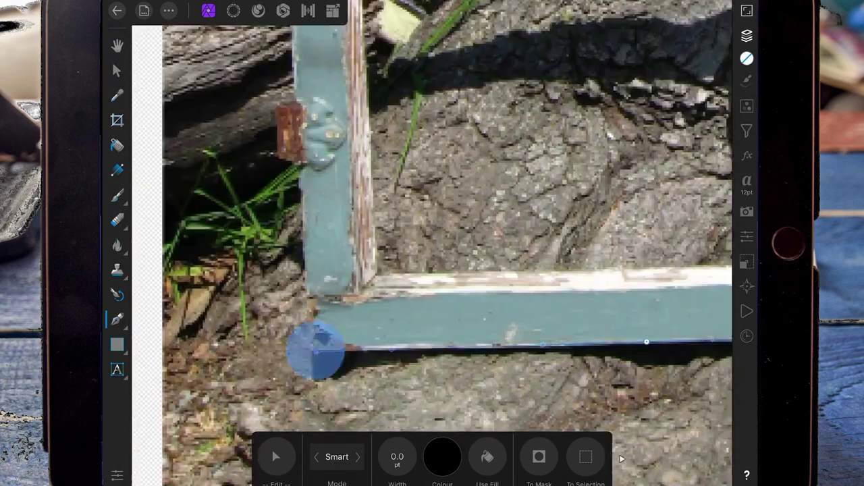
scroll(445, 243, up, 5)
click(299, 266)
scroll(310, 155, down, 5)
Add a Mask Layer so everything outside the frame outline becomes transparent
click(747, 35)
click(683, 30)
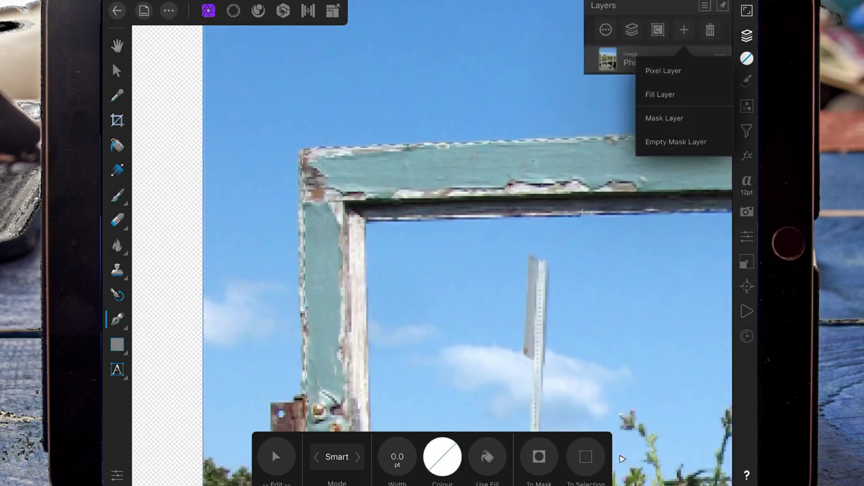
click(664, 118)
scroll(432, 270, up, 5)
click(746, 35)
click(648, 102)
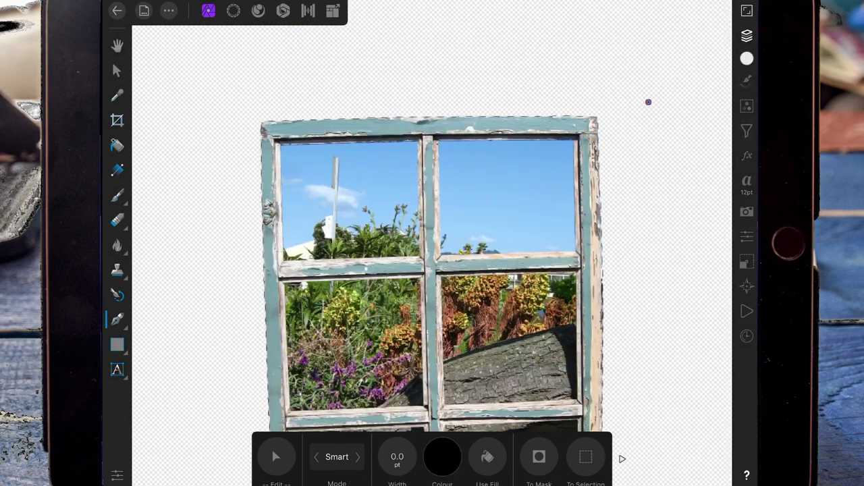
Erase the top-left sky pane to transparency with the Erase Brush
scroll(479, 282, up, 5)
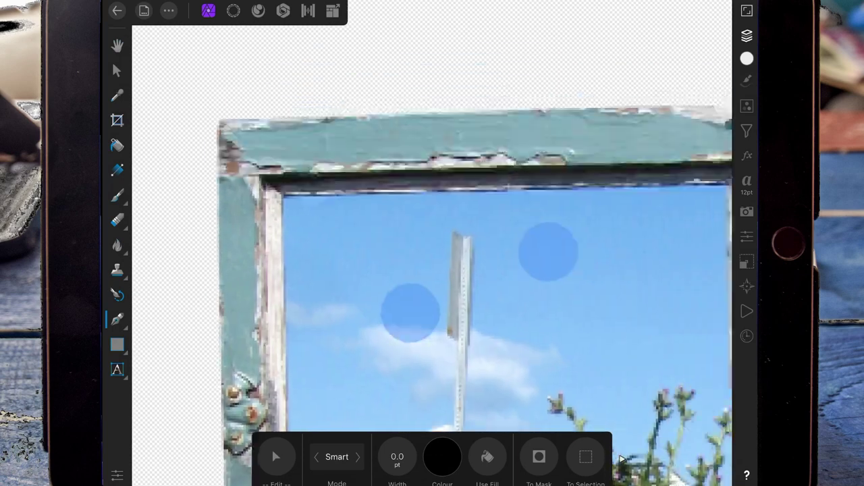
scroll(480, 282, down, 3)
scroll(479, 282, up, 5)
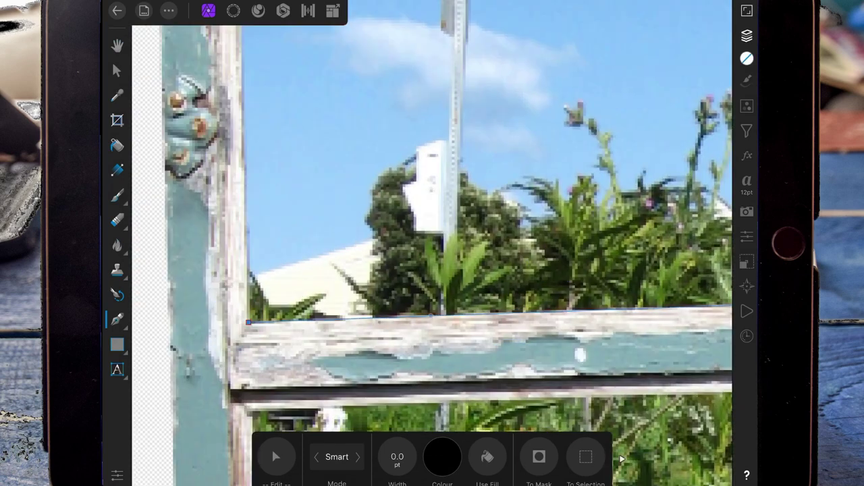
scroll(432, 270, down, 5)
click(117, 220)
scroll(432, 270, up, 3)
drag(378, 297, 478, 155)
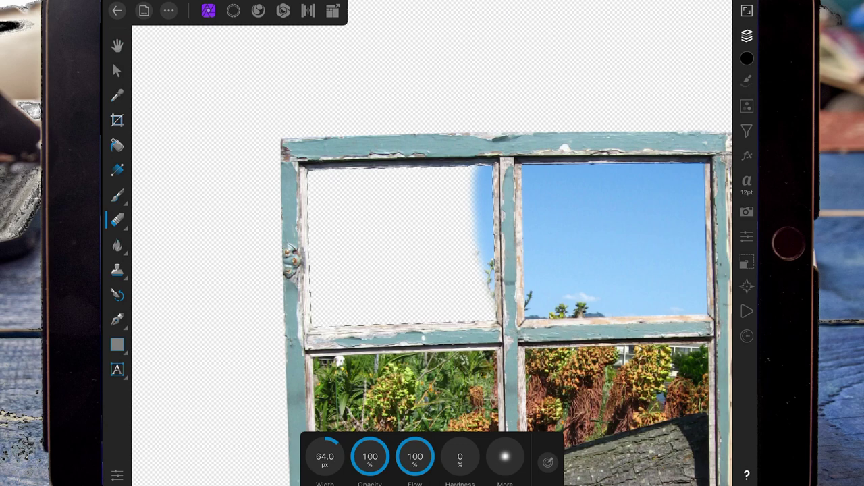
scroll(429, 239, down, 3)
Outline the top-right sky pane with a four-corner Pen Tool path
click(117, 319)
scroll(432, 243, up, 5)
click(228, 201)
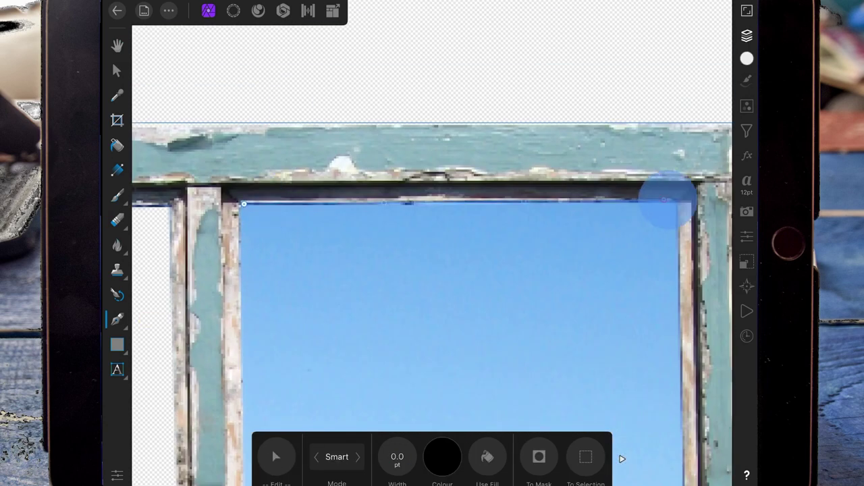
click(694, 198)
scroll(432, 270, down, 3)
click(487, 336)
click(169, 343)
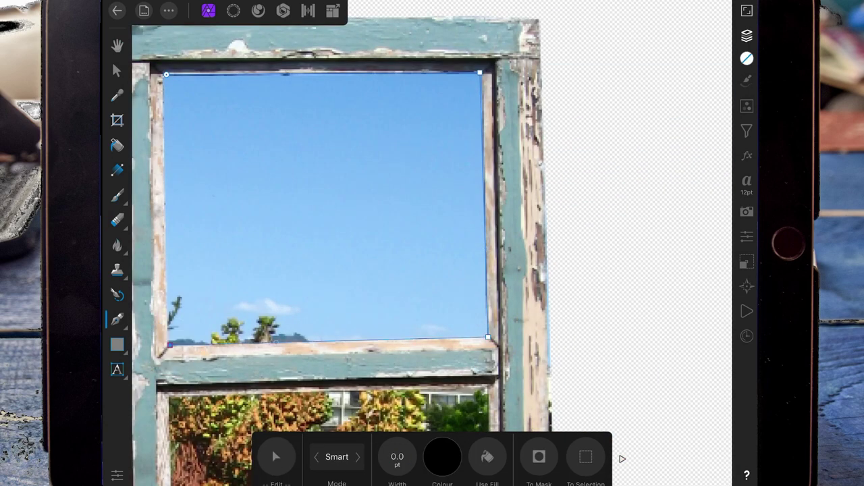
scroll(169, 343, down, 3)
click(212, 144)
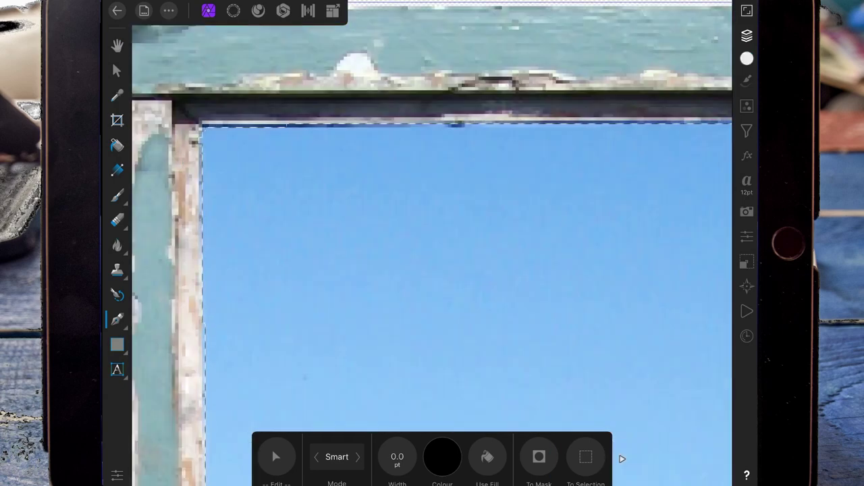
Turn the top-right pane outline into a selection and erase the sky inside it
click(585, 457)
click(117, 220)
scroll(432, 270, up, 3)
mouse_move(318, 324)
mouse_down()
mouse_move(432, 243)
mouse_move(405, 311)
mouse_up()
scroll(432, 270, down, 3)
Outline the garden pane, convert it to a selection, and erase the garden inside
click(117, 320)
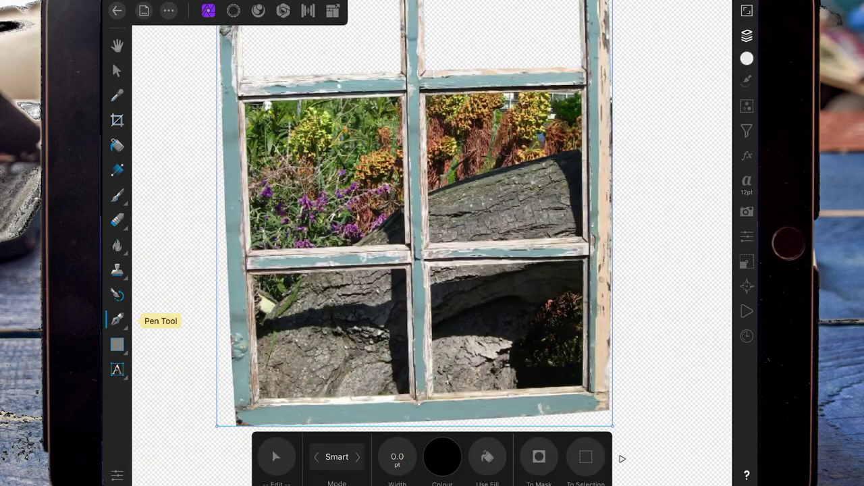
scroll(472, 203, up, 5)
click(694, 164)
scroll(432, 270, down, 5)
click(492, 318)
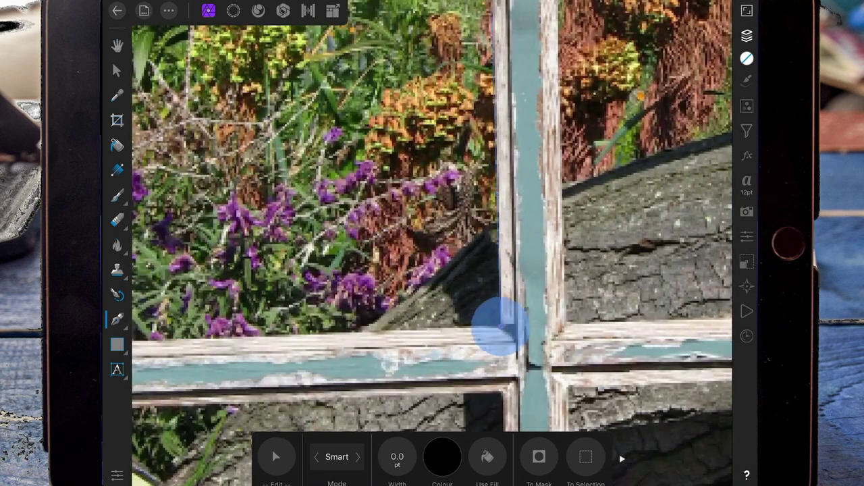
scroll(432, 270, left, 5)
click(396, 329)
scroll(432, 270, down, 3)
click(385, 241)
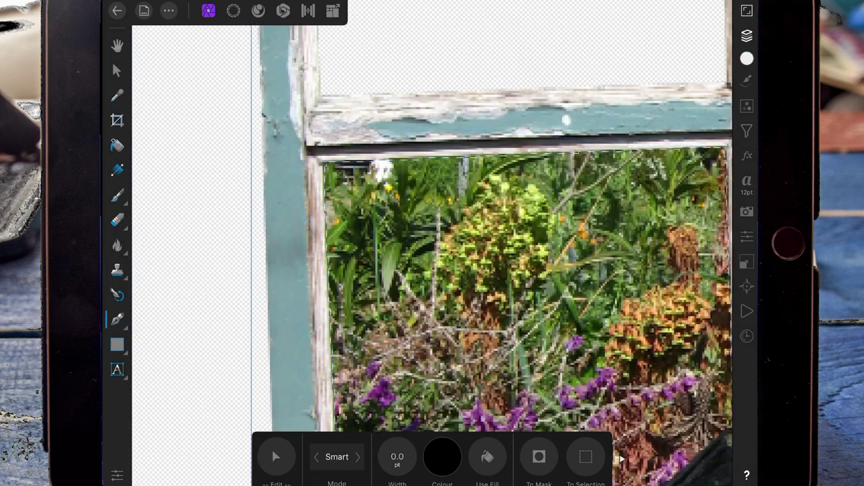
click(586, 457)
click(117, 220)
drag(473, 270, 370, 349)
Clear the selection and trace another outline across the garden pane's corners
click(116, 319)
scroll(432, 270, up, 5)
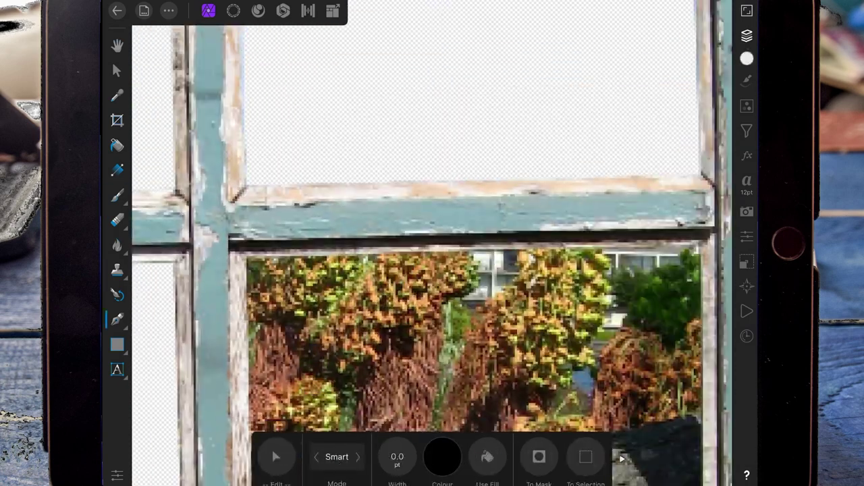
click(249, 257)
scroll(432, 270, down, 3)
click(527, 332)
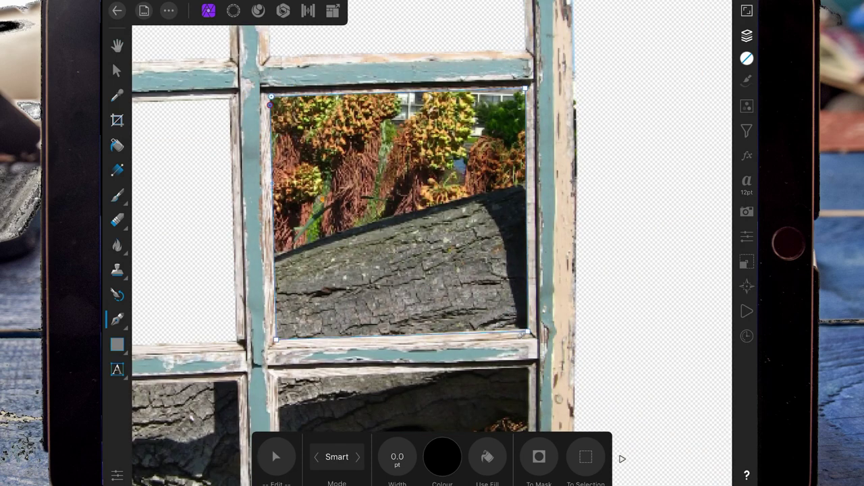
click(117, 319)
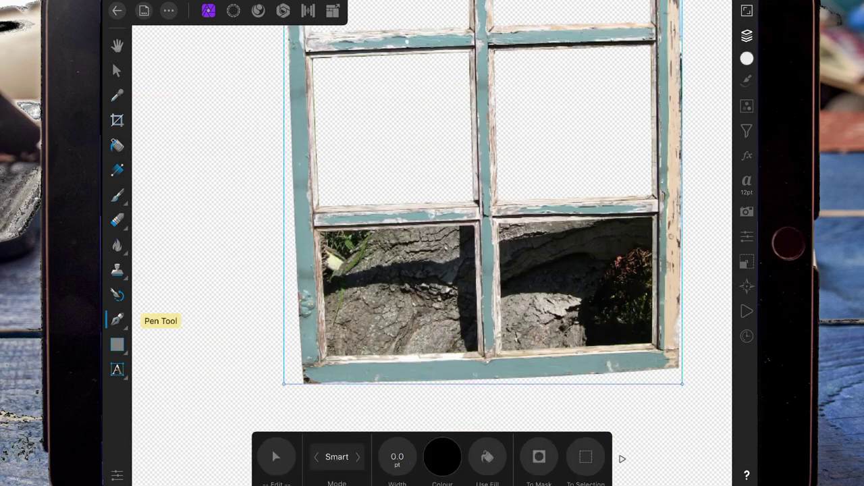
Outline the last lower pane's corners with the Pen Tool
scroll(387, 259, up, 5)
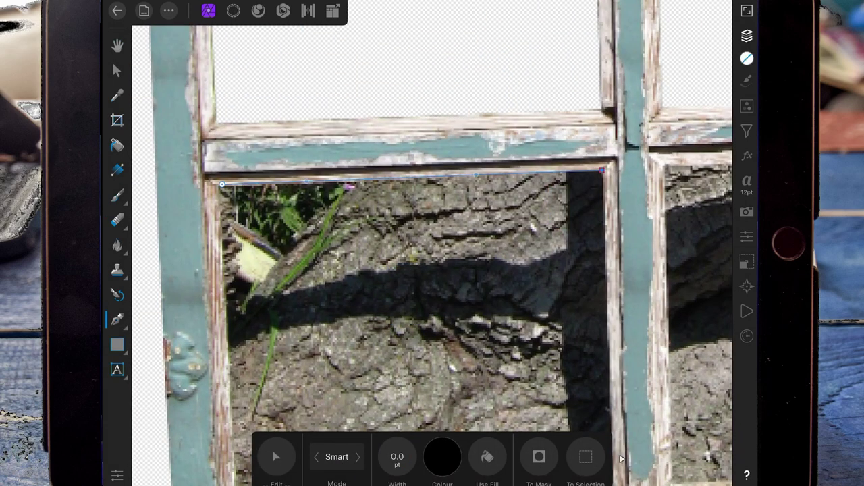
scroll(503, 294, up, 3)
scroll(503, 294, left, 5)
scroll(331, 241, up, 5)
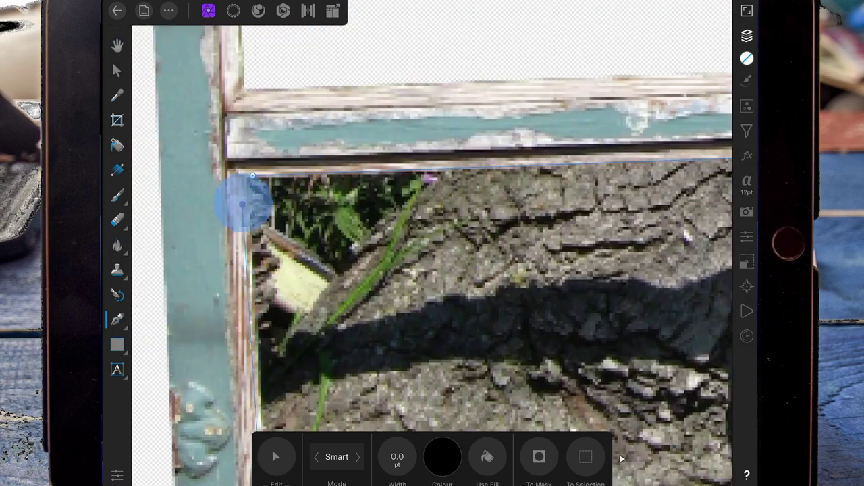
click(252, 176)
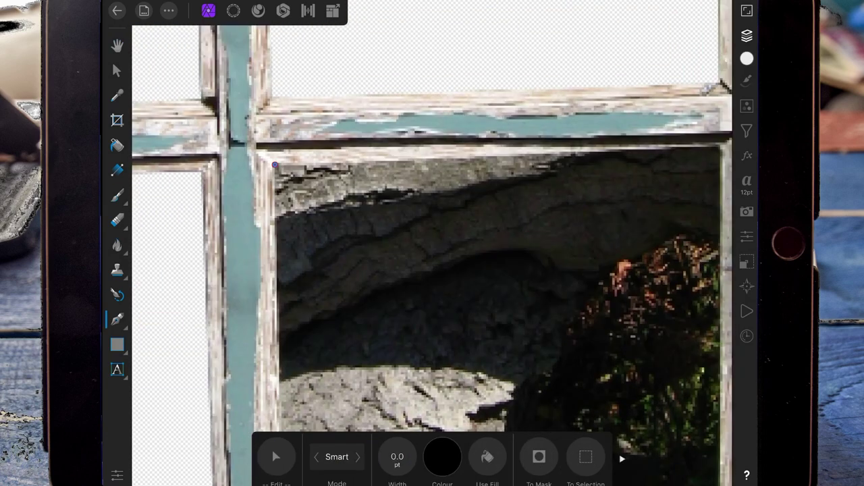
click(721, 147)
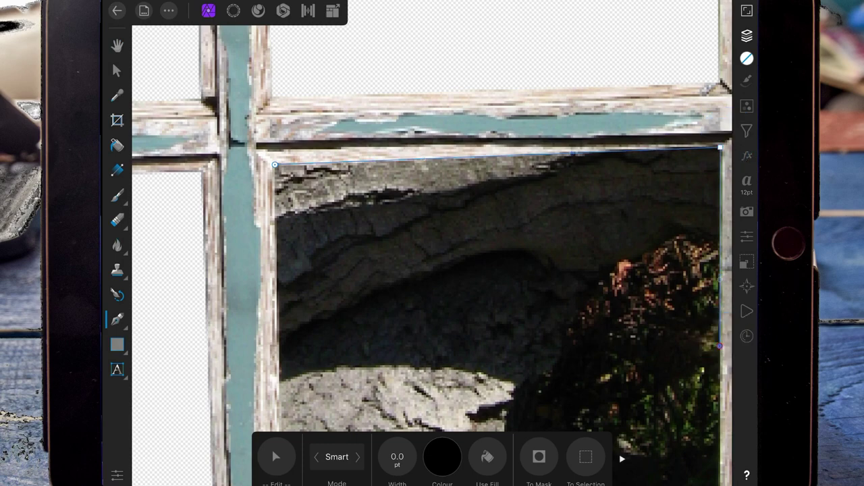
scroll(432, 270, down, 5)
click(521, 385)
scroll(432, 243, down, 3)
Erase the photo inside the last lower pane to transparency
scroll(432, 243, up, 5)
scroll(480, 308, up, 3)
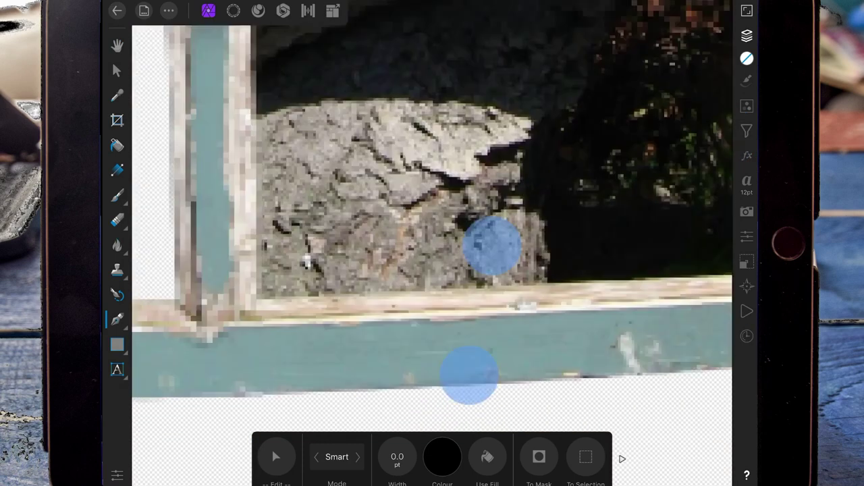
scroll(290, 87, up, 3)
scroll(432, 243, up, 3)
click(116, 220)
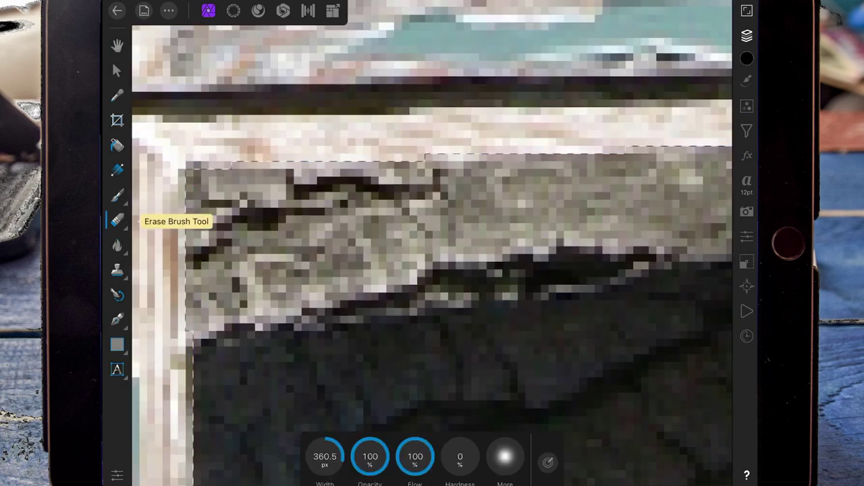
scroll(432, 243, down, 5)
click(472, 144)
scroll(432, 243, down, 5)
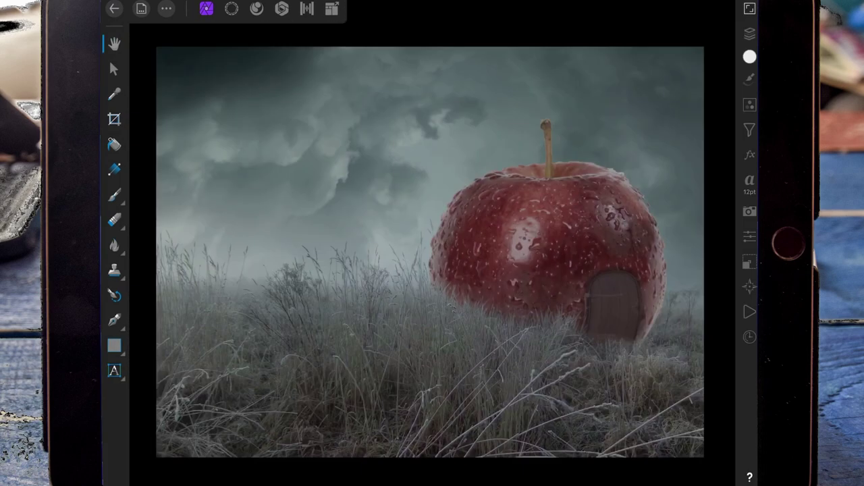
Place the window frame image into the apple composition, shrunk beside the apple
click(168, 10)
click(193, 83)
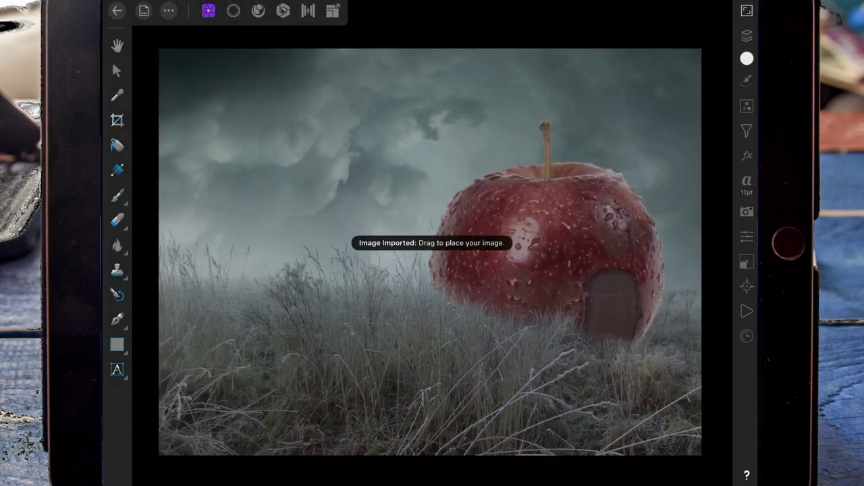
click(417, 276)
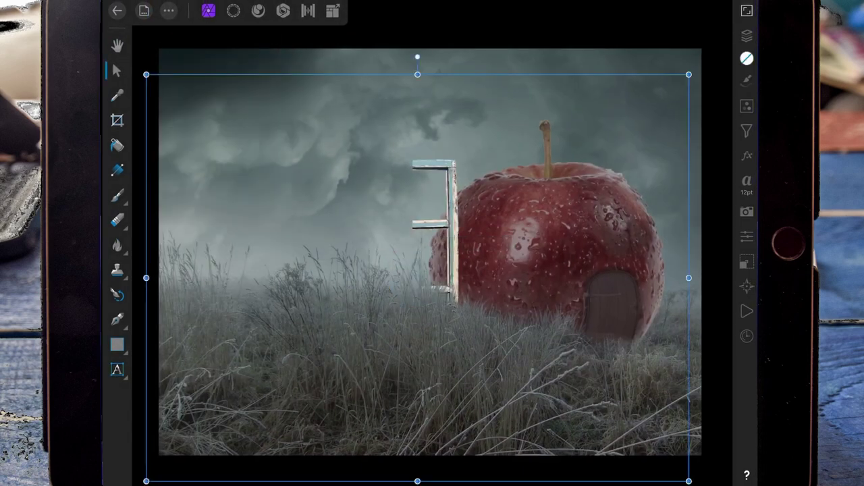
mouse_move(688, 74)
mouse_down()
mouse_move(531, 174)
mouse_move(444, 254)
mouse_up()
drag(294, 366, 475, 296)
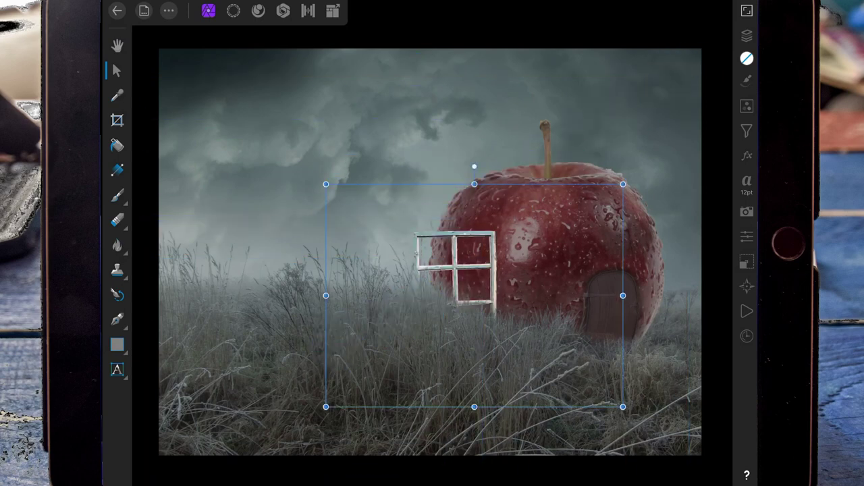
Move the window layer up the stack and refine its size and position
click(746, 35)
mouse_move(662, 291)
mouse_down()
mouse_move(666, 8)
mouse_move(664, 54)
mouse_up()
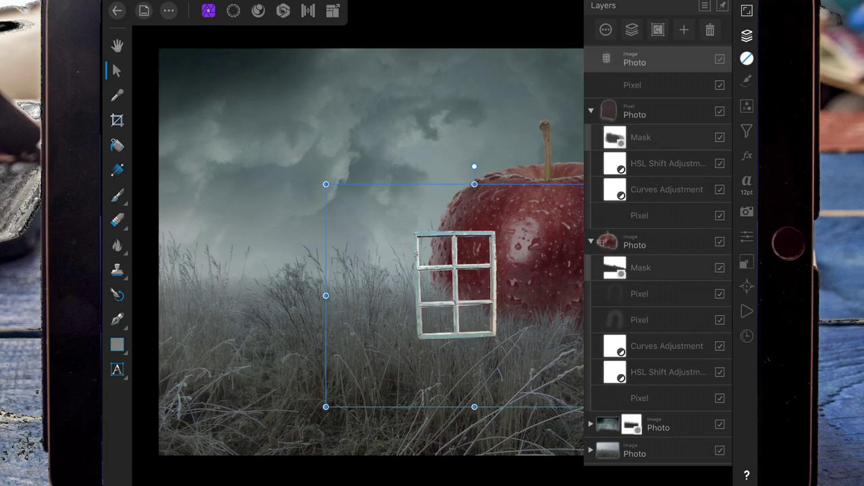
click(747, 35)
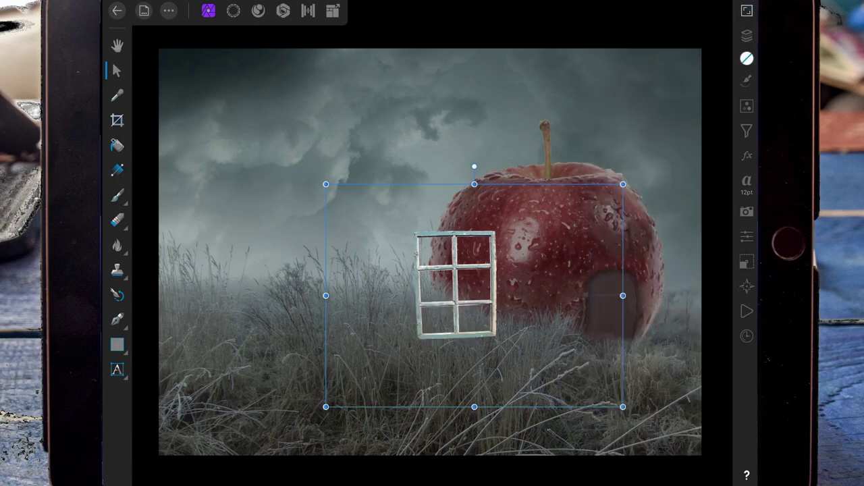
mouse_move(622, 183)
mouse_down()
mouse_move(585, 201)
mouse_move(592, 206)
mouse_up()
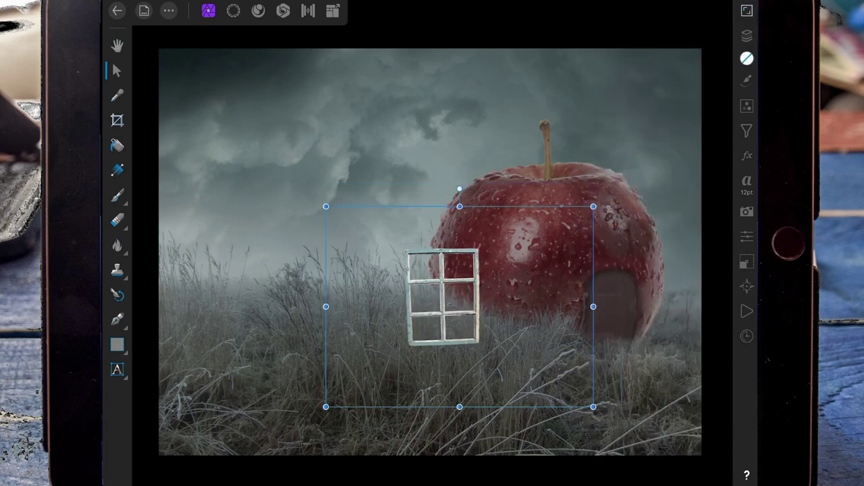
Add a new Pixel layer nested inside the window photo layer
click(746, 36)
click(683, 30)
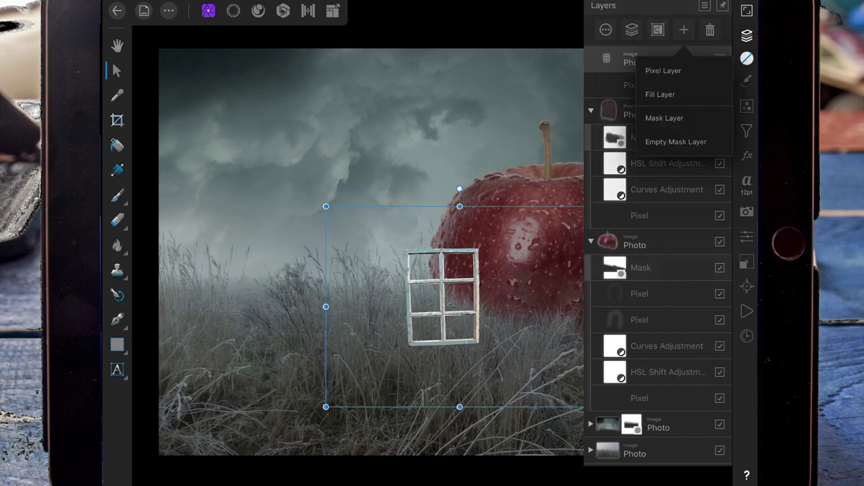
click(663, 70)
click(747, 35)
click(684, 61)
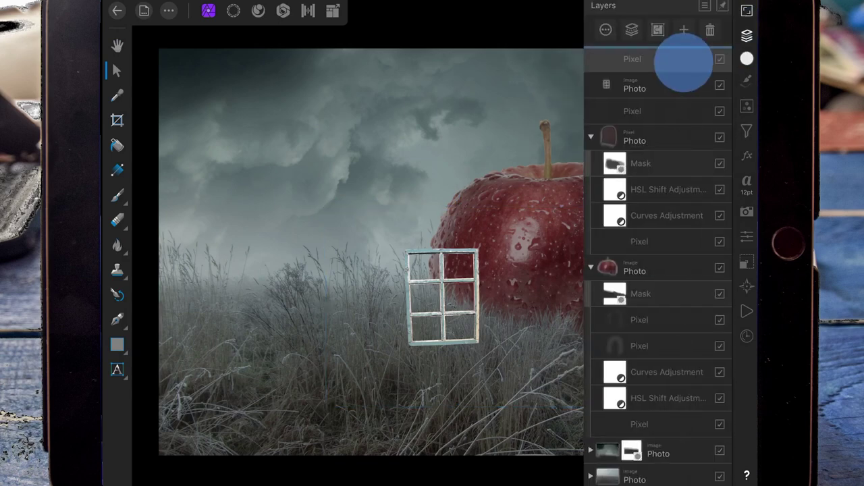
drag(683, 60, 685, 82)
click(747, 35)
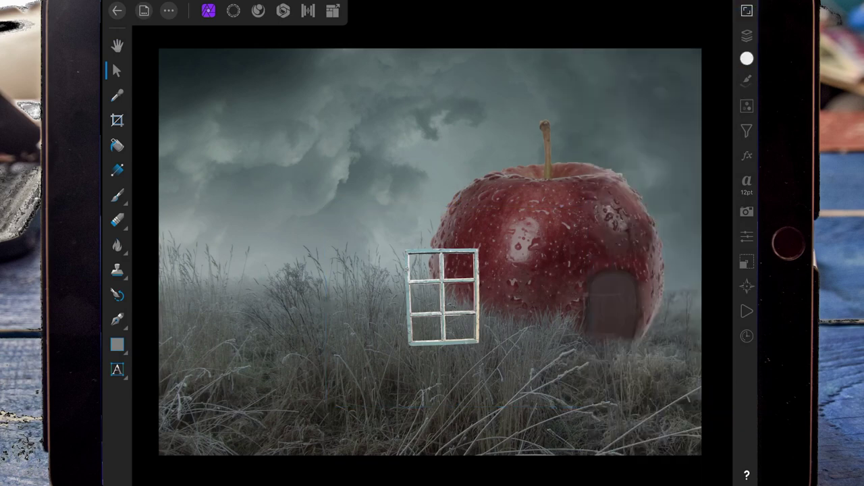
Darken the window with a Curves adjustment by lowering the curve
click(746, 106)
drag(695, 297, 695, 106)
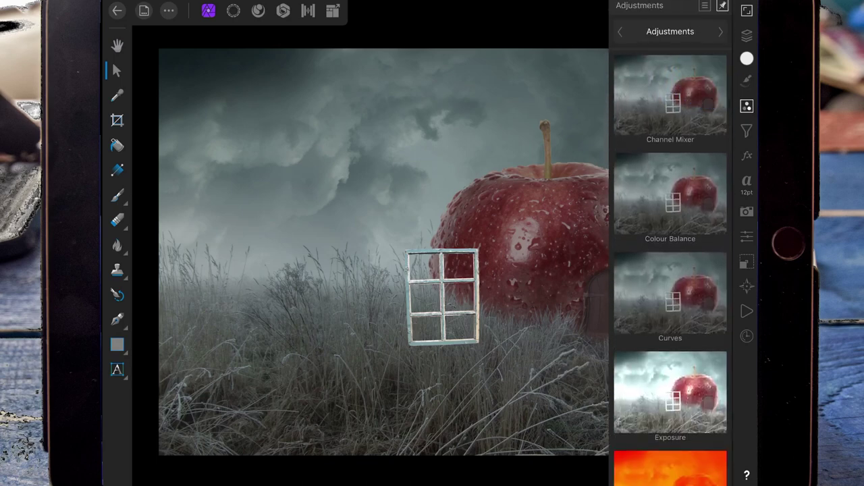
click(672, 289)
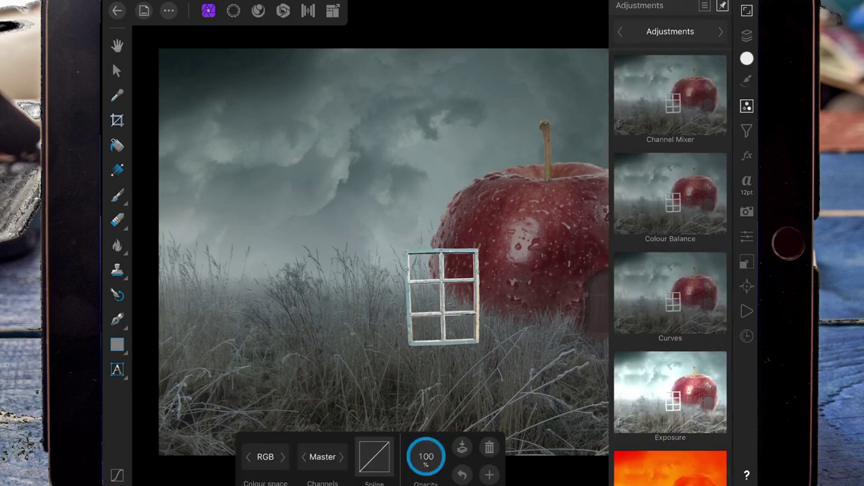
scroll(439, 256, up, 5)
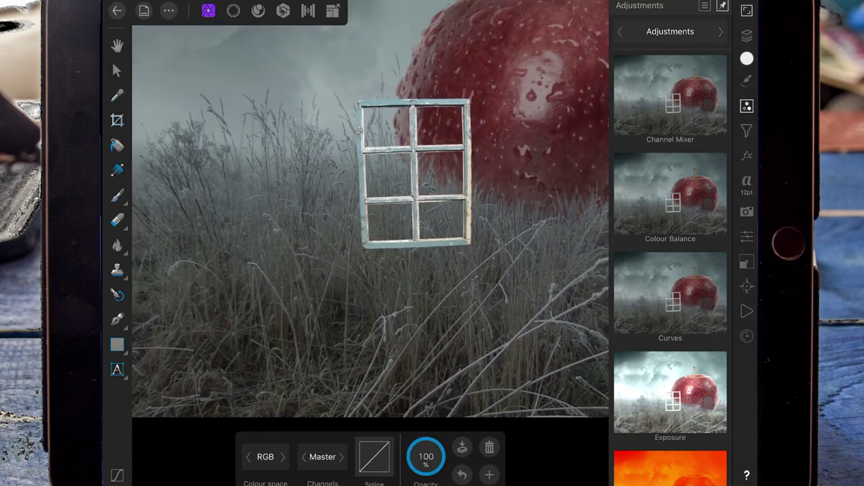
click(374, 457)
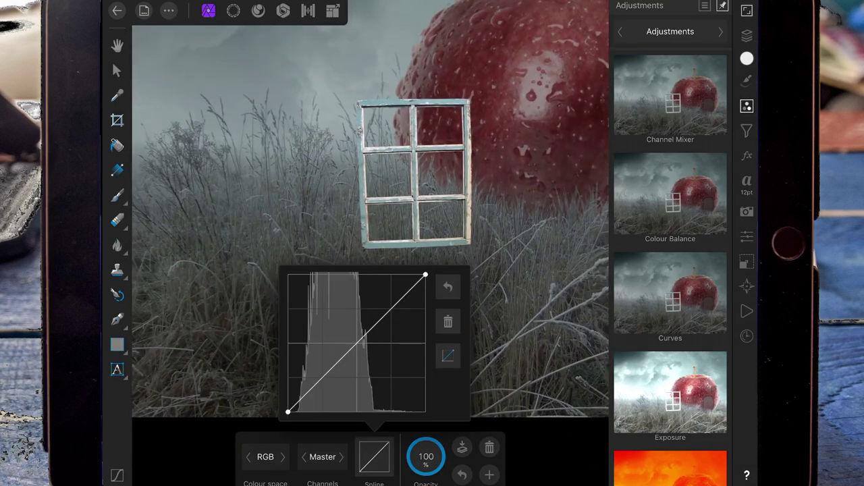
drag(426, 274, 424, 347)
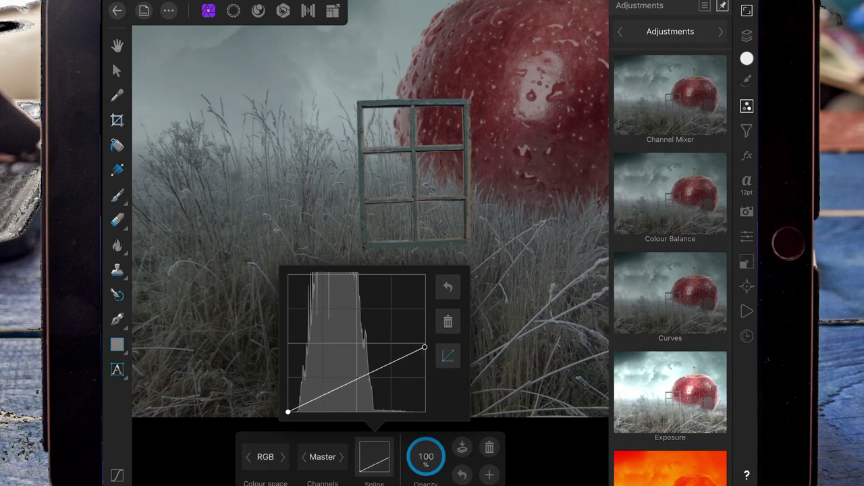
click(378, 447)
Apply an HSL Shift adjustment with saturation reduced to -44%
scroll(684, 182, down, 5)
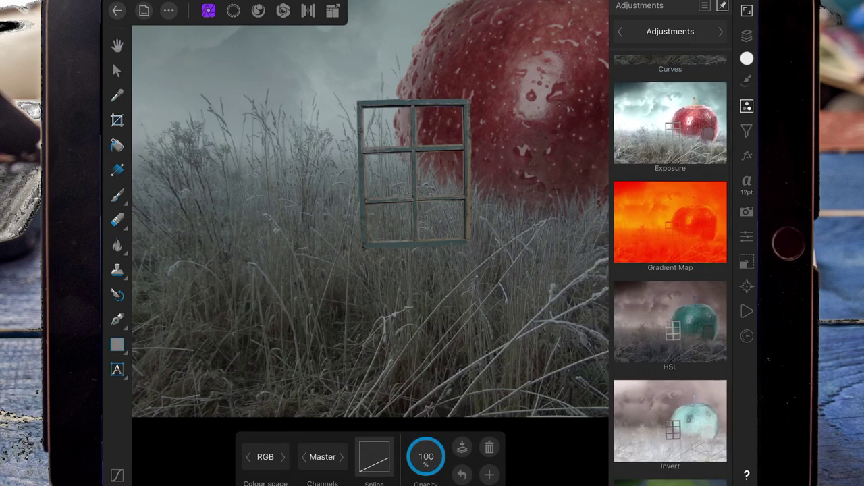
click(648, 304)
drag(376, 457, 287, 457)
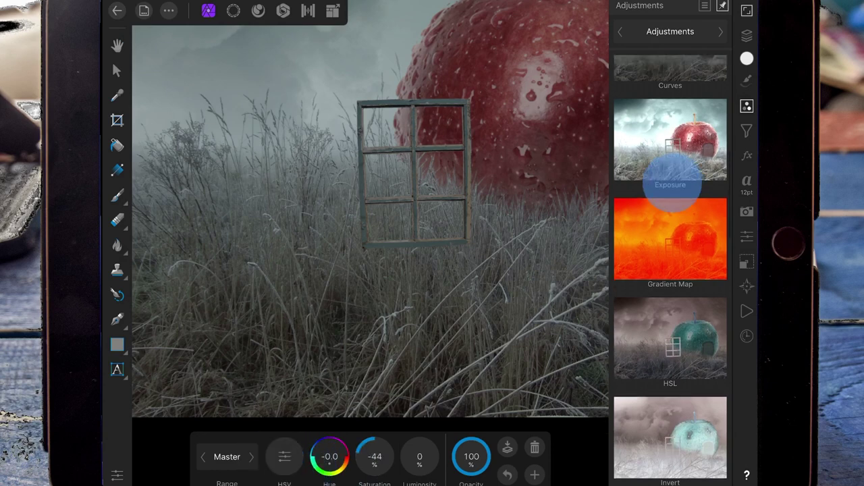
scroll(665, 270, up, 5)
scroll(665, 283, up, 2)
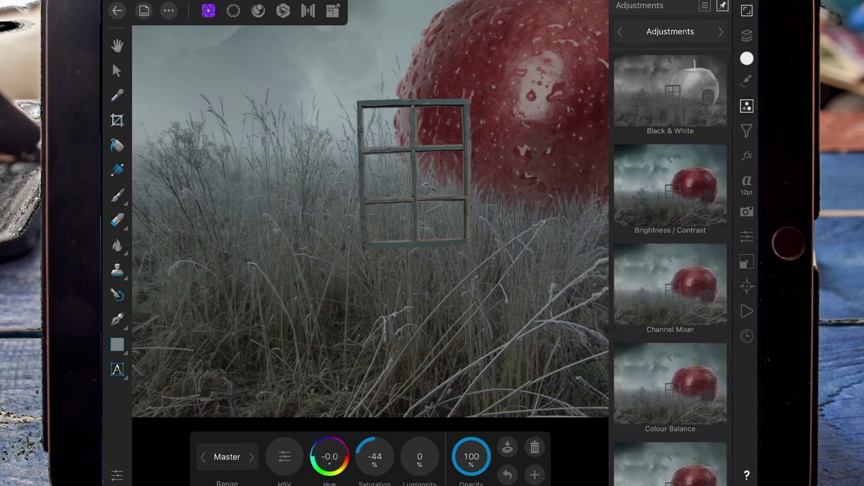
Apply Brightness/Contrast with brightness 22% and contrast 23%
click(670, 186)
mouse_move(270, 456)
mouse_down()
mouse_move(314, 456)
mouse_move(382, 437)
mouse_up()
scroll(445, 257, down, 5)
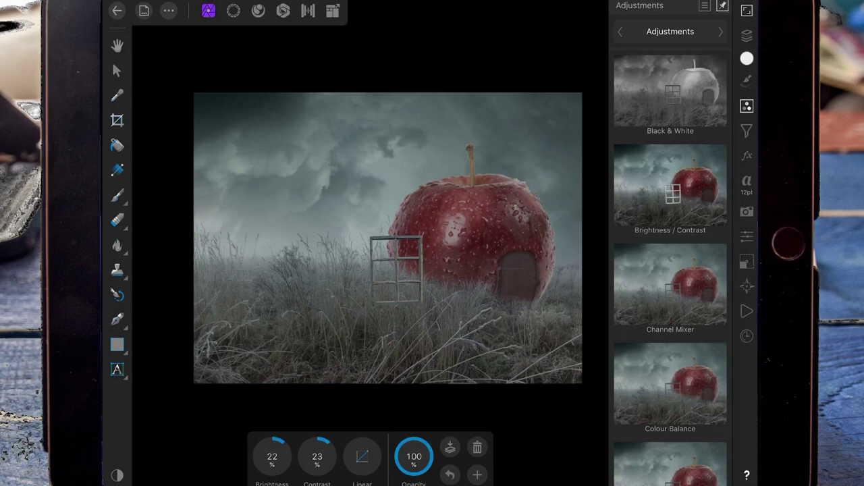
scroll(436, 283, up, 3)
Duplicate the window frame and stand the copy in the grass at lower left
click(746, 35)
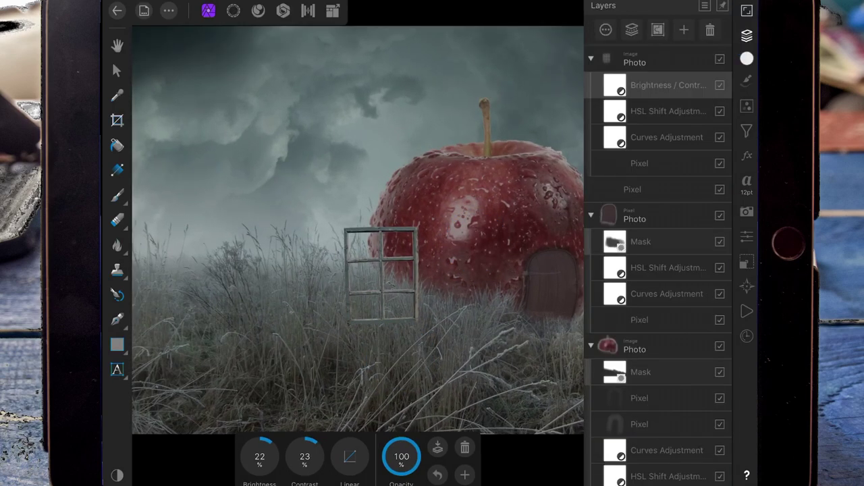
click(117, 70)
click(386, 290)
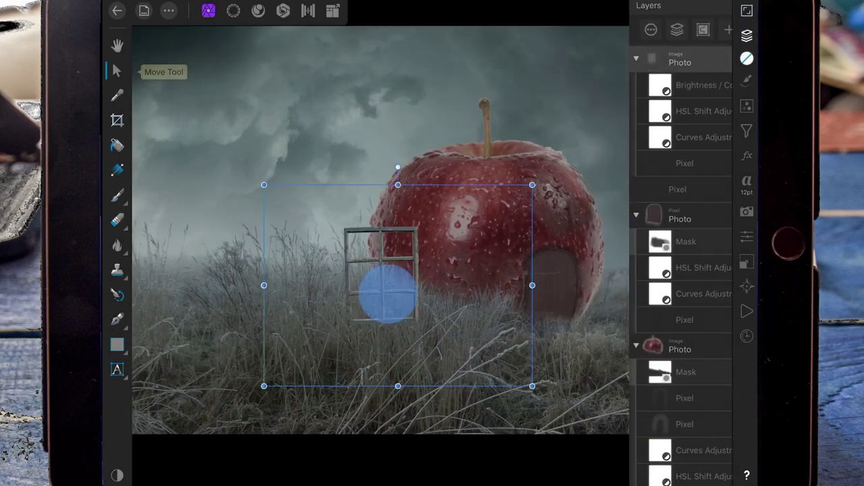
click(333, 270)
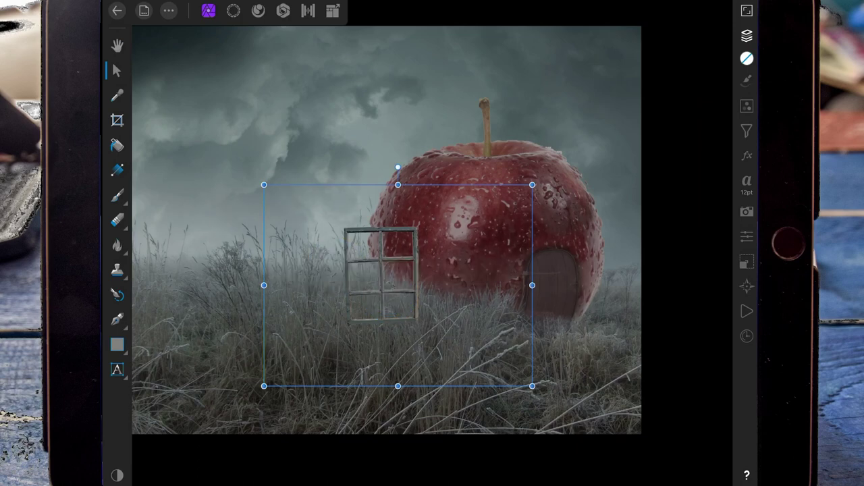
drag(381, 273, 284, 269)
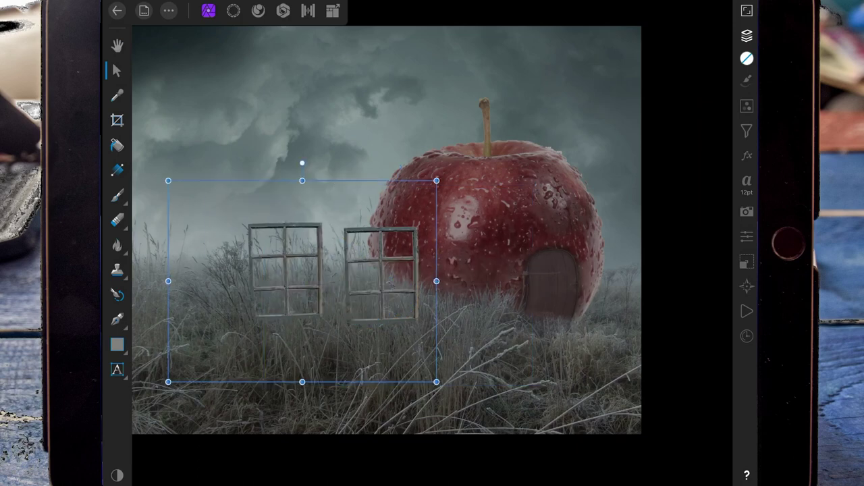
drag(436, 181, 313, 264)
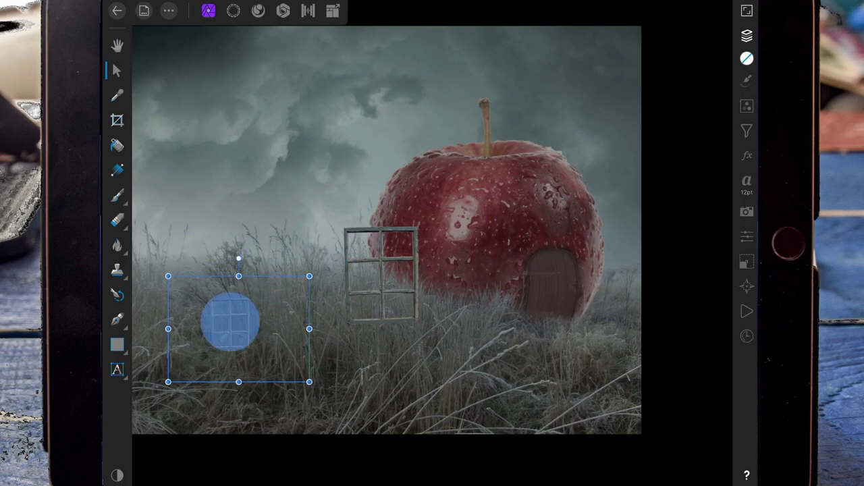
drag(230, 320, 475, 231)
Move the other window onto the apple beside the door and resize it to fit
drag(372, 285, 220, 330)
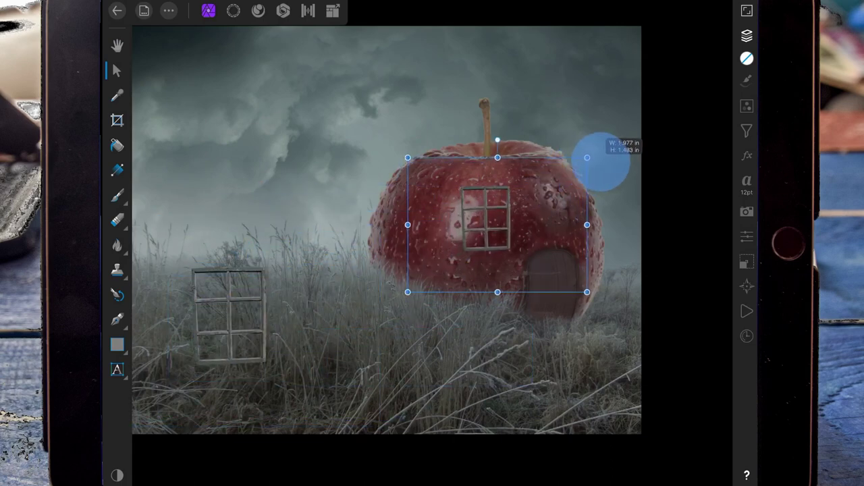
drag(548, 187, 605, 139)
drag(483, 220, 452, 275)
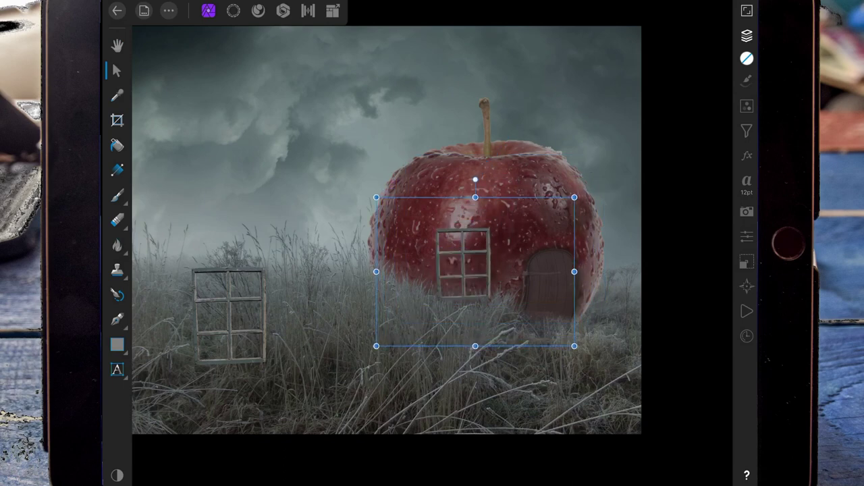
drag(575, 196, 610, 177)
drag(452, 260, 447, 274)
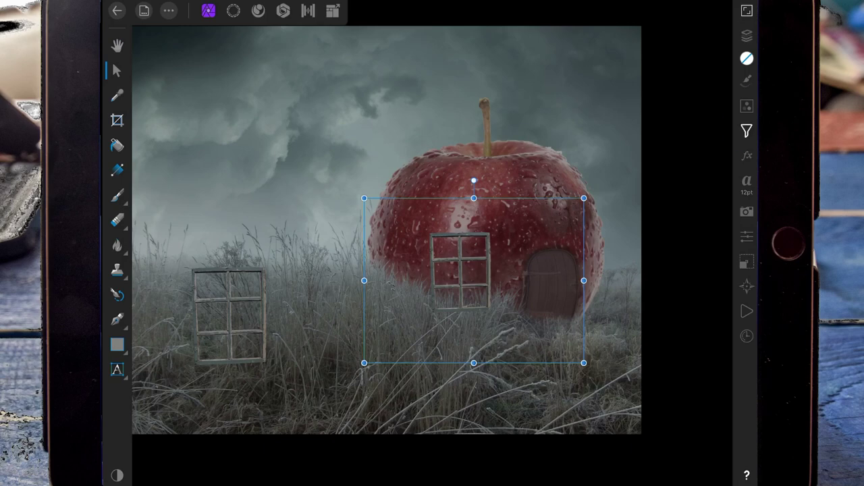
Start a Mesh Warp from the Distortions filters on the window layer
click(746, 131)
scroll(685, 241, down, 3)
click(670, 31)
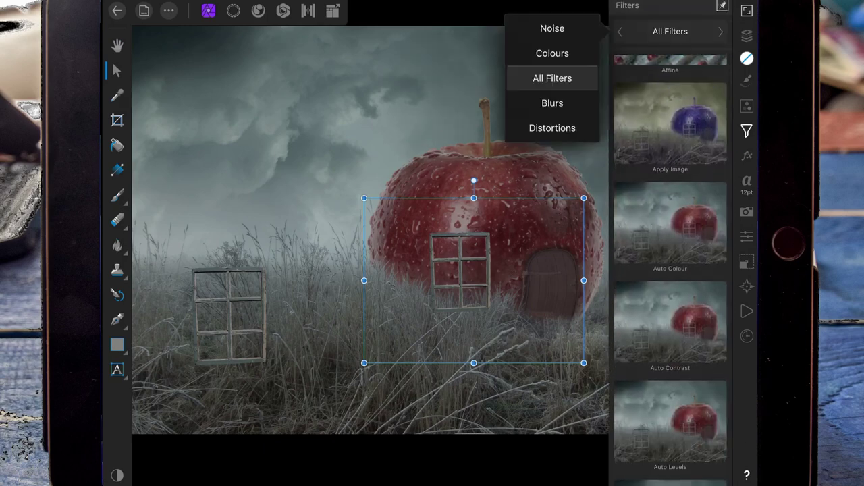
click(552, 128)
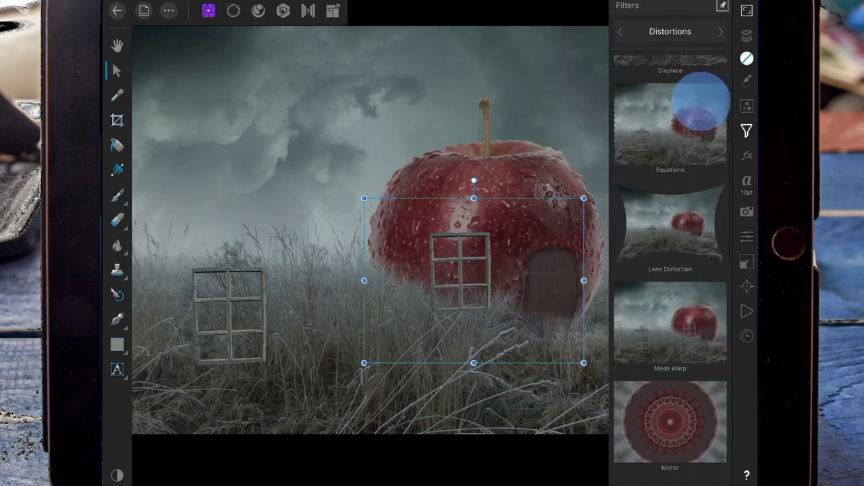
scroll(692, 285, down, 3)
click(675, 173)
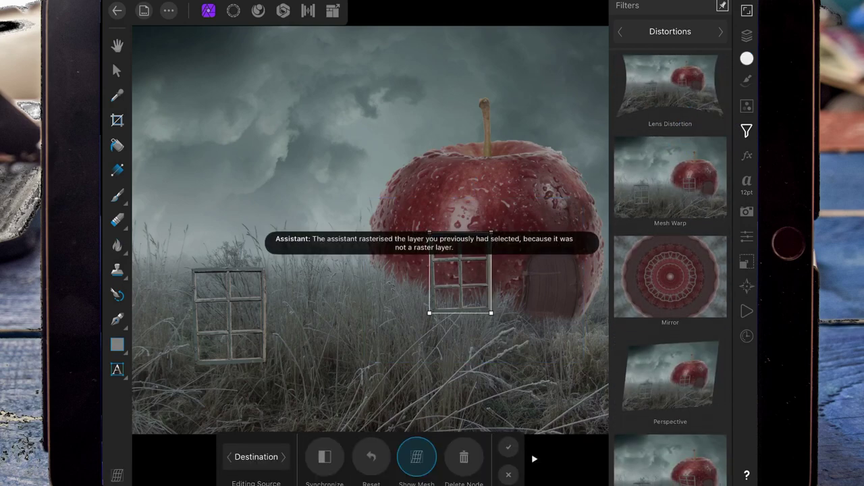
scroll(489, 266, up, 3)
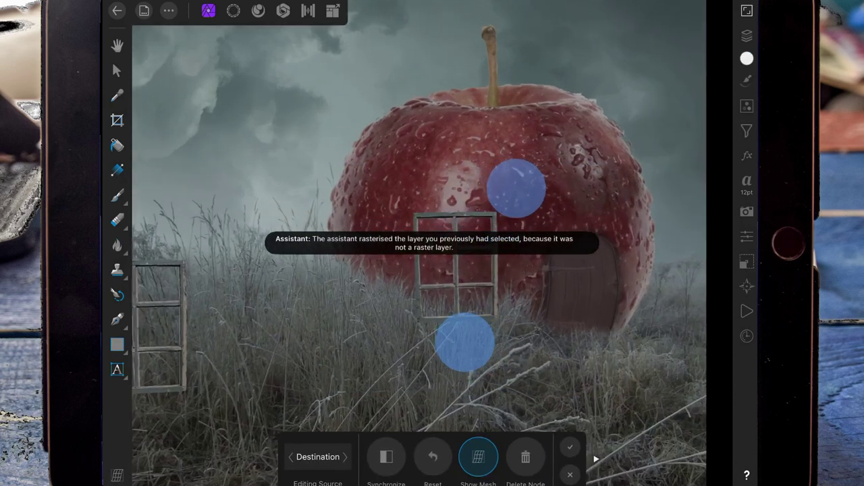
scroll(489, 265, up, 2)
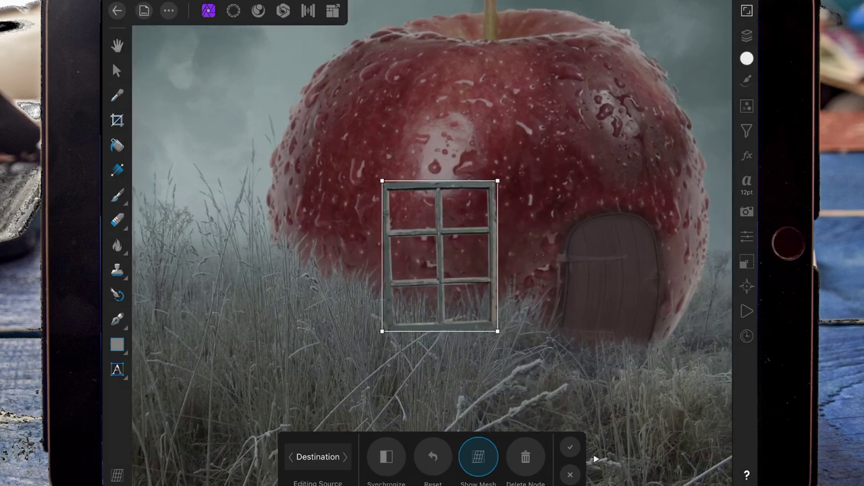
Arch the window's top edge and bow its left and right sides with mesh nodes
mouse_move(382, 331)
mouse_down()
mouse_move(369, 319)
mouse_move(411, 337)
mouse_up()
click(407, 323)
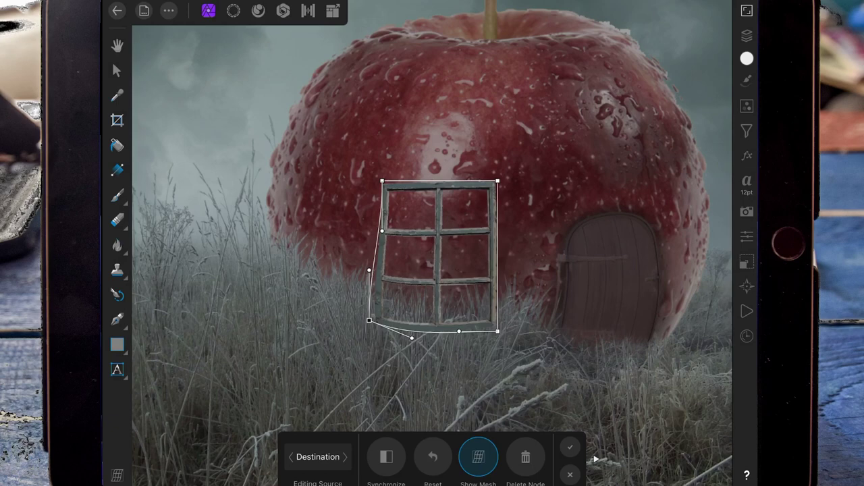
mouse_move(459, 181)
mouse_down()
mouse_move(454, 165)
mouse_move(414, 165)
mouse_up()
drag(383, 231, 367, 217)
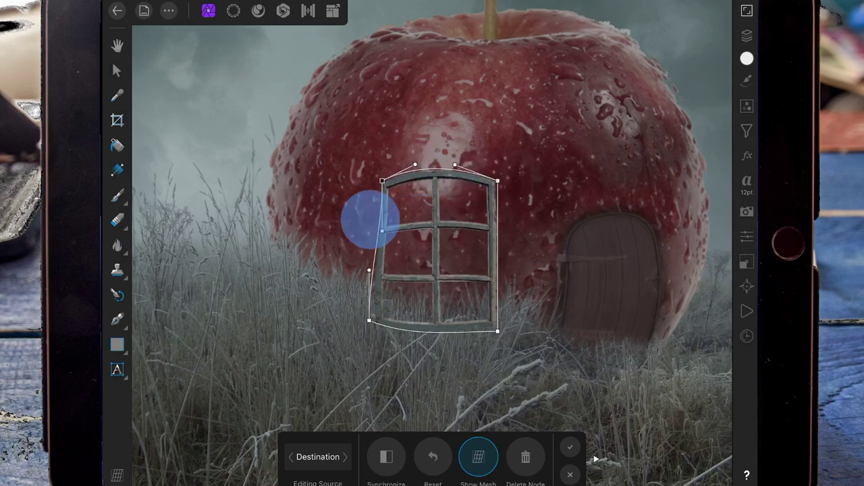
click(493, 181)
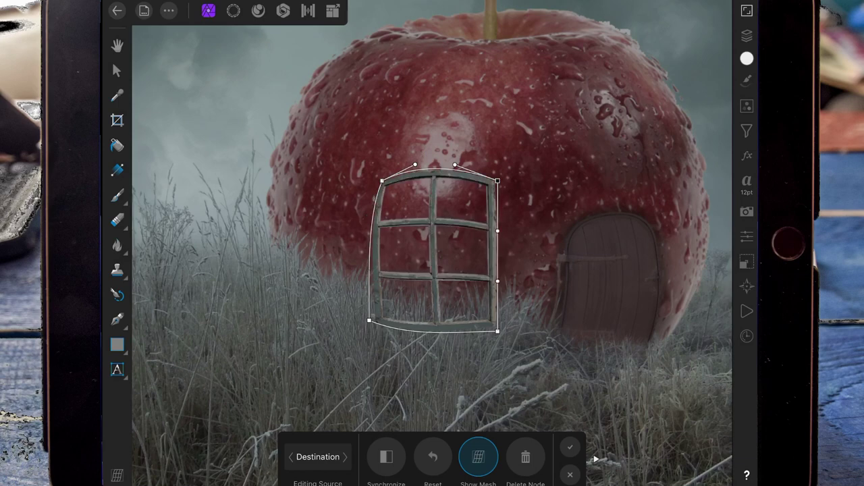
drag(498, 230, 482, 233)
drag(498, 278, 488, 282)
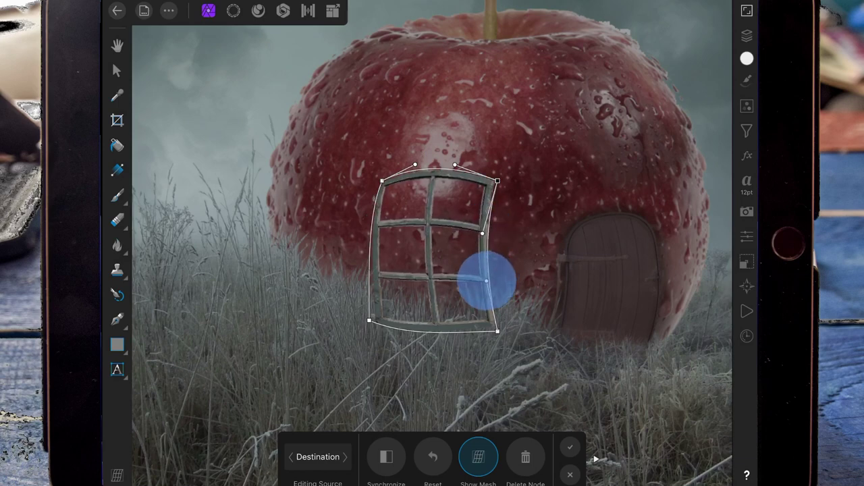
drag(497, 181, 498, 186)
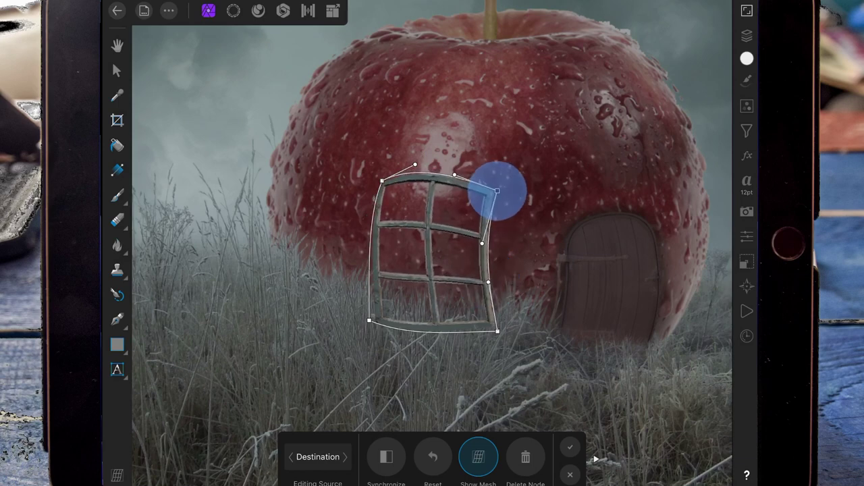
Refine the right, bottom and top-left edges of the warp, then commit it
scroll(543, 320, down, 5)
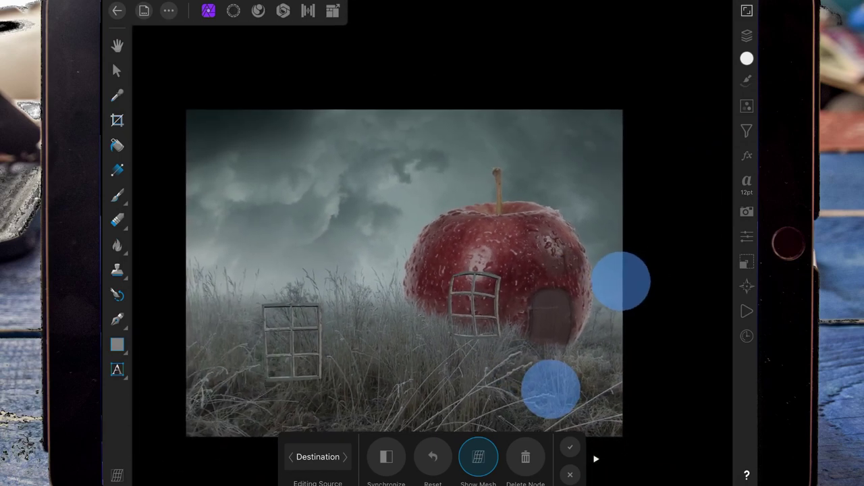
scroll(586, 335, up, 5)
scroll(604, 319, up, 2)
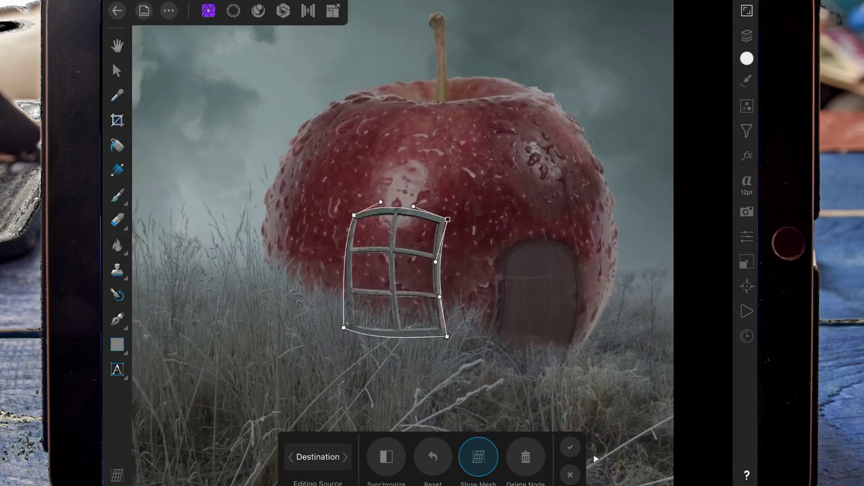
drag(435, 262, 442, 257)
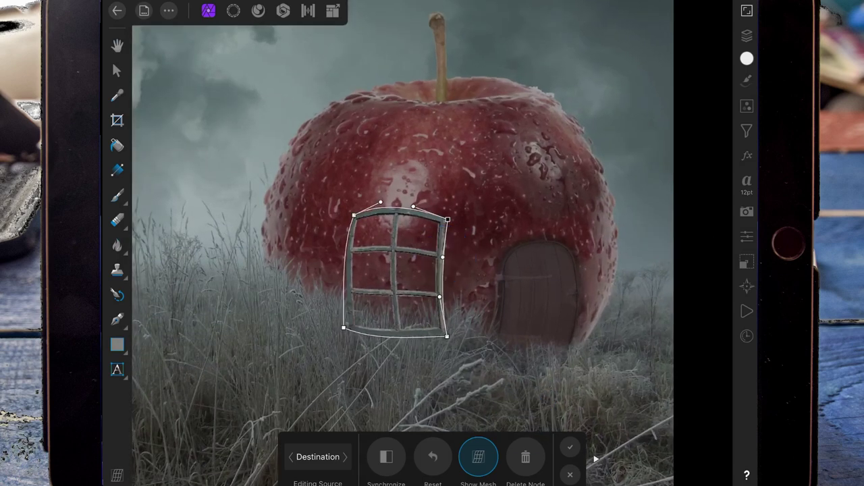
drag(441, 288, 441, 290)
drag(446, 335, 445, 334)
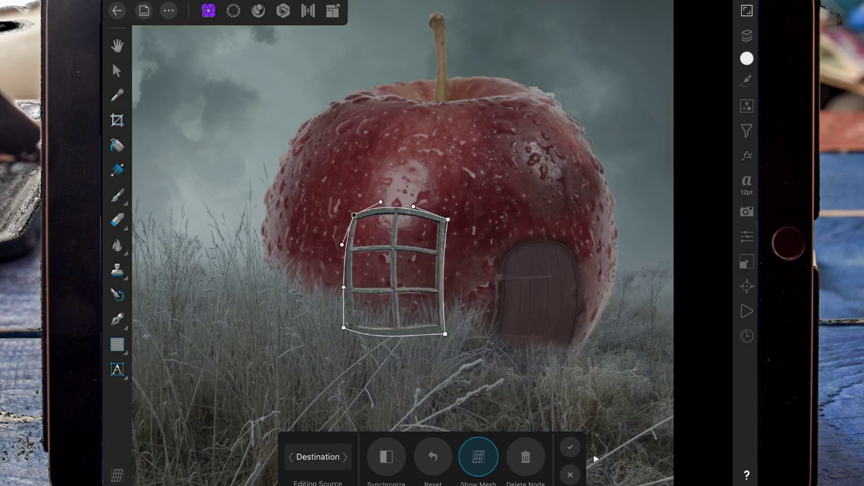
click(350, 204)
drag(346, 212, 356, 213)
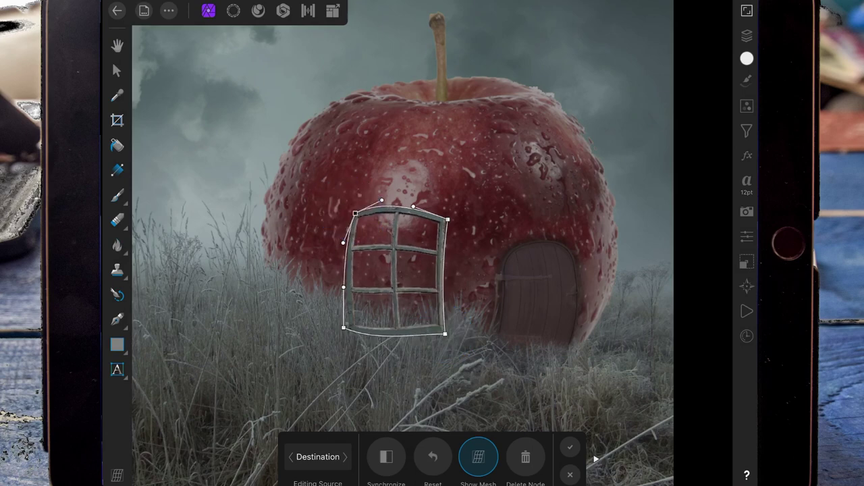
drag(343, 328, 347, 326)
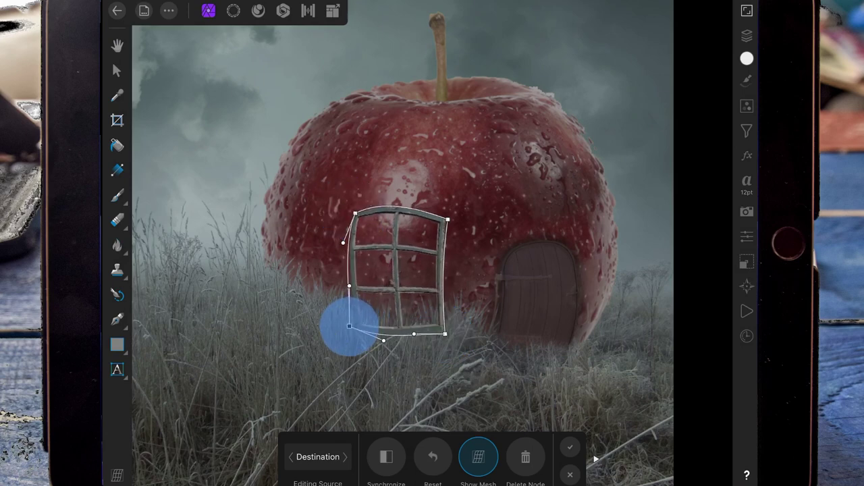
scroll(503, 267, down, 5)
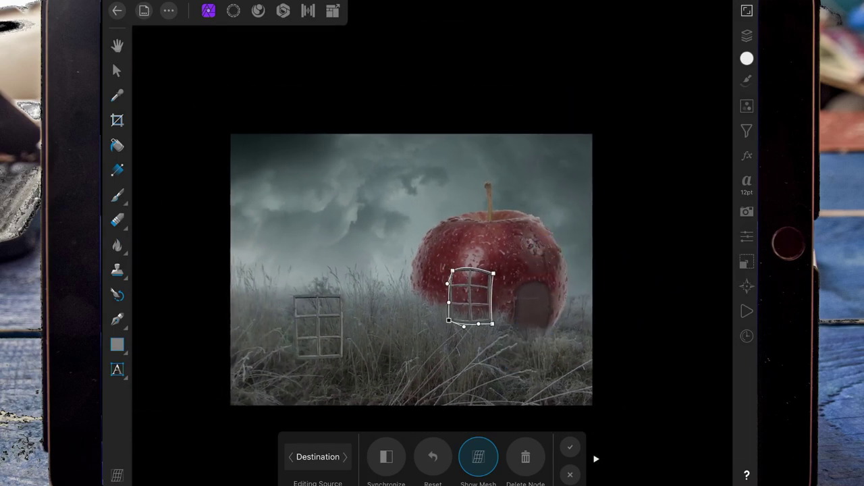
scroll(501, 267, up, 3)
click(116, 44)
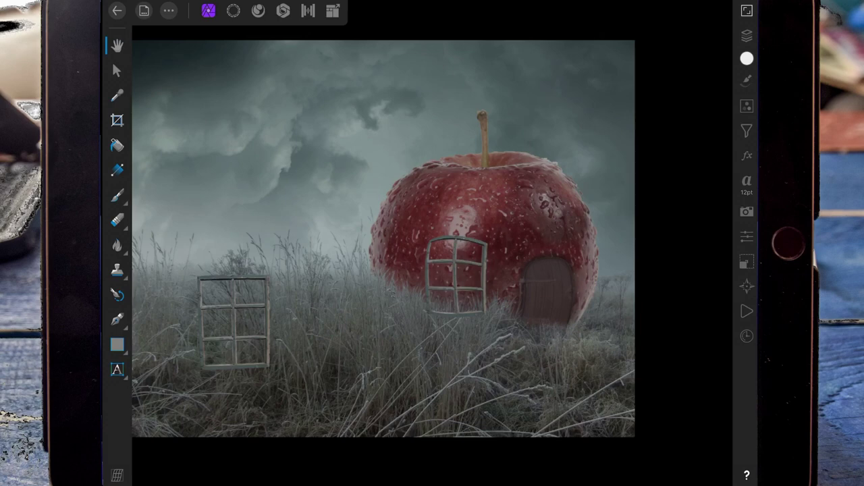
Move the left window up beside the apple
click(117, 69)
drag(236, 311, 360, 212)
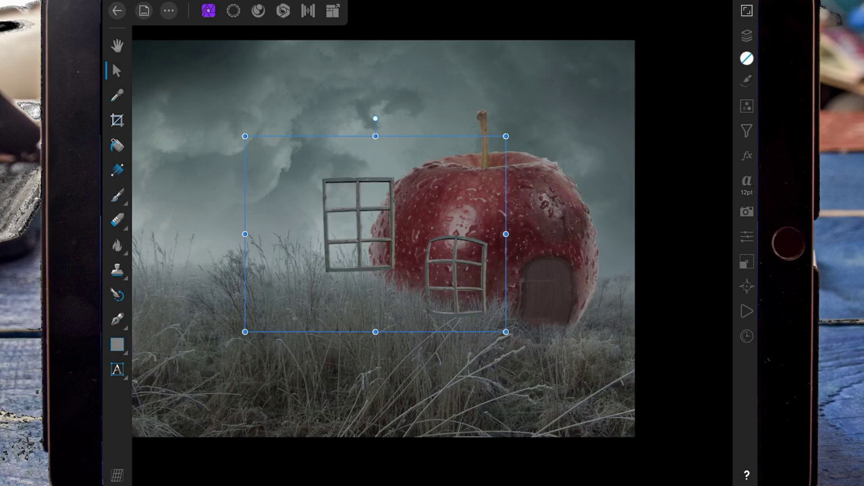
scroll(444, 240, up, 5)
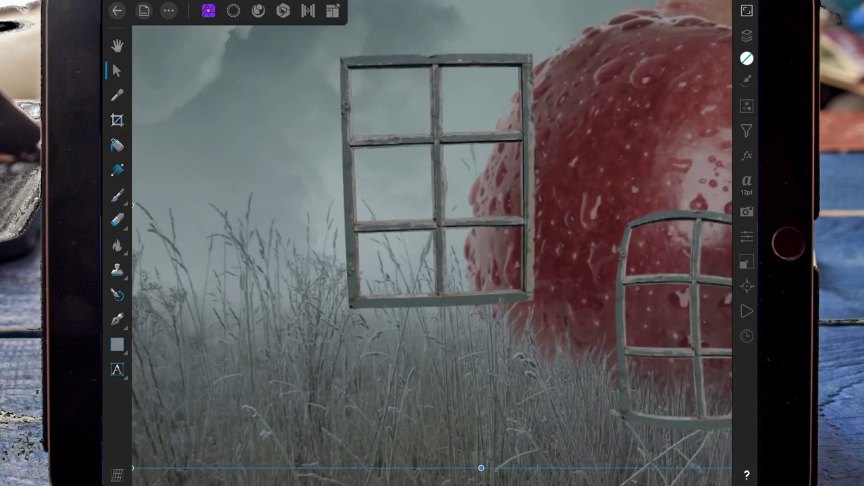
Draw a pen path along the window's middle bar
click(117, 320)
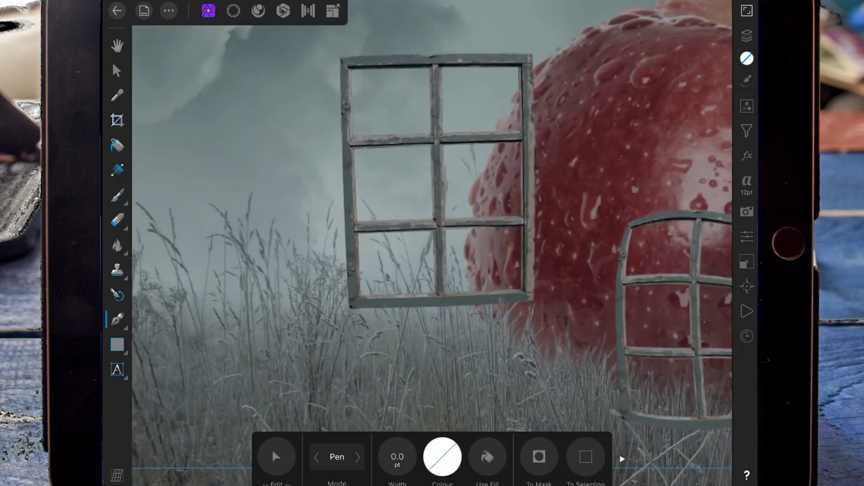
scroll(415, 307, up, 5)
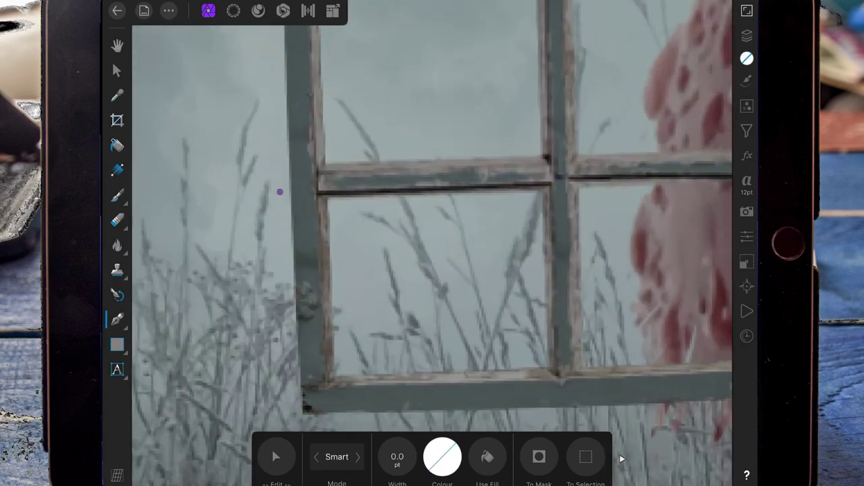
click(345, 190)
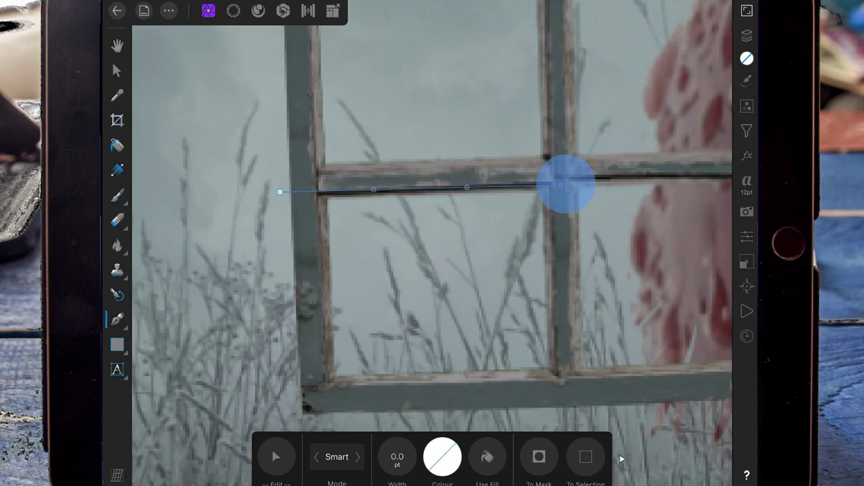
drag(439, 193, 605, 180)
scroll(513, 264, up, 3)
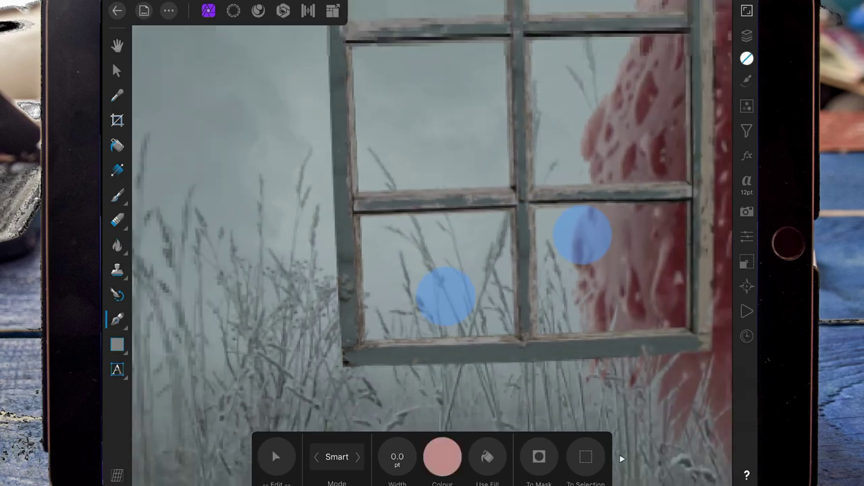
scroll(473, 267, up, 1)
scroll(472, 267, up, 4)
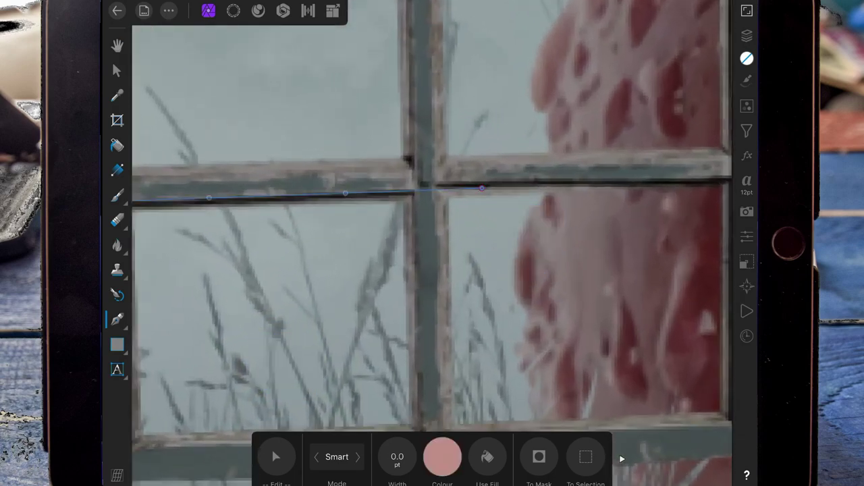
Extend the path around the lower panes and turn it into a selection
drag(482, 188, 720, 180)
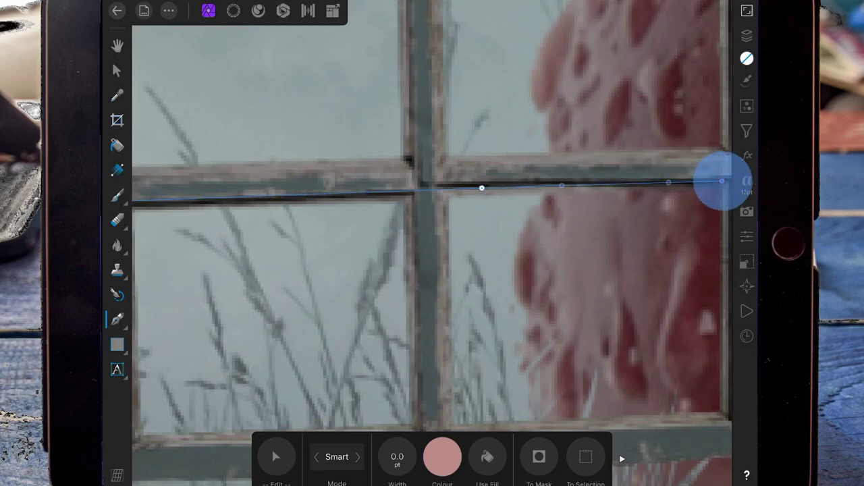
scroll(395, 307, down, 3)
drag(613, 223, 629, 223)
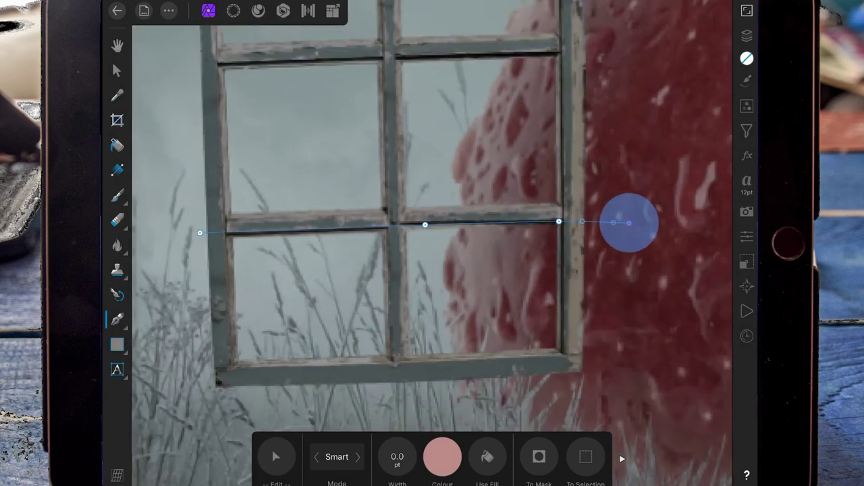
click(638, 295)
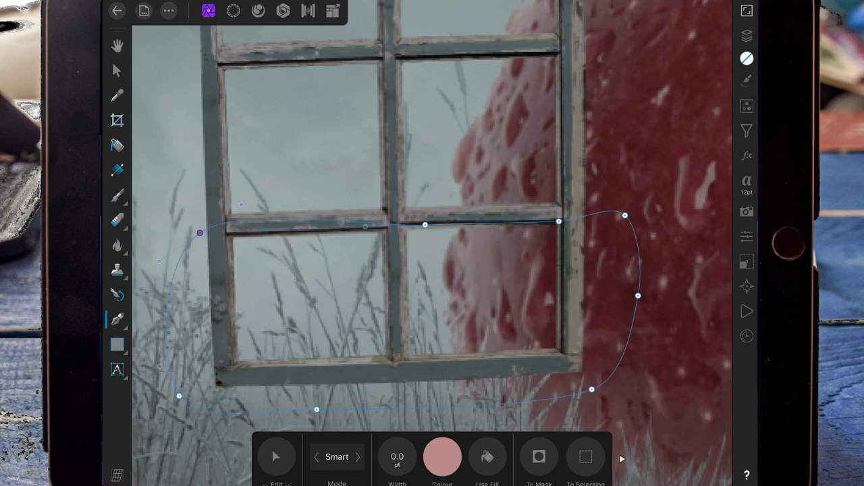
key(ctrl+z)
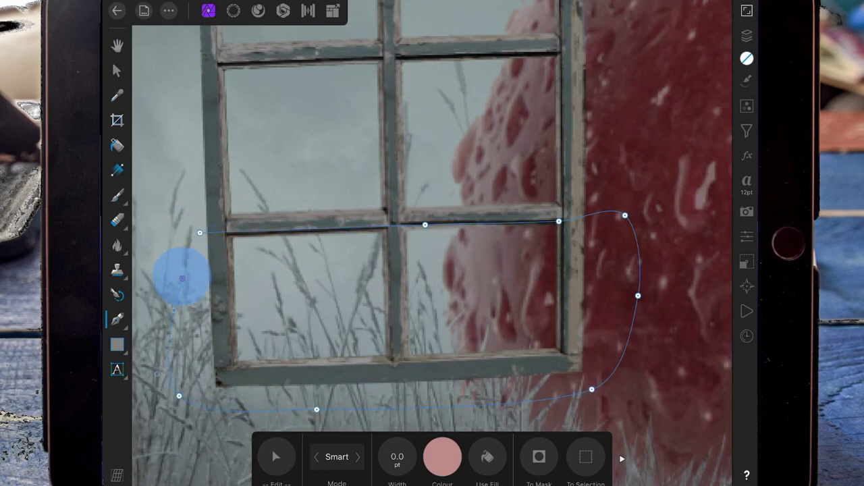
drag(179, 276, 196, 236)
click(585, 457)
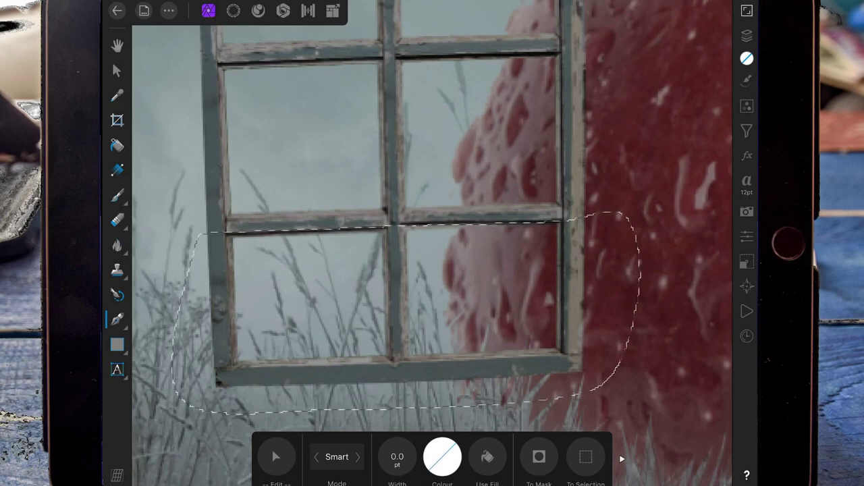
Erase the lower window panes inside the selection, then deselect
click(117, 220)
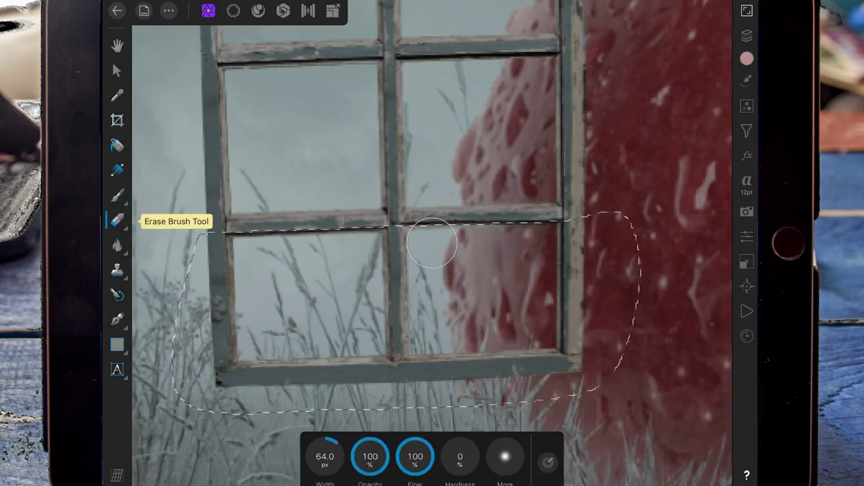
mouse_move(226, 218)
mouse_down()
mouse_move(236, 362)
mouse_move(422, 214)
mouse_move(395, 411)
mouse_move(615, 187)
mouse_move(559, 396)
mouse_move(331, 310)
mouse_up()
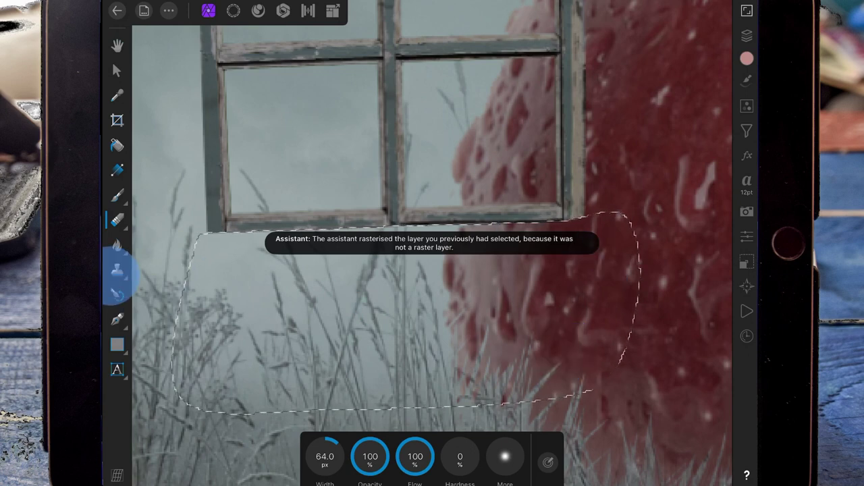
click(395, 297)
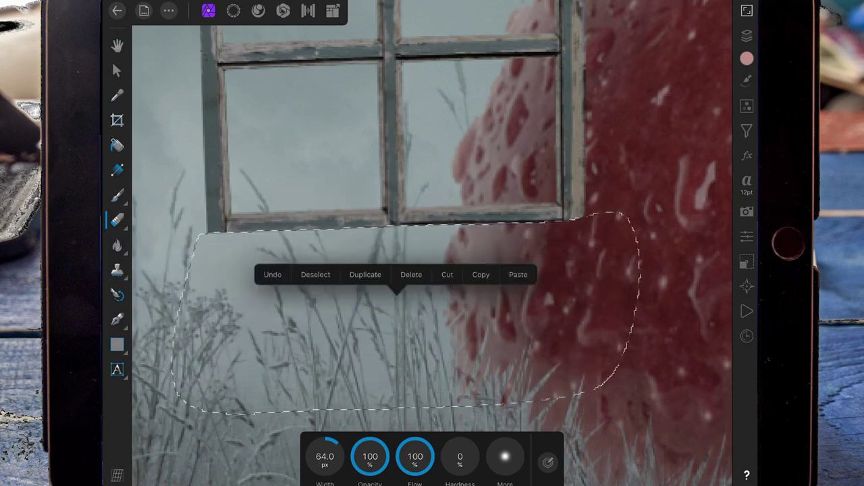
click(320, 275)
Shrink the four-pane window and place it on the apple above the door
click(117, 71)
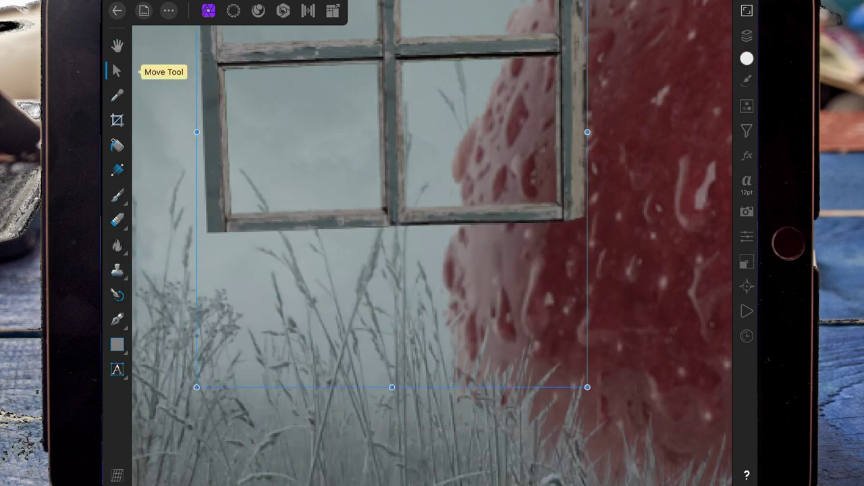
scroll(405, 256, down, 5)
drag(477, 160, 412, 243)
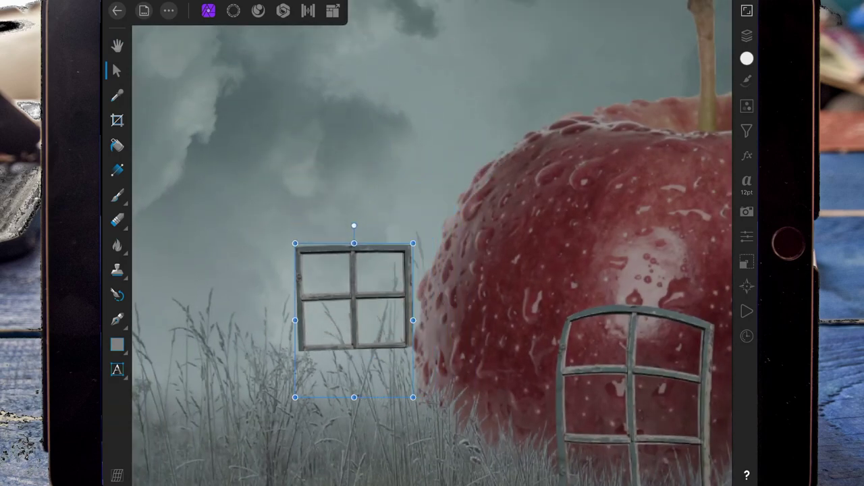
scroll(344, 246, down, 5)
drag(293, 224, 552, 229)
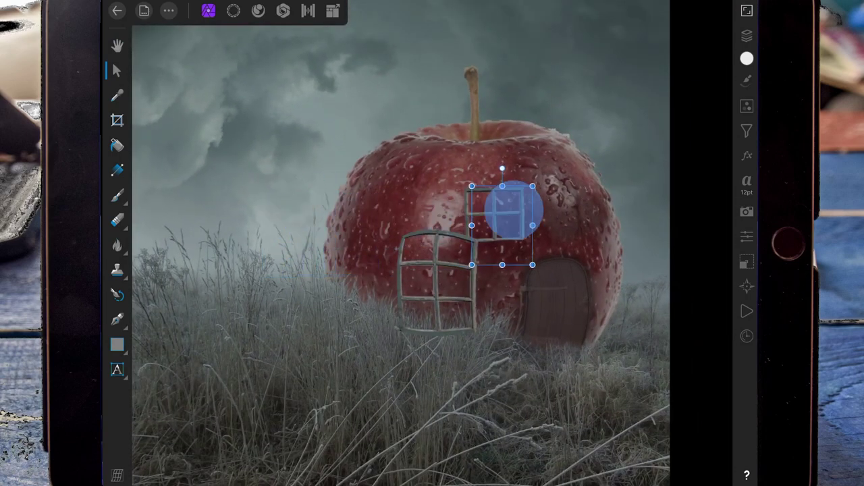
scroll(545, 341, up, 3)
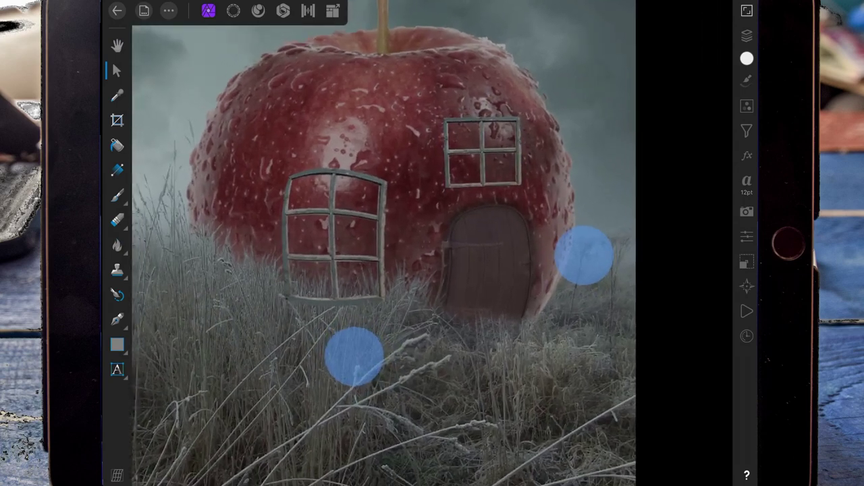
Start a Mesh Warp, arch the window's top and bend its left edge
click(747, 131)
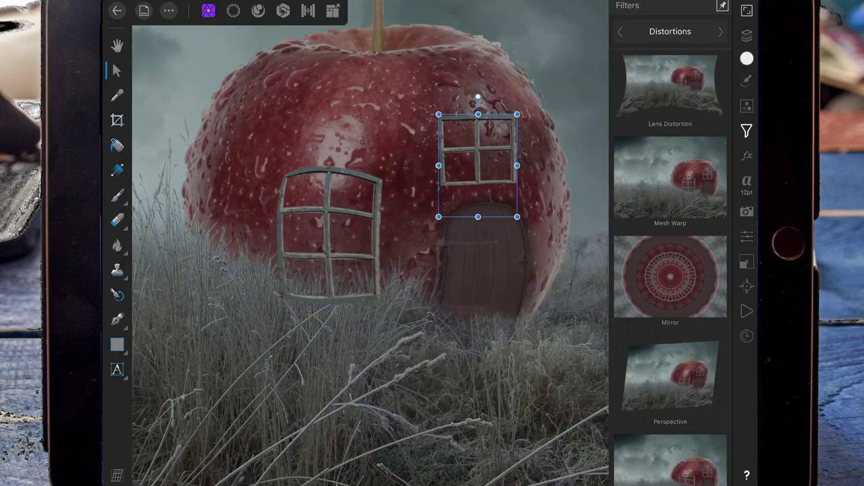
click(670, 177)
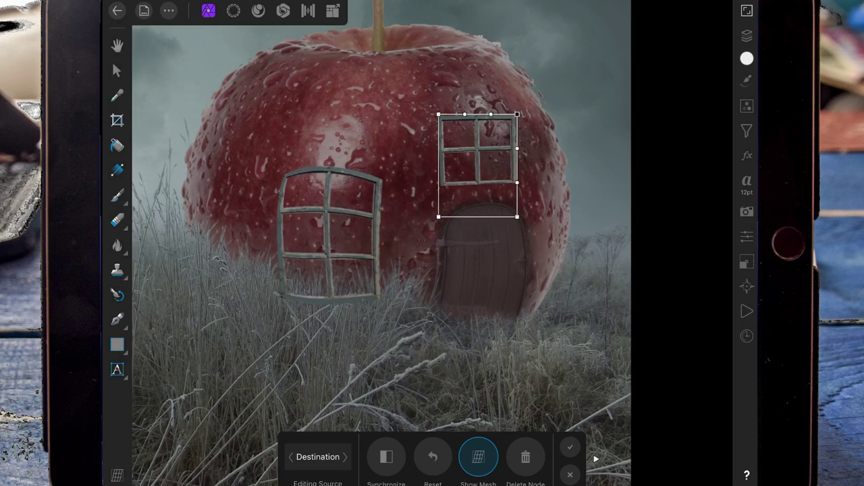
click(529, 134)
click(527, 188)
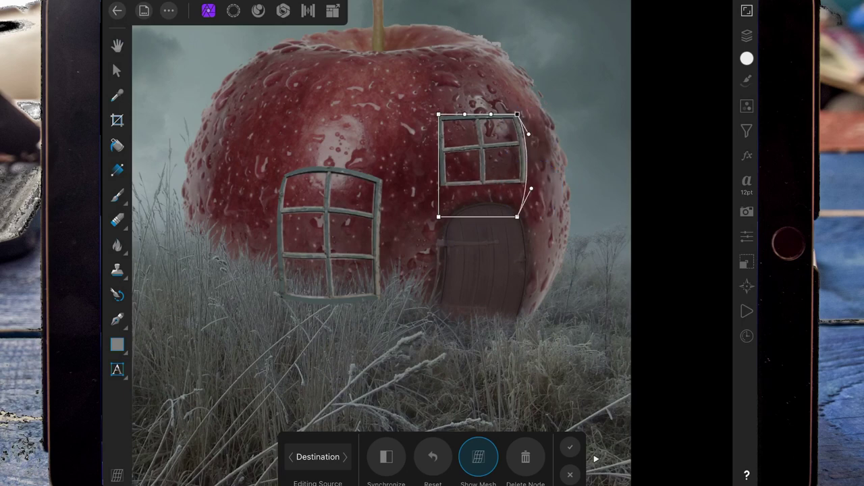
drag(439, 115, 435, 122)
click(434, 155)
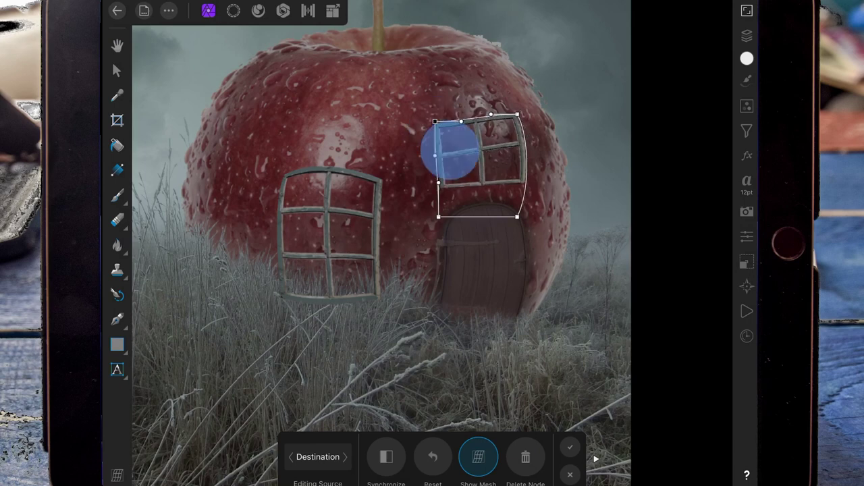
drag(439, 183, 446, 187)
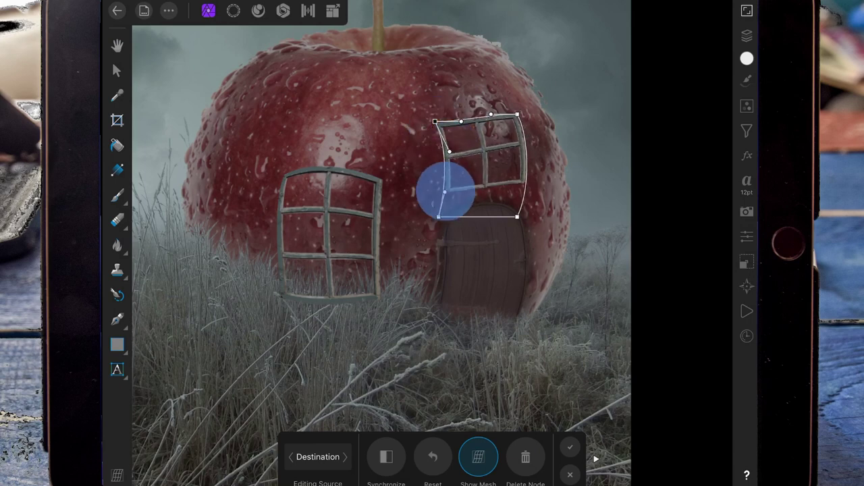
mouse_move(490, 115)
mouse_down()
mouse_move(493, 105)
mouse_move(460, 110)
mouse_up()
click(461, 120)
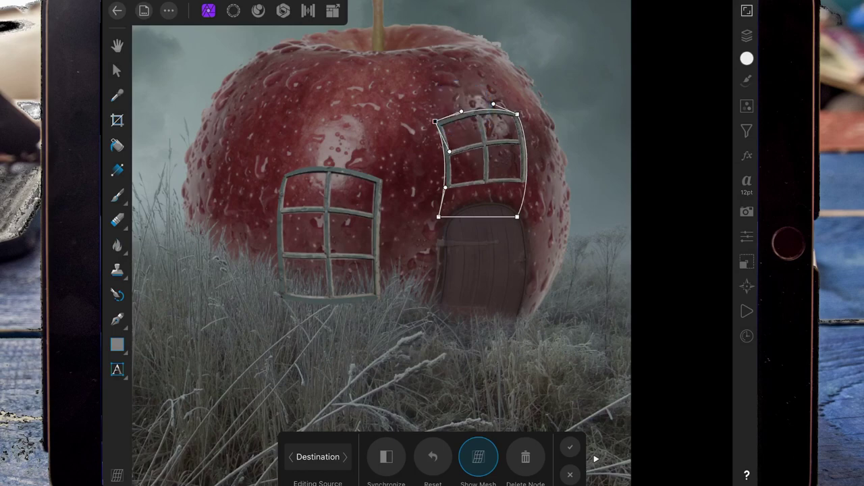
Reshape the warp's top-right corner and straighten the left edge's curve
scroll(543, 310, up, 2)
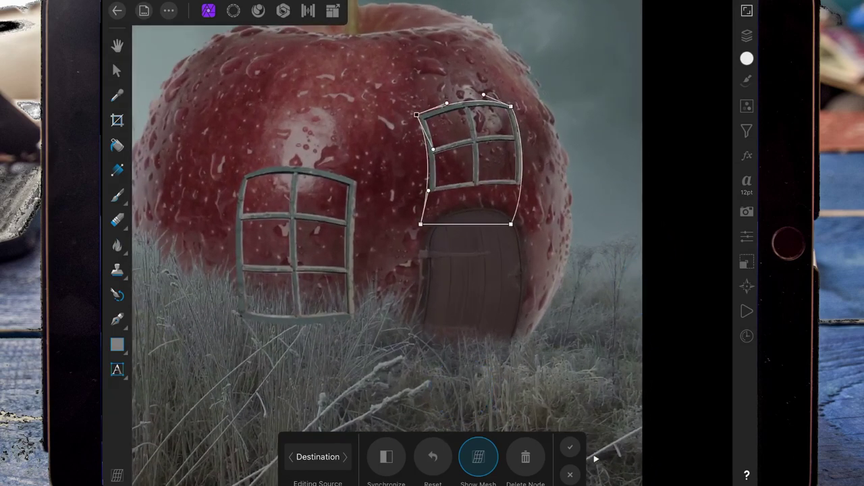
click(511, 107)
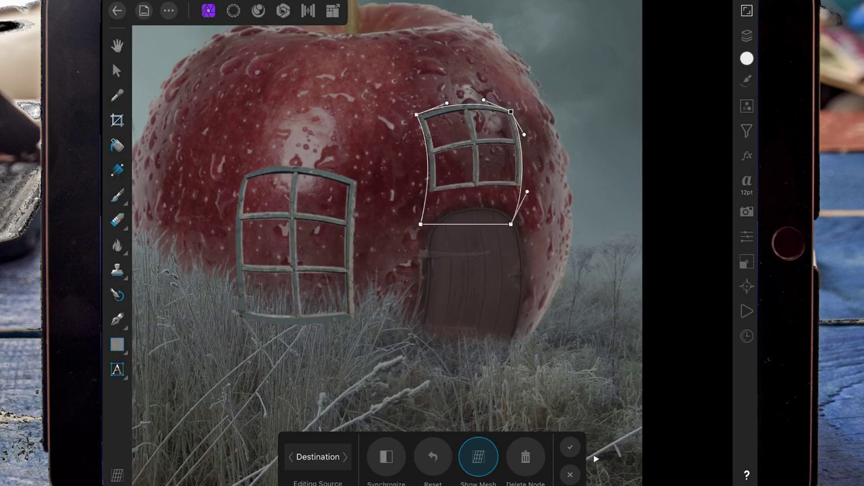
drag(432, 149, 419, 160)
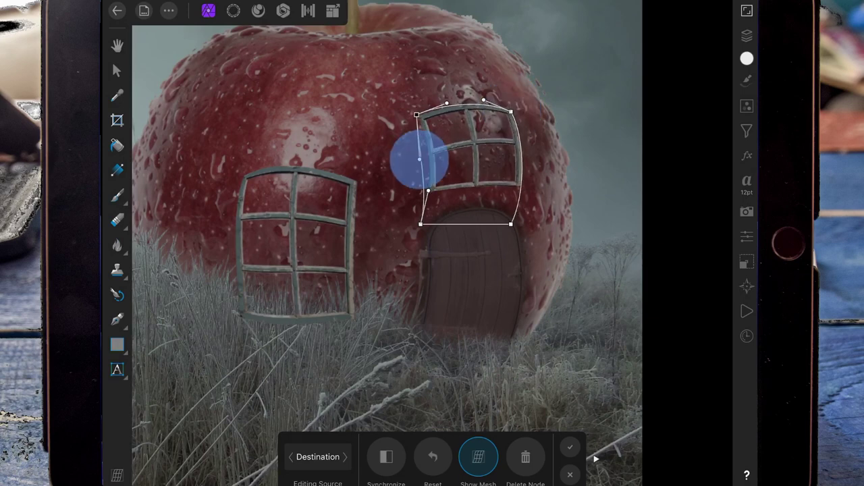
scroll(519, 317, down, 5)
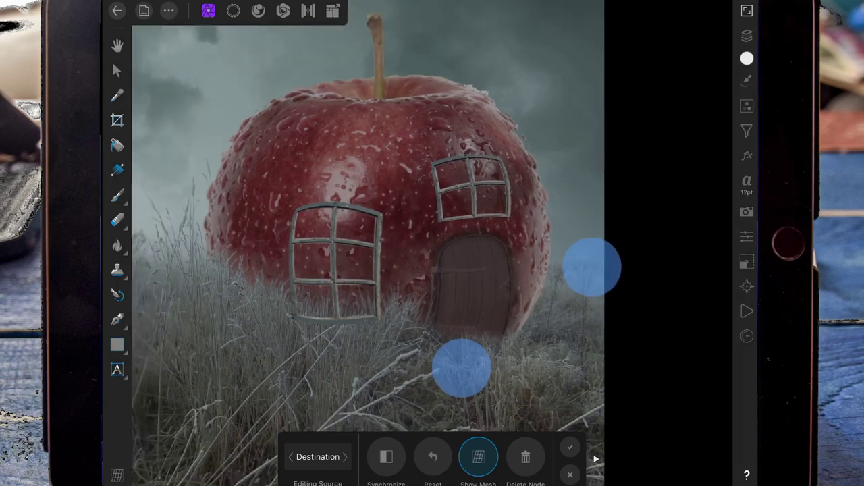
scroll(517, 320, down, 2)
scroll(518, 319, up, 5)
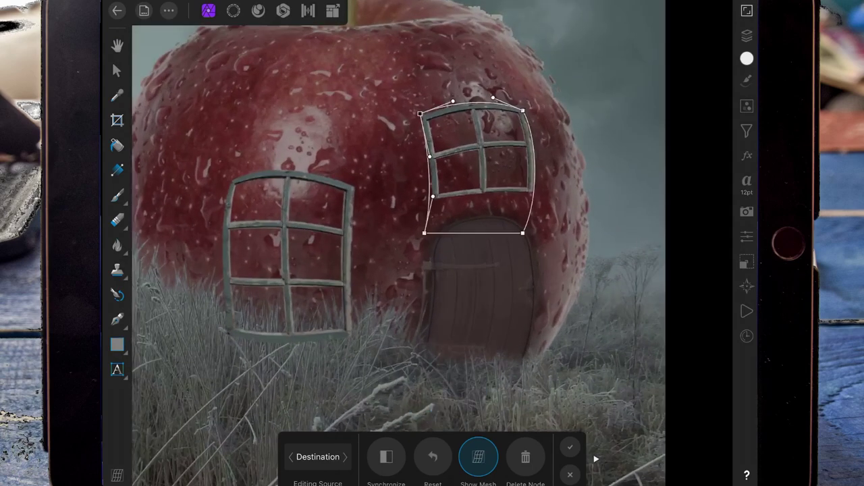
drag(520, 110, 537, 149)
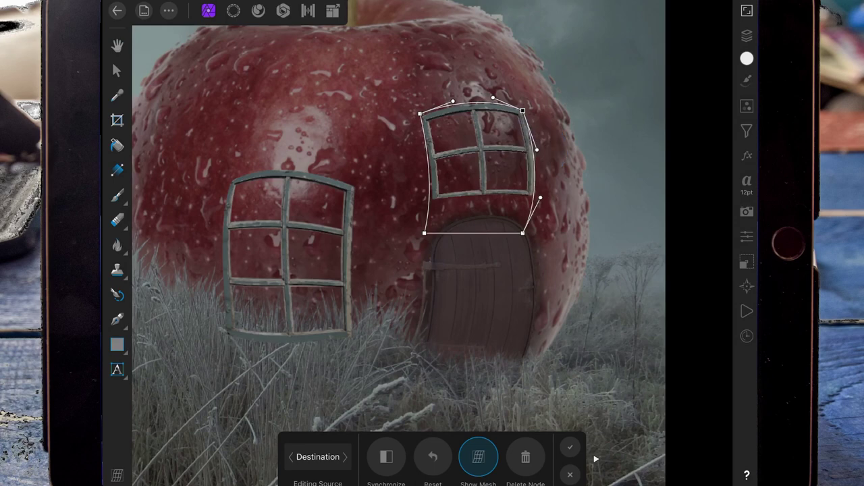
Shift the bottom-left corner slightly right and commit the mesh warp
scroll(504, 298, down, 5)
scroll(504, 299, down, 2)
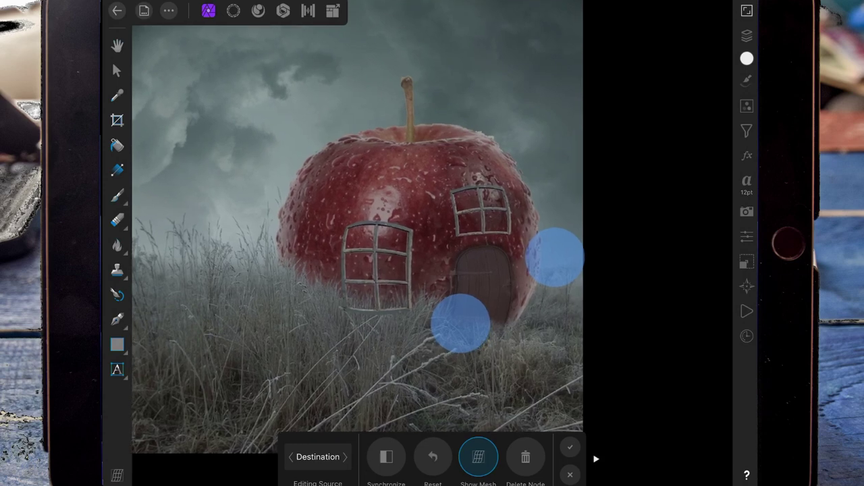
scroll(508, 290, up, 5)
click(435, 133)
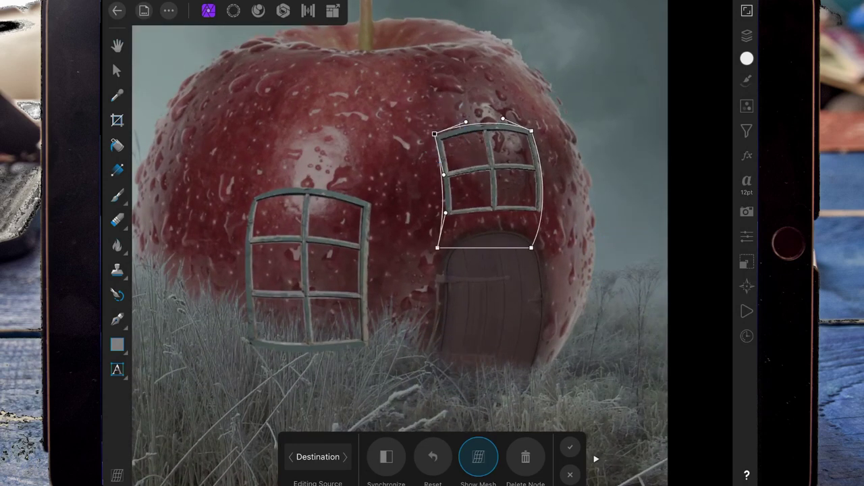
drag(438, 247, 442, 248)
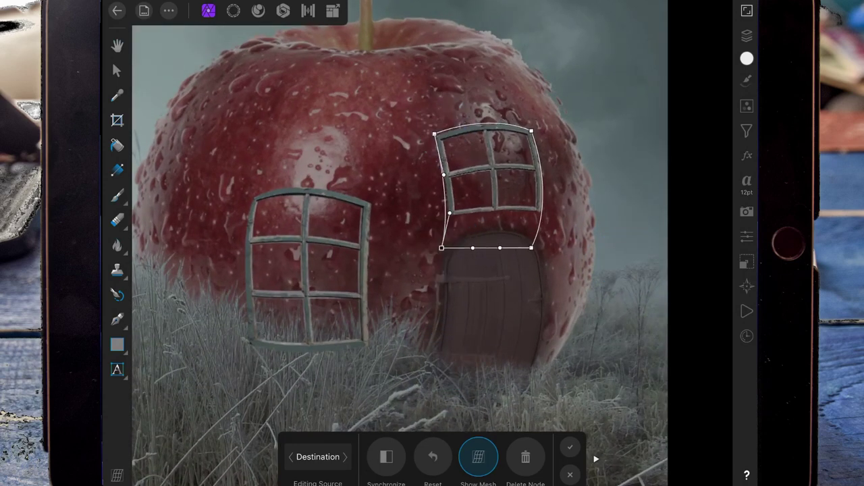
click(569, 447)
scroll(500, 325, down, 2)
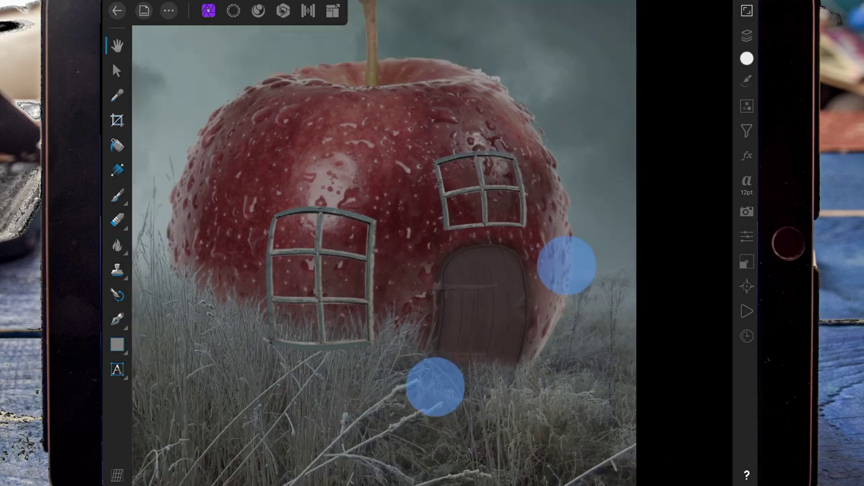
scroll(500, 325, down, 5)
scroll(439, 305, up, 3)
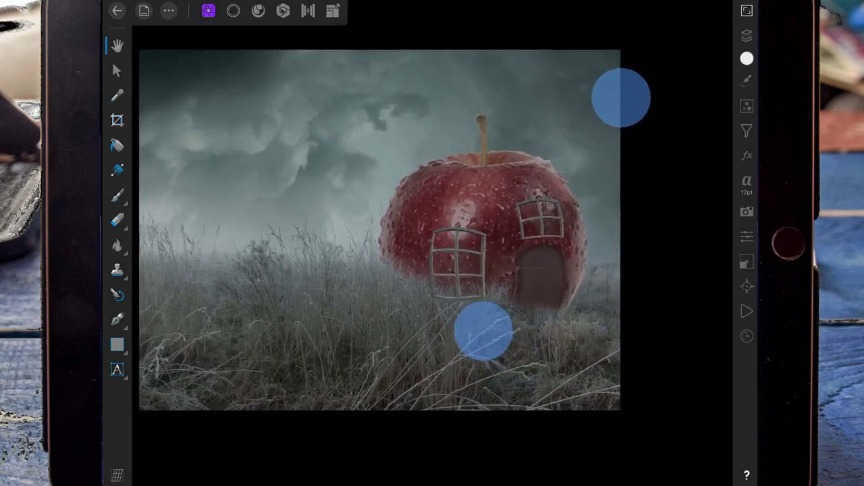
scroll(550, 214, up, 1)
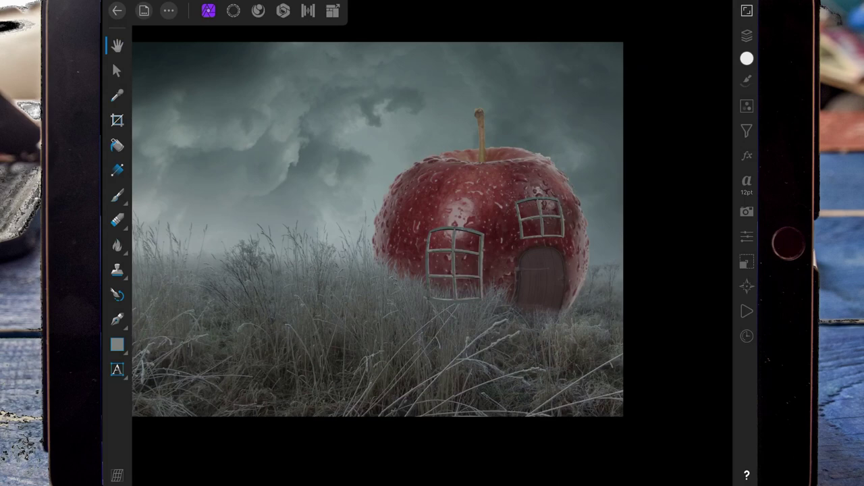
Check the Layers panel, closing it without adding a new layer
click(747, 35)
click(746, 35)
click(747, 35)
click(683, 30)
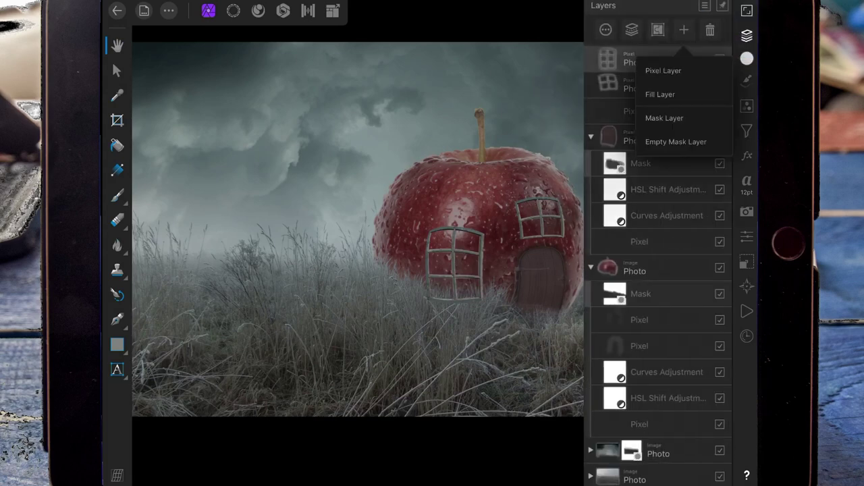
click(746, 35)
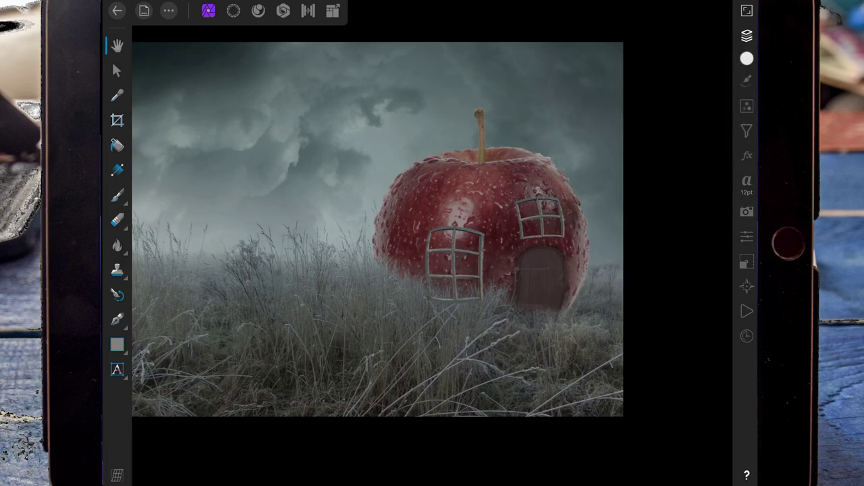
Choose a large brush from the Grass brush category
click(117, 221)
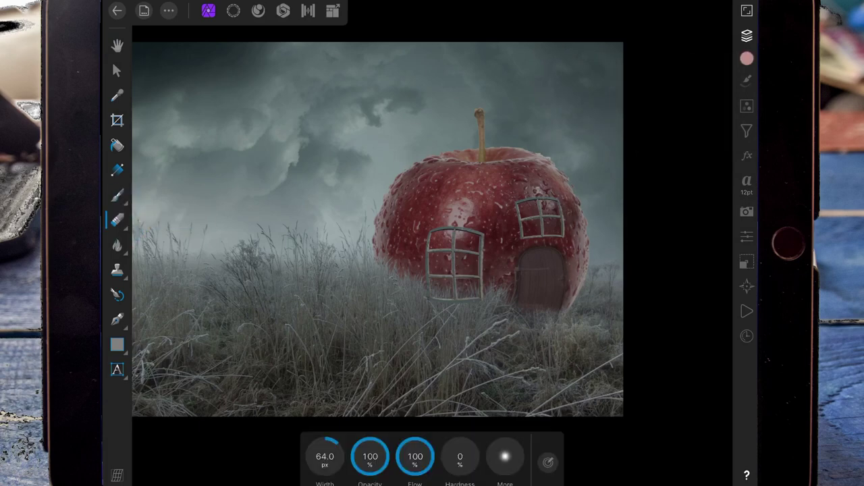
click(117, 195)
click(746, 80)
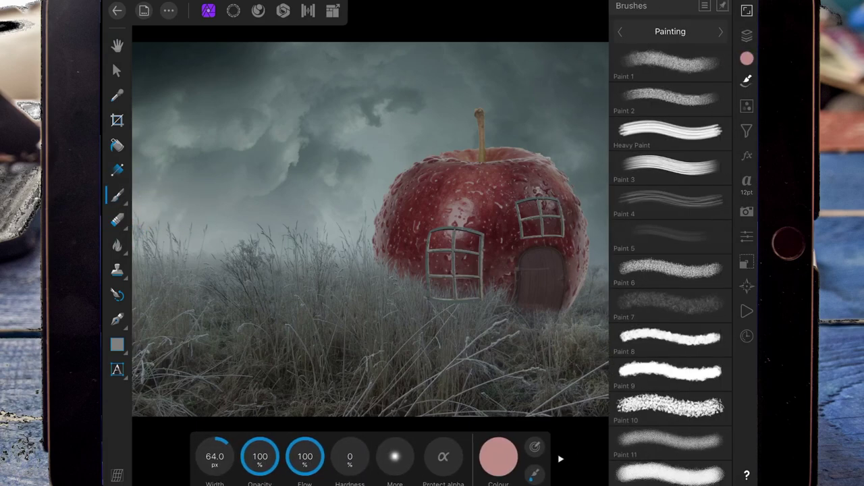
click(670, 31)
drag(541, 142, 479, 415)
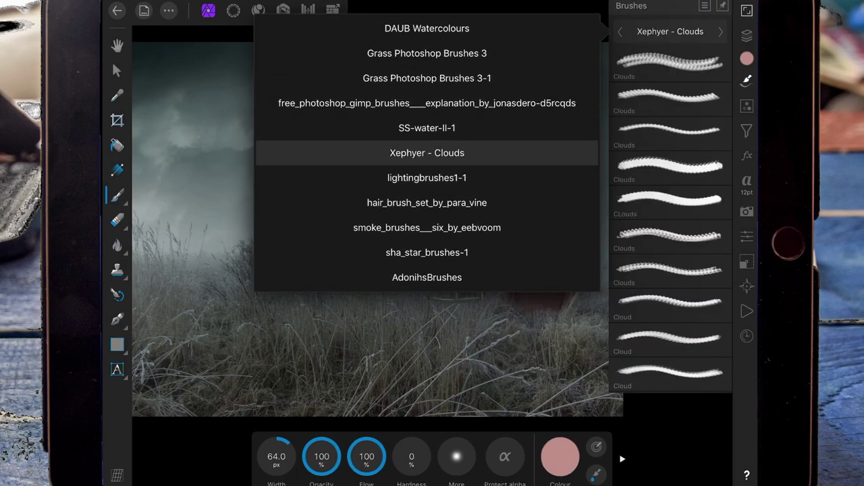
click(427, 52)
click(670, 94)
Set the brush colour to black and reduce the brush width
click(559, 456)
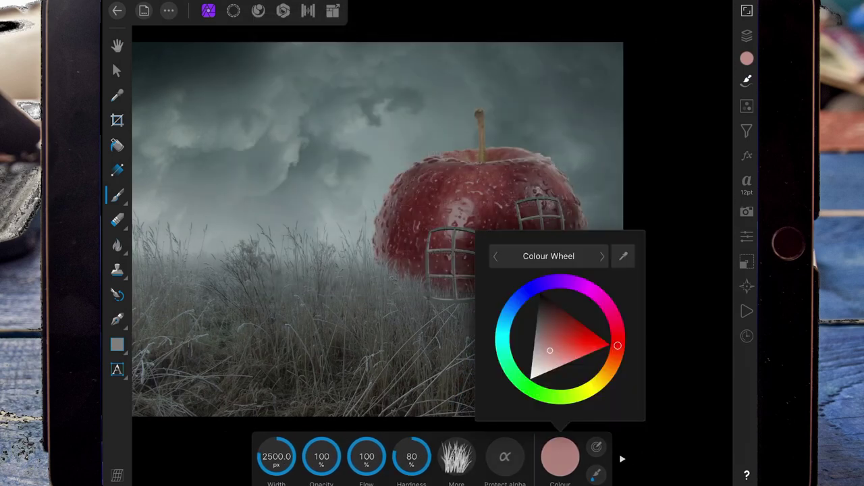
drag(529, 286, 522, 234)
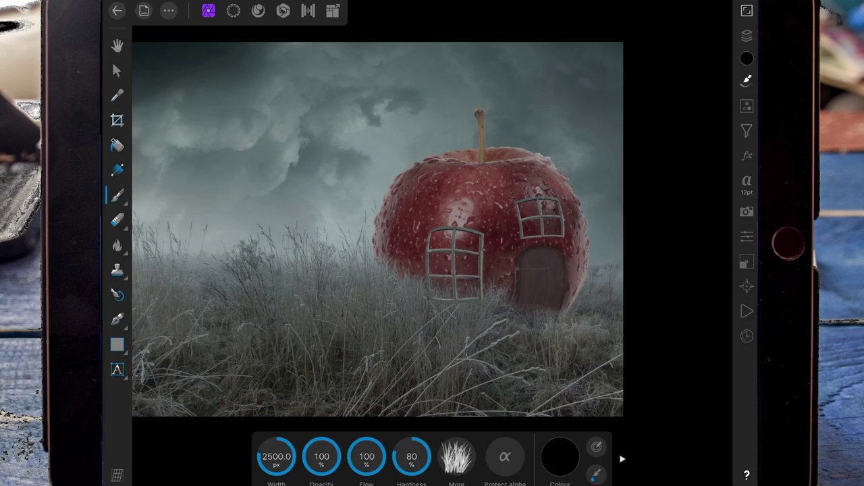
drag(276, 457, 228, 444)
drag(276, 456, 263, 428)
click(622, 459)
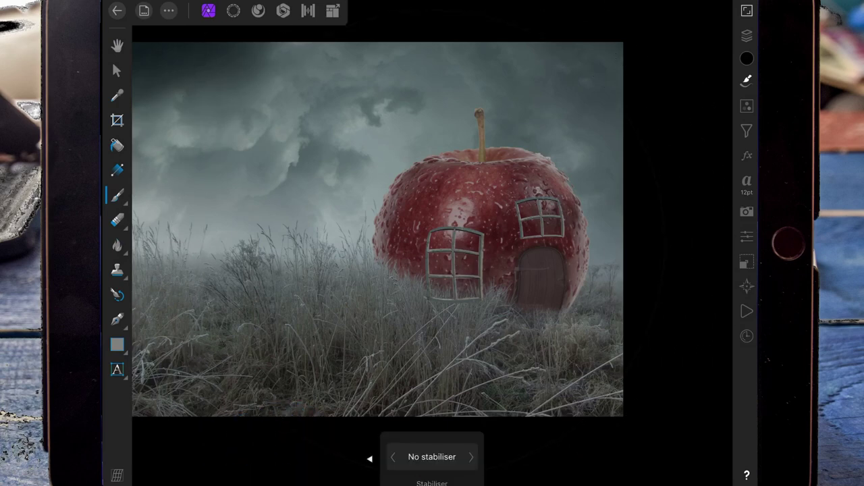
click(369, 459)
mouse_move(276, 456)
mouse_down()
mouse_move(262, 432)
mouse_move(192, 457)
mouse_move(268, 455)
mouse_move(212, 457)
mouse_move(257, 456)
mouse_up()
click(622, 459)
click(368, 457)
Paint black grass strokes on the mask over the lower left window frame
scroll(432, 243, up, 5)
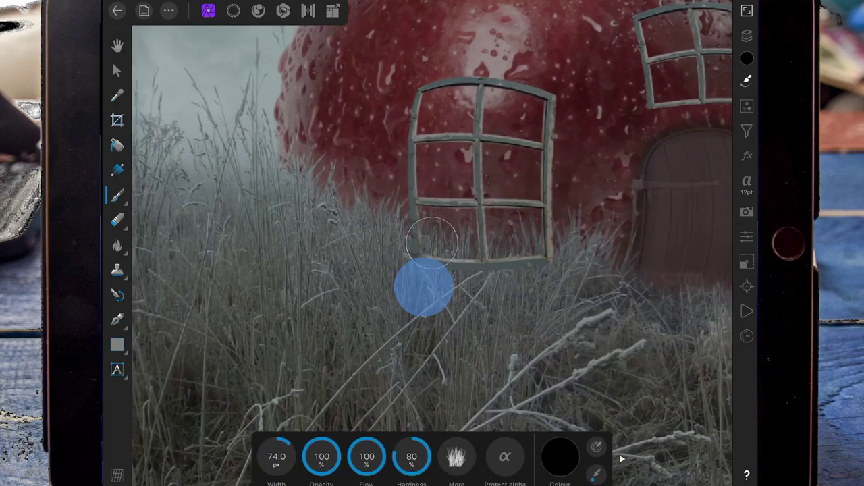
mouse_move(423, 287)
mouse_down()
mouse_move(409, 243)
mouse_move(437, 280)
mouse_move(476, 283)
mouse_move(530, 268)
mouse_up()
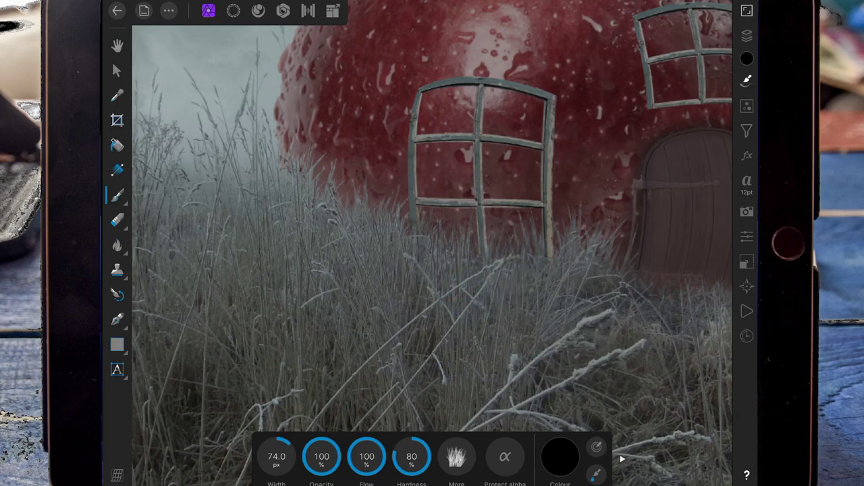
scroll(533, 291, down, 5)
scroll(504, 282, down, 3)
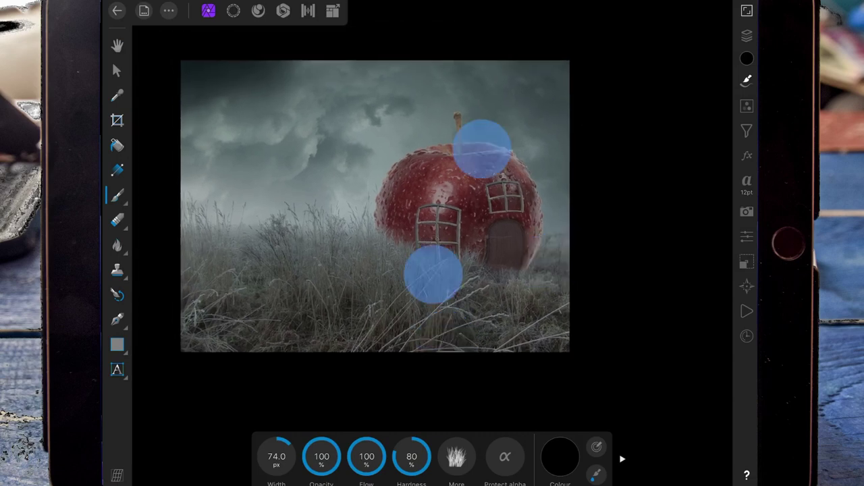
scroll(457, 210, up, 3)
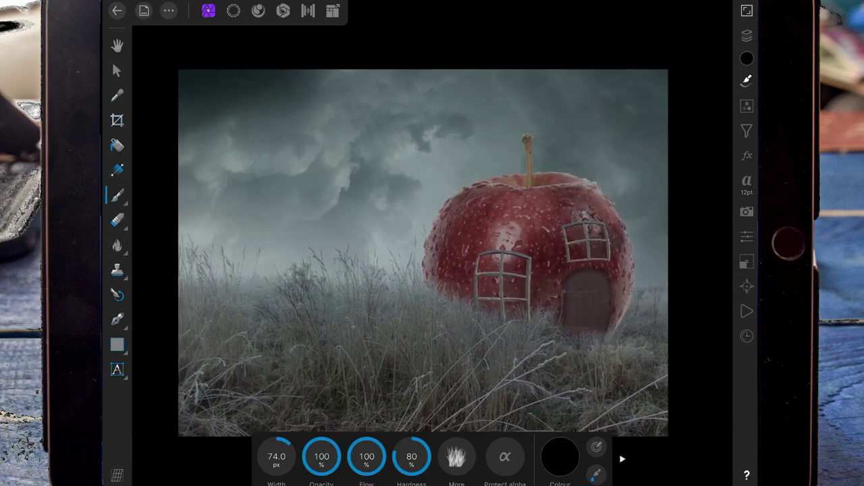
Add a new Pixel layer and move it into the apple Photo group
click(746, 35)
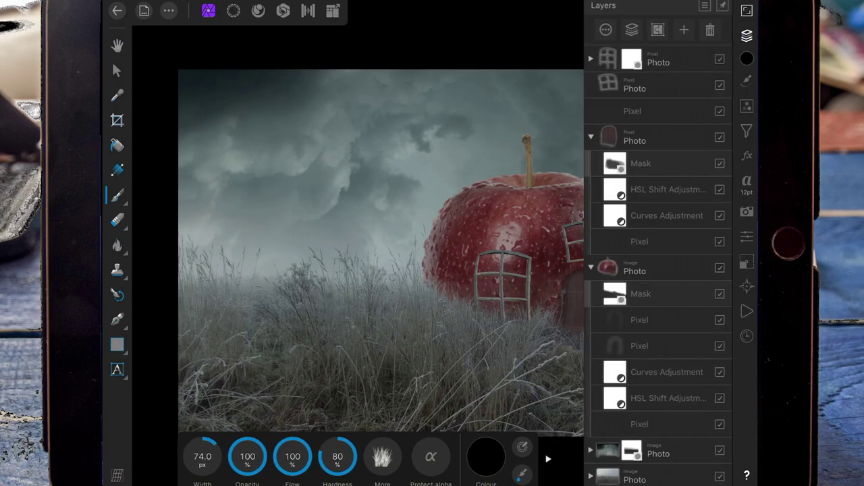
click(682, 271)
click(706, 30)
click(746, 35)
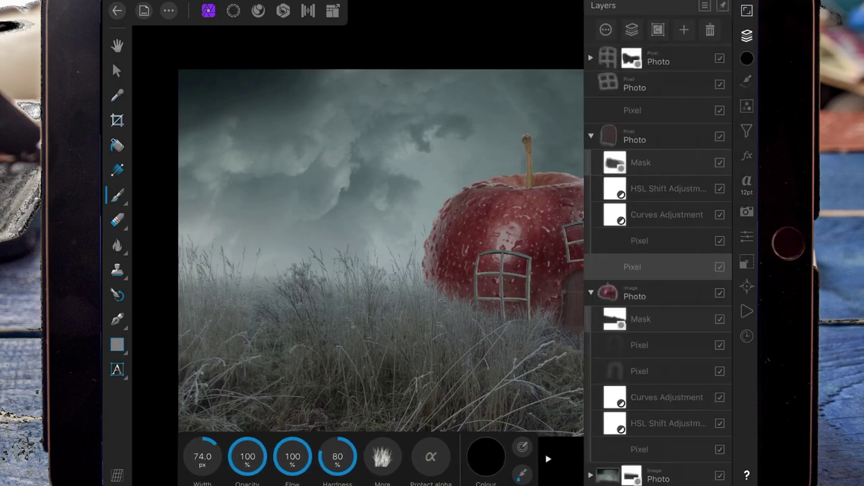
drag(675, 266, 670, 314)
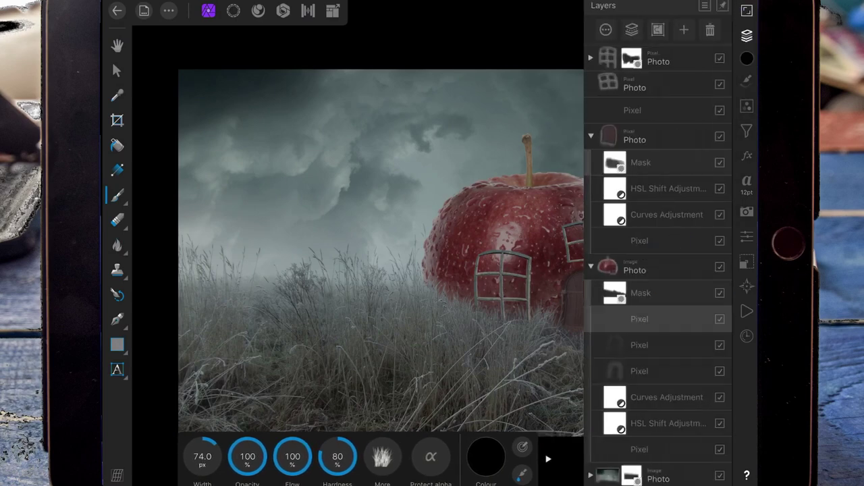
click(746, 35)
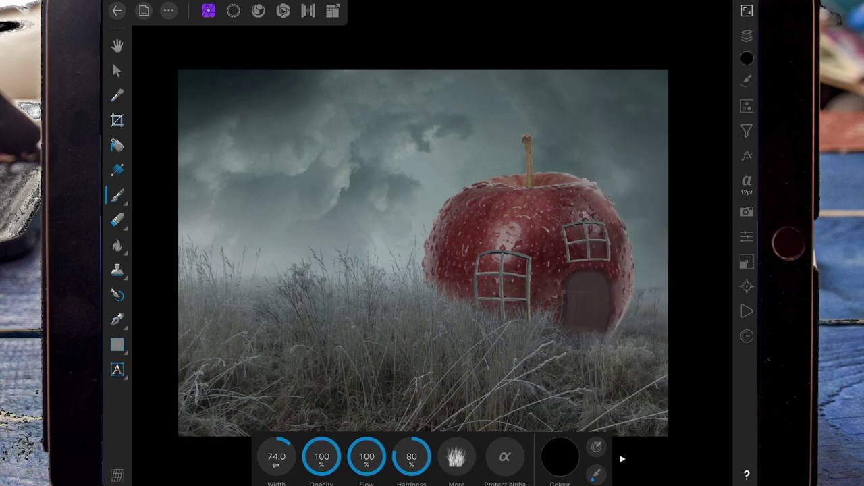
Choose a soft round Basic brush at about 171 px with 39% flow
click(747, 79)
click(670, 31)
scroll(427, 153, down, 5)
click(427, 153)
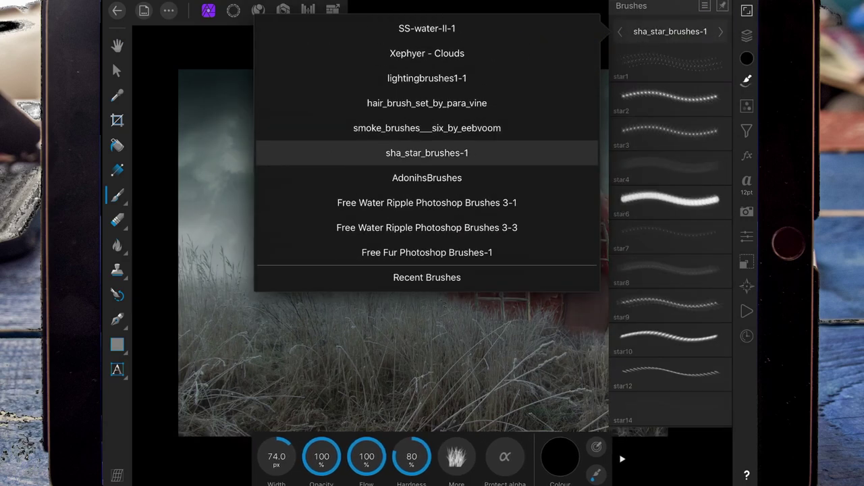
scroll(533, 177, down, 5)
click(427, 153)
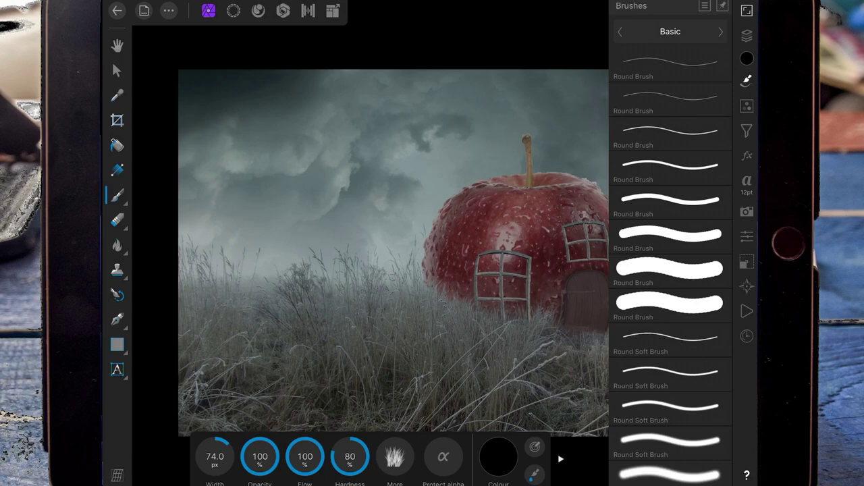
click(670, 337)
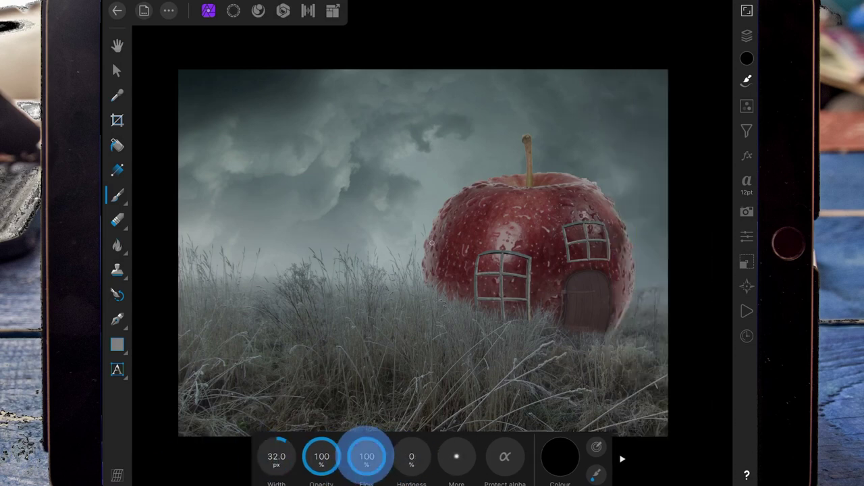
drag(276, 456, 276, 401)
drag(354, 456, 450, 412)
Set the brush colour to a saturated orange
click(559, 456)
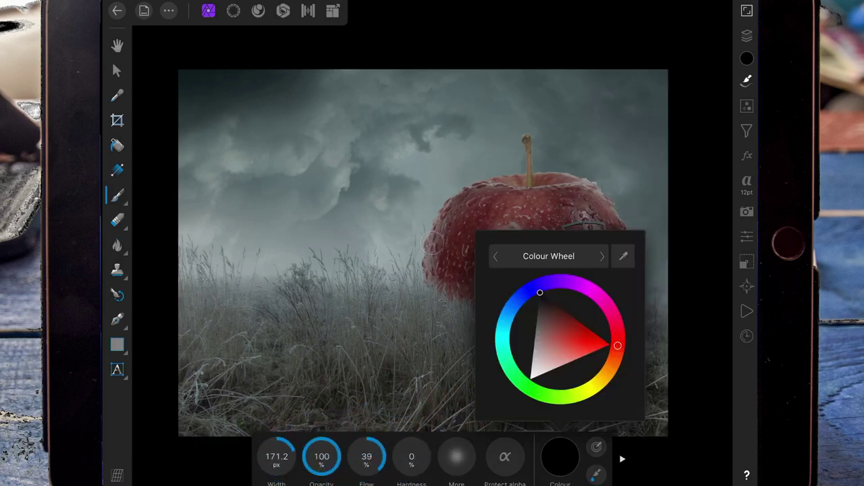
drag(617, 345, 614, 358)
drag(560, 396, 562, 342)
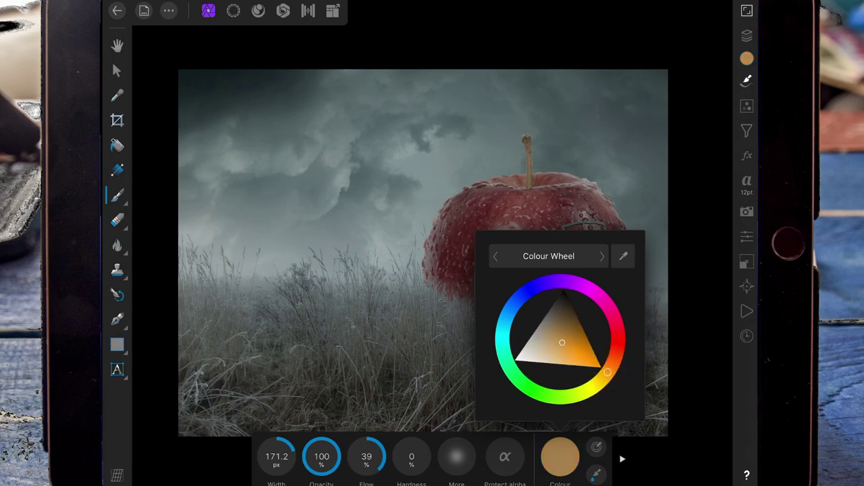
click(613, 359)
click(573, 345)
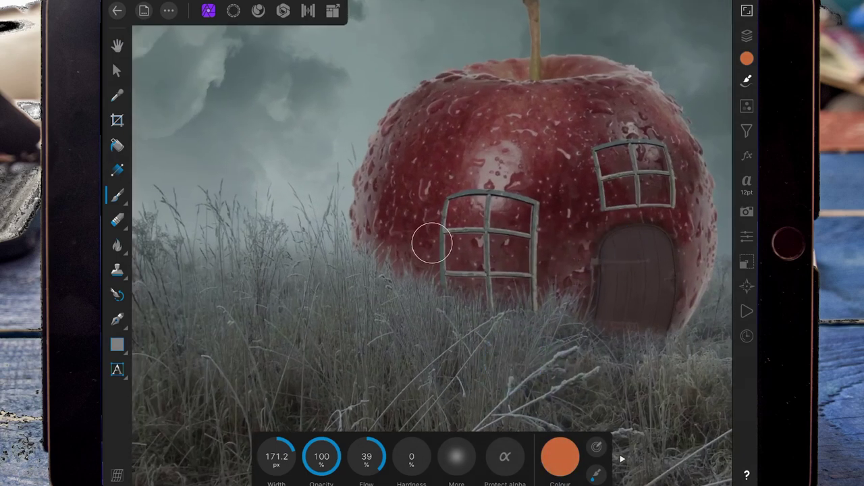
Paint an orange glow into both windows with a 148 px brush
drag(276, 457, 263, 456)
mouse_move(488, 231)
mouse_down()
mouse_move(479, 233)
mouse_move(465, 211)
mouse_move(463, 283)
mouse_move(506, 229)
mouse_move(506, 292)
mouse_move(507, 206)
mouse_move(520, 216)
mouse_move(497, 228)
mouse_move(463, 299)
mouse_move(511, 265)
mouse_up()
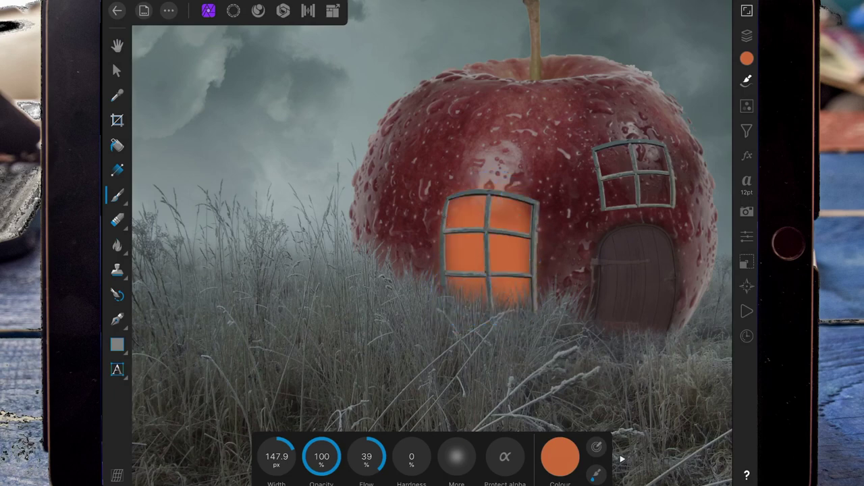
mouse_move(619, 161)
mouse_down()
mouse_move(610, 158)
mouse_move(613, 179)
mouse_move(638, 183)
mouse_move(648, 166)
mouse_move(661, 187)
mouse_move(623, 139)
mouse_move(654, 150)
mouse_up()
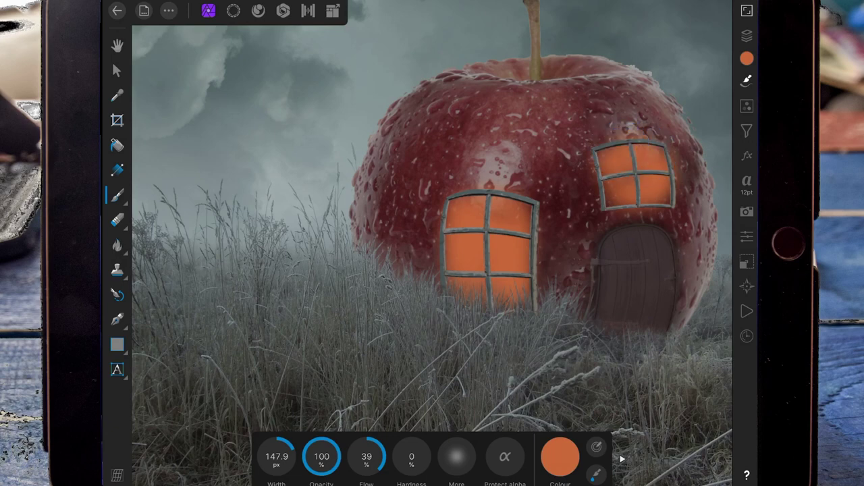
Set the first glow layer to Overlay blending with reduced opacity
click(746, 35)
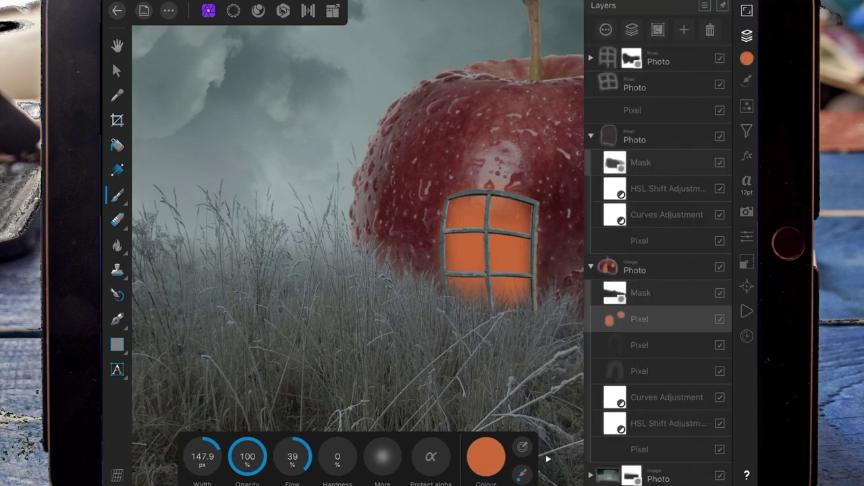
click(639, 319)
click(657, 95)
drag(530, 222, 531, 108)
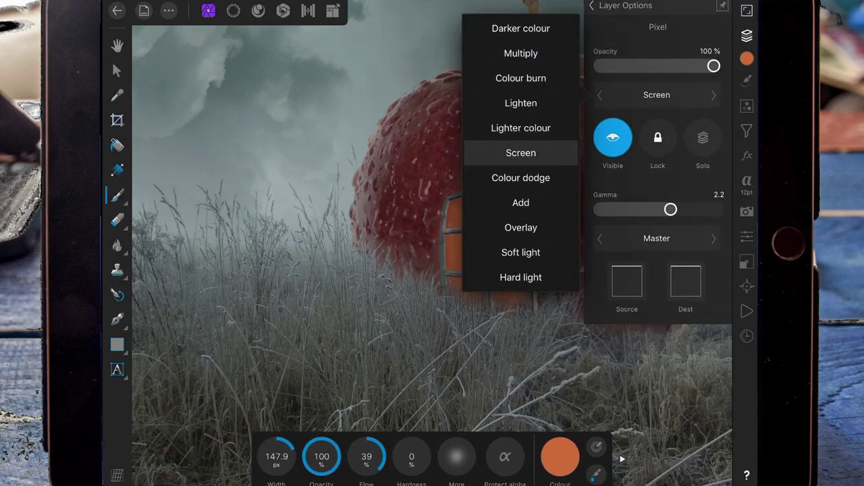
click(520, 228)
drag(713, 65, 657, 66)
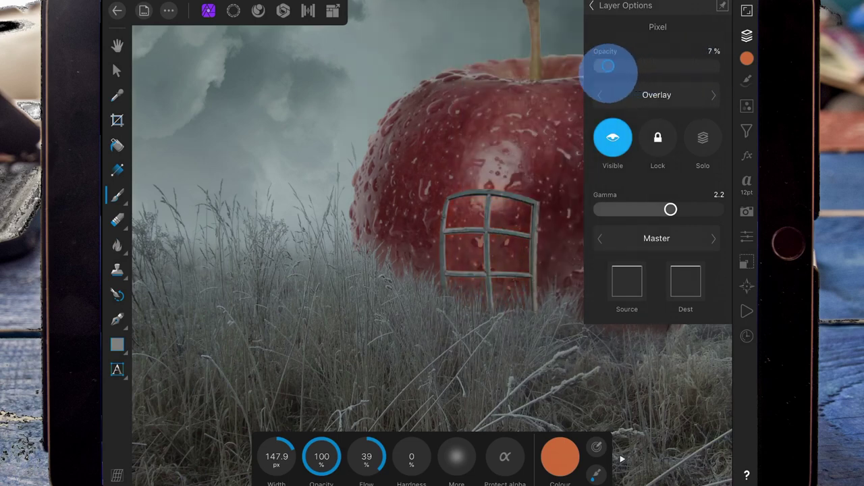
click(592, 6)
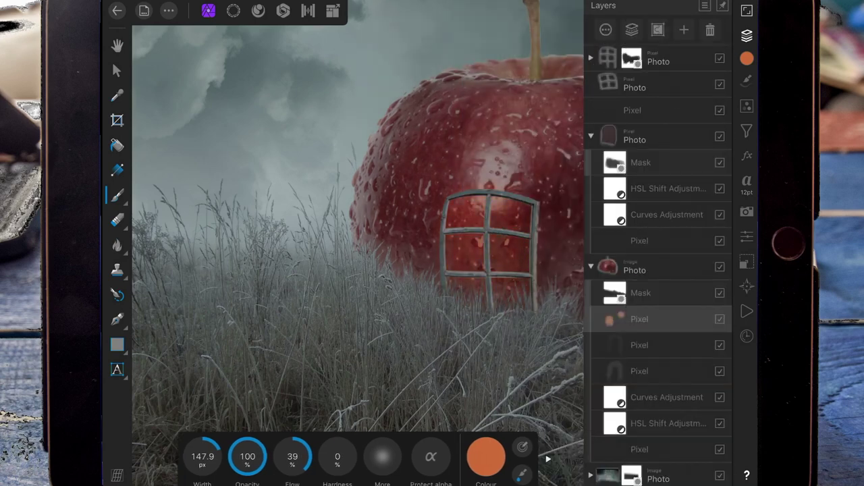
click(683, 30)
click(746, 35)
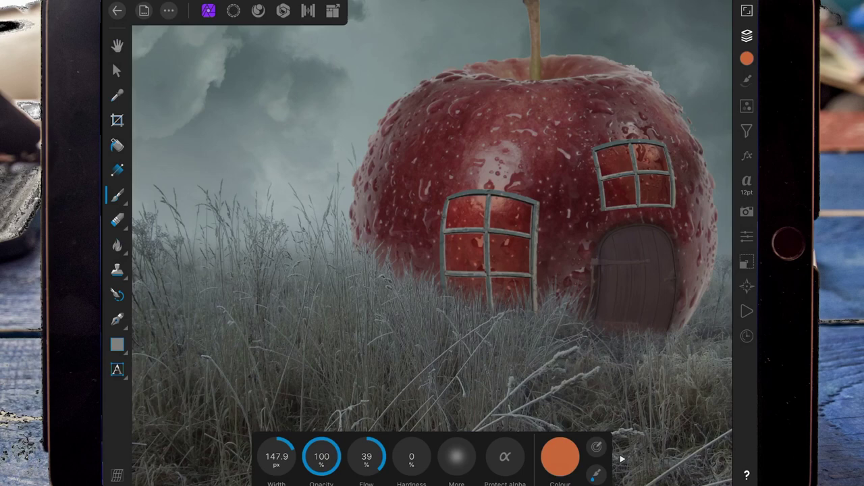
Pick a lighter orange and paint it into the left and upper right window panes
click(560, 456)
mouse_move(565, 343)
mouse_down()
mouse_move(576, 341)
mouse_move(564, 331)
mouse_up()
click(559, 456)
click(466, 214)
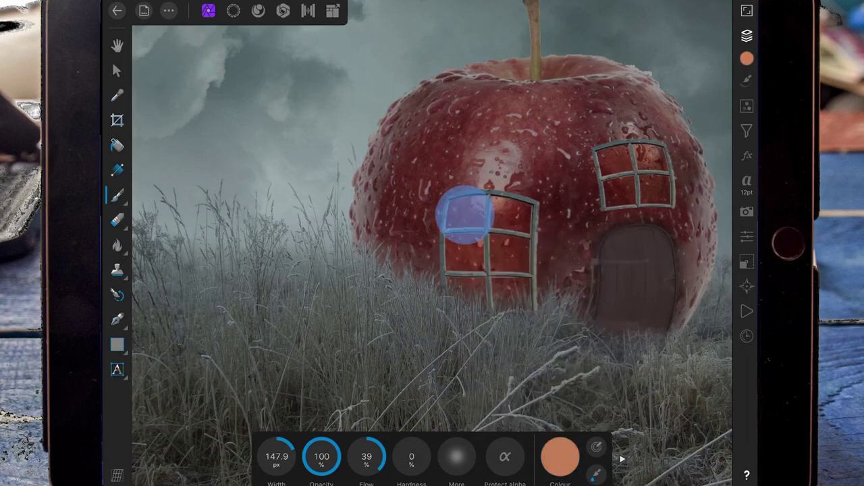
mouse_move(465, 214)
mouse_down()
mouse_move(506, 227)
mouse_move(511, 285)
mouse_move(463, 223)
mouse_move(496, 286)
mouse_move(517, 202)
mouse_move(521, 270)
mouse_up()
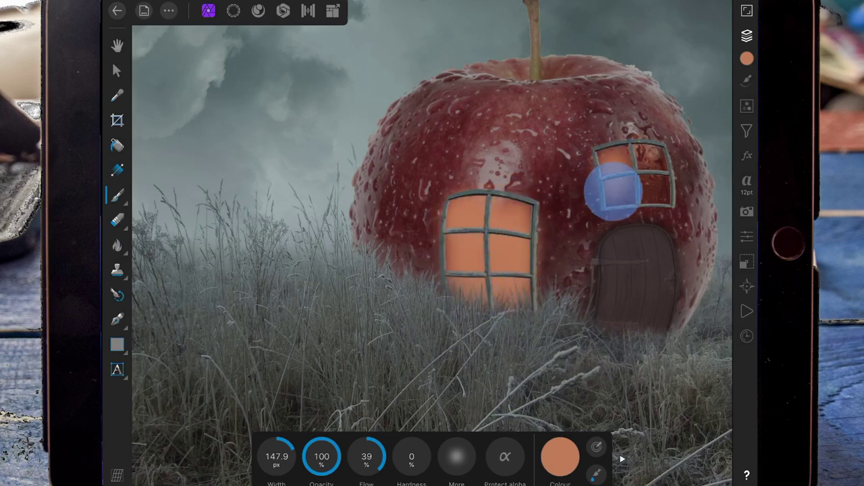
mouse_move(613, 187)
mouse_down()
mouse_move(617, 151)
mouse_move(632, 176)
mouse_move(633, 154)
mouse_up()
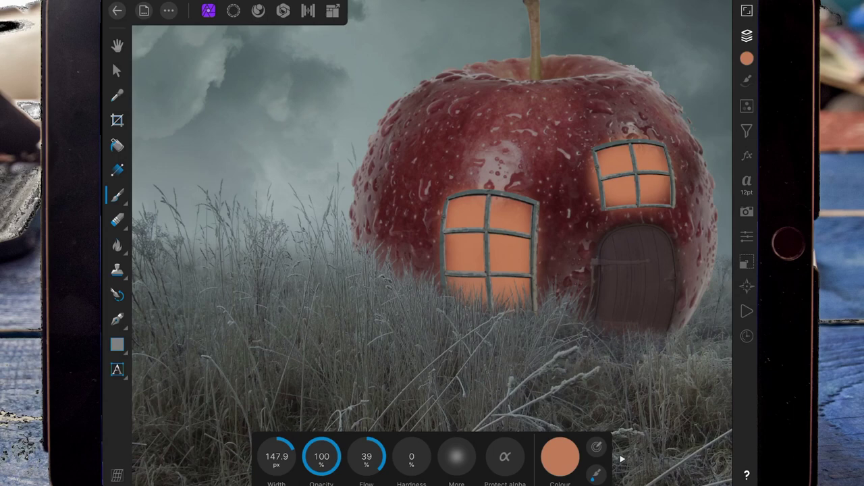
Blend the new window paint layer in Soft light at about 36% opacity
click(747, 35)
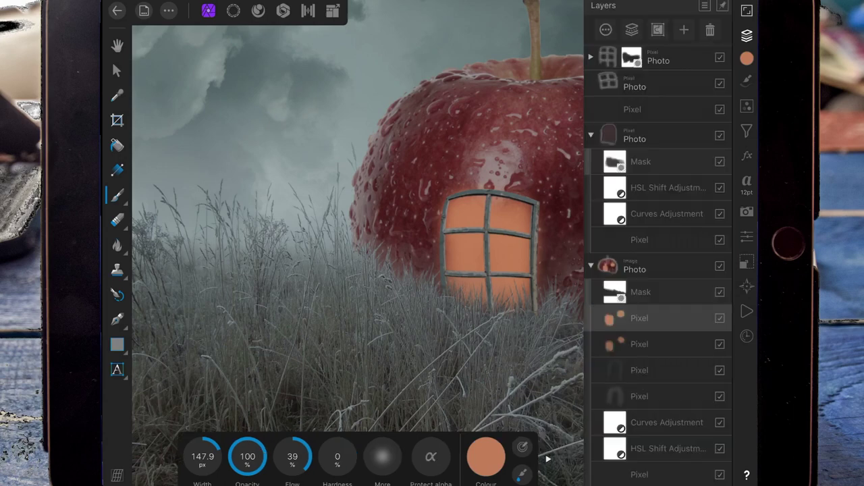
click(606, 30)
click(668, 95)
drag(521, 277, 520, 101)
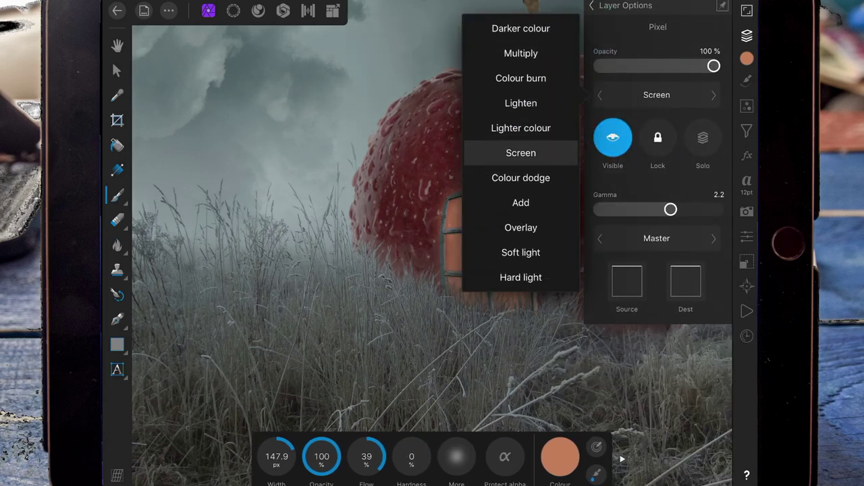
drag(520, 252, 520, 150)
click(520, 150)
click(304, 169)
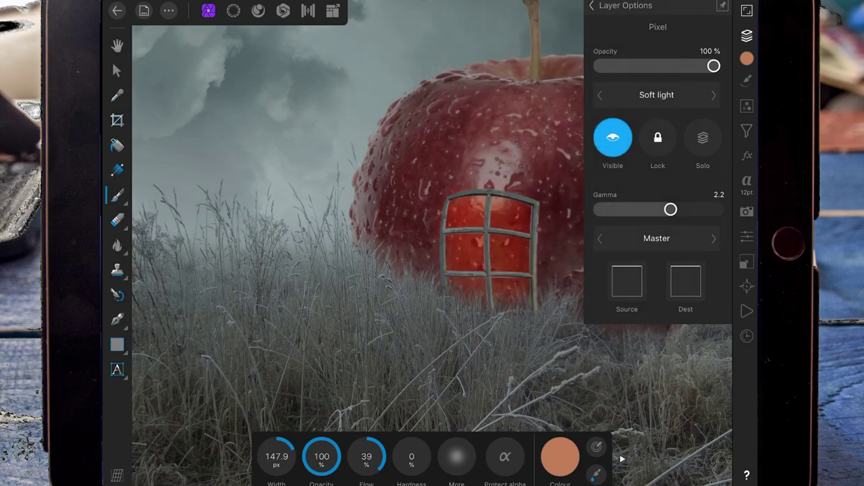
scroll(418, 225, down, 3)
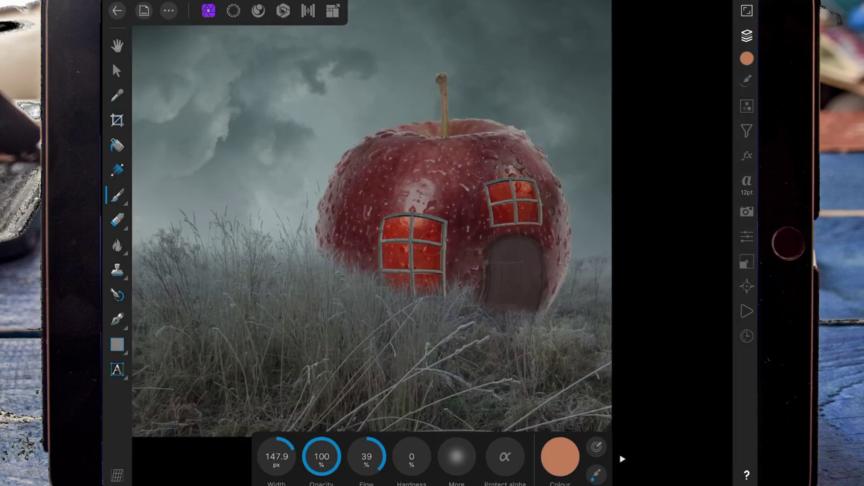
click(746, 59)
click(747, 35)
mouse_move(716, 65)
mouse_down()
mouse_move(610, 65)
mouse_move(656, 66)
mouse_move(625, 66)
mouse_move(638, 66)
mouse_up()
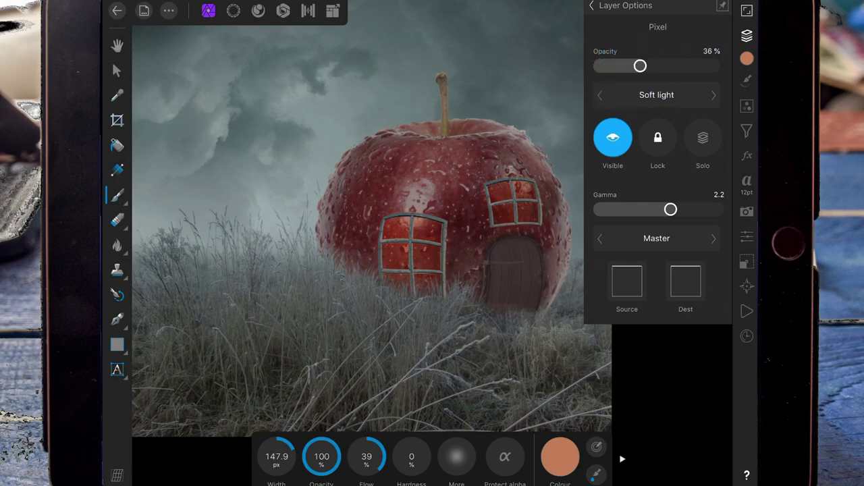
click(591, 6)
Add a new empty pixel layer and choose a saturated orange brush colour
click(683, 30)
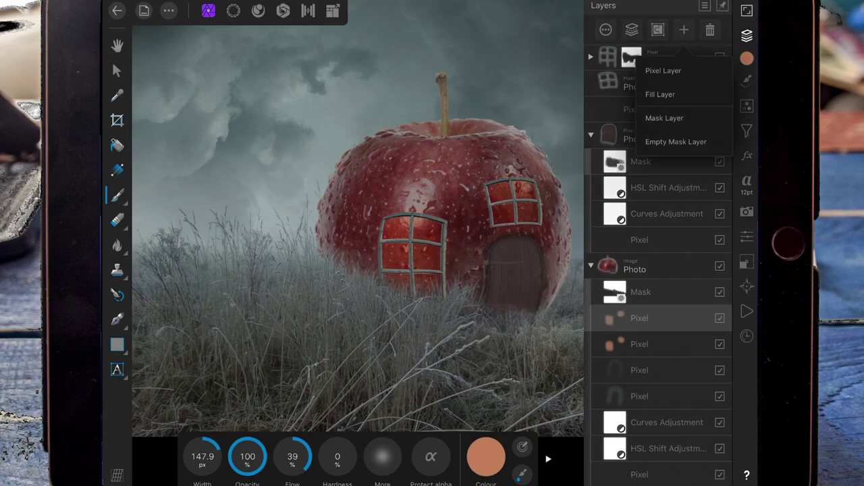
click(747, 35)
click(560, 456)
drag(608, 347, 613, 361)
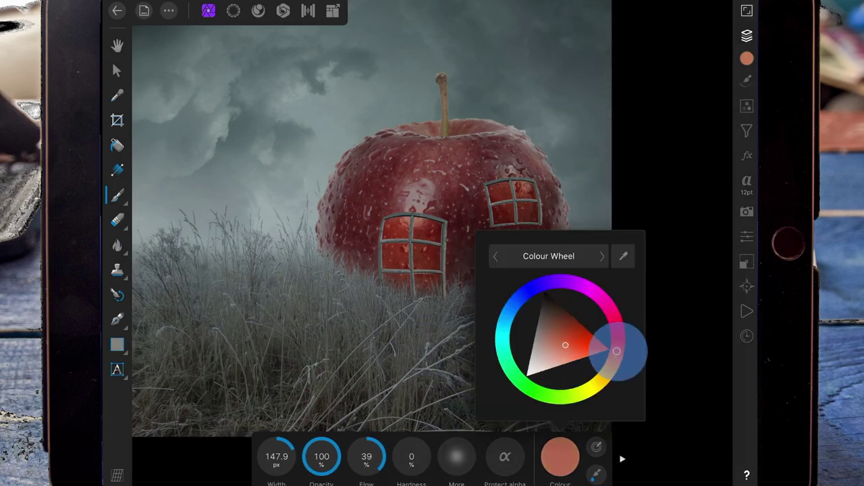
drag(564, 345, 580, 348)
click(559, 456)
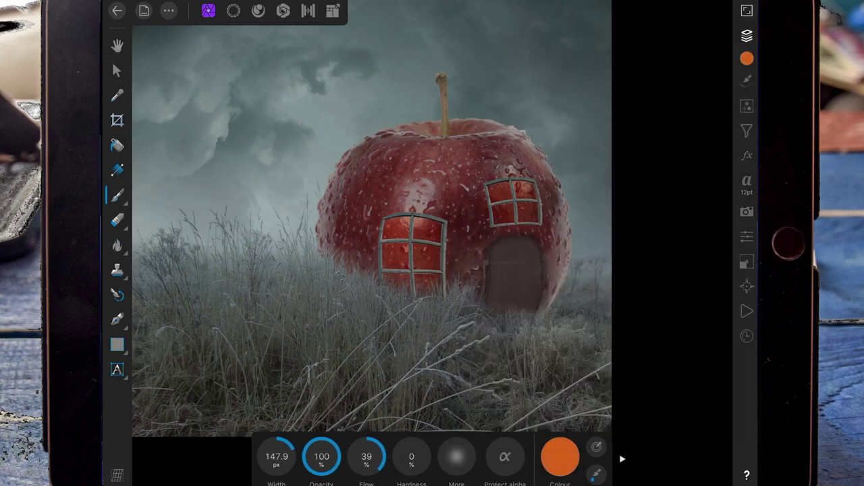
Paint orange over the panes of both the left and right windows
mouse_move(415, 260)
mouse_down()
mouse_move(405, 241)
mouse_move(394, 247)
mouse_move(420, 212)
mouse_up()
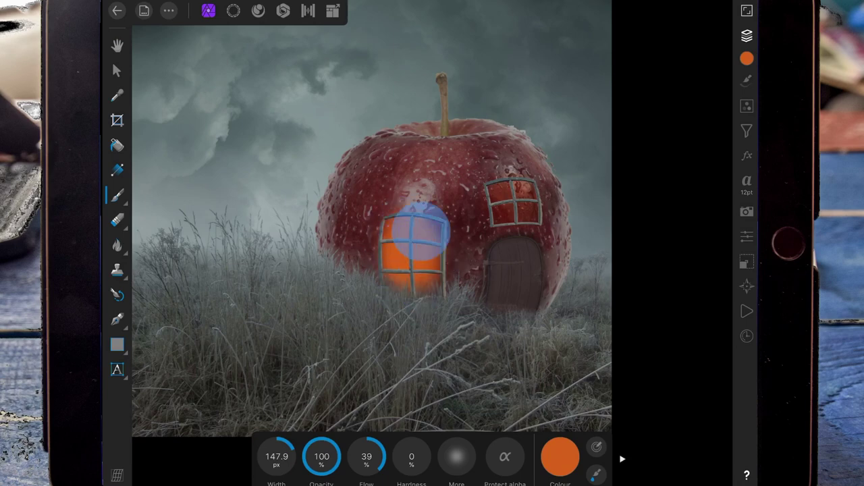
drag(520, 196, 496, 196)
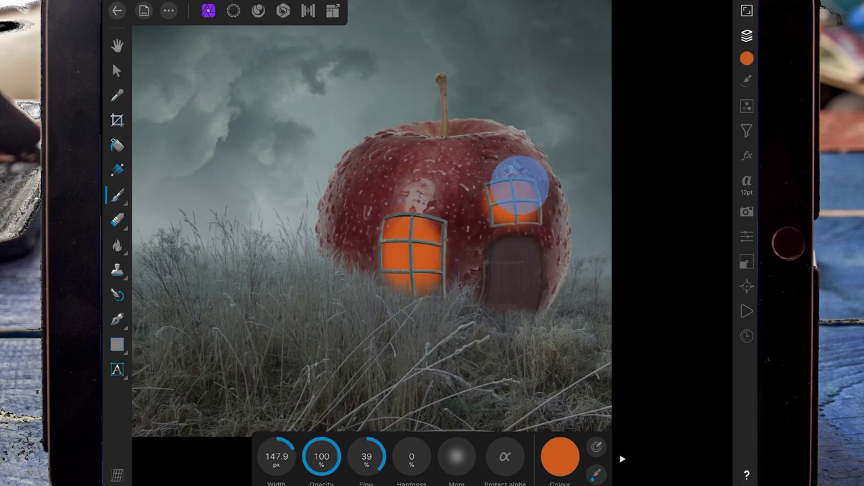
drag(519, 210, 505, 218)
drag(397, 265, 407, 281)
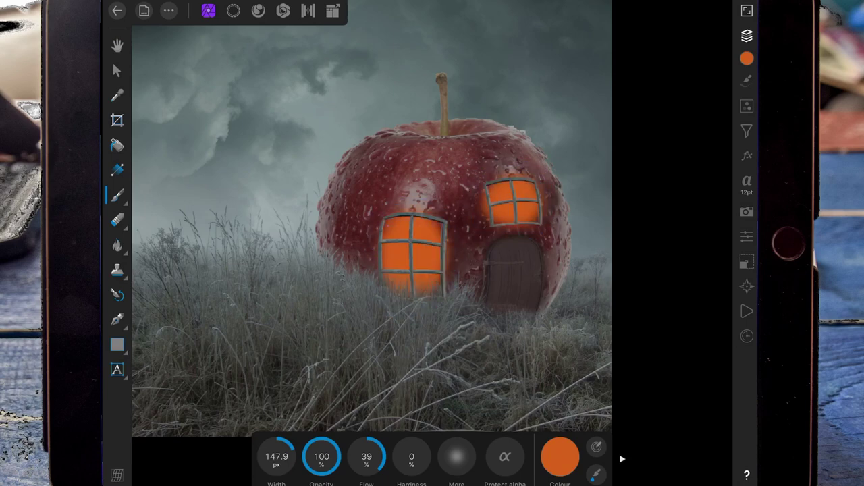
Blend the orange layer in Screen mode at about 41% opacity
click(747, 36)
click(715, 315)
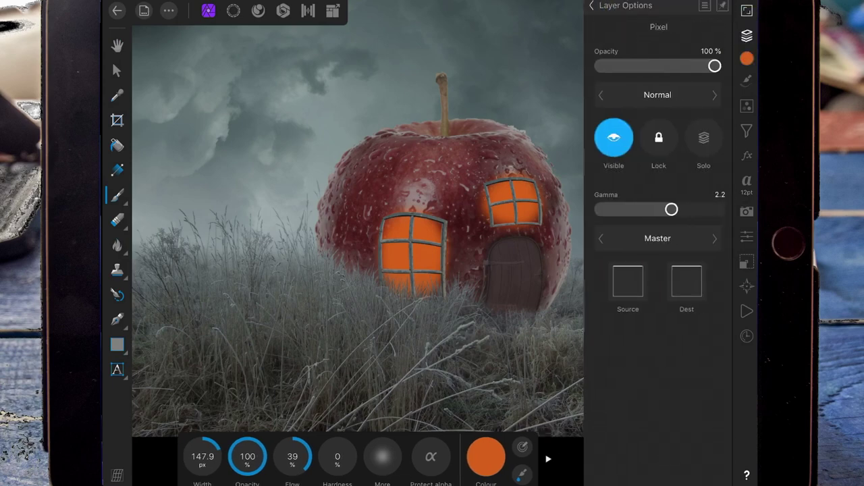
click(656, 95)
drag(520, 276, 572, 97)
click(519, 151)
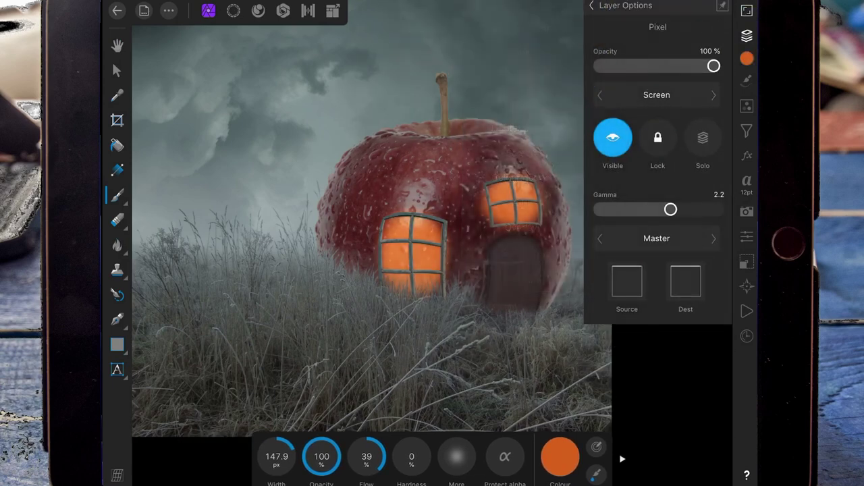
drag(713, 65, 638, 66)
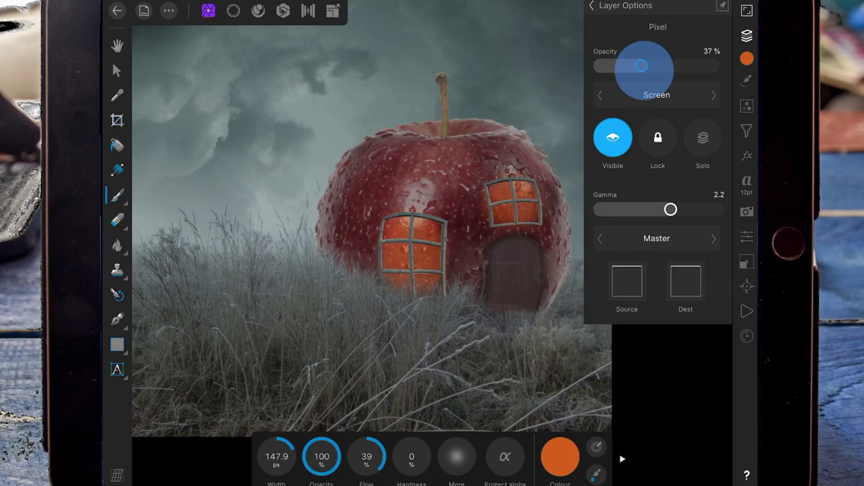
click(591, 6)
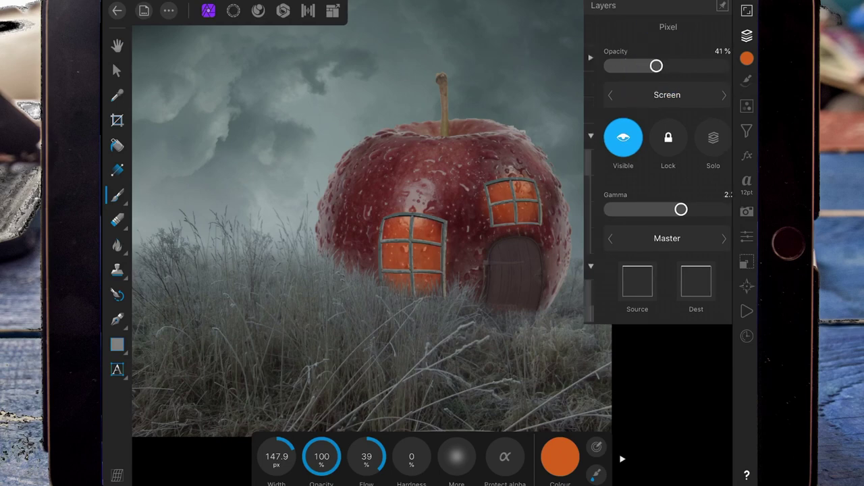
click(486, 456)
Choose a golden yellow brush colour and add a new pixel layer for the yellow glow
drag(539, 361, 530, 376)
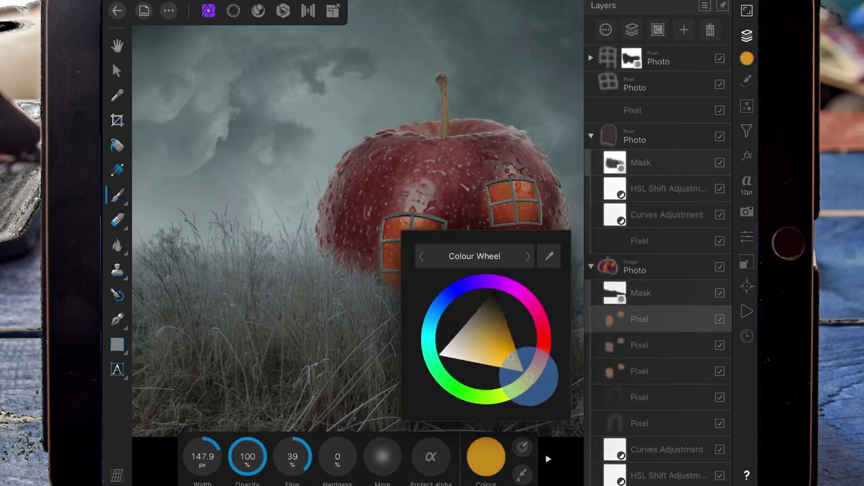
click(499, 348)
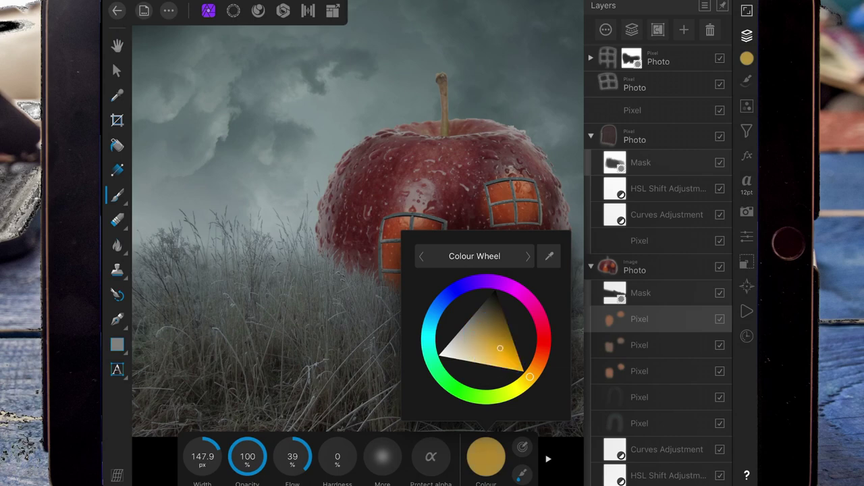
click(486, 457)
click(683, 29)
click(746, 35)
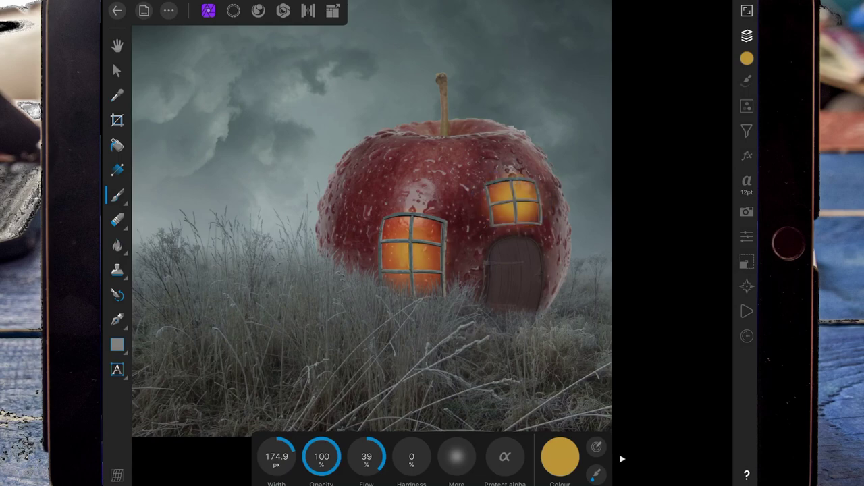
Blend the yellow glow layer in Screen mode at about 50% opacity
click(747, 35)
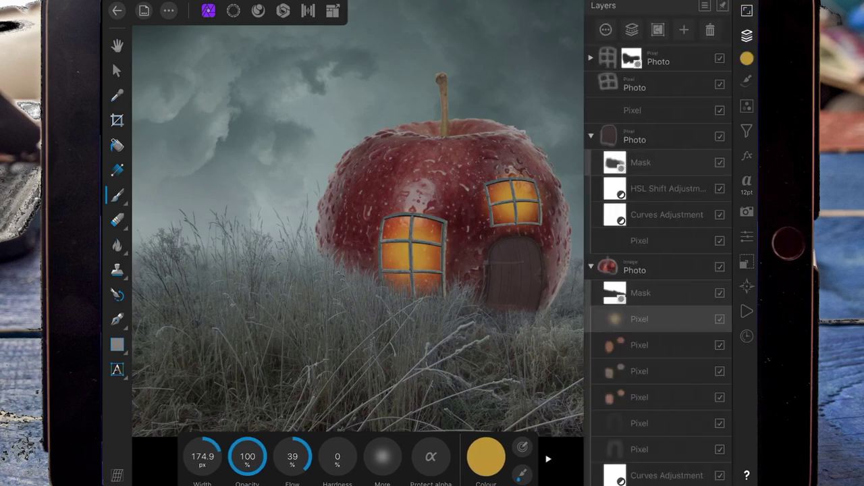
click(719, 137)
click(656, 94)
click(577, 142)
drag(520, 219, 520, 149)
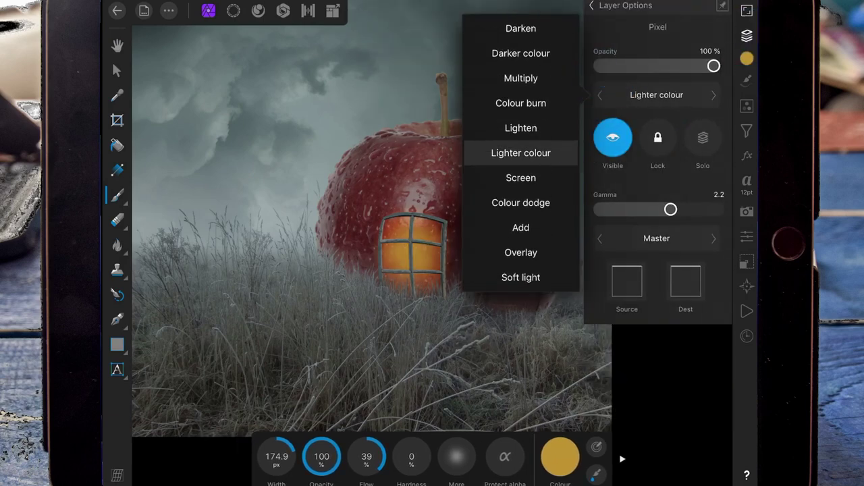
click(521, 173)
mouse_move(713, 65)
mouse_down()
mouse_move(637, 66)
mouse_move(657, 65)
mouse_up()
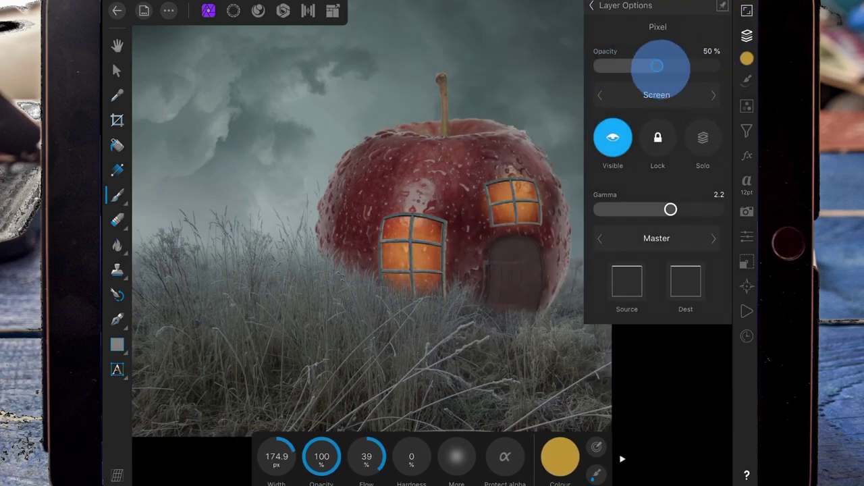
click(591, 6)
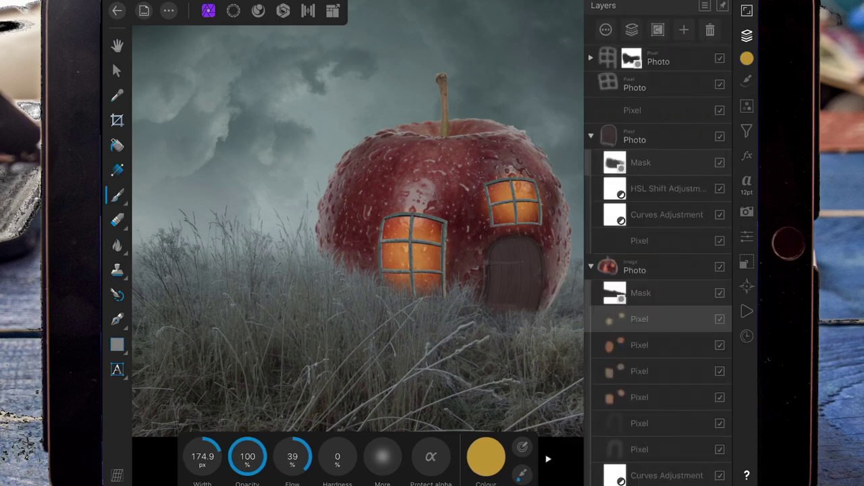
click(747, 35)
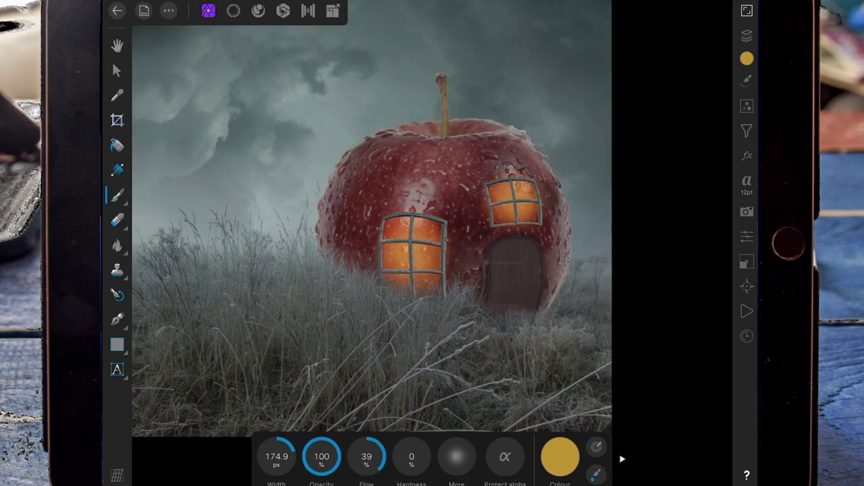
click(169, 10)
Place the cracked texture image and move its layer to the top of the stack
click(193, 112)
click(336, 73)
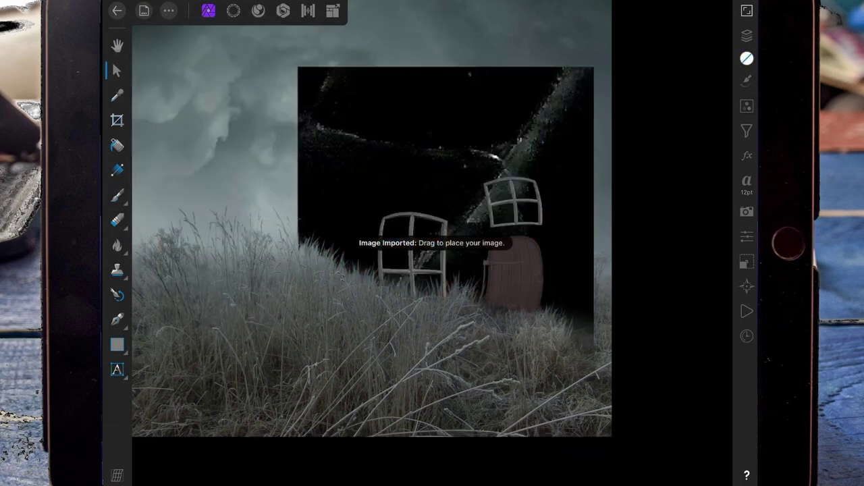
click(746, 35)
click(664, 315)
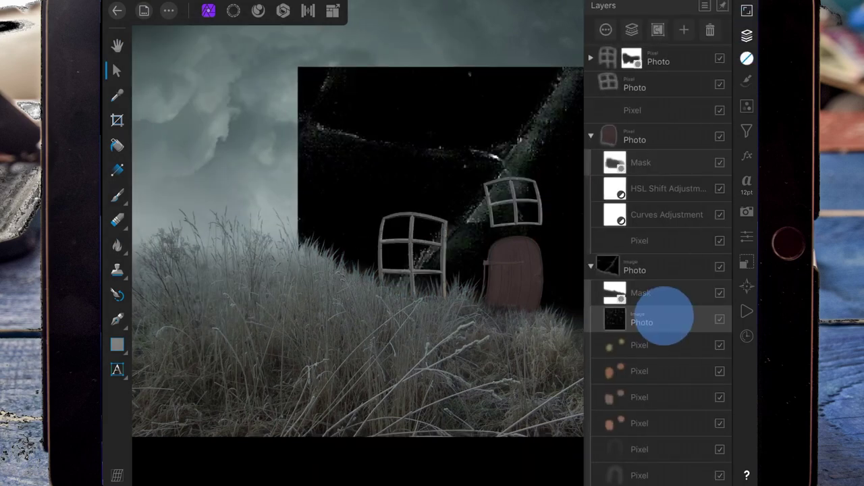
drag(661, 315, 665, 51)
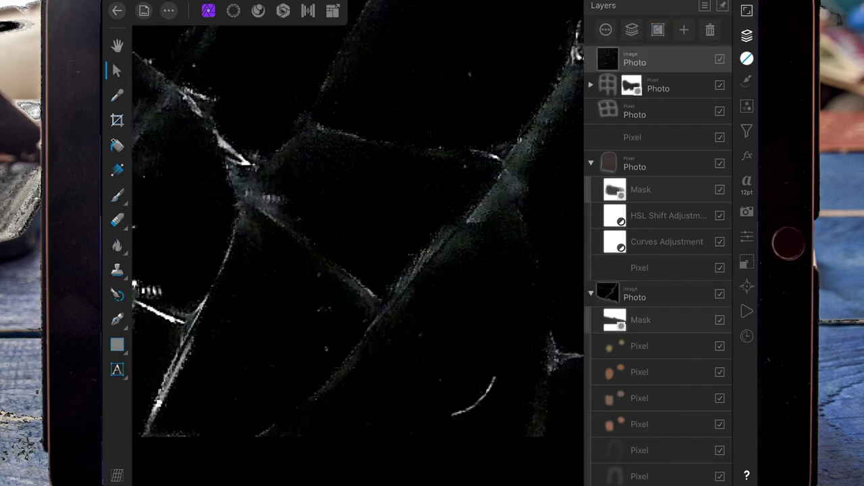
click(746, 35)
Shrink the crack texture to a small square and position it over the left window area
scroll(412, 236, down, 5)
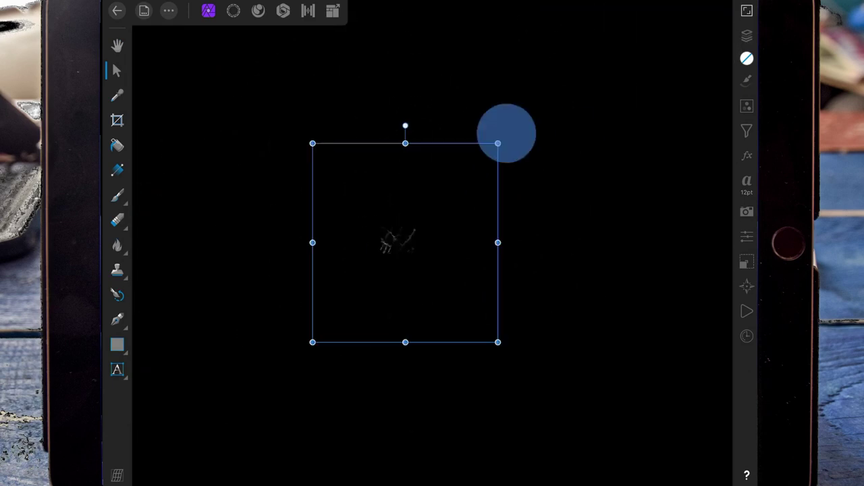
drag(506, 131, 361, 272)
key(ctrl+z)
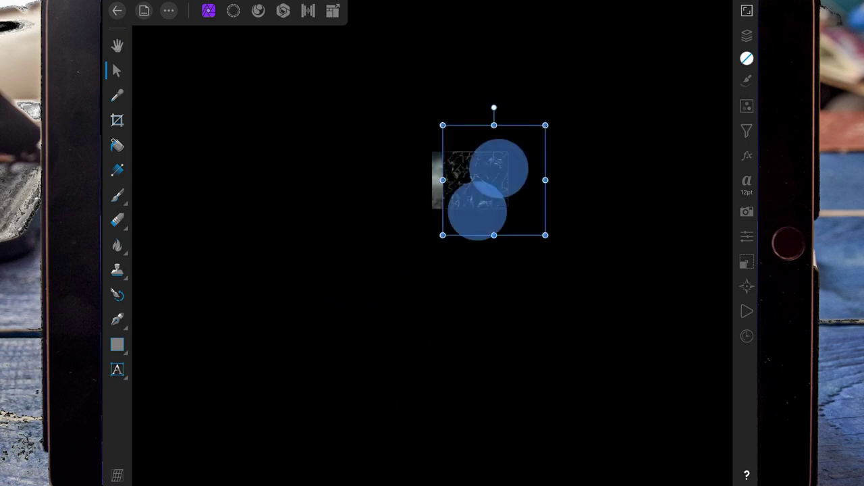
scroll(488, 187, up, 5)
drag(682, 39, 449, 255)
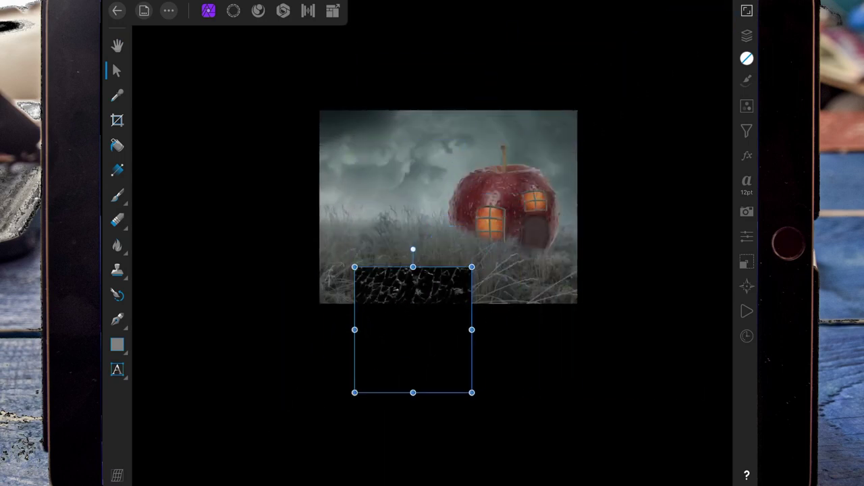
drag(422, 297, 515, 196)
mouse_move(562, 165)
mouse_down()
mouse_move(511, 218)
mouse_move(496, 204)
mouse_up()
scroll(481, 265, up, 5)
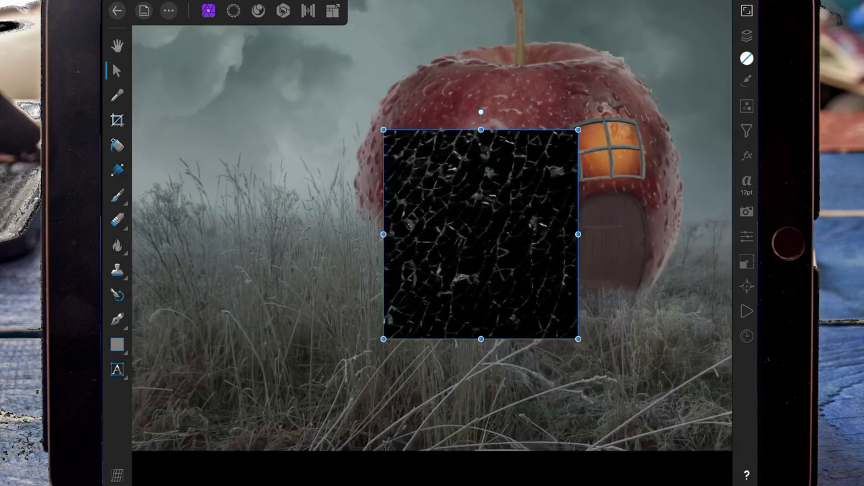
click(747, 35)
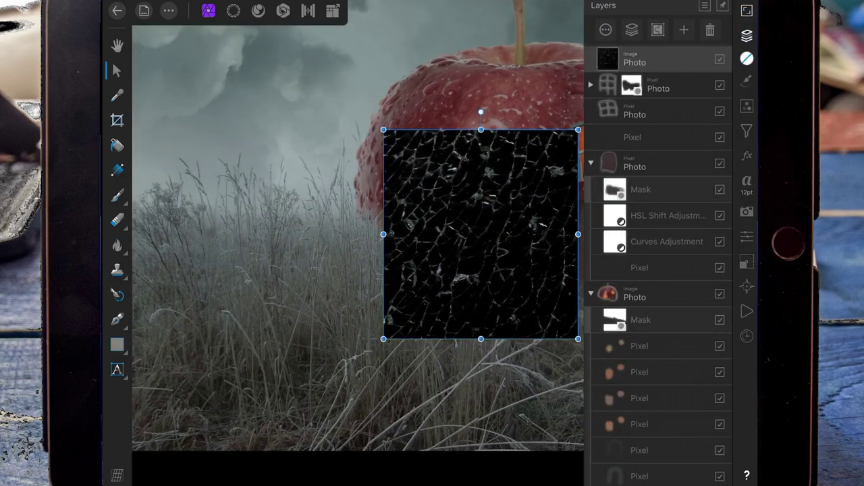
Set the crack texture layer's blend mode to Screen
click(605, 29)
click(657, 94)
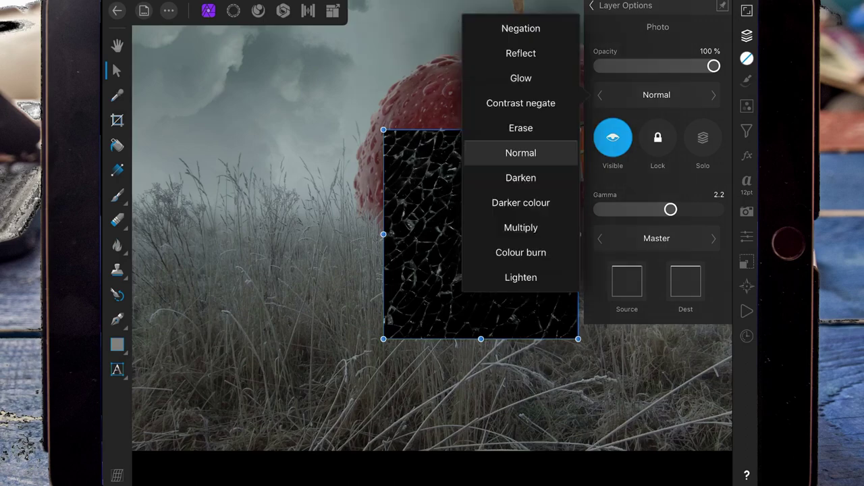
drag(520, 270, 520, 135)
click(520, 153)
click(521, 177)
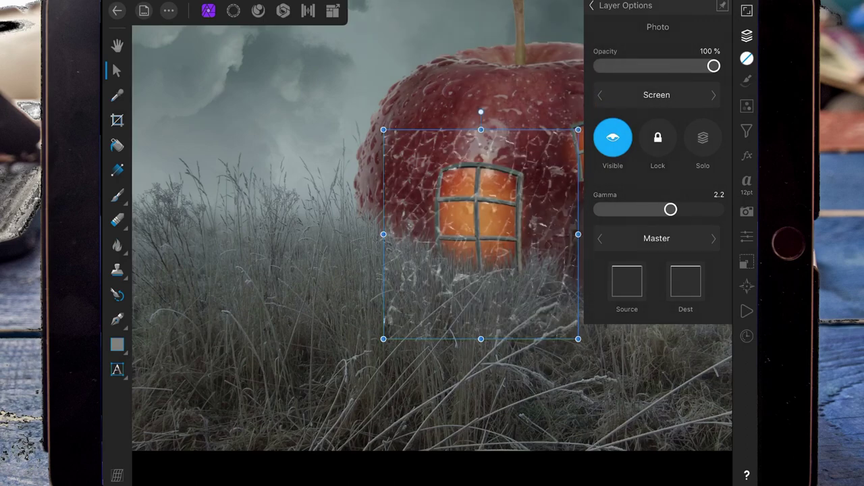
Resize the crack texture and move it onto the left window
mouse_move(577, 339)
mouse_down()
mouse_move(492, 228)
mouse_move(486, 239)
mouse_up()
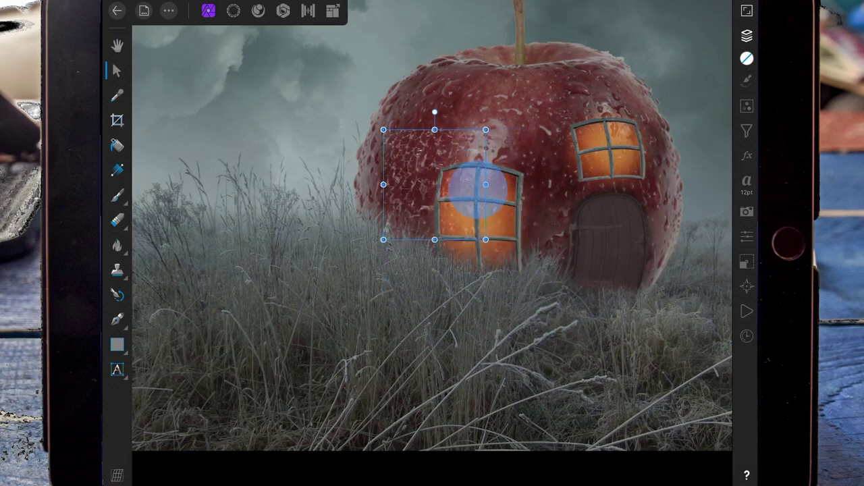
drag(480, 187, 499, 187)
key(ctrl+z)
mouse_move(434, 185)
mouse_down()
mouse_move(471, 216)
mouse_move(492, 199)
mouse_up()
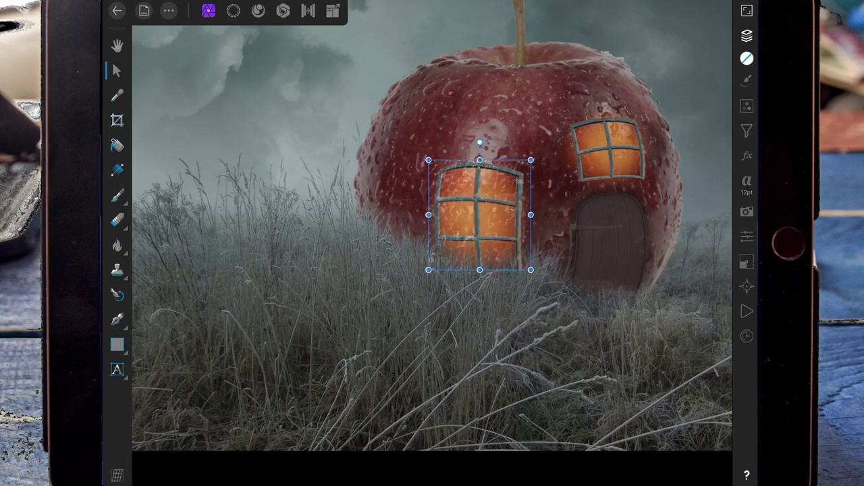
Duplicate the crack texture, then scale and align the copy over the smaller right window
click(482, 227)
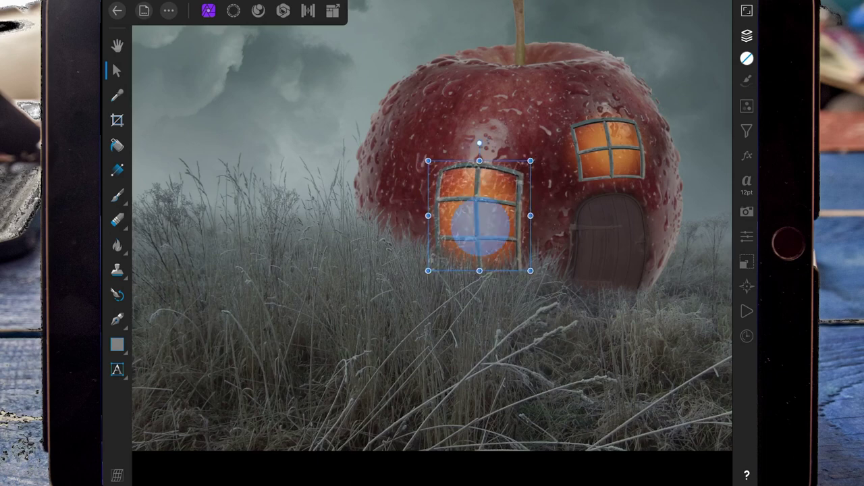
click(425, 203)
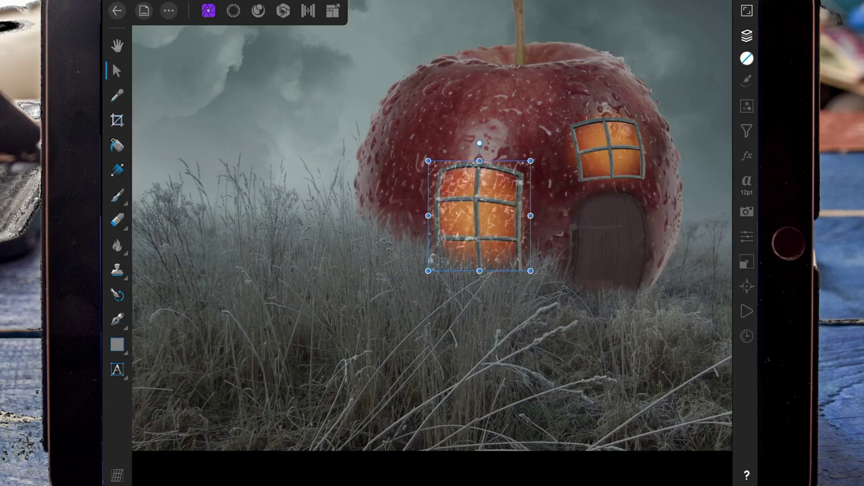
drag(478, 199, 610, 149)
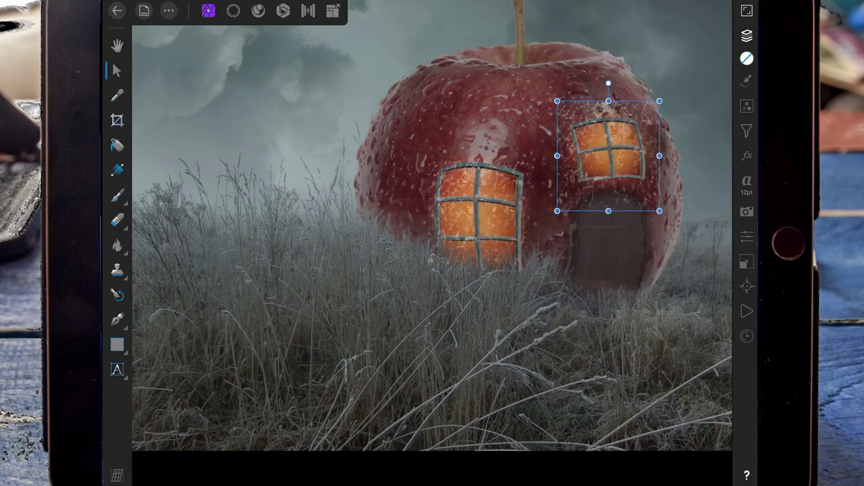
drag(658, 100, 632, 130)
drag(594, 170, 606, 151)
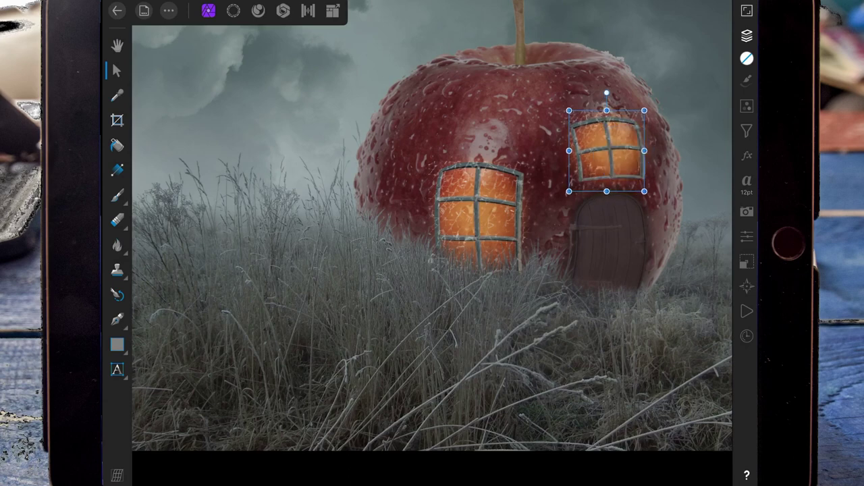
click(747, 35)
click(635, 5)
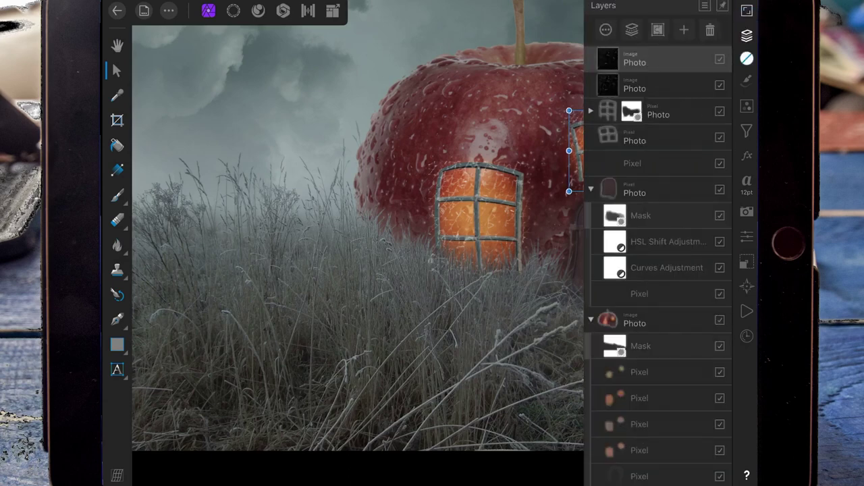
Drag both crack Photo layers into the apple Photo group, just below its Mask
click(591, 319)
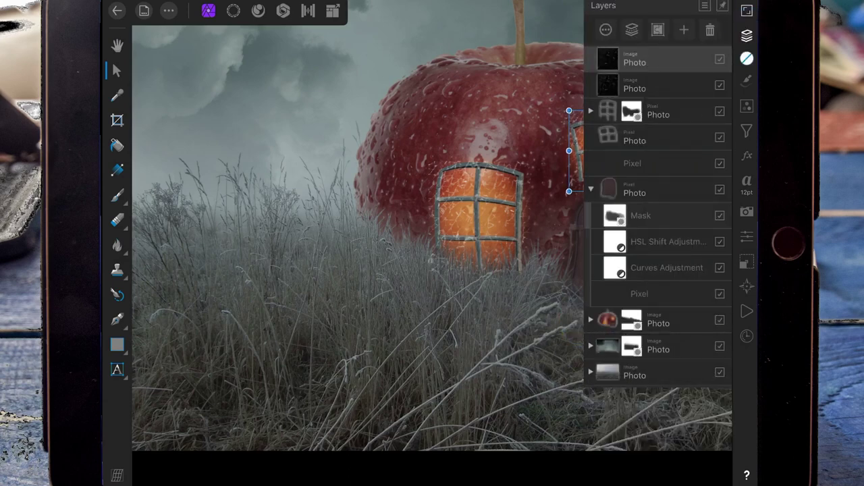
drag(671, 53, 655, 299)
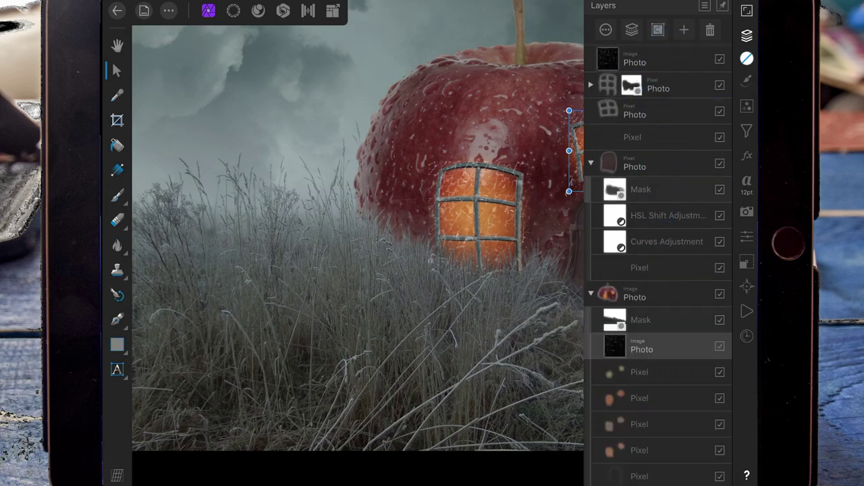
click(659, 62)
drag(660, 62, 656, 263)
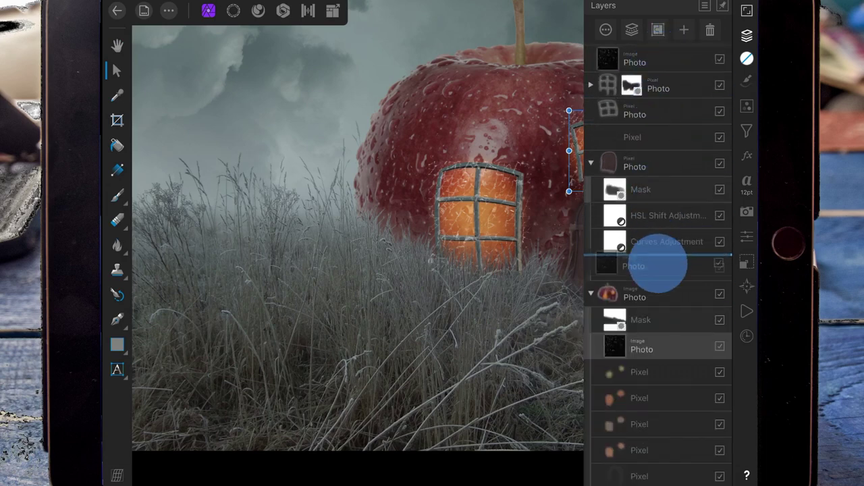
click(747, 35)
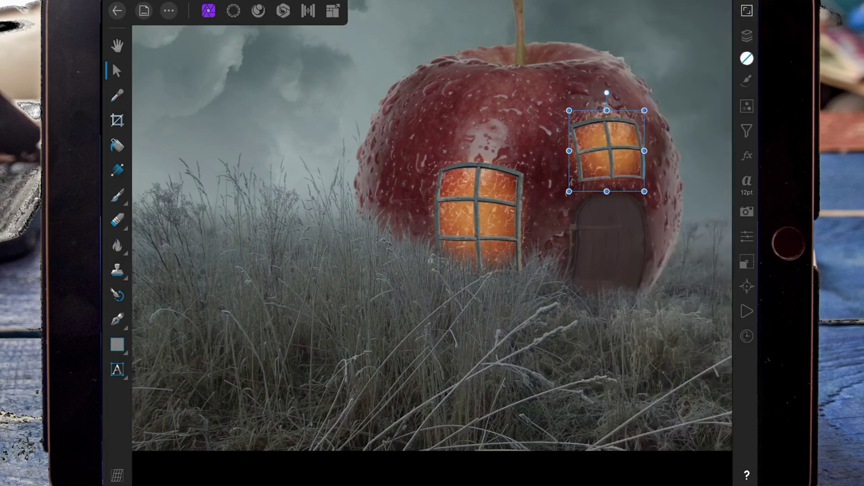
click(746, 36)
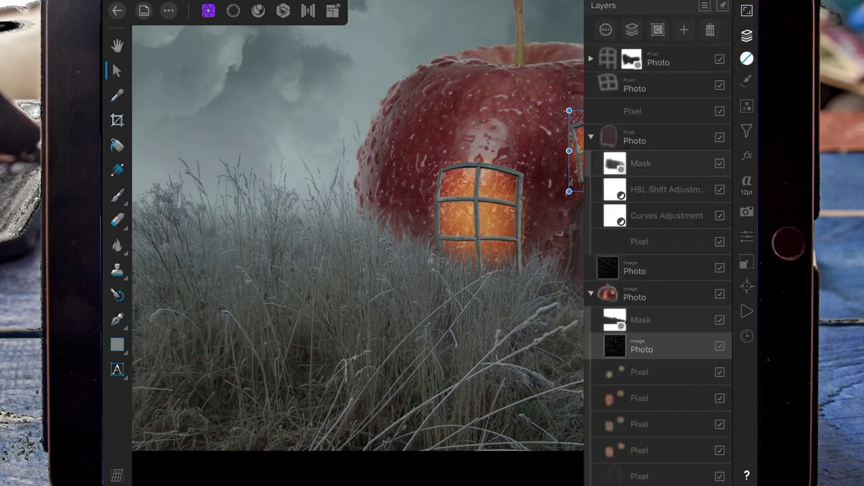
drag(655, 271, 651, 319)
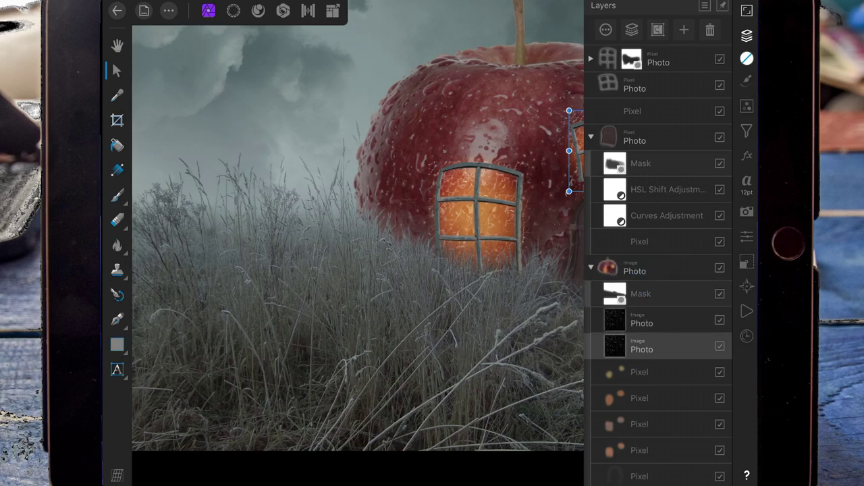
Select the left window's crack layer and choose the Erase Brush at 47.4 px width
click(641, 321)
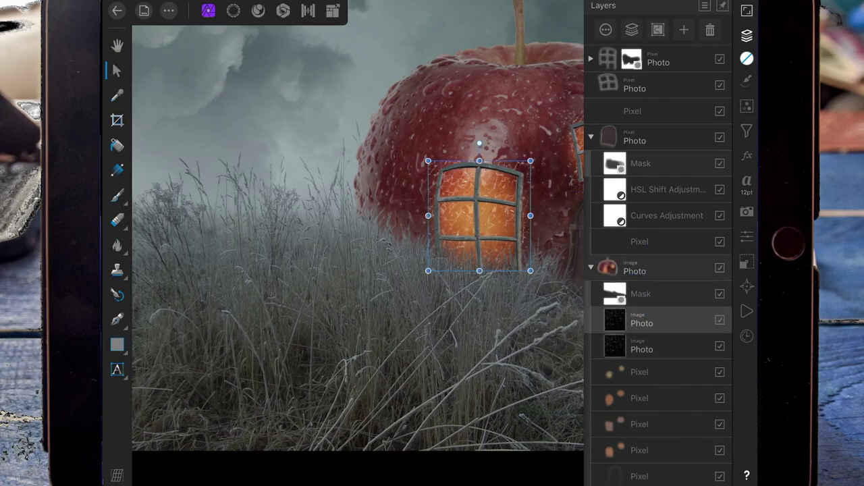
click(116, 221)
drag(254, 456, 236, 456)
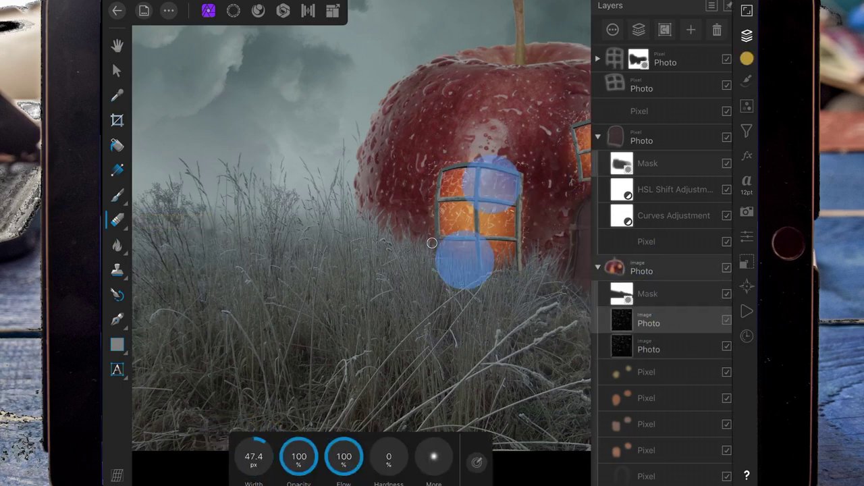
Erase crack texture spilling past the left window's top and right edges
scroll(479, 219, up, 5)
mouse_move(363, 115)
mouse_down()
mouse_move(390, 118)
mouse_move(356, 192)
mouse_up()
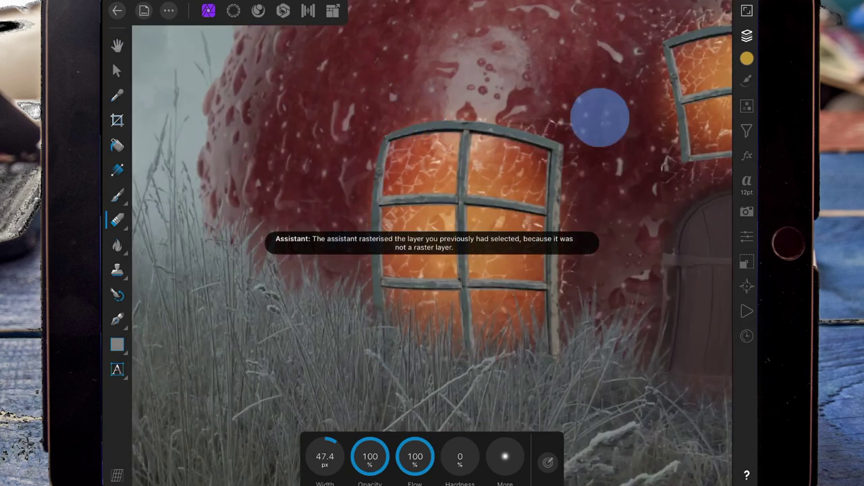
mouse_move(599, 117)
mouse_down()
mouse_move(531, 119)
mouse_move(544, 122)
mouse_up()
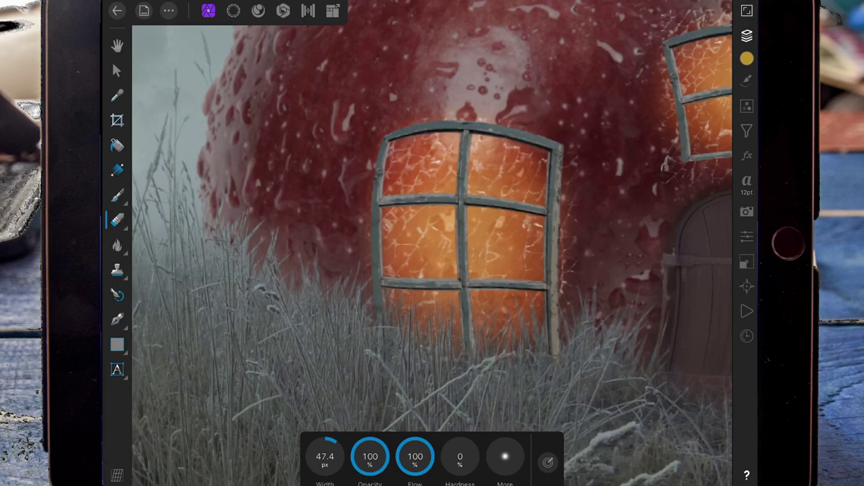
drag(579, 173, 578, 152)
mouse_move(575, 222)
mouse_down()
mouse_move(569, 268)
mouse_move(568, 260)
mouse_up()
click(580, 164)
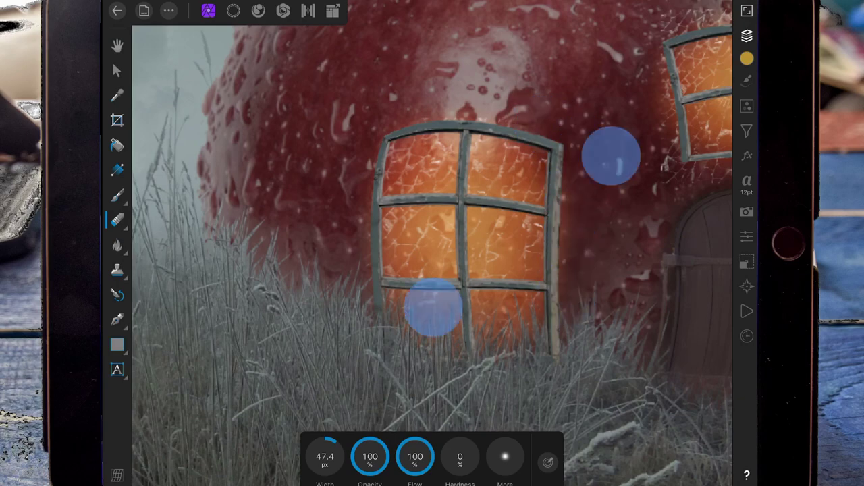
scroll(523, 231, down, 5)
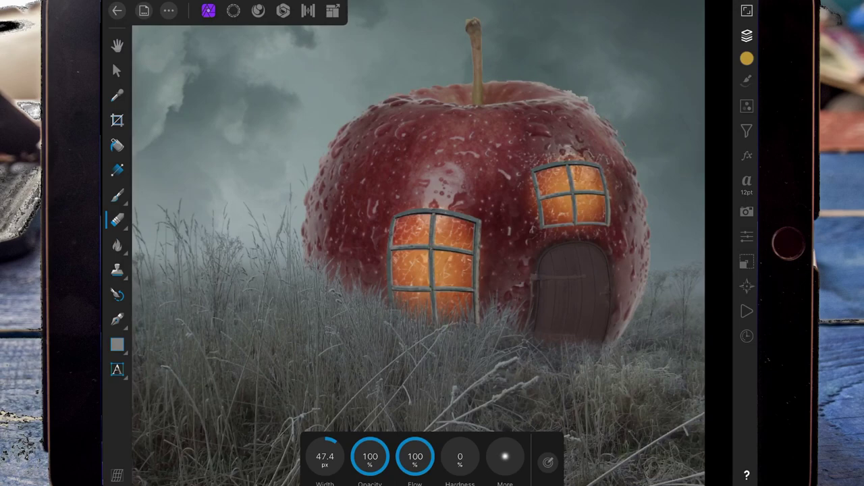
Erase the overspill crack texture around the right window's edges
click(747, 35)
click(747, 35)
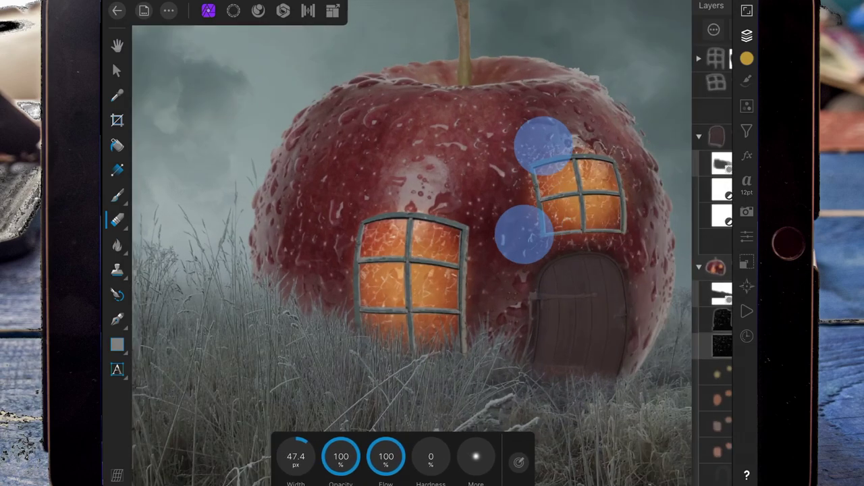
scroll(533, 189, up, 5)
click(471, 113)
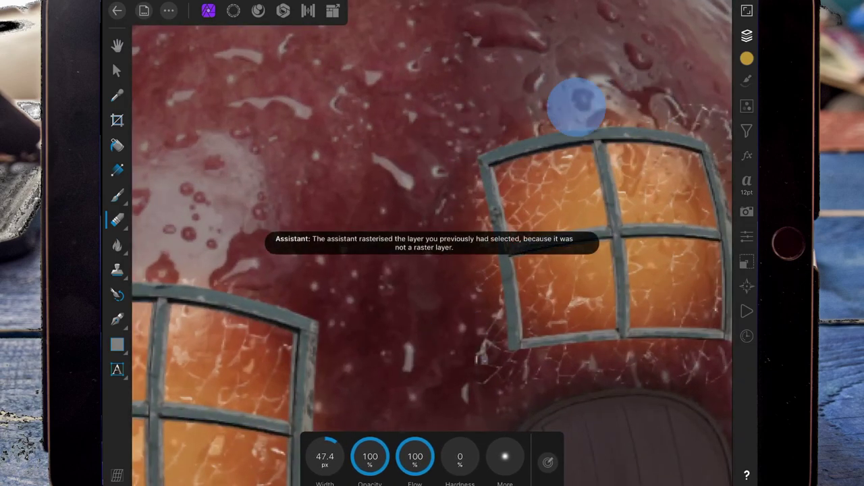
mouse_move(449, 177)
mouse_down()
mouse_move(482, 222)
mouse_move(487, 364)
mouse_move(603, 353)
mouse_move(673, 360)
mouse_up()
scroll(432, 243, down, 5)
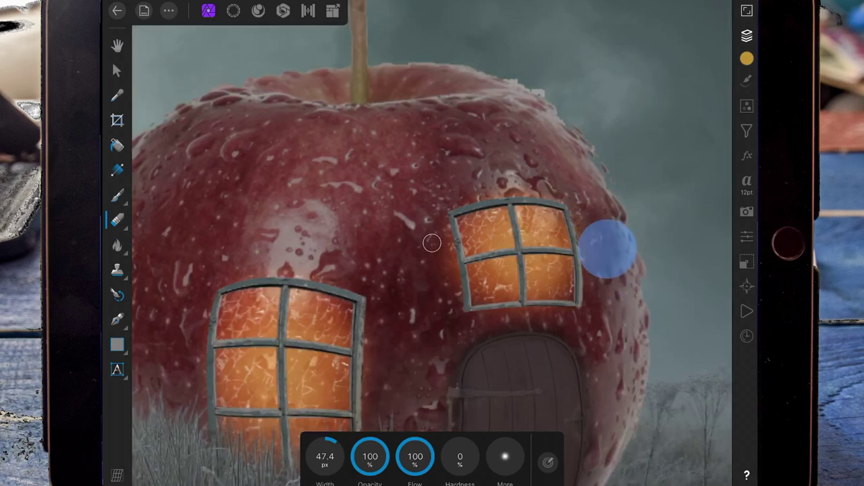
mouse_move(607, 245)
mouse_down()
mouse_move(583, 207)
mouse_move(595, 299)
mouse_up()
click(542, 183)
click(435, 204)
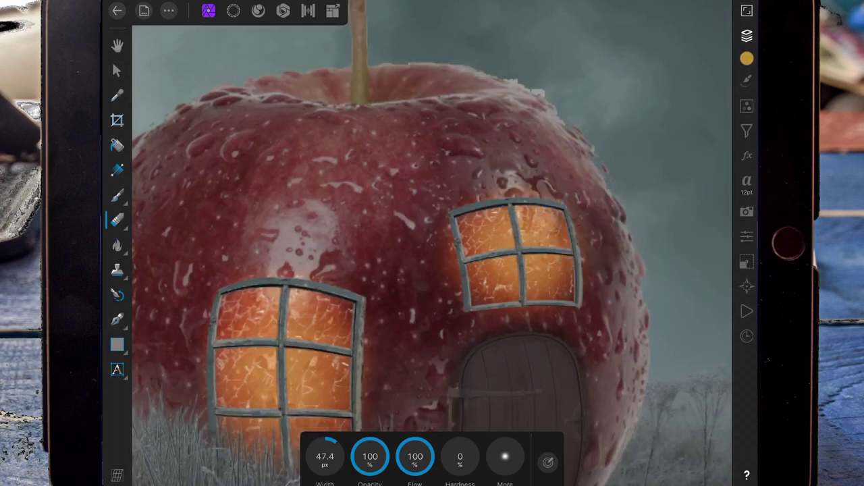
scroll(518, 286, down, 3)
scroll(512, 203, down, 2)
scroll(508, 202, down, 2)
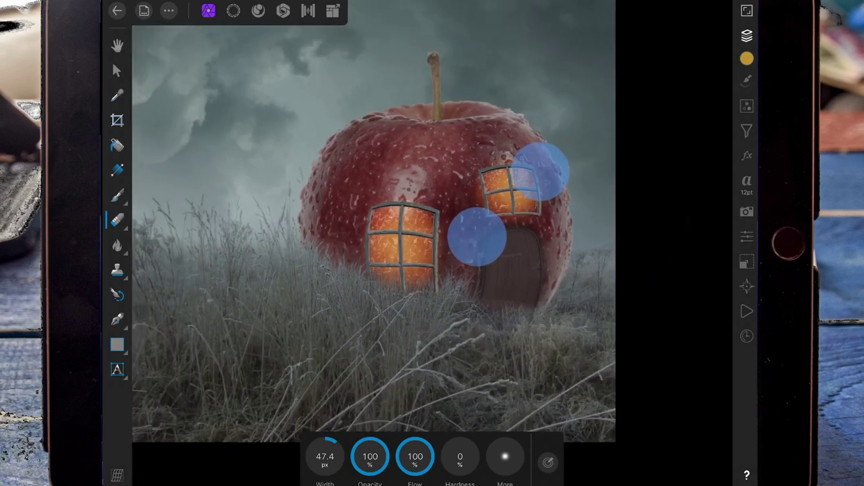
scroll(473, 229, down, 1)
click(747, 35)
Lower the two crack texture layers to 50% and 53% opacity
click(642, 323)
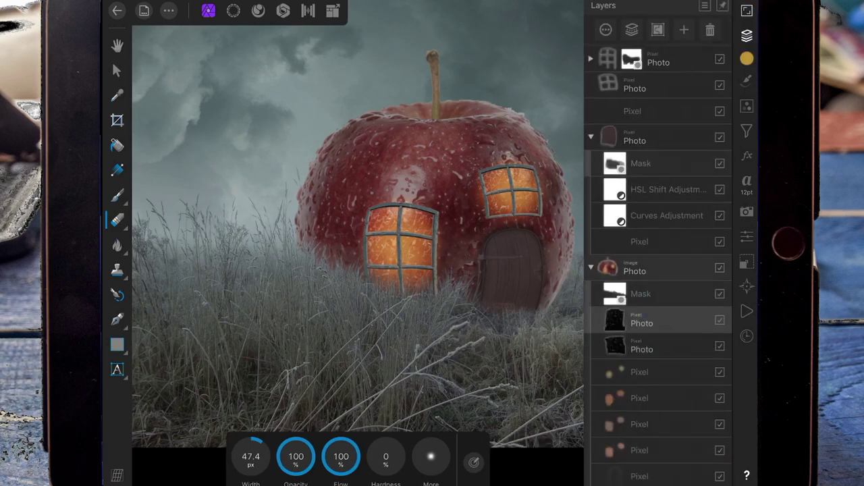
mouse_move(712, 65)
mouse_down()
mouse_move(646, 63)
mouse_move(657, 66)
mouse_up()
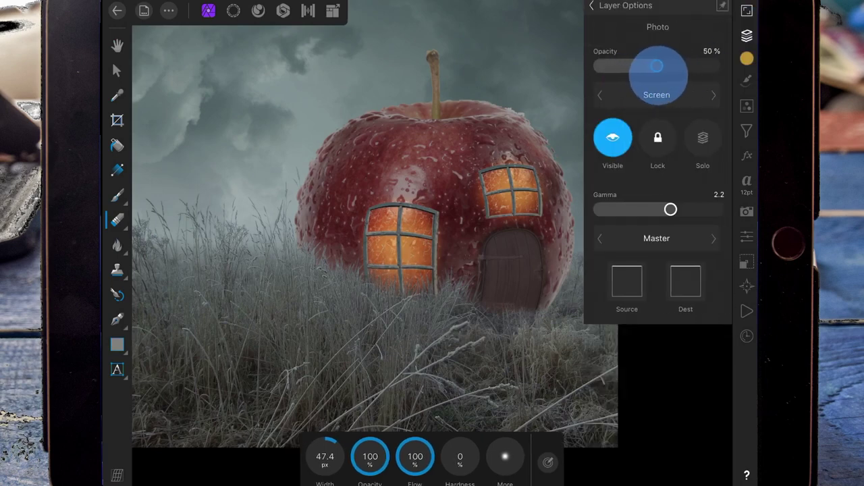
click(592, 5)
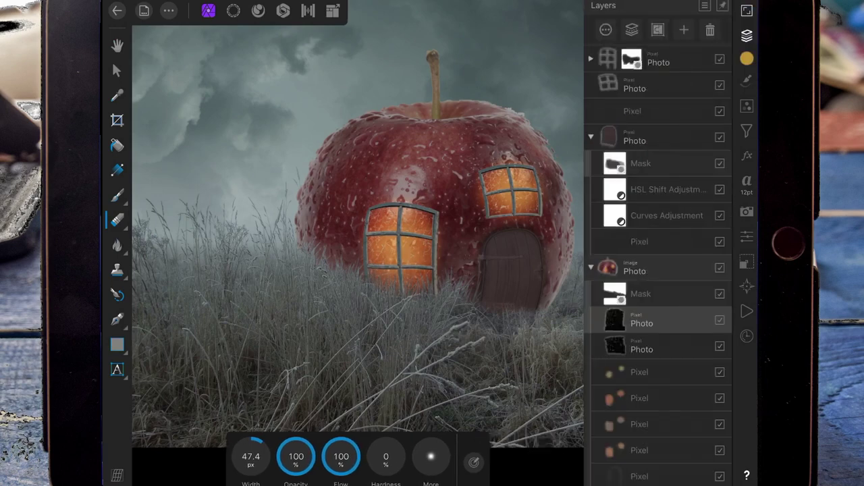
click(641, 349)
mouse_move(716, 65)
mouse_down()
mouse_move(637, 64)
mouse_move(660, 65)
mouse_up()
click(592, 6)
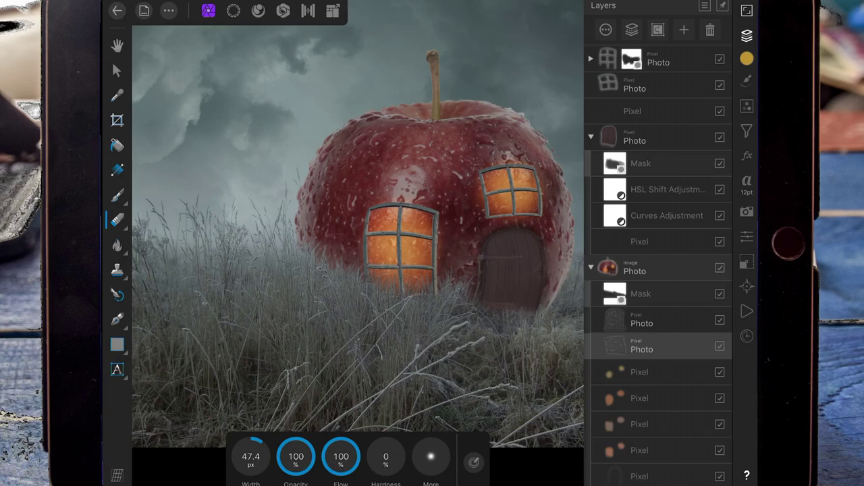
click(746, 35)
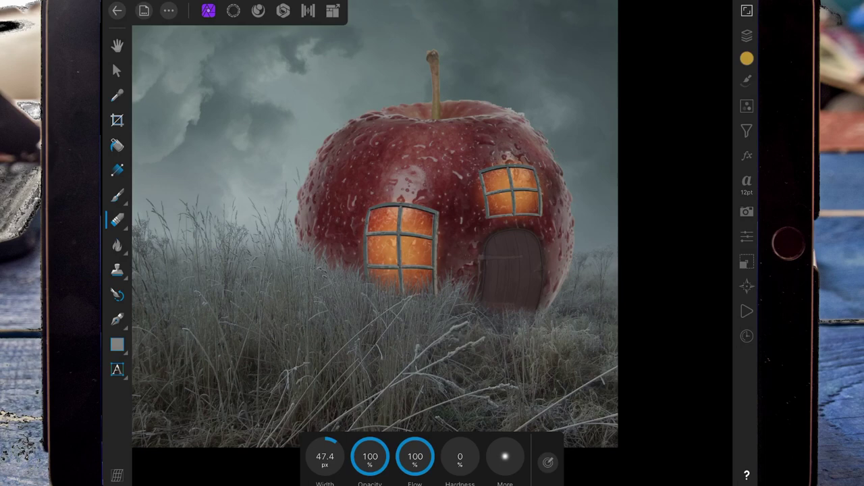
click(747, 35)
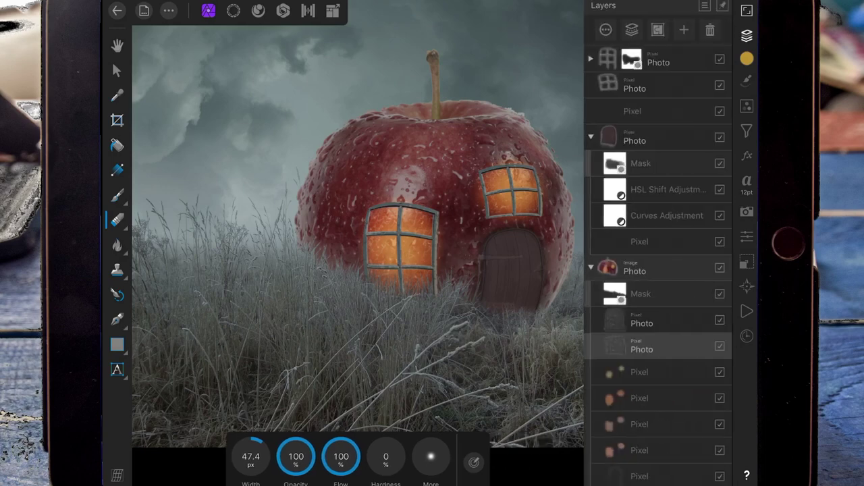
Add a new blank pixel layer between the two crack texture layers
click(684, 29)
click(746, 35)
click(746, 35)
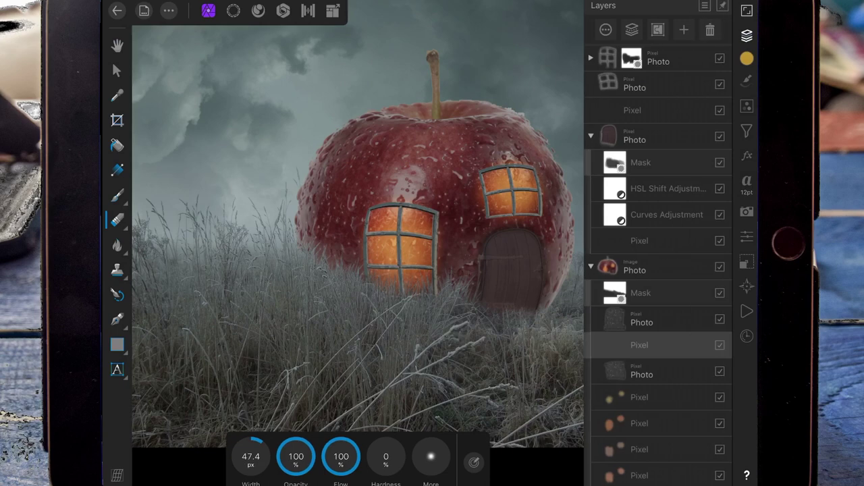
click(746, 35)
click(117, 195)
Set the paint colour to black and shrink the brush width to 32.6 px
click(561, 456)
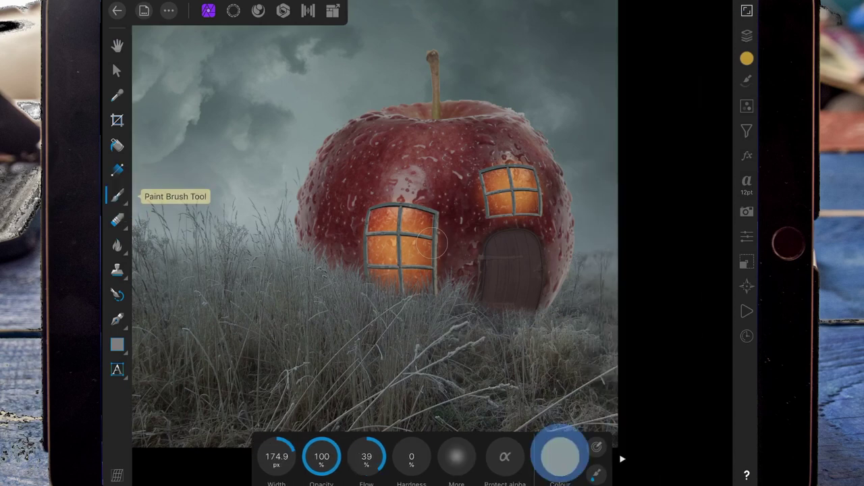
click(560, 456)
scroll(432, 243, up, 5)
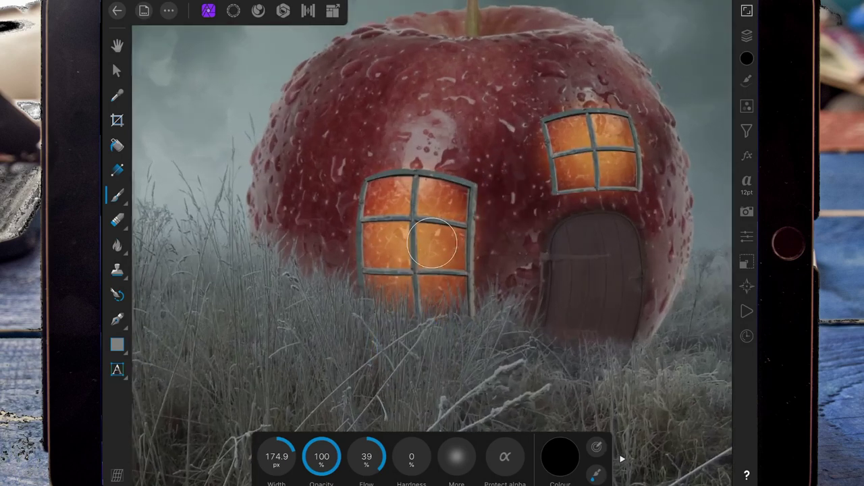
drag(277, 457, 222, 456)
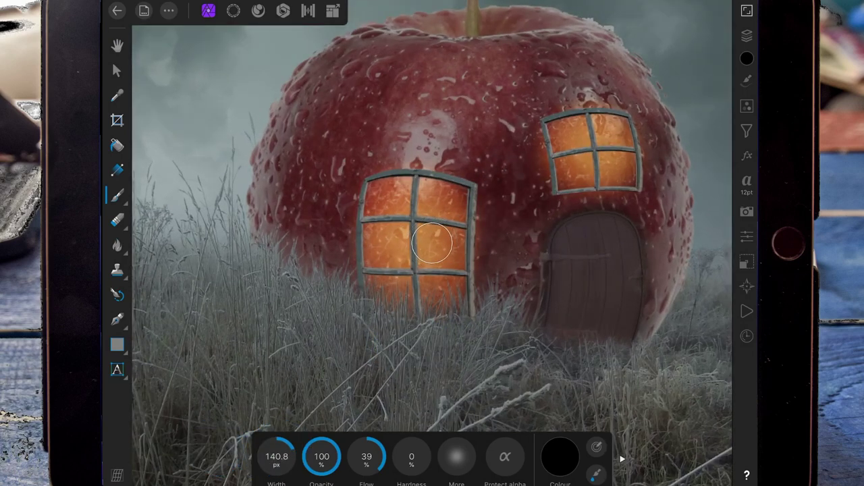
drag(276, 456, 141, 428)
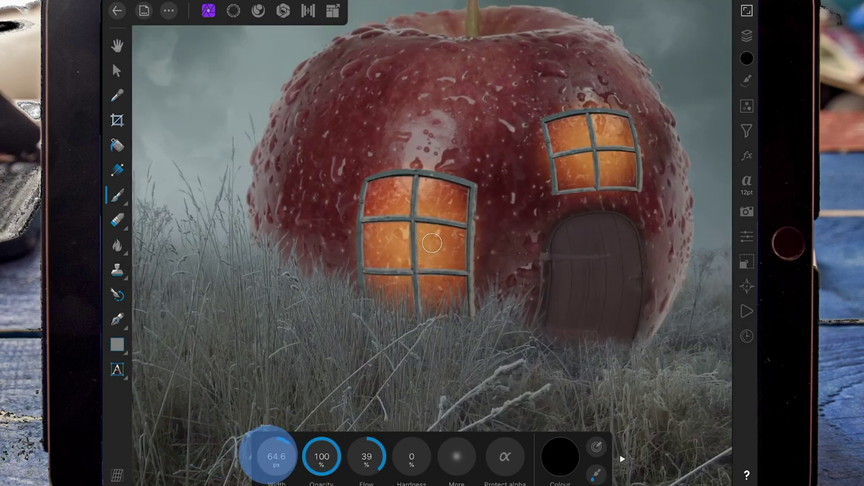
Paint dark shadows along the frames of the left and right windows
drag(362, 183, 358, 263)
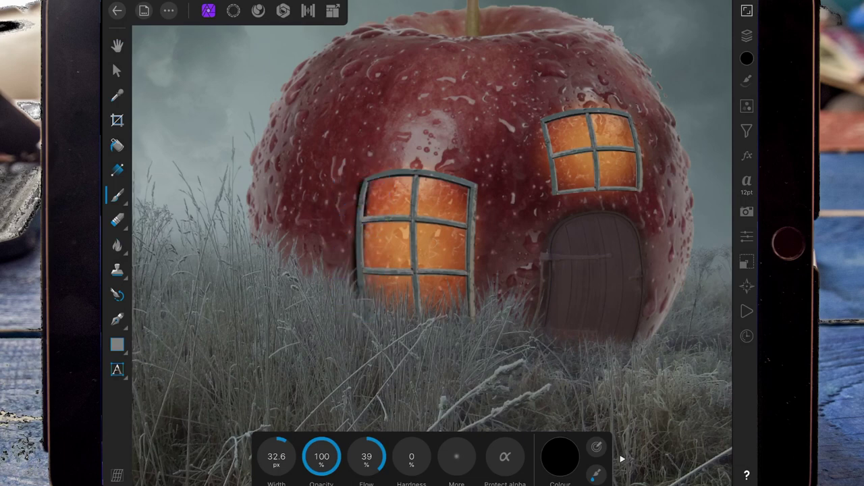
drag(362, 186, 355, 300)
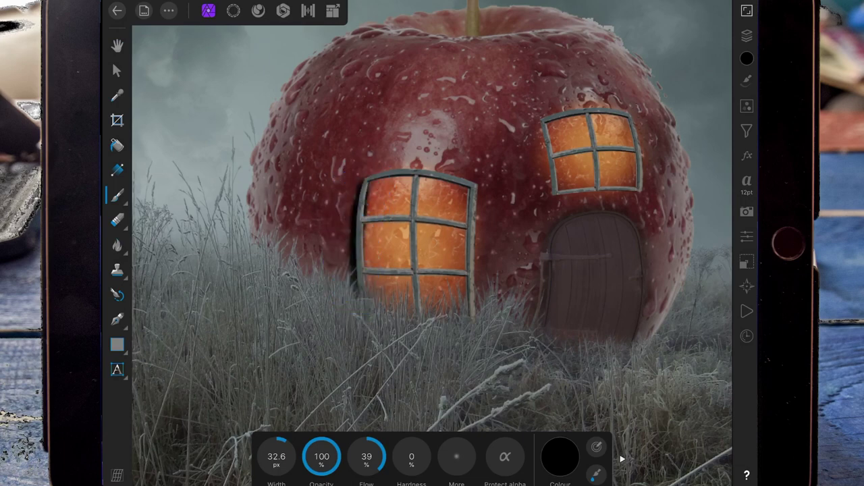
mouse_move(363, 175)
mouse_down()
mouse_move(394, 159)
mouse_move(457, 169)
mouse_move(481, 193)
mouse_move(474, 247)
mouse_move(480, 308)
mouse_up()
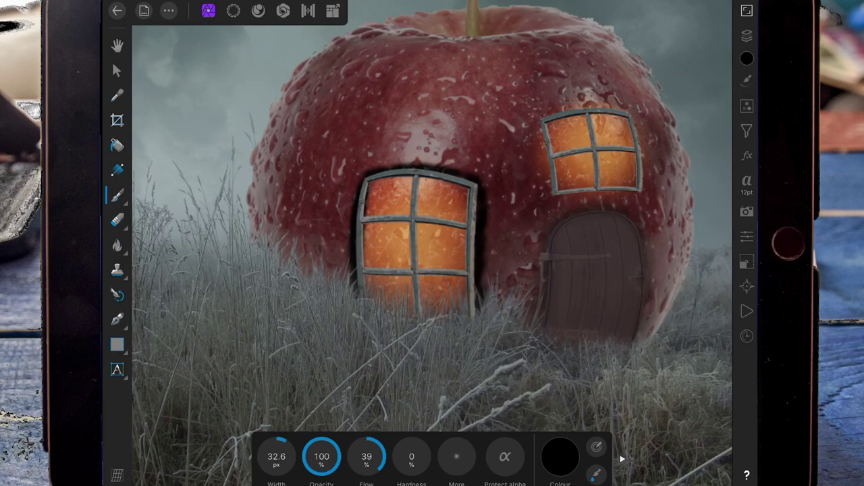
drag(541, 121, 550, 192)
drag(536, 153, 545, 189)
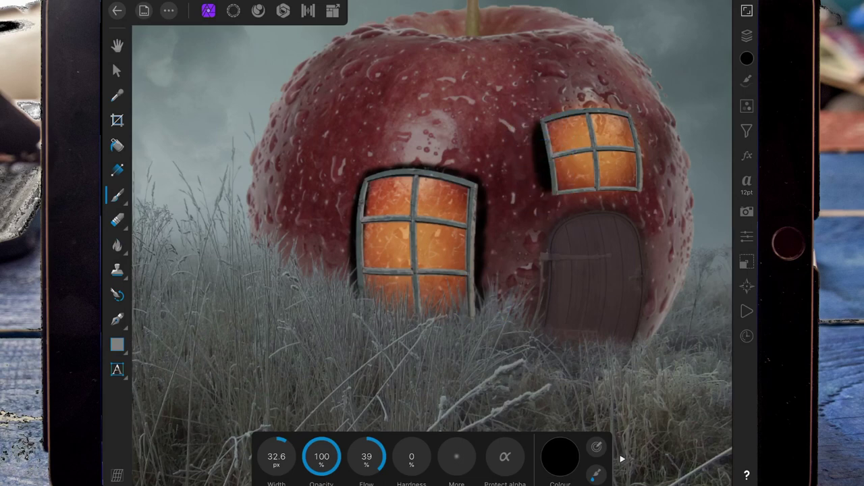
mouse_move(540, 121)
mouse_down()
mouse_move(545, 108)
mouse_move(621, 108)
mouse_move(641, 131)
mouse_move(641, 203)
mouse_up()
mouse_move(561, 195)
mouse_down()
mouse_move(600, 195)
mouse_move(550, 194)
mouse_move(640, 193)
mouse_up()
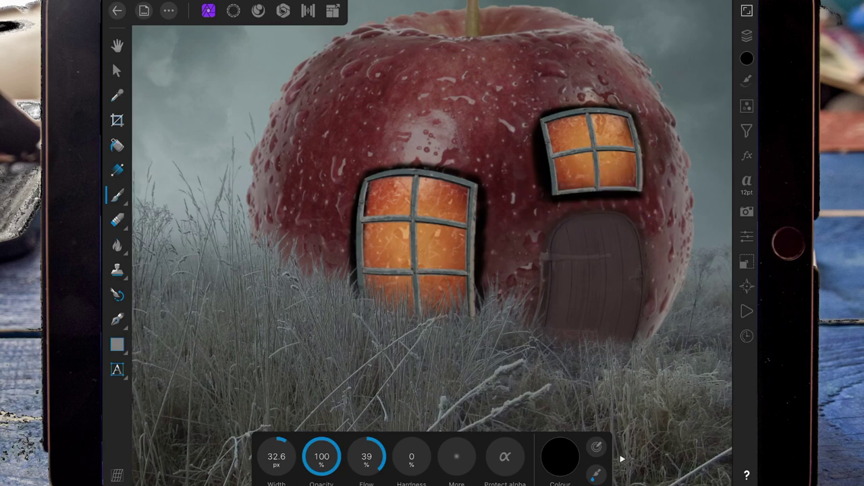
drag(643, 138, 640, 202)
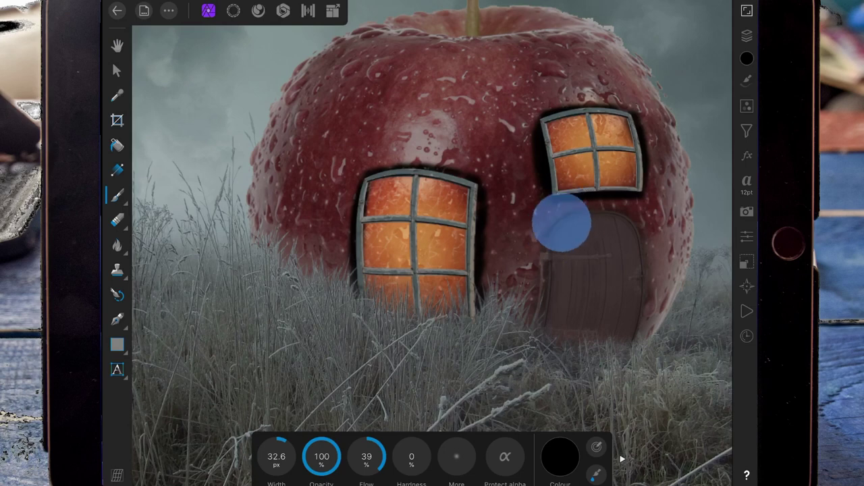
Shade the arched door's left, right and top edges in black
mouse_move(559, 222)
mouse_down()
mouse_move(544, 254)
mouse_move(541, 317)
mouse_up()
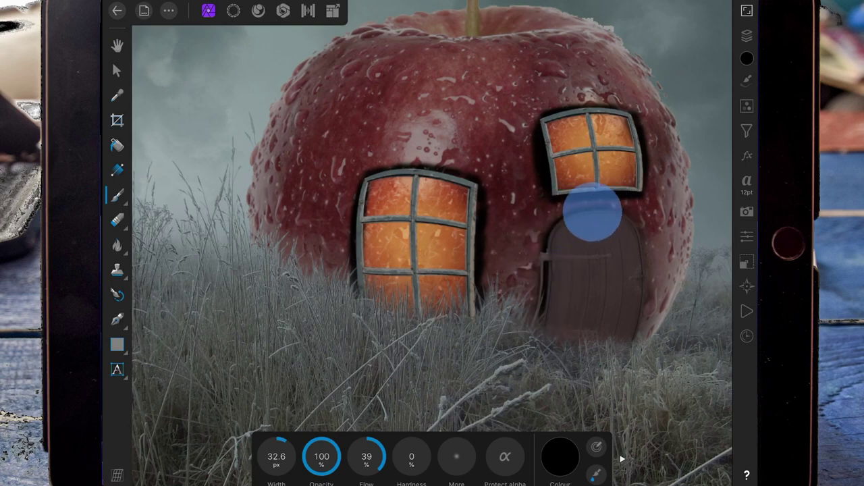
mouse_move(592, 212)
mouse_down()
mouse_move(614, 214)
mouse_move(641, 250)
mouse_move(634, 326)
mouse_move(648, 254)
mouse_up()
click(548, 243)
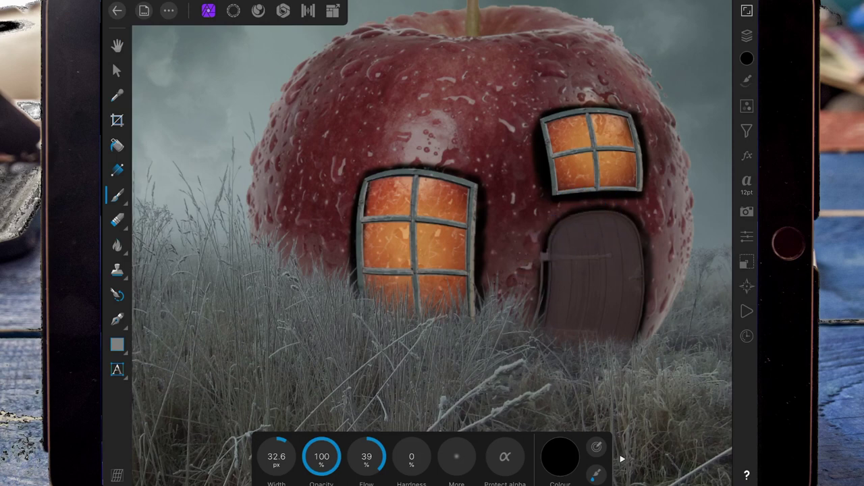
click(746, 35)
click(675, 344)
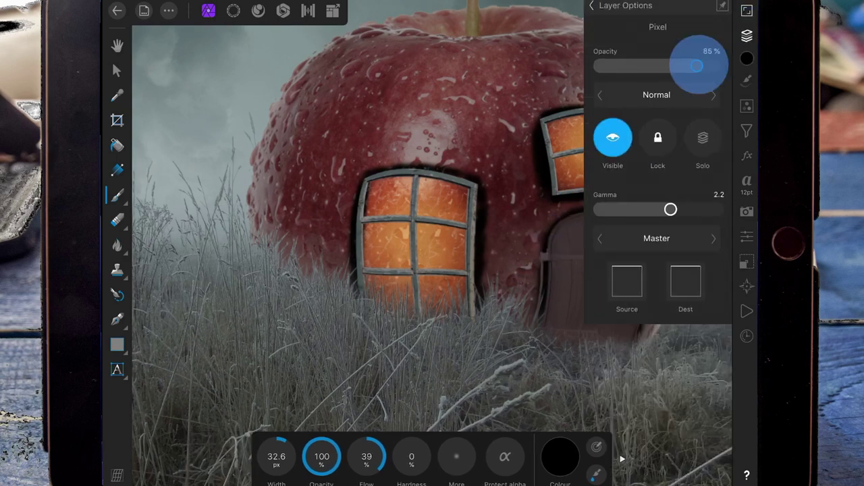
Fade the first shadow layer's opacity and add a new Pixel layer
mouse_move(698, 61)
mouse_down()
mouse_move(626, 64)
mouse_move(651, 65)
mouse_up()
click(591, 6)
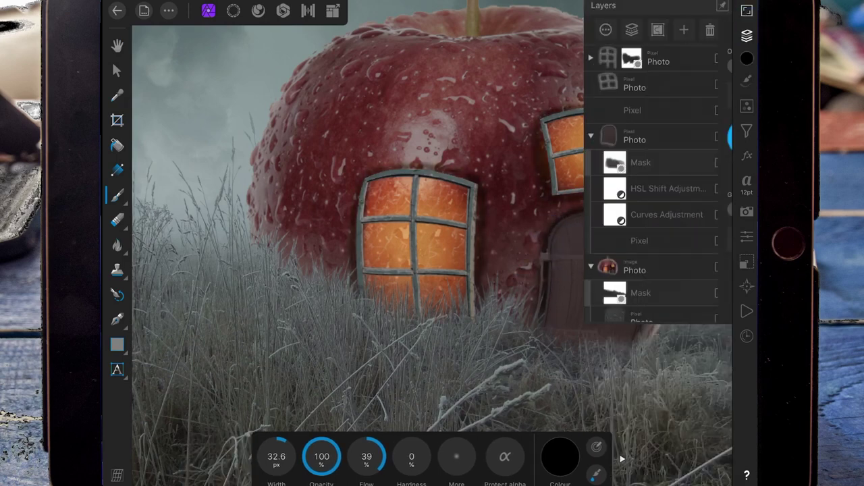
click(617, 31)
click(747, 35)
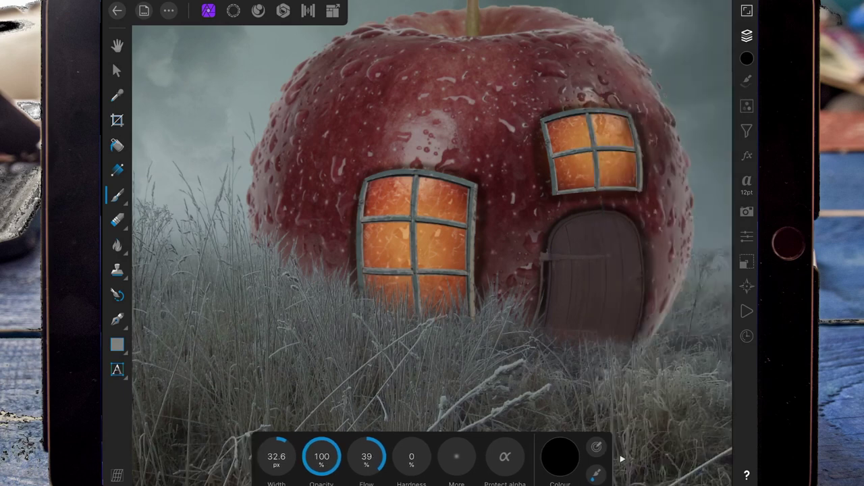
Paint a broad soft shadow around both windows with a 63 px brush
drag(276, 456, 283, 457)
drag(367, 183, 359, 204)
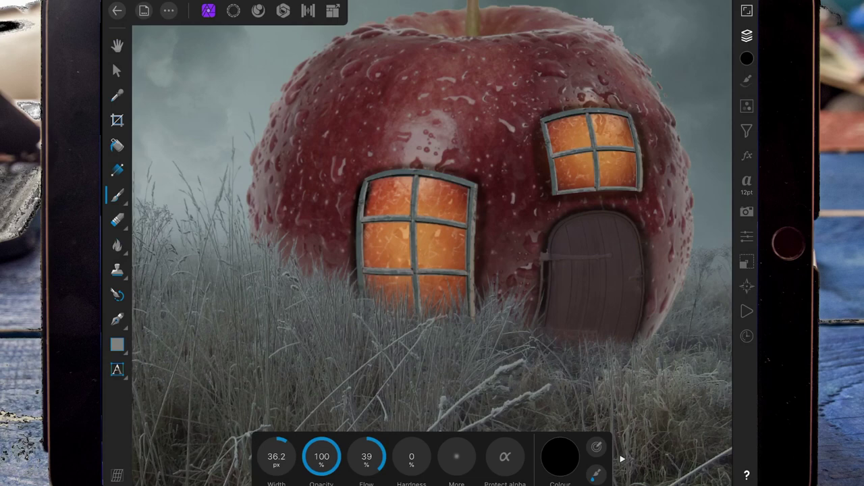
drag(276, 457, 311, 426)
click(356, 194)
click(353, 269)
mouse_move(382, 166)
mouse_down()
mouse_move(420, 162)
mouse_move(484, 185)
mouse_move(481, 287)
mouse_up()
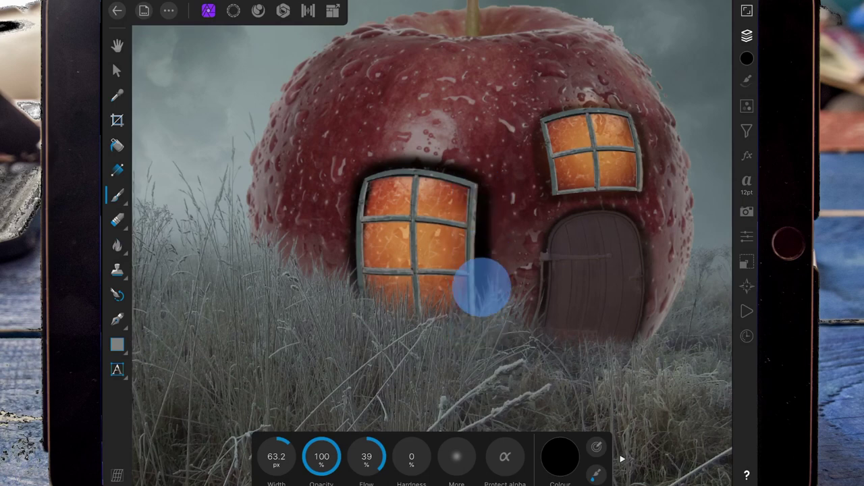
click(535, 125)
mouse_move(543, 111)
mouse_down()
mouse_move(560, 105)
mouse_move(629, 115)
mouse_move(659, 186)
mouse_up()
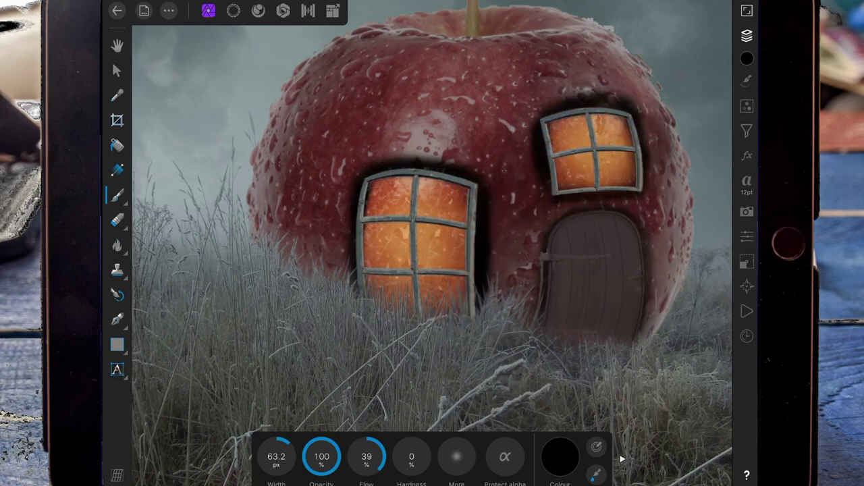
Lower the broad shadow layer's opacity to 26%
click(747, 35)
click(648, 343)
drag(720, 66, 629, 66)
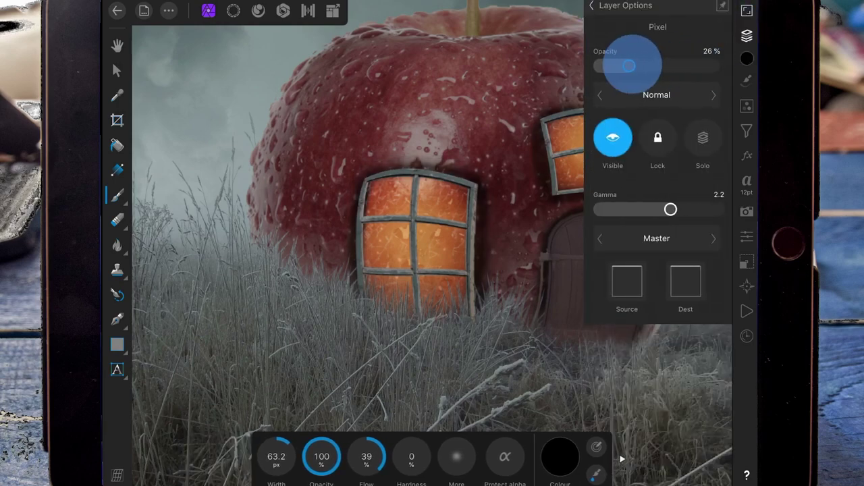
click(591, 6)
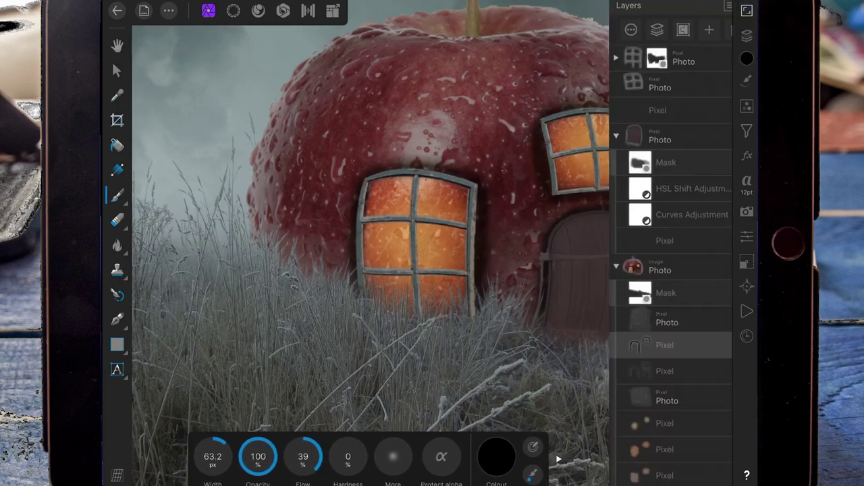
Readjust the broad shadow layer's opacity in its Layer Options
click(746, 36)
scroll(432, 243, down, 5)
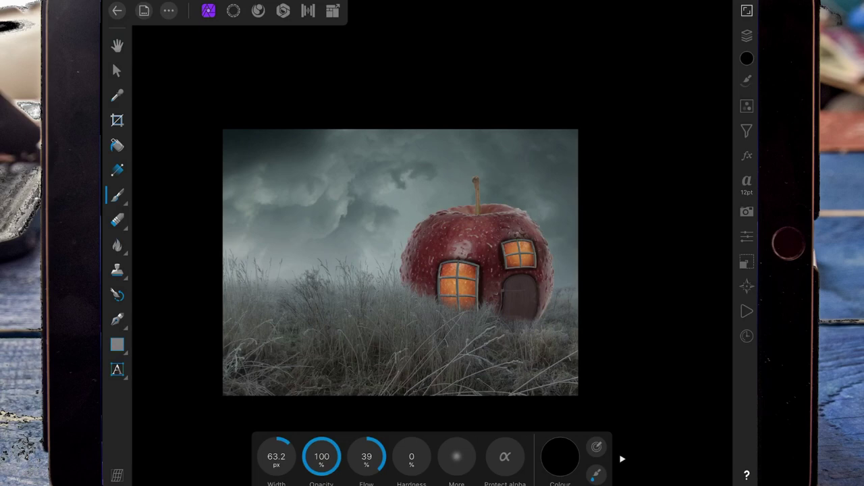
scroll(545, 273, up, 5)
click(746, 35)
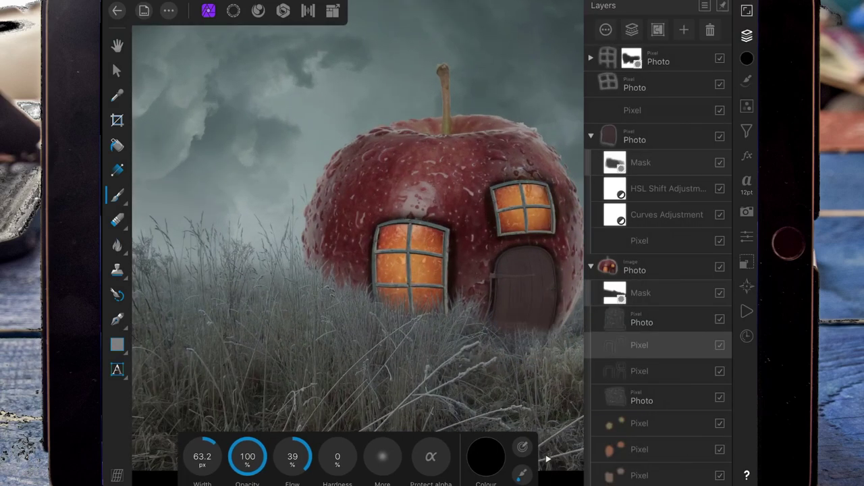
click(639, 345)
drag(693, 65, 632, 65)
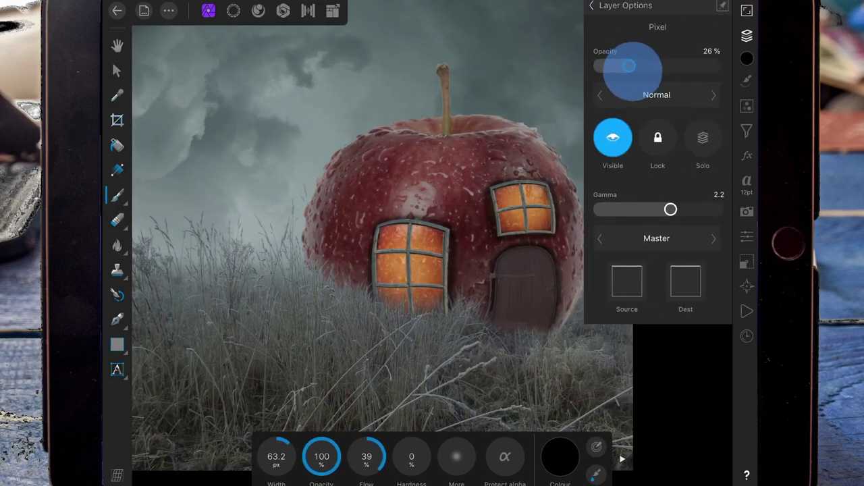
click(655, 20)
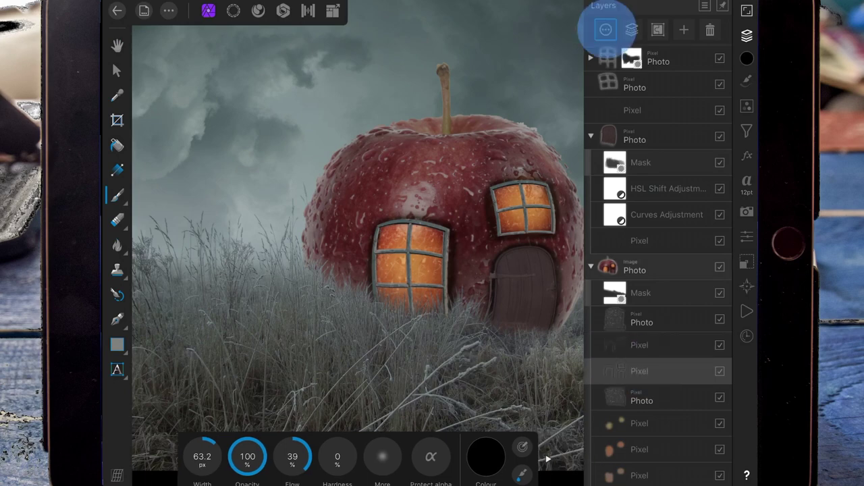
Lower the outline shadow layer to 16% opacity and narrow the brush to 57.2 px
click(603, 29)
mouse_move(659, 66)
mouse_down()
mouse_move(617, 65)
mouse_move(635, 65)
mouse_up()
click(449, 284)
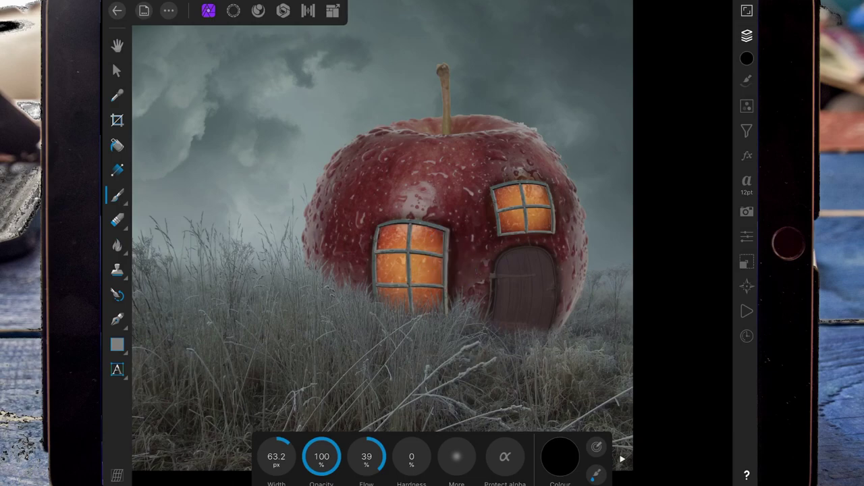
scroll(431, 243, down, 5)
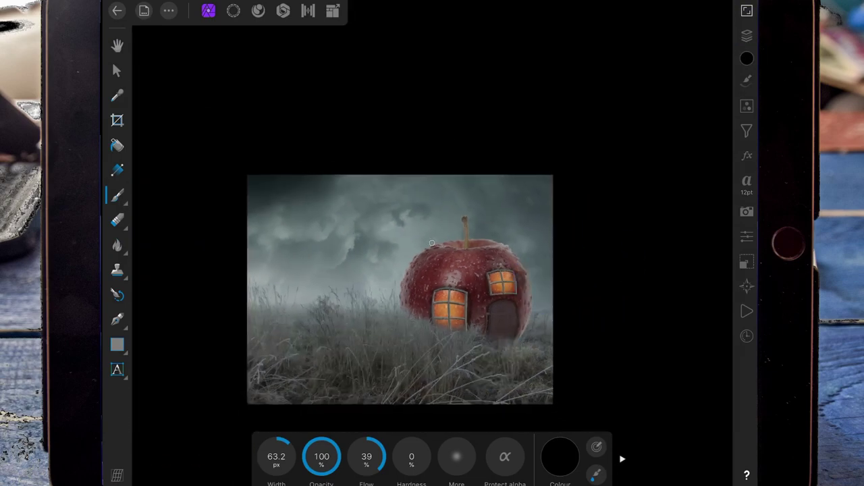
scroll(432, 243, up, 5)
key(bracketleft)
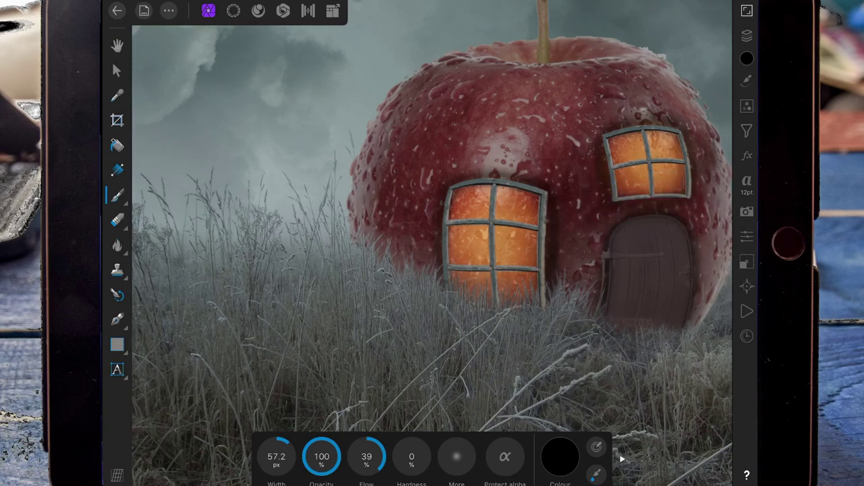
scroll(525, 277, down, 3)
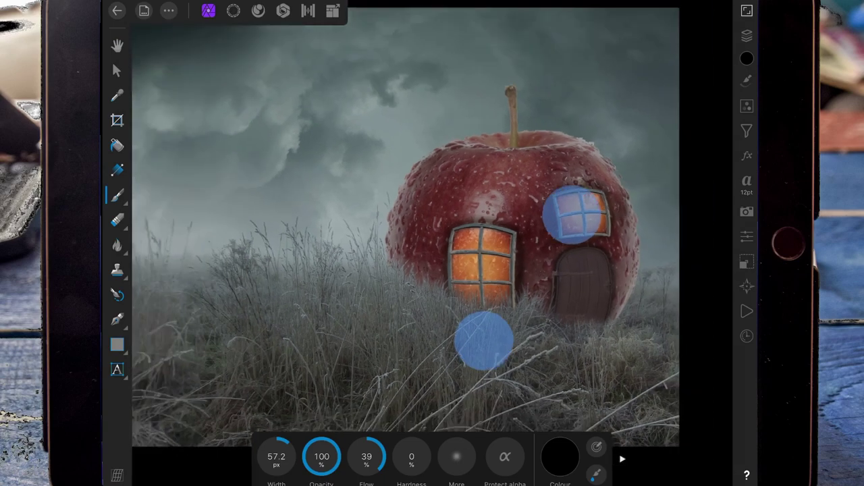
Add a new Pixel layer inside the apple house group
click(746, 35)
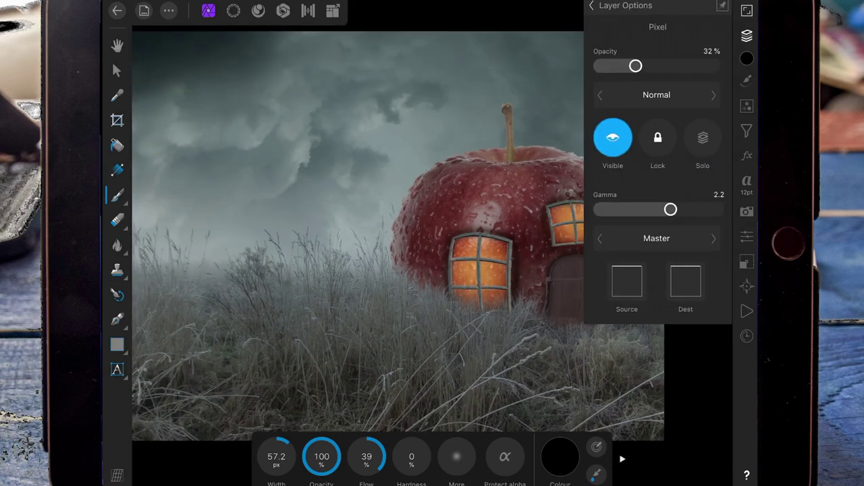
click(592, 6)
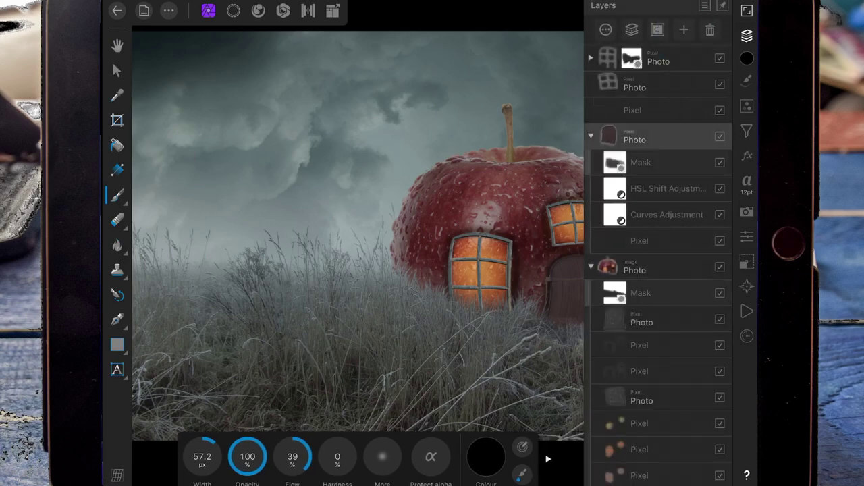
click(684, 30)
click(656, 73)
drag(675, 135, 670, 177)
Apply Brightness / Contrast to the apple at 23% brightness and 81% contrast
click(746, 106)
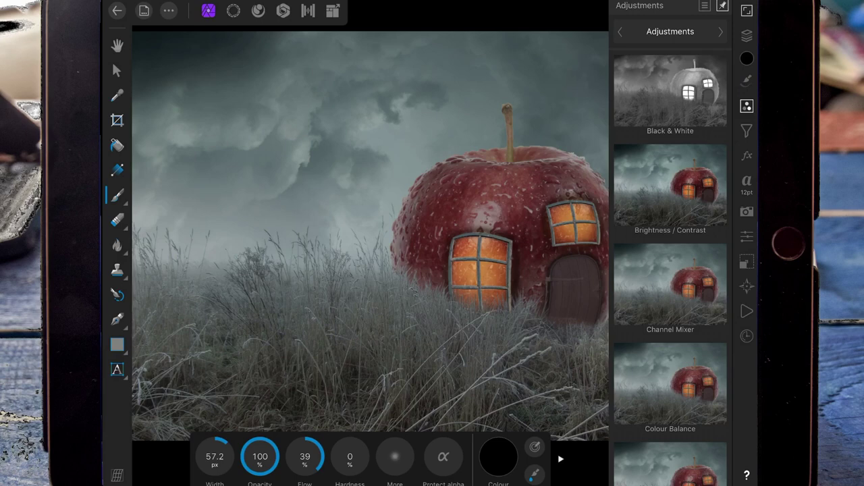
click(669, 189)
click(747, 35)
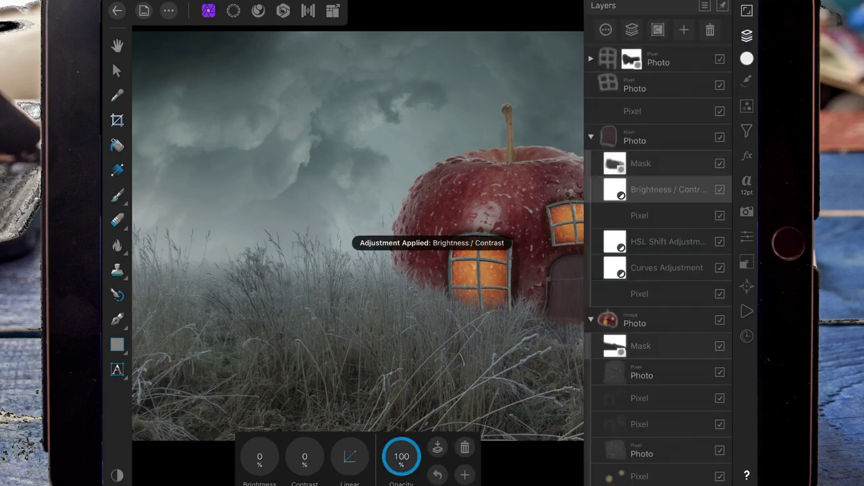
drag(379, 456, 412, 449)
mouse_move(334, 456)
mouse_down()
mouse_move(410, 434)
mouse_move(336, 456)
mouse_move(405, 452)
mouse_up()
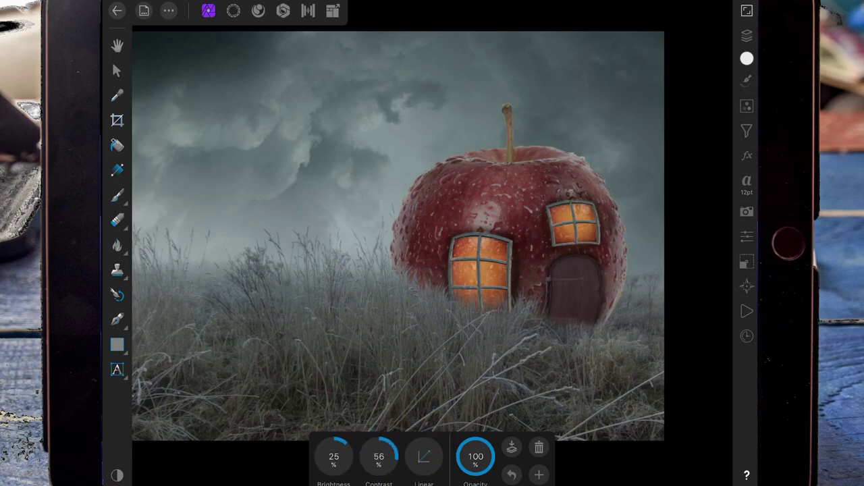
drag(333, 457, 399, 448)
click(747, 35)
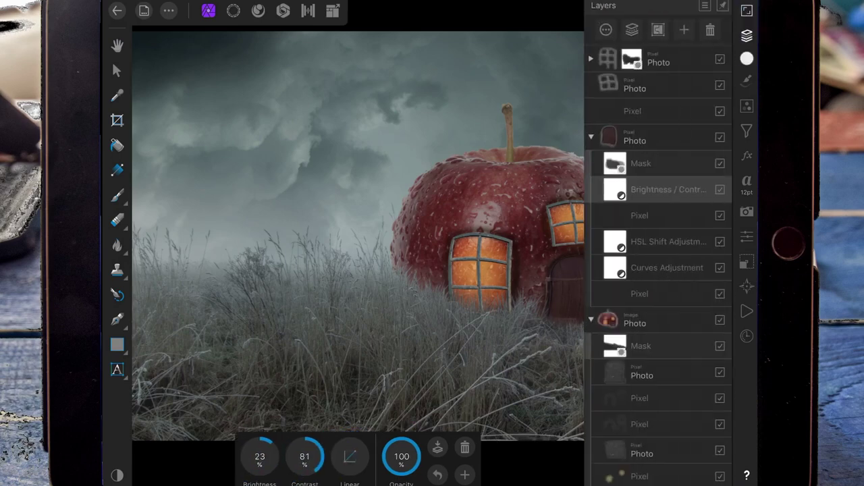
scroll(540, 251, down, 3)
scroll(540, 252, up, 2)
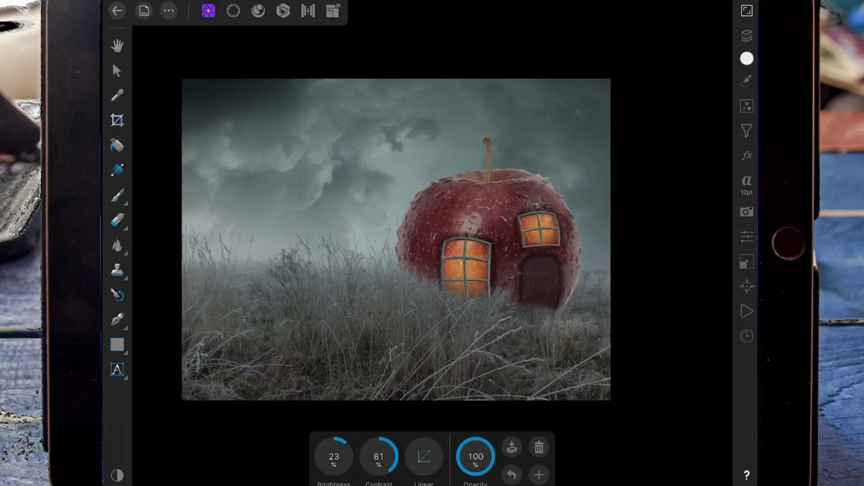
Place the girl-in-pink-dress photo from the Photos library
click(168, 10)
click(203, 81)
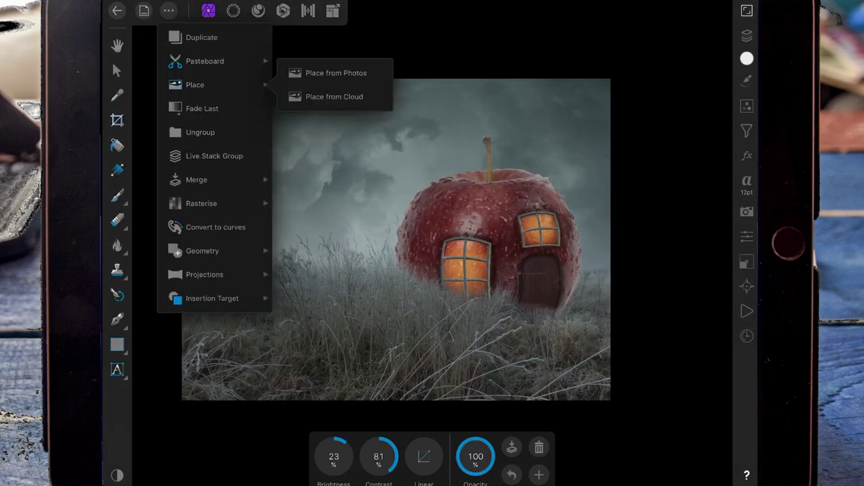
click(202, 84)
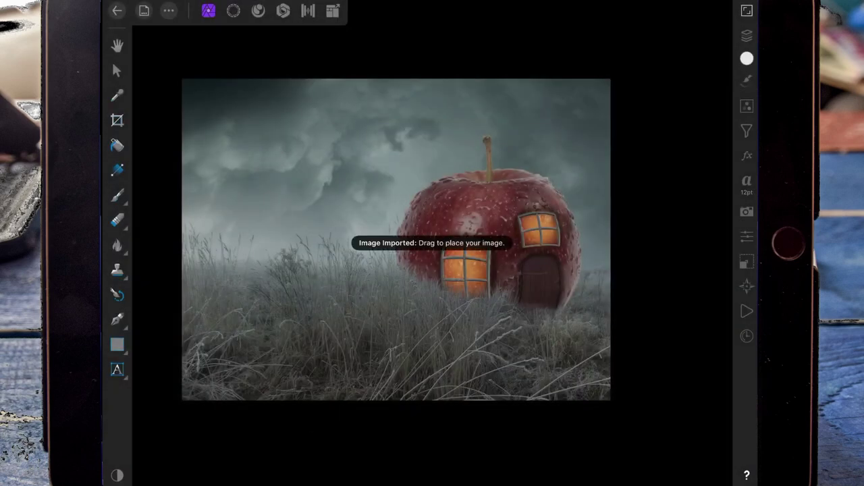
Move the dress photo layer to the top and scale it down beside the apple
click(747, 35)
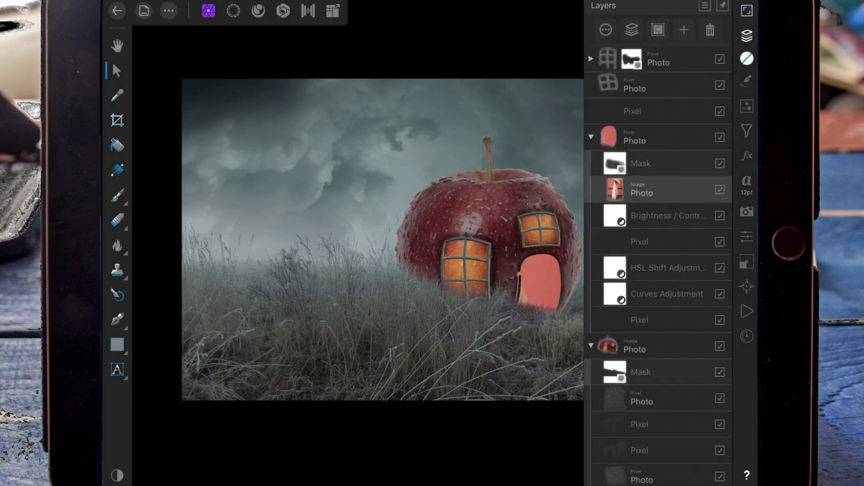
mouse_move(672, 193)
mouse_down()
mouse_move(675, 34)
mouse_move(671, 40)
mouse_up()
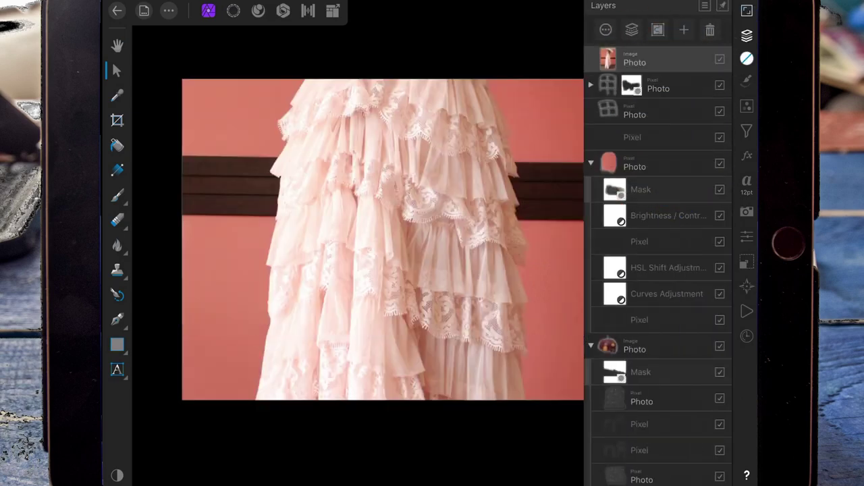
click(747, 35)
scroll(396, 240, down, 5)
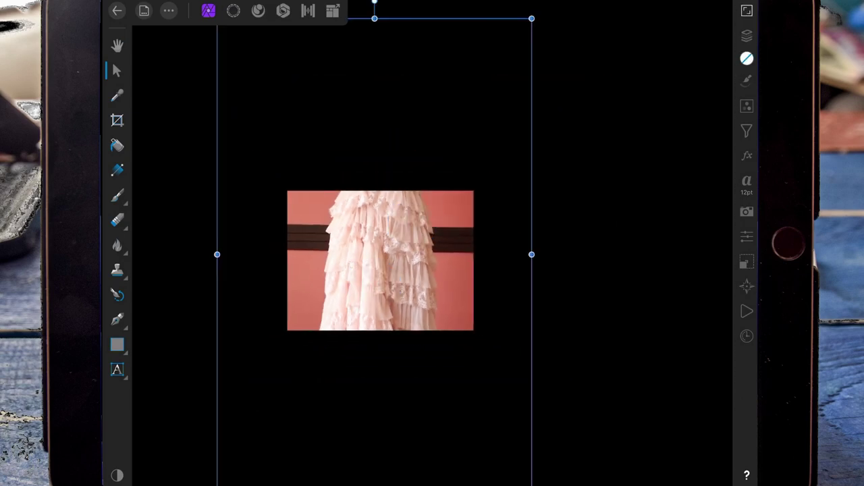
mouse_move(531, 19)
mouse_down()
mouse_move(451, 106)
mouse_move(266, 399)
mouse_move(376, 260)
mouse_up()
scroll(399, 280, up, 2)
scroll(455, 317, up, 5)
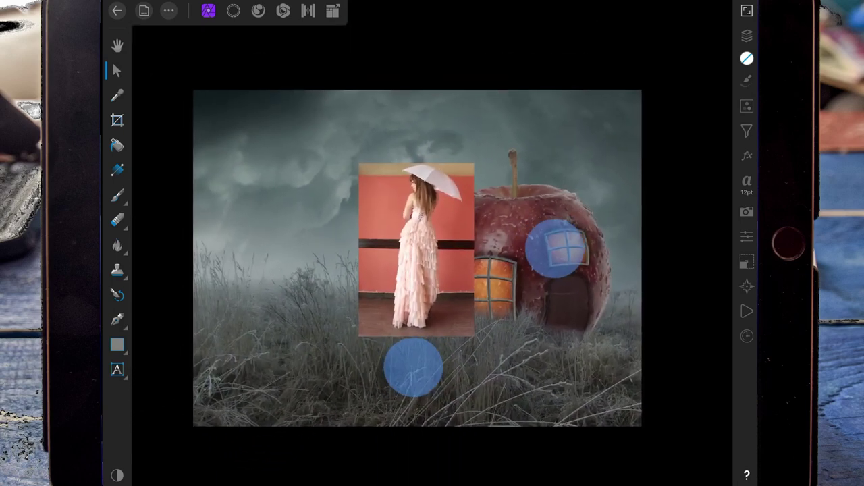
scroll(484, 306, up, 2)
Pick the Smart Selection Brush in the Selections persona and reduce its size
click(232, 8)
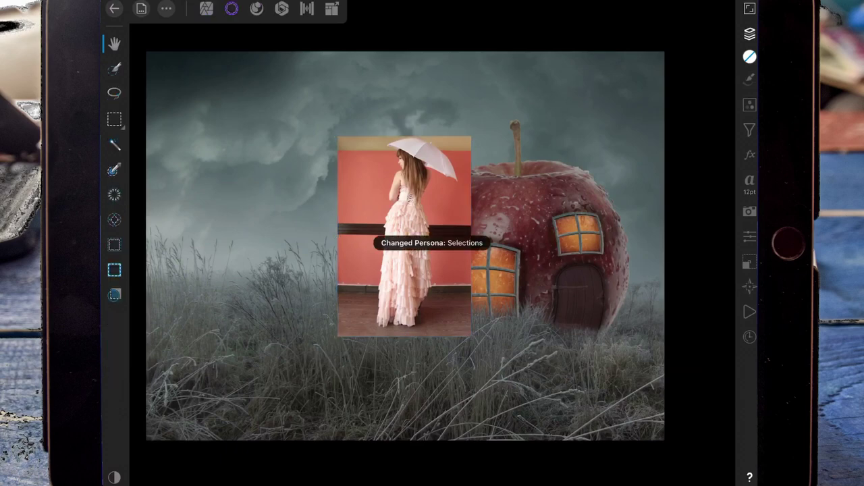
click(114, 68)
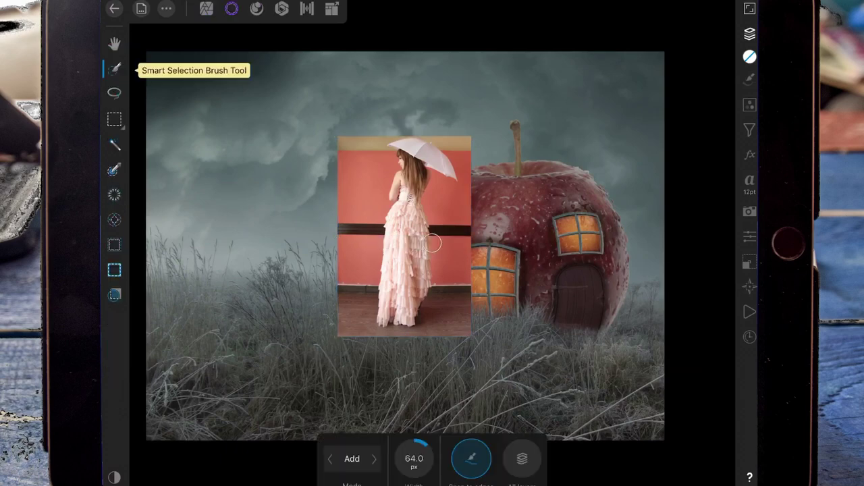
scroll(446, 246, up, 3)
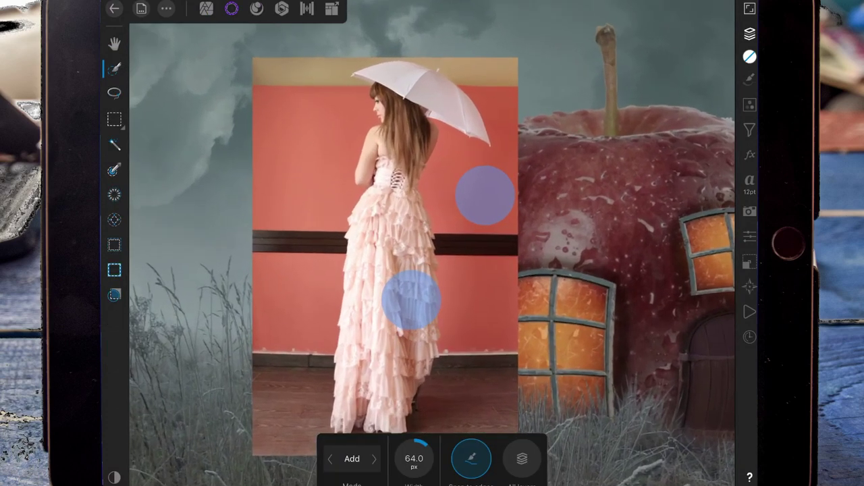
drag(415, 459, 330, 425)
scroll(453, 230, up, 3)
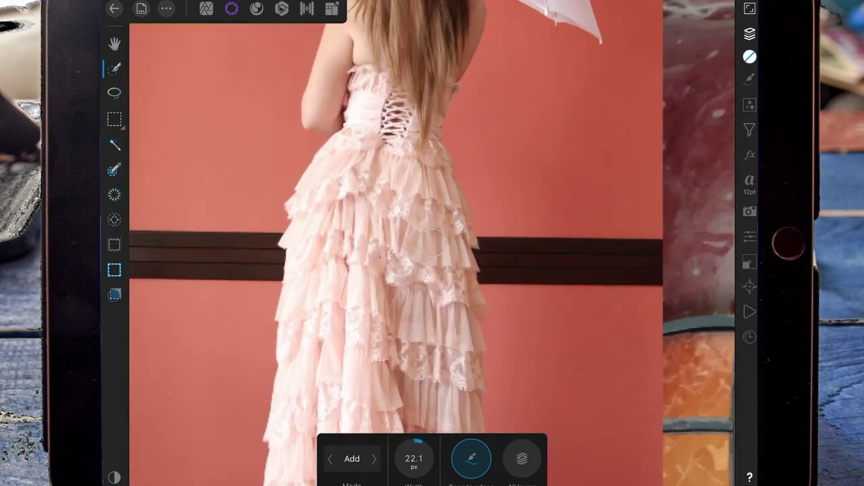
Select the girl's dress, body, head and umbrella with the Smart Selection Brush
drag(390, 160, 373, 204)
drag(330, 297, 411, 381)
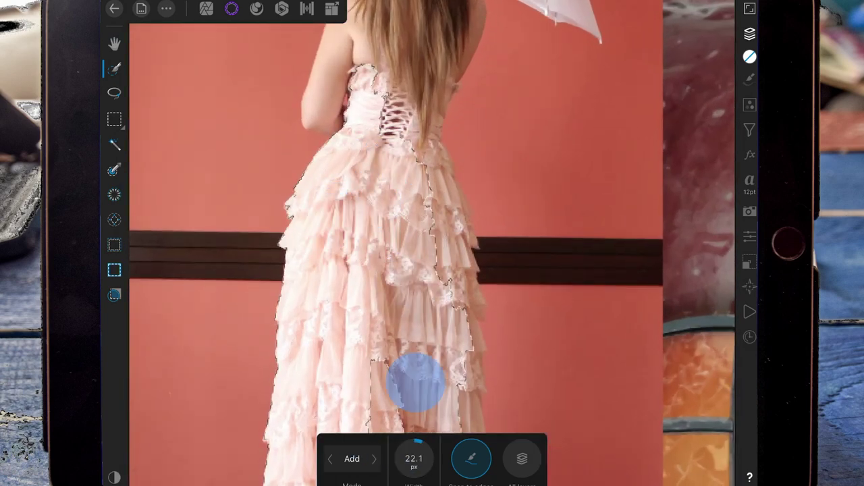
scroll(432, 243, down, 3)
scroll(392, 229, up, 3)
drag(392, 162, 406, 253)
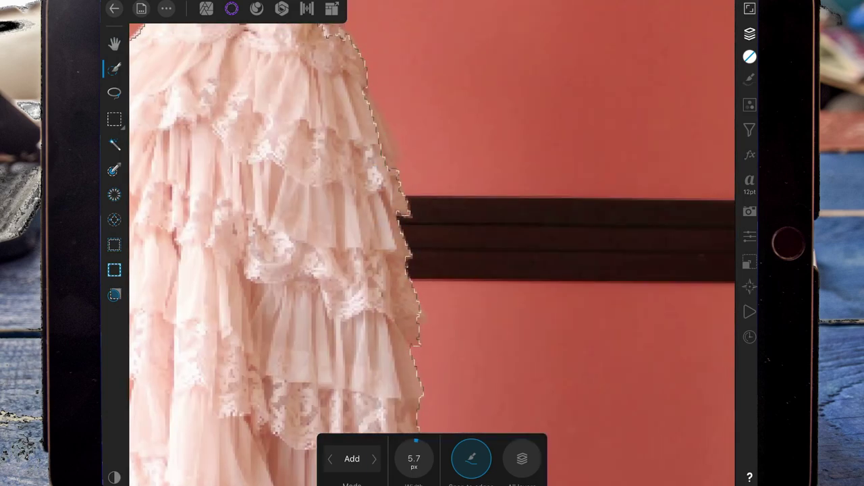
scroll(432, 243, down, 3)
drag(299, 194, 432, 267)
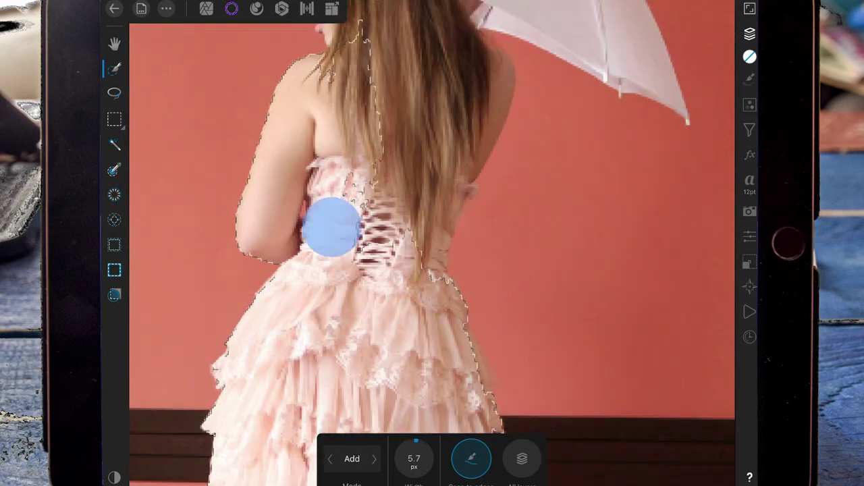
scroll(432, 243, up, 5)
drag(351, 233, 332, 179)
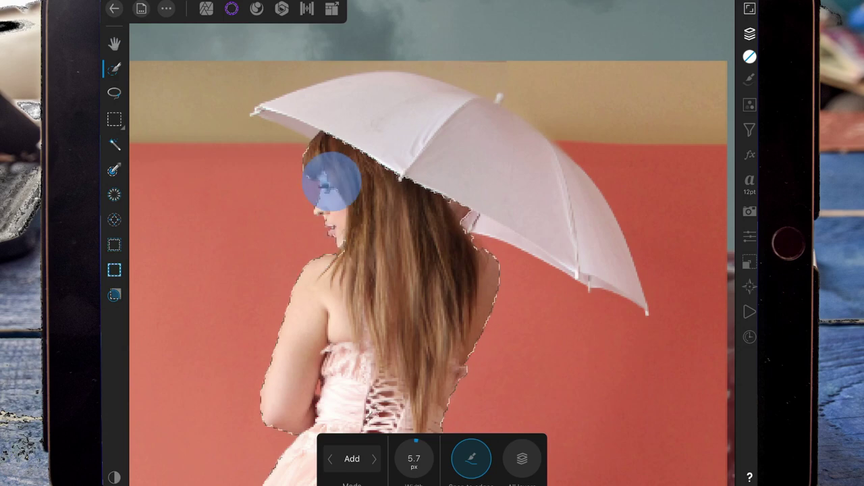
drag(462, 184, 337, 120)
scroll(270, 118, up, 5)
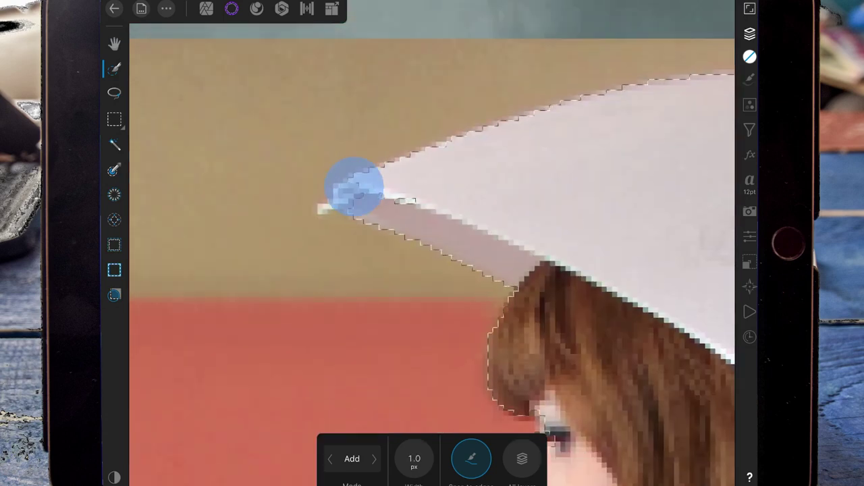
scroll(334, 203, down, 5)
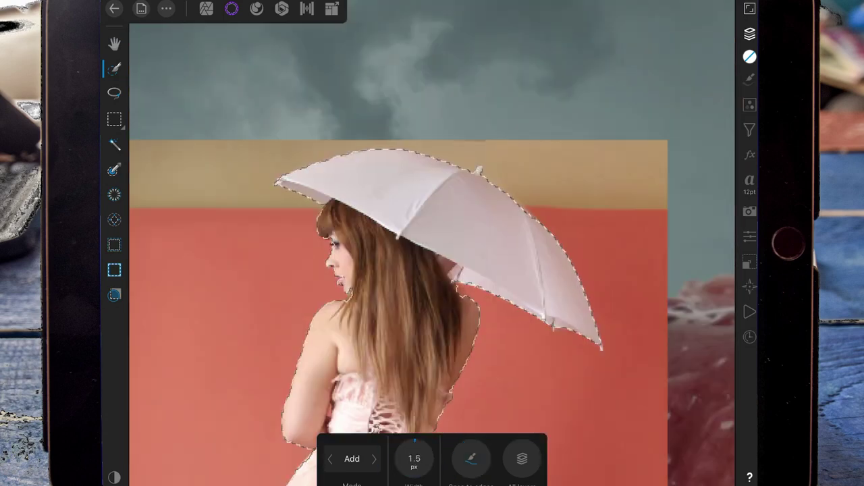
scroll(335, 218, up, 5)
scroll(526, 250, up, 2)
scroll(432, 243, down, 5)
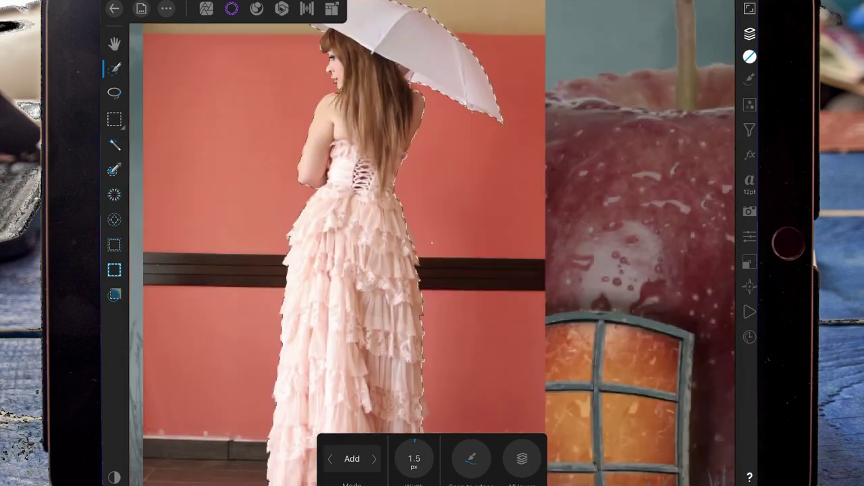
scroll(351, 378, up, 3)
scroll(432, 243, down, 5)
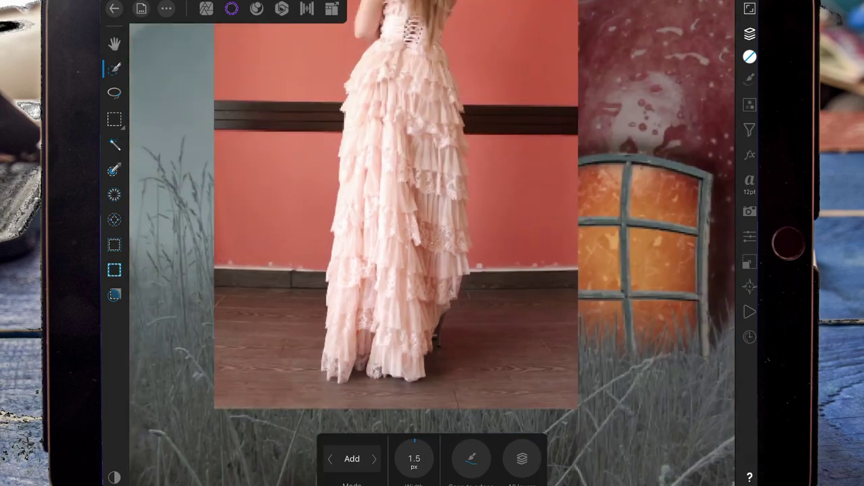
Refine the selection and add a mask hiding the red wall and wooden floor
click(114, 295)
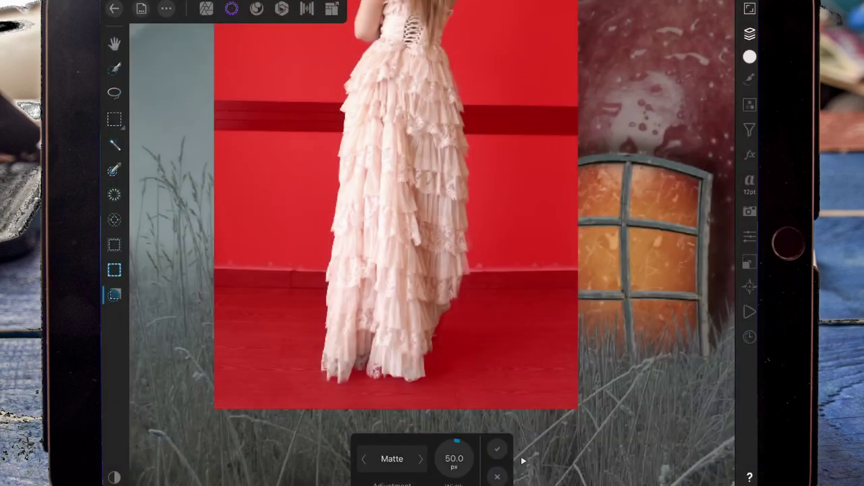
scroll(485, 291, down, 3)
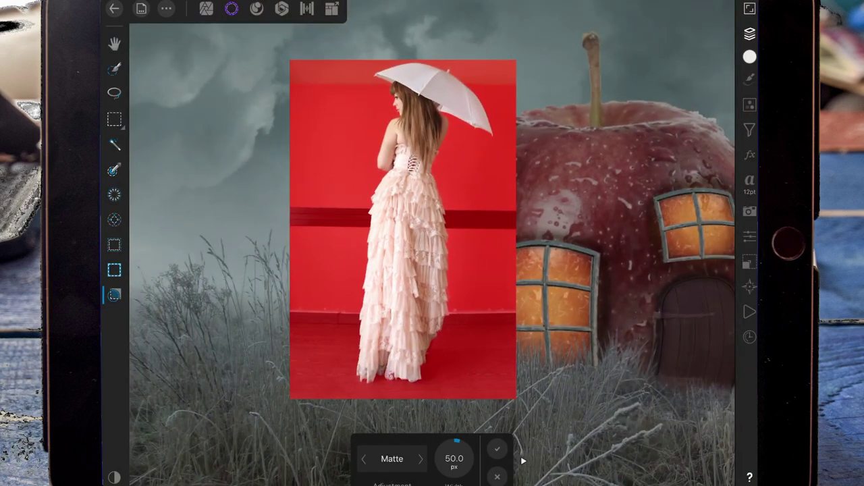
click(497, 449)
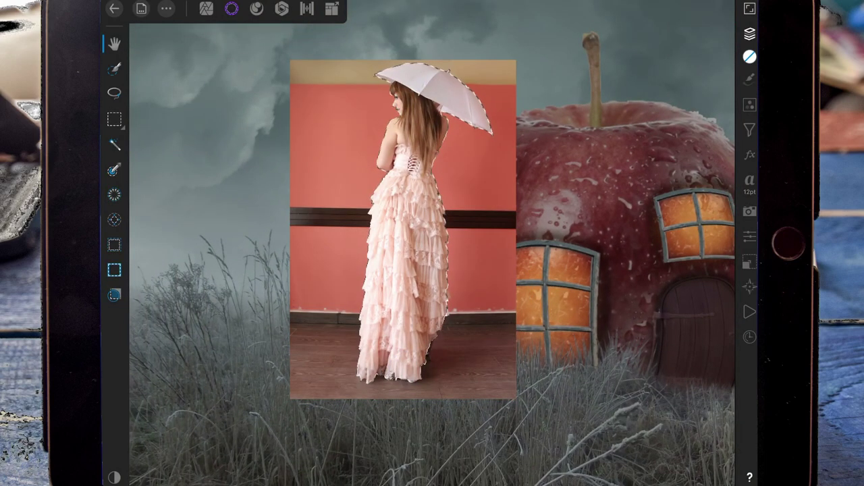
click(749, 33)
click(686, 28)
click(664, 116)
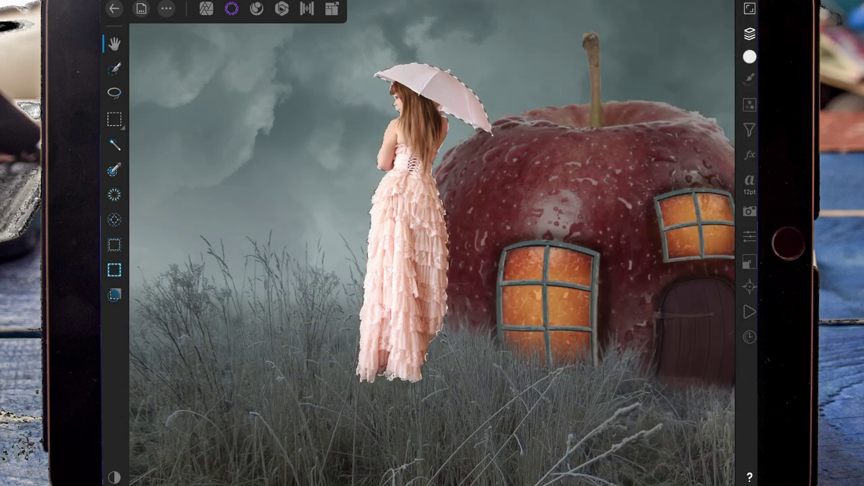
Deselect and drag the girl down into the grass beside the apple house's door
click(206, 8)
click(418, 169)
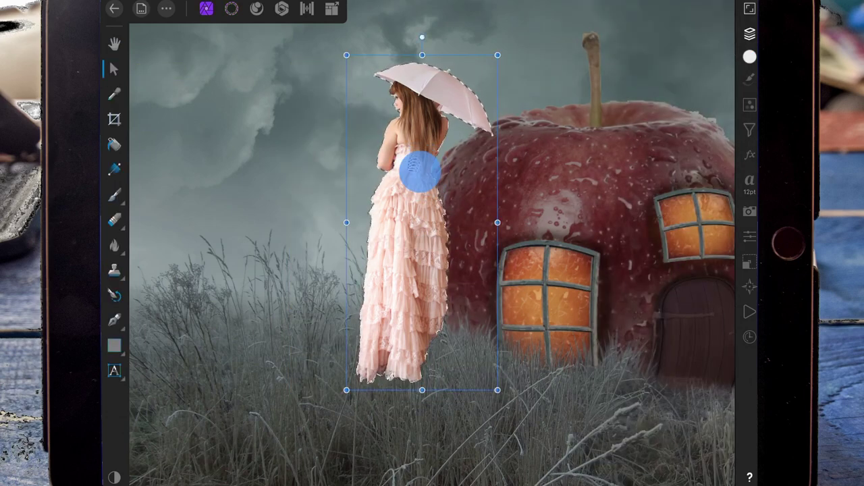
click(339, 148)
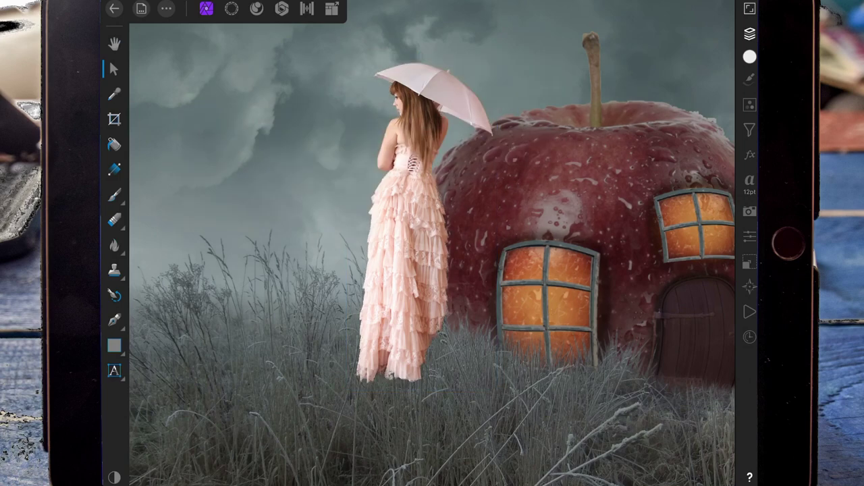
scroll(429, 226, down, 5)
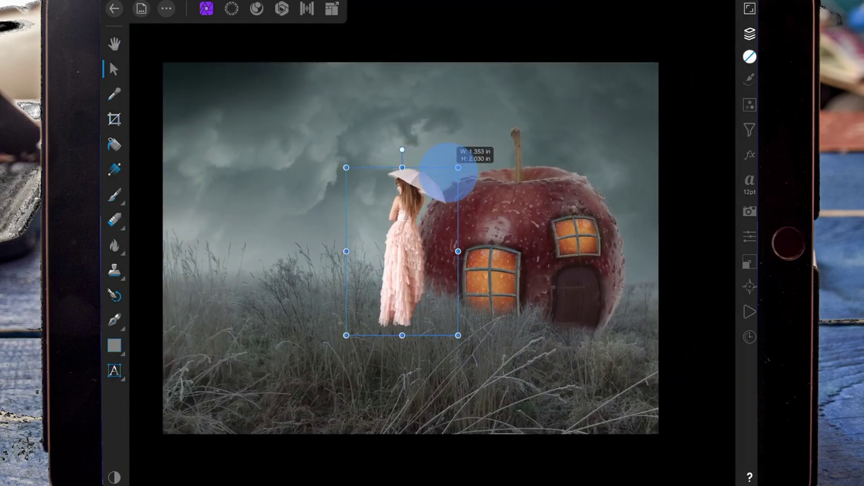
mouse_move(418, 244)
mouse_down()
mouse_move(592, 323)
mouse_move(598, 337)
mouse_up()
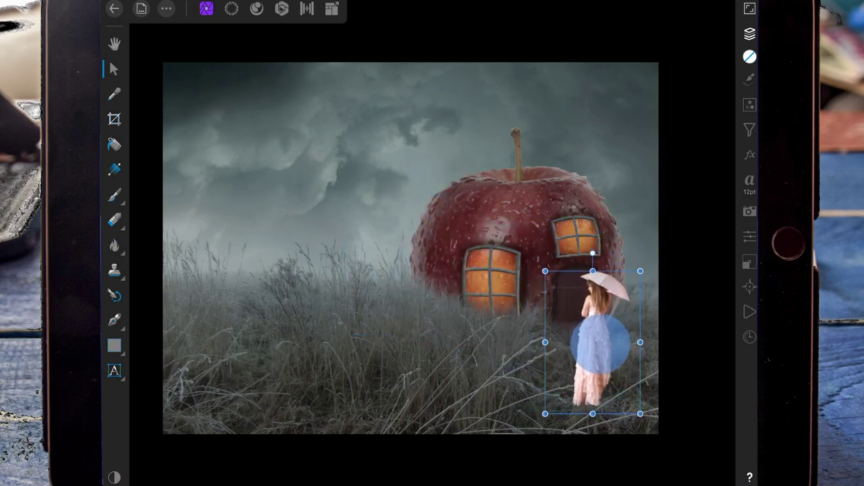
scroll(494, 247, down, 3)
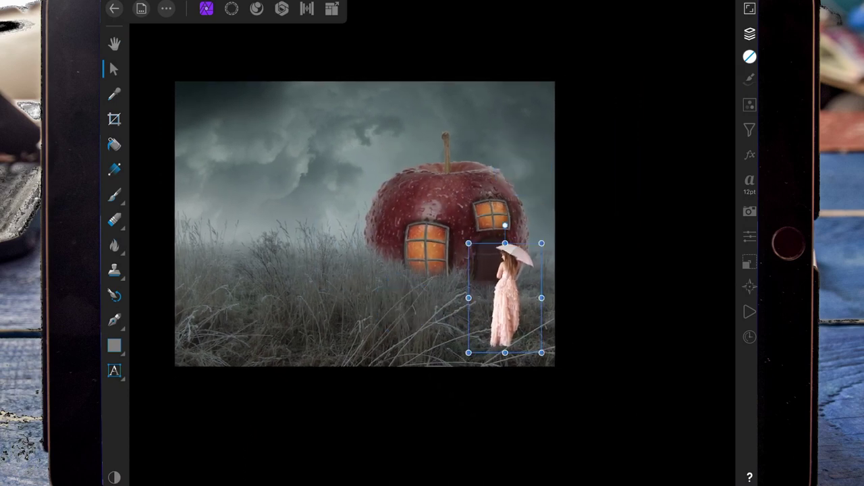
drag(513, 255, 506, 291)
scroll(432, 243, up, 3)
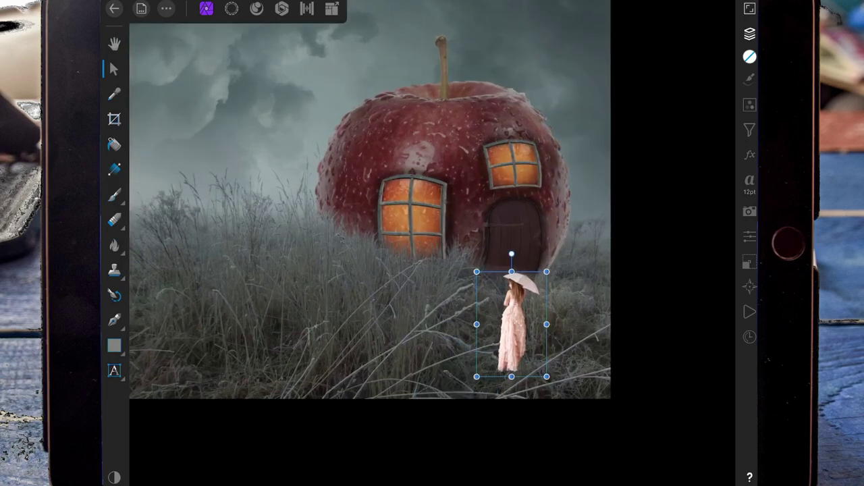
scroll(370, 216, down, 1)
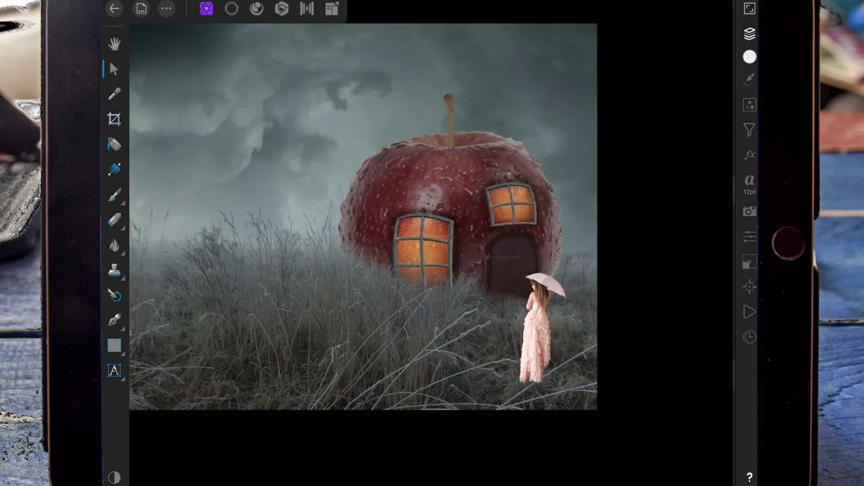
click(749, 33)
Add a new Pixel layer nested into the girl's layer
click(660, 59)
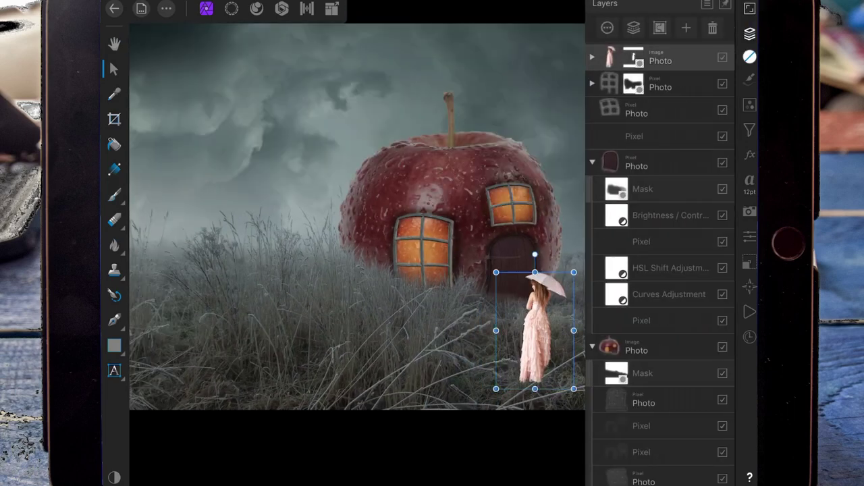
click(686, 28)
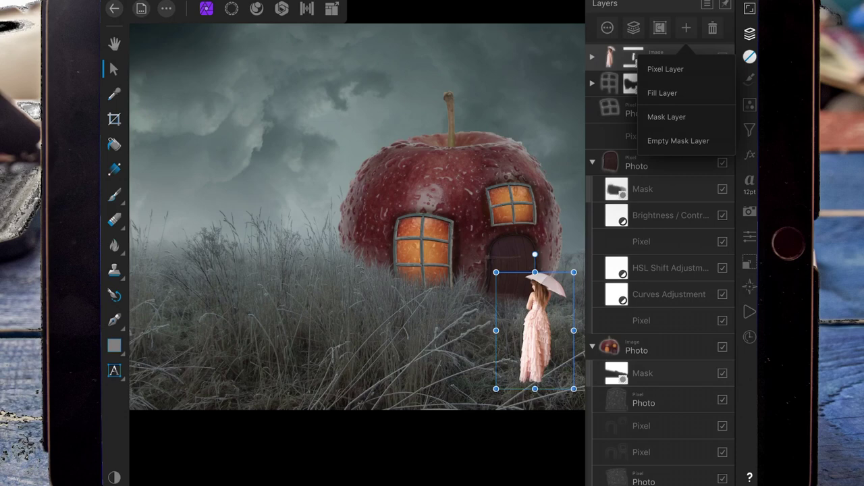
click(749, 33)
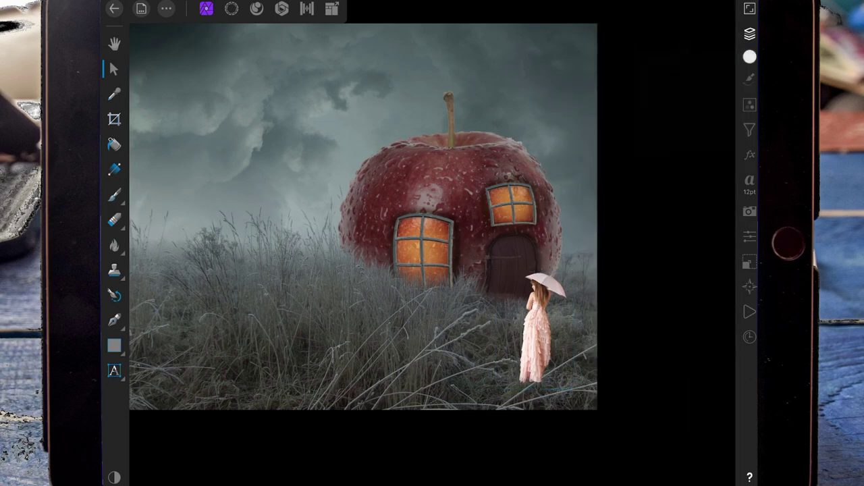
click(750, 33)
click(677, 53)
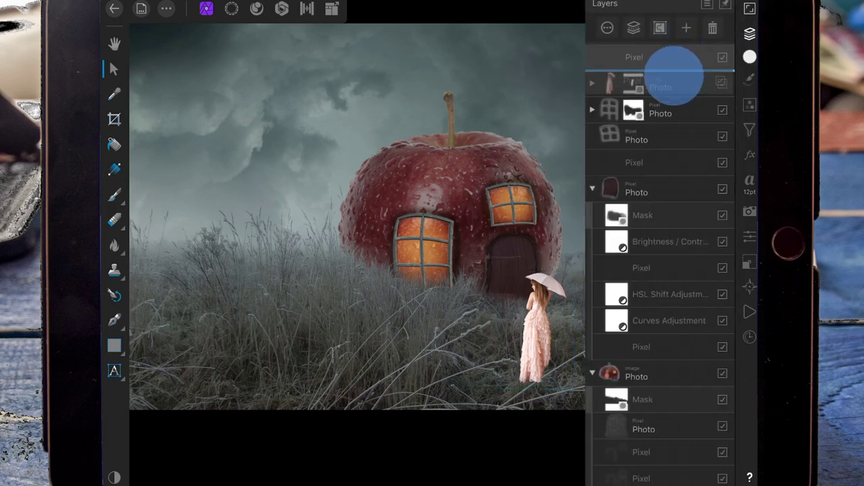
drag(675, 60, 675, 84)
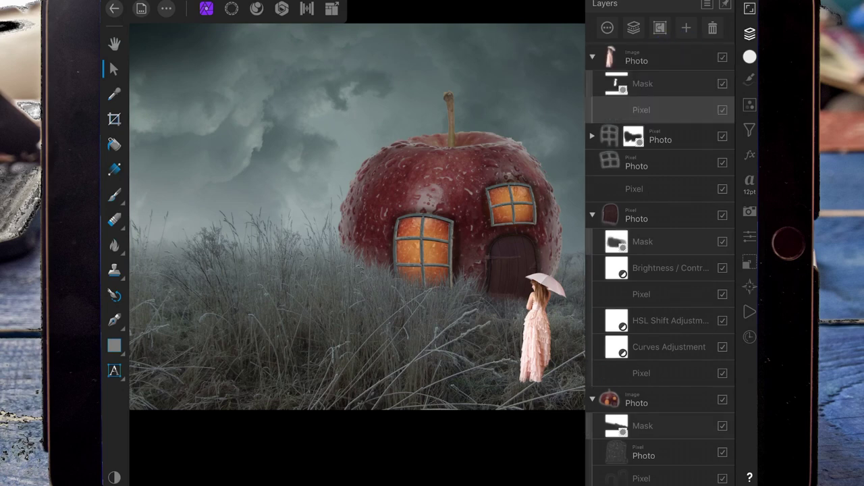
click(749, 33)
Apply Curves to the girl, lowering the top point and lifting the midpoint
click(750, 105)
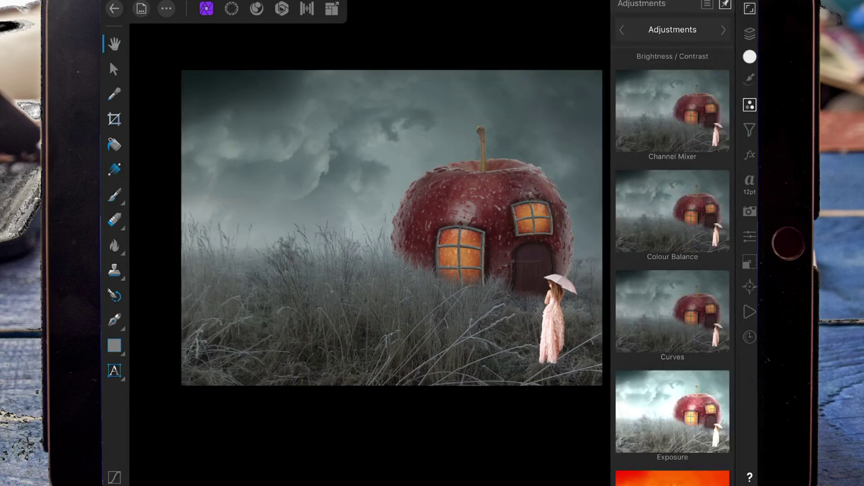
click(687, 314)
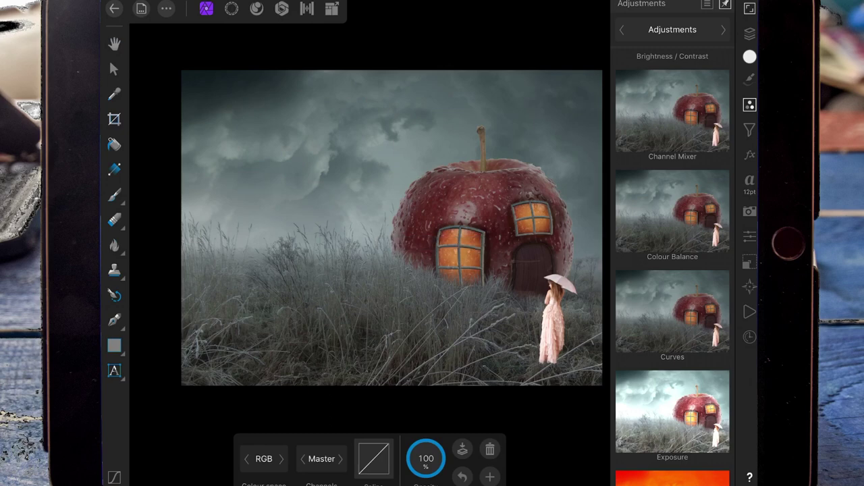
scroll(549, 283, up, 3)
click(374, 458)
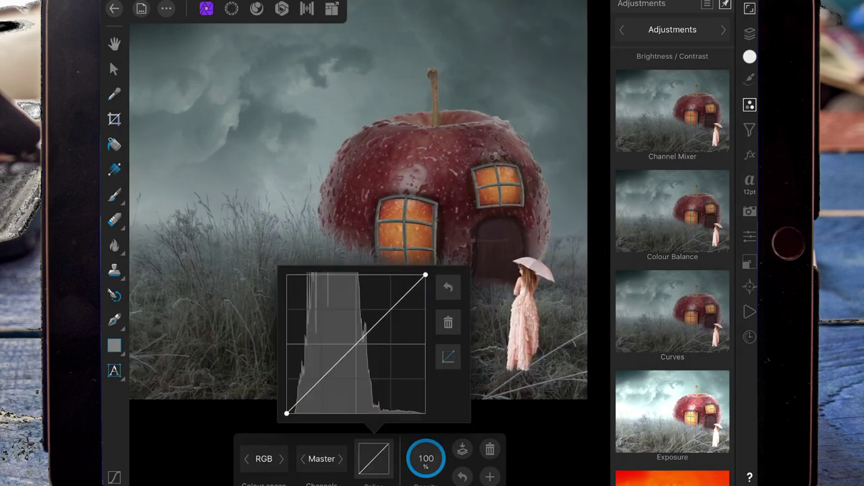
drag(424, 274, 425, 334)
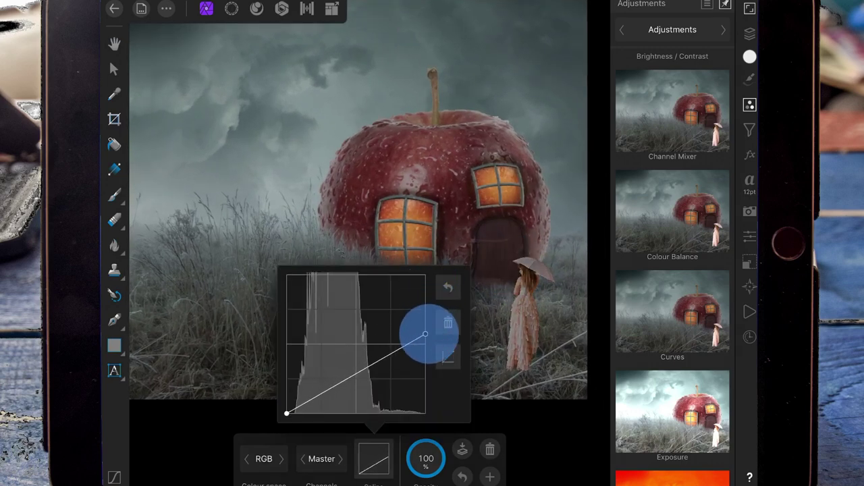
drag(385, 363, 385, 357)
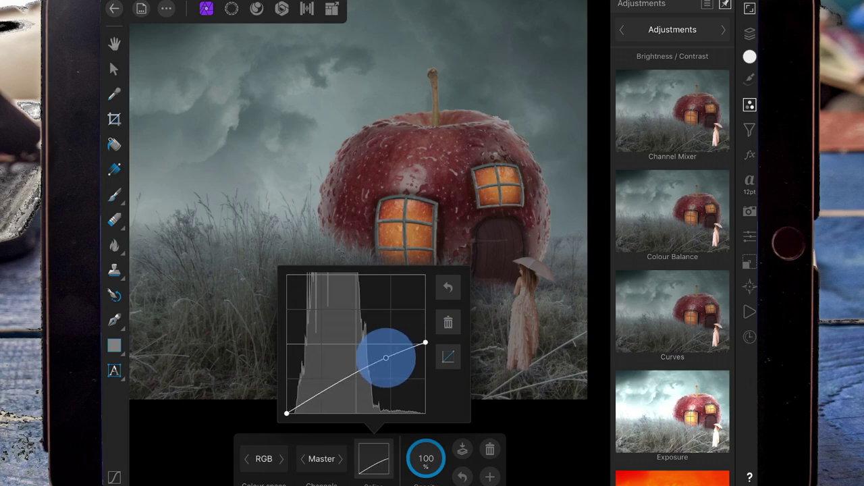
click(374, 459)
Add Brightness / Contrast at 6% brightness and 21% contrast
scroll(455, 337, down, 3)
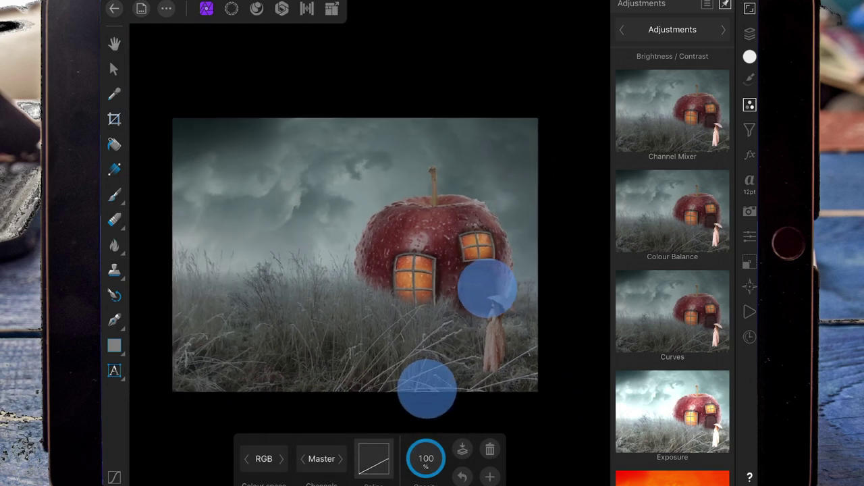
scroll(673, 270, down, 3)
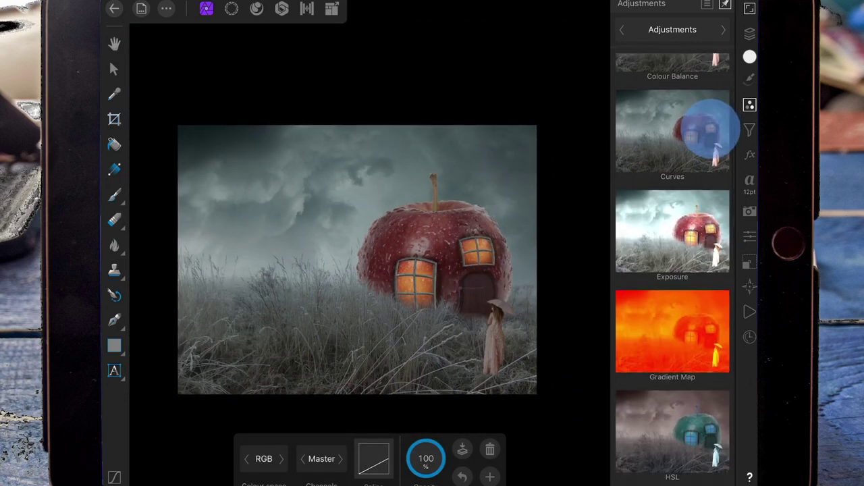
scroll(672, 270, up, 5)
click(672, 88)
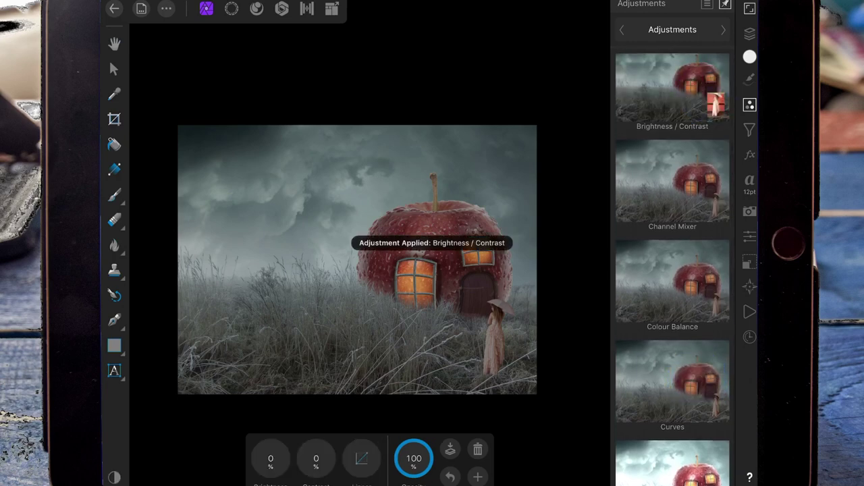
mouse_move(316, 458)
mouse_down()
mouse_move(322, 448)
mouse_move(358, 446)
mouse_up()
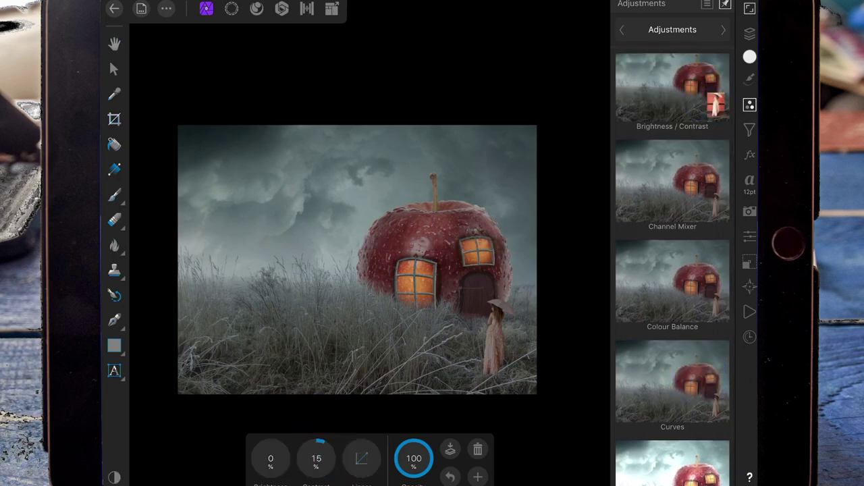
drag(270, 458, 338, 448)
Fill the empty pixel layer under the girl with a dark brownish grey using the Fill Tool
click(750, 33)
click(653, 27)
click(640, 114)
click(749, 33)
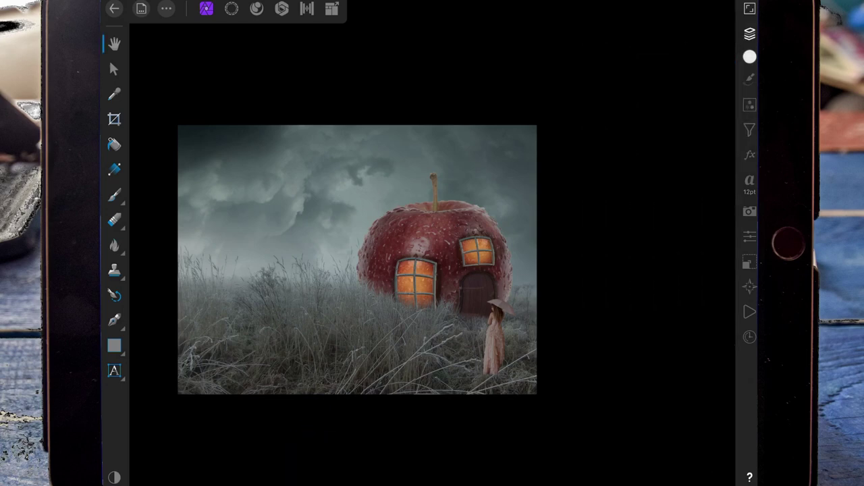
click(114, 168)
click(373, 458)
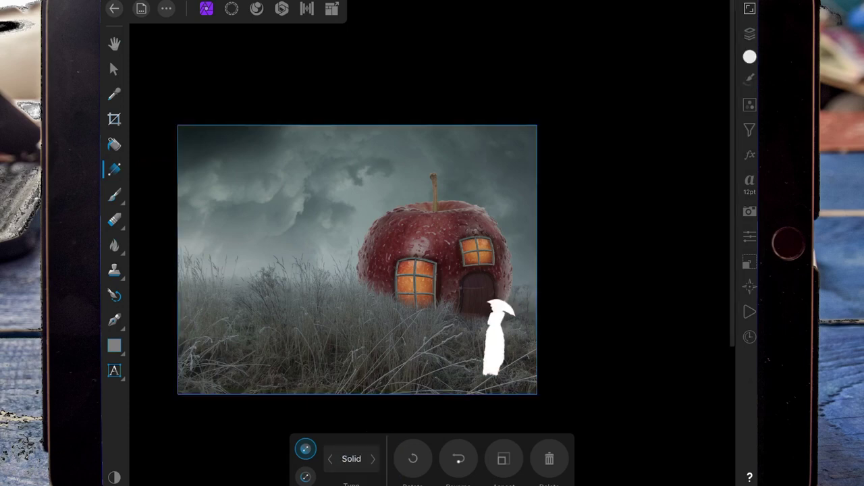
click(749, 56)
drag(654, 156, 655, 112)
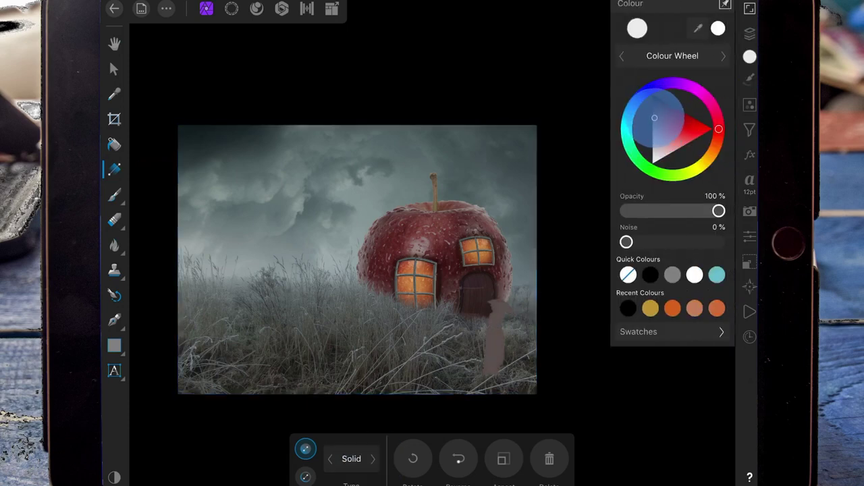
Set the fill layer's blend mode to Overlay and its opacity to 36%
click(749, 33)
click(648, 108)
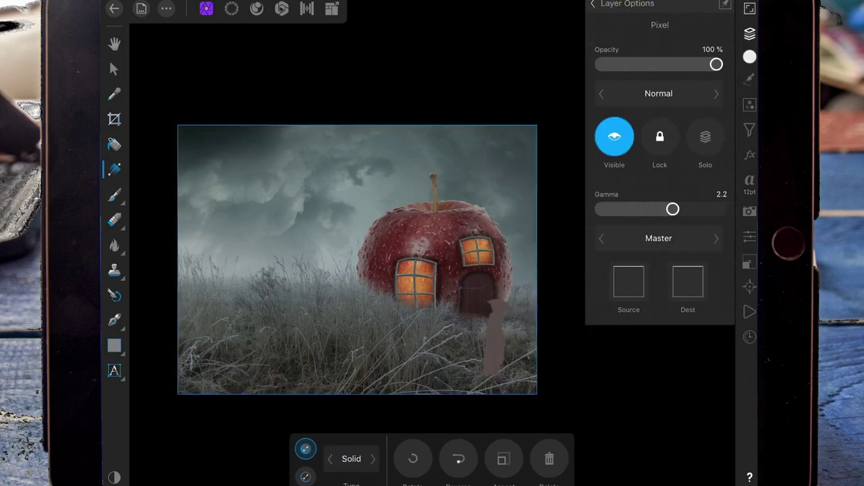
click(659, 93)
drag(540, 198, 596, 51)
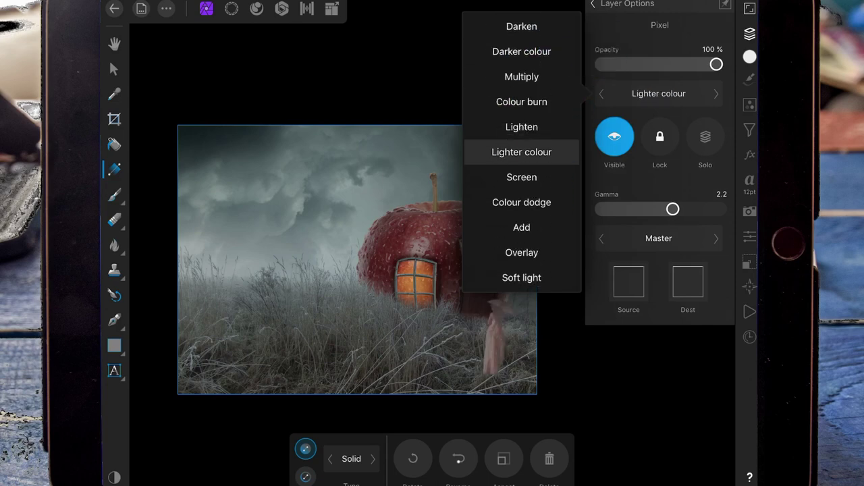
drag(521, 252, 521, 152)
click(521, 152)
mouse_move(716, 64)
mouse_down()
mouse_move(601, 73)
mouse_move(619, 72)
mouse_up()
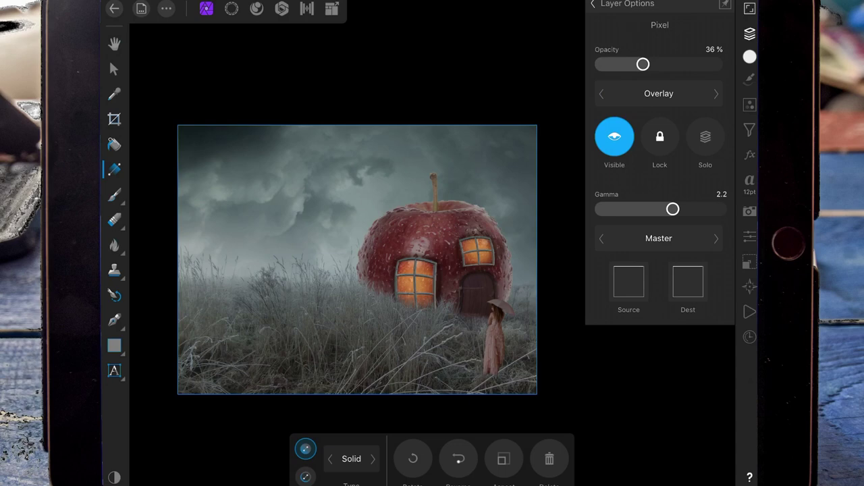
click(592, 4)
click(749, 33)
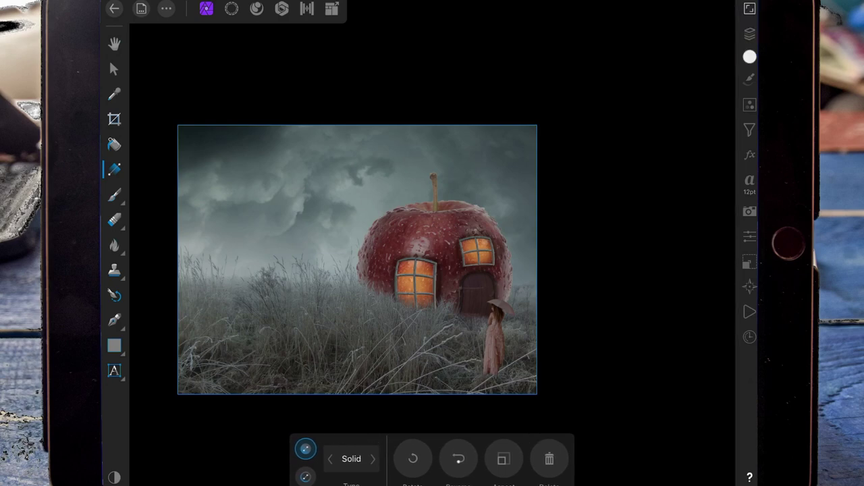
click(749, 33)
Switch to the Paint Brush and choose a grass brush from the grass category
click(330, 458)
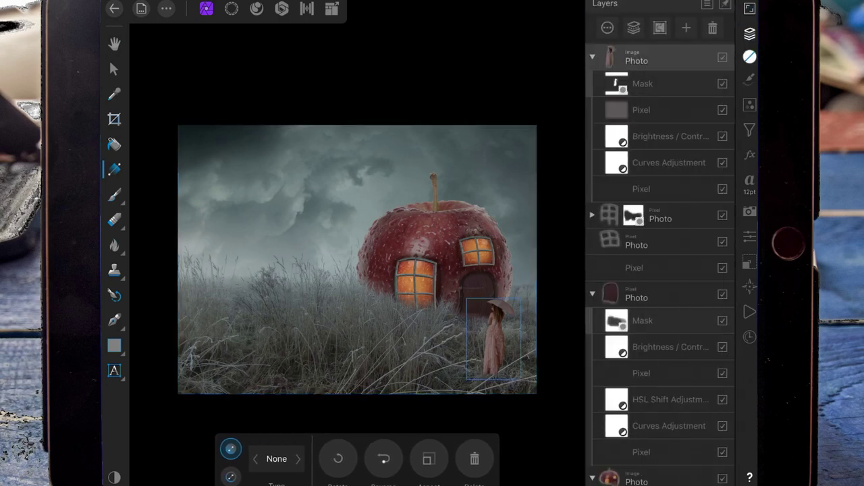
click(684, 27)
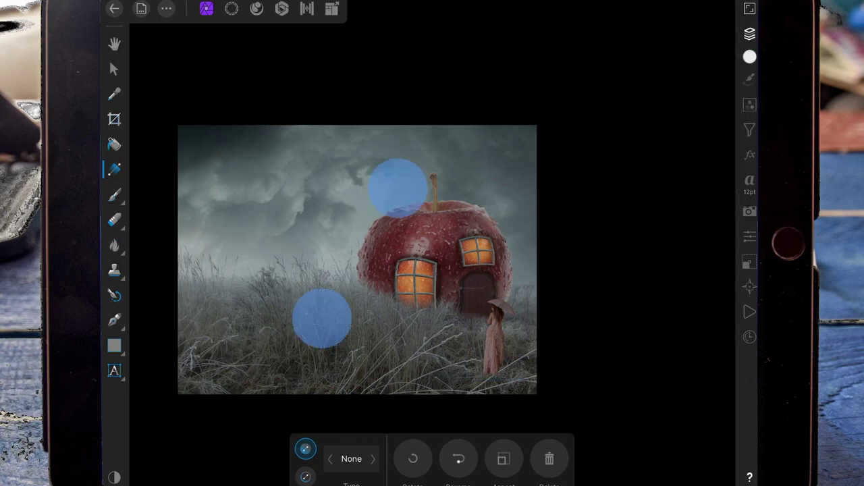
scroll(358, 250, up, 5)
click(114, 196)
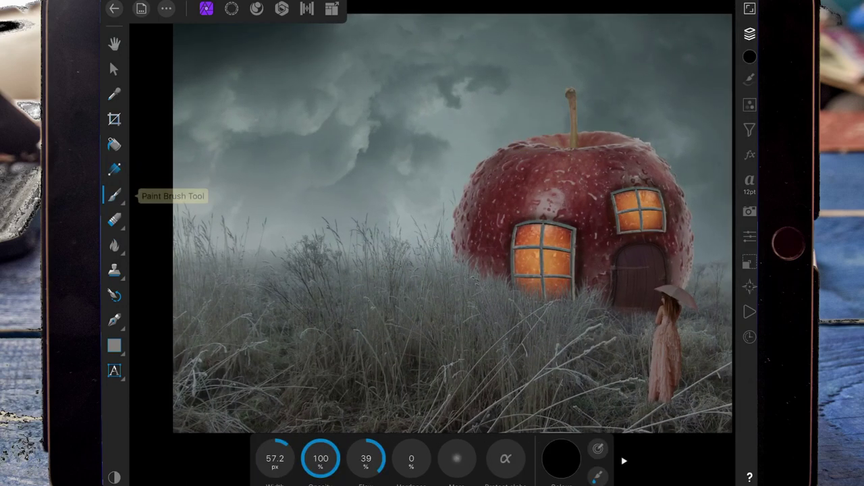
click(749, 78)
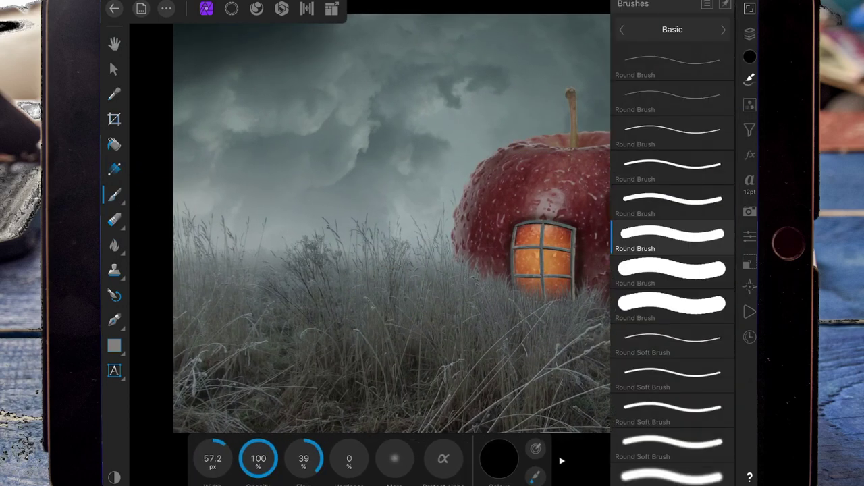
click(672, 29)
drag(522, 216, 506, 362)
click(427, 151)
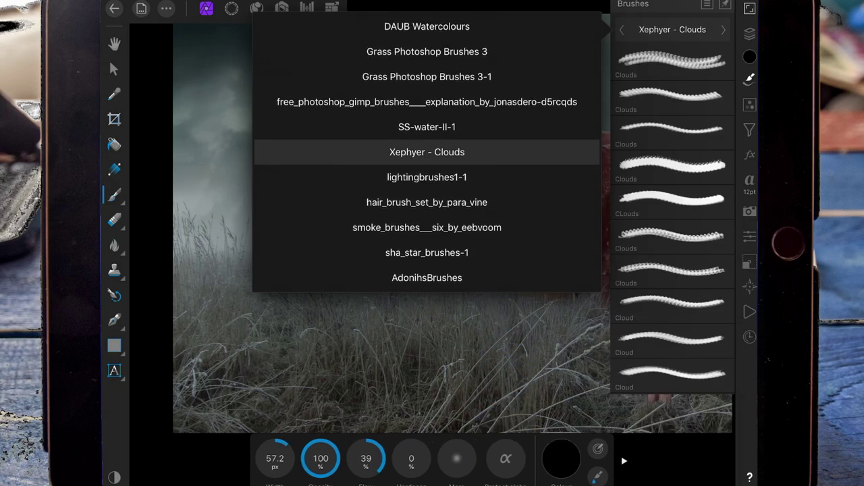
click(427, 51)
click(690, 93)
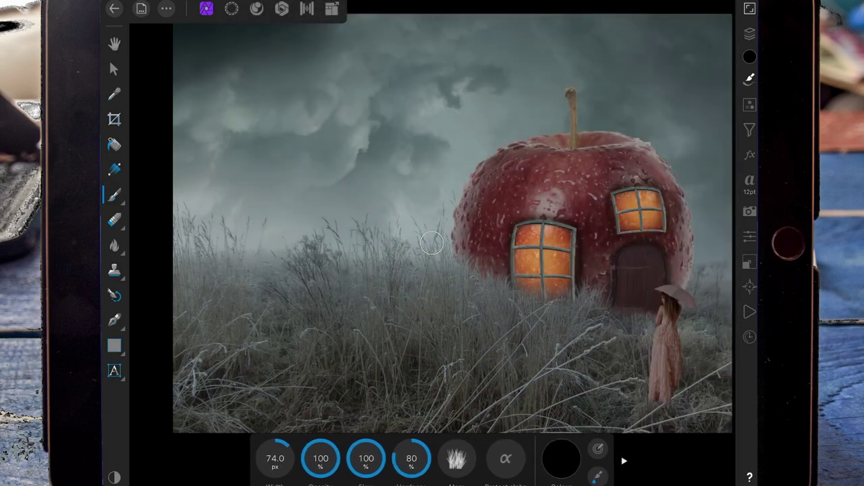
Enlarge the grass brush to about 134 px and paint grass over the dress hem
click(275, 458)
scroll(560, 311, up, 5)
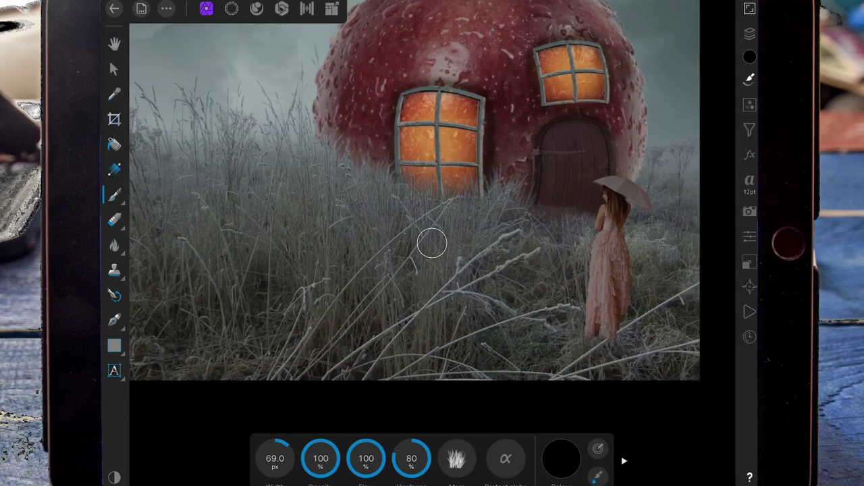
scroll(631, 323, up, 5)
scroll(632, 322, up, 2)
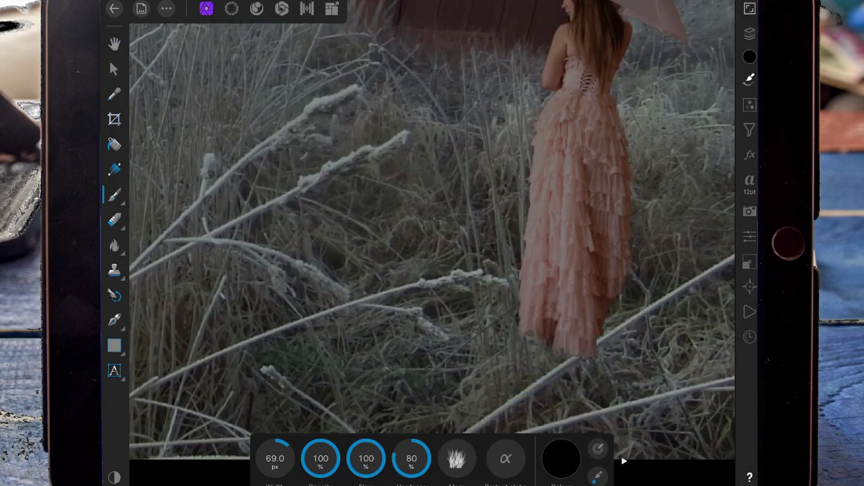
drag(275, 458, 297, 457)
mouse_move(511, 353)
mouse_down()
mouse_move(584, 360)
mouse_move(672, 307)
mouse_up()
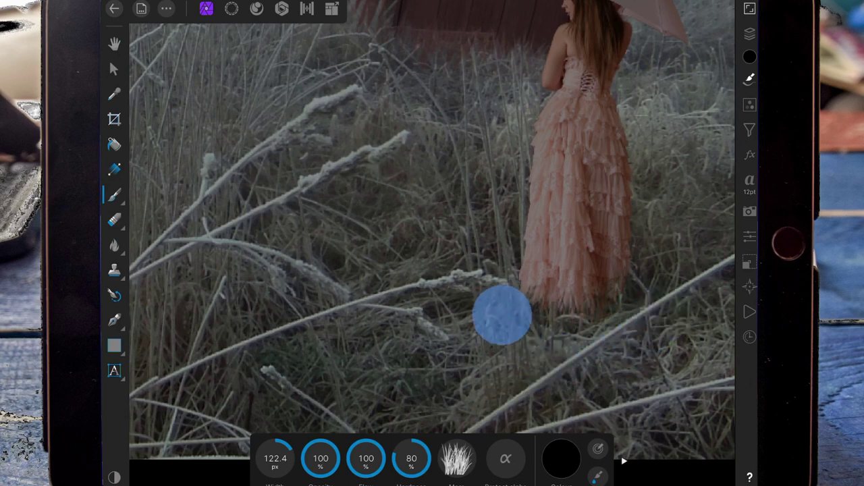
mouse_move(548, 363)
mouse_down()
mouse_move(456, 301)
mouse_move(508, 346)
mouse_up()
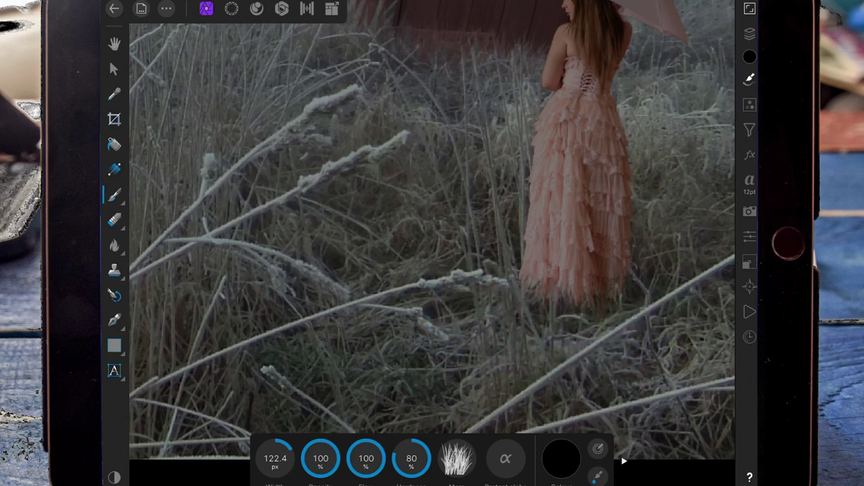
drag(275, 458, 290, 458)
mouse_move(549, 349)
mouse_down()
mouse_move(457, 274)
mouse_move(664, 327)
mouse_up()
Zoom around to review the grass now covering the girl's dress hem
click(651, 262)
scroll(651, 262, down, 5)
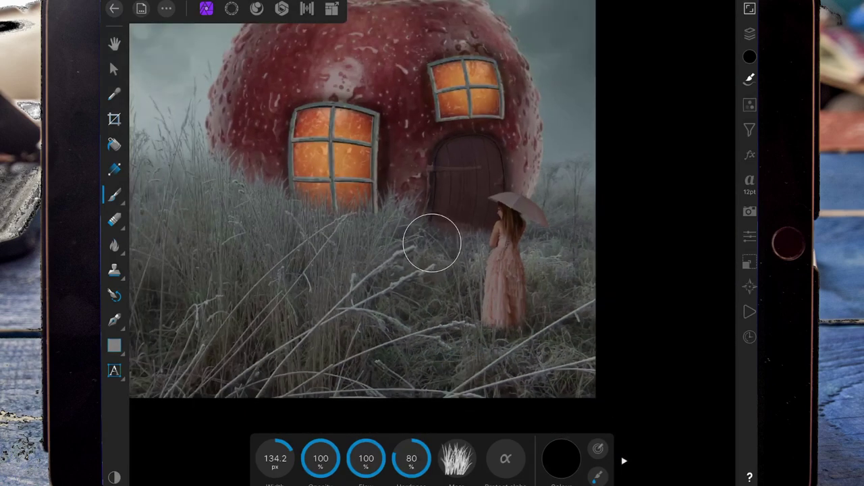
scroll(432, 243, down, 2)
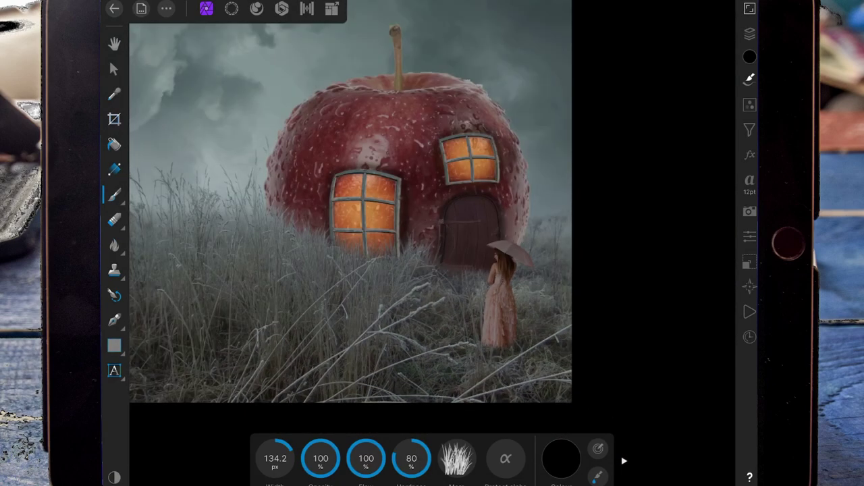
scroll(500, 270, up, 2)
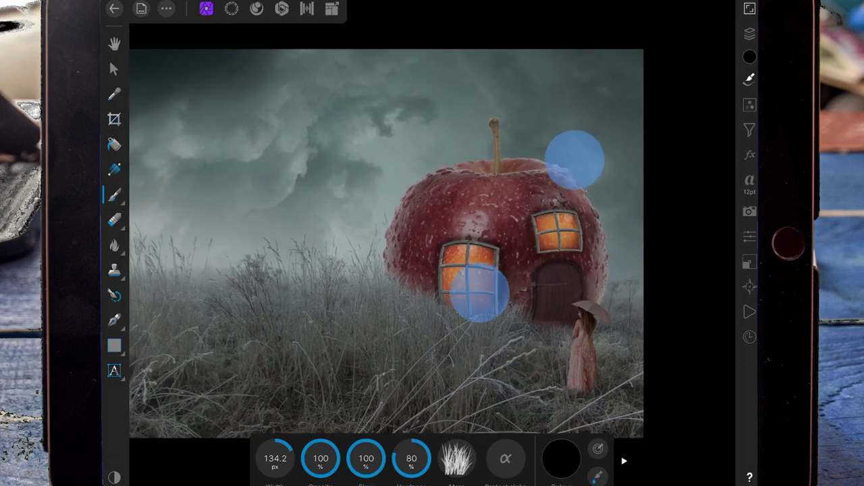
scroll(527, 223, down, 2)
click(749, 78)
click(749, 33)
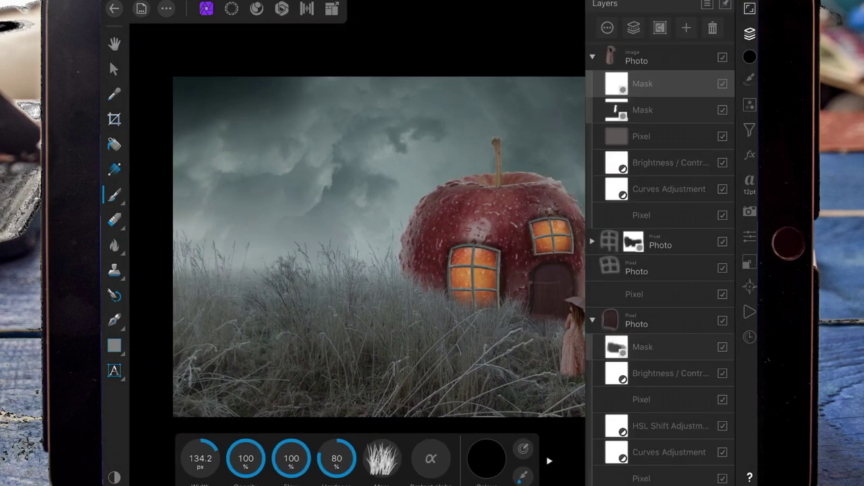
Collapse the expanded layer groups, including the apple image group, and switch to the Move Tool
click(637, 61)
click(592, 56)
click(592, 162)
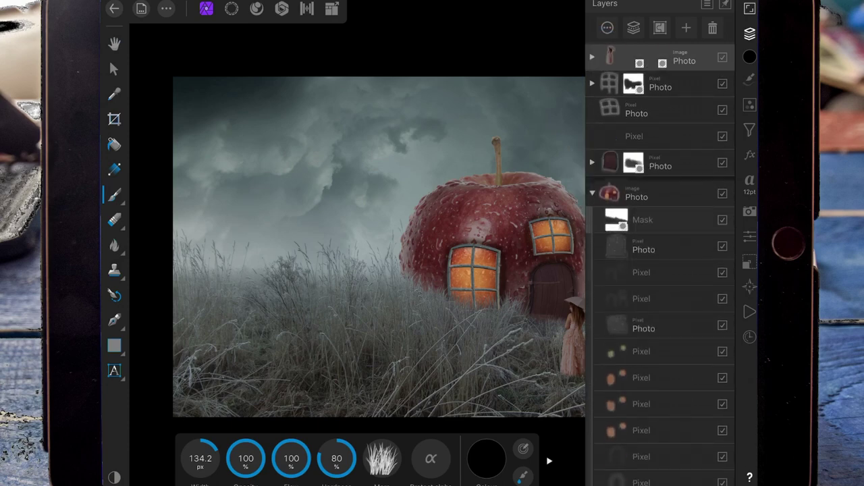
click(592, 188)
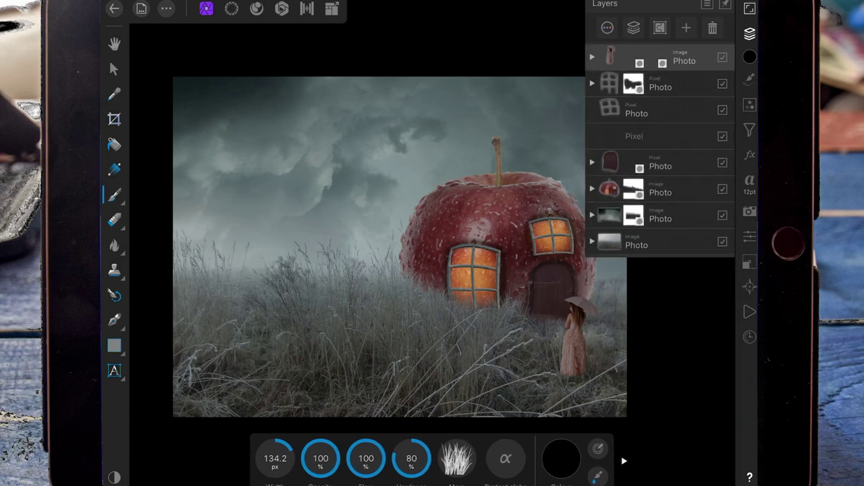
click(114, 69)
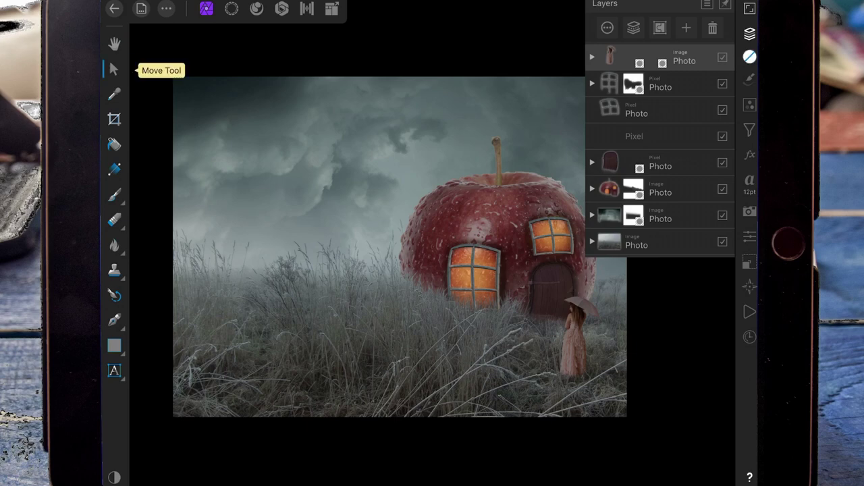
key(ctrl+z)
key(ctrl+z)
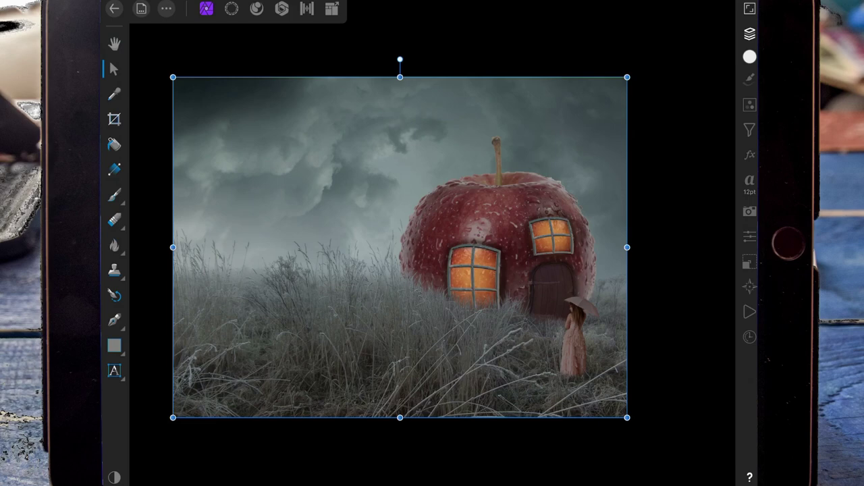
Duplicate the girl's Photo layer from its context menu
click(750, 33)
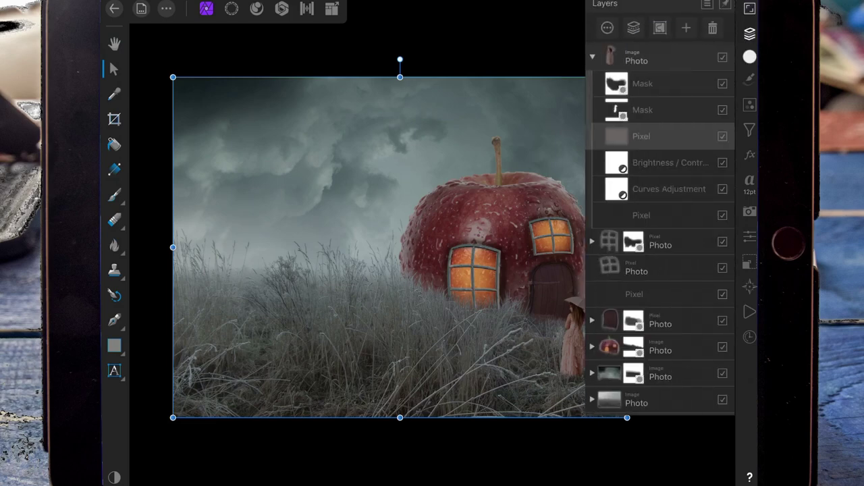
click(635, 57)
click(749, 34)
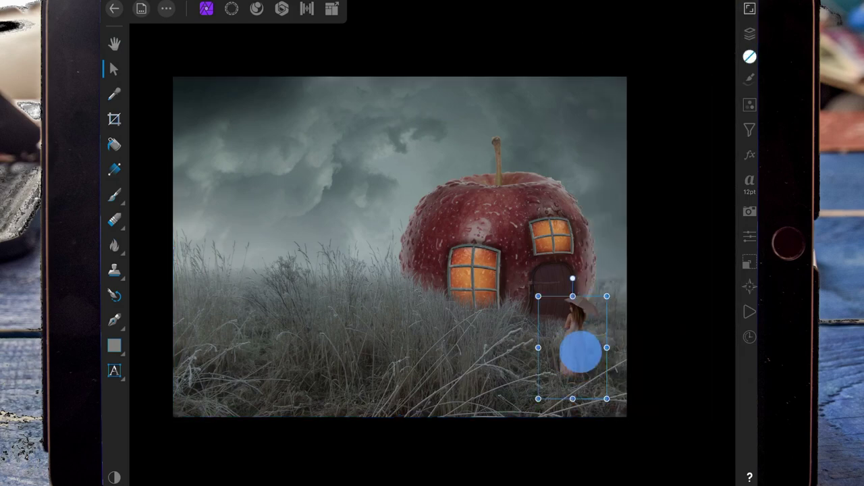
click(580, 352)
click(525, 328)
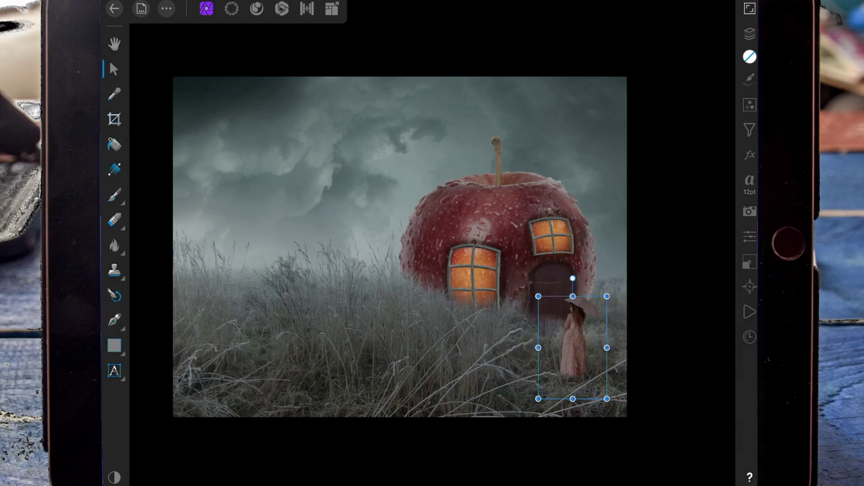
scroll(607, 378, up, 5)
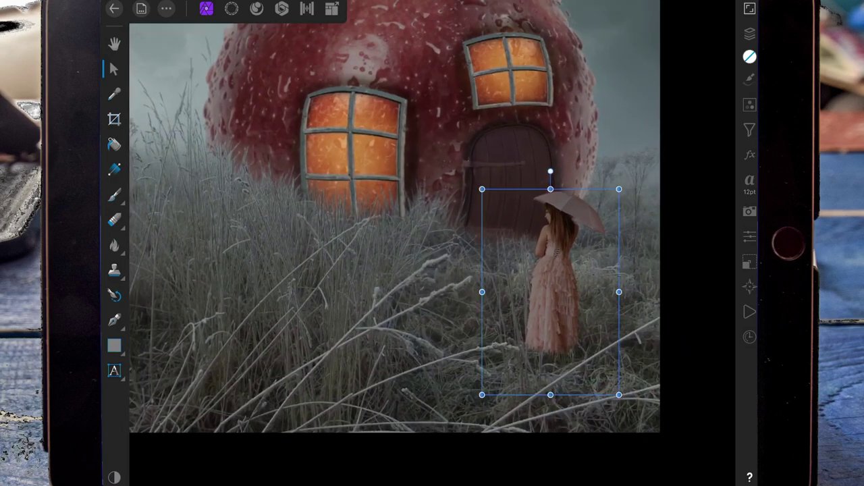
Flip the girl's copy horizontally and rotate it 180° so it is upside down
click(749, 261)
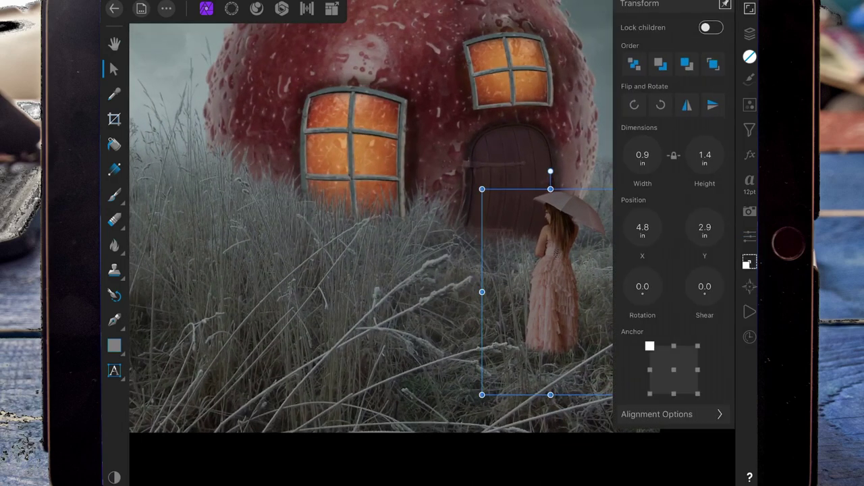
click(686, 105)
click(633, 104)
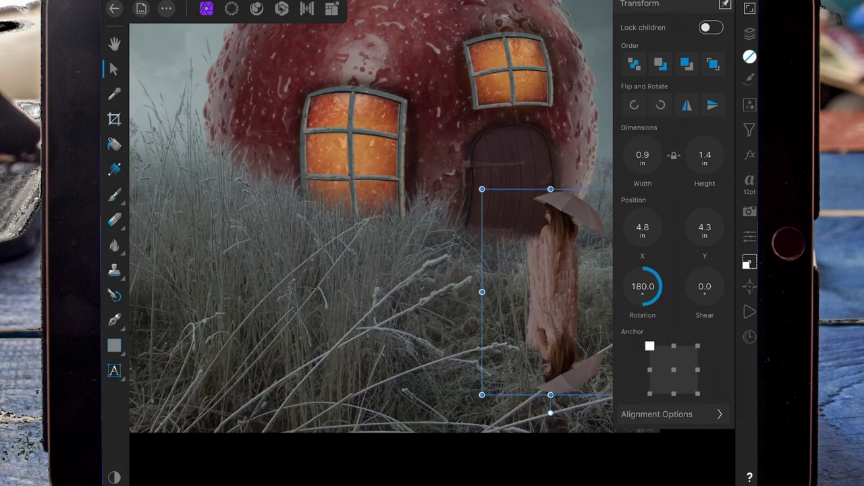
click(749, 33)
click(749, 33)
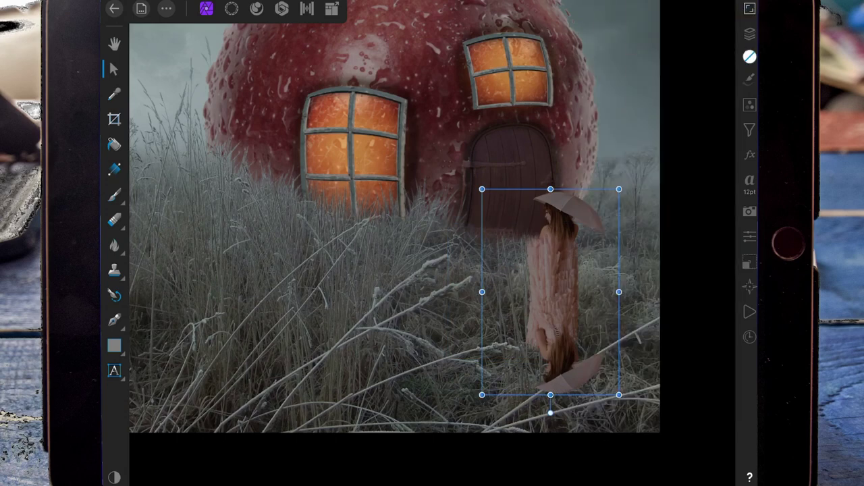
Tilt the upside-down copy toward the lower right and position it under the girl's feet
drag(550, 412, 637, 405)
mouse_move(584, 318)
mouse_down()
mouse_move(616, 410)
mouse_move(611, 404)
mouse_up()
scroll(574, 284, down, 3)
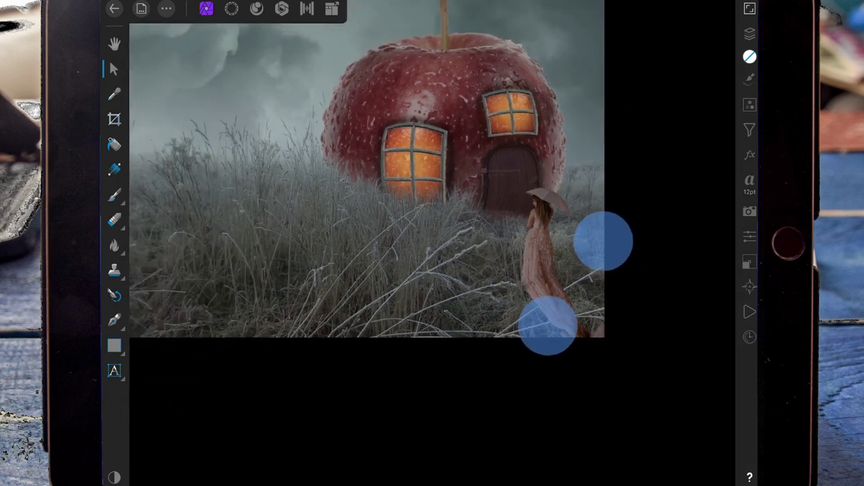
drag(618, 341, 612, 360)
drag(577, 321, 583, 320)
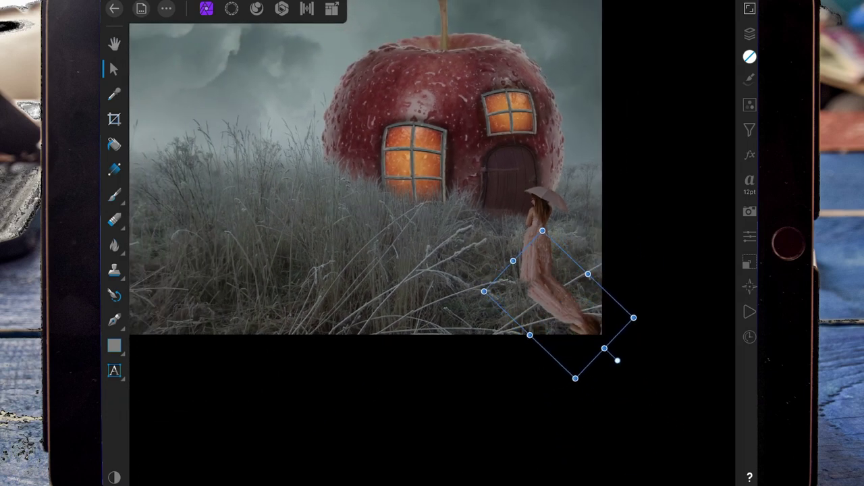
drag(578, 316, 573, 308)
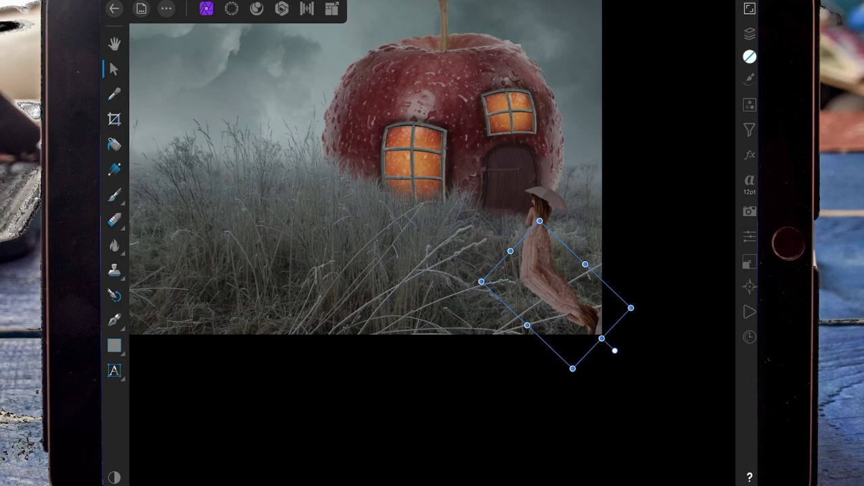
Add a new pixel layer and move it into the shadow copy's group
click(749, 33)
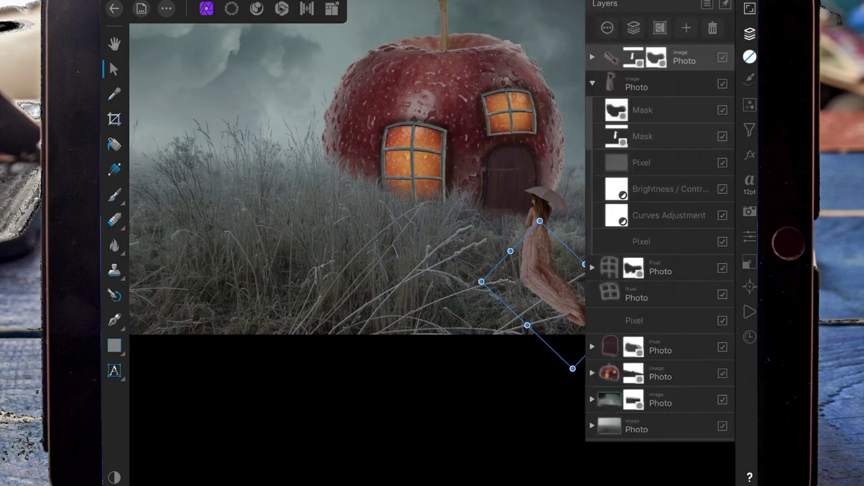
click(685, 27)
click(656, 34)
click(684, 58)
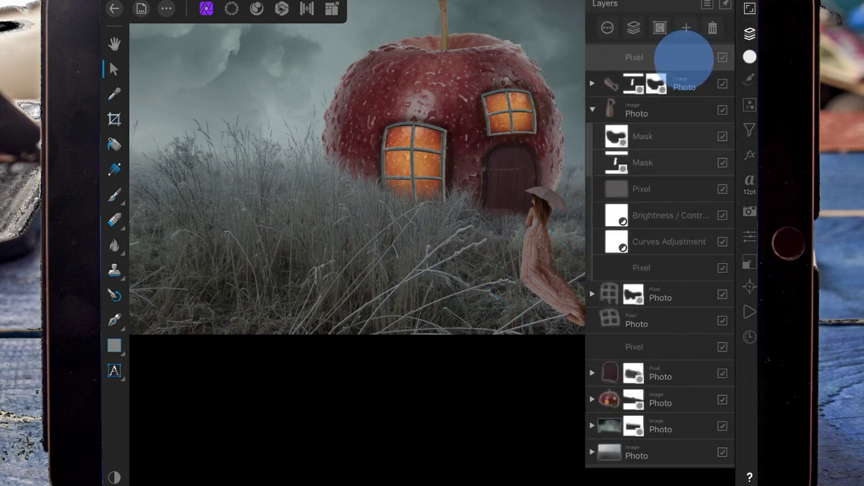
drag(684, 57, 684, 80)
Add an Exposure adjustment at -20 to turn the shadow shape black
click(749, 104)
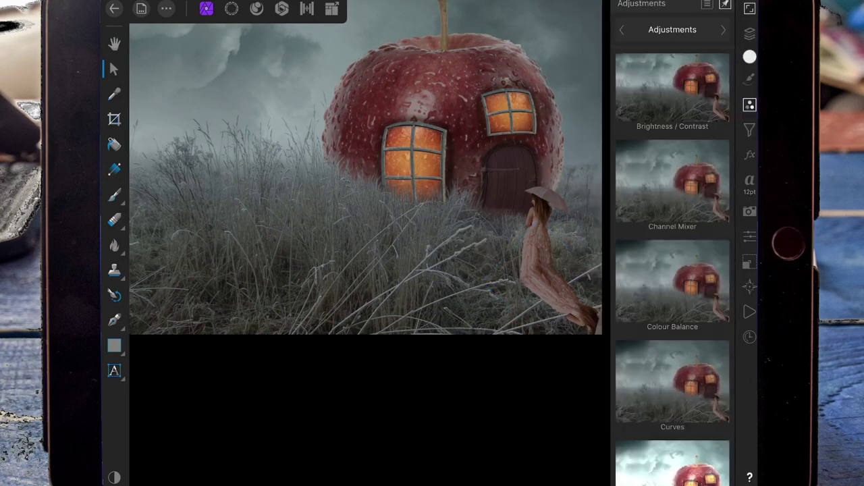
scroll(672, 270, down, 3)
click(673, 399)
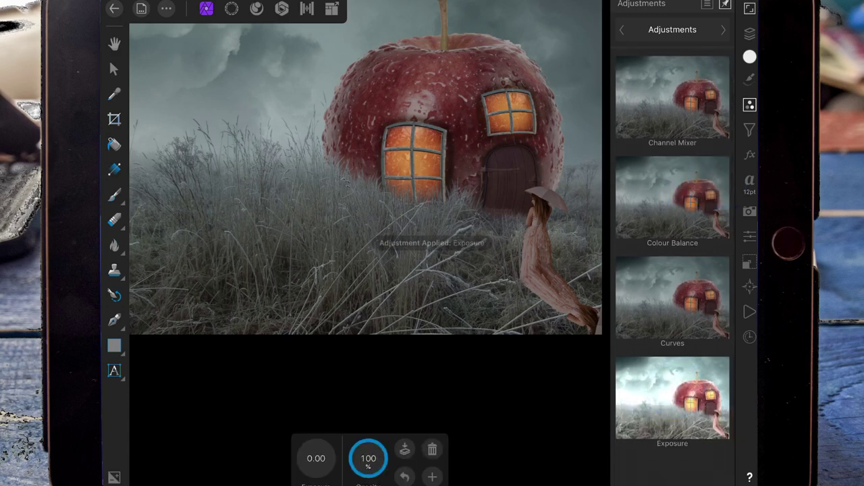
drag(261, 454, 225, 457)
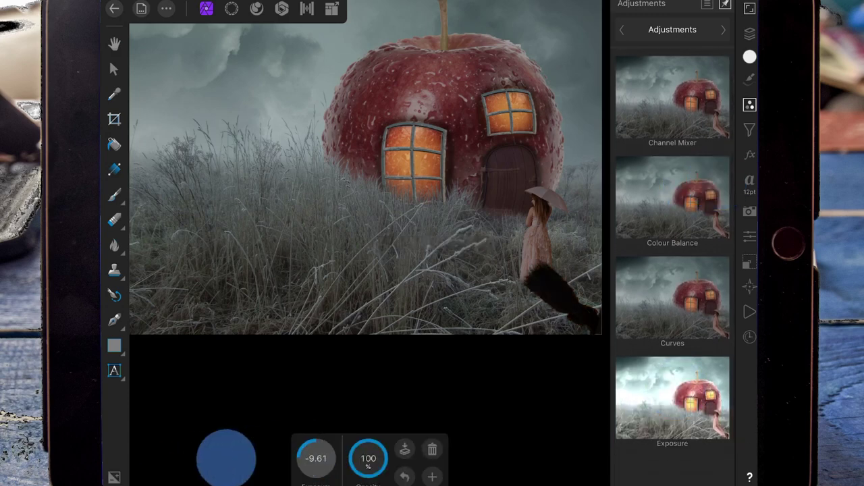
drag(162, 469, 127, 469)
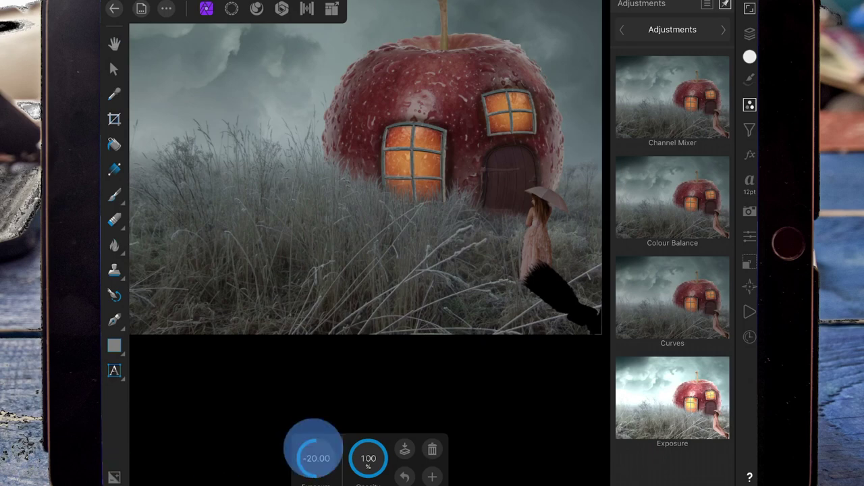
click(749, 33)
click(641, 60)
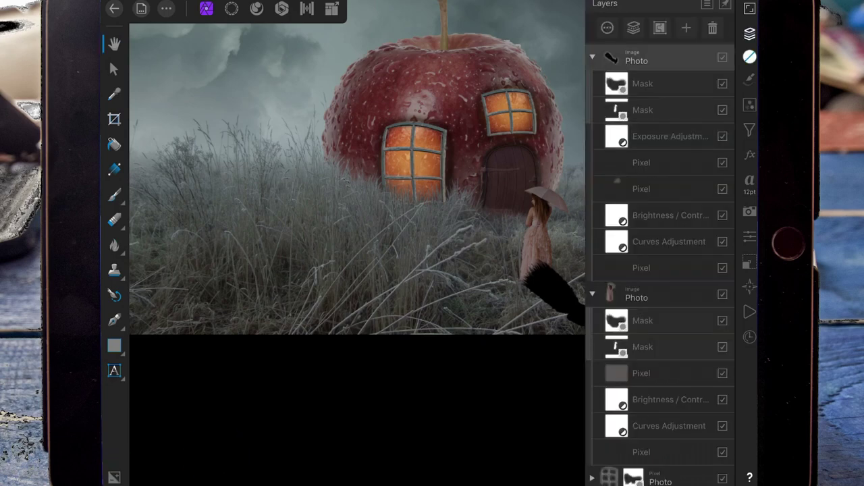
Move the black shadow layer below the girl and lower its opacity to 34%
click(592, 56)
click(592, 83)
click(611, 58)
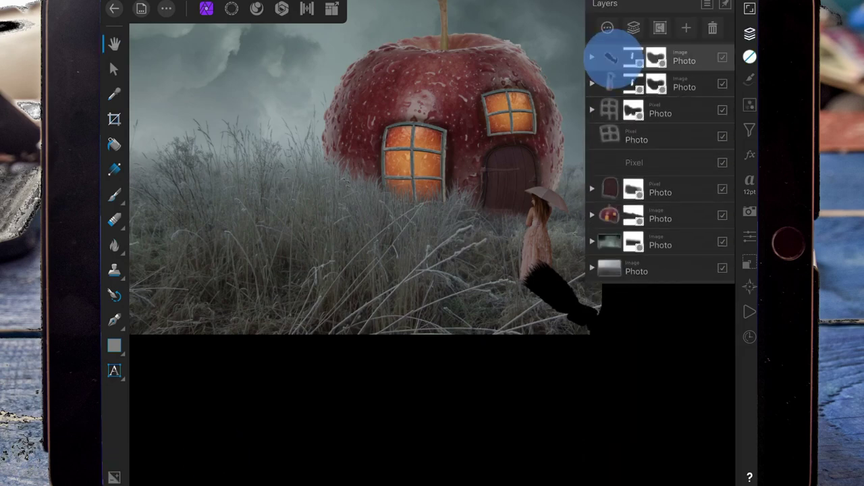
drag(611, 58, 612, 84)
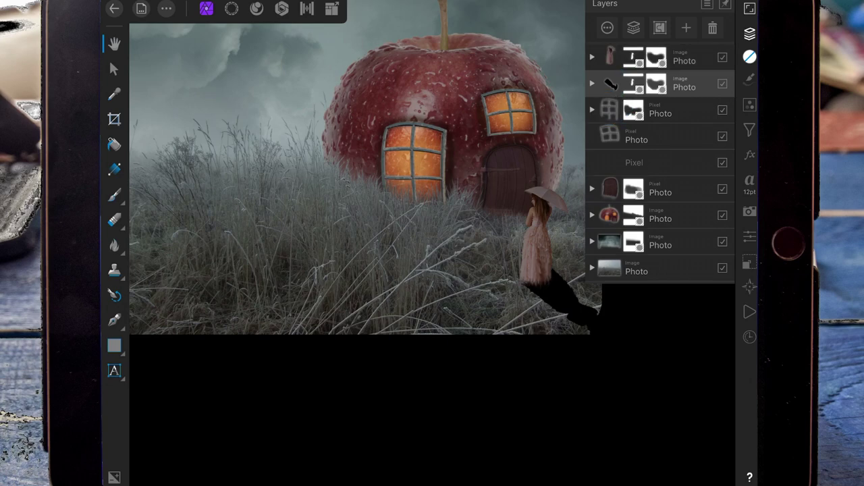
click(684, 84)
drag(714, 62, 658, 61)
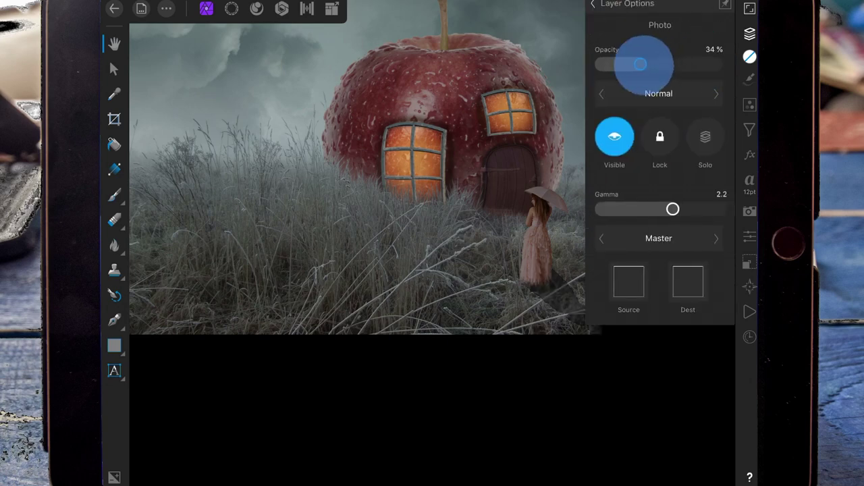
Apply a live Gaussian Blur of about 4.8 px to soften the shadow
click(749, 130)
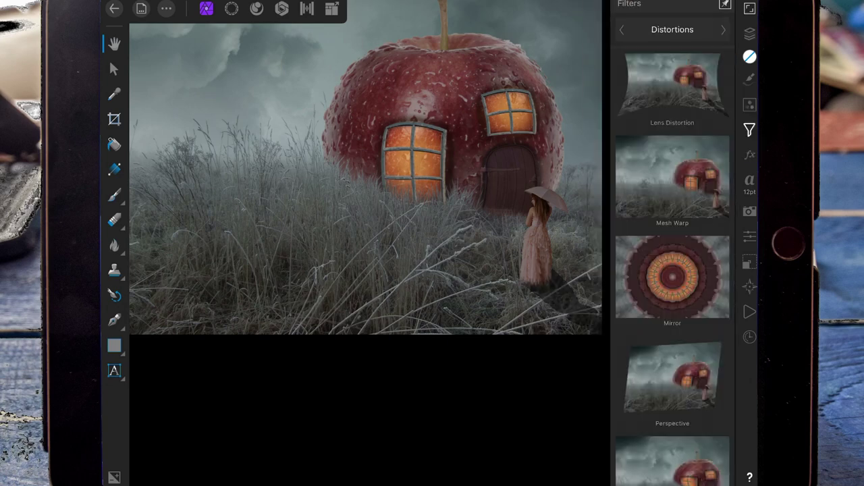
click(673, 29)
click(556, 52)
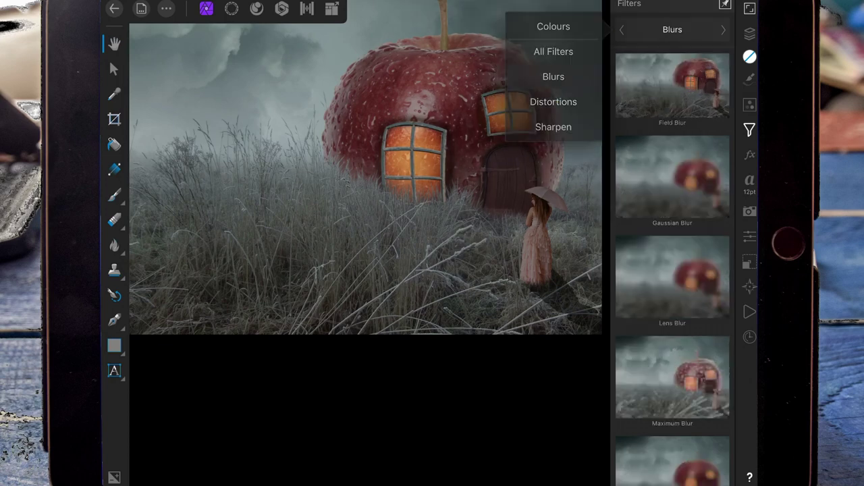
click(673, 177)
click(382, 449)
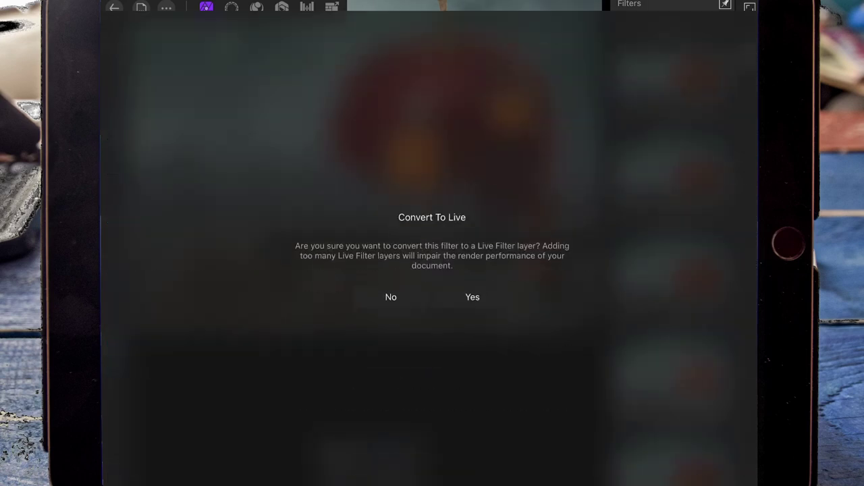
click(469, 297)
click(749, 33)
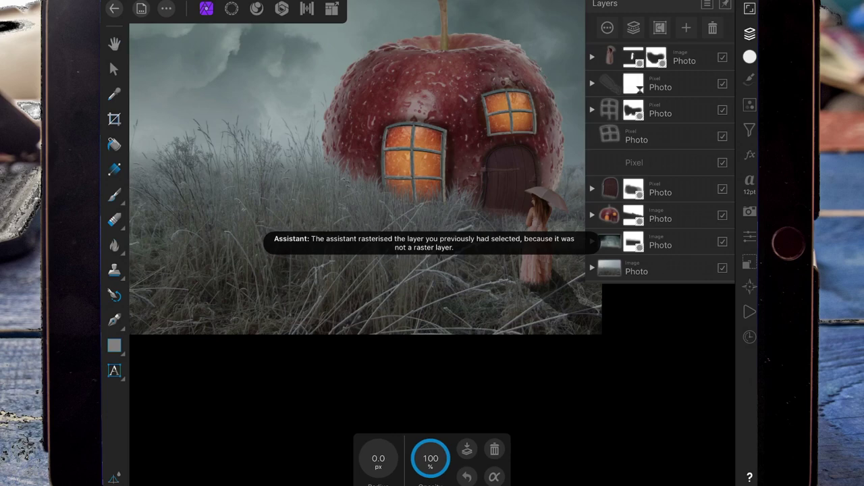
click(749, 33)
drag(378, 457, 403, 453)
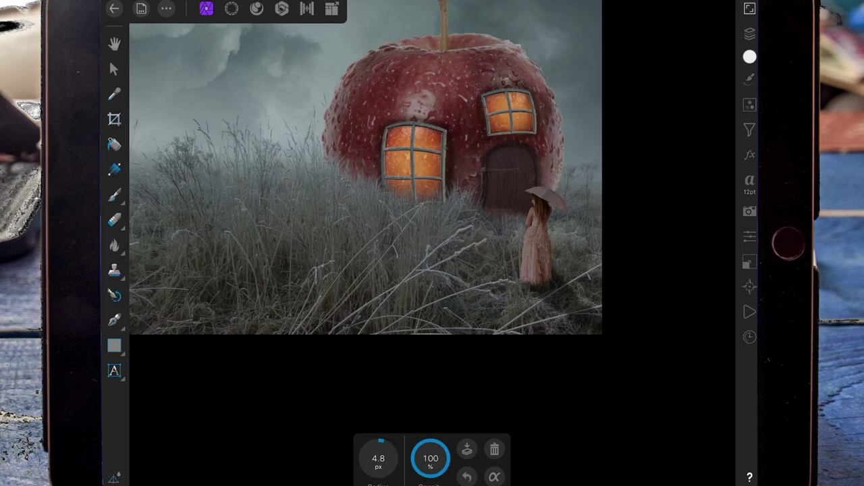
click(114, 69)
Nudge the shadow layer left and down and enlarge it slightly
click(749, 33)
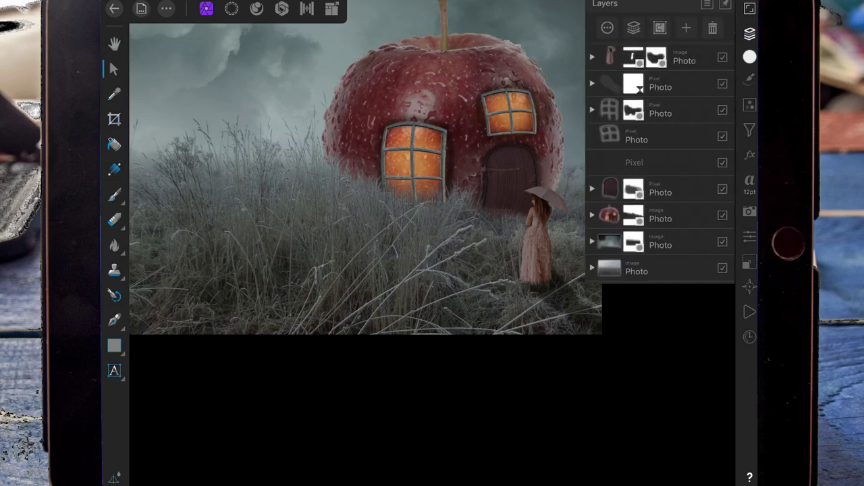
click(661, 83)
drag(560, 317, 613, 344)
drag(582, 286, 581, 287)
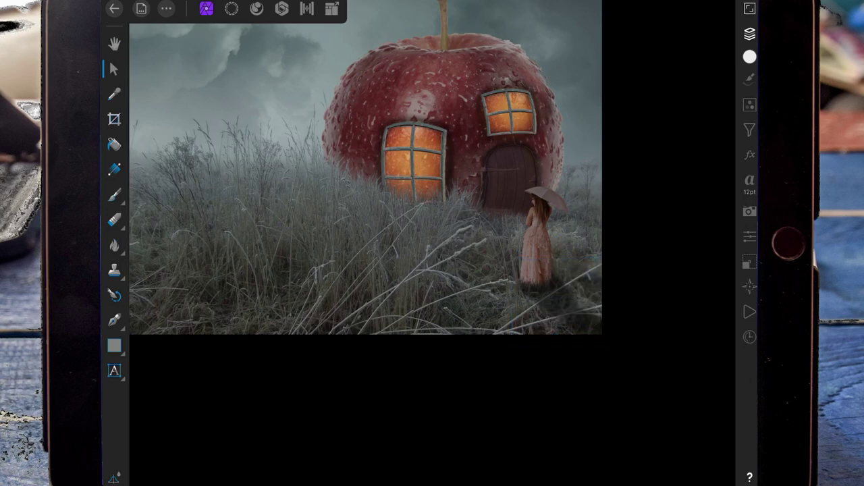
scroll(588, 324, down, 3)
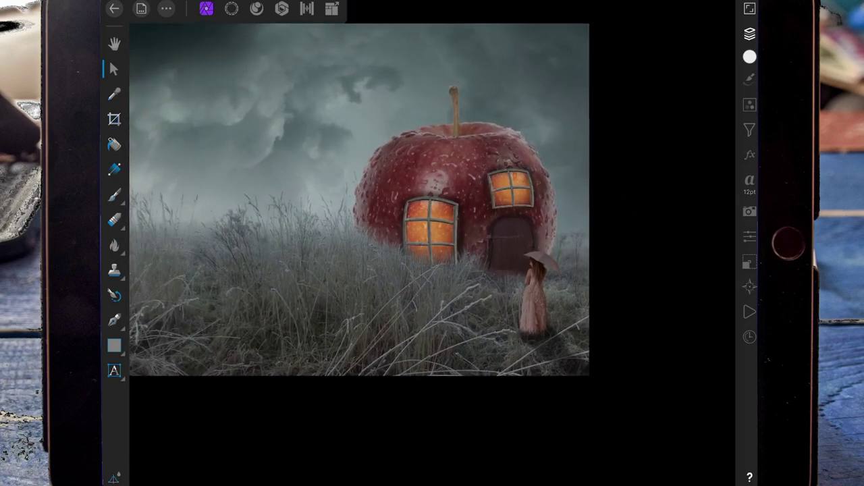
Add a new pixel layer inside the top layer group
click(749, 33)
click(688, 27)
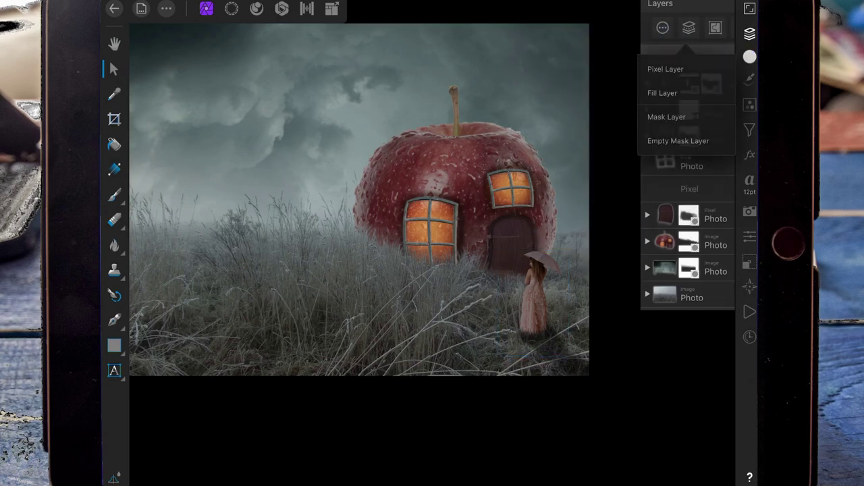
click(675, 50)
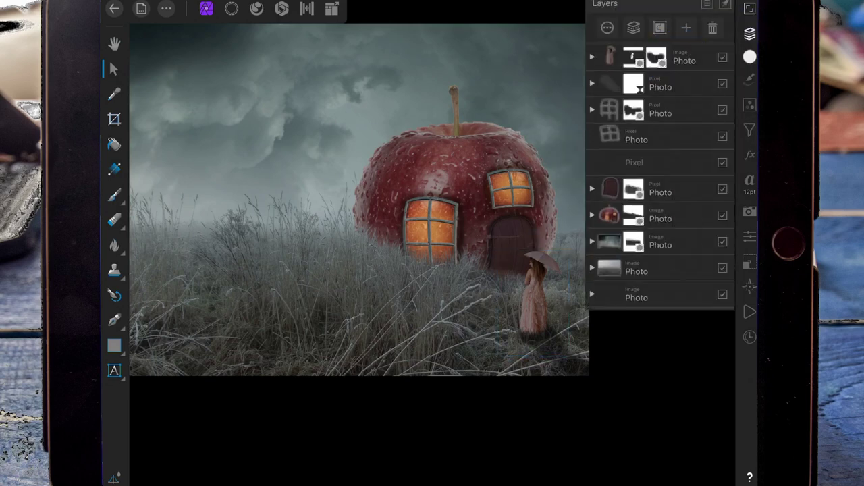
click(592, 57)
Choose a soft round brush from the Basic brush category
click(749, 77)
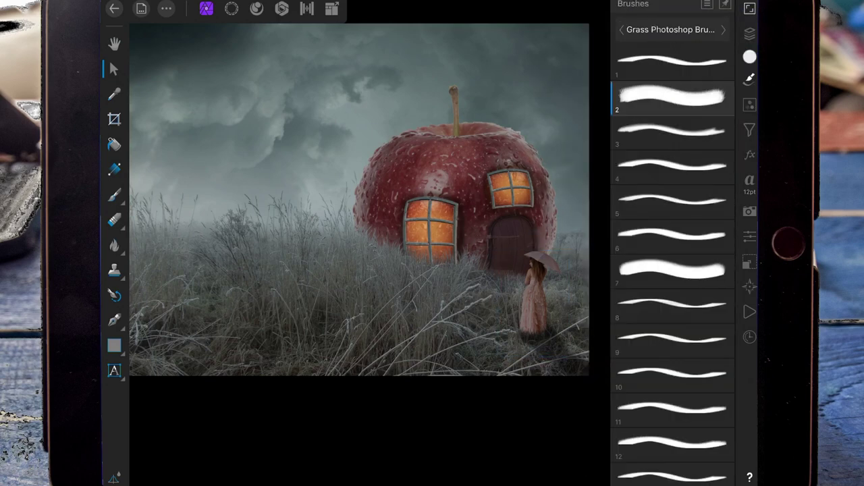
click(670, 29)
scroll(560, 121, down, 3)
click(427, 149)
scroll(509, 208, down, 2)
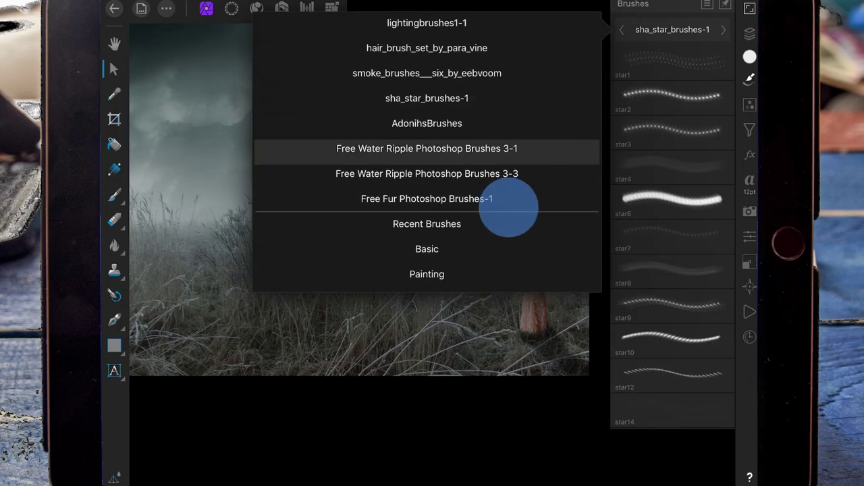
scroll(508, 207, down, 2)
click(426, 199)
click(114, 195)
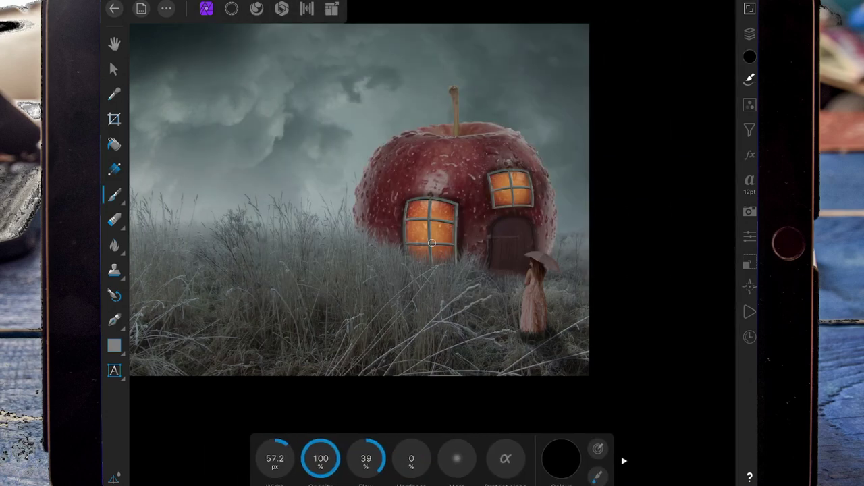
scroll(594, 317, up, 3)
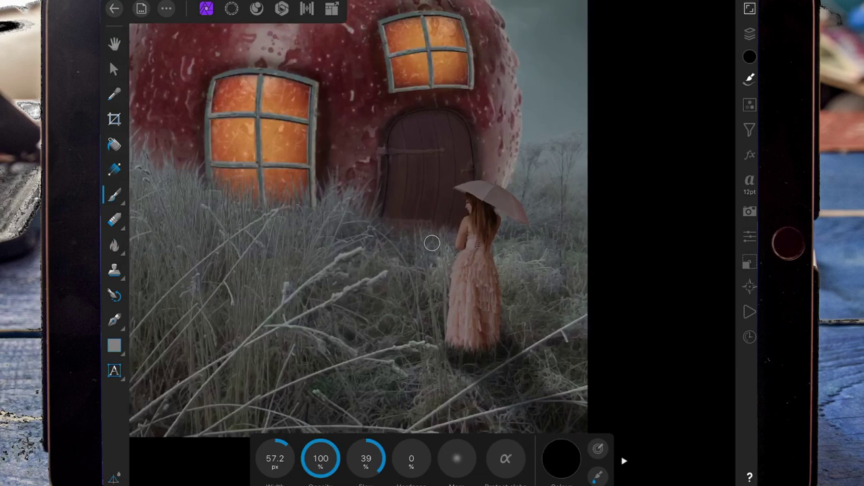
Paint black over the umbrella, the dress hem and around the girl's head
mouse_move(530, 218)
mouse_down()
mouse_move(491, 227)
mouse_move(482, 216)
mouse_move(493, 331)
mouse_move(464, 347)
mouse_move(448, 340)
mouse_move(473, 347)
mouse_up()
click(502, 192)
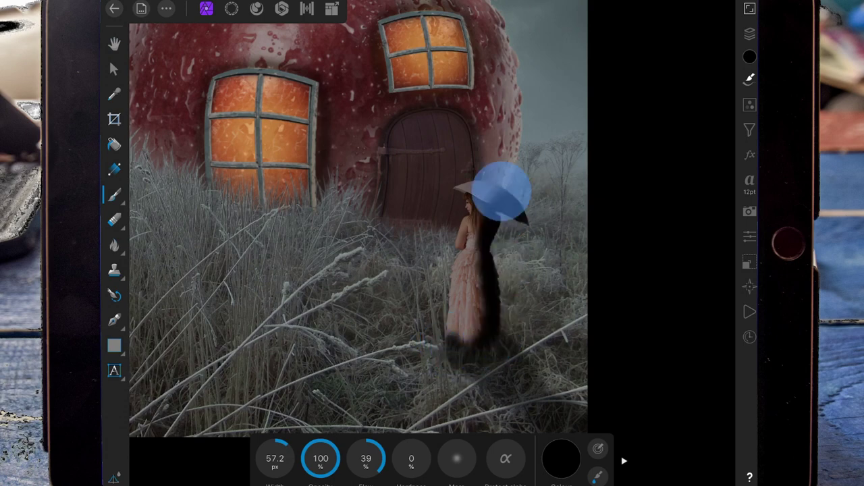
mouse_move(501, 192)
mouse_down()
mouse_move(502, 210)
mouse_move(482, 193)
mouse_move(488, 232)
mouse_up()
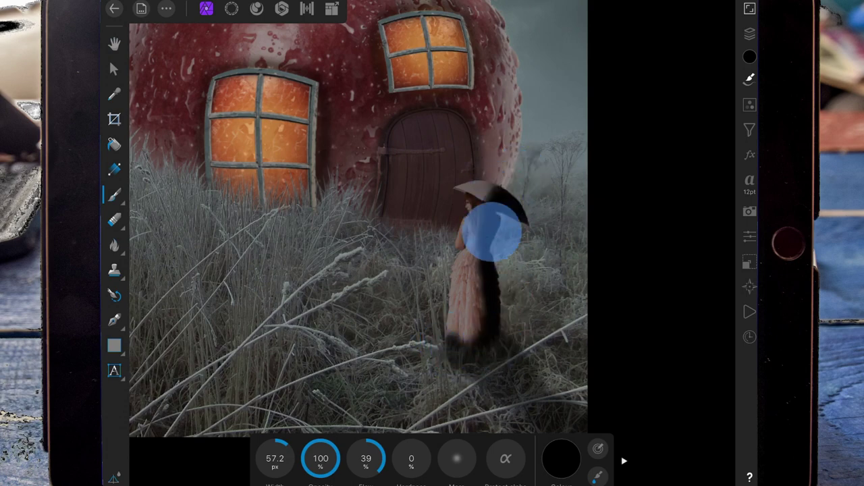
click(749, 34)
Set the painted layer to Overlay blending with reduced opacity
click(656, 135)
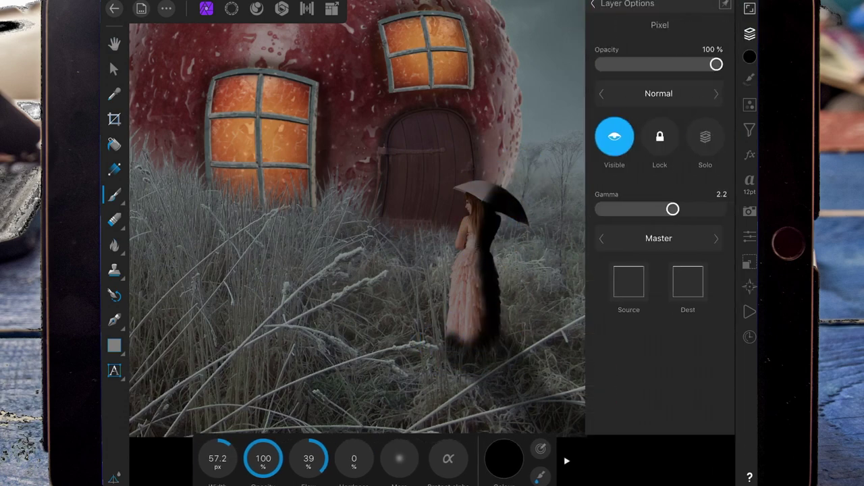
click(658, 93)
drag(549, 223, 606, 35)
click(522, 219)
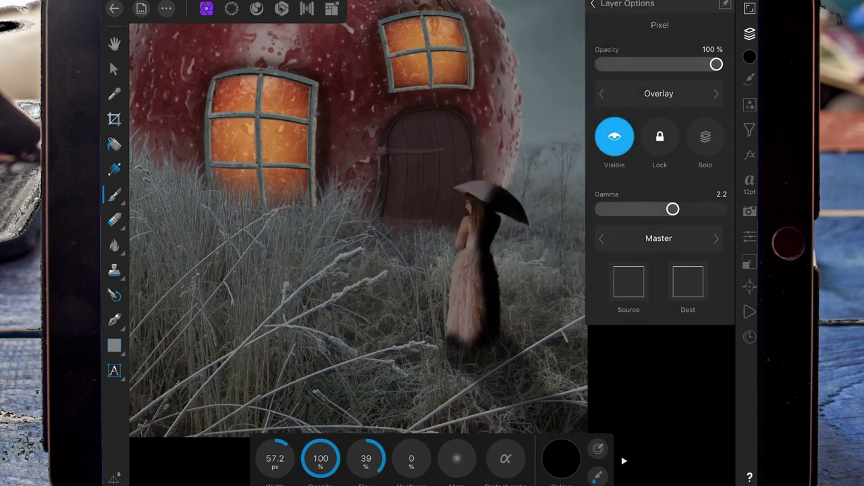
mouse_move(715, 64)
mouse_down()
mouse_move(621, 64)
mouse_move(651, 64)
mouse_up()
click(447, 347)
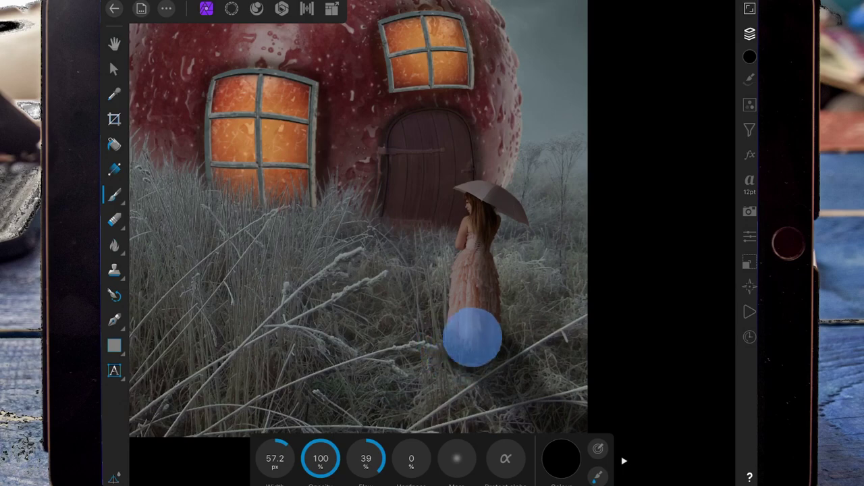
Undo the square crop to bring back the wider scene
scroll(541, 287, down, 3)
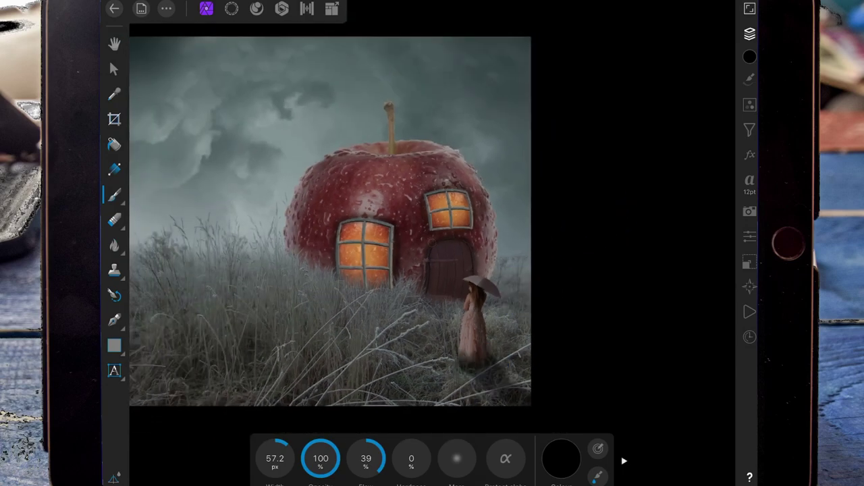
scroll(505, 312, up, 2)
scroll(504, 312, down, 2)
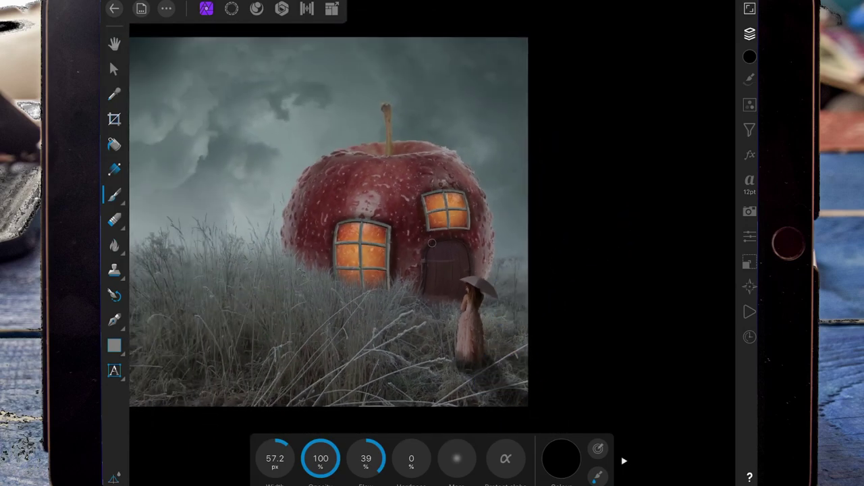
key(ctrl+z)
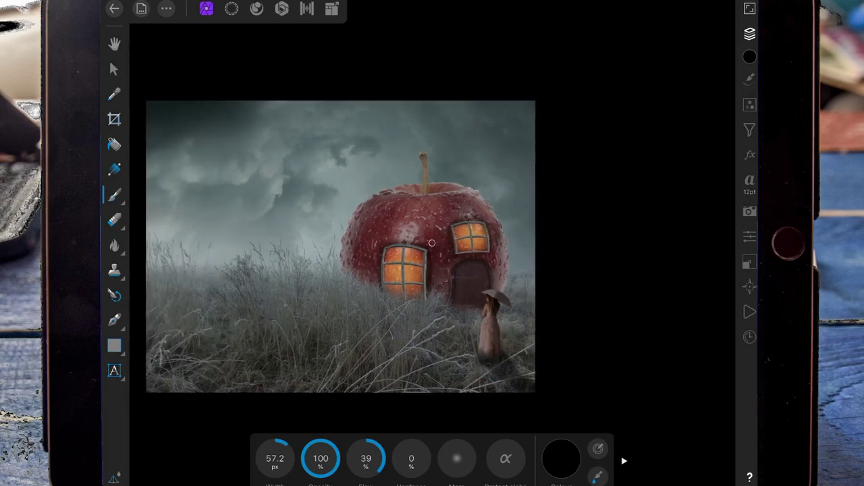
click(749, 33)
On a new pixel layer, paint soft black shadow under the apple house with a ~221 px brush
click(592, 4)
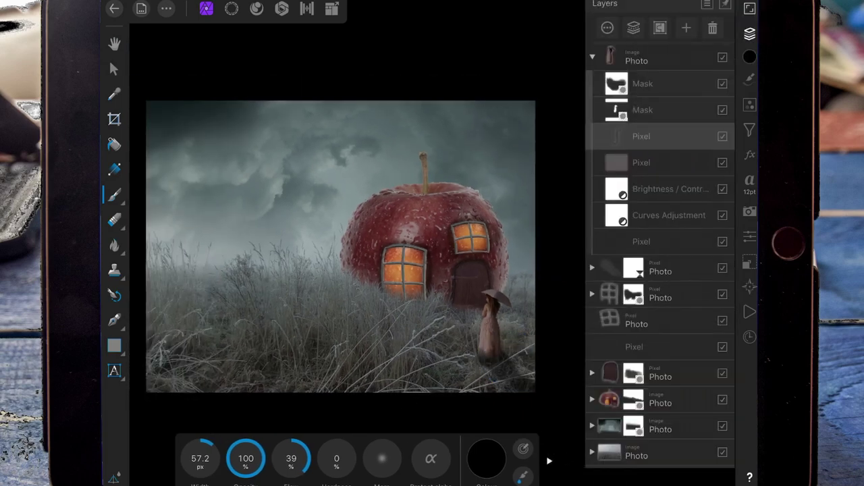
click(621, 444)
click(685, 28)
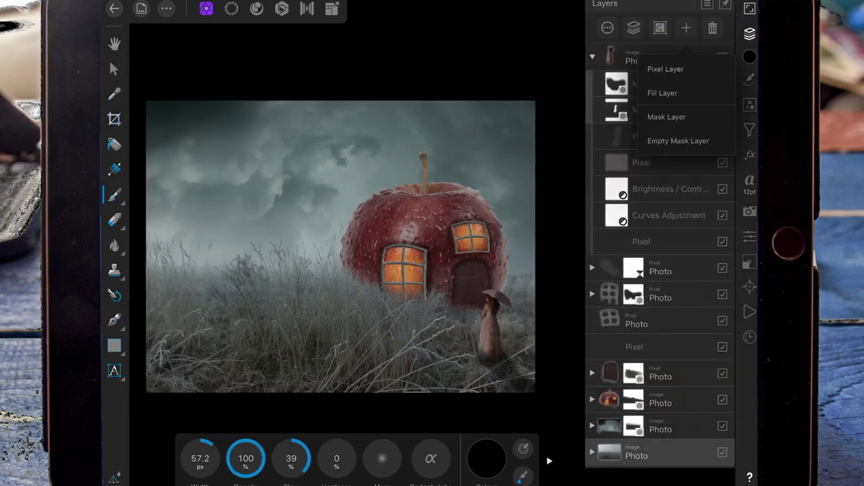
click(749, 33)
drag(275, 458, 391, 405)
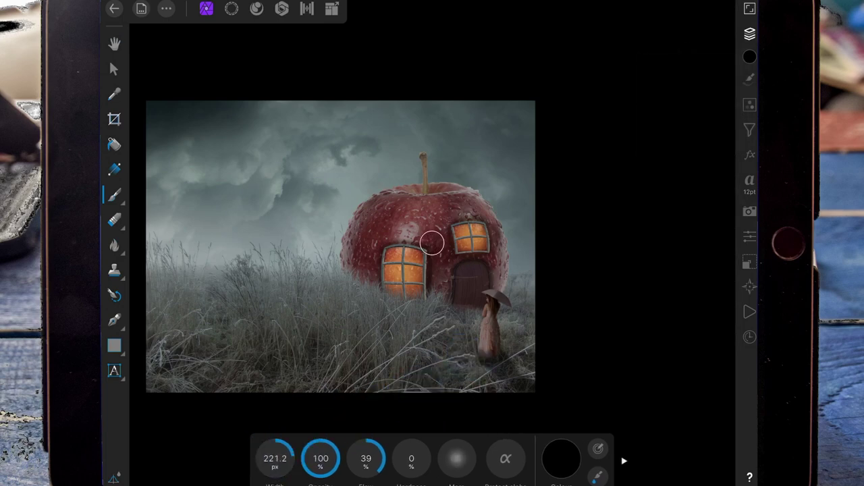
mouse_move(358, 284)
mouse_down()
mouse_move(420, 332)
mouse_move(413, 307)
mouse_move(469, 347)
mouse_move(465, 309)
mouse_move(517, 347)
mouse_move(456, 325)
mouse_move(534, 349)
mouse_move(493, 293)
mouse_move(542, 315)
mouse_move(538, 301)
mouse_move(456, 343)
mouse_move(490, 337)
mouse_move(448, 318)
mouse_move(583, 357)
mouse_up()
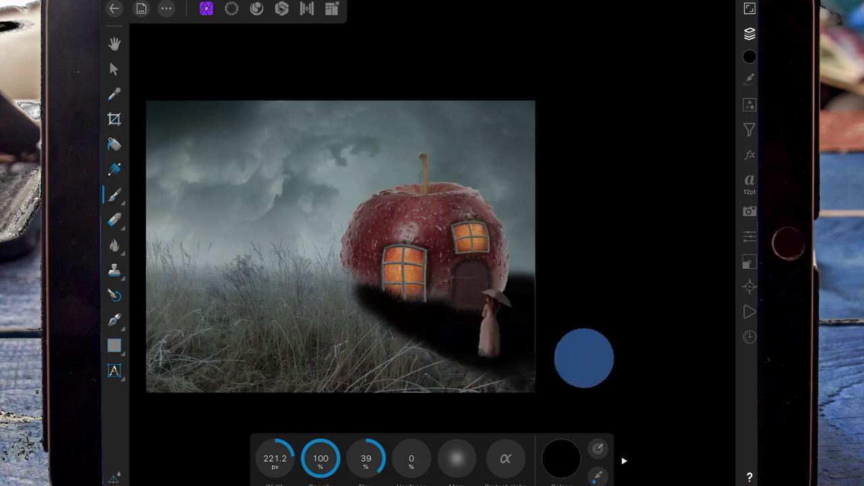
Fade that shadow layer to a low opacity
click(749, 34)
click(679, 135)
mouse_move(702, 64)
mouse_down()
mouse_move(601, 64)
mouse_move(626, 64)
mouse_up()
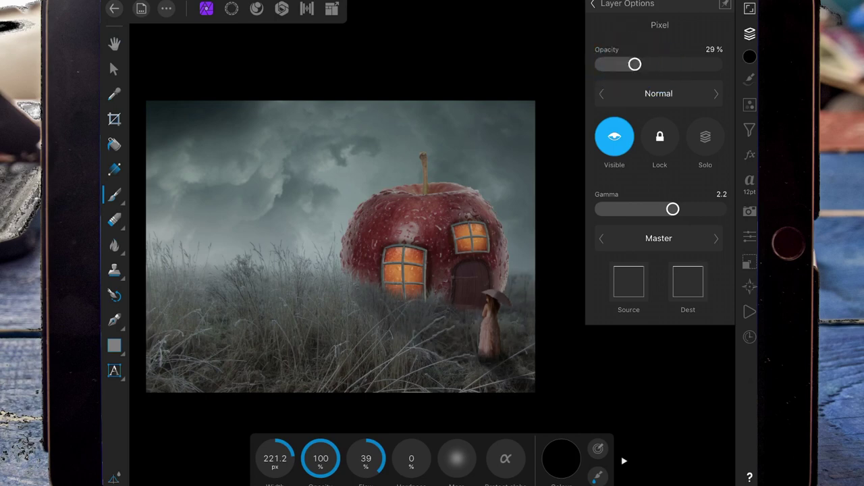
click(593, 4)
On another pixel layer, darken the grass around the door, windows, girl and apple with a 649 px brush
click(686, 28)
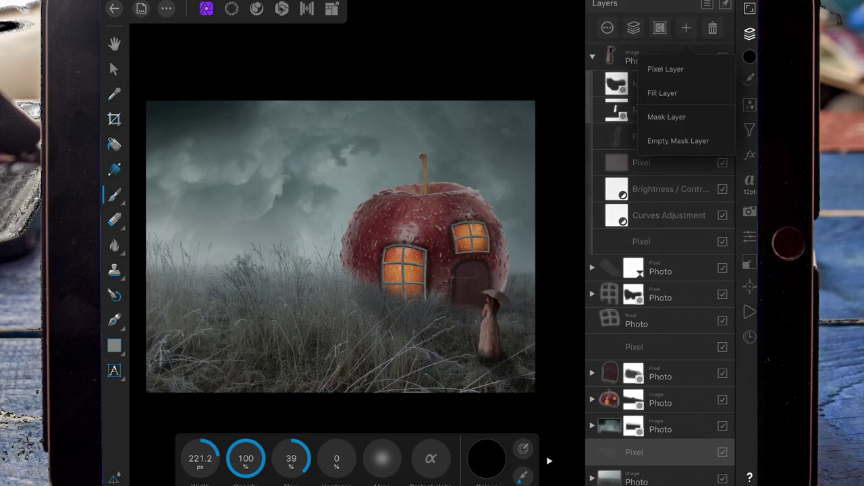
click(749, 33)
drag(264, 455, 361, 450)
mouse_move(274, 458)
mouse_down()
mouse_move(318, 458)
mouse_move(297, 458)
mouse_up()
mouse_move(351, 287)
mouse_down()
mouse_move(368, 320)
mouse_move(398, 335)
mouse_up()
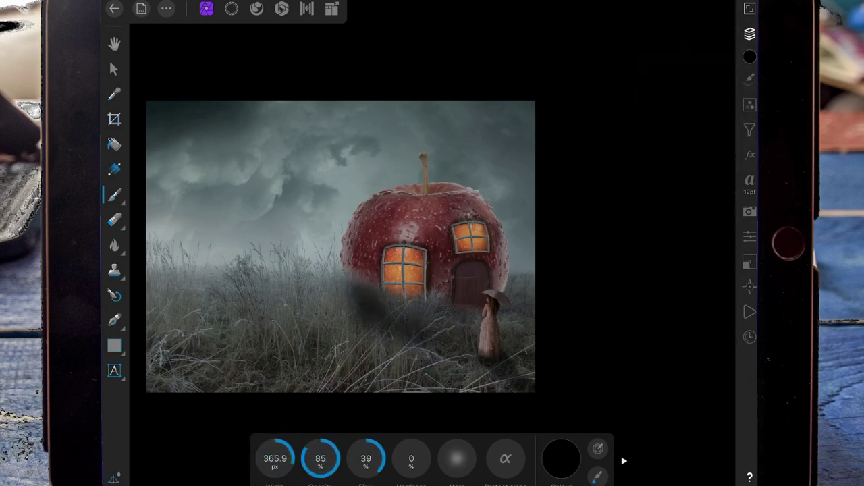
drag(275, 458, 517, 356)
drag(405, 303, 358, 282)
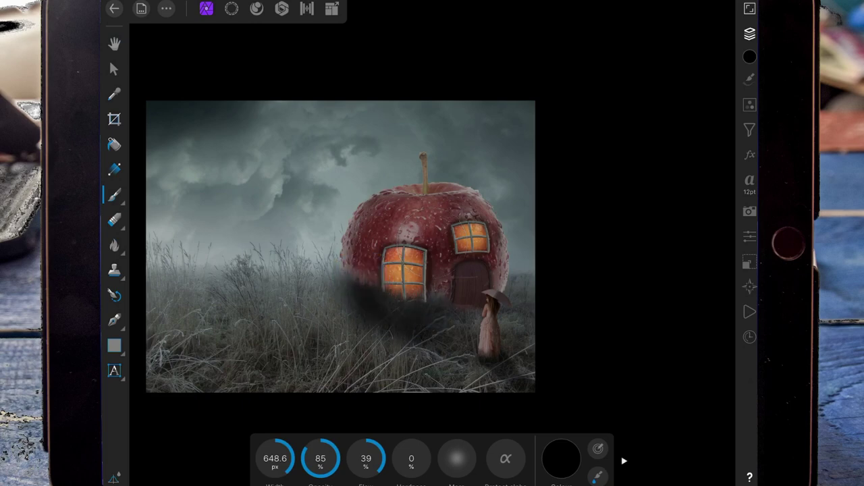
drag(513, 324, 520, 273)
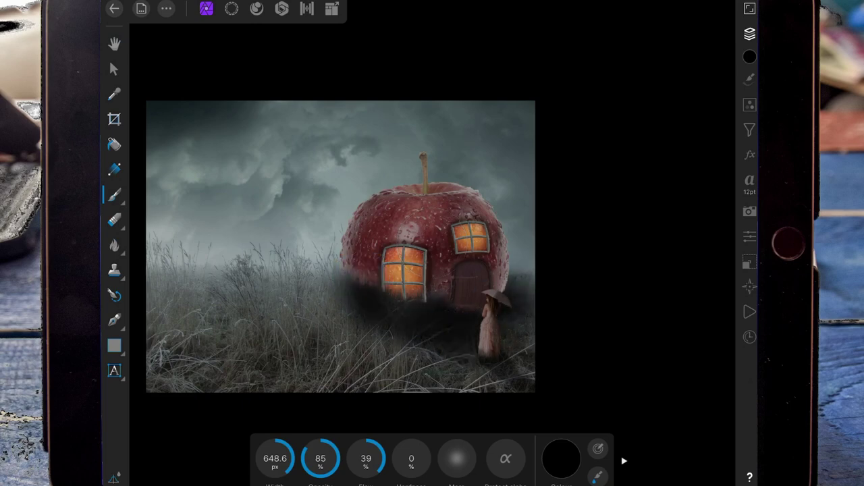
drag(369, 313, 459, 371)
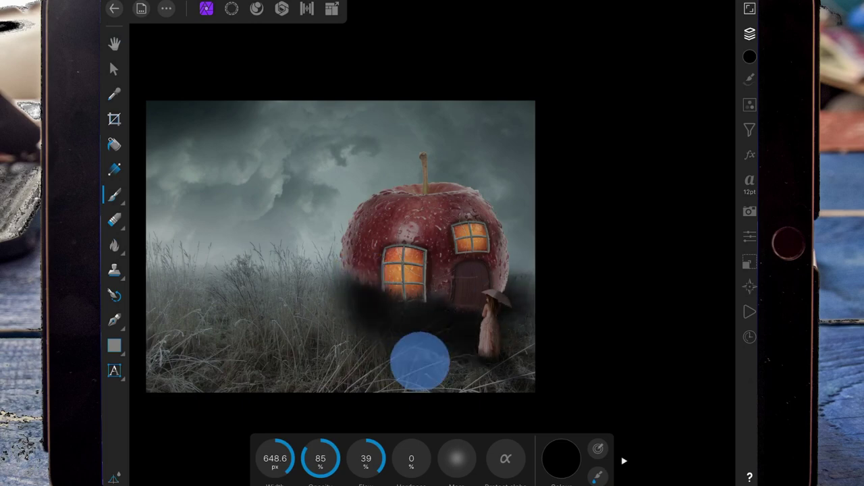
mouse_move(531, 321)
mouse_down()
mouse_move(498, 362)
mouse_move(372, 328)
mouse_up()
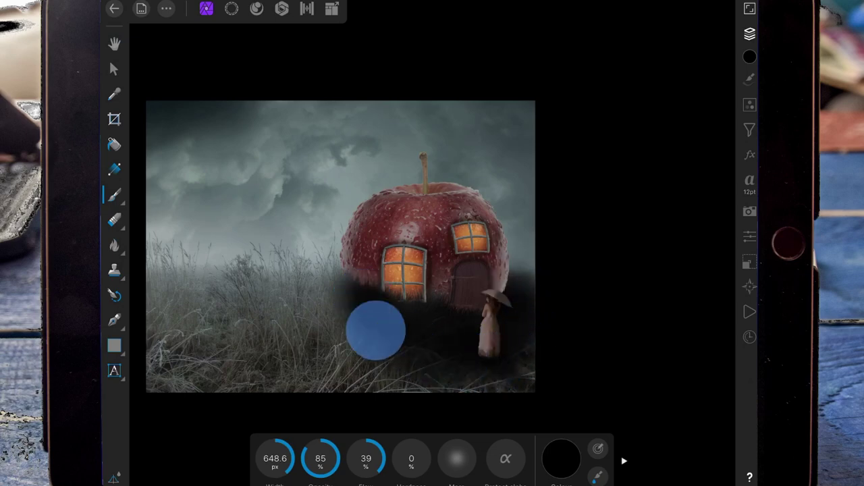
Lower the second shadow layer's opacity to about 29%
click(750, 34)
click(696, 447)
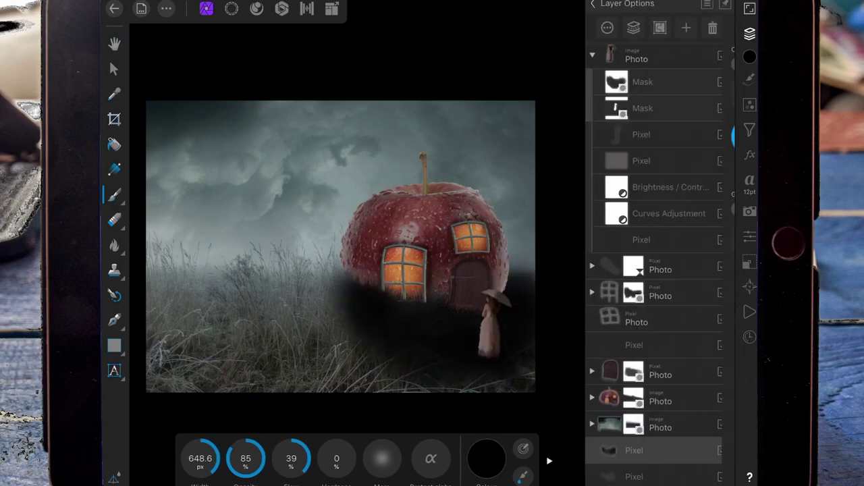
mouse_move(706, 64)
mouse_down()
mouse_move(631, 64)
mouse_move(640, 64)
mouse_up()
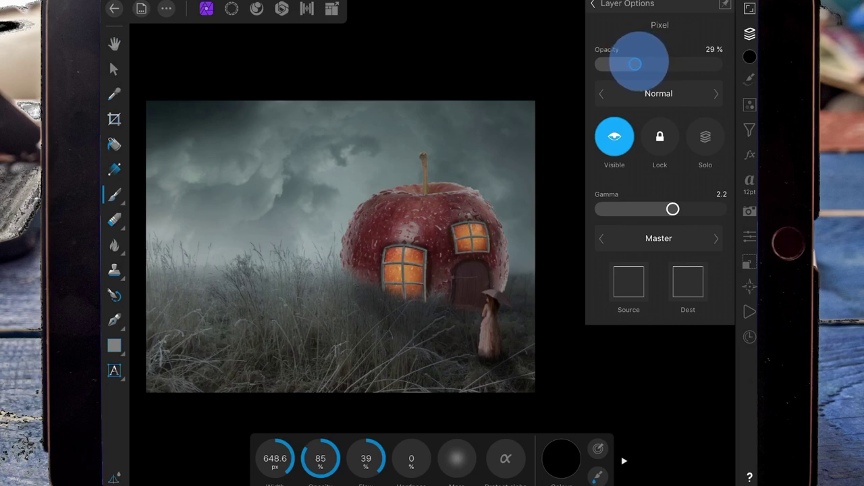
drag(635, 64, 642, 64)
click(593, 3)
On a new pixel layer, paint shadow under the left window and by the door with a 404 px brush
click(685, 27)
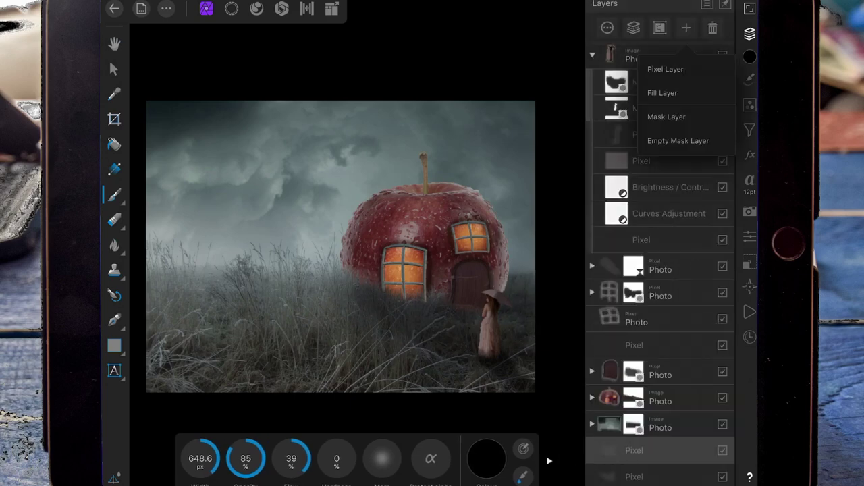
click(750, 33)
drag(274, 458, 367, 424)
drag(274, 458, 255, 458)
mouse_move(341, 290)
mouse_down()
mouse_move(349, 286)
mouse_move(368, 301)
mouse_move(479, 305)
mouse_move(396, 305)
mouse_up()
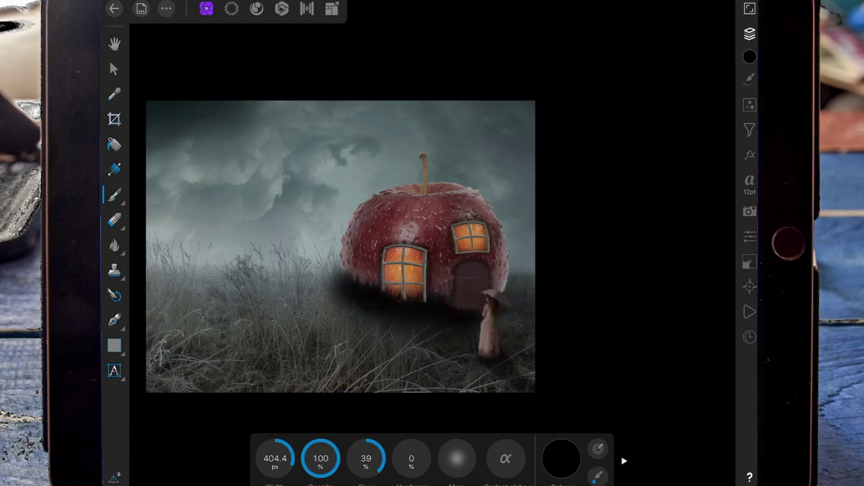
mouse_move(494, 299)
mouse_down()
mouse_move(509, 303)
mouse_move(488, 313)
mouse_up()
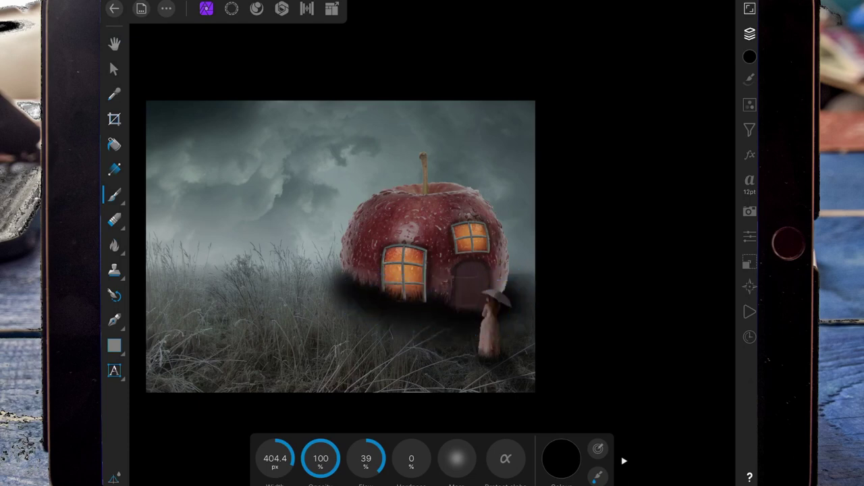
Drop the new shadow layer's opacity to about 14%
click(750, 33)
drag(690, 64, 647, 64)
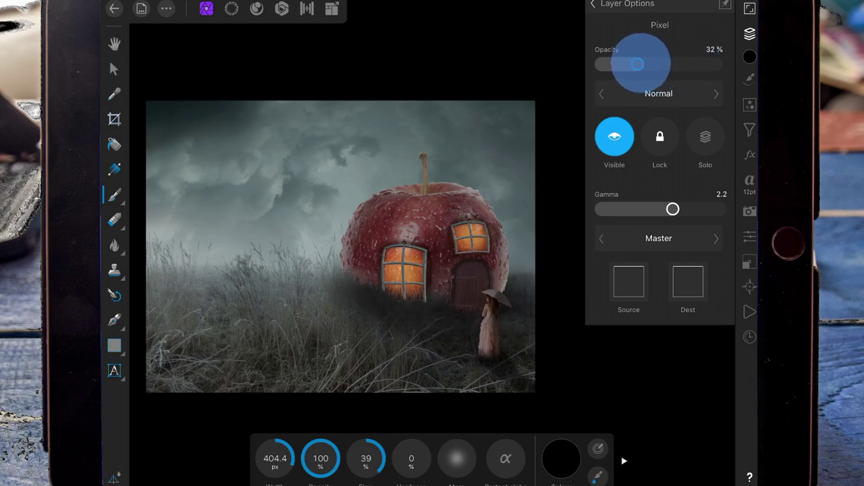
drag(638, 64, 621, 65)
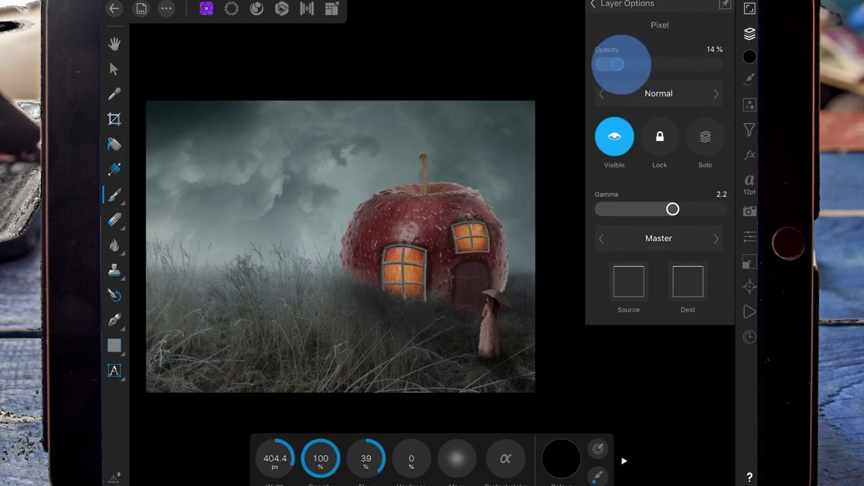
click(593, 4)
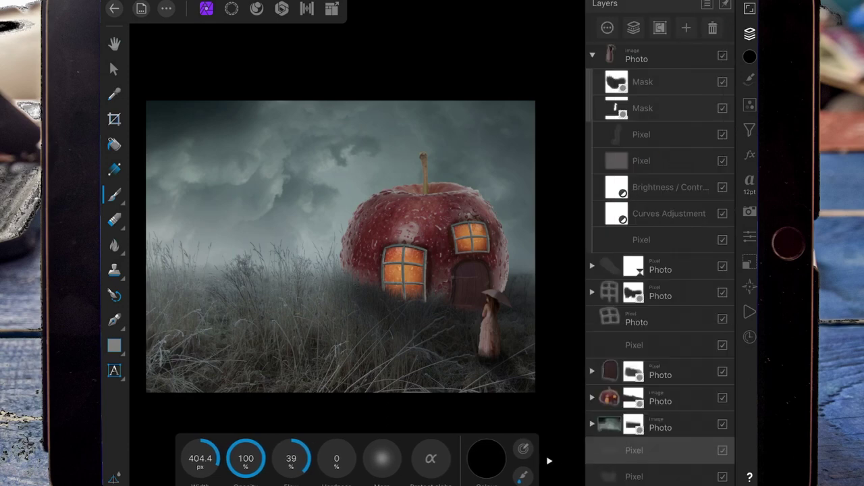
click(114, 220)
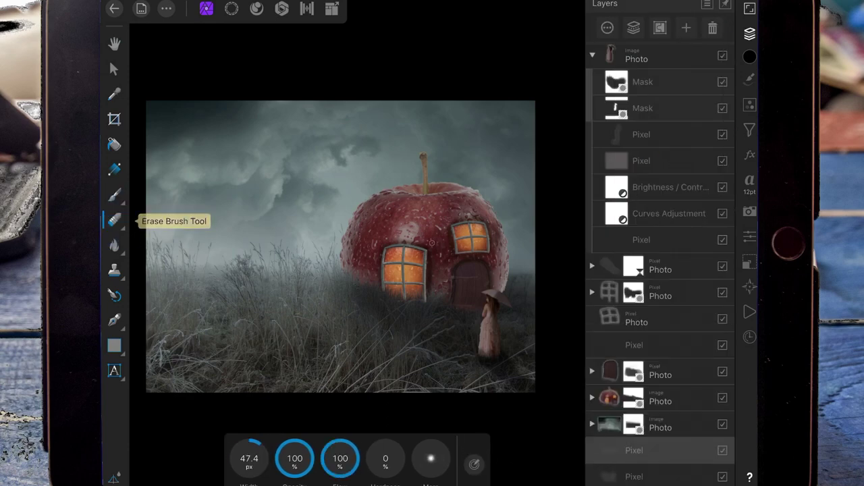
Soften the shadow below the left window with a large, half-strength eraser
drag(249, 458, 284, 458)
click(750, 34)
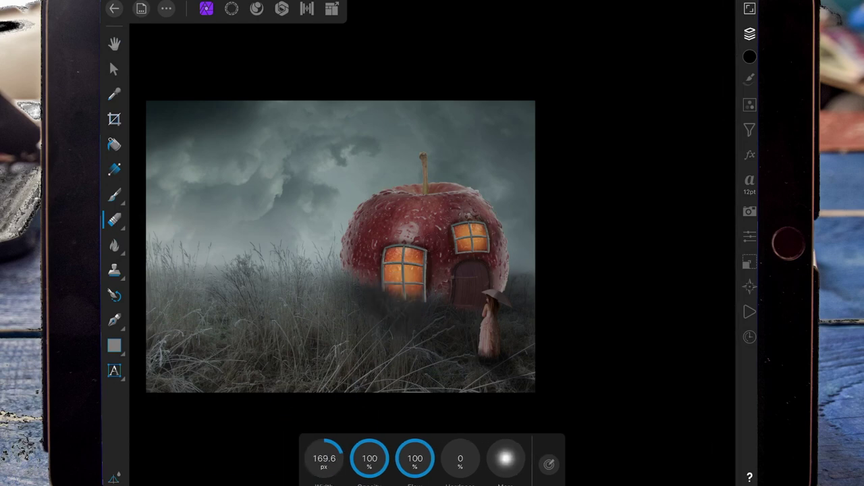
drag(402, 302, 409, 328)
click(750, 33)
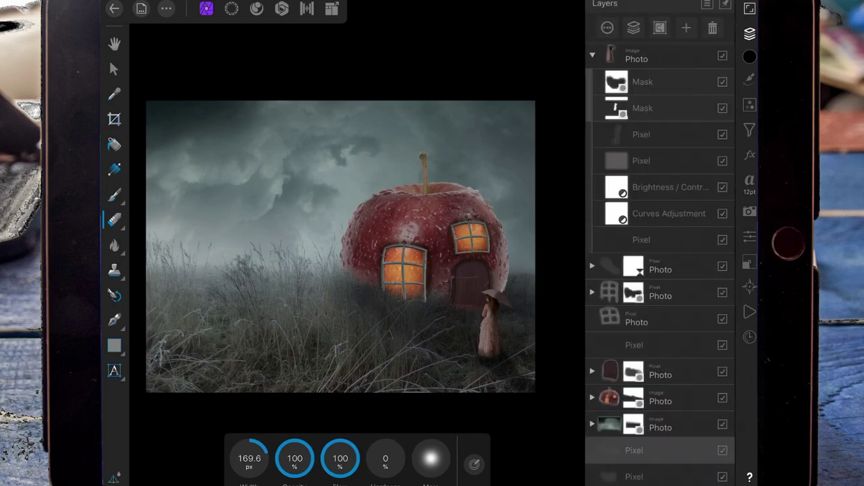
scroll(659, 270, down, 2)
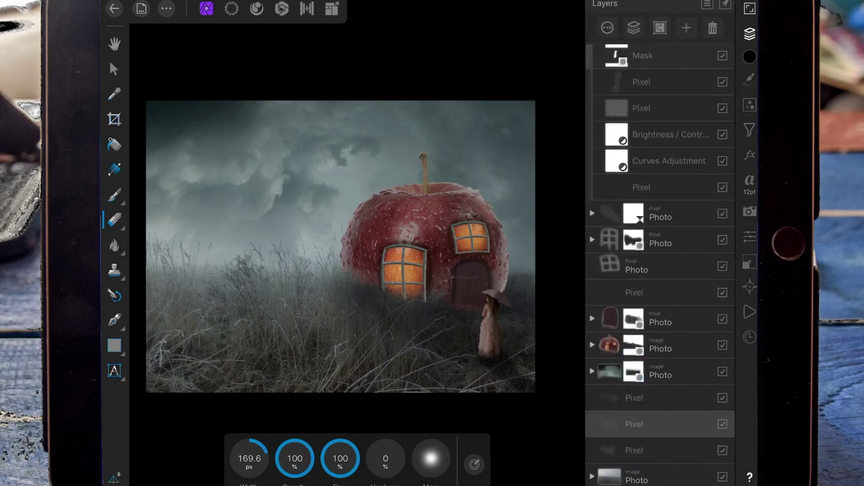
click(749, 33)
key(ctrl+z)
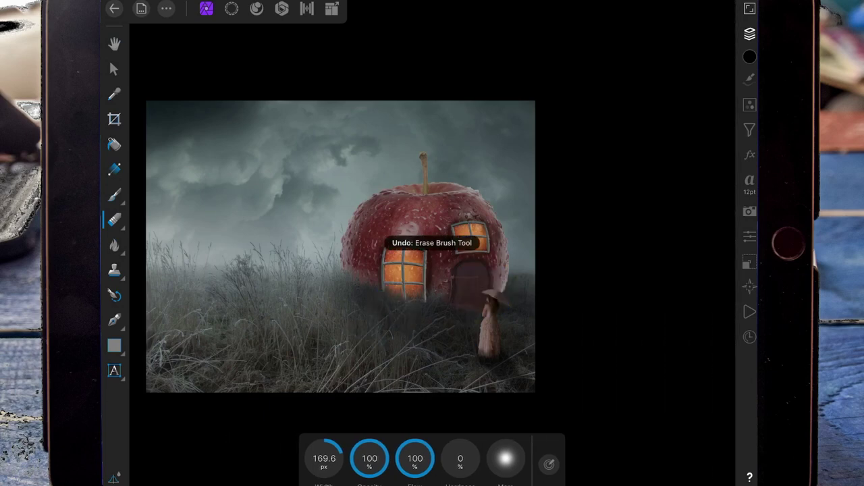
mouse_move(369, 459)
mouse_down()
mouse_move(338, 459)
mouse_move(378, 458)
mouse_up()
click(401, 318)
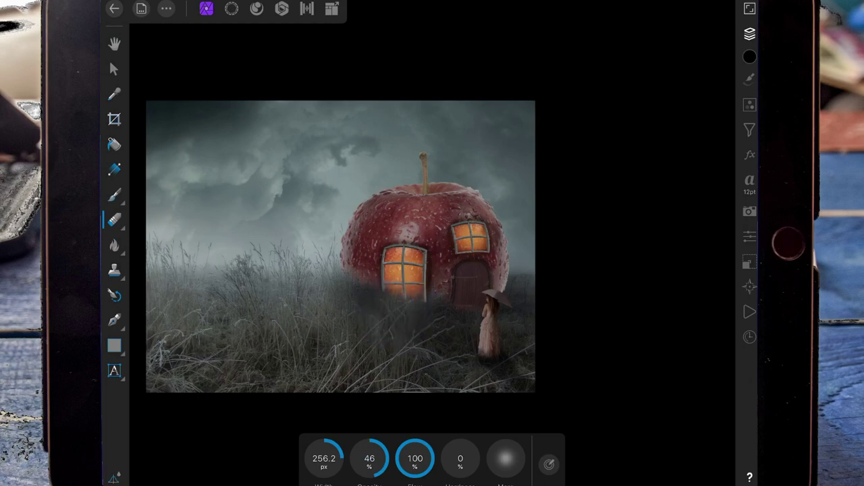
scroll(362, 271, down, 3)
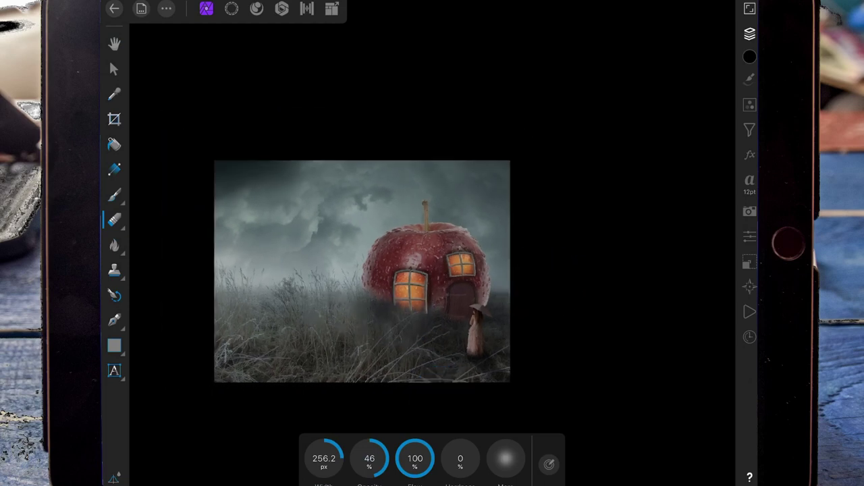
scroll(432, 243, up, 3)
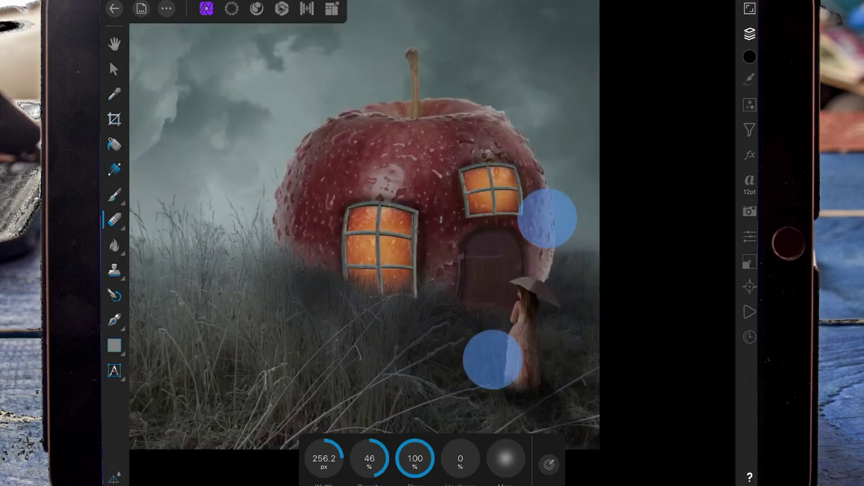
scroll(432, 243, down, 3)
Set one of the Photo layers to 20% opacity
click(749, 33)
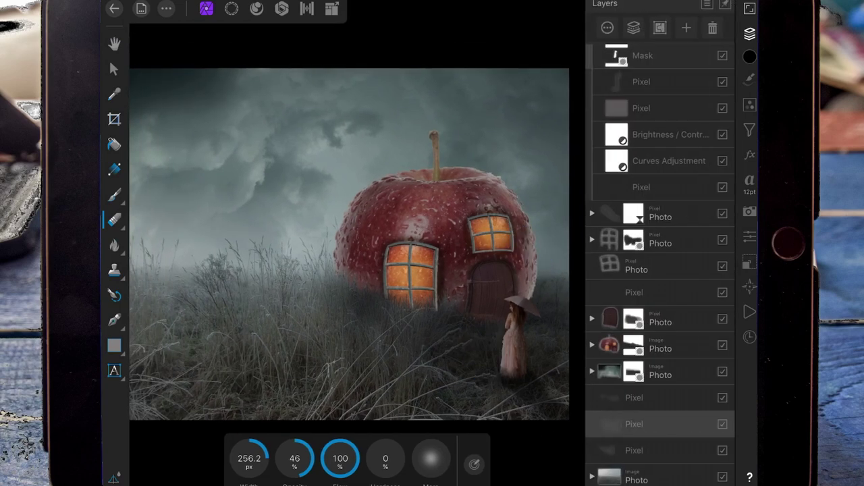
scroll(671, 106, up, 2)
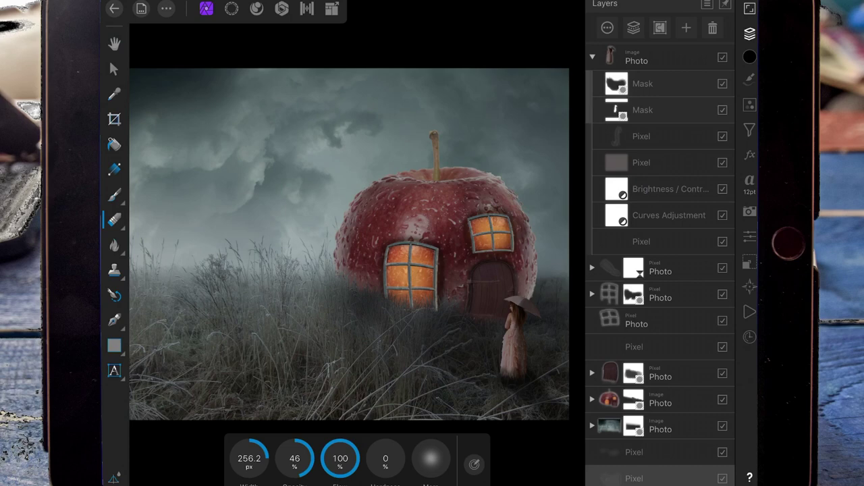
click(668, 268)
click(720, 268)
drag(657, 64, 647, 64)
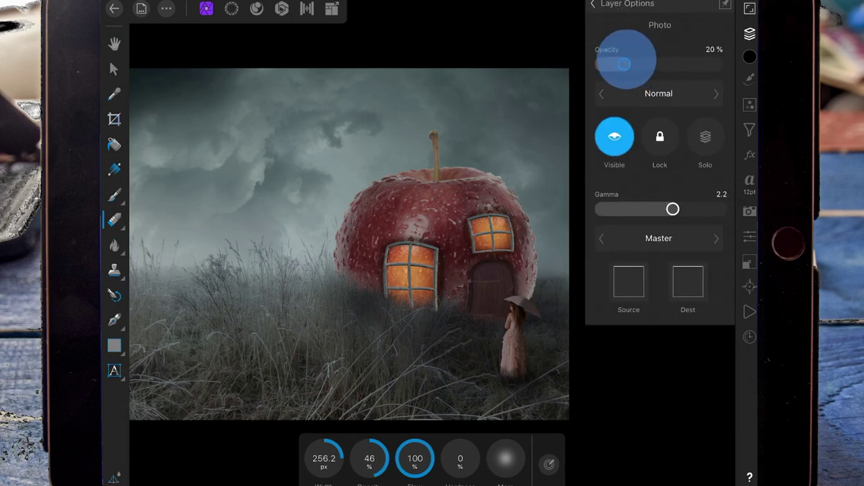
click(593, 3)
click(749, 33)
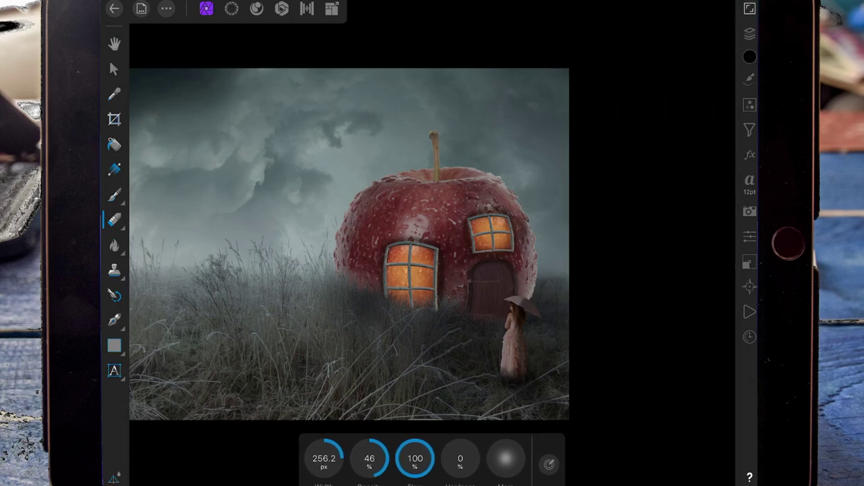
Re-centre the view on the artwork and reopen the layer list
drag(446, 281, 506, 297)
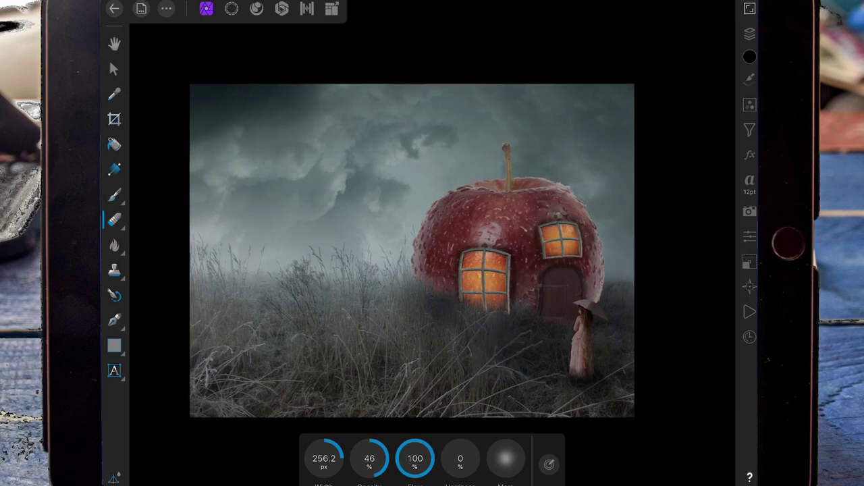
click(749, 33)
click(750, 34)
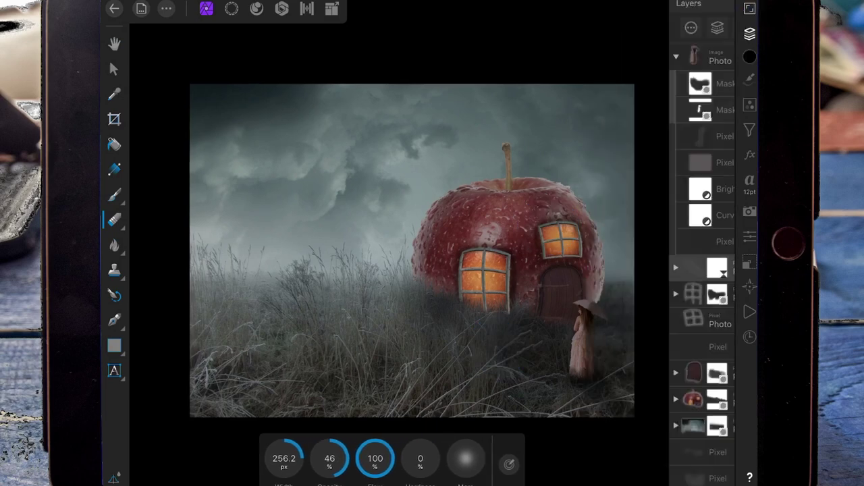
scroll(660, 270, down, 2)
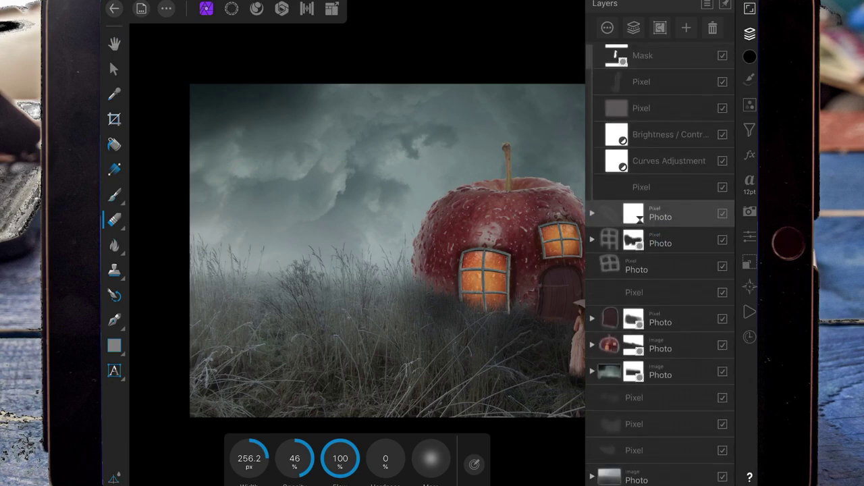
Add a new pixel layer and sample the window's warm orange as the soft brush colour
click(686, 28)
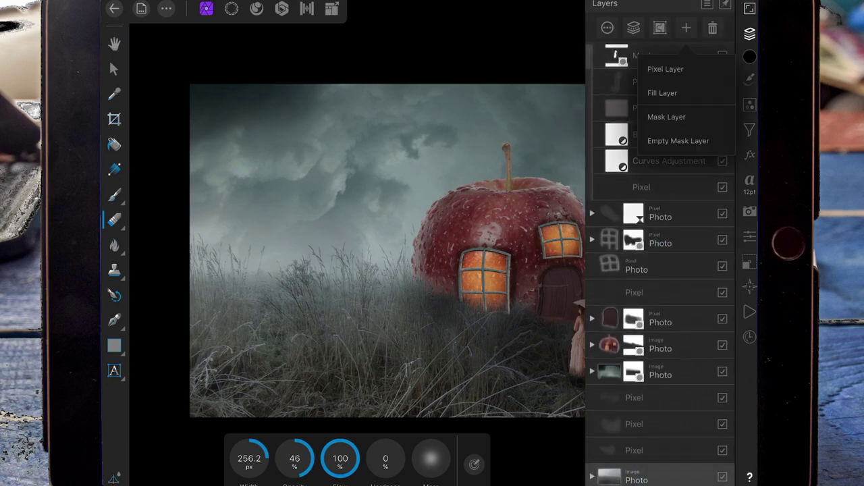
click(749, 33)
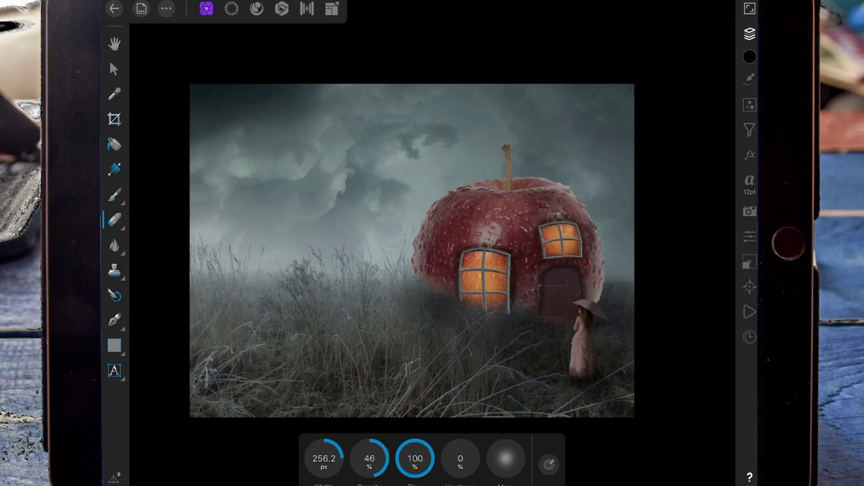
click(114, 196)
click(562, 459)
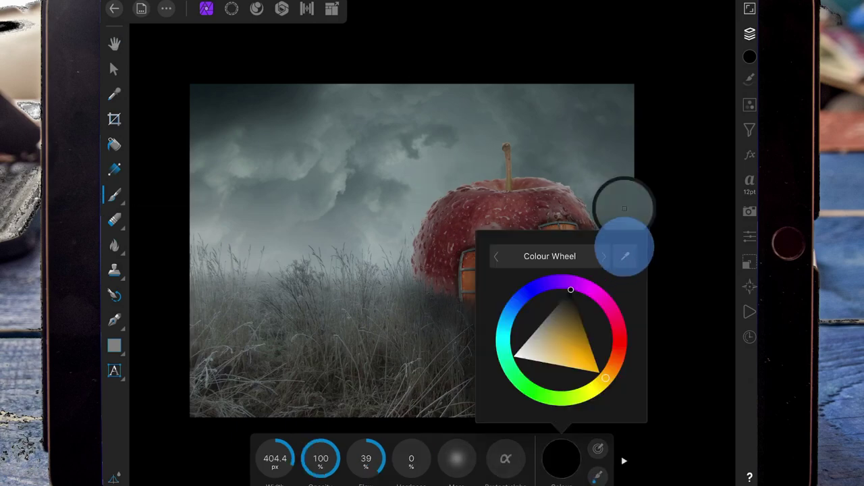
drag(625, 256, 472, 312)
click(561, 458)
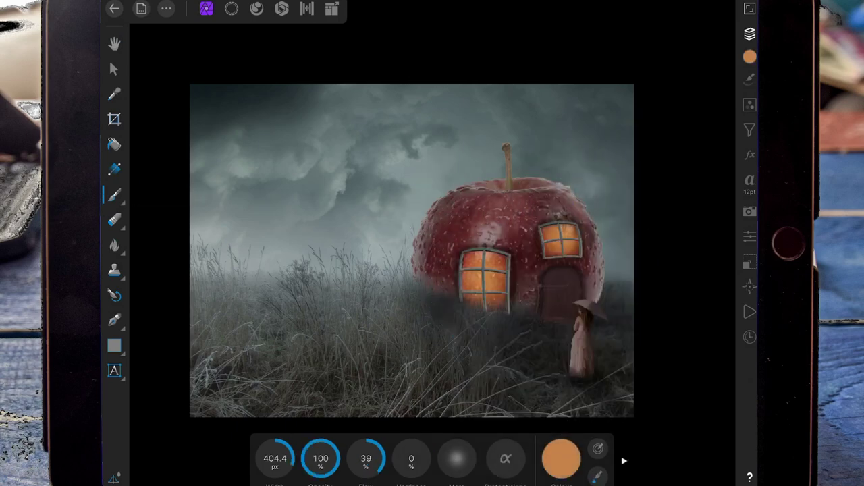
With a ~497 px brush, paint an orange glow over the grass below the window
drag(290, 455, 398, 441)
drag(485, 314, 405, 405)
drag(497, 317, 415, 405)
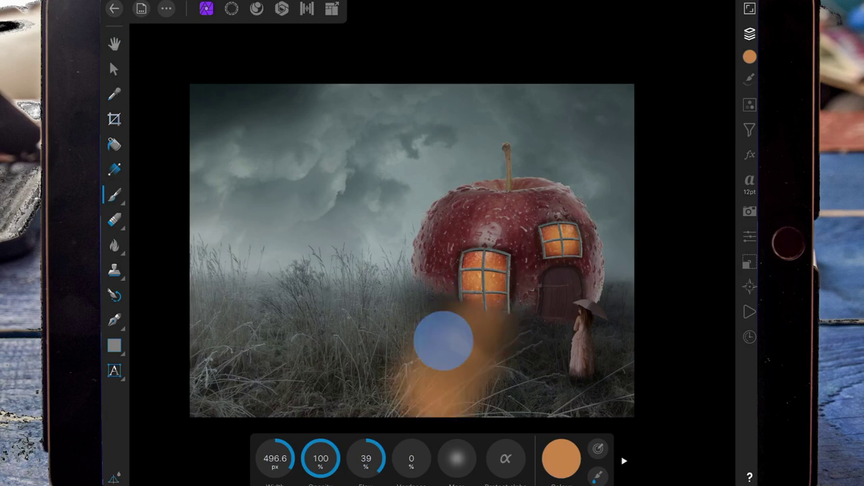
drag(444, 342, 344, 413)
Set the glow layer's blend mode to Soft light at about 29% opacity
click(749, 33)
click(602, 25)
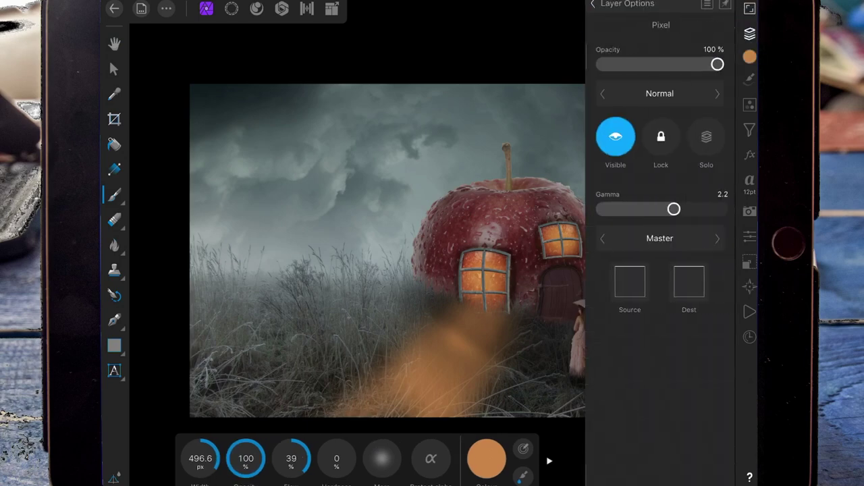
click(658, 93)
scroll(521, 152, down, 8)
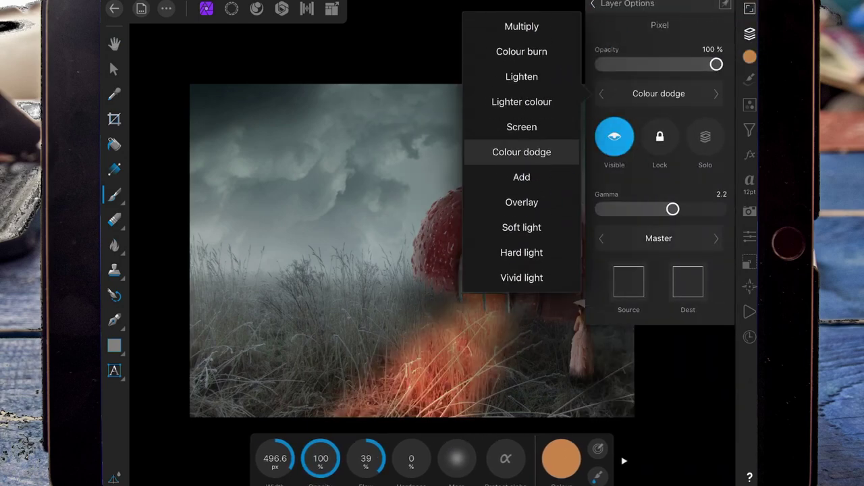
click(521, 228)
drag(715, 64, 627, 64)
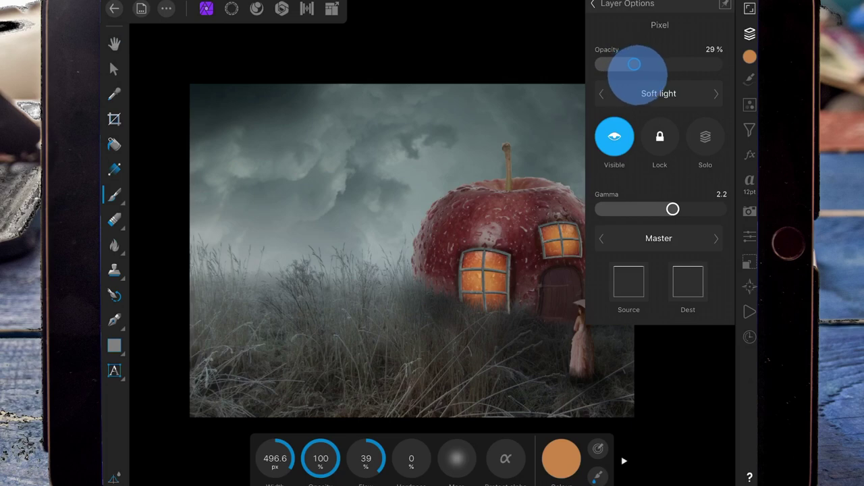
click(467, 320)
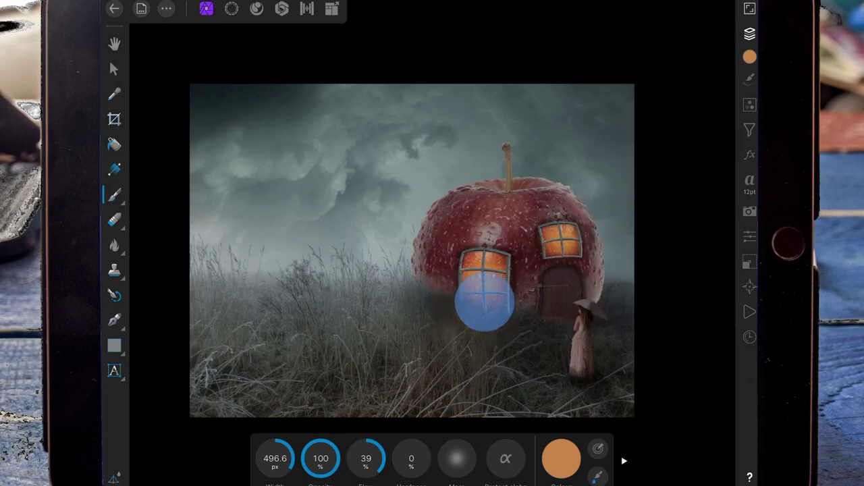
Paint warm glow over the lower apple window, then reselect the apple Photo layer
drag(484, 297, 442, 331)
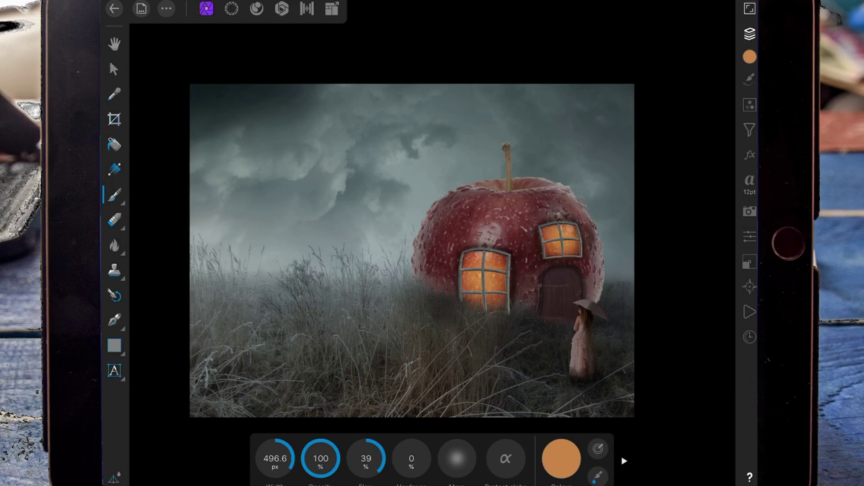
click(749, 33)
click(749, 33)
click(749, 33)
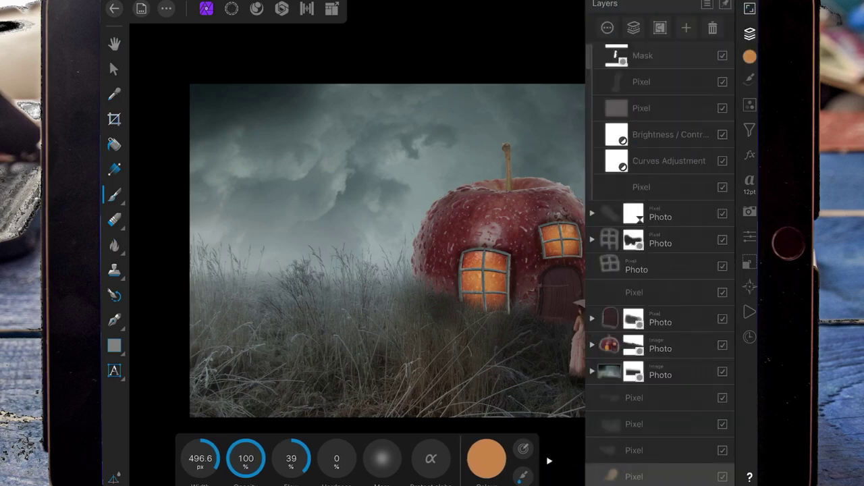
click(661, 345)
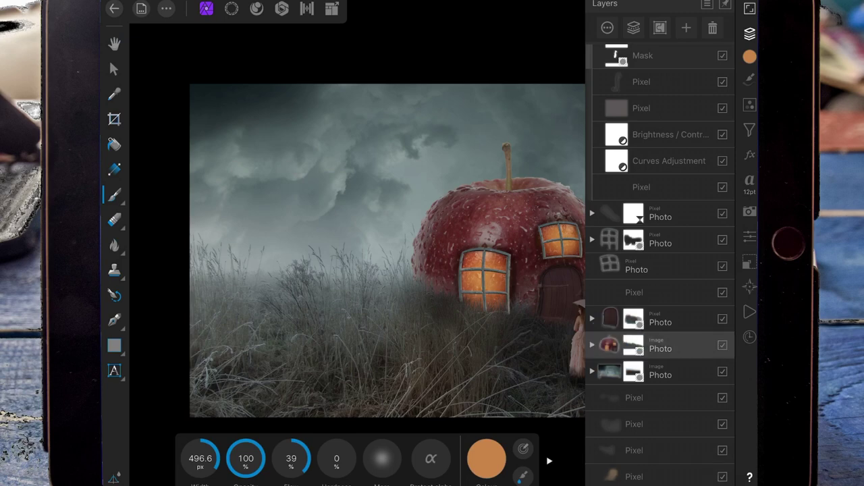
click(749, 33)
On the apple Photo layer, choose the Burn Brush at about 175 px
click(750, 33)
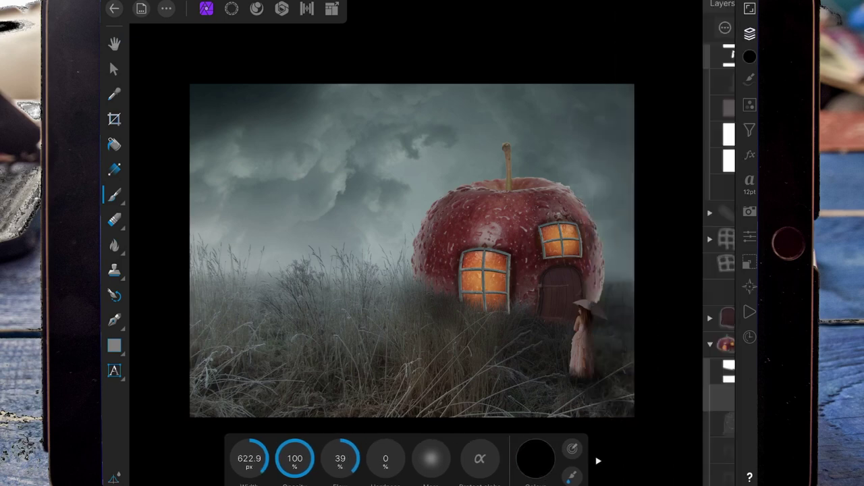
click(660, 346)
click(750, 34)
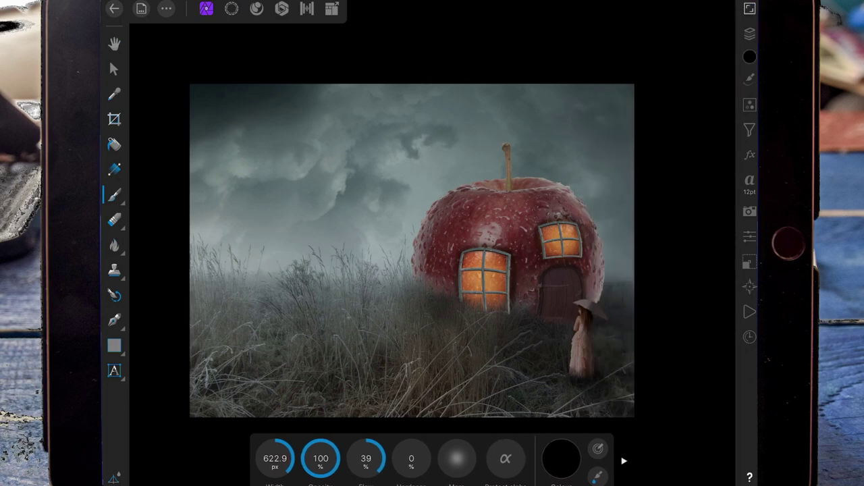
click(114, 245)
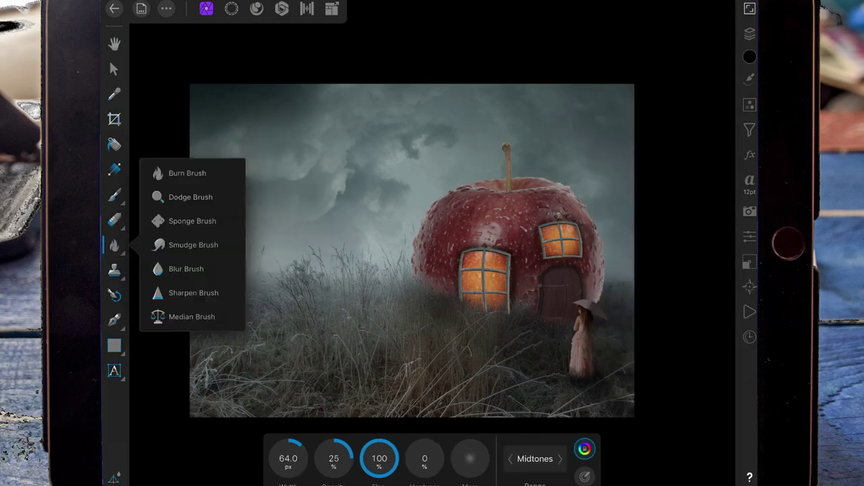
click(173, 174)
drag(288, 458, 432, 242)
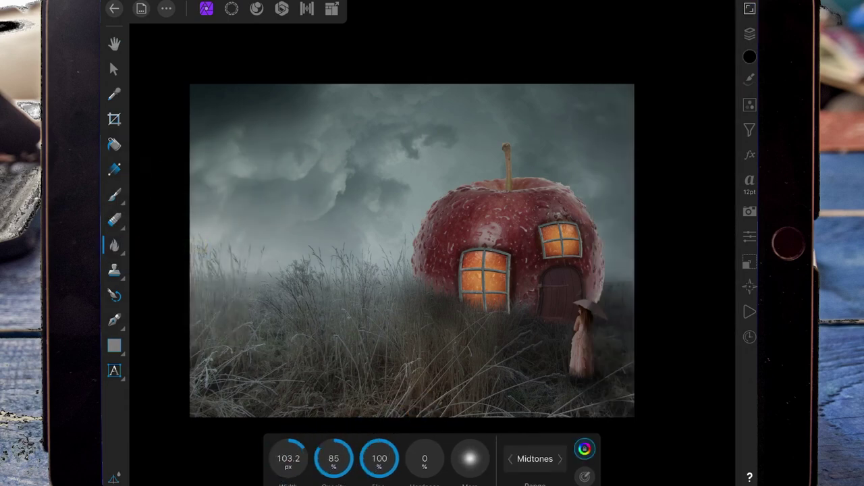
drag(288, 458, 289, 405)
Rasterise the apple image layer so it can be burned
click(749, 33)
click(607, 27)
click(750, 33)
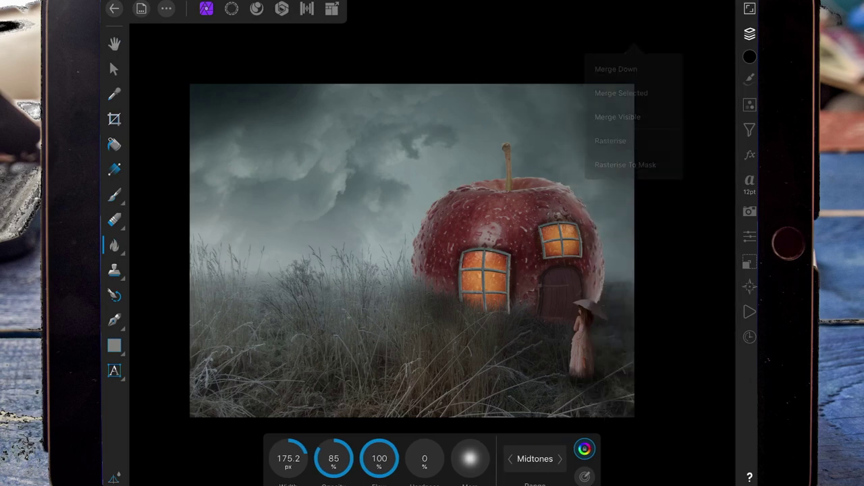
click(749, 33)
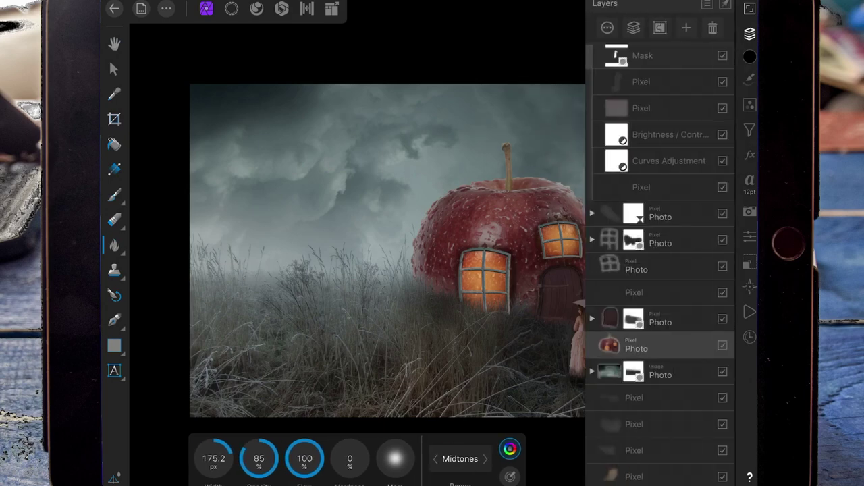
click(749, 33)
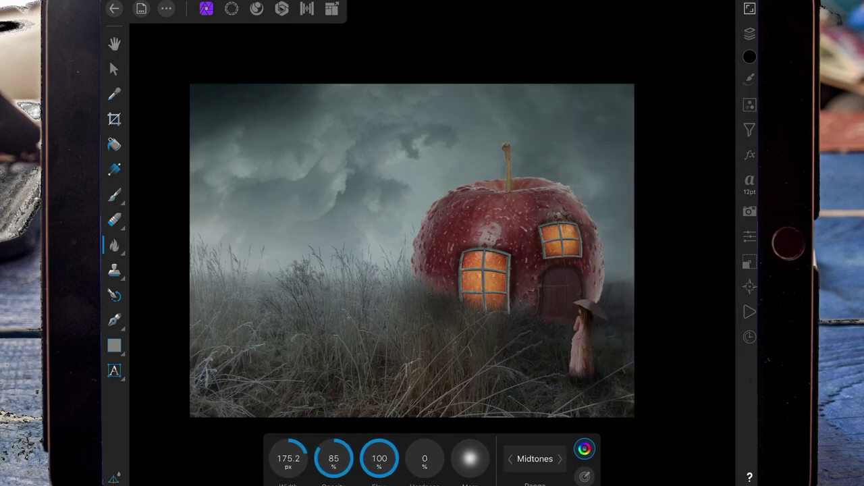
Burn around the windows, door, umbrella and the apple's top rim near the stem
mouse_move(530, 212)
mouse_down()
mouse_move(579, 291)
mouse_move(598, 266)
mouse_move(540, 193)
mouse_move(547, 181)
mouse_move(545, 266)
mouse_move(586, 274)
mouse_move(554, 197)
mouse_move(542, 261)
mouse_up()
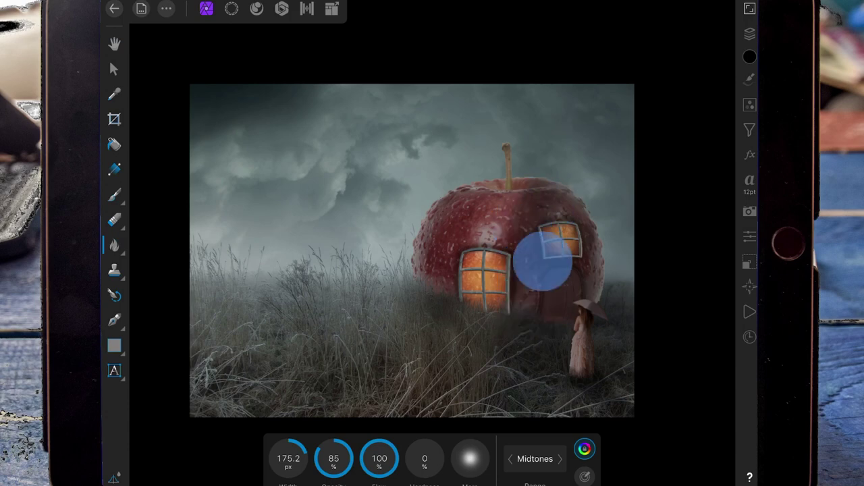
mouse_move(597, 250)
mouse_down()
mouse_move(602, 345)
mouse_move(521, 312)
mouse_move(526, 321)
mouse_move(530, 295)
mouse_up()
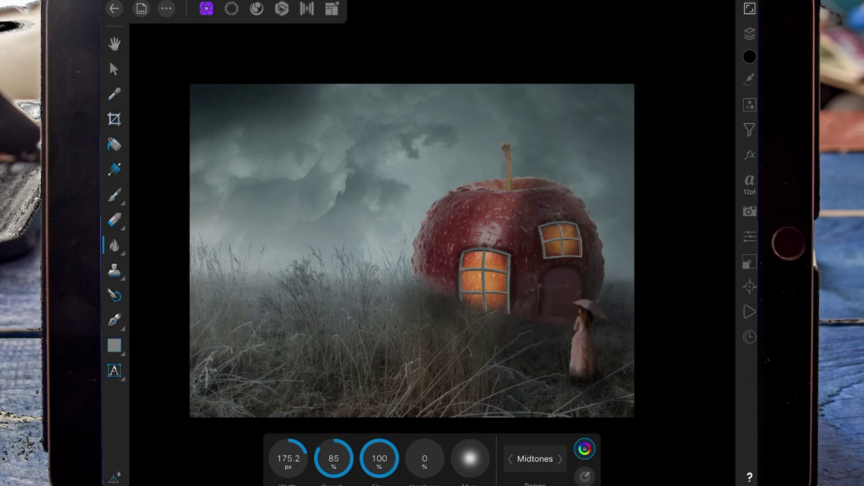
scroll(531, 237, up, 5)
mouse_move(288, 458)
mouse_down()
mouse_move(246, 442)
mouse_move(189, 440)
mouse_up()
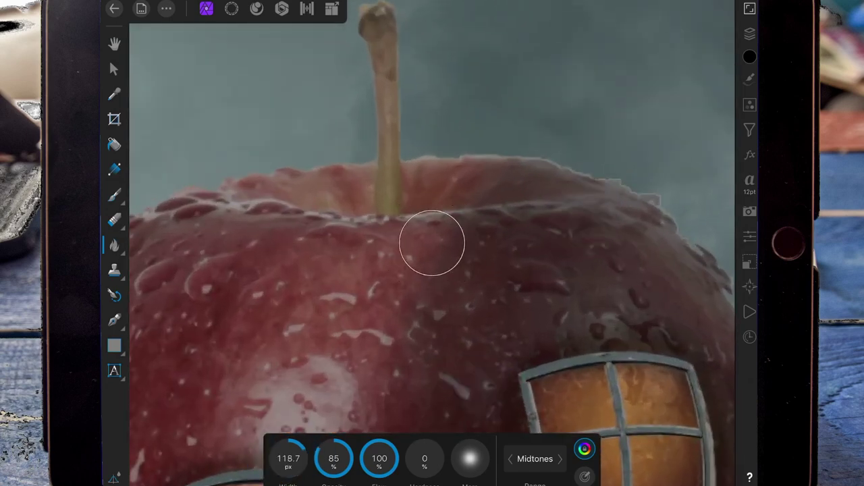
drag(482, 235, 449, 232)
mouse_move(455, 180)
mouse_down()
mouse_move(422, 179)
mouse_move(465, 162)
mouse_move(622, 202)
mouse_up()
Shrink the brush to about 37 px and stroke down the apple stem
drag(288, 458, 267, 458)
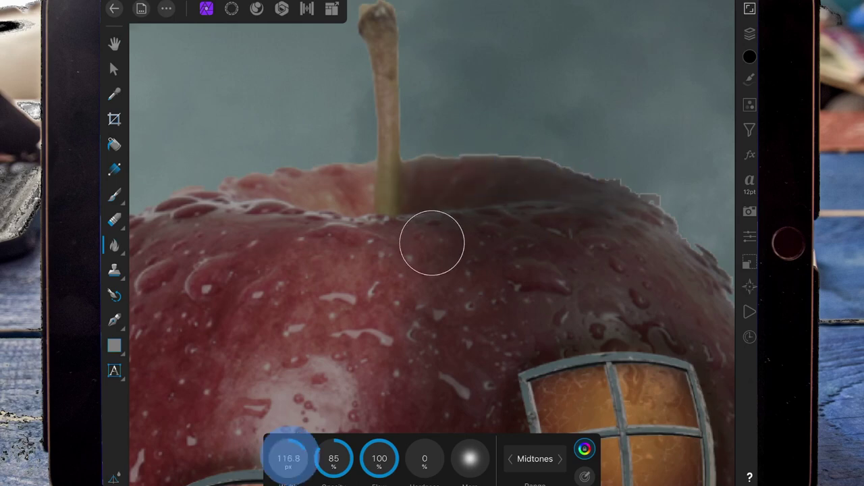
scroll(430, 313, down, 5)
scroll(472, 324, up, 5)
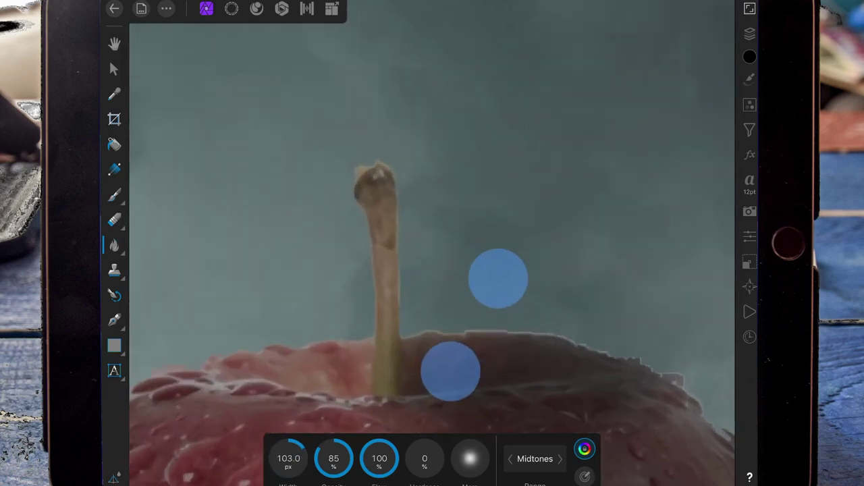
drag(288, 459, 212, 439)
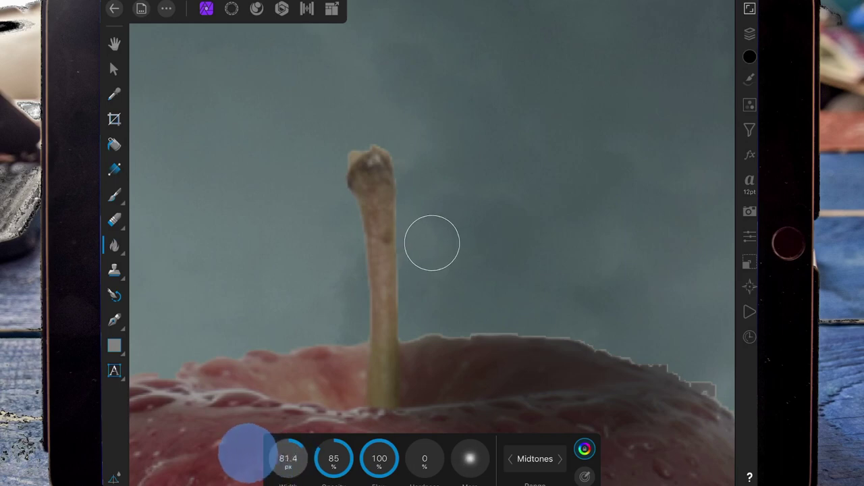
mouse_move(401, 169)
mouse_down()
mouse_move(387, 153)
mouse_move(393, 290)
mouse_up()
mouse_move(394, 223)
mouse_down()
mouse_move(391, 367)
mouse_move(405, 351)
mouse_up()
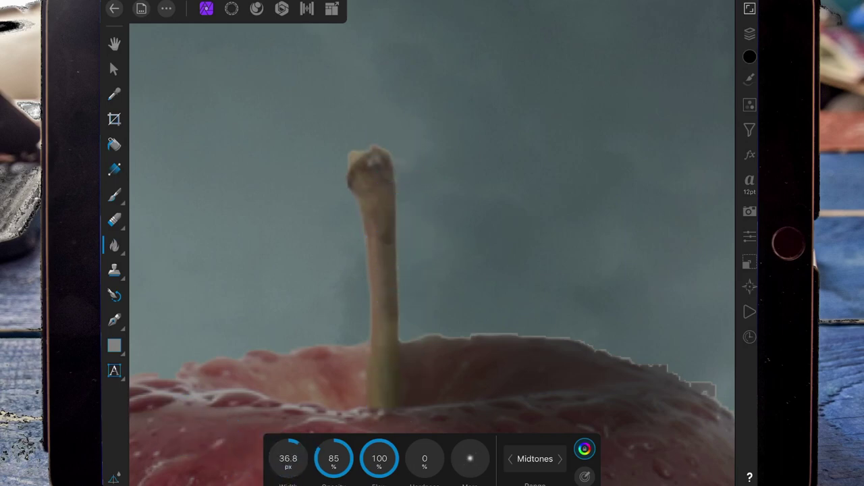
drag(378, 150, 394, 364)
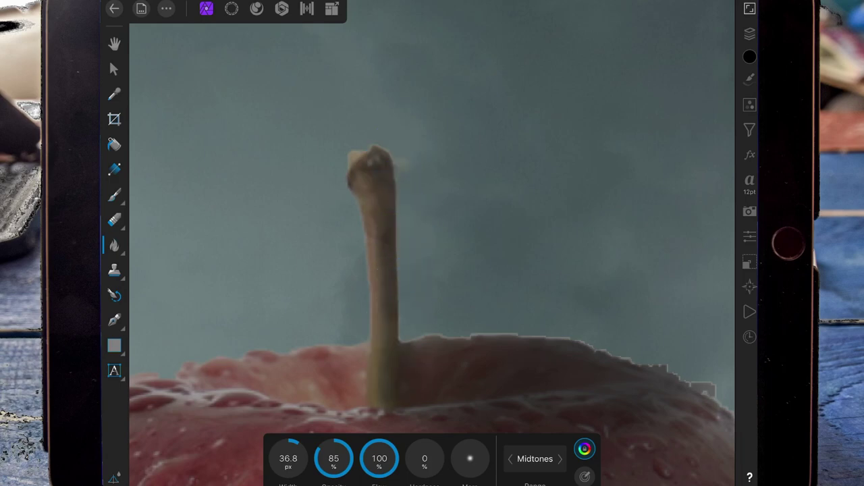
Brush over the top of the apple and the lower apple and grass
scroll(500, 305, down, 3)
scroll(500, 305, down, 3)
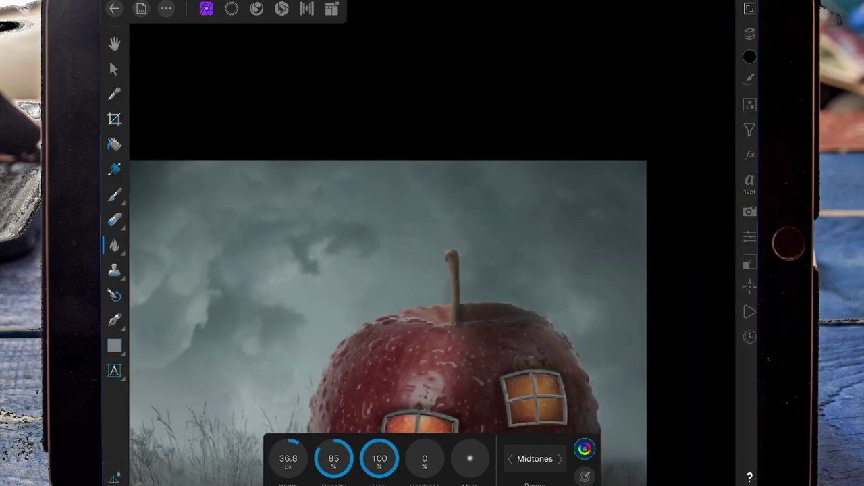
scroll(534, 350, down, 5)
drag(549, 376, 520, 308)
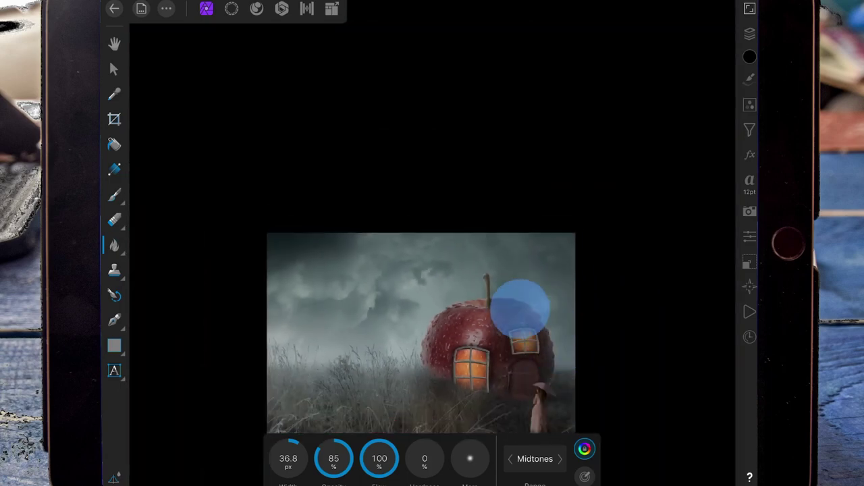
mouse_move(544, 405)
mouse_down()
mouse_move(501, 396)
mouse_move(479, 405)
mouse_move(502, 386)
mouse_up()
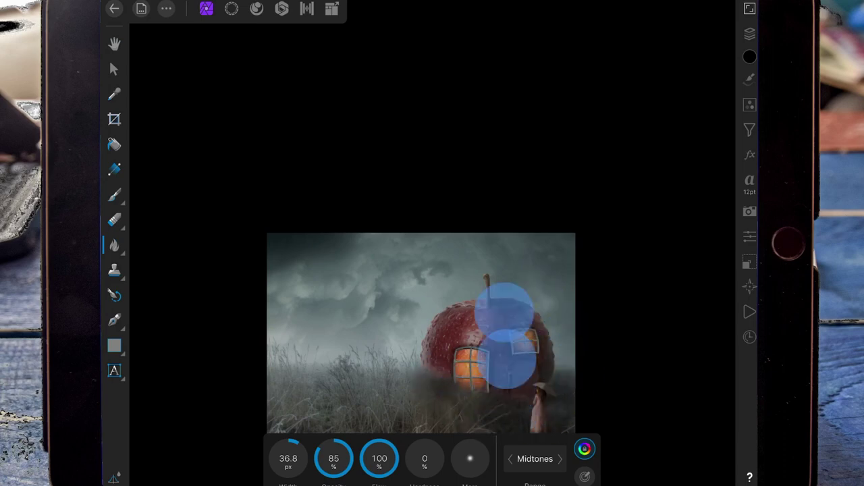
scroll(506, 332, up, 5)
Switch to the Dodge Brush at 128 px and 53% opacity and brighten the apple's left side
click(114, 246)
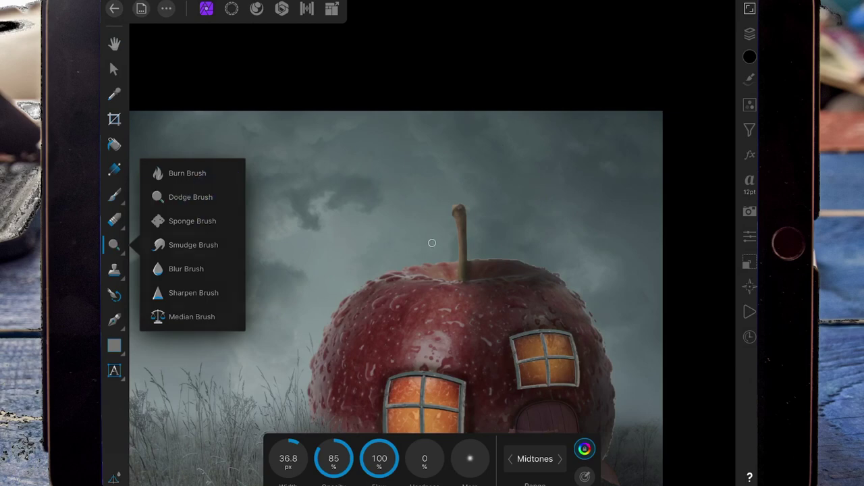
click(190, 196)
drag(288, 458, 360, 415)
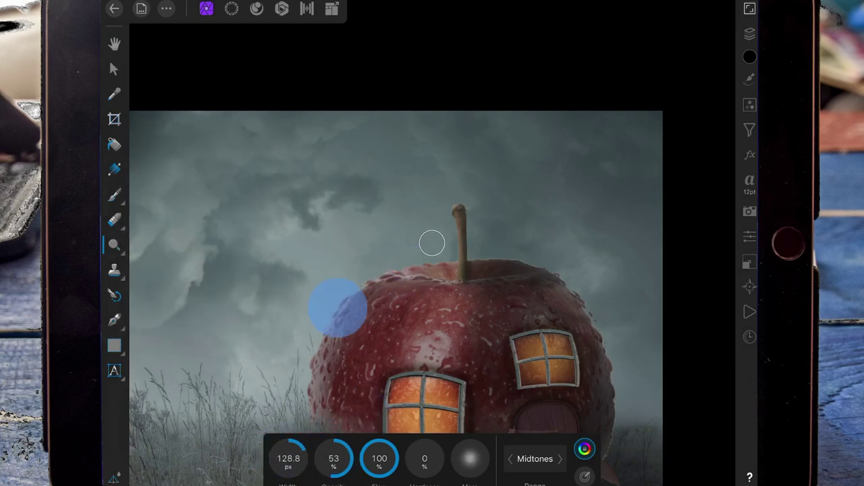
drag(338, 306, 382, 394)
mouse_move(354, 324)
mouse_down()
mouse_move(337, 405)
mouse_move(416, 347)
mouse_move(407, 266)
mouse_up()
At 102.5 px, dodge the apple stem top to base and a highlight on the front
drag(299, 453, 284, 466)
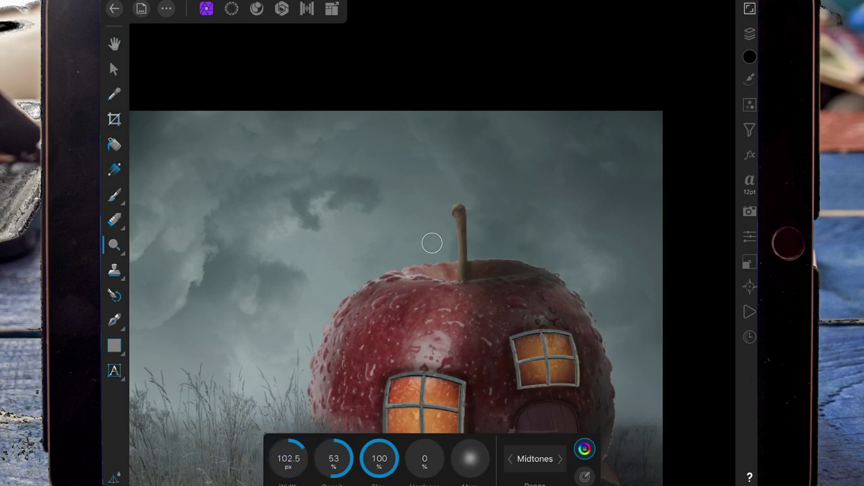
scroll(432, 243, up, 5)
mouse_move(347, 207)
mouse_down()
mouse_move(367, 256)
mouse_move(369, 405)
mouse_up()
mouse_move(357, 185)
mouse_down()
mouse_move(347, 260)
mouse_move(375, 290)
mouse_move(378, 358)
mouse_up()
scroll(478, 243, down, 5)
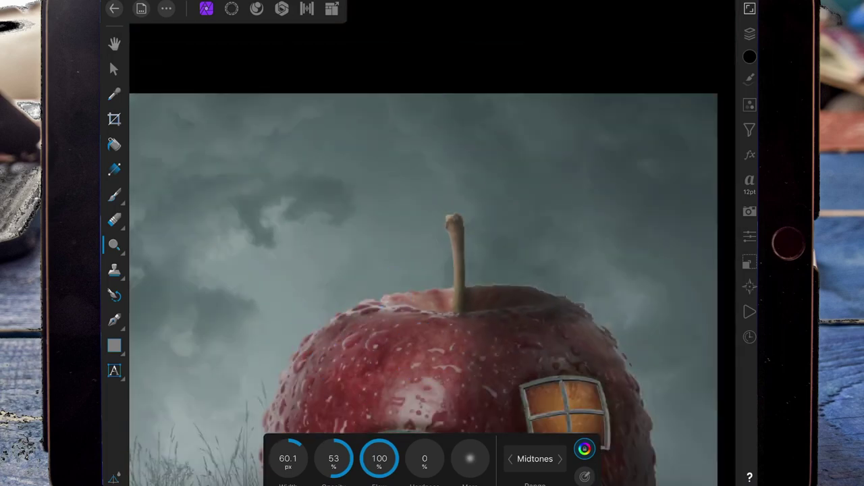
drag(419, 378, 396, 414)
Dodge the apple's left side and front, then at 85 px its lower left toward the grass
scroll(423, 289, down, 5)
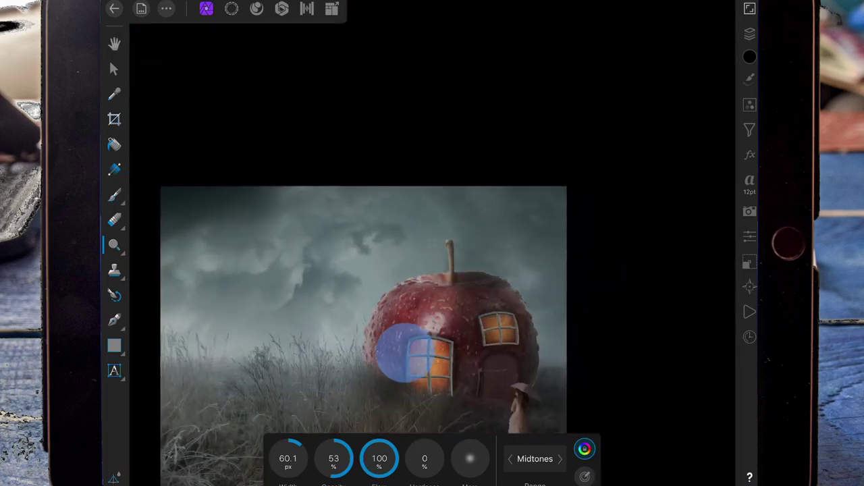
drag(398, 357, 367, 357)
drag(401, 270, 401, 317)
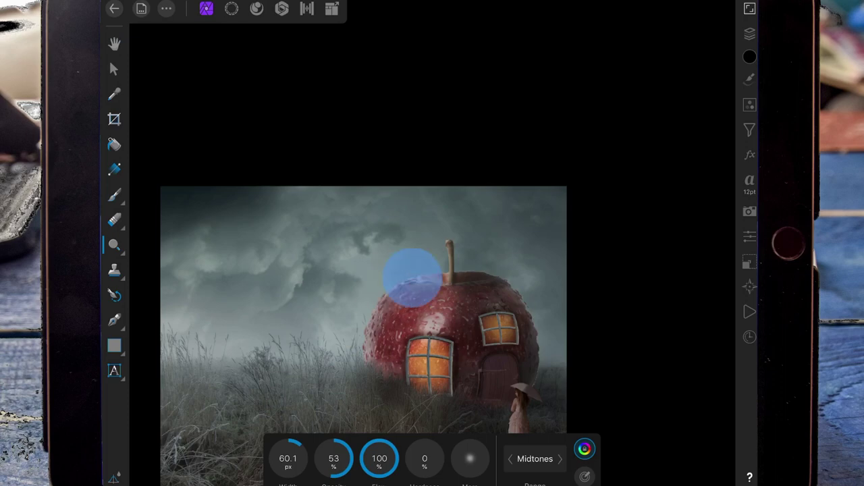
mouse_move(288, 458)
mouse_down()
mouse_move(324, 436)
mouse_move(286, 405)
mouse_up()
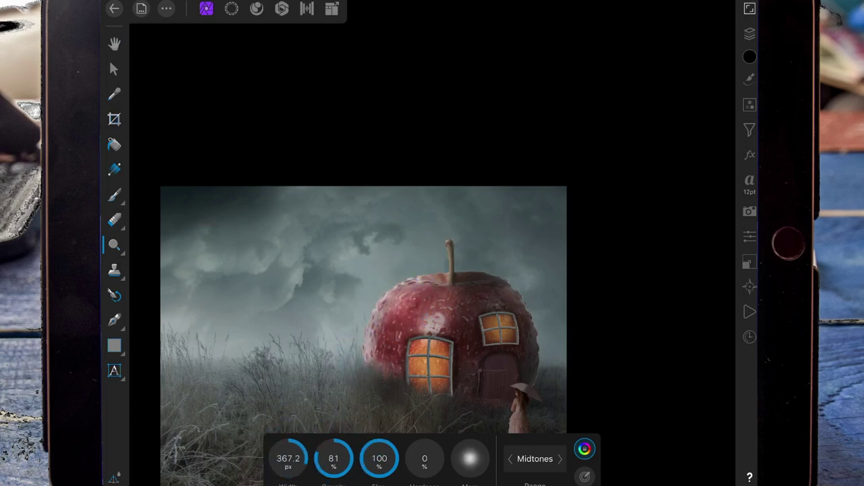
drag(394, 364, 419, 398)
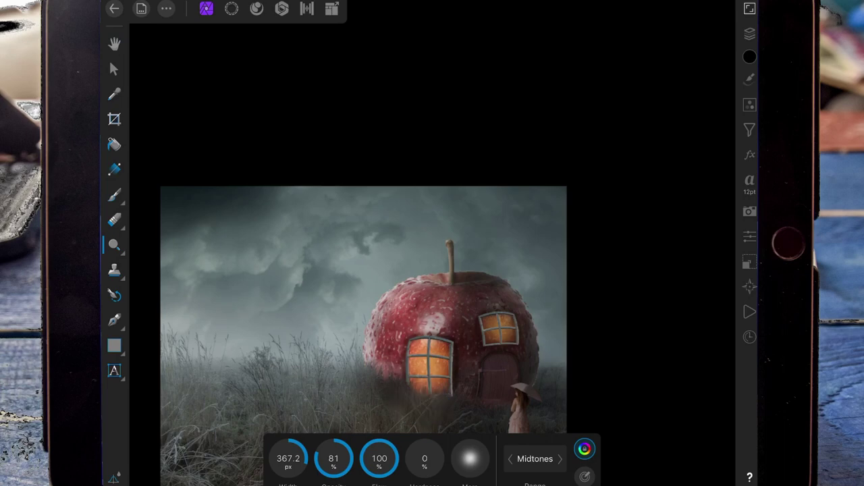
Burn the apple's lower-left and grass at 430.8 px, then dab around the lower window at 272 px
click(114, 245)
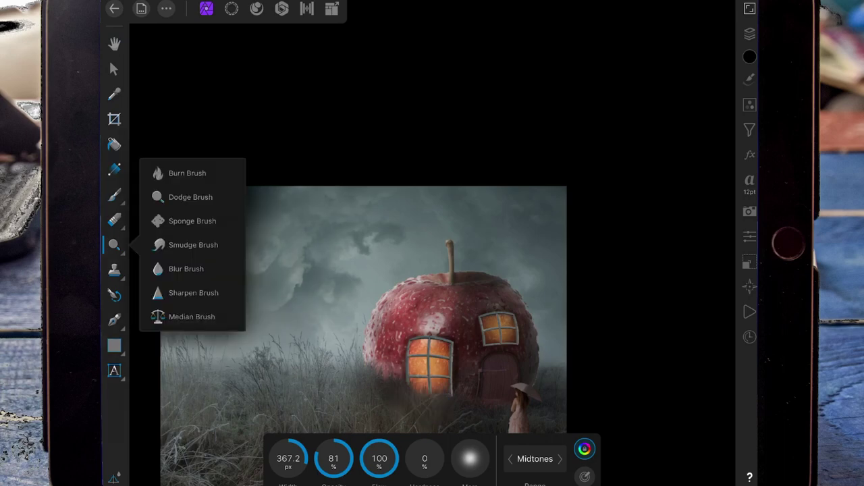
click(187, 173)
drag(288, 458, 317, 458)
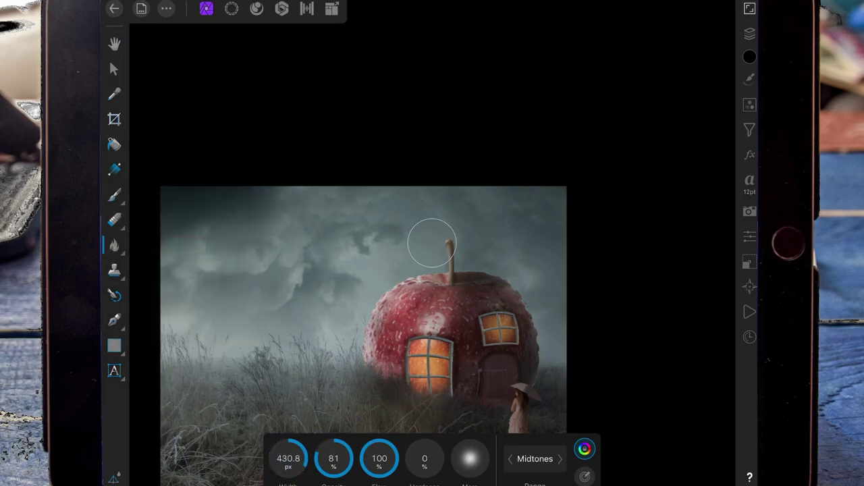
drag(434, 326, 427, 412)
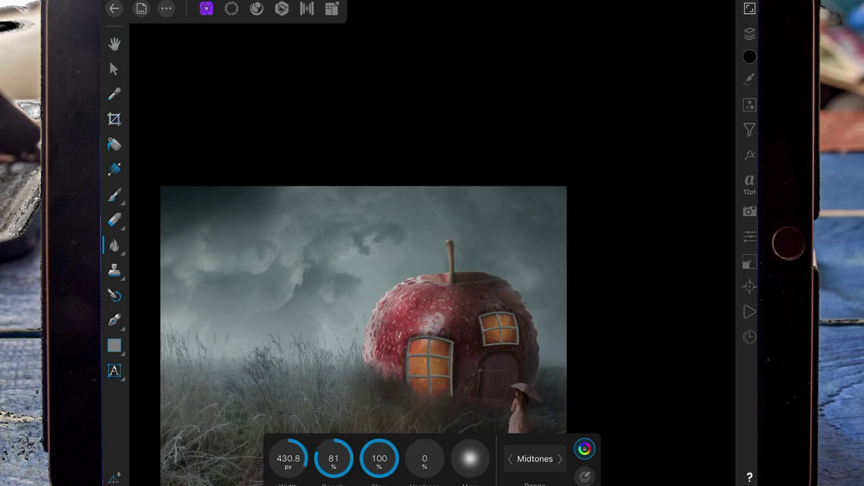
drag(288, 459, 266, 459)
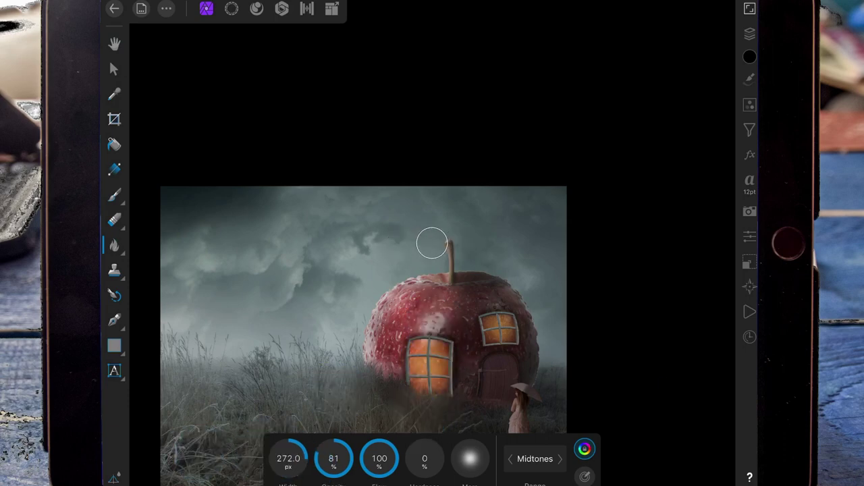
click(440, 349)
click(403, 426)
click(430, 404)
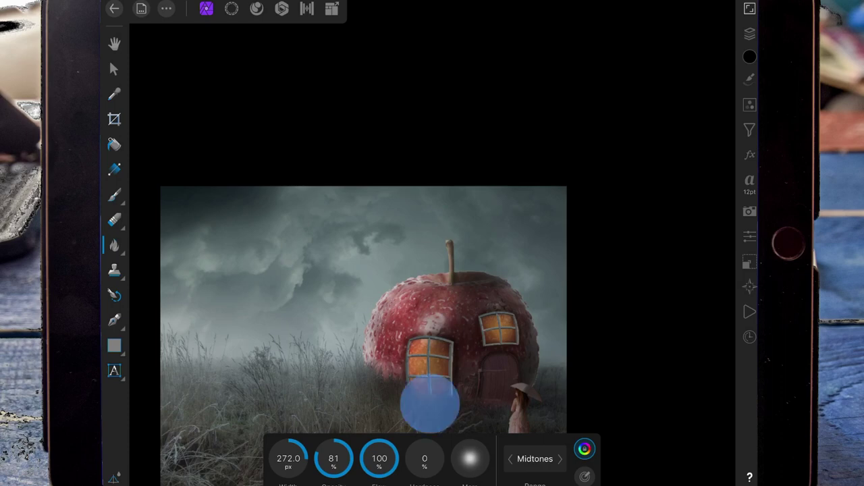
click(459, 409)
Switch back to the Dodge Brush, relight the lower-left window, and show the layers list
click(114, 245)
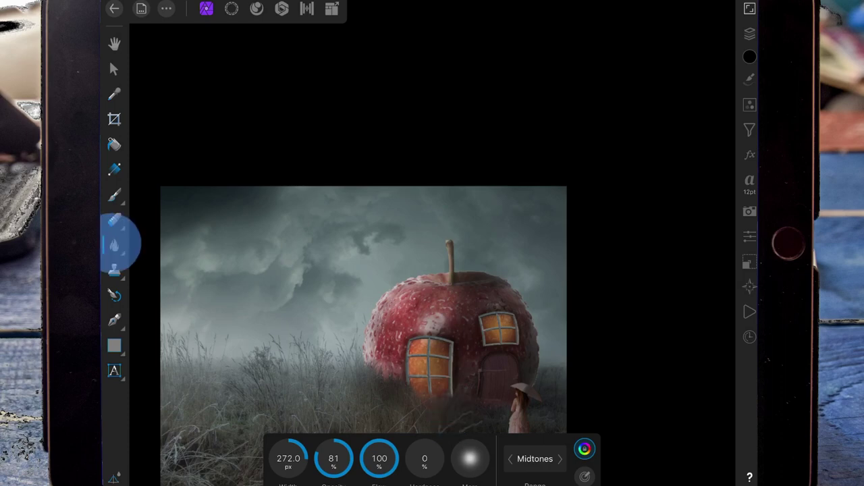
click(189, 195)
click(406, 370)
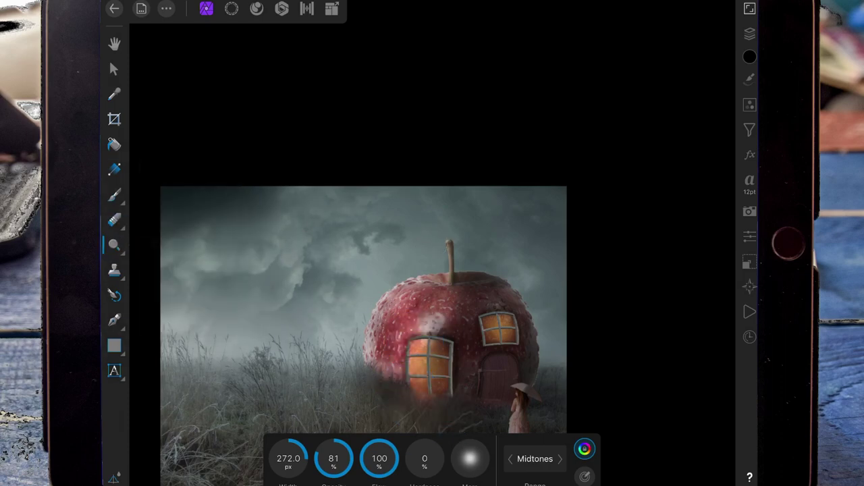
scroll(432, 270, down, 3)
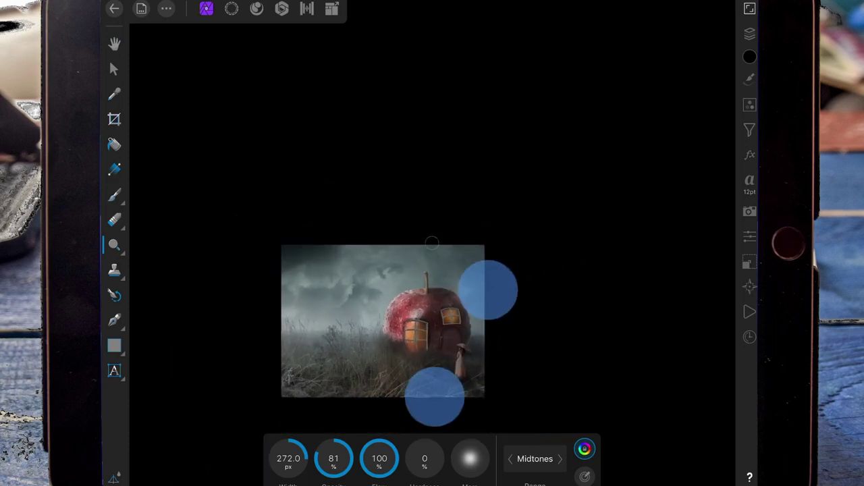
scroll(460, 343, up, 5)
click(750, 33)
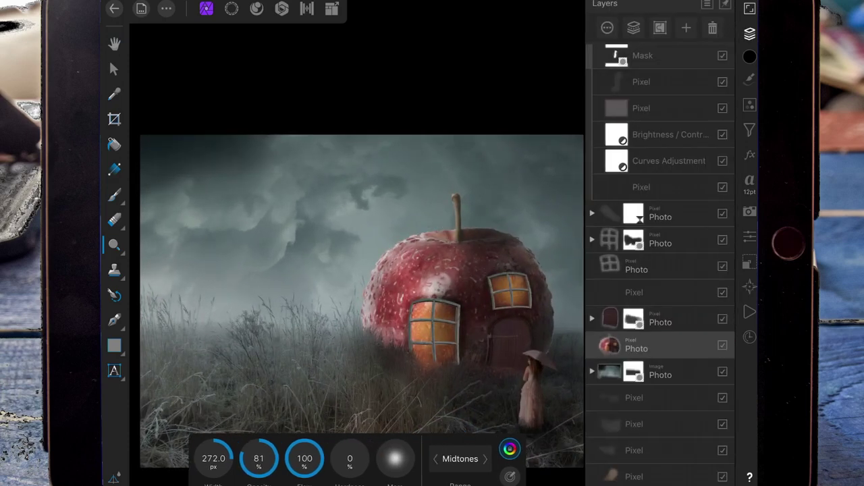
Add a new pixel layer and nest it inside the apple Photo layer
click(686, 28)
click(648, 72)
click(651, 344)
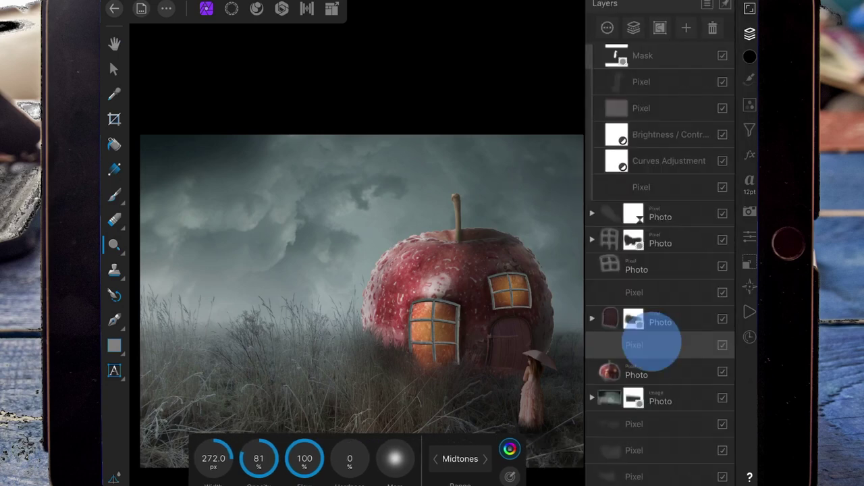
drag(661, 361, 662, 380)
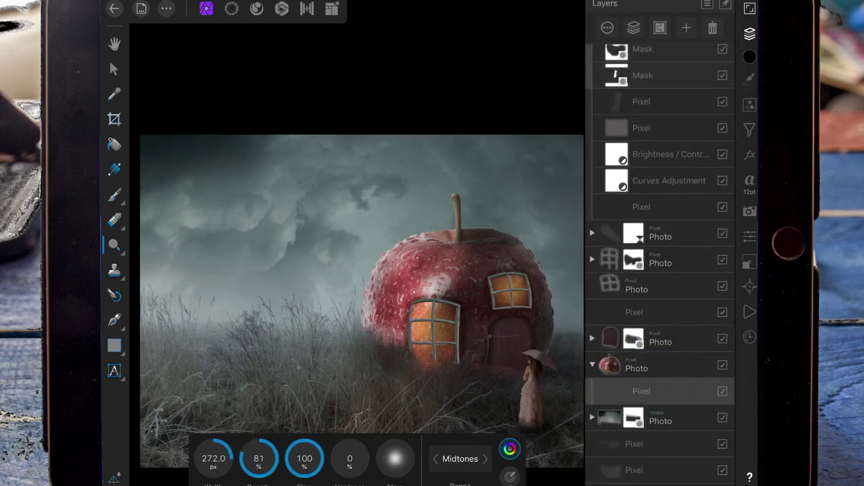
Add a Brightness / Contrast adjustment with Contrast set to 9
click(749, 104)
scroll(704, 318, up, 5)
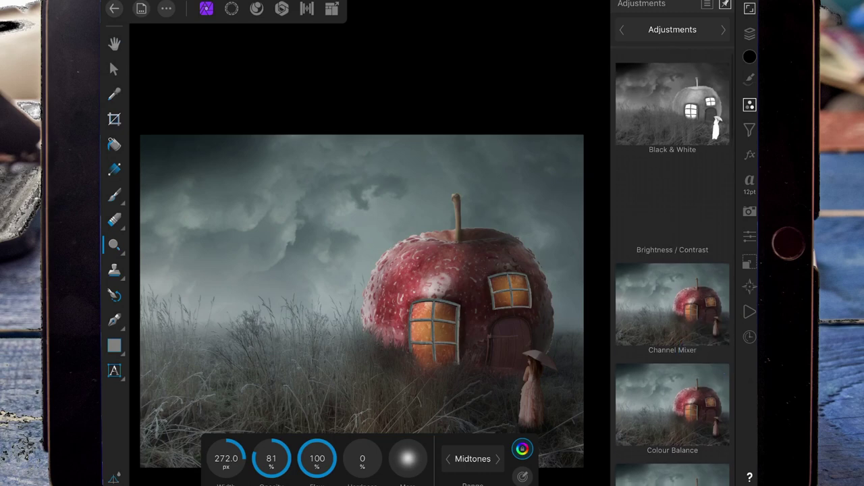
click(672, 203)
drag(316, 458, 358, 458)
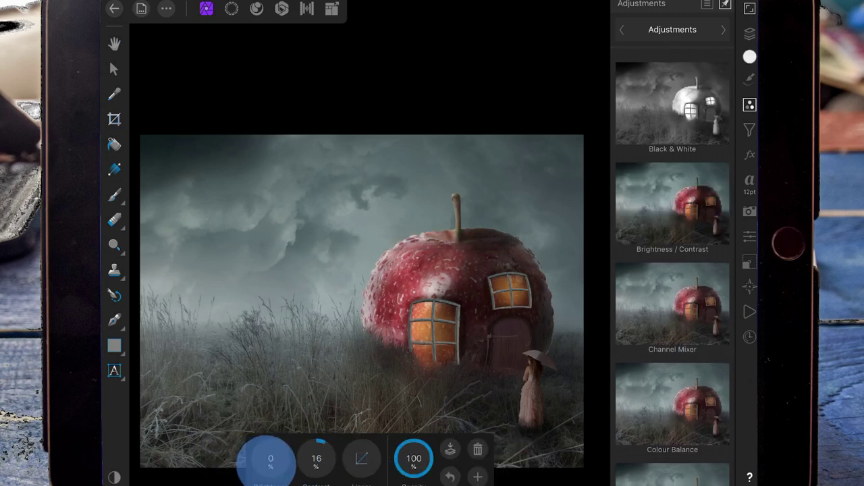
scroll(438, 330, down, 5)
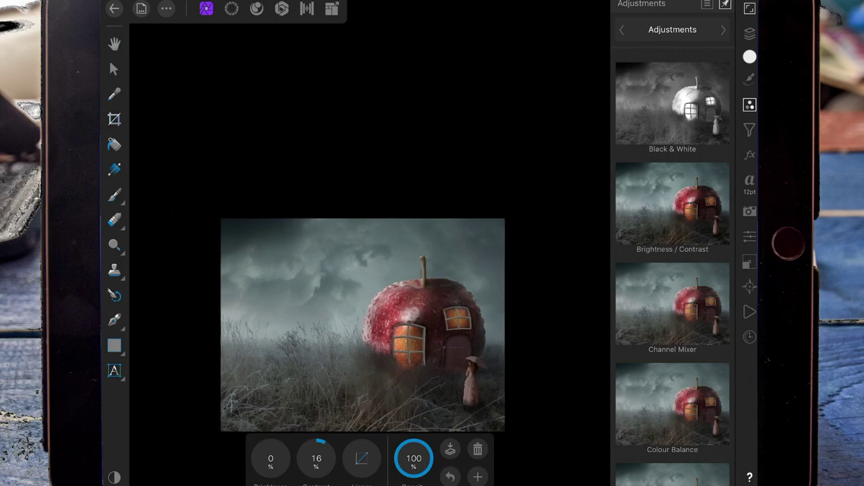
drag(316, 458, 291, 458)
Add another pixel layer and nest it inside the windows Photo layer
click(749, 33)
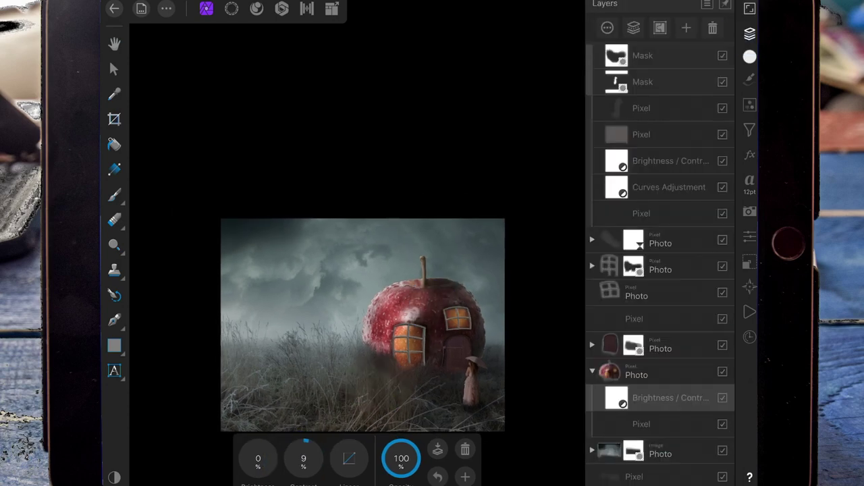
click(668, 288)
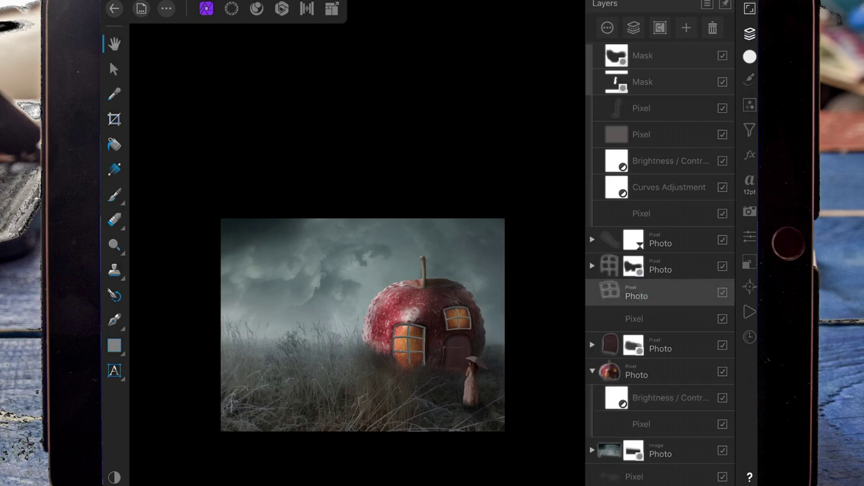
click(686, 27)
click(749, 33)
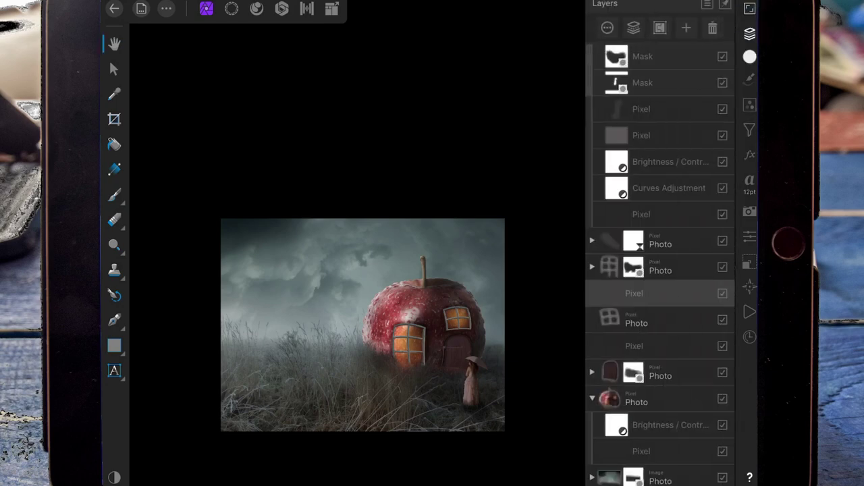
click(656, 299)
drag(656, 302, 655, 329)
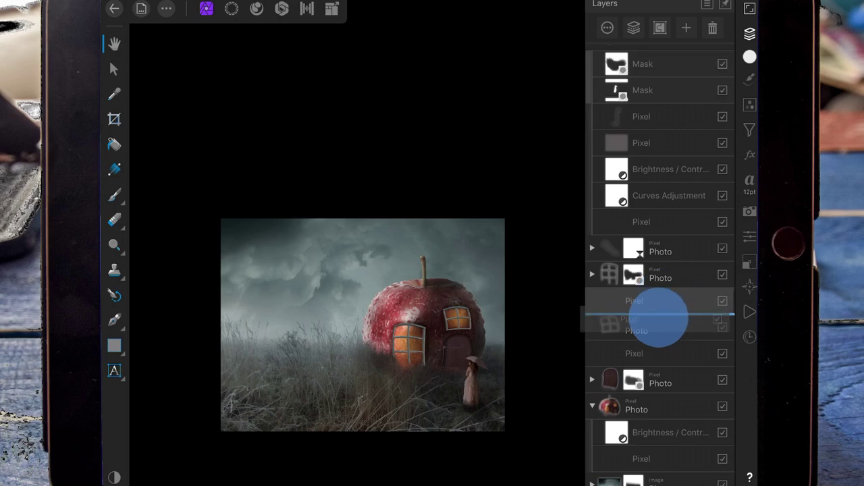
click(749, 105)
Add a Curves adjustment and drag its top-right highlight point down to darken the scene
scroll(675, 203, down, 3)
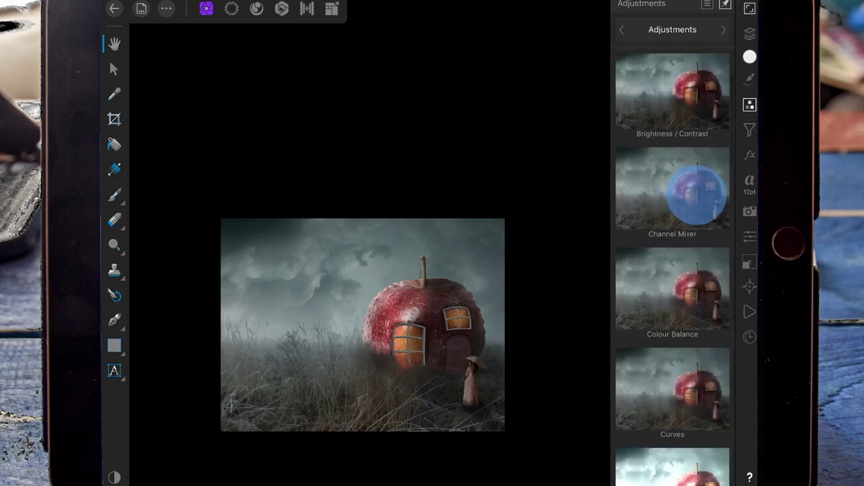
scroll(678, 297, down, 3)
click(688, 246)
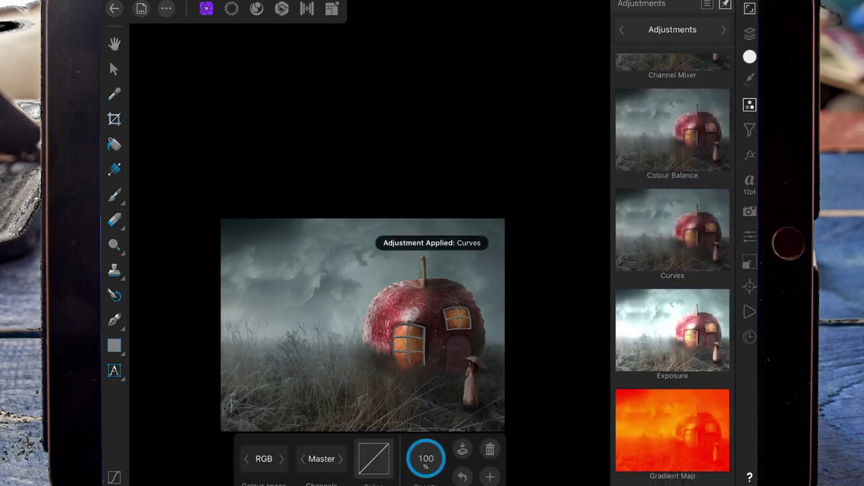
scroll(478, 261, up, 5)
click(373, 459)
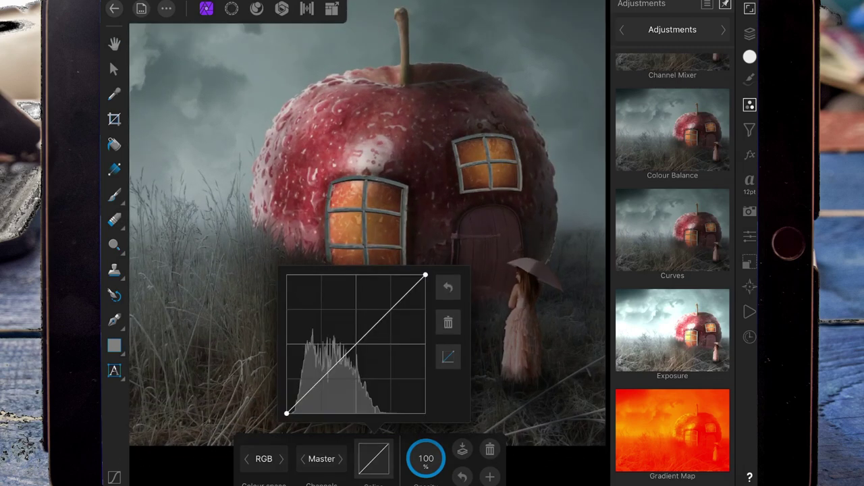
drag(426, 277, 424, 307)
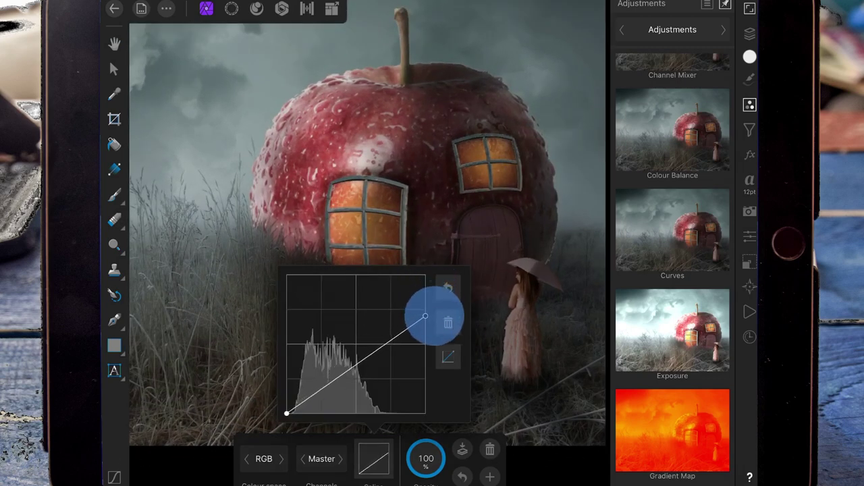
drag(424, 316, 425, 339)
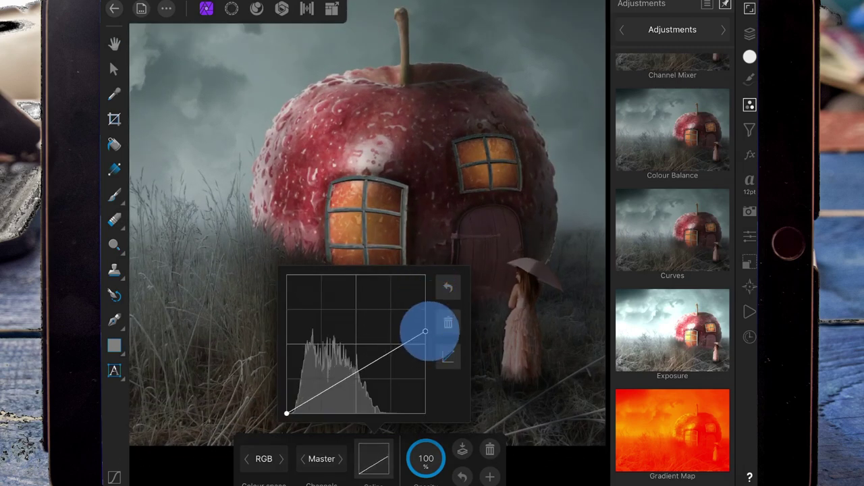
scroll(459, 307, down, 5)
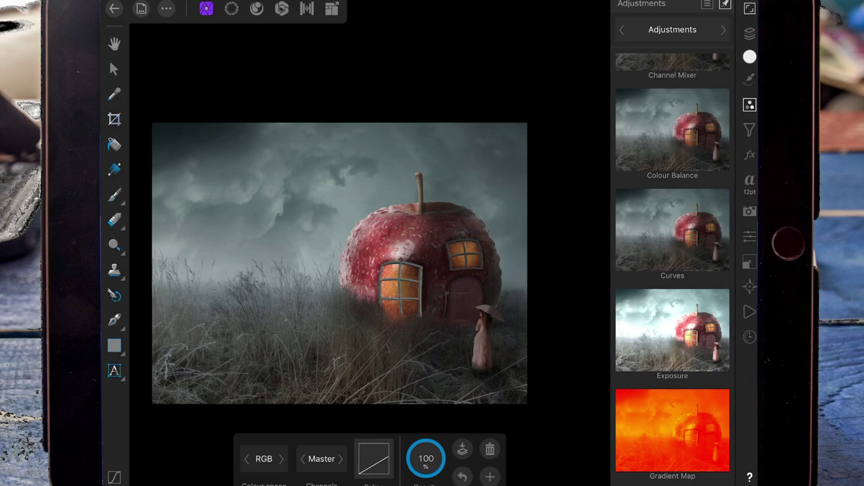
Select the Photo layer and set the Burn Brush to about 240 px at 68% strength
click(749, 33)
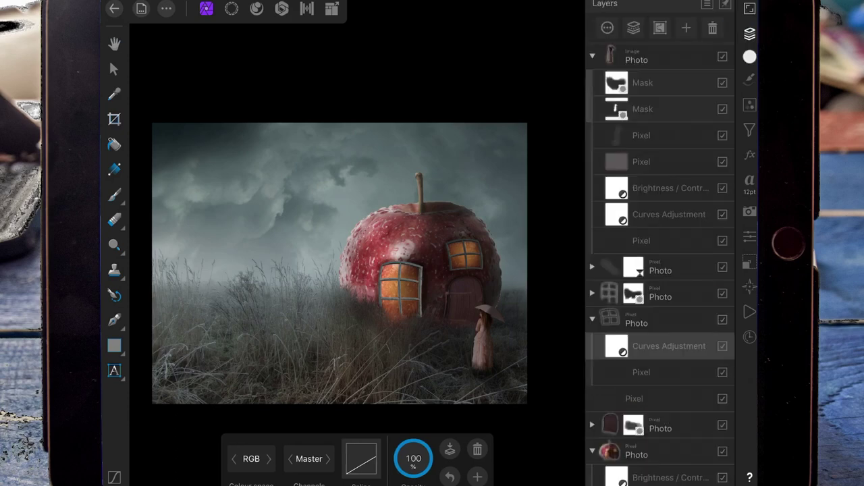
click(660, 293)
click(114, 245)
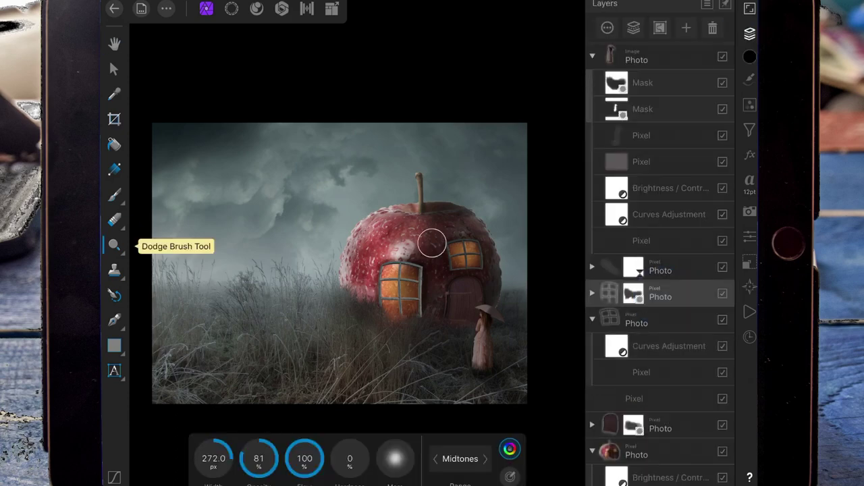
click(187, 173)
click(749, 33)
scroll(432, 243, up, 5)
drag(288, 459, 274, 458)
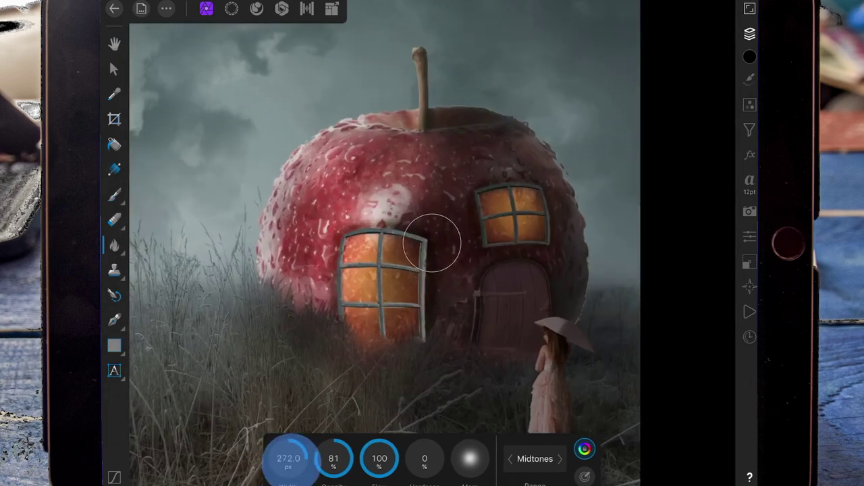
drag(334, 458, 323, 459)
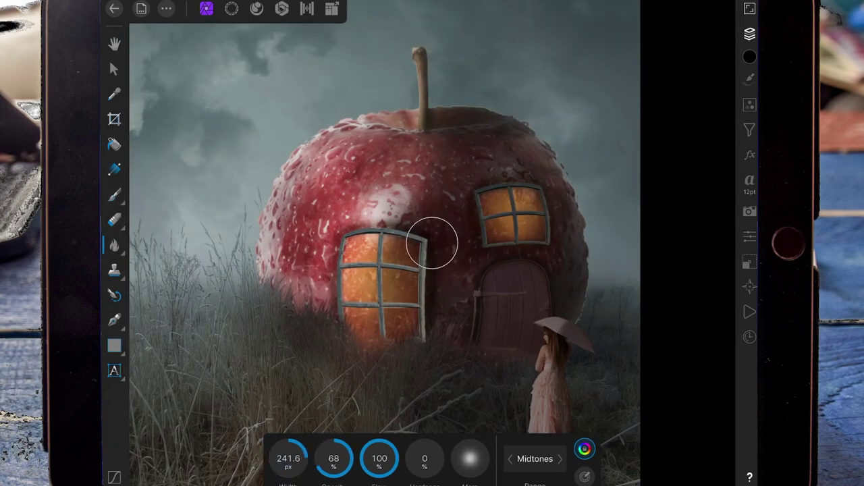
Burn the apple around and below the windows down toward the grass
mouse_move(406, 229)
mouse_down()
mouse_move(436, 239)
mouse_move(420, 370)
mouse_up()
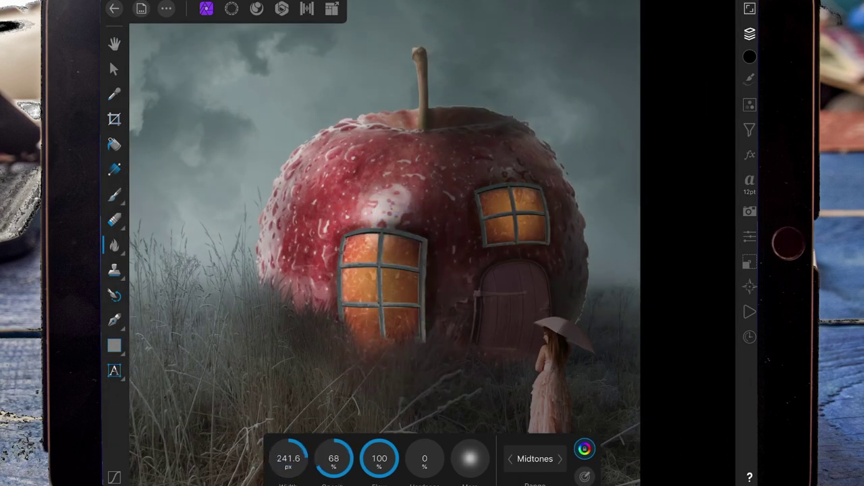
click(394, 371)
drag(432, 241, 432, 309)
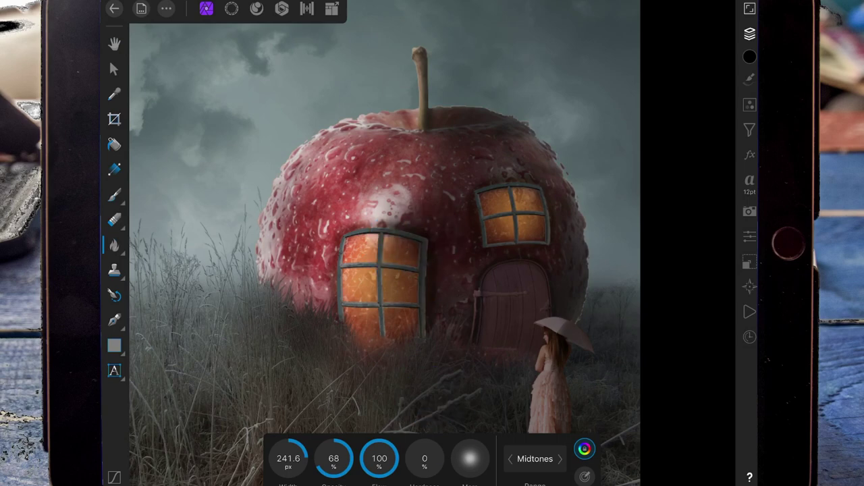
scroll(557, 212, down, 5)
scroll(462, 323, down, 3)
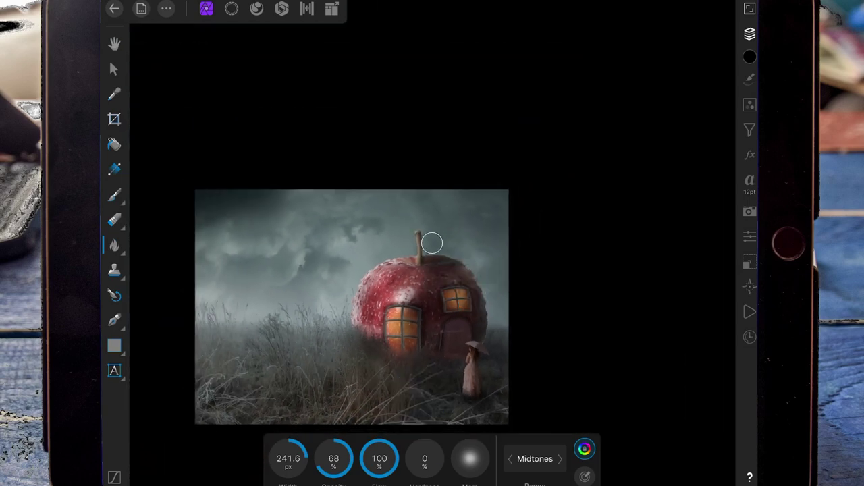
scroll(458, 284, up, 5)
scroll(458, 283, down, 2)
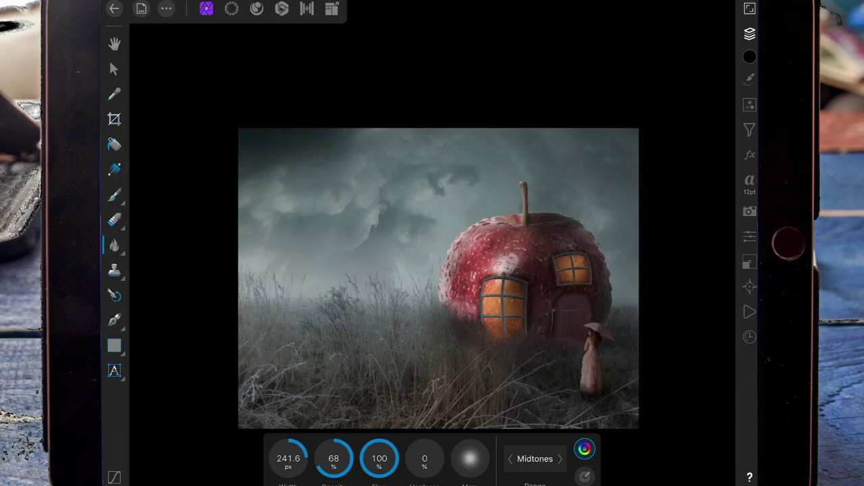
Add a new empty pixel layer and switch to the regular paint brush
click(749, 34)
scroll(545, 282, up, 1)
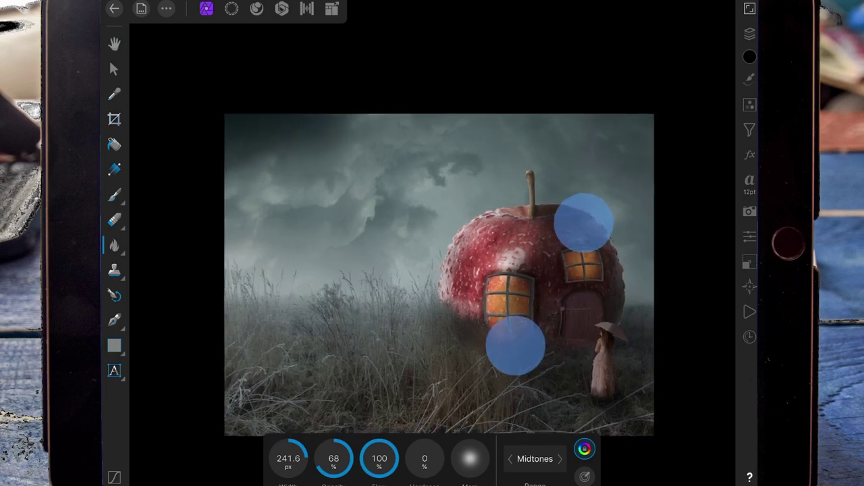
scroll(545, 282, down, 1)
scroll(548, 270, up, 2)
scroll(548, 270, up, 1)
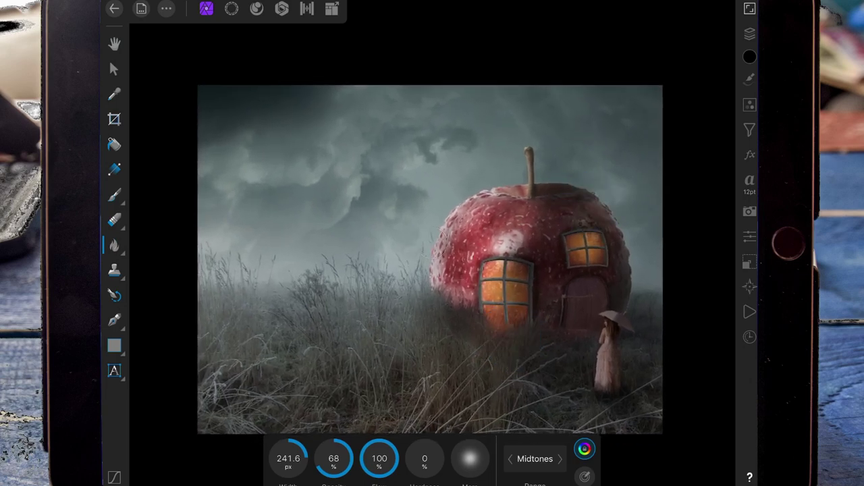
click(749, 34)
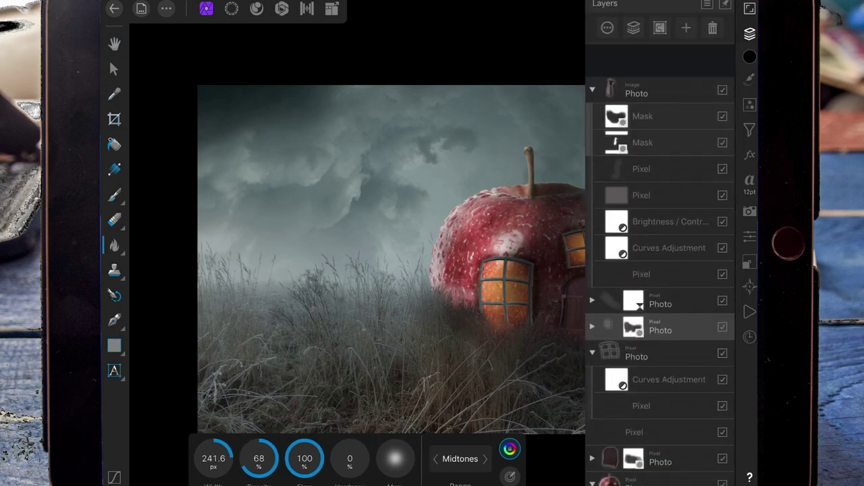
click(686, 27)
click(749, 33)
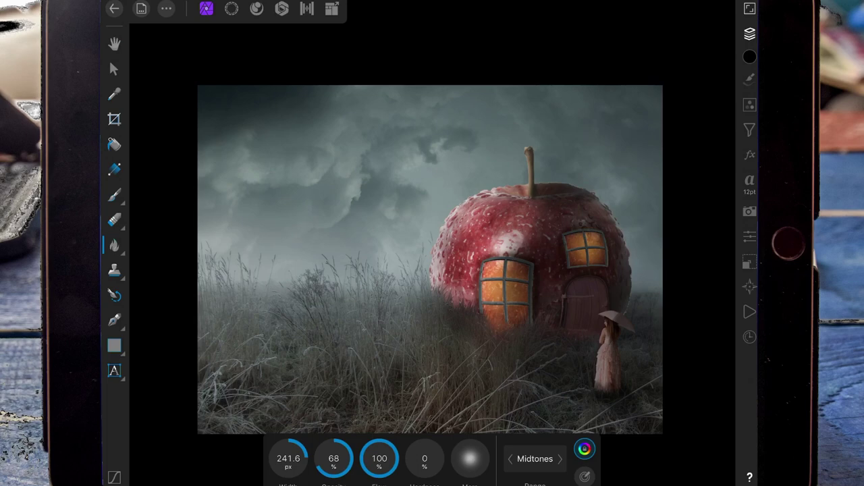
click(114, 196)
With a soft red brush about 1531 px wide, paint over the top-left sky and lower-left grass
click(561, 459)
click(617, 344)
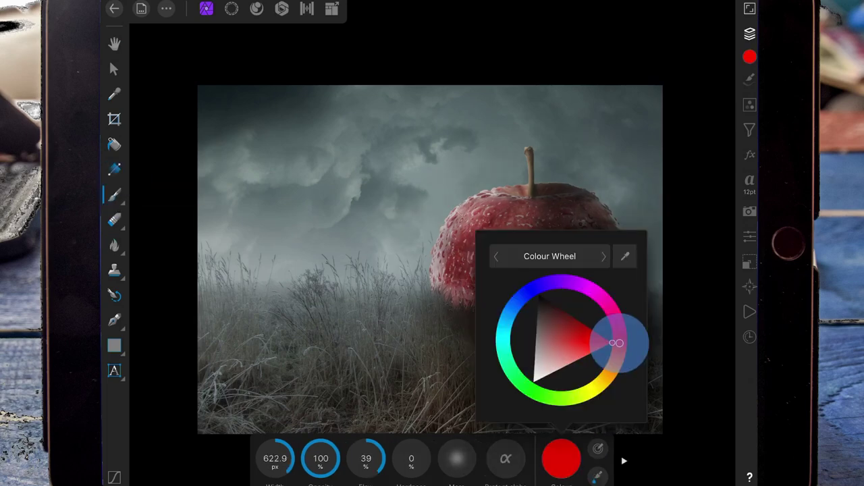
click(573, 343)
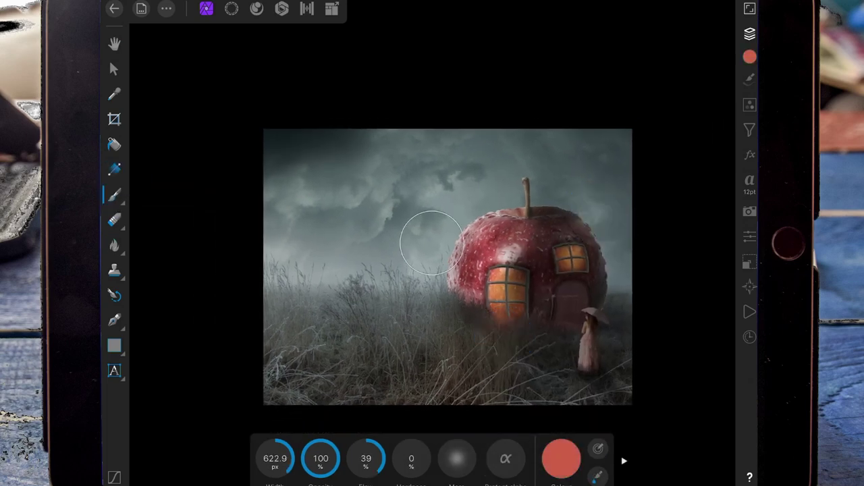
drag(275, 458, 376, 446)
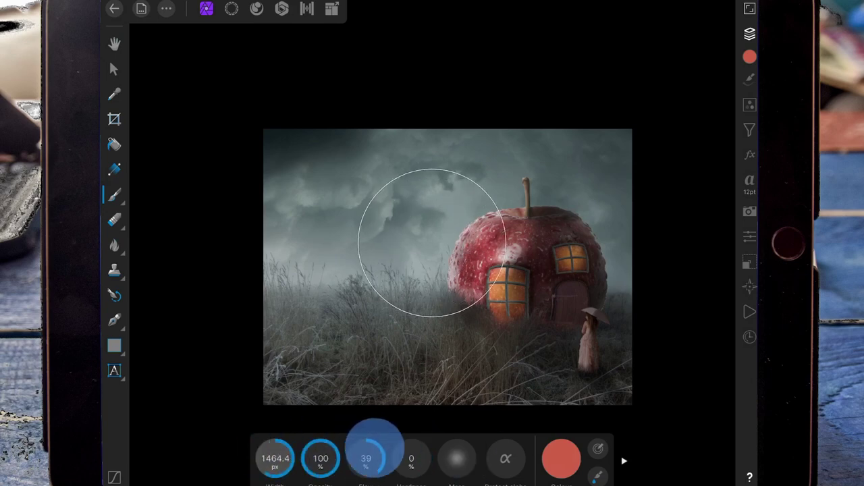
drag(275, 458, 290, 453)
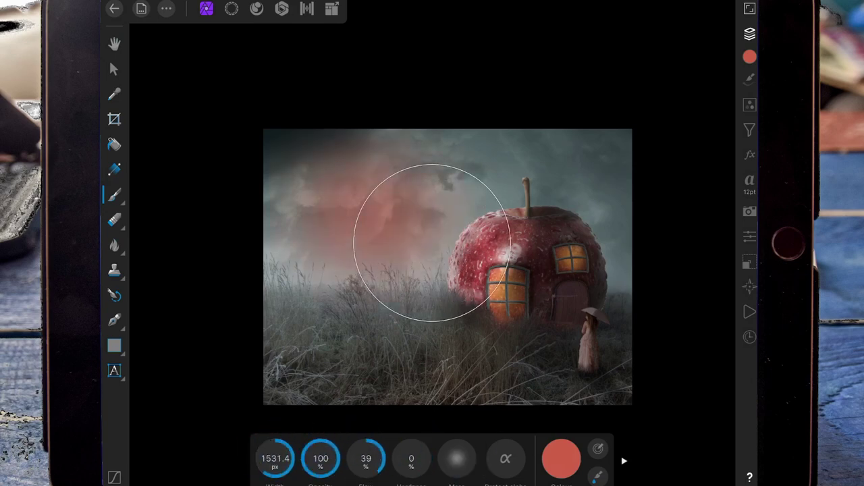
drag(334, 155, 283, 151)
drag(303, 317, 432, 324)
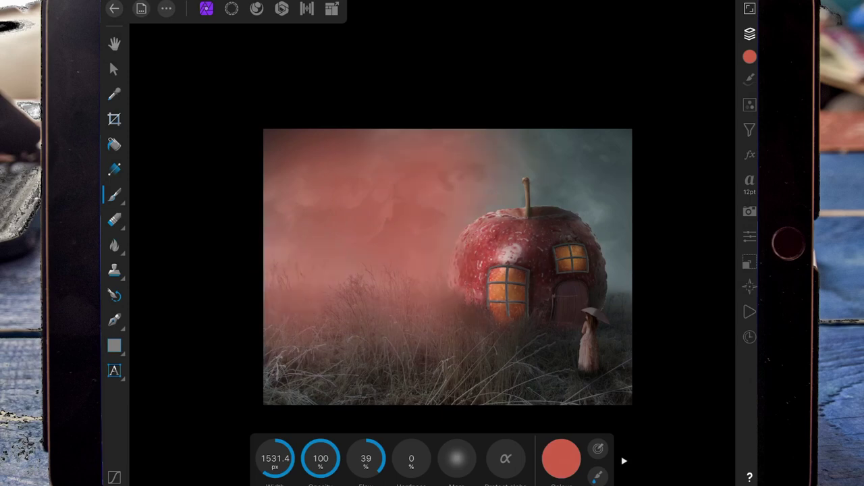
Blend the red layer as Overlay at about 54% opacity, then add a new pixel layer
click(749, 33)
click(613, 29)
click(658, 94)
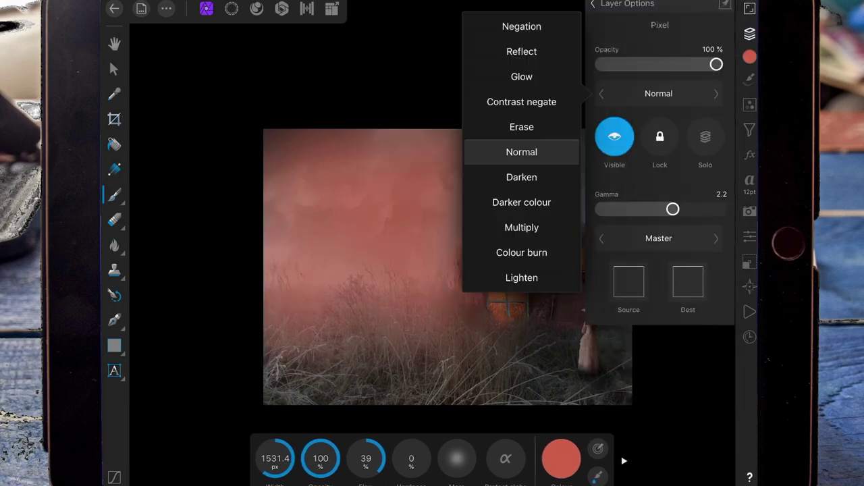
drag(571, 230, 571, 122)
click(520, 151)
click(520, 201)
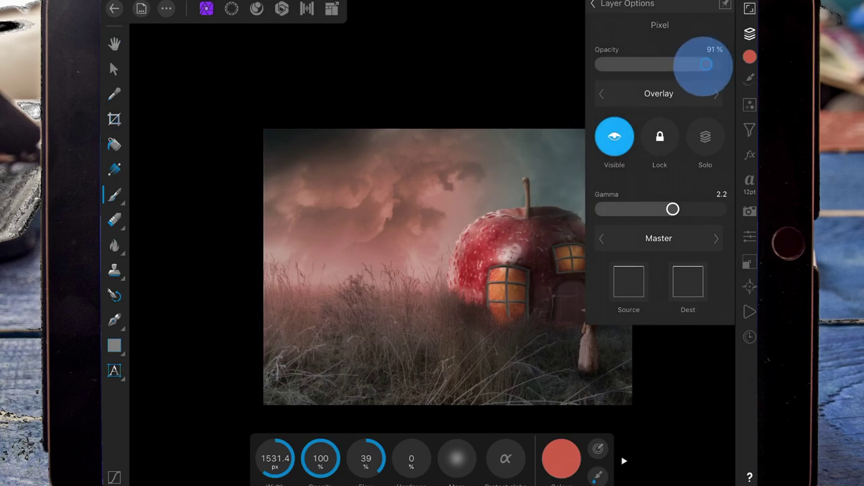
mouse_move(716, 64)
mouse_down()
mouse_move(603, 64)
mouse_move(636, 54)
mouse_move(659, 20)
mouse_up()
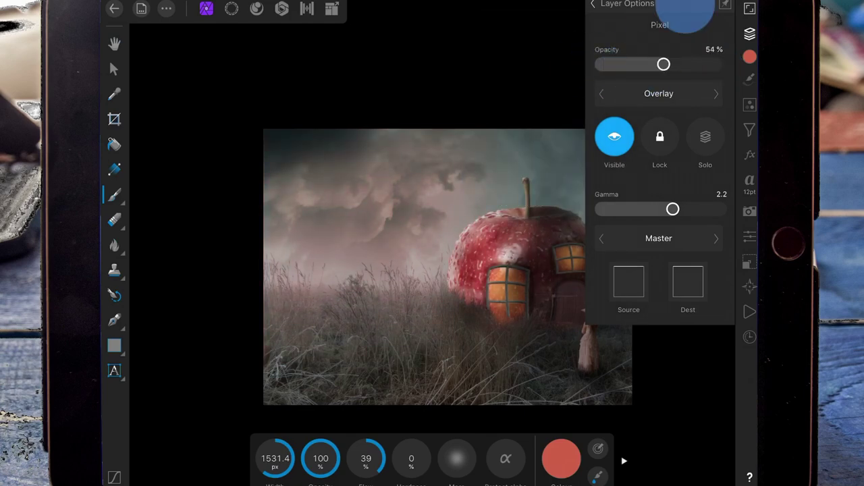
click(592, 4)
click(706, 27)
click(749, 34)
Shift the brush colour from red to orange and paint over the sky and left field
click(561, 459)
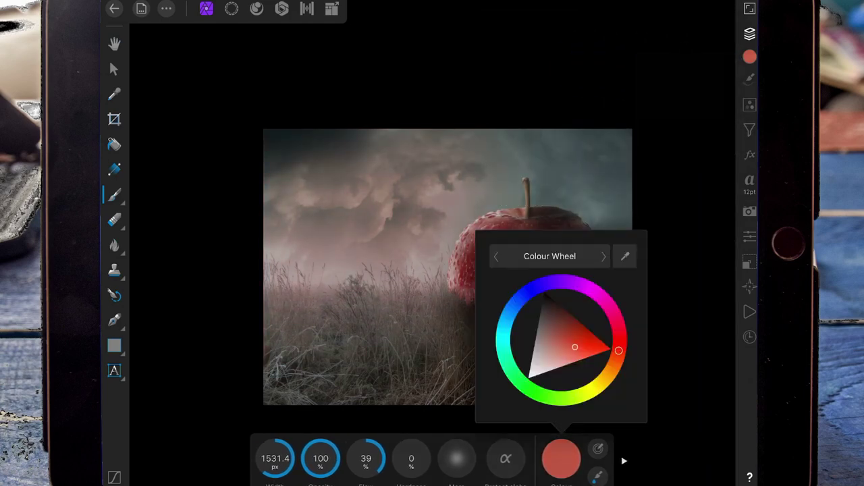
click(574, 342)
drag(619, 351, 617, 359)
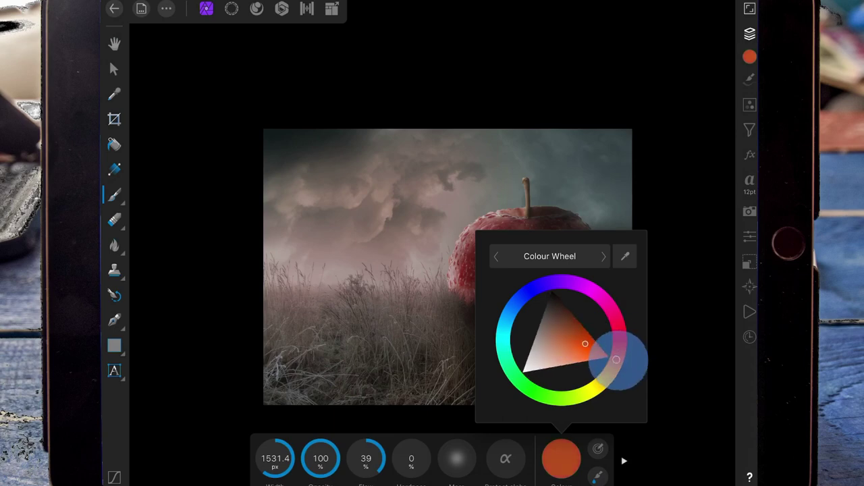
click(561, 458)
mouse_move(439, 150)
mouse_down()
mouse_move(338, 173)
mouse_move(436, 308)
mouse_move(339, 280)
mouse_move(438, 226)
mouse_move(278, 212)
mouse_move(418, 371)
mouse_up()
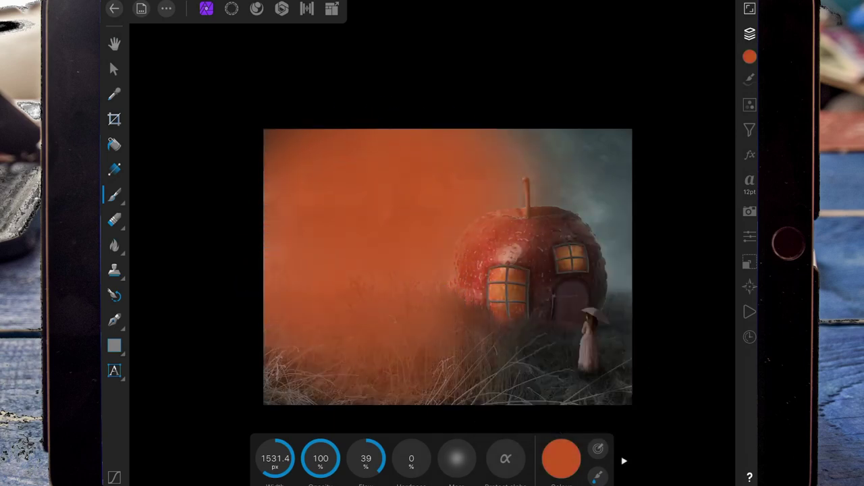
Blend the orange layer as Soft light at 34% opacity
click(750, 34)
click(605, 29)
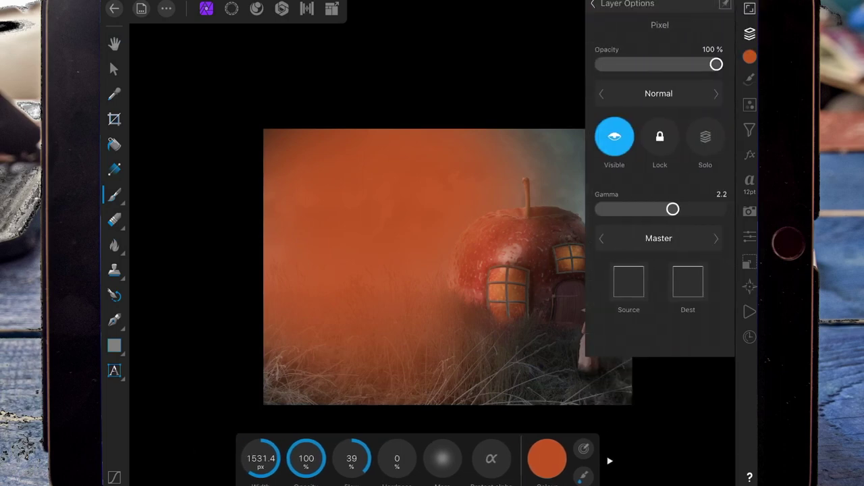
click(660, 93)
drag(540, 232, 540, 31)
click(521, 152)
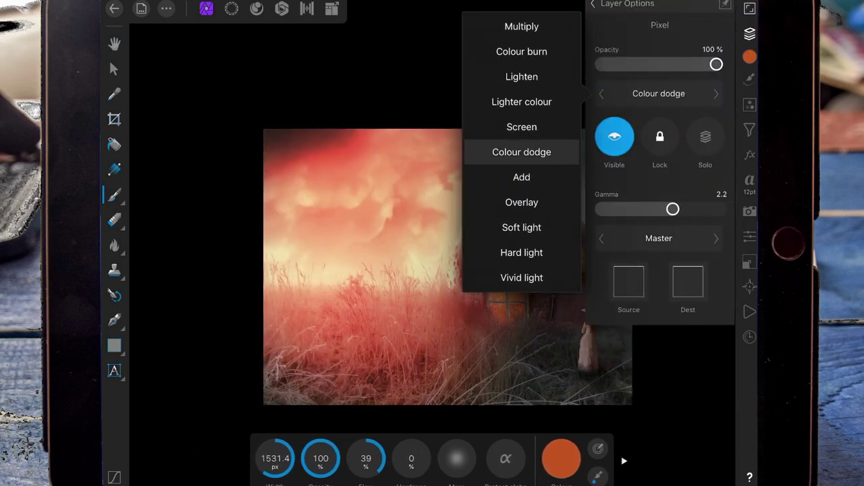
click(521, 228)
mouse_move(715, 65)
mouse_down()
mouse_move(597, 64)
mouse_move(643, 64)
mouse_up()
click(593, 3)
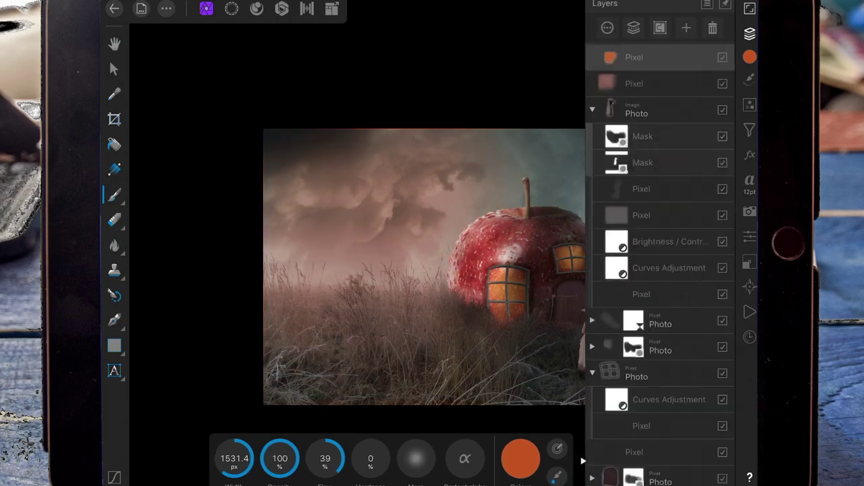
click(750, 34)
Paint a pale peach haze over the sky, the apple's left side and the grass
click(561, 459)
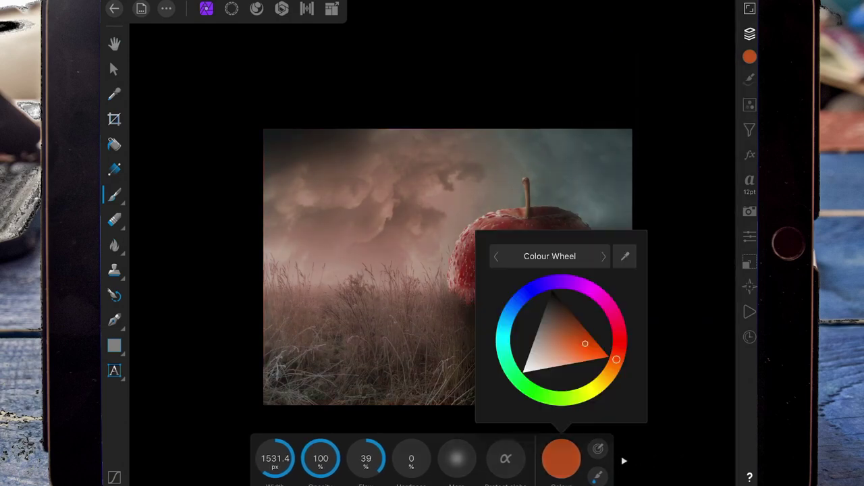
drag(594, 354, 554, 347)
click(561, 458)
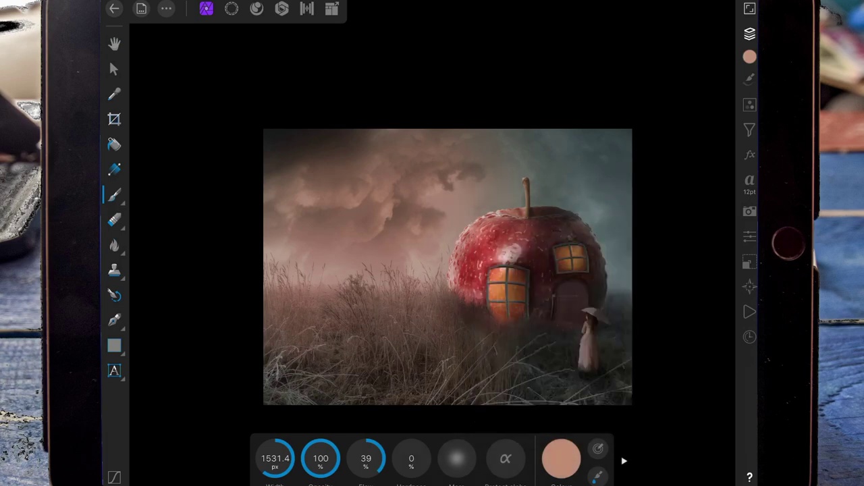
mouse_move(385, 202)
mouse_down()
mouse_move(432, 212)
mouse_move(472, 290)
mouse_up()
mouse_move(318, 338)
mouse_down()
mouse_move(394, 284)
mouse_move(499, 290)
mouse_up()
Set the peach haze layer to Screen blending at about 60% opacity
click(750, 33)
click(669, 57)
click(658, 93)
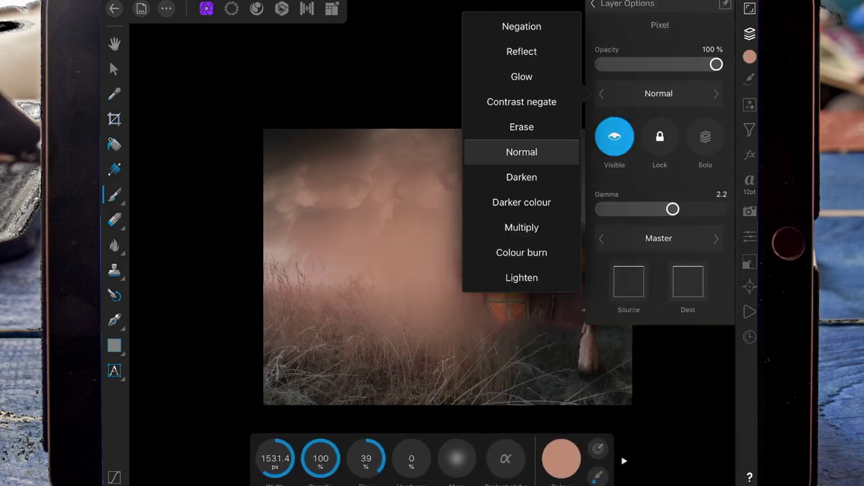
drag(605, 95, 605, 56)
click(520, 148)
mouse_move(716, 64)
mouse_down()
mouse_move(614, 61)
mouse_move(646, 64)
mouse_up()
click(516, 226)
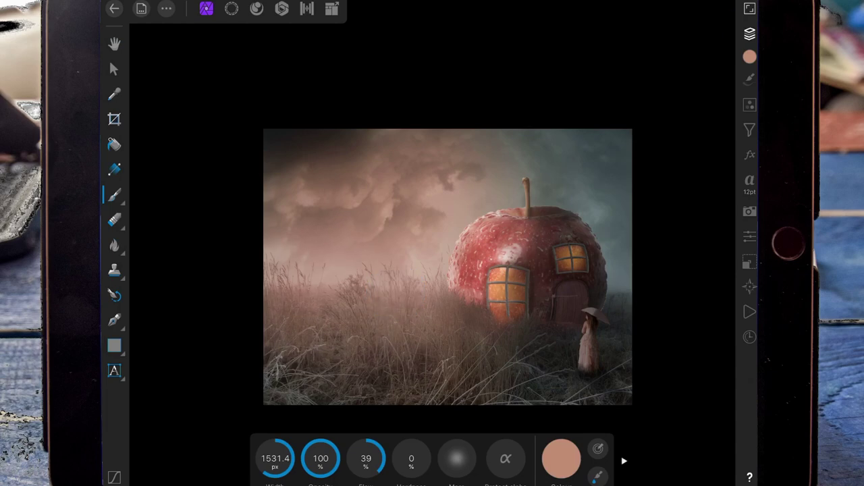
On a new pixel layer, paint an orange-red glow over the apple's left and nearby sky
click(749, 33)
click(677, 27)
click(704, 69)
click(749, 34)
click(560, 458)
click(571, 334)
click(561, 458)
drag(445, 223, 500, 277)
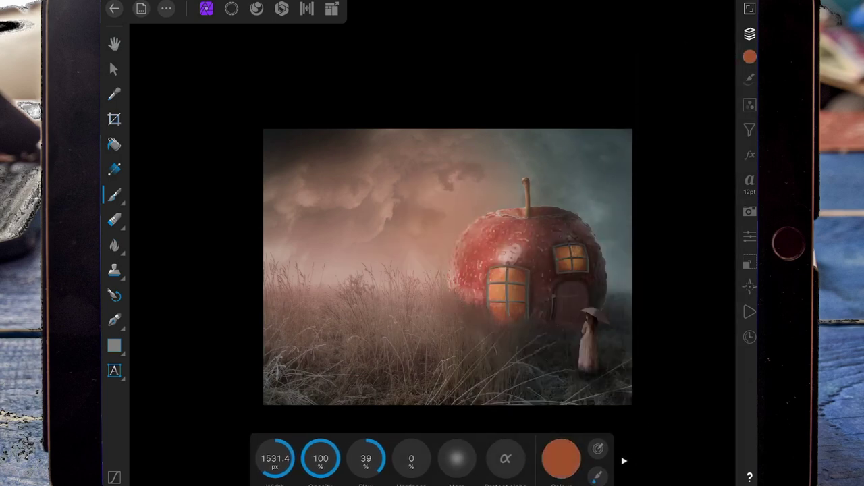
drag(418, 203, 493, 277)
Set the orange glow layer to Screen blending at 38% opacity
click(749, 34)
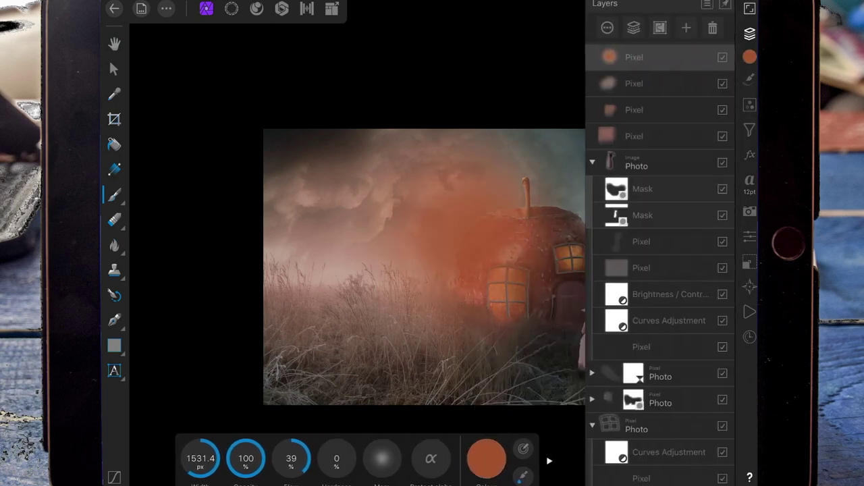
click(631, 110)
click(658, 93)
scroll(521, 152, down, 6)
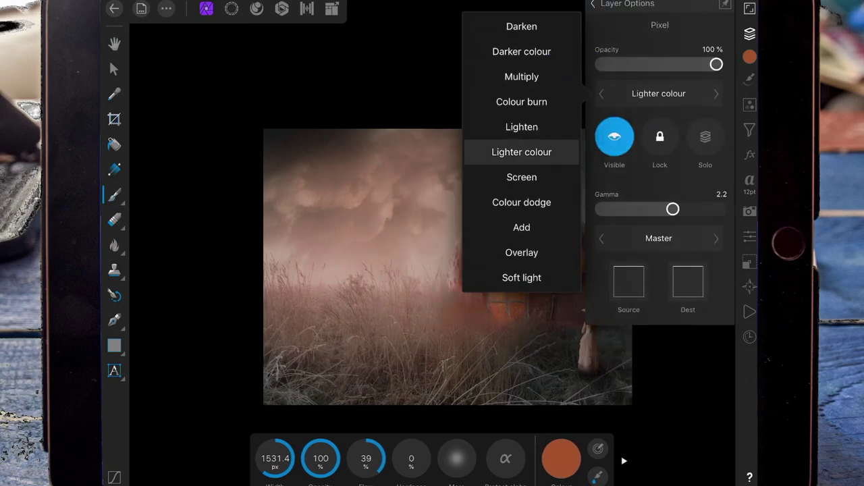
click(521, 177)
drag(716, 64, 643, 64)
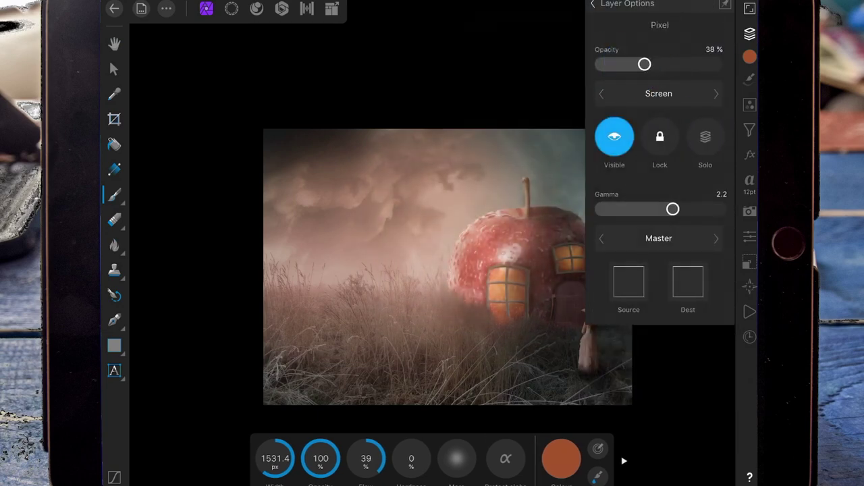
click(668, 10)
click(749, 34)
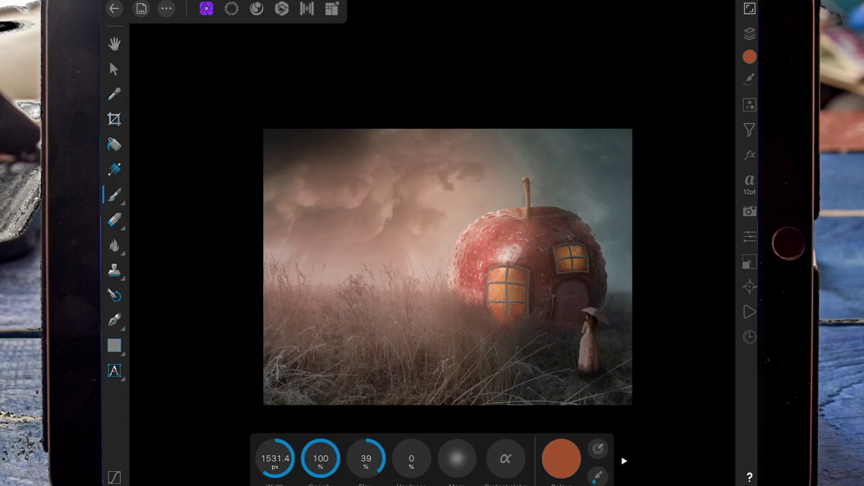
Add another pixel layer and choose a dark bluish-teal brush colour
click(750, 33)
click(661, 27)
click(749, 34)
click(561, 458)
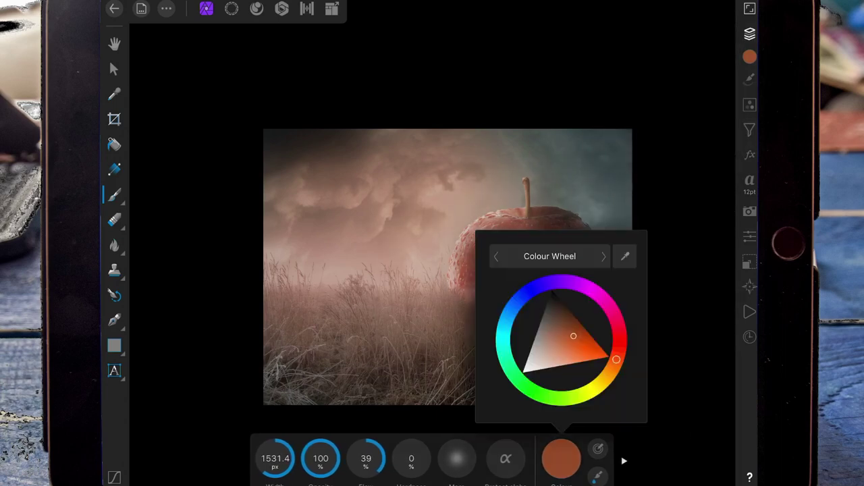
drag(616, 360, 523, 292)
drag(548, 341, 557, 372)
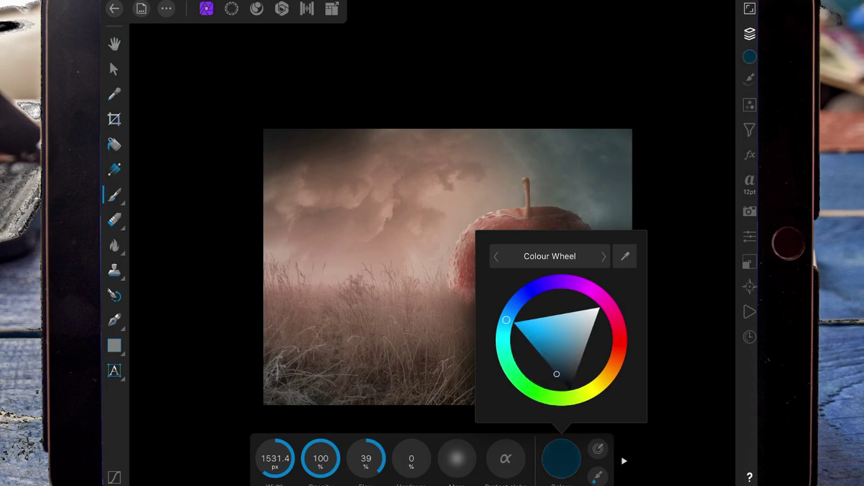
drag(523, 292, 499, 337)
click(561, 459)
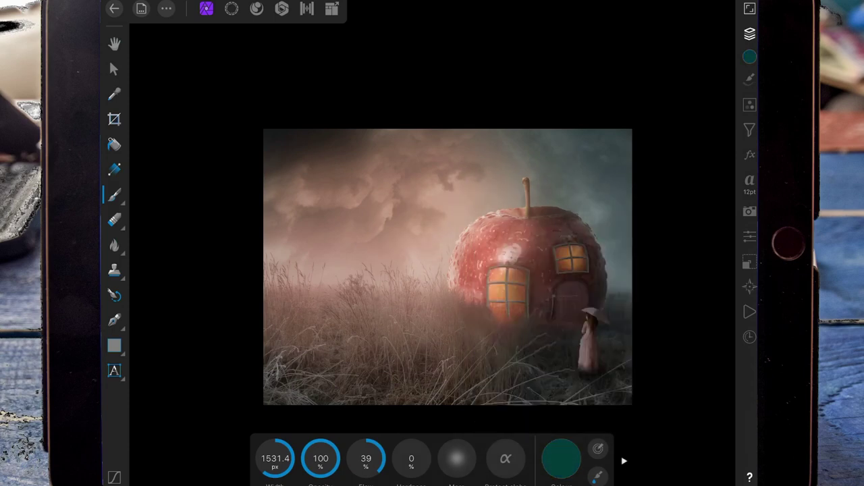
click(561, 458)
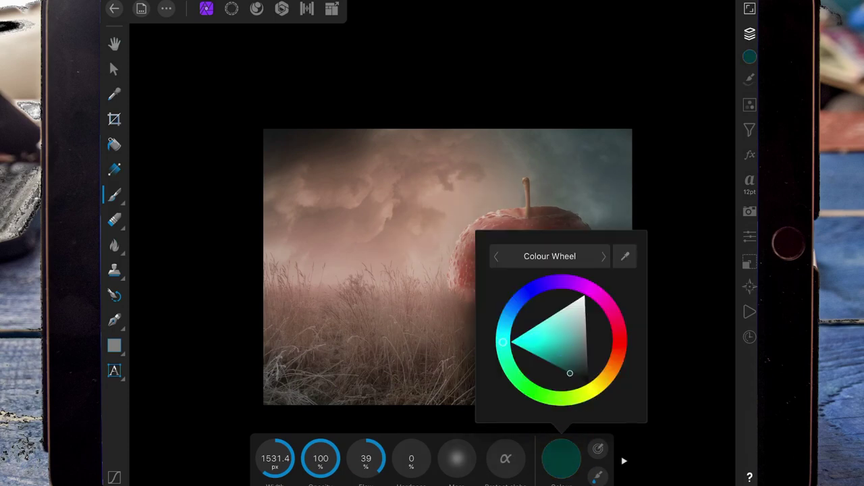
drag(503, 343, 504, 327)
click(561, 458)
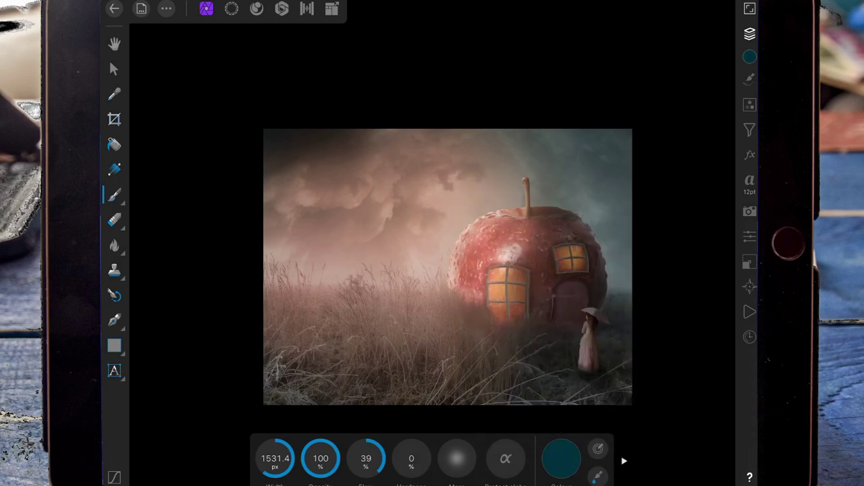
Paint teal over the top right, right edge, apple's right half and lower foreground
mouse_move(583, 108)
mouse_down()
mouse_move(561, 127)
mouse_move(664, 314)
mouse_move(476, 414)
mouse_up()
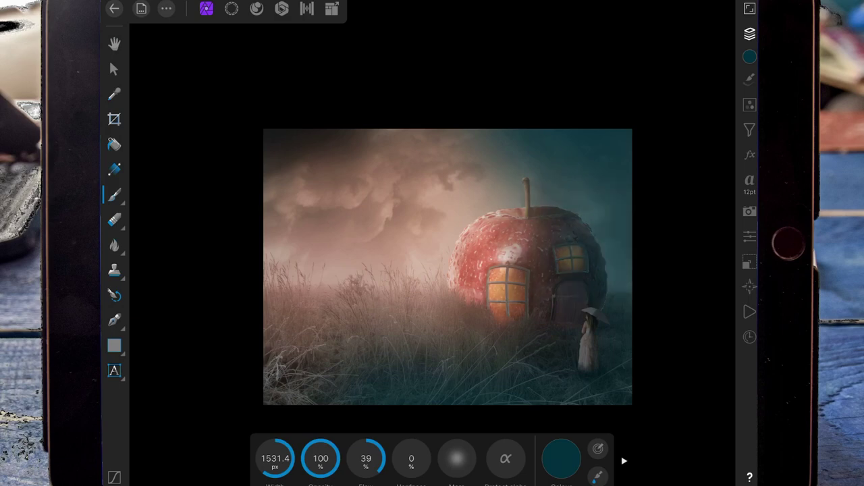
drag(644, 128, 547, 415)
drag(584, 199, 533, 202)
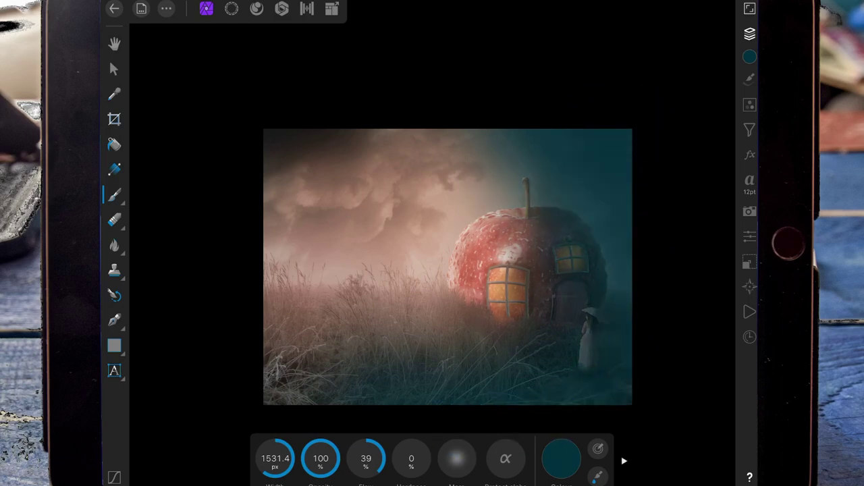
mouse_move(594, 132)
mouse_down()
mouse_move(635, 279)
mouse_move(393, 411)
mouse_up()
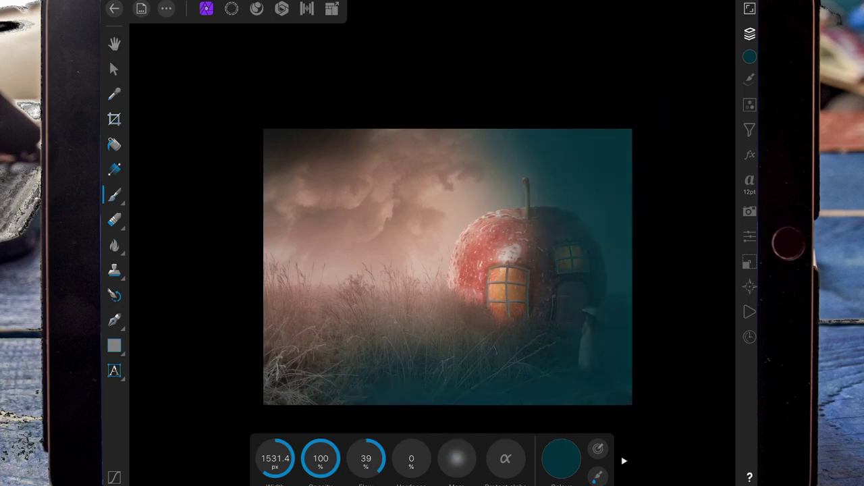
Blend the teal layer as Soft light at about 46% opacity
click(750, 34)
click(702, 54)
click(658, 93)
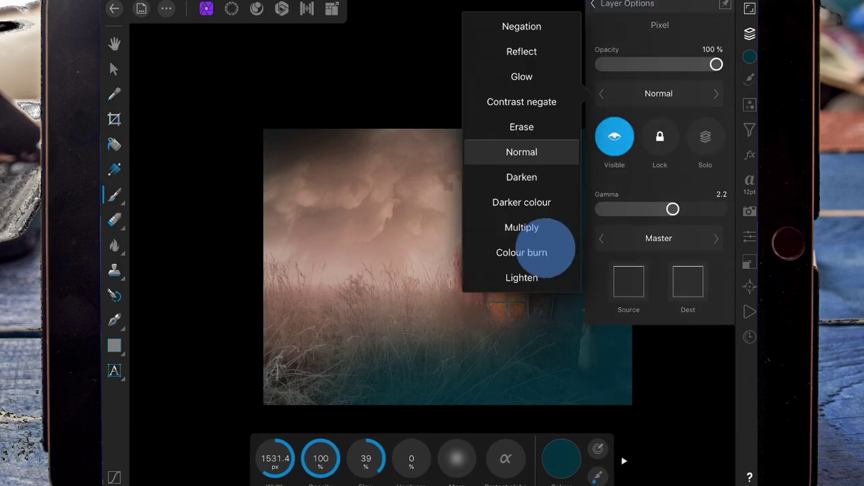
drag(521, 251, 521, 151)
click(521, 227)
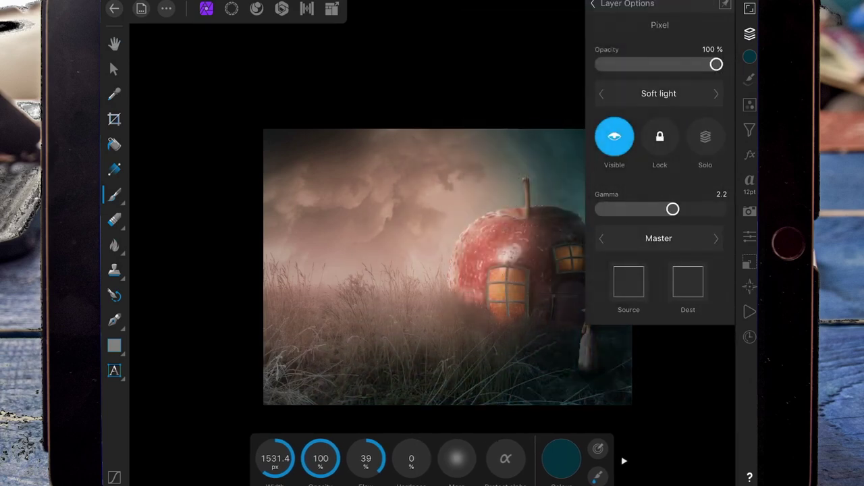
drag(601, 63, 647, 64)
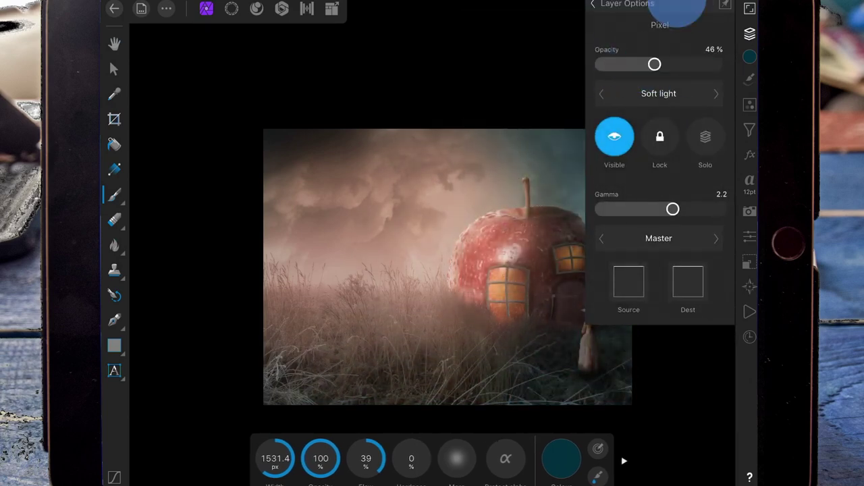
click(750, 33)
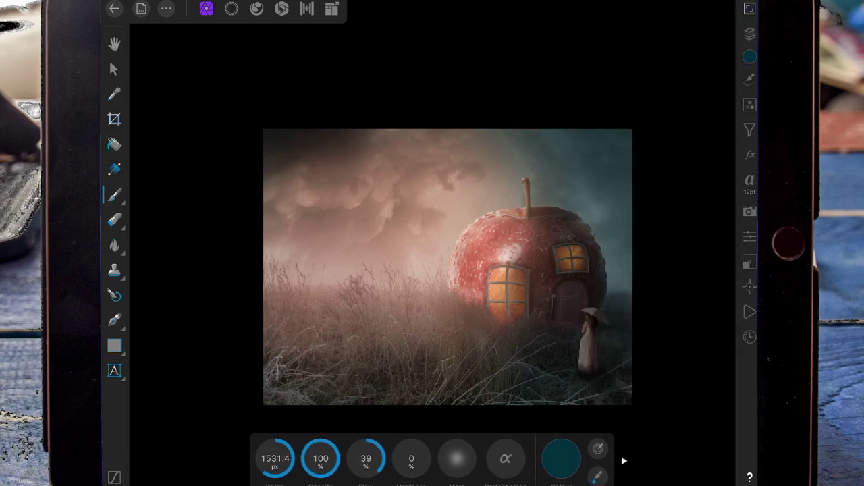
click(749, 33)
Add a new pixel layer above the apple house photo and pick black as the brush colour
scroll(675, 351, up, 3)
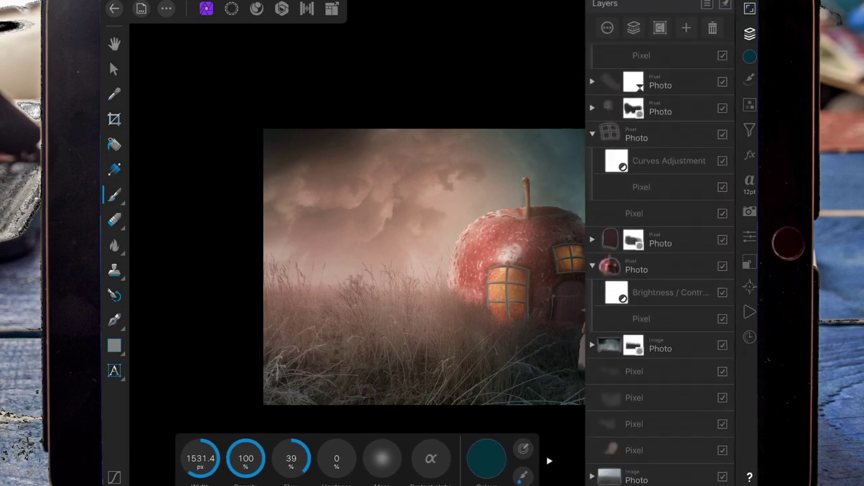
click(648, 266)
click(686, 28)
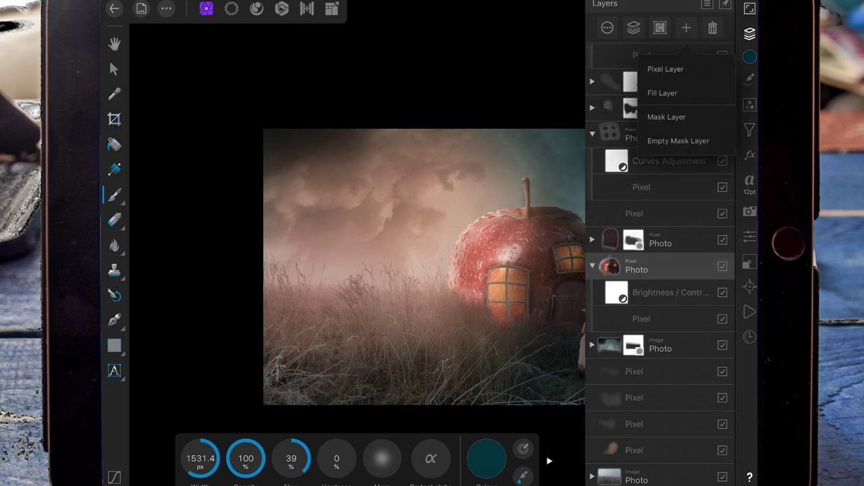
click(749, 33)
click(561, 458)
drag(560, 324, 560, 376)
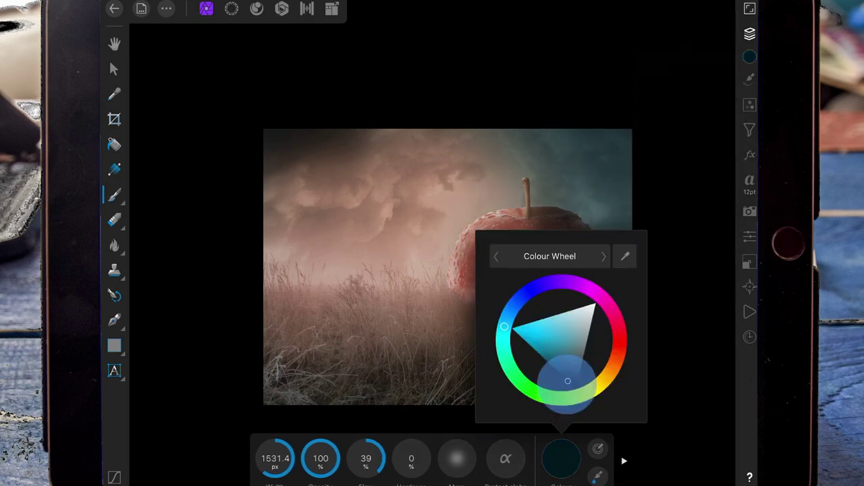
click(561, 458)
With a fine 5.9 px brush at full opacity, paint along the apple's top edge near the stem
scroll(532, 330, up, 5)
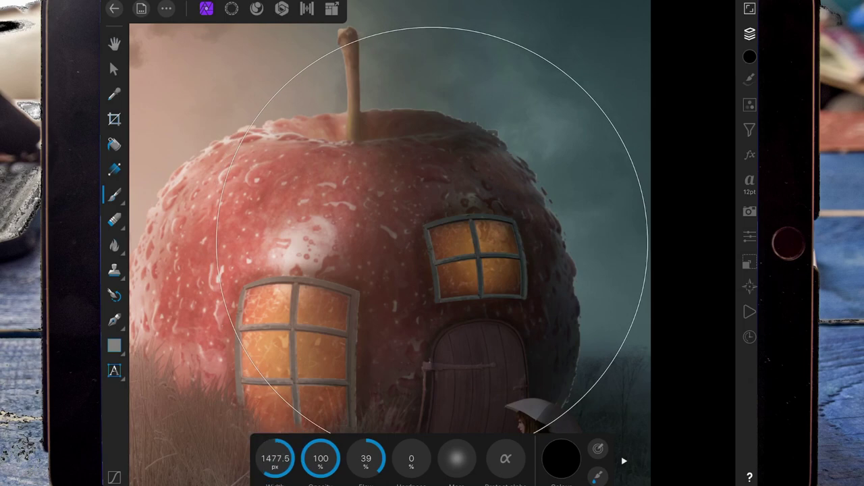
drag(275, 458, 230, 459)
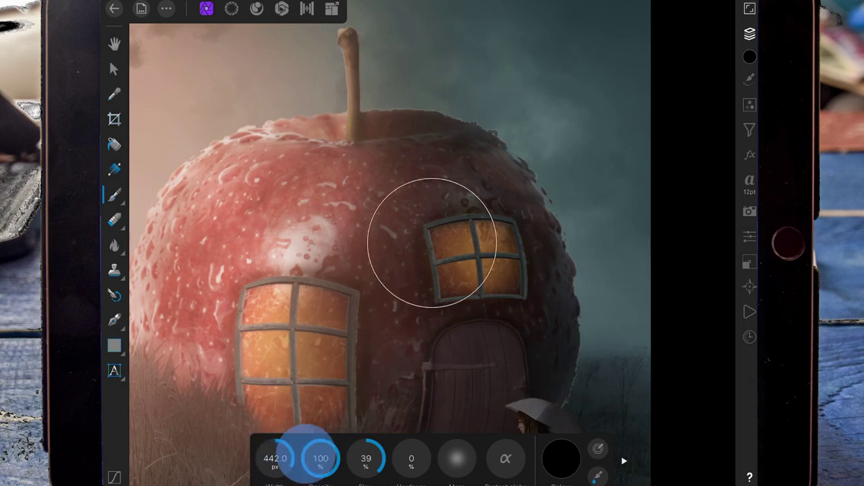
drag(321, 458, 216, 458)
scroll(456, 142, up, 5)
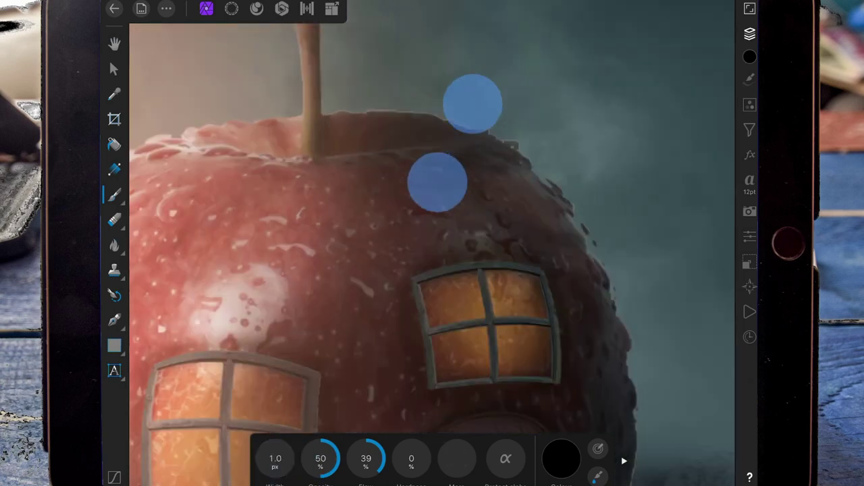
drag(275, 458, 291, 459)
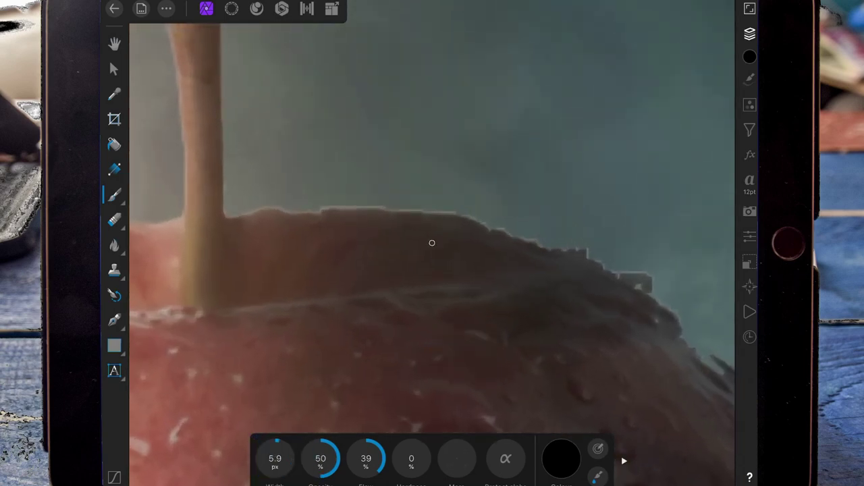
mouse_move(282, 197)
mouse_down()
mouse_move(269, 201)
mouse_move(351, 209)
mouse_up()
key(0)
drag(420, 205, 574, 244)
Paint along the apple's right edge, beside and below the door, and near its top
mouse_move(629, 266)
mouse_down()
mouse_move(683, 336)
mouse_move(488, 250)
mouse_move(554, 292)
mouse_up()
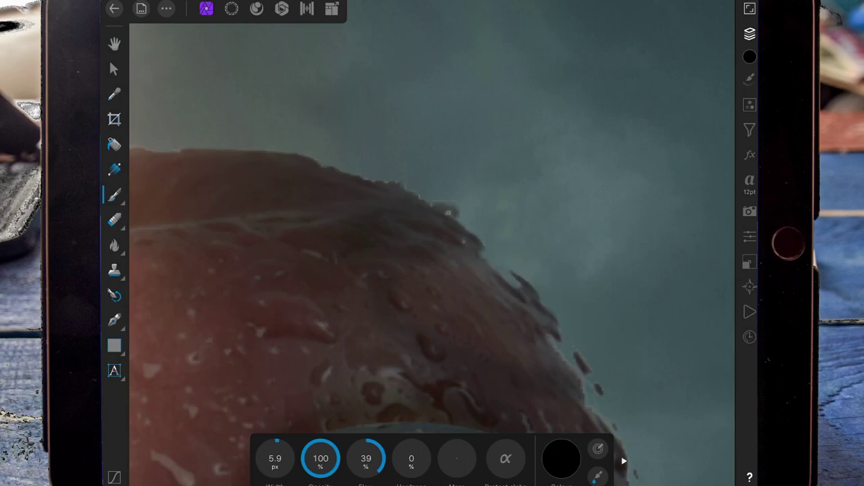
drag(589, 375, 588, 380)
mouse_move(409, 139)
mouse_down()
mouse_move(445, 170)
mouse_move(528, 331)
mouse_up()
drag(509, 281, 520, 342)
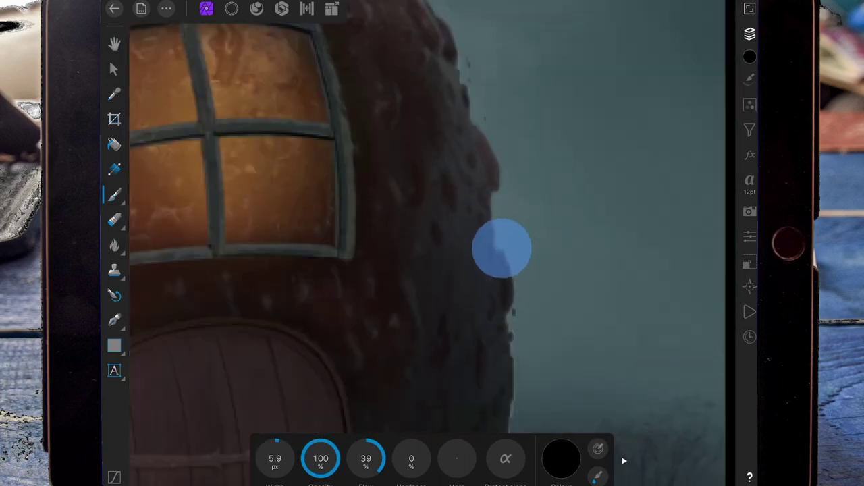
mouse_move(502, 247)
mouse_down()
mouse_move(515, 303)
mouse_move(512, 365)
mouse_move(527, 277)
mouse_up()
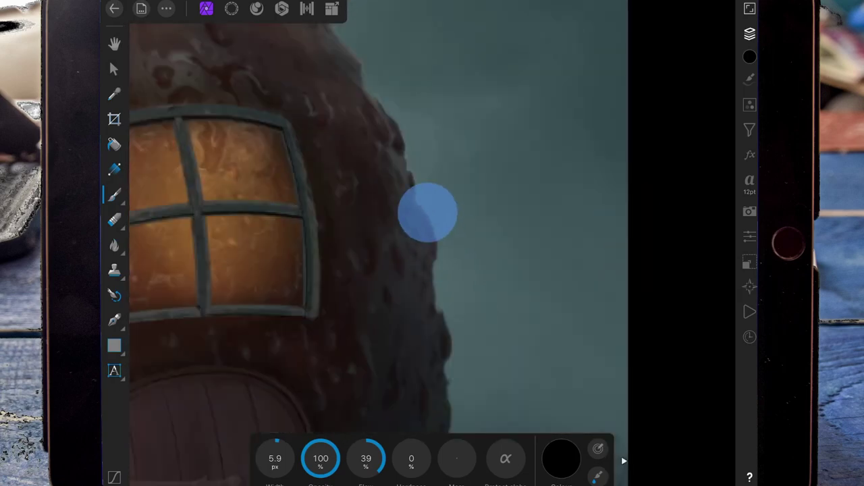
drag(427, 212, 453, 332)
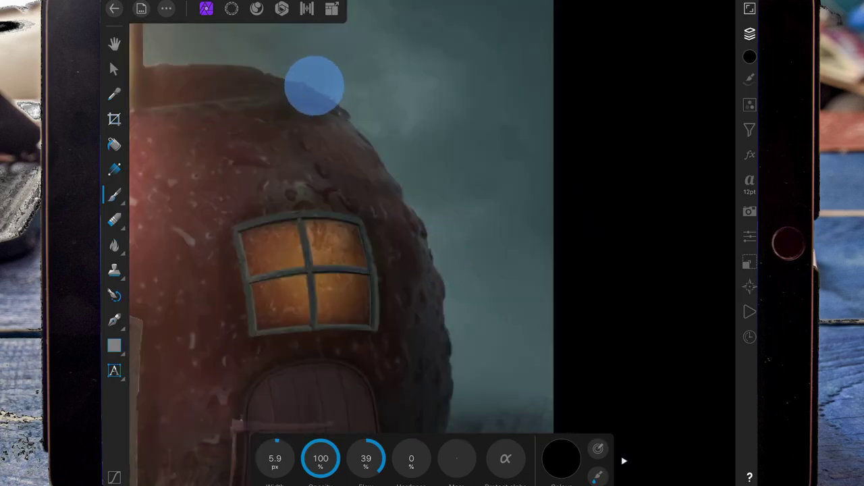
drag(312, 85, 335, 96)
scroll(424, 195, up, 10)
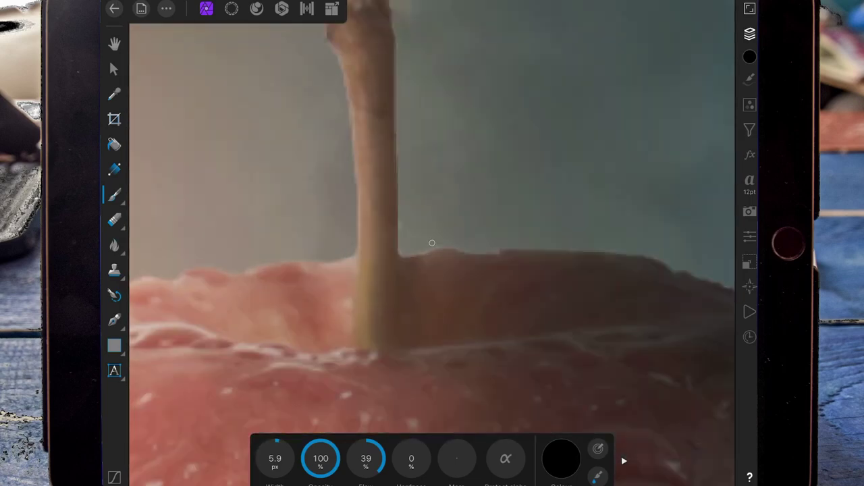
scroll(540, 250, down, 10)
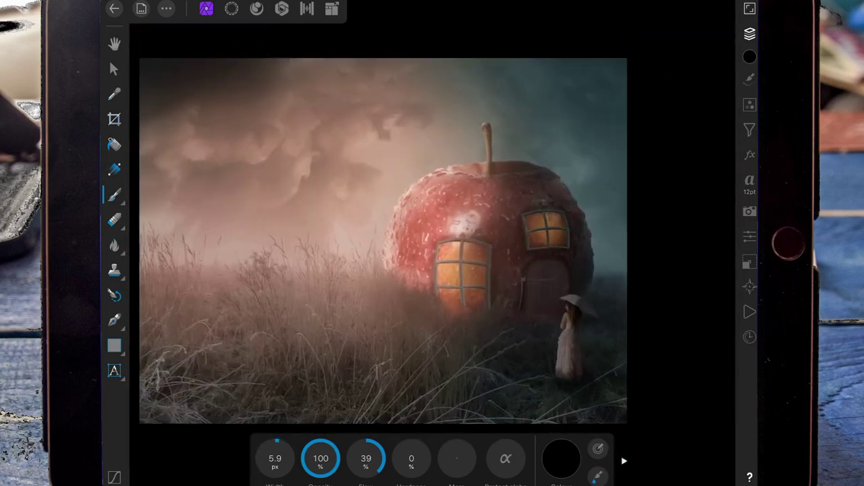
Select the girl's photo layer, choose the Burn Brush, and rasterise the layer
click(750, 33)
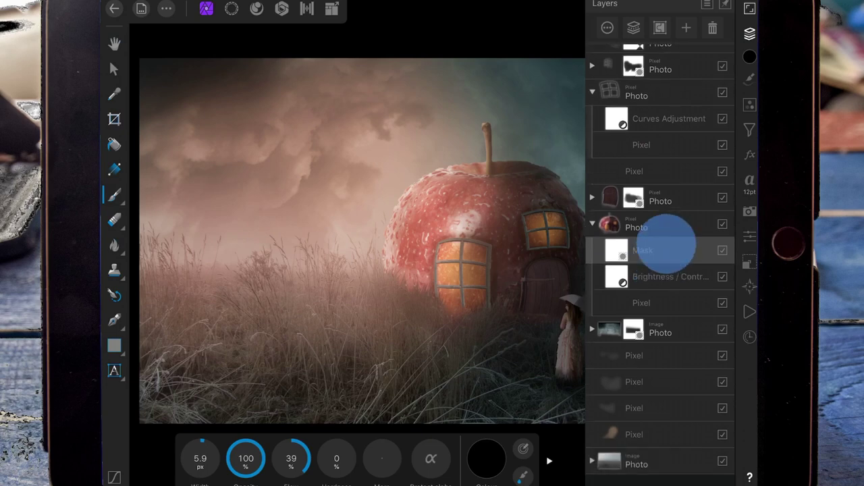
drag(664, 243, 664, 331)
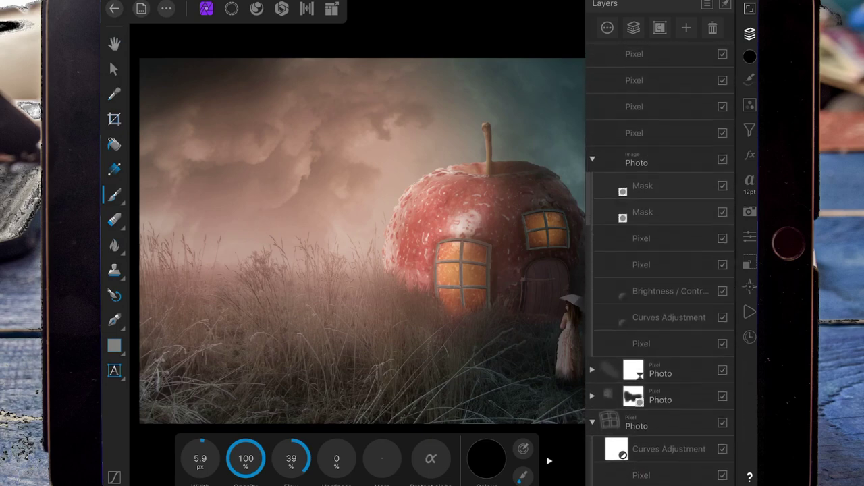
click(648, 189)
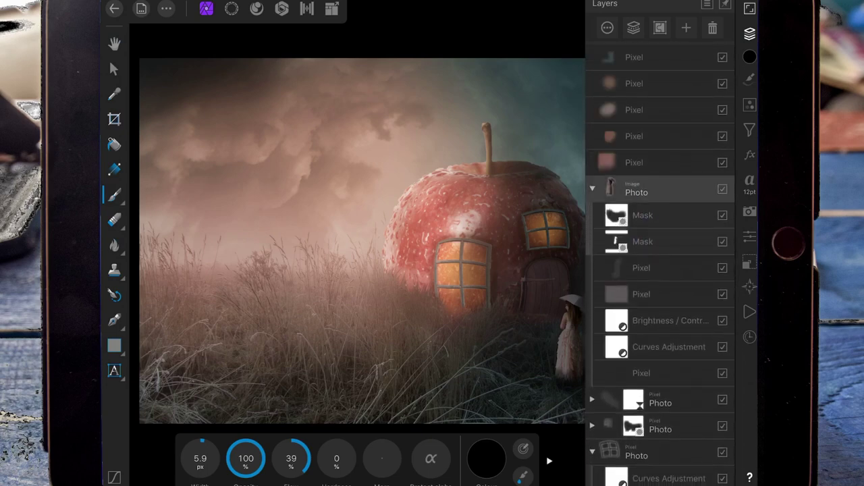
click(749, 33)
click(114, 245)
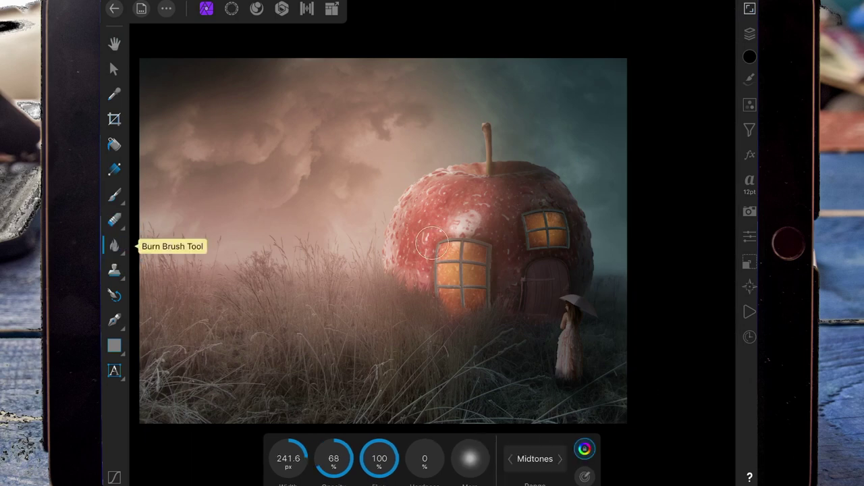
scroll(586, 336, up, 3)
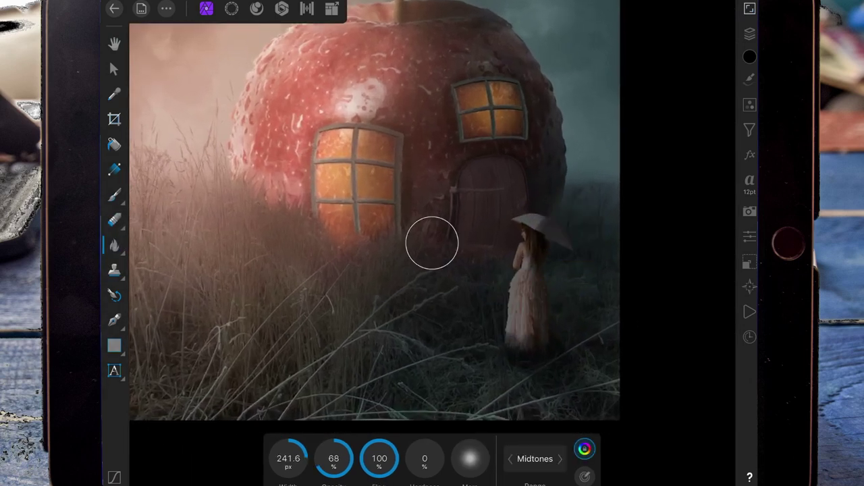
click(749, 33)
click(607, 28)
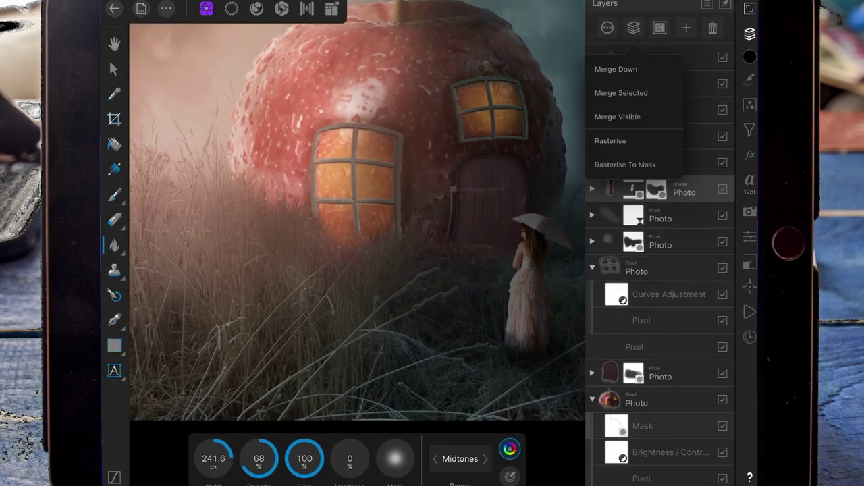
click(749, 33)
Burn the shadows down over the girl with a brush about 159 px wide
scroll(607, 324, up, 3)
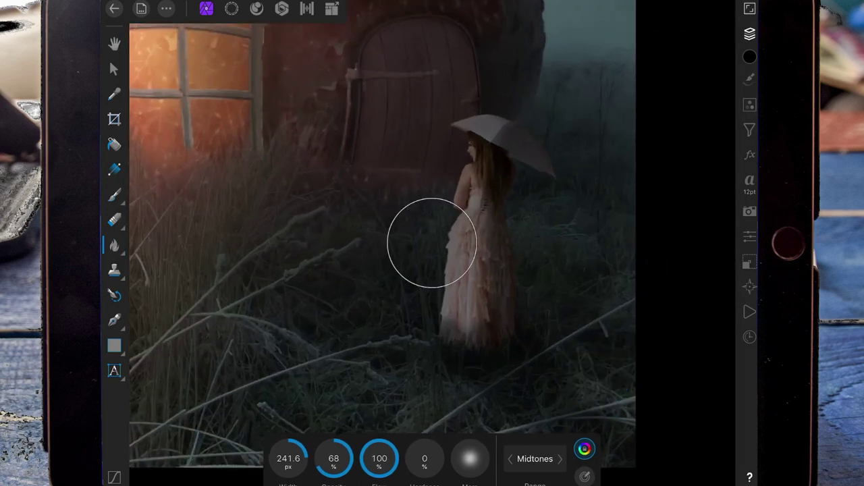
drag(288, 459, 154, 447)
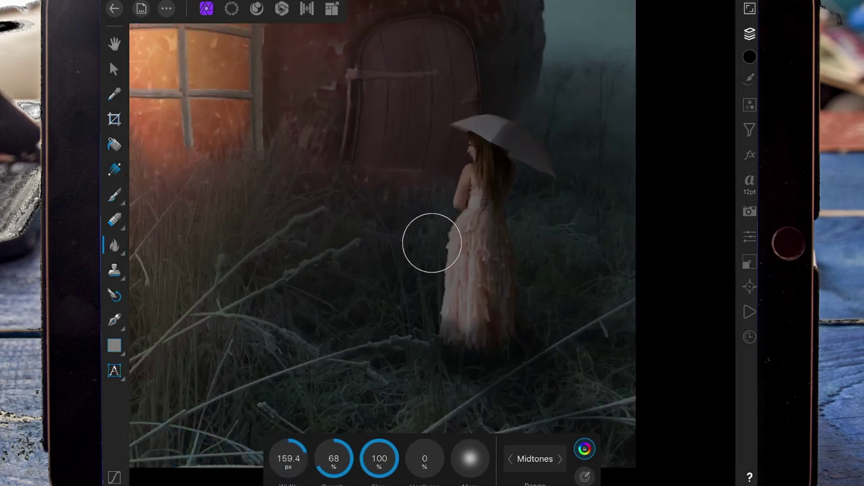
mouse_move(517, 166)
mouse_down()
mouse_move(492, 362)
mouse_move(506, 320)
mouse_move(506, 131)
mouse_move(519, 211)
mouse_up()
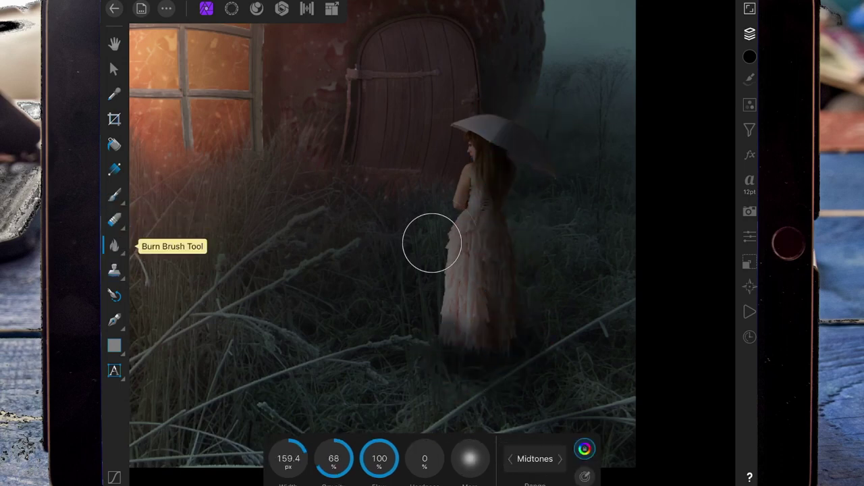
Dodge the umbrella, the girl's back and her dress with a brush about 54 px wide
click(183, 196)
drag(288, 458, 166, 443)
drag(450, 146, 470, 130)
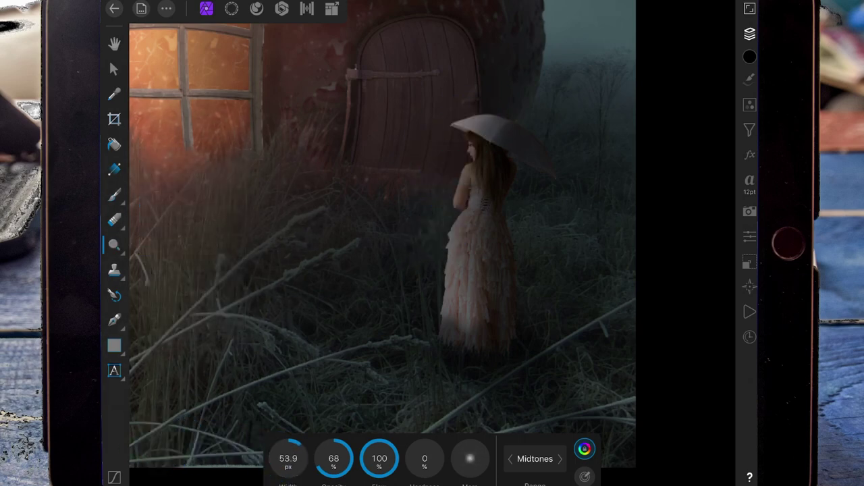
mouse_move(461, 169)
mouse_down()
mouse_move(440, 247)
mouse_move(453, 331)
mouse_up()
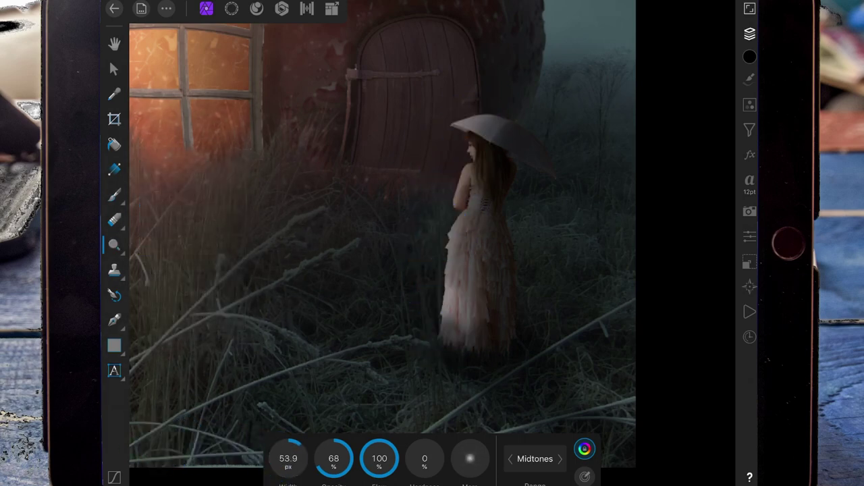
drag(460, 162, 459, 231)
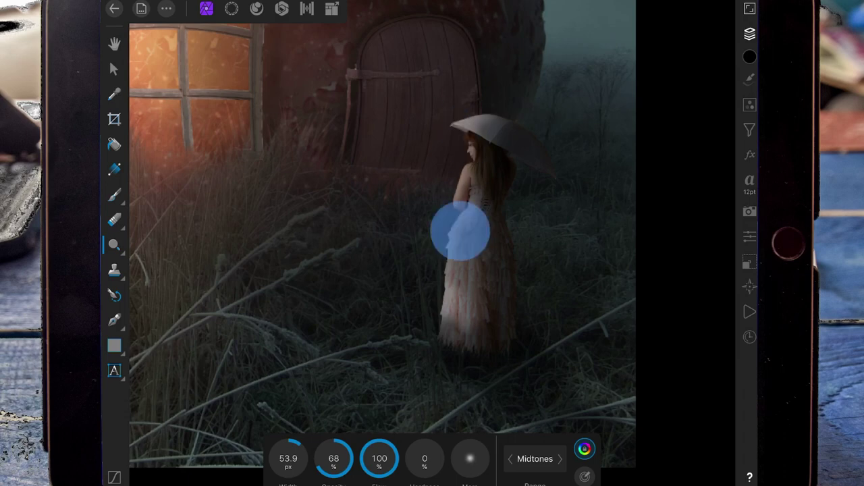
scroll(432, 243, down, 5)
click(502, 292)
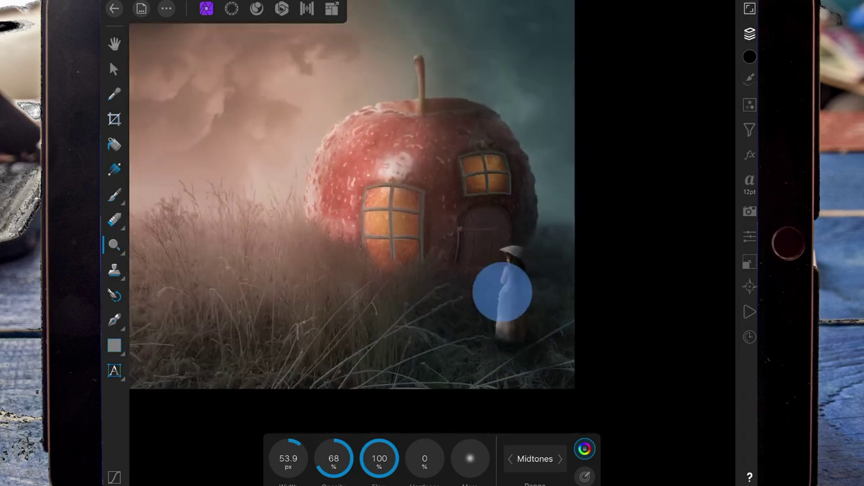
scroll(531, 289, down, 3)
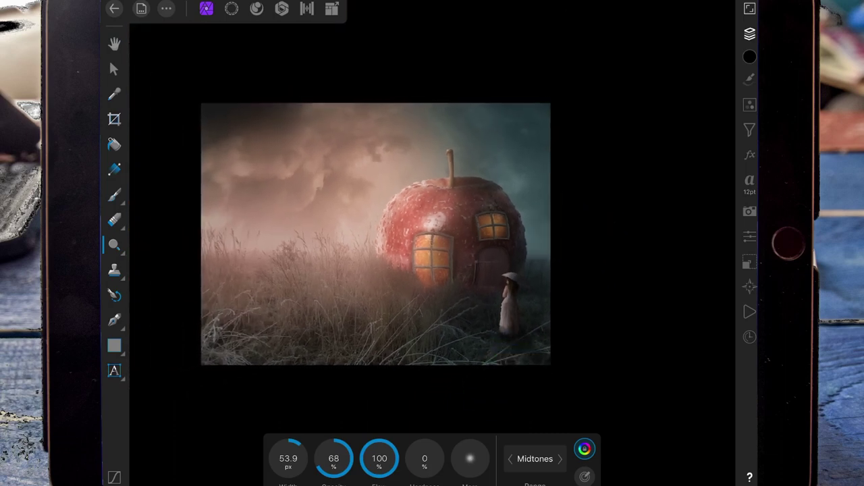
Add a new blank pixel layer and nest it inside the girl's layer
click(749, 34)
click(686, 28)
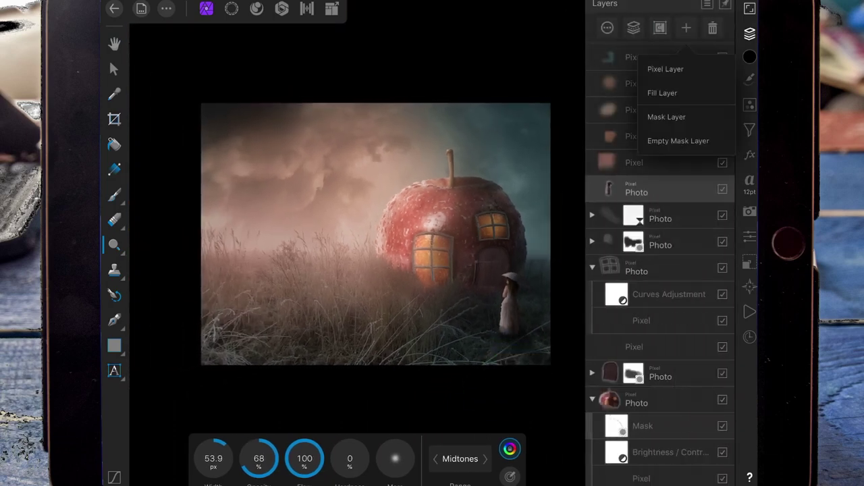
click(749, 33)
click(749, 34)
click(666, 189)
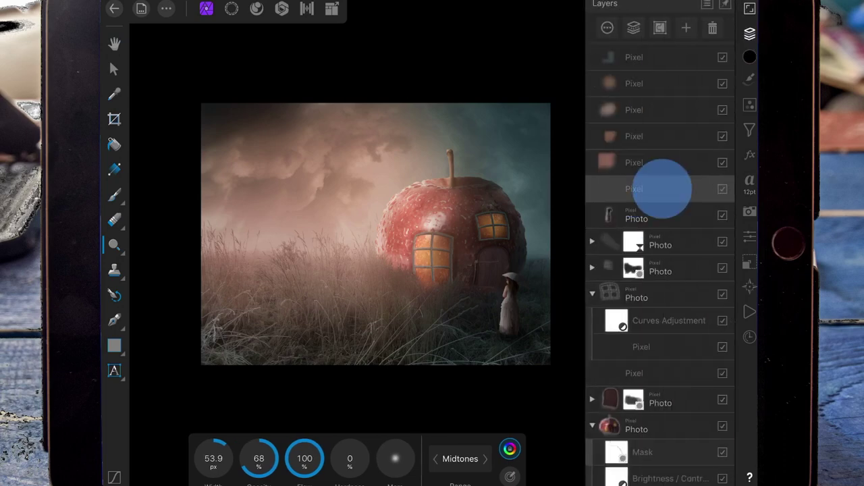
drag(662, 188, 653, 210)
Paint pinkish red over the whole girl figure with a brush of about 48 px
click(114, 194)
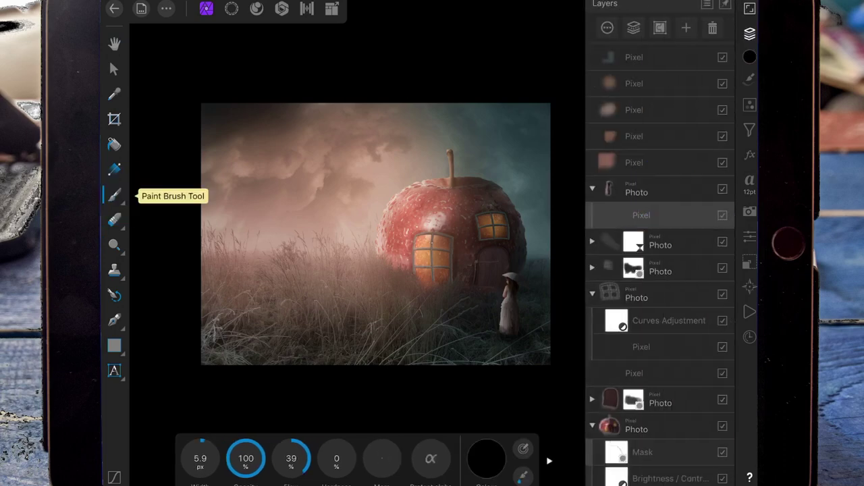
click(486, 458)
click(541, 337)
click(484, 344)
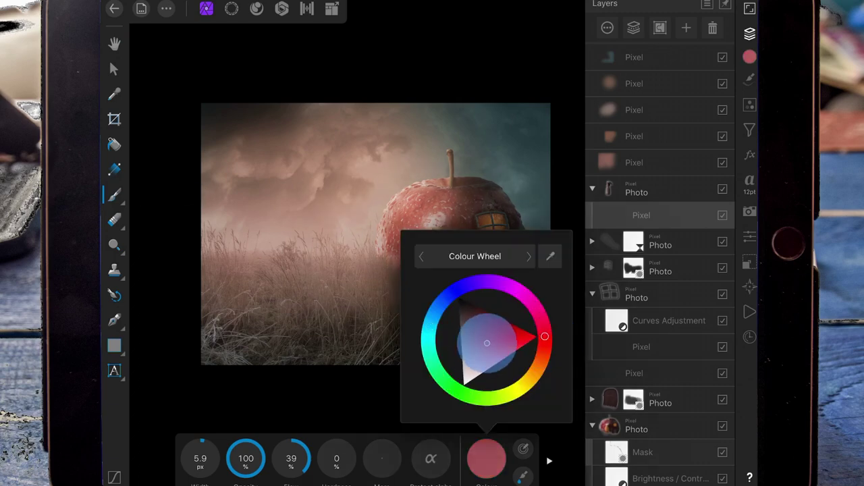
click(749, 33)
scroll(558, 295, up, 5)
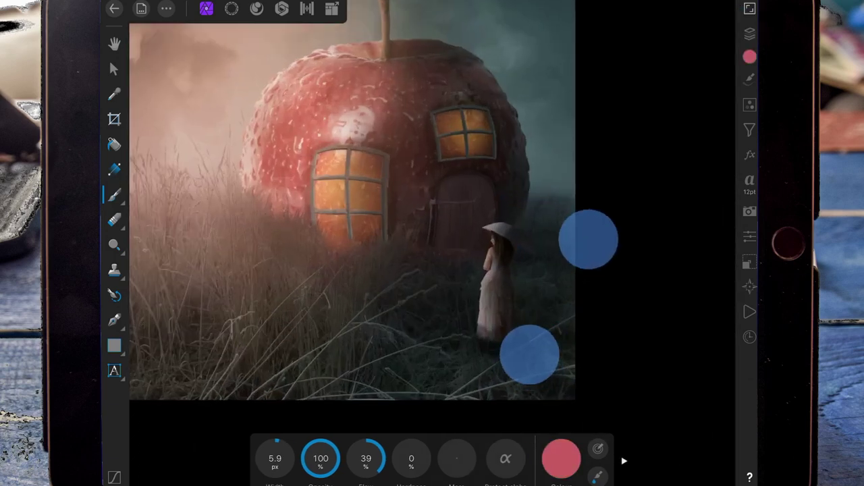
drag(277, 459, 287, 445)
drag(494, 204, 498, 194)
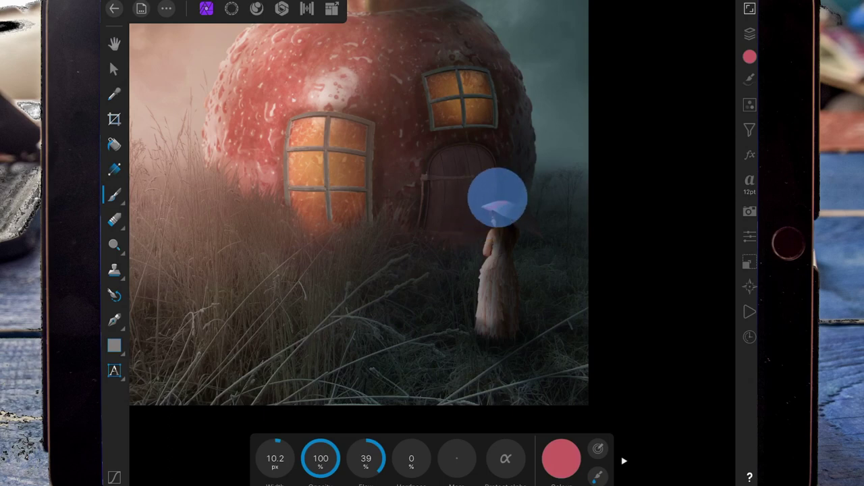
drag(275, 458, 290, 439)
mouse_move(482, 226)
mouse_down()
mouse_move(482, 339)
mouse_move(487, 204)
mouse_up()
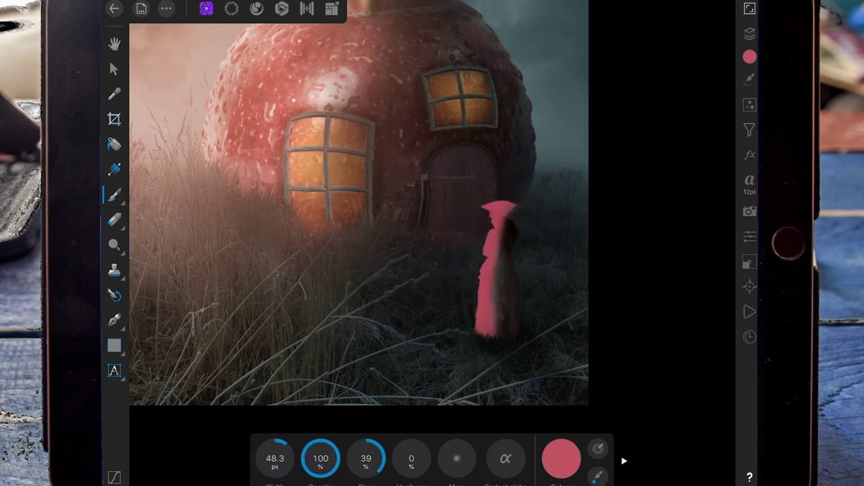
Set the pink paint layer to Soft light blend mode at 38% opacity
click(749, 34)
click(668, 212)
click(658, 93)
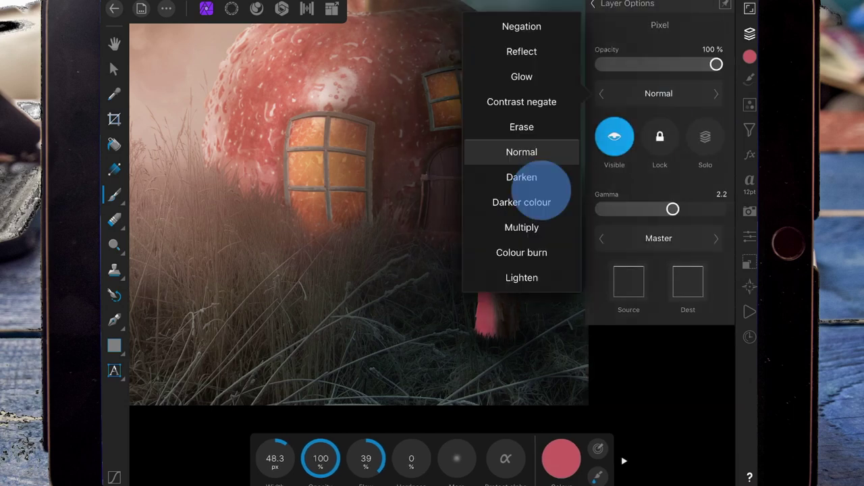
drag(530, 193, 530, 44)
click(521, 152)
click(521, 278)
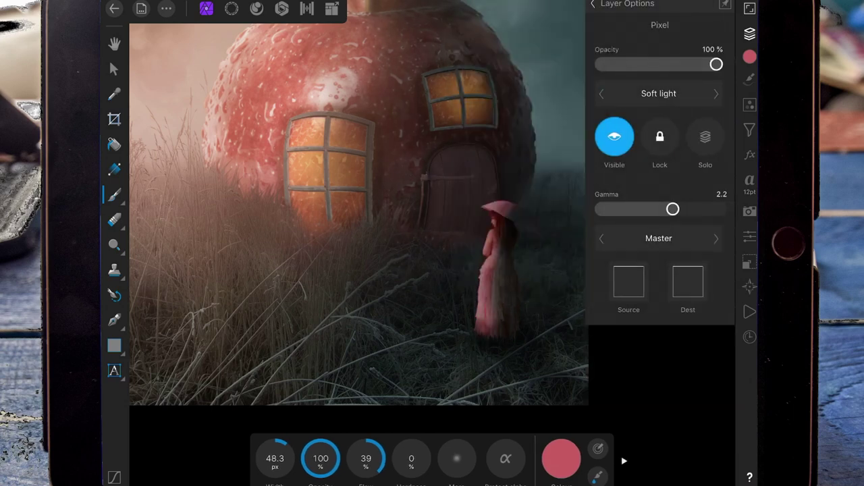
mouse_move(716, 64)
mouse_down()
mouse_move(594, 64)
mouse_move(645, 64)
mouse_move(608, 64)
mouse_move(623, 64)
mouse_up()
click(592, 5)
click(750, 34)
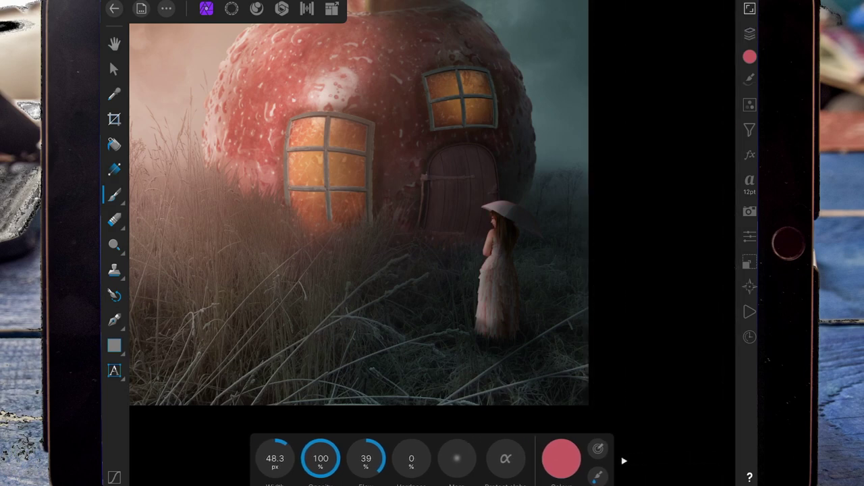
scroll(498, 297, down, 5)
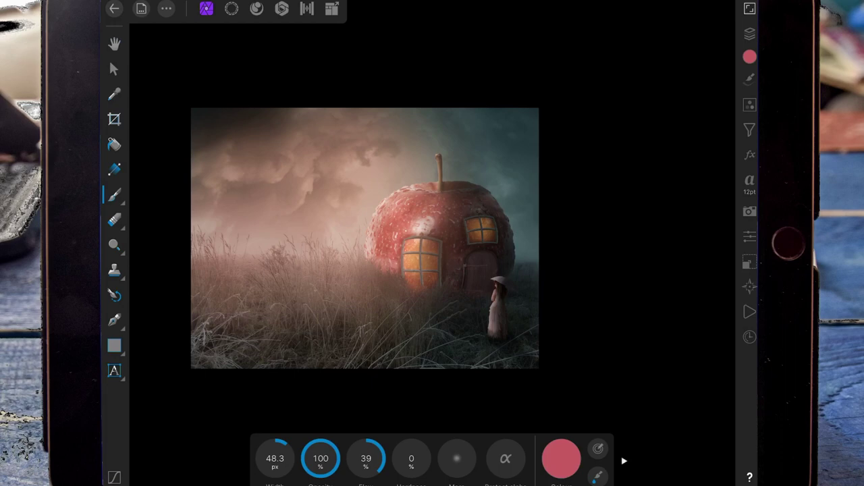
Sample the warm orange from the apple and paint the umbrella's right side wider and lighter
click(561, 458)
mouse_move(625, 256)
mouse_down()
mouse_move(550, 212)
mouse_move(418, 294)
mouse_up()
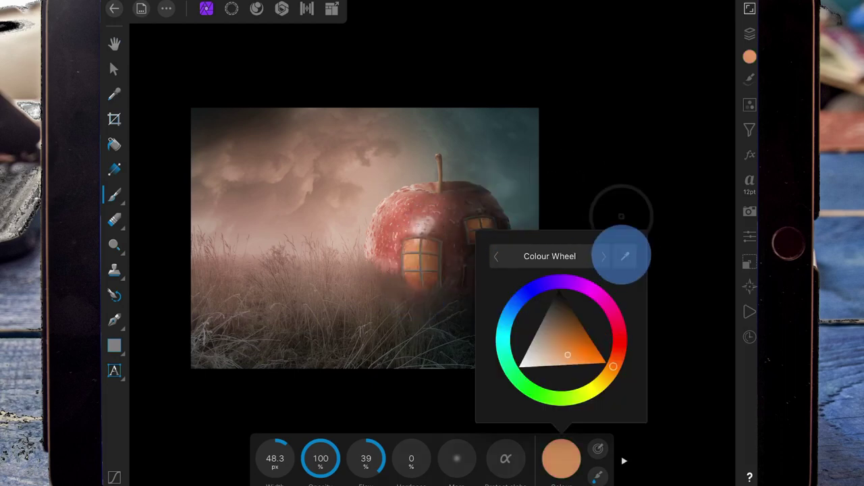
drag(625, 256, 411, 299)
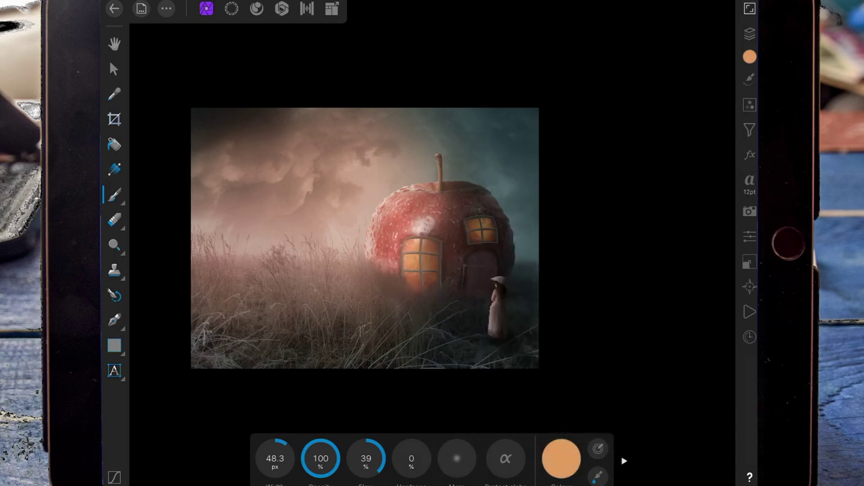
scroll(496, 319, up, 5)
drag(487, 124, 453, 169)
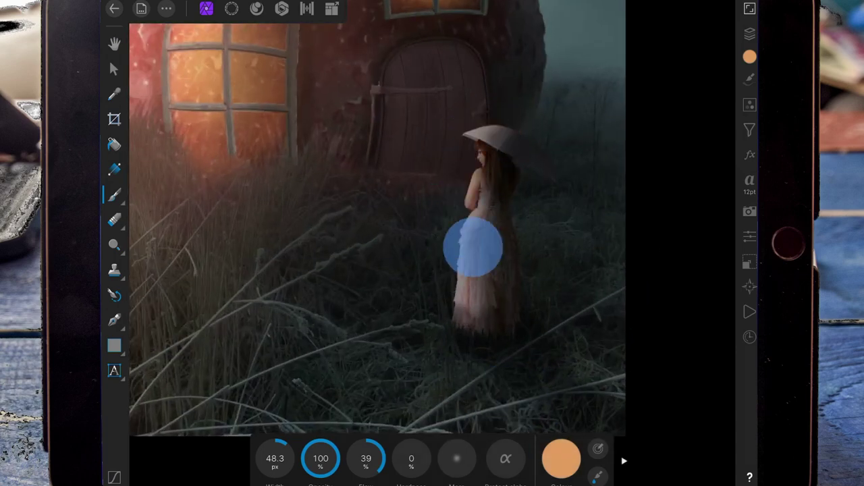
drag(473, 257, 463, 203)
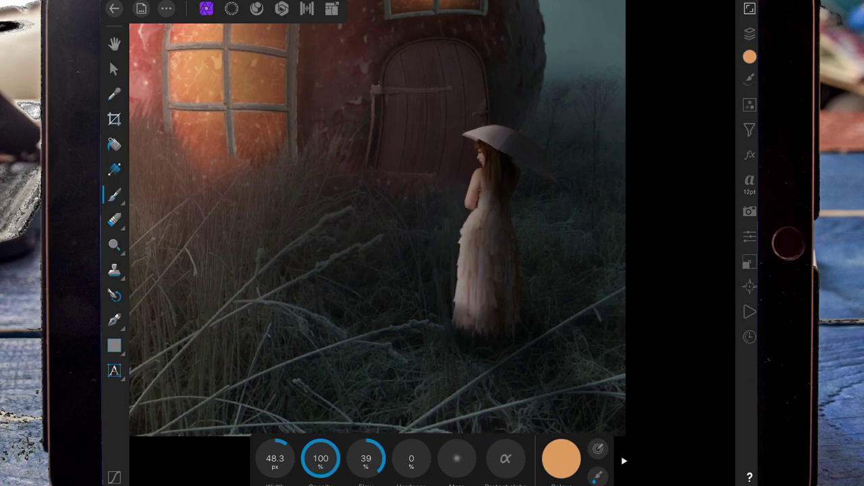
scroll(432, 243, down, 5)
drag(495, 295, 496, 355)
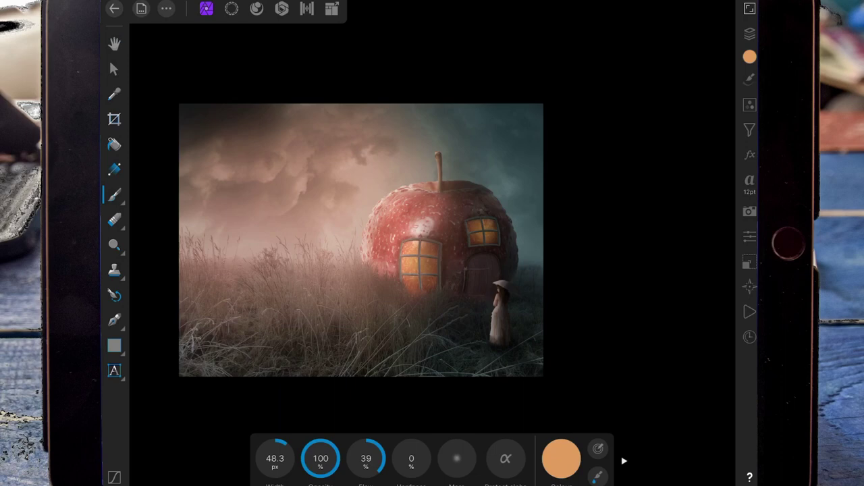
Set the orange soft-light glow layer's opacity to about 66%
click(750, 33)
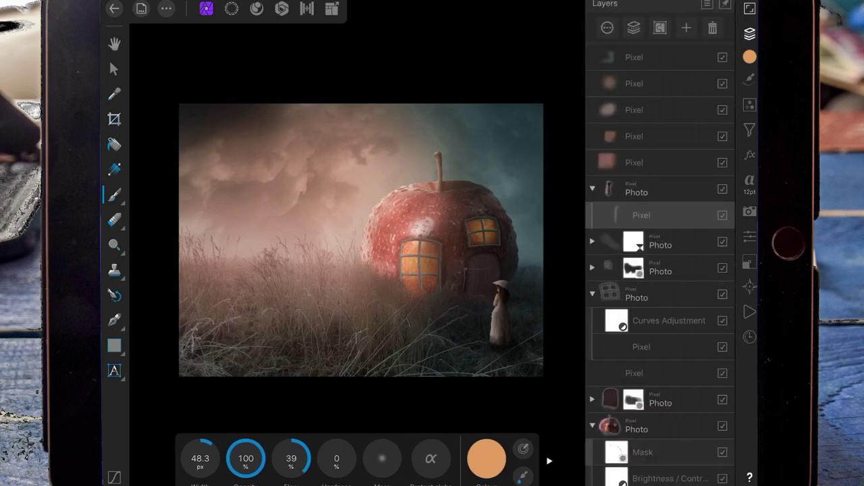
scroll(660, 270, down, 5)
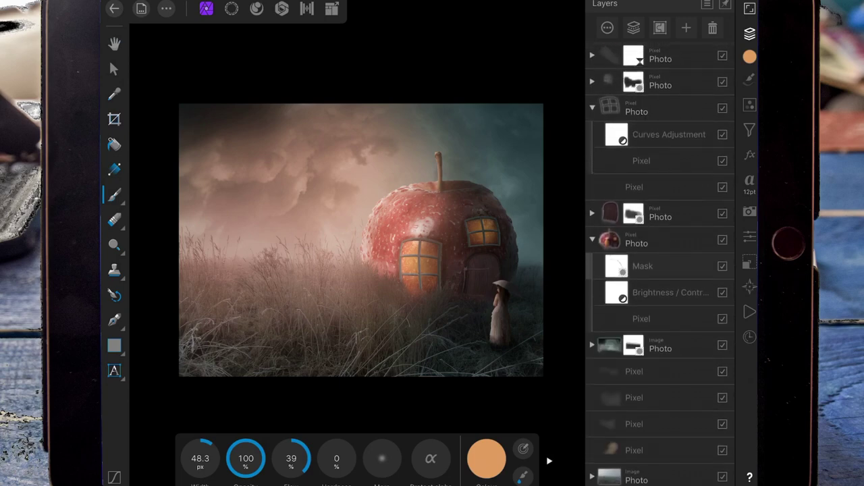
click(721, 138)
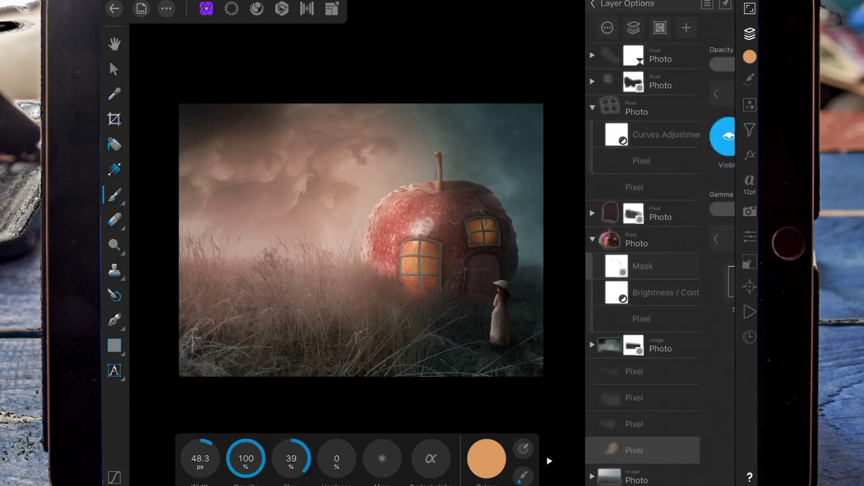
mouse_move(652, 65)
mouse_down()
mouse_move(702, 64)
mouse_move(644, 62)
mouse_move(674, 64)
mouse_up()
click(684, 56)
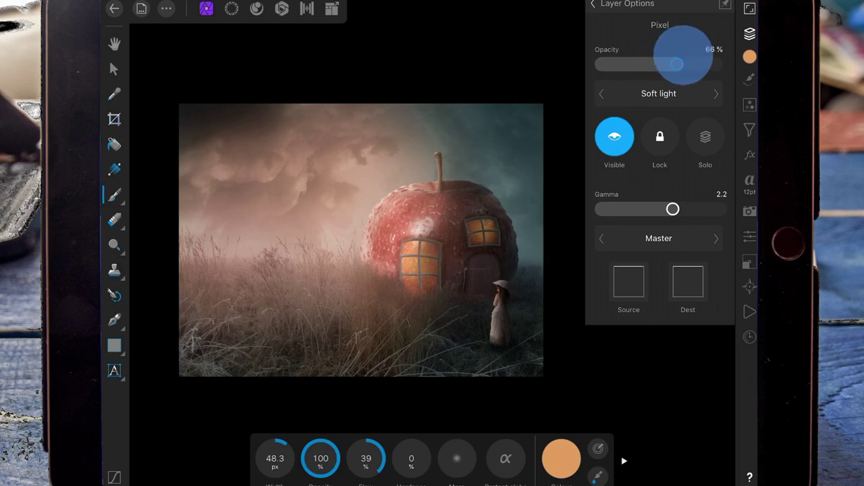
click(592, 4)
scroll(659, 270, up, 5)
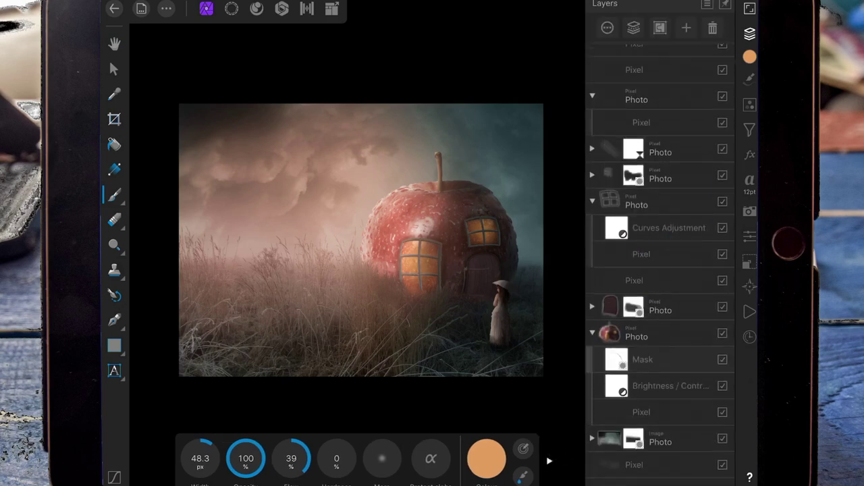
Burn the bottom of the girl's dress on her photo layer with an enlarged brush
click(648, 189)
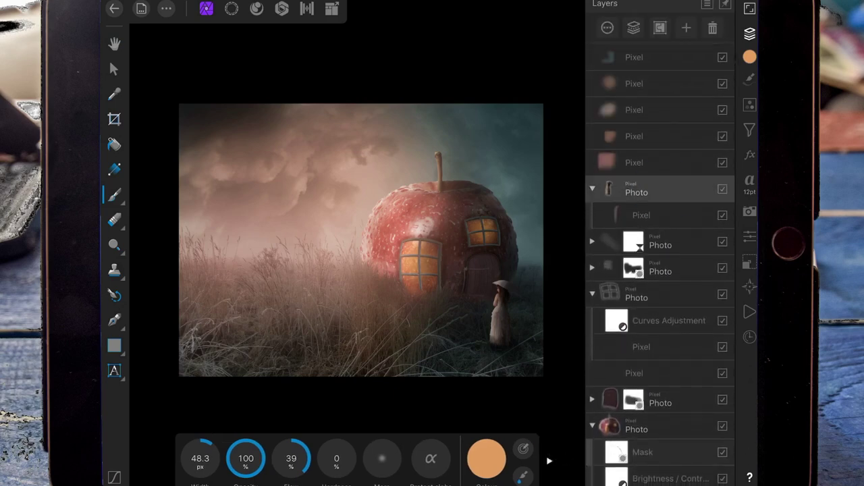
click(114, 245)
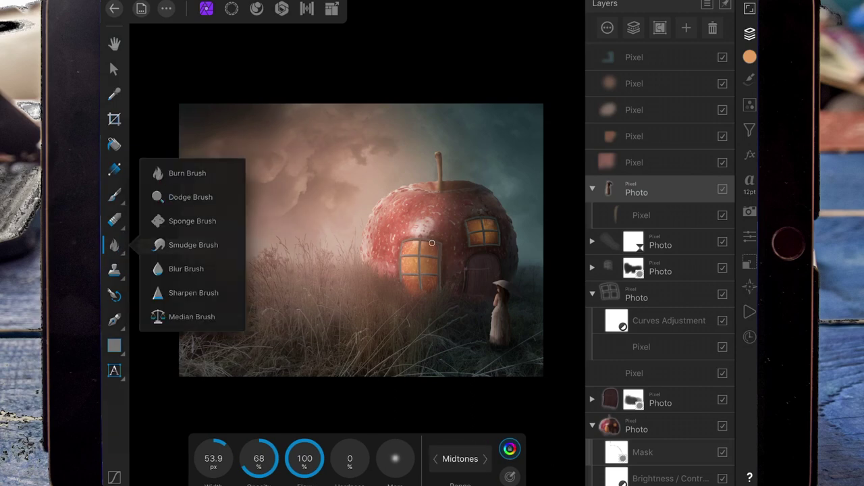
click(187, 173)
scroll(497, 324, up, 5)
drag(288, 458, 317, 458)
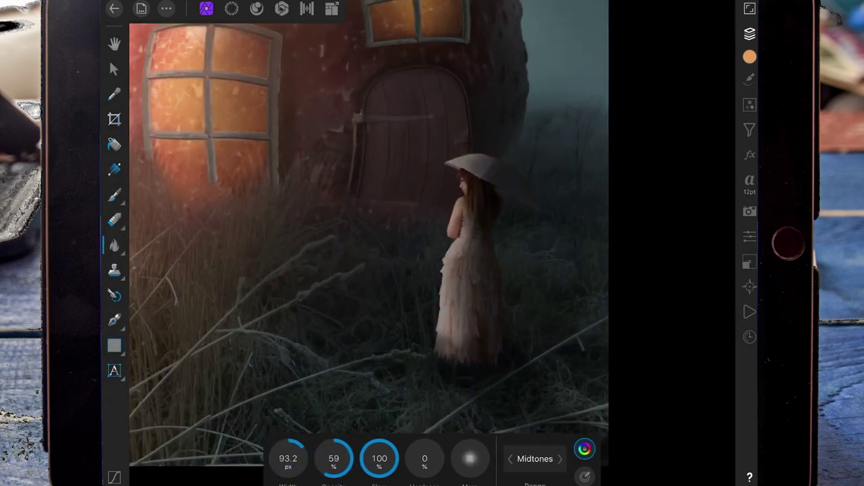
drag(425, 344, 446, 368)
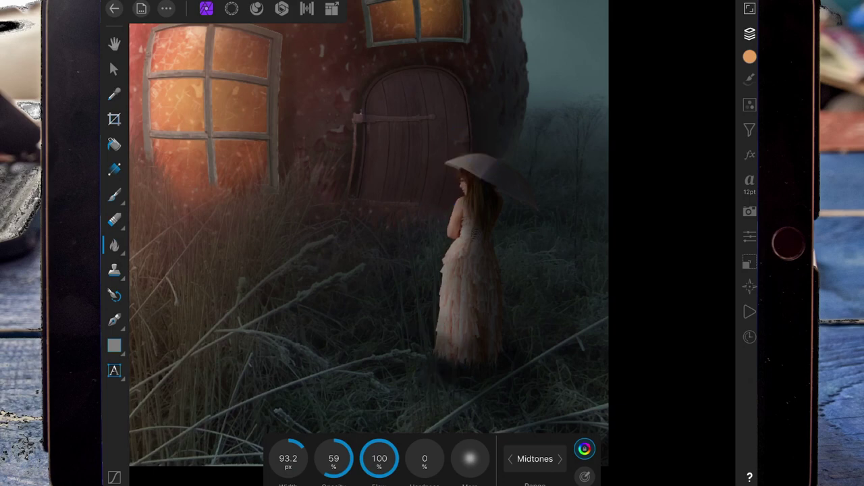
Select the bottom background photo layer
scroll(432, 243, down, 5)
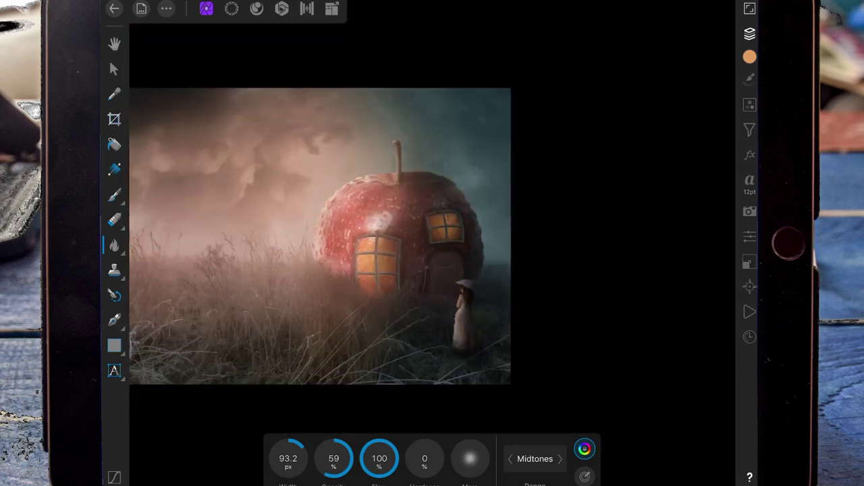
scroll(540, 303, down, 2)
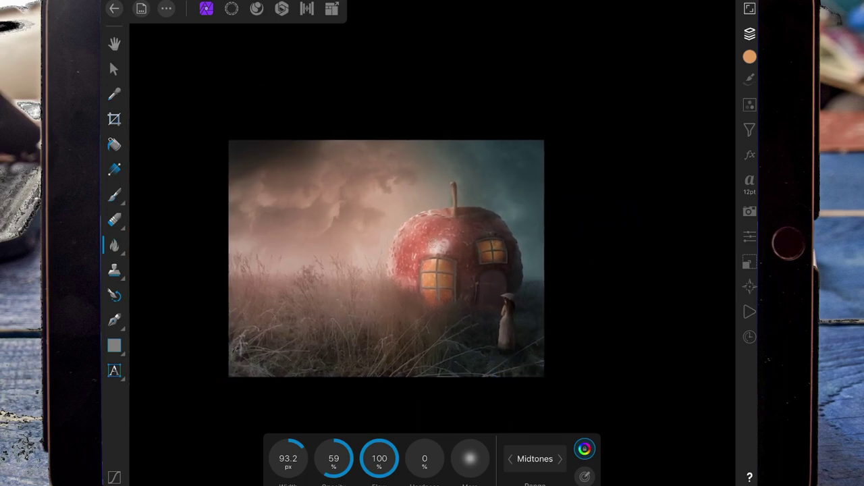
scroll(404, 262, up, 2)
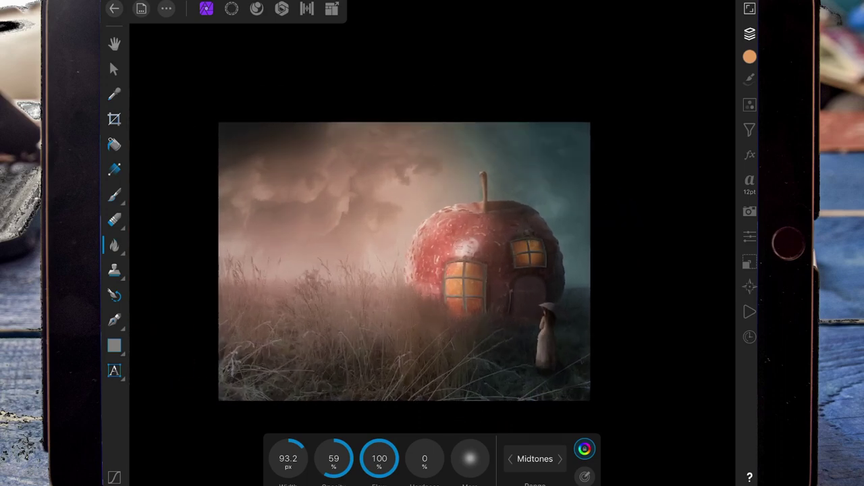
click(749, 33)
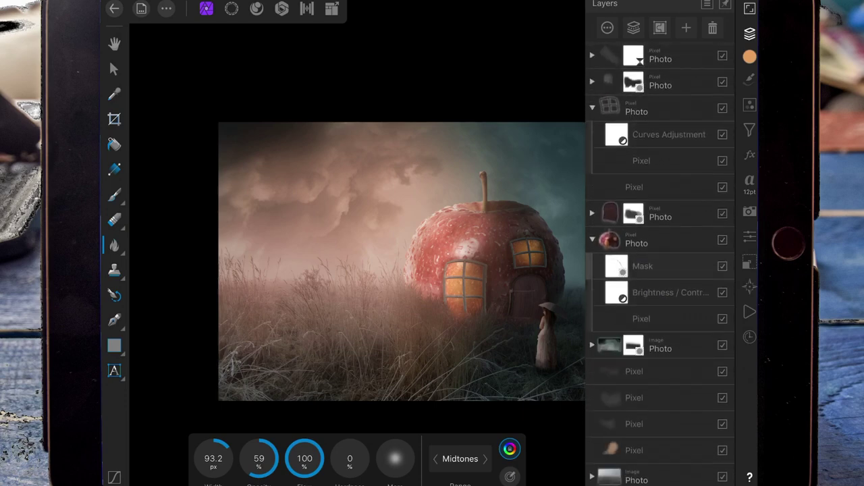
click(648, 476)
click(749, 33)
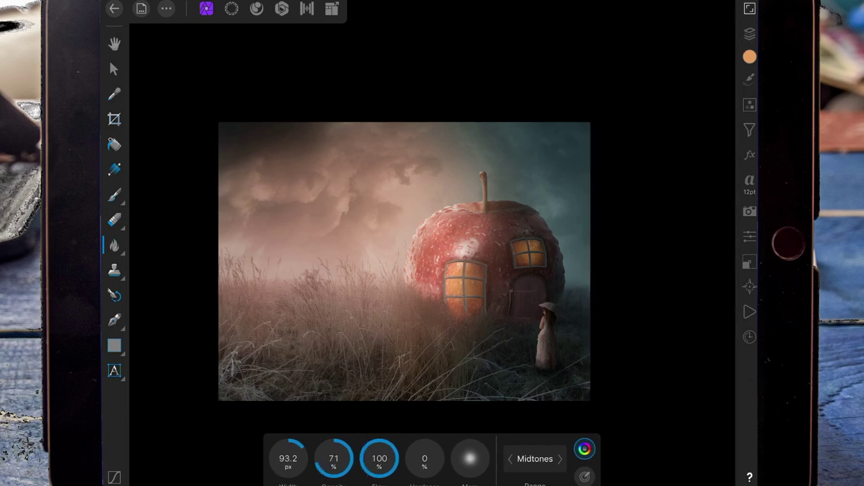
Burn the lower-left grass with the brush widened to about 532 px at 91% opacity
drag(289, 458, 318, 448)
scroll(451, 305, up, 3)
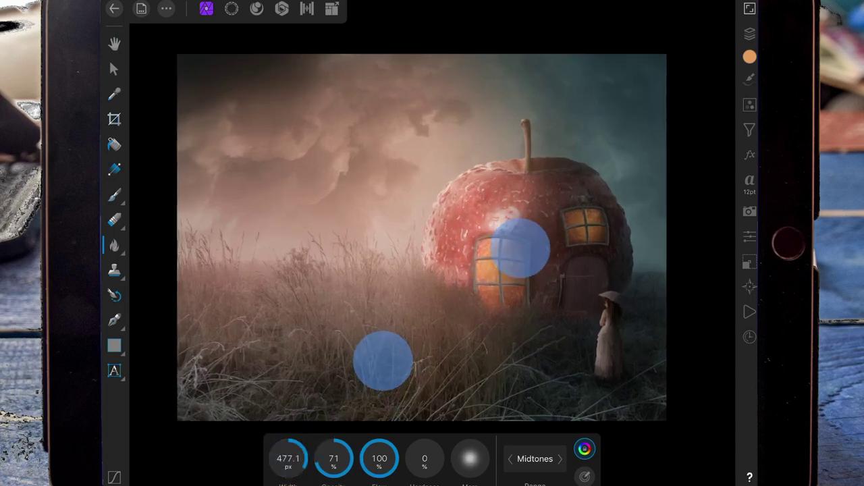
scroll(451, 305, up, 2)
click(749, 33)
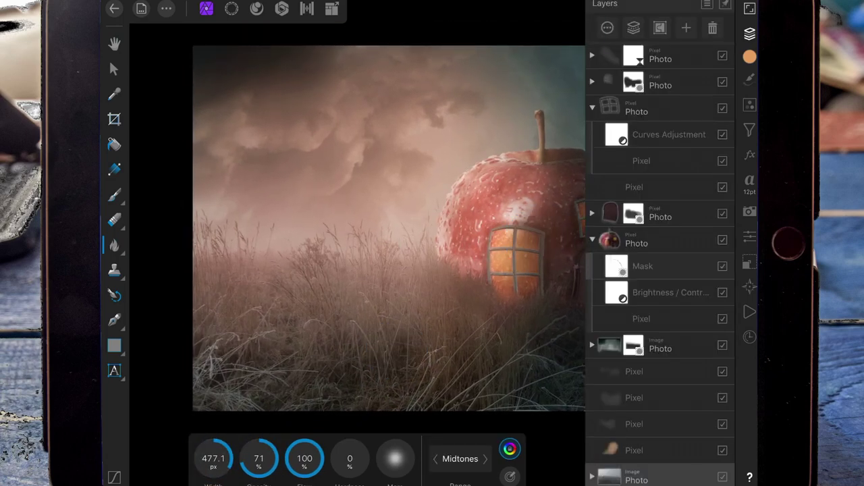
click(606, 28)
click(749, 33)
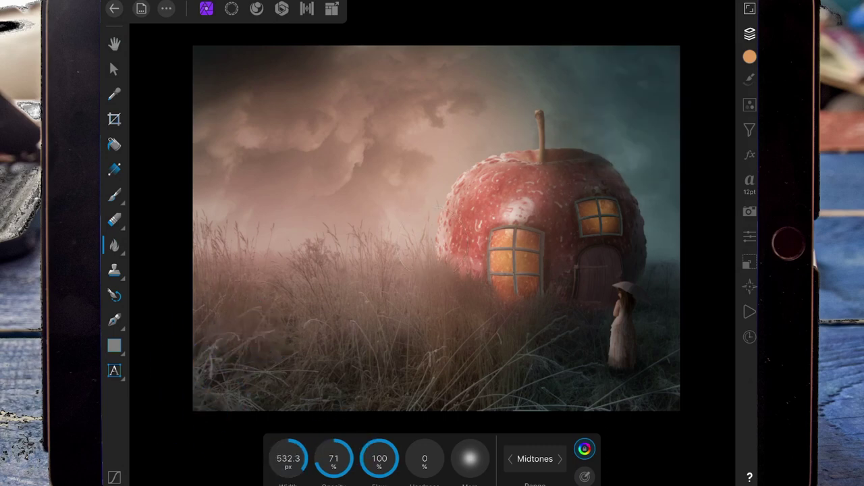
drag(333, 459, 358, 452)
mouse_move(289, 459)
mouse_down()
mouse_move(268, 454)
mouse_move(196, 395)
mouse_move(270, 337)
mouse_move(339, 410)
mouse_move(631, 386)
mouse_move(709, 290)
mouse_move(637, 270)
mouse_move(738, 273)
mouse_move(531, 428)
mouse_move(208, 281)
mouse_move(325, 431)
mouse_up()
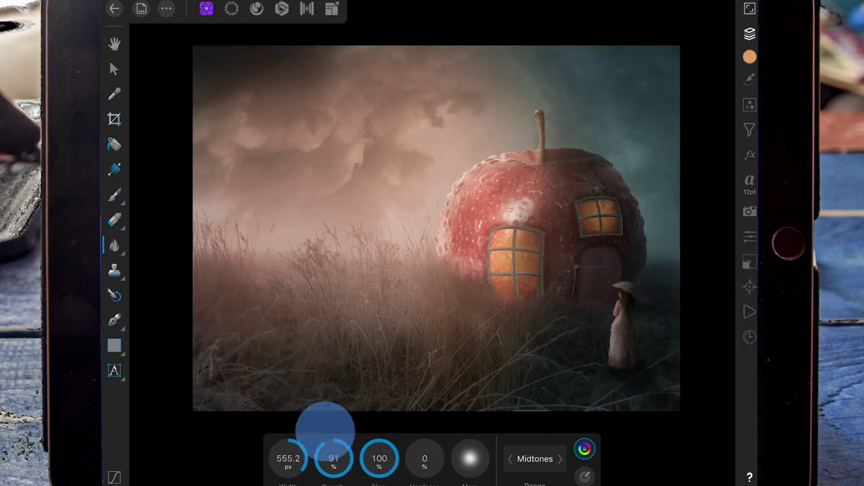
drag(384, 349, 179, 423)
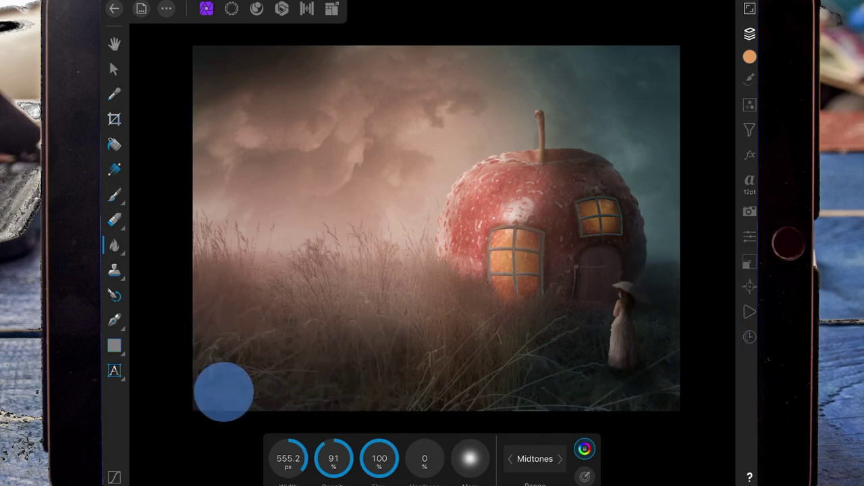
drag(224, 392, 334, 404)
Switch to the dodge brush at 44% opacity and brighten the grass left of the apple house
click(114, 245)
click(193, 195)
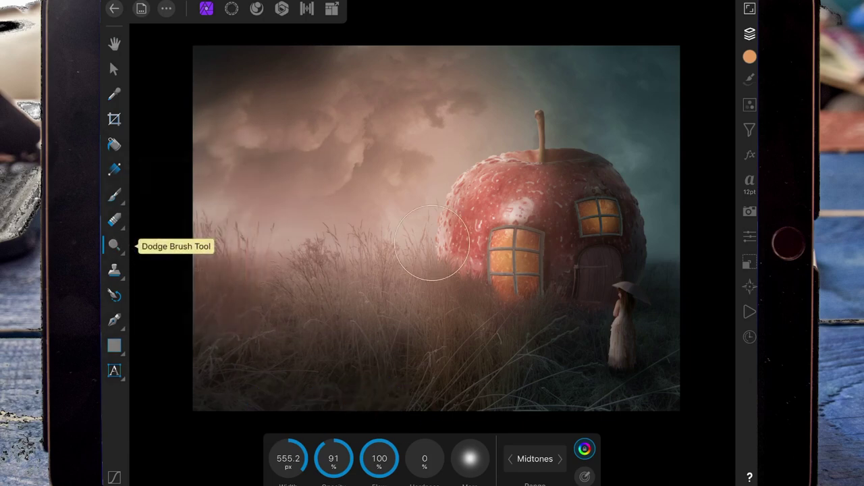
drag(288, 458, 304, 458)
mouse_move(276, 263)
mouse_down()
mouse_move(341, 264)
mouse_move(415, 297)
mouse_up()
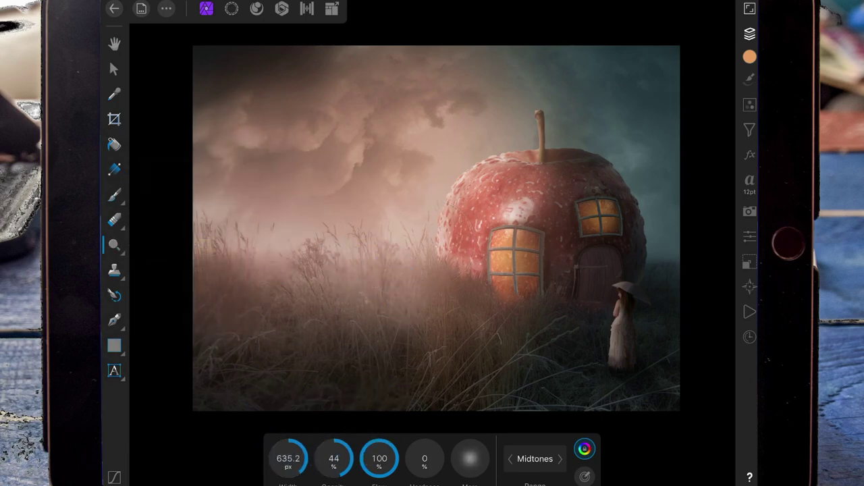
Brighten more grass left of the apple with the brush at 216.8 px and 77% opacity
drag(282, 453, 278, 450)
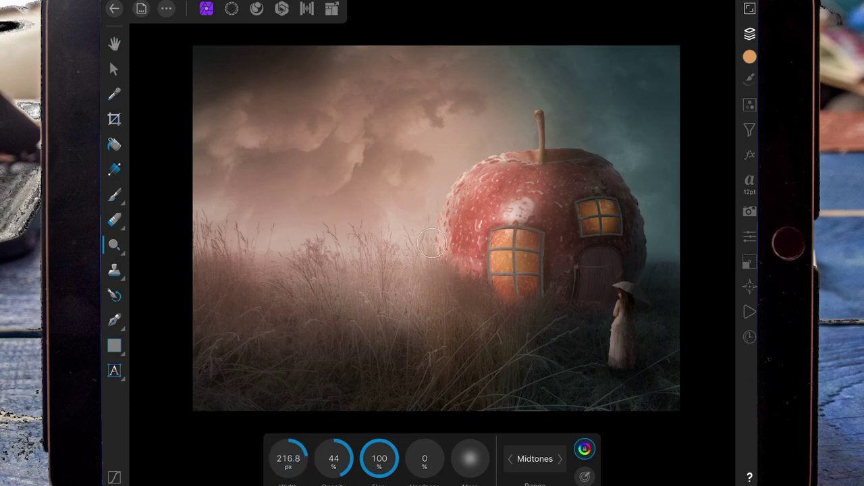
drag(337, 456, 343, 454)
mouse_move(474, 325)
mouse_down()
mouse_move(315, 250)
mouse_move(372, 299)
mouse_up()
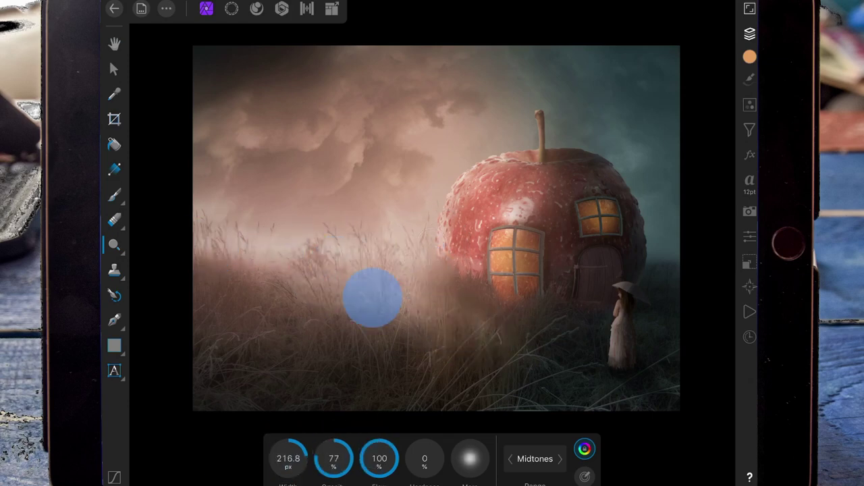
scroll(371, 367, down, 5)
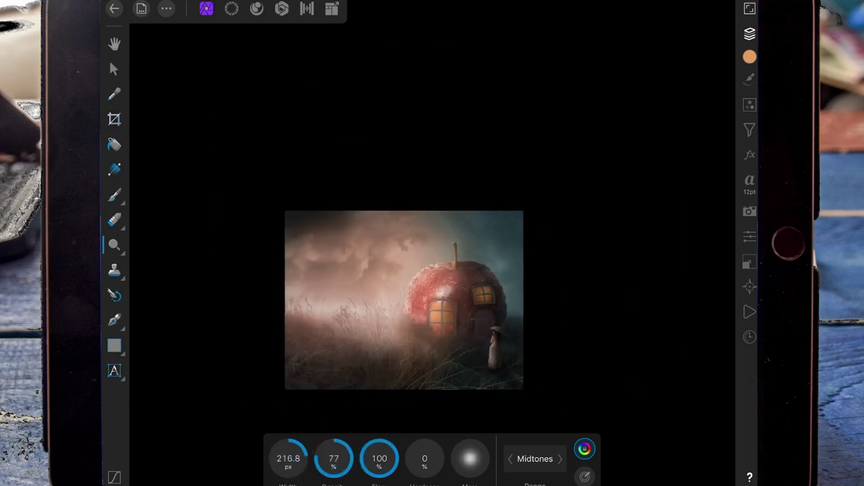
scroll(432, 243, up, 5)
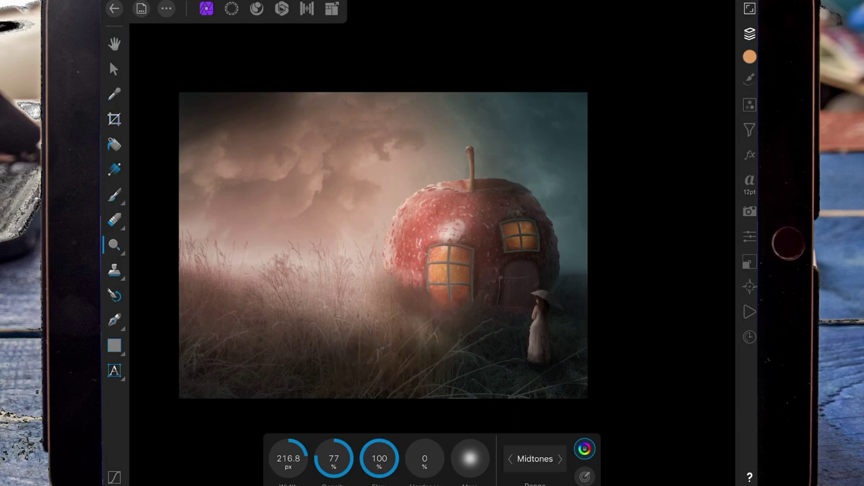
click(406, 287)
scroll(432, 243, down, 2)
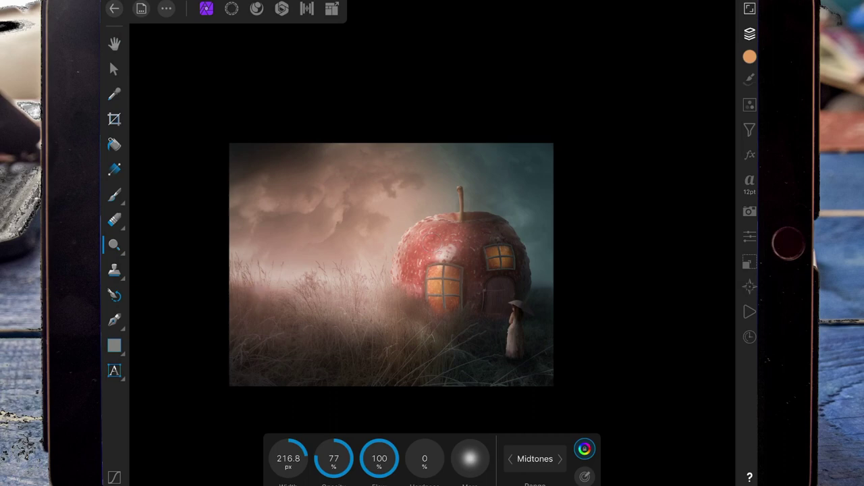
Burn the grass below the apple house with a 361.4 px Burn Brush
click(114, 244)
click(172, 171)
drag(289, 458, 317, 458)
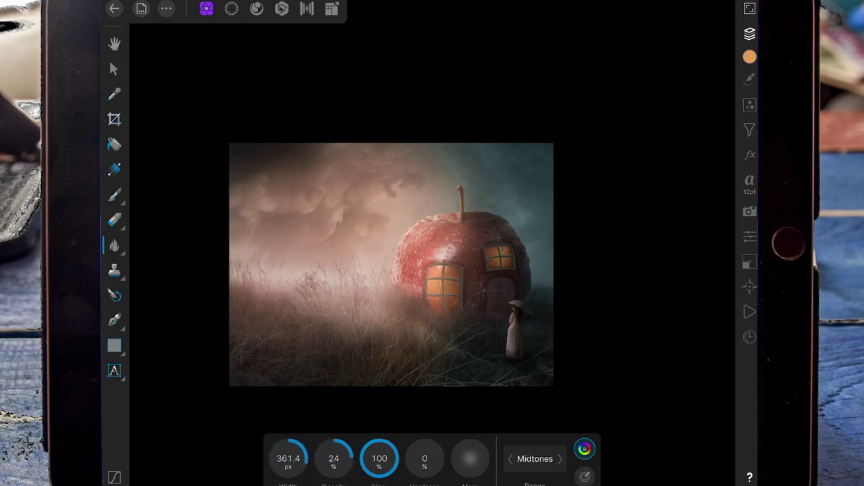
click(429, 330)
Lighten the same grass with the Dodge Brush widened to 456.4 px
click(114, 244)
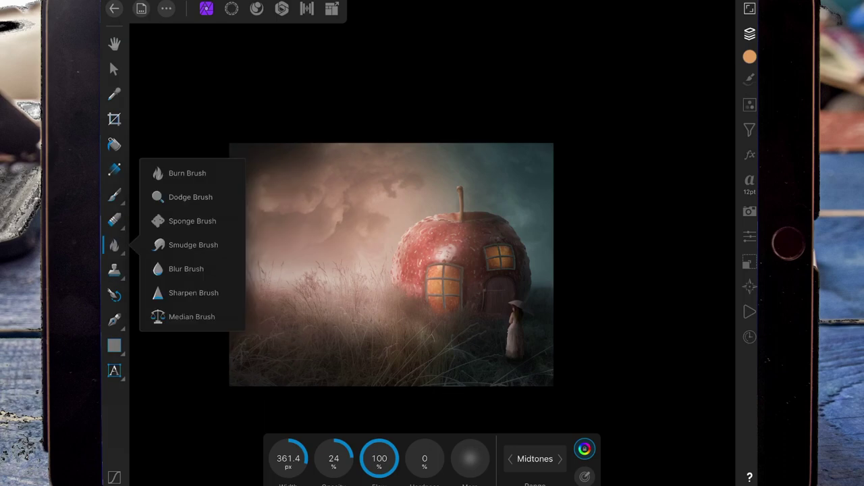
click(190, 197)
mouse_move(288, 458)
mouse_down()
mouse_move(377, 414)
mouse_move(433, 320)
mouse_up()
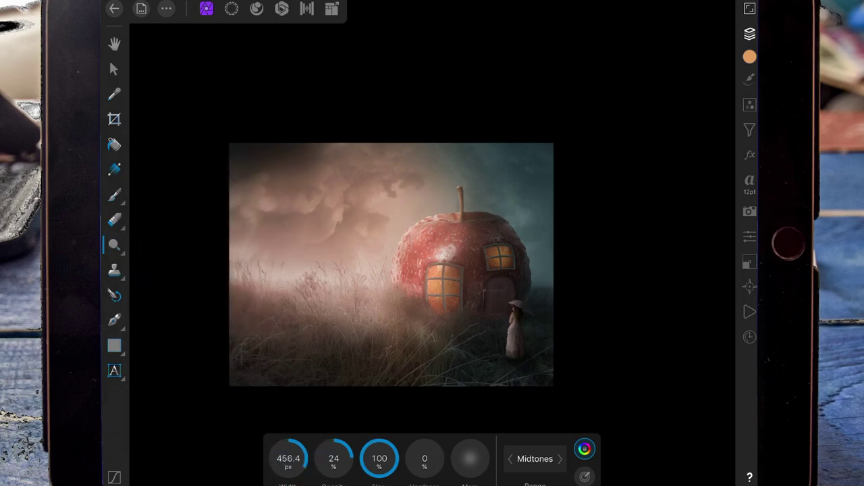
click(432, 328)
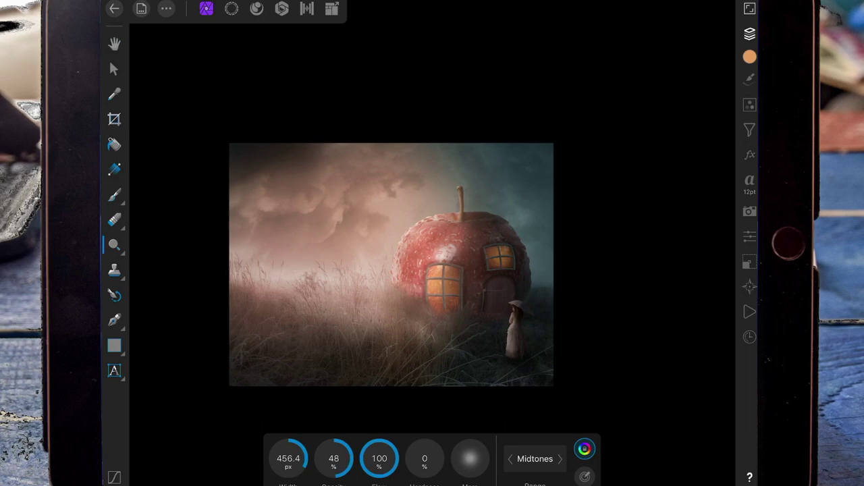
scroll(560, 304, up, 3)
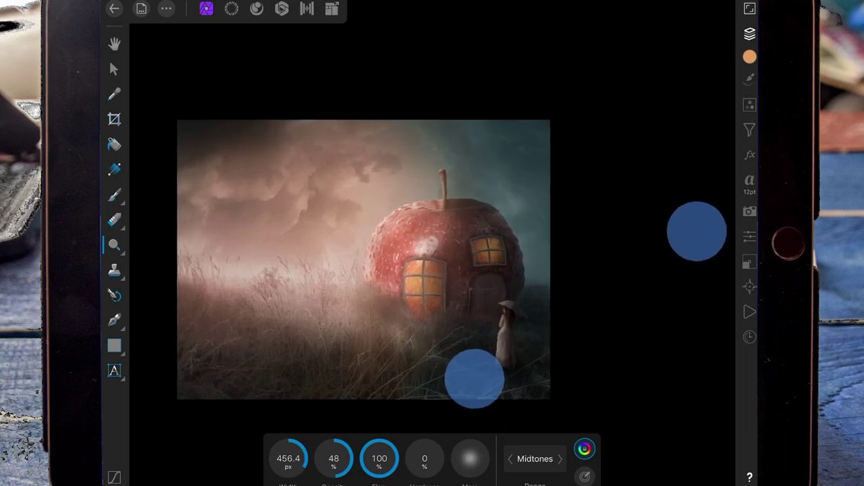
Lower the soft-light layer's opacity to about 63%
click(749, 33)
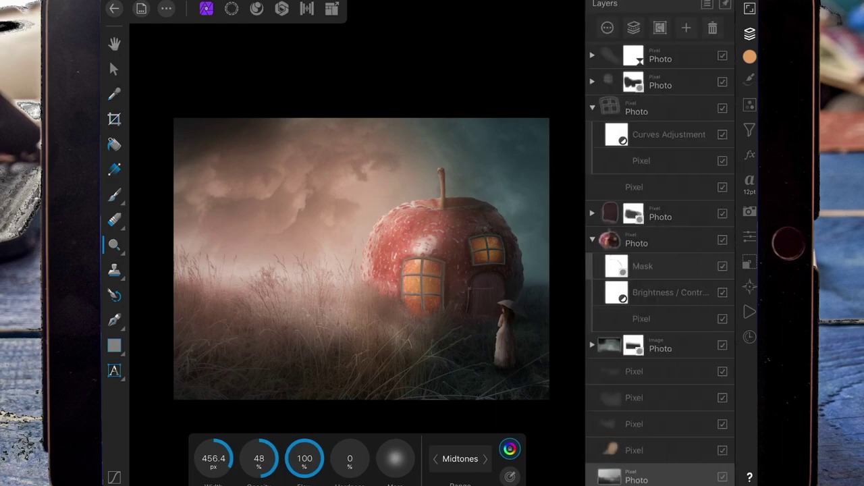
click(607, 28)
drag(665, 63, 670, 65)
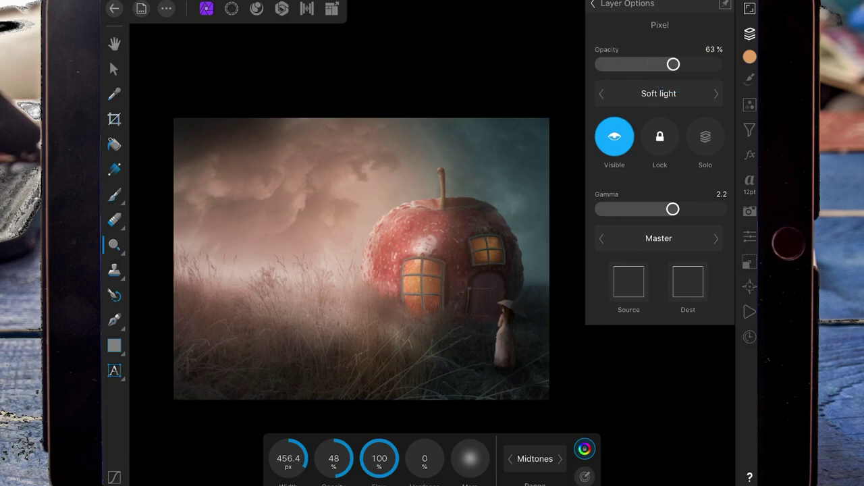
click(593, 4)
Add a pixel layer and paint a saturated orange glow under the apple's window
click(685, 27)
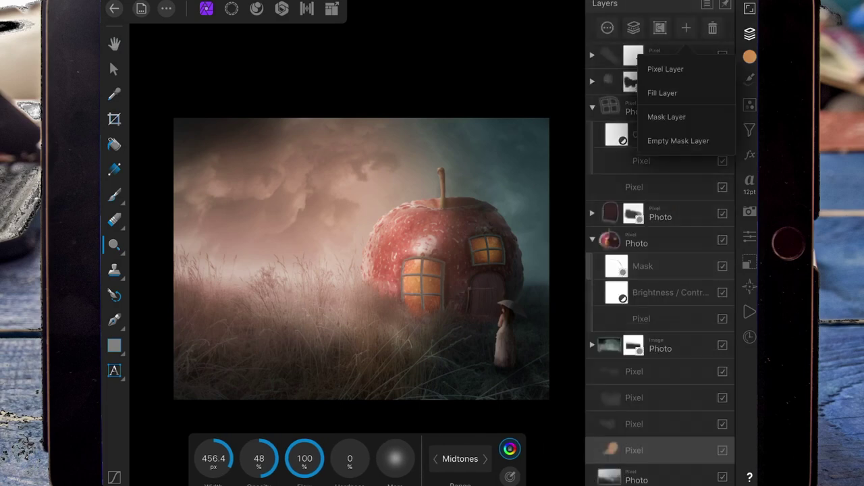
click(749, 33)
click(114, 195)
click(561, 458)
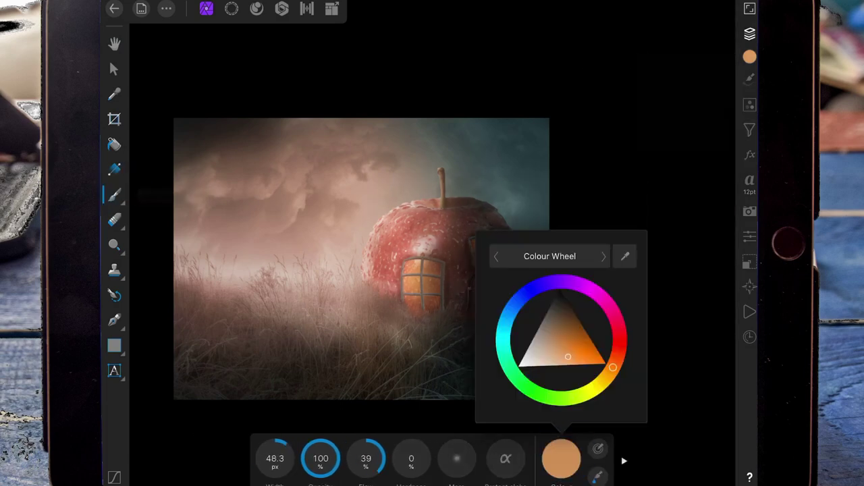
click(583, 346)
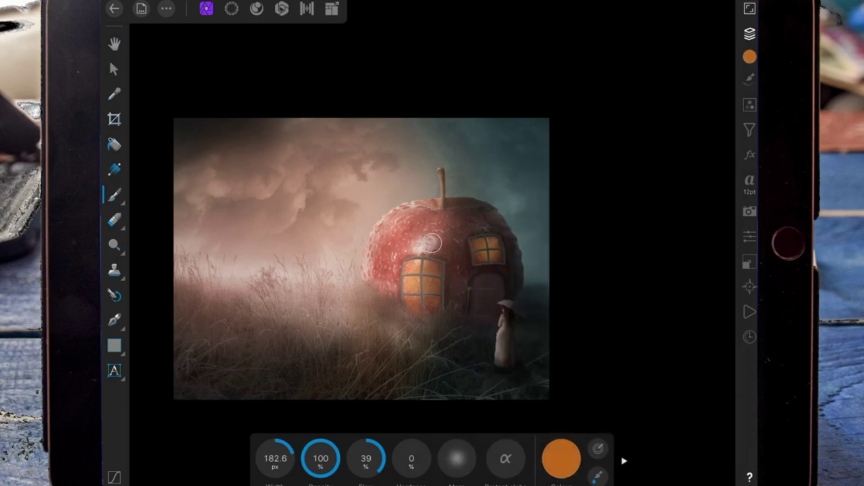
drag(409, 312, 417, 317)
Fade the orange glow layer to about 31% opacity
click(749, 34)
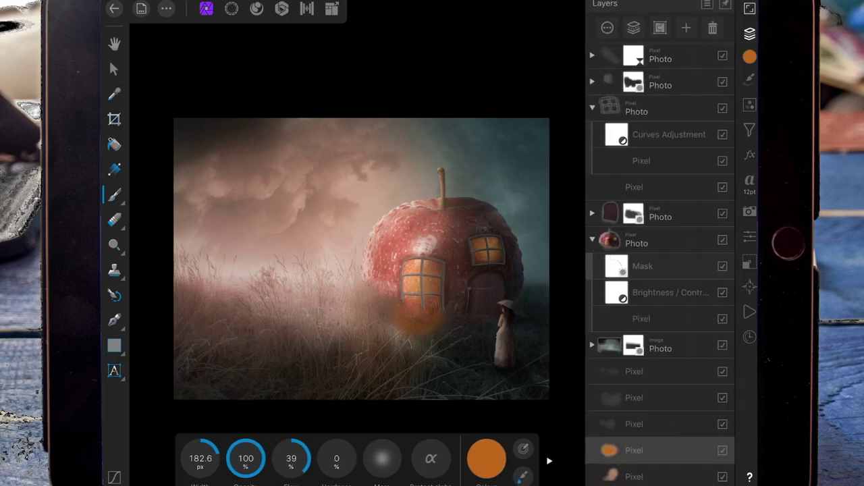
click(661, 448)
drag(716, 64, 632, 63)
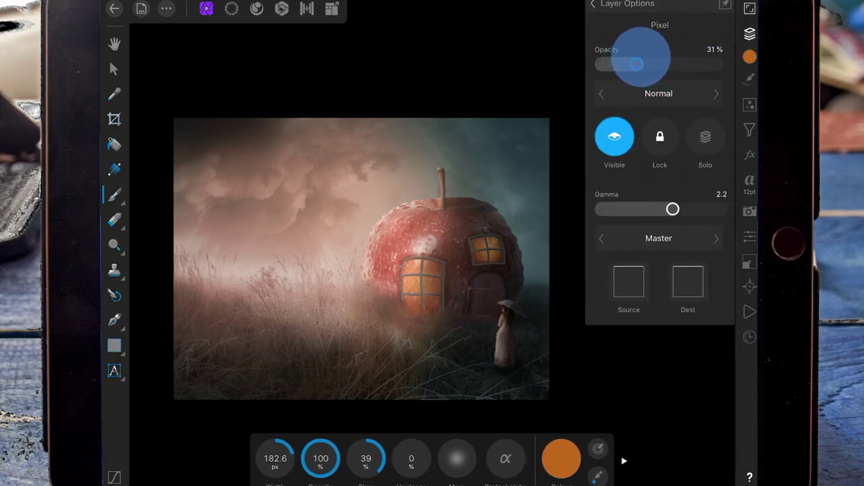
click(665, 8)
click(749, 34)
scroll(534, 334, down, 2)
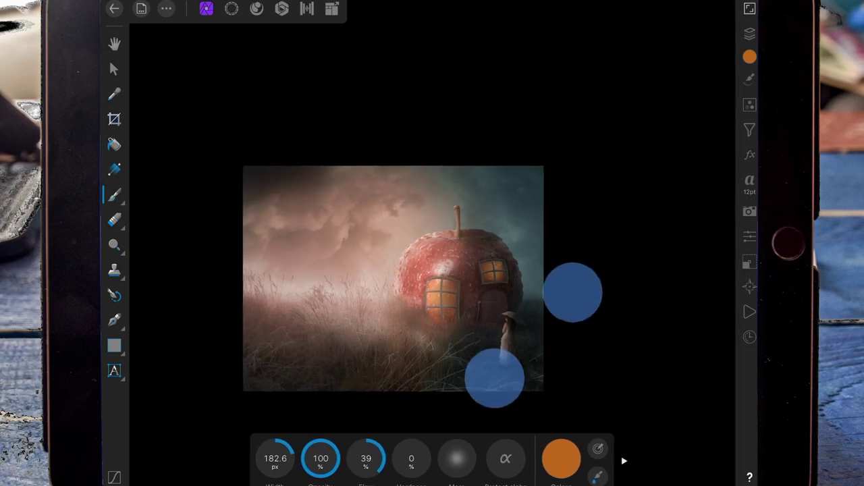
scroll(533, 334, up, 1)
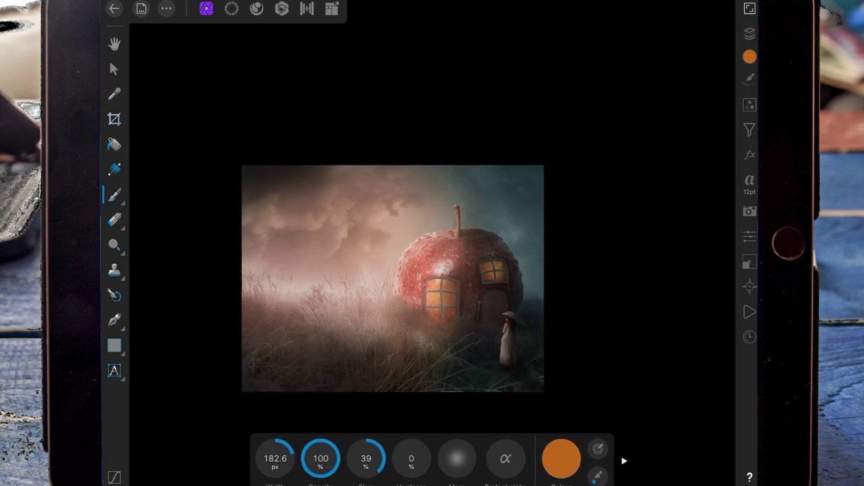
Add another new pixel layer on top of the stack
click(749, 34)
scroll(659, 263, up, 5)
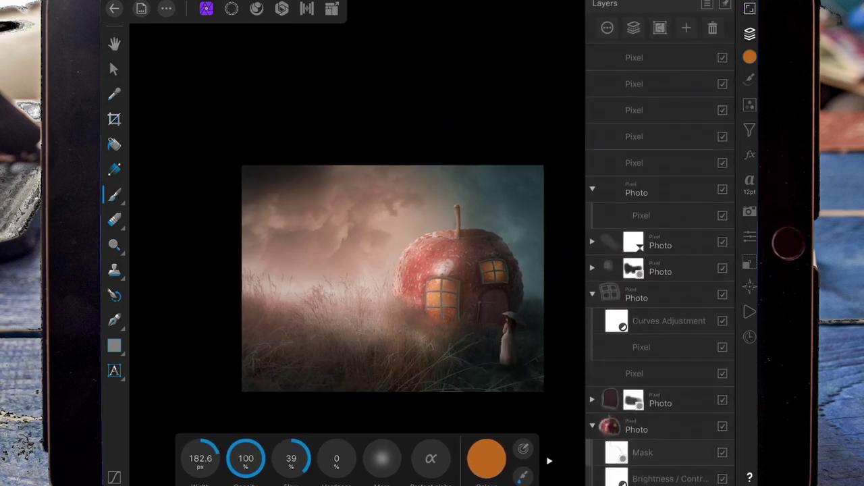
click(686, 27)
click(750, 34)
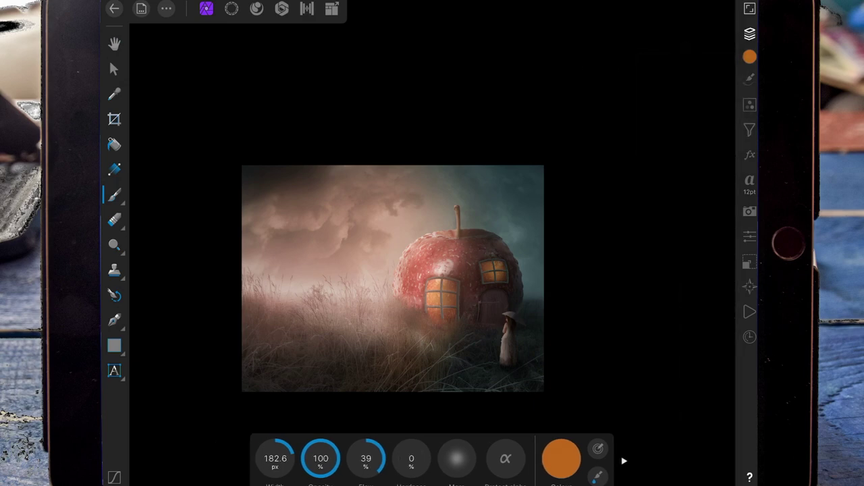
Draw a diagonal gradient running from orange-red to dark teal across the canvas
click(114, 168)
drag(311, 202, 501, 346)
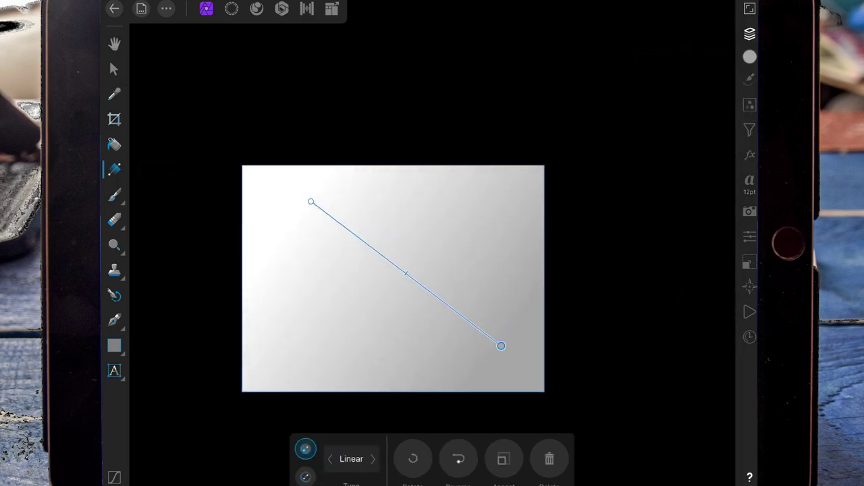
click(749, 57)
click(628, 308)
mouse_move(695, 111)
mouse_down()
mouse_move(659, 145)
mouse_move(668, 156)
mouse_up()
drag(635, 107, 626, 122)
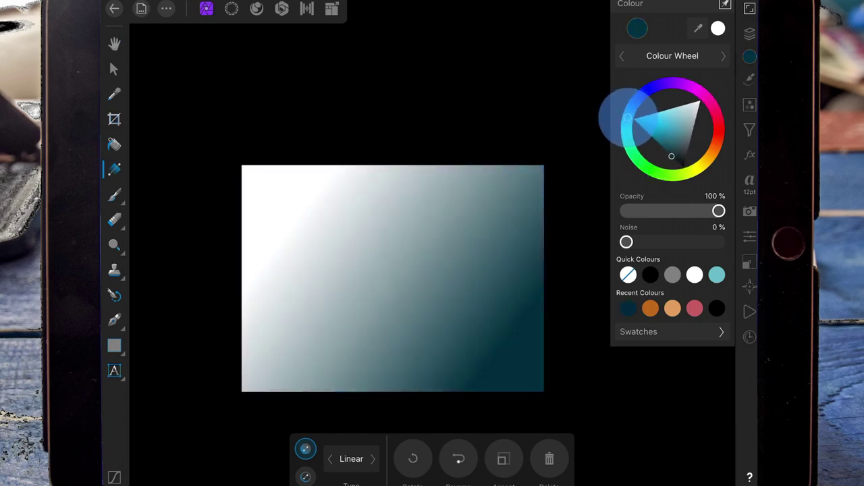
click(311, 202)
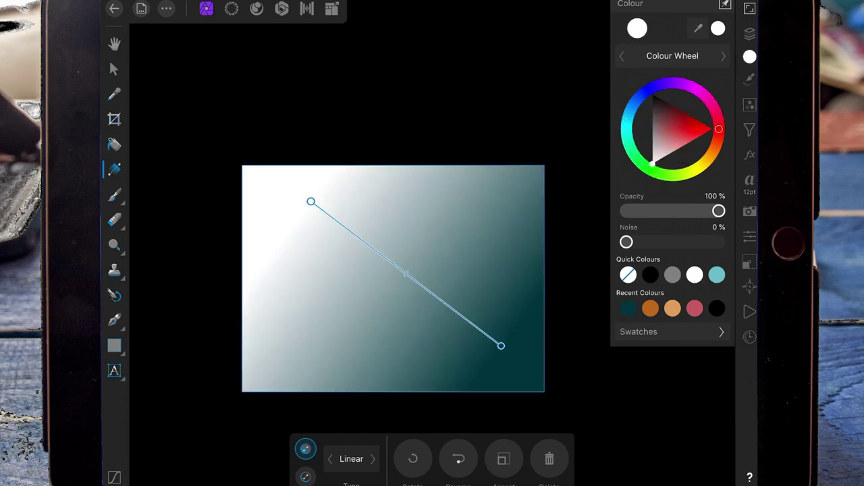
click(687, 123)
drag(718, 128, 718, 136)
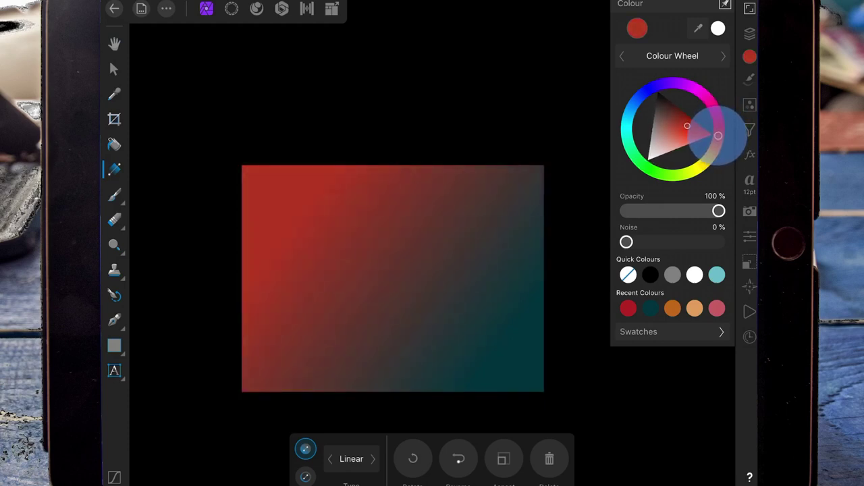
Reposition the gradient with red above the top-left corner and teal at the bottom edge
drag(286, 209, 571, 409)
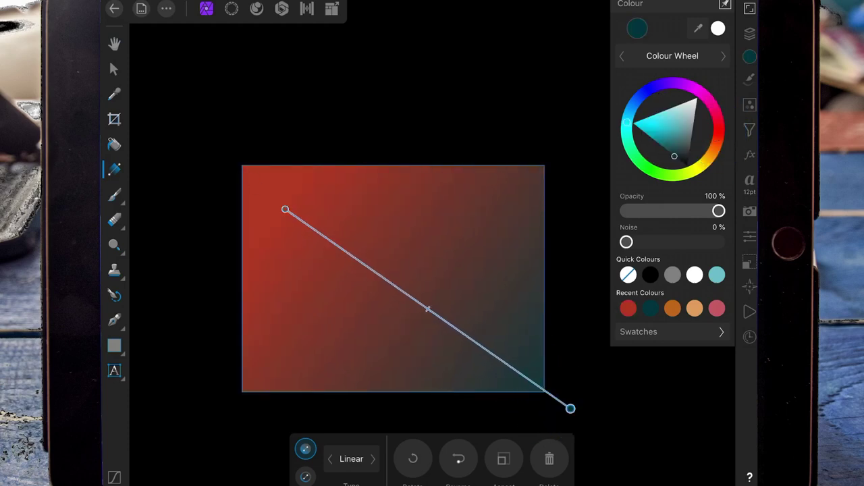
mouse_move(285, 209)
mouse_down()
mouse_move(208, 155)
mouse_move(226, 174)
mouse_move(252, 167)
mouse_up()
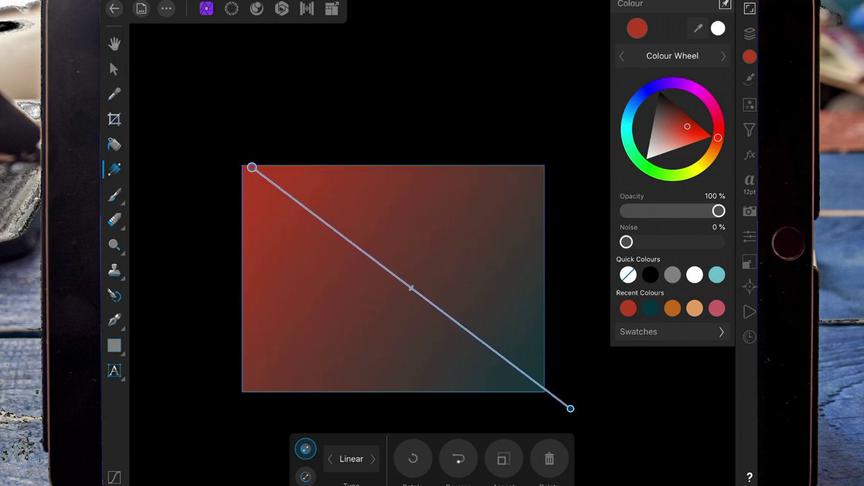
drag(570, 408, 522, 388)
drag(252, 168, 271, 138)
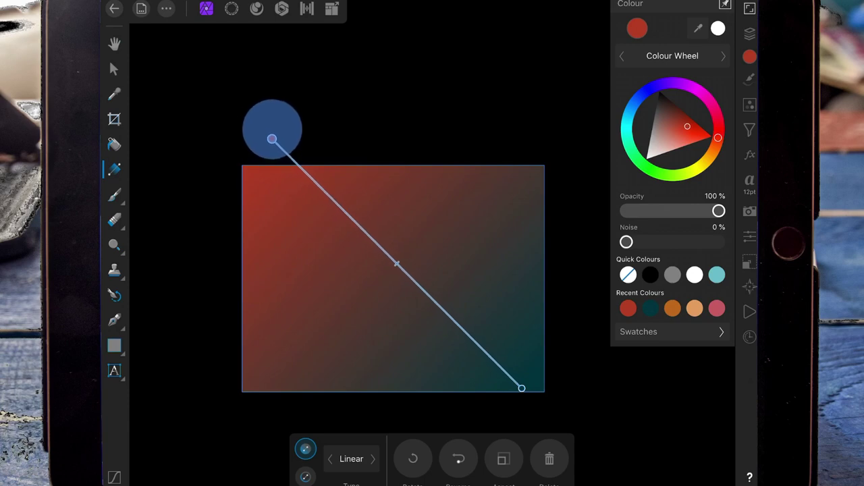
mouse_move(506, 387)
mouse_down()
mouse_move(482, 396)
mouse_move(509, 403)
mouse_move(521, 374)
mouse_move(499, 393)
mouse_up()
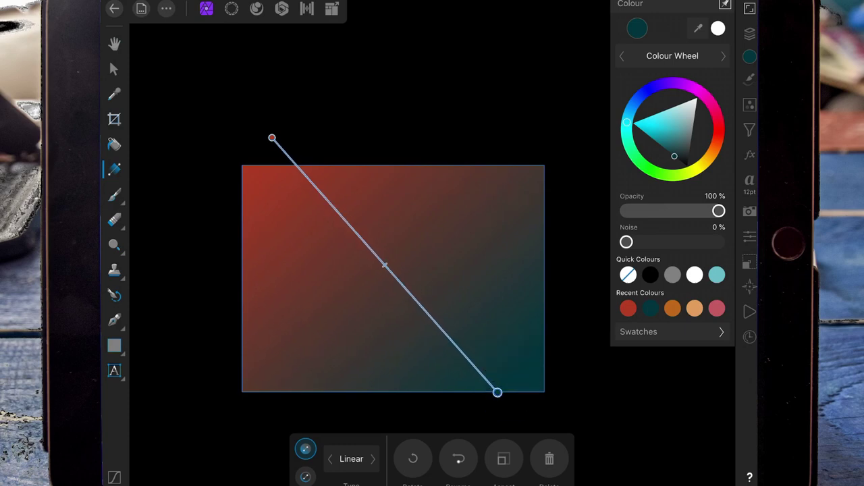
Blend the gradient layer in Soft light at 43% opacity
click(749, 33)
click(658, 93)
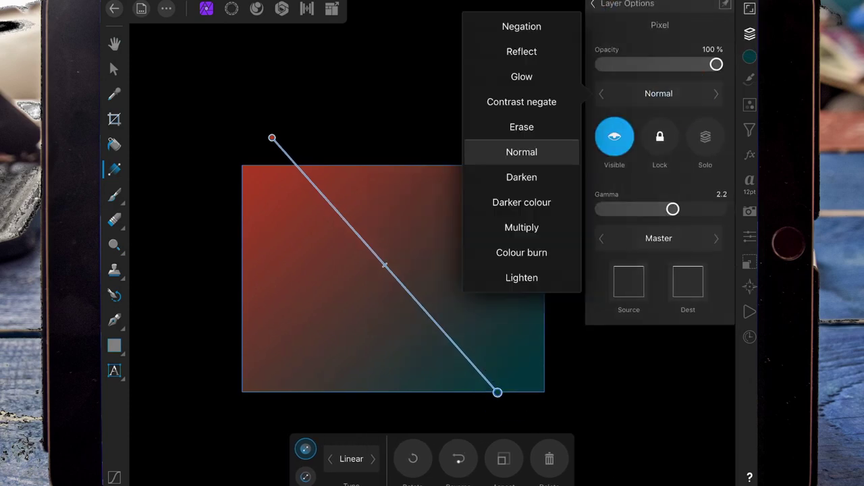
drag(560, 202, 555, 81)
click(521, 152)
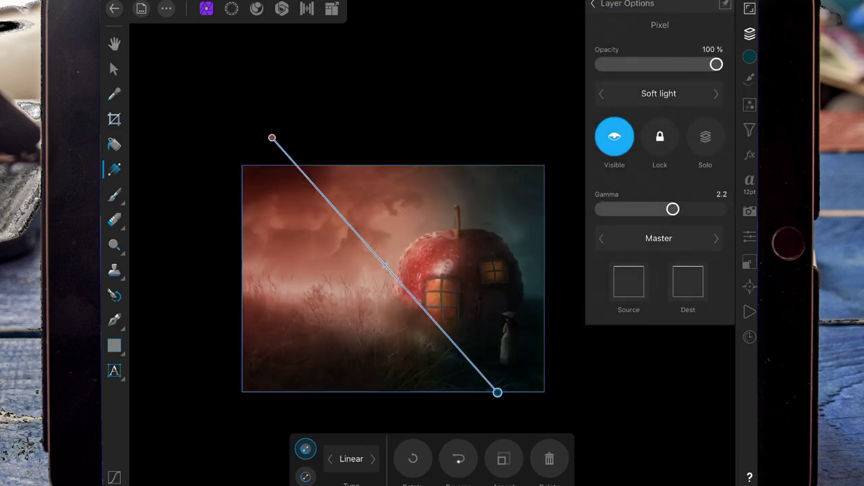
drag(611, 67, 633, 74)
scroll(469, 270, up, 3)
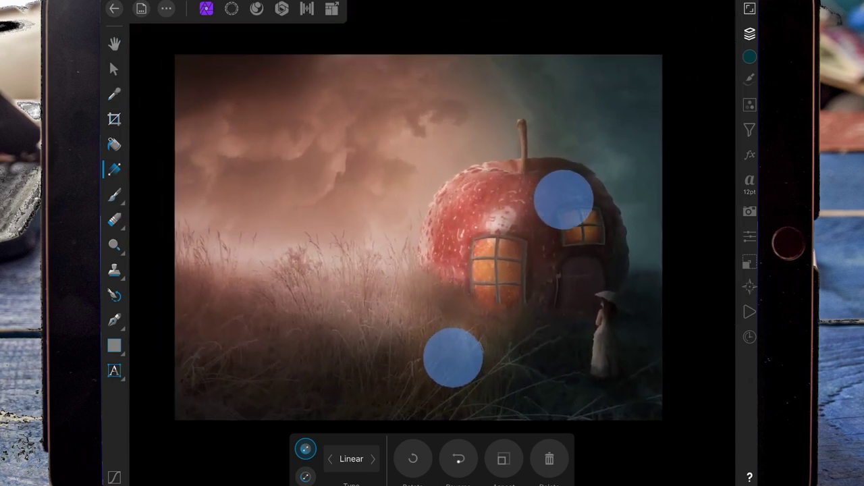
drag(646, 64, 646, 64)
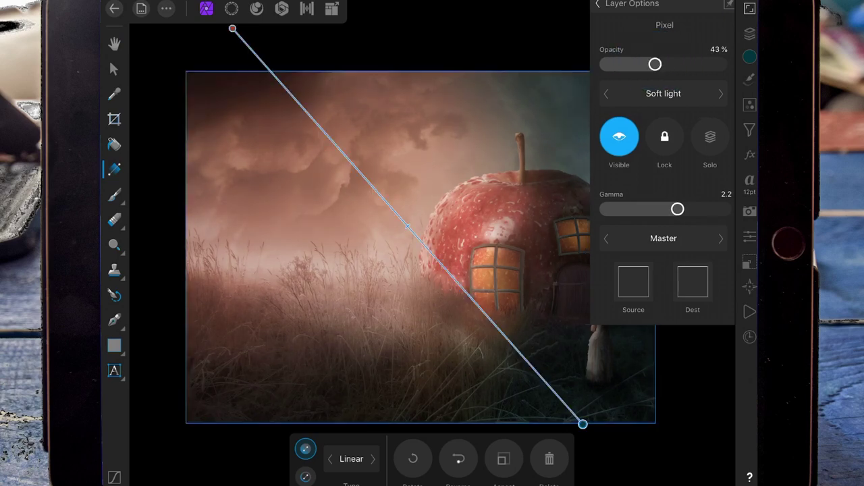
scroll(431, 264, down, 2)
click(114, 69)
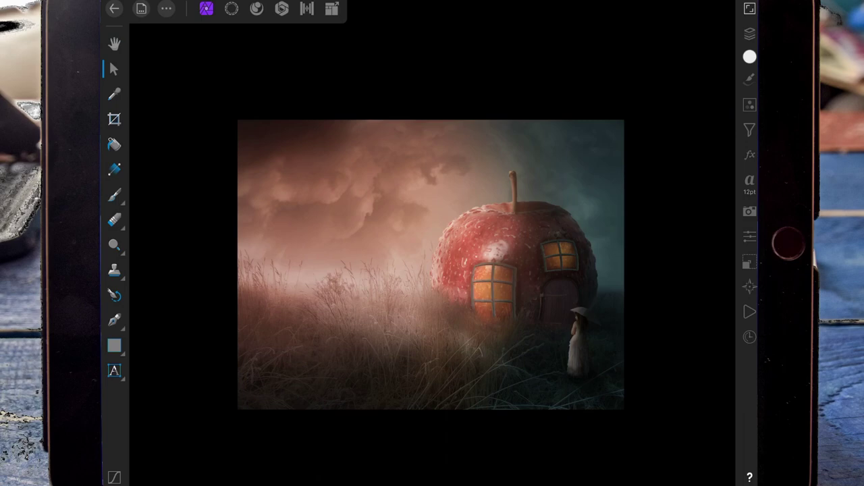
On the top glow layer, softly erase the glow over the apple house with a 63 px, 23% eraser
click(750, 34)
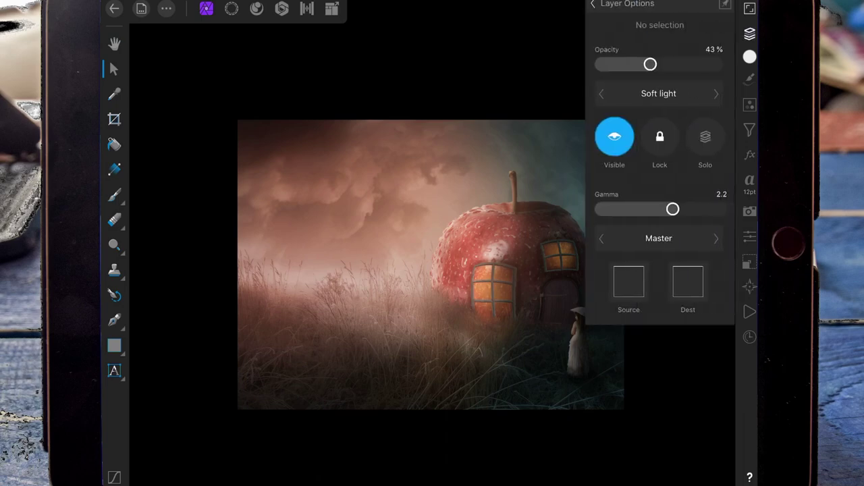
click(590, 4)
click(634, 57)
click(114, 220)
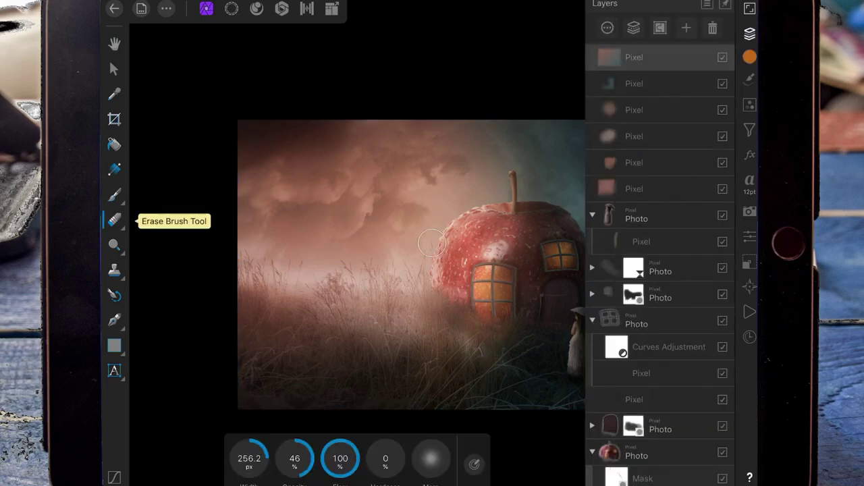
click(749, 34)
scroll(431, 264, up, 3)
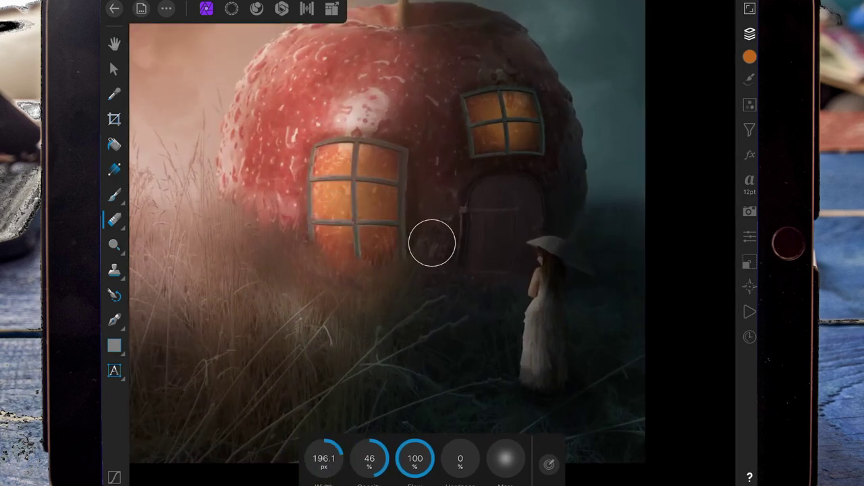
drag(324, 458, 311, 458)
drag(369, 458, 341, 457)
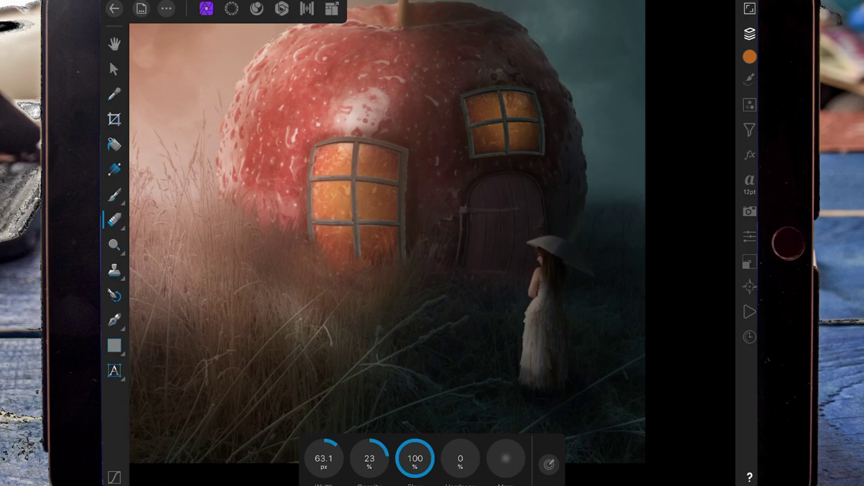
scroll(566, 303, down, 5)
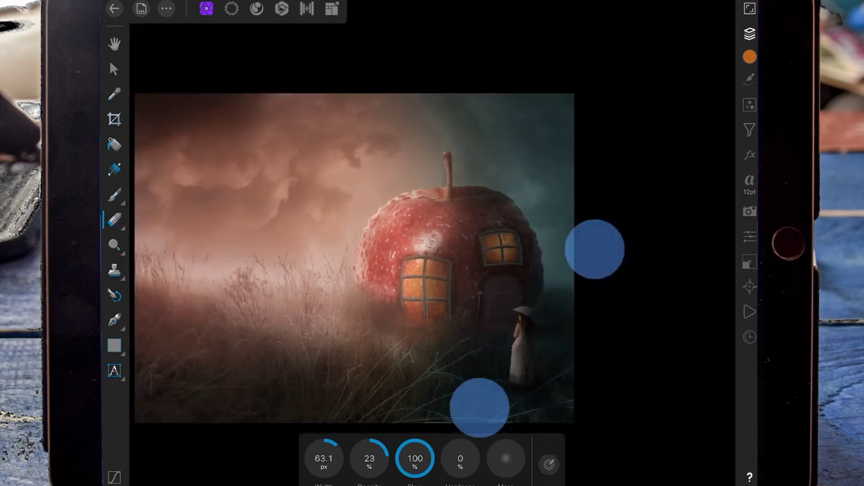
scroll(536, 328, down, 3)
scroll(394, 265, up, 3)
scroll(423, 239, up, 1)
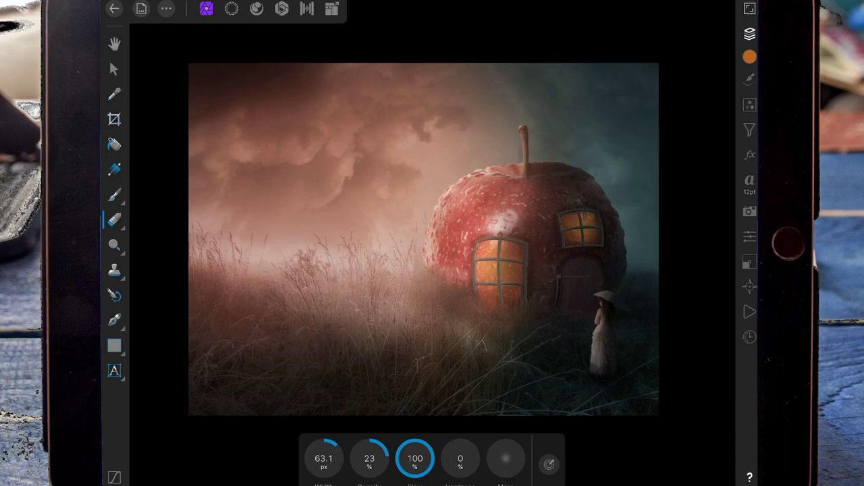
Import the rain image with Document > Place
click(166, 8)
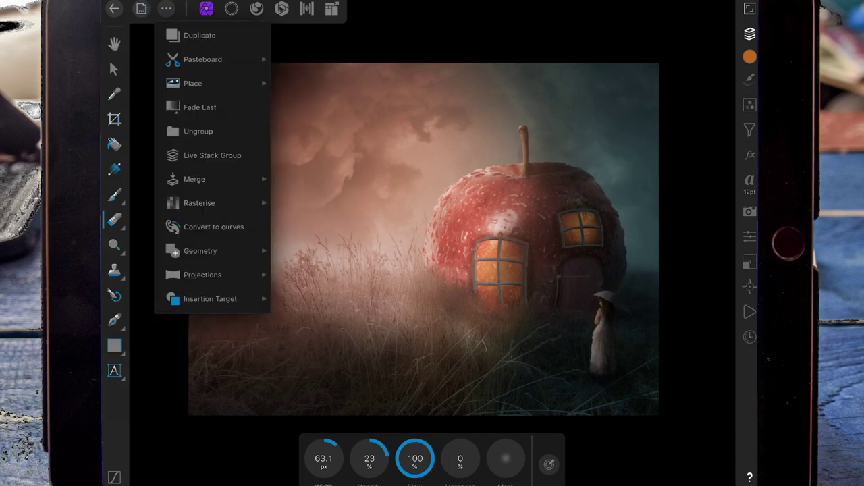
click(193, 83)
click(338, 69)
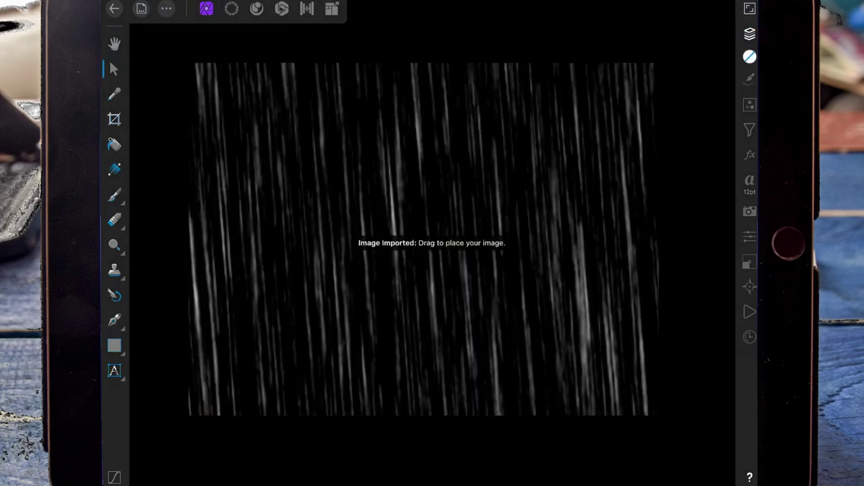
click(750, 34)
click(749, 34)
Scale and align the rain image so it covers the whole scene
drag(391, 219, 519, 316)
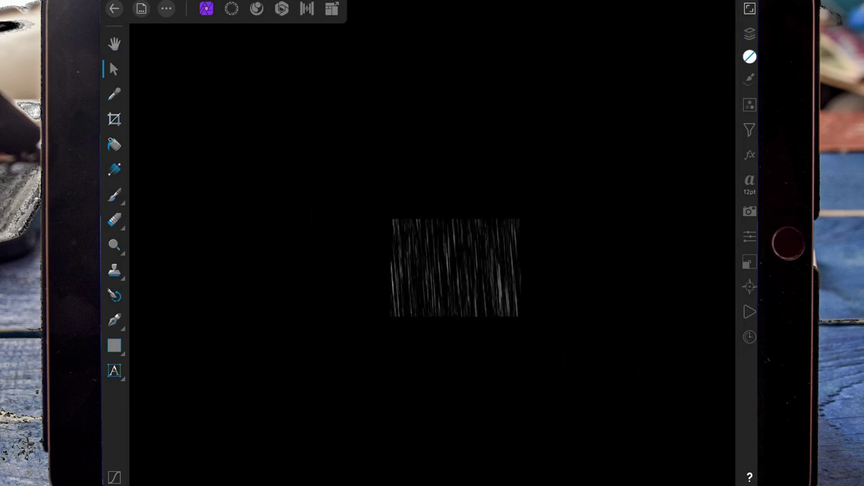
key(ctrl+z)
drag(663, 33, 341, 355)
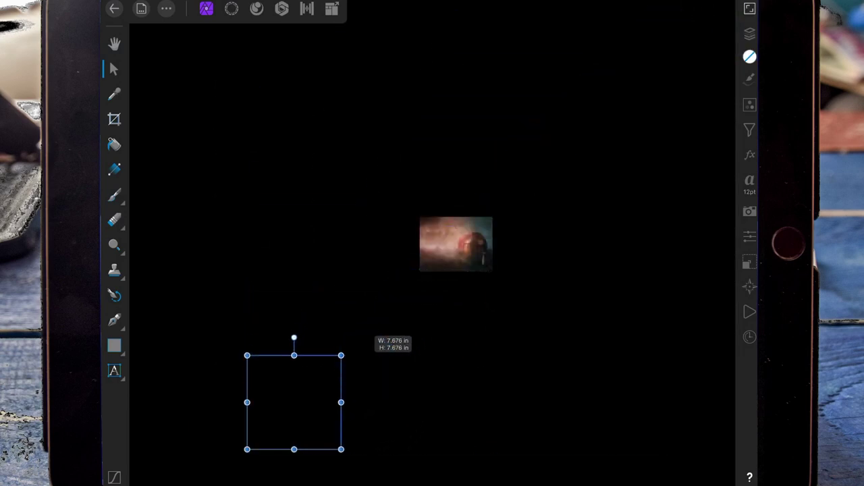
drag(293, 403, 465, 222)
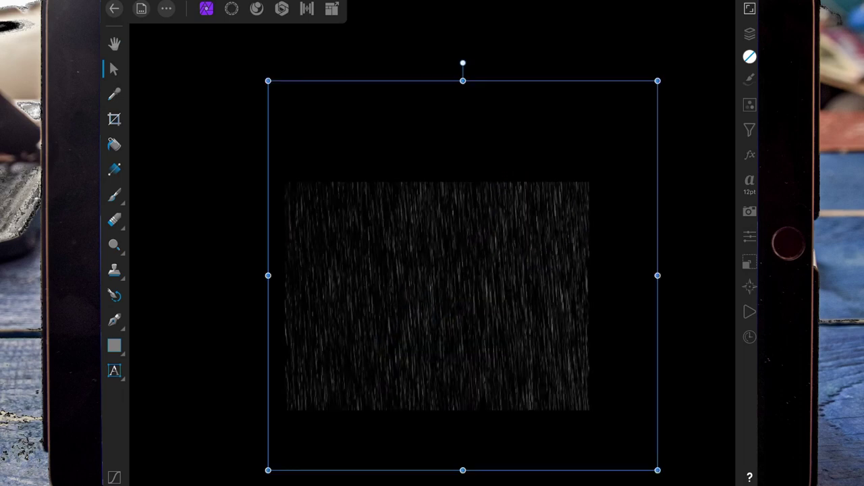
drag(658, 81, 555, 182)
drag(480, 281, 507, 259)
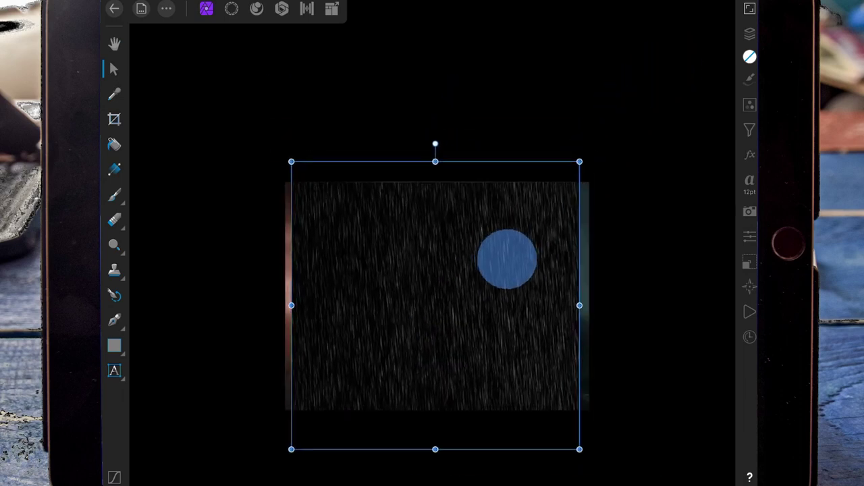
drag(579, 162, 623, 133)
drag(542, 225, 519, 236)
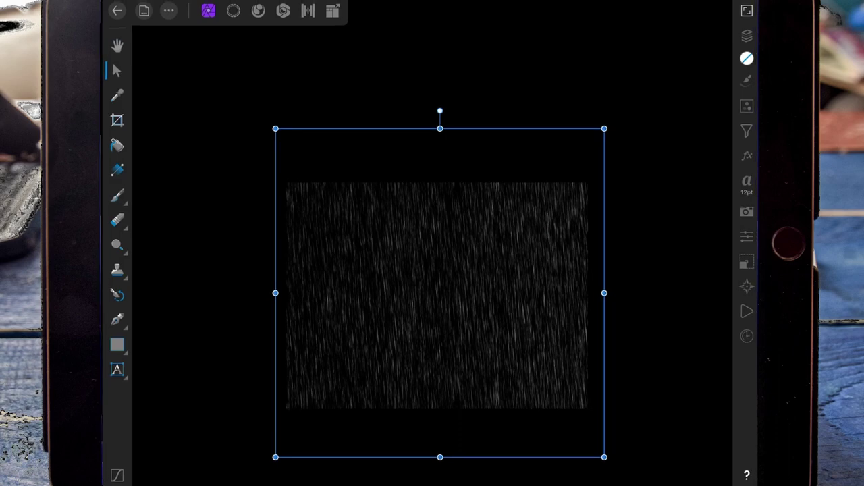
Set the rain layer to Screen blend mode at 52% opacity
click(747, 36)
click(608, 29)
click(657, 94)
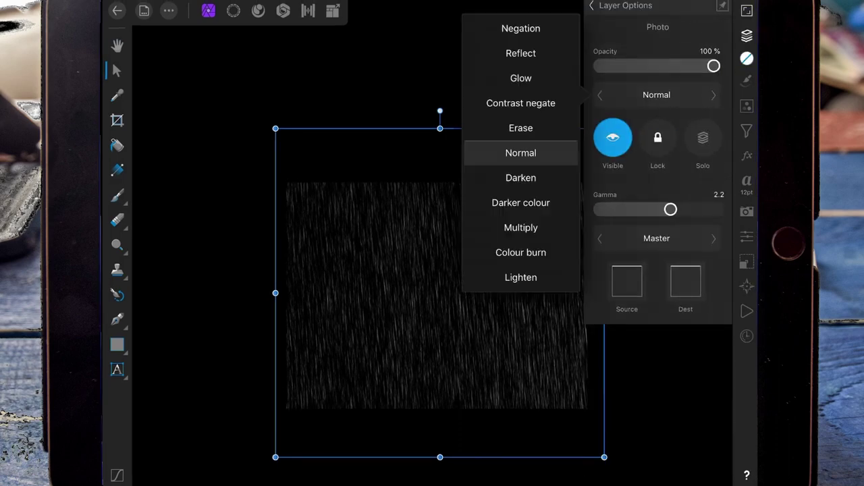
drag(545, 223, 546, 193)
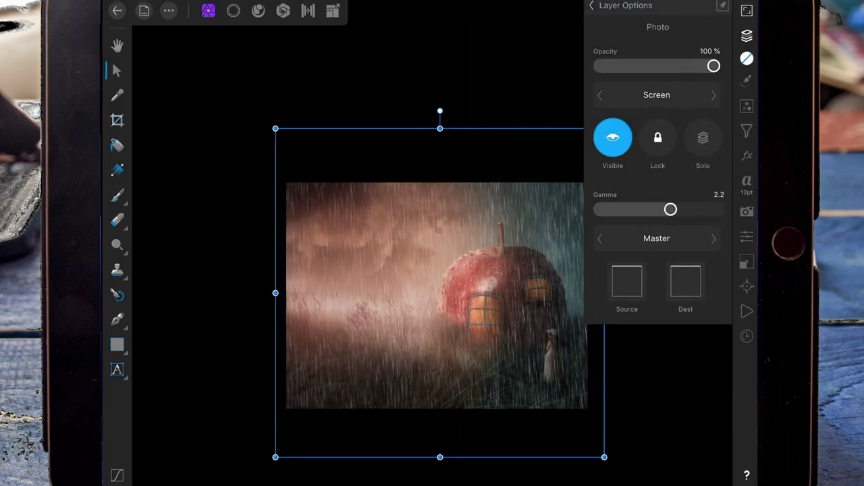
drag(714, 65, 657, 66)
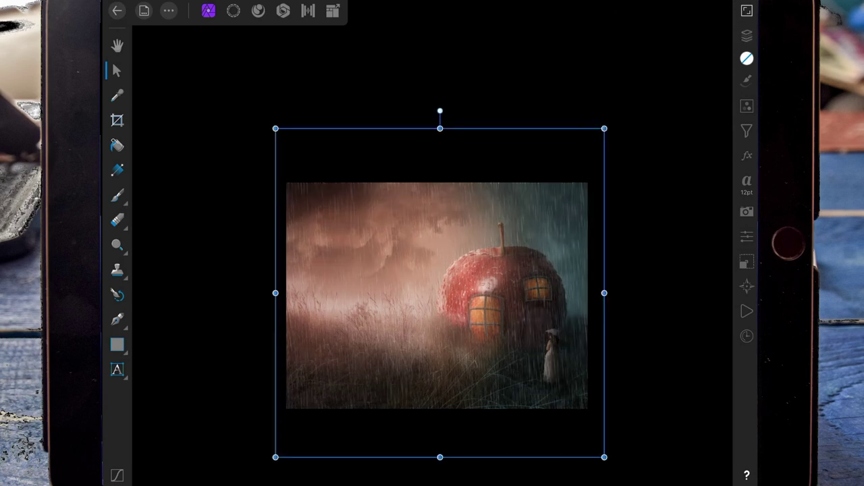
scroll(533, 275, up, 5)
scroll(533, 275, down, 2)
Lower the rain layer's Source blend range curve
click(747, 35)
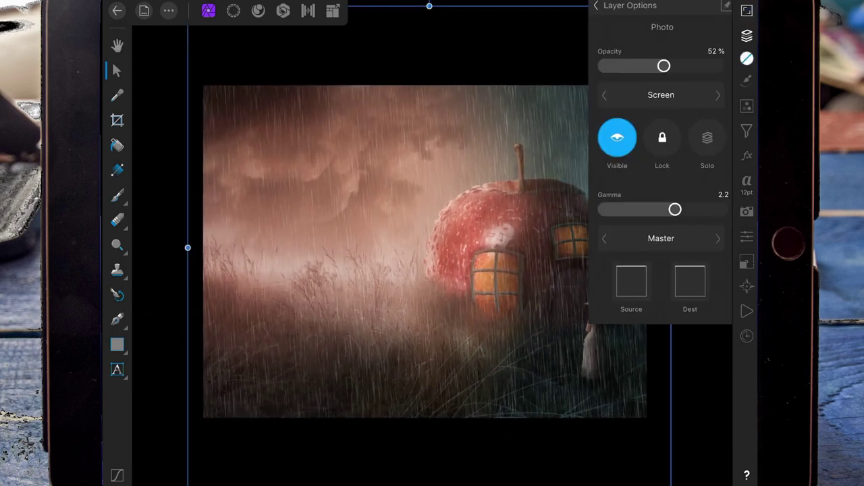
click(626, 280)
drag(409, 218, 409, 252)
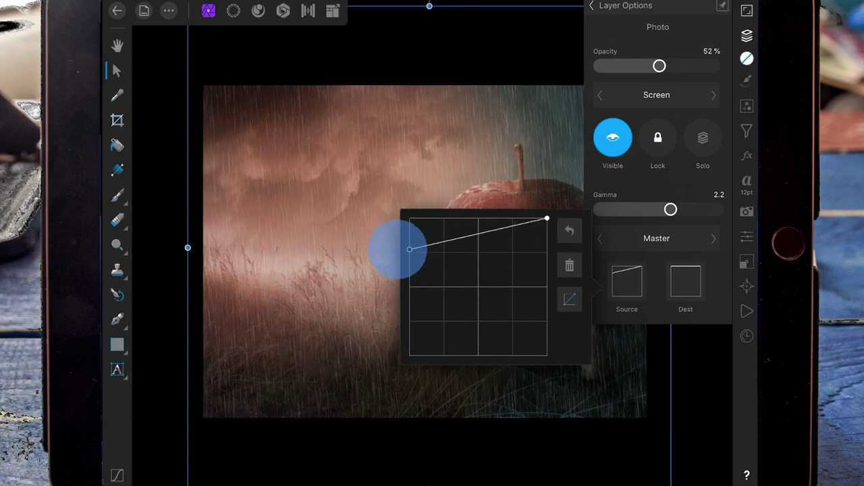
click(627, 280)
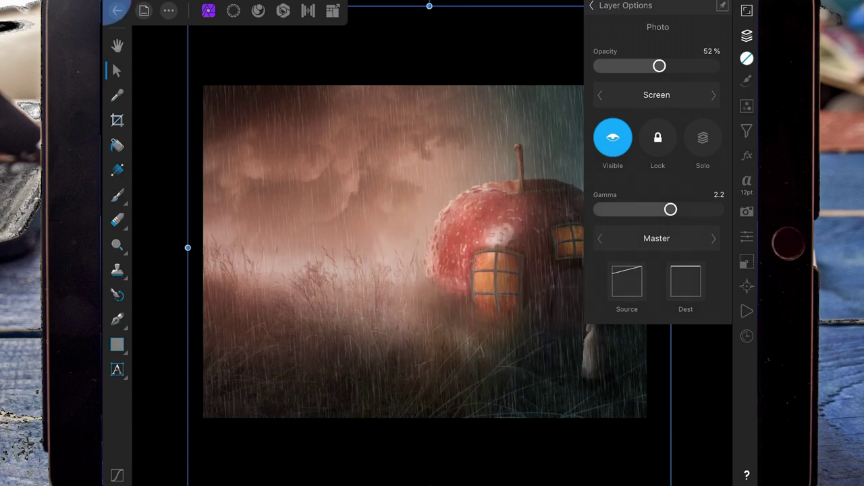
scroll(419, 267, down, 2)
click(746, 35)
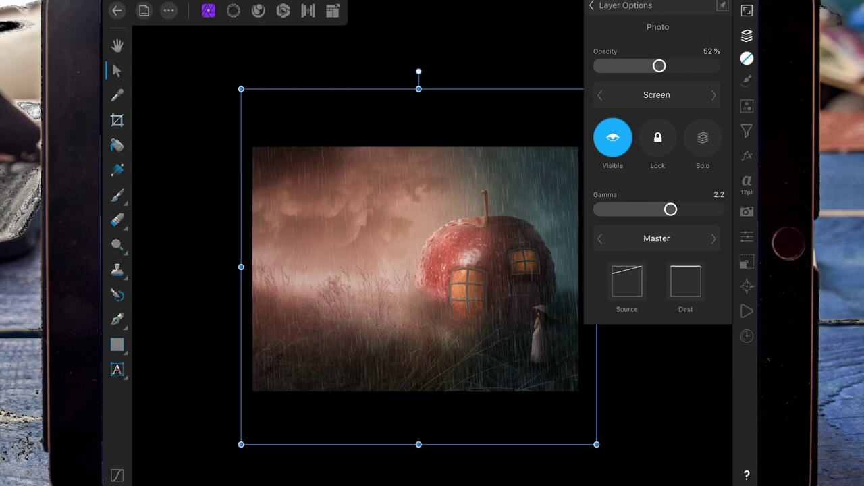
click(591, 6)
Add a new pixel layer and set up a wide, faint black paint brush
click(684, 30)
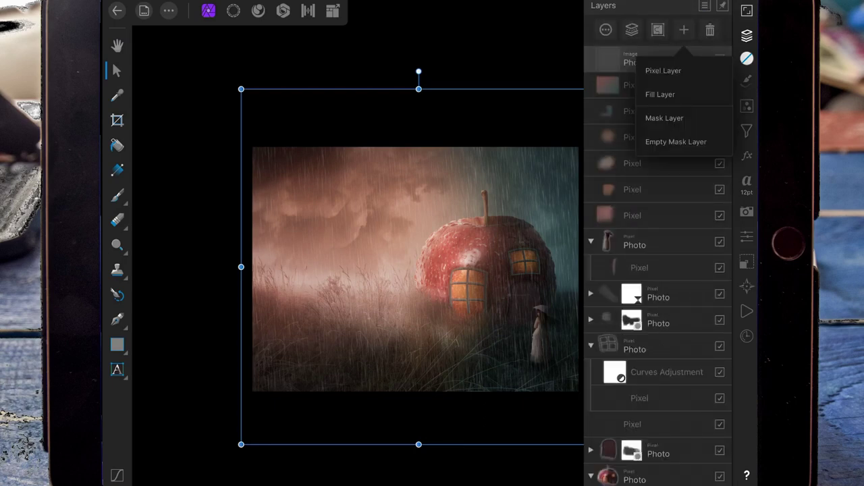
click(746, 35)
click(117, 195)
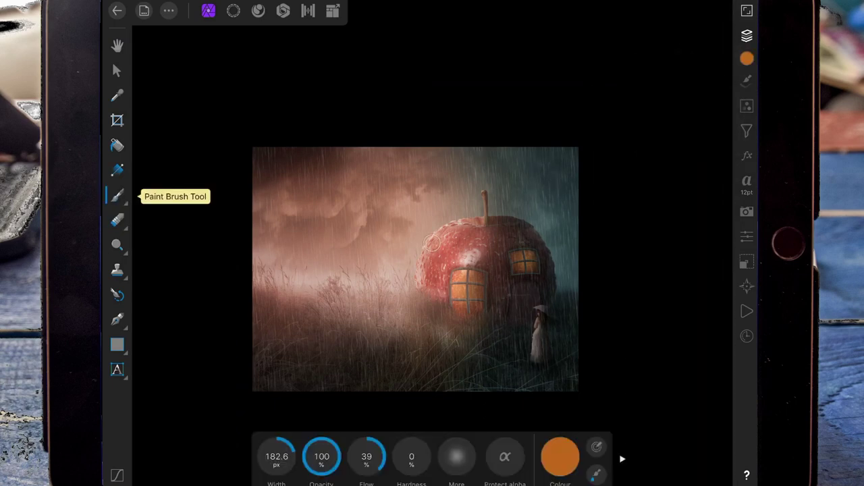
click(560, 456)
click(553, 291)
click(559, 456)
mouse_move(321, 456)
mouse_down()
mouse_move(290, 456)
mouse_move(306, 456)
mouse_up()
drag(276, 456, 297, 456)
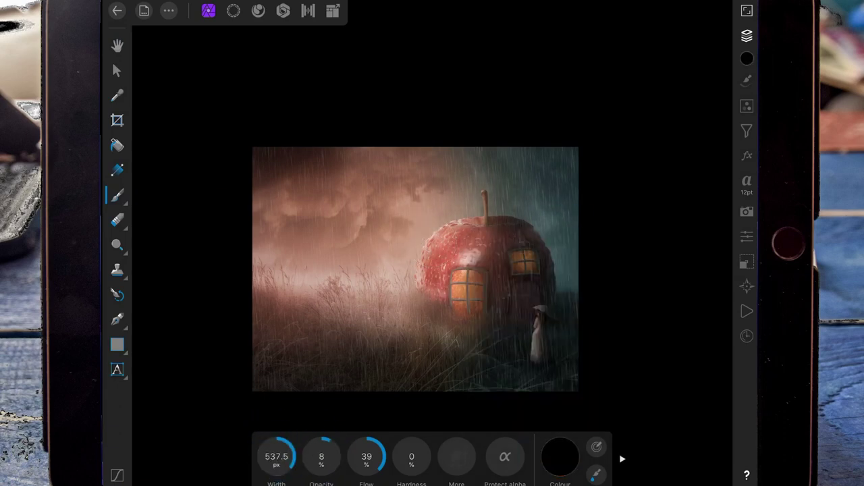
Dab black shading into the grass around the girl, raising brush opacity to 41%
click(548, 314)
click(547, 357)
click(546, 312)
drag(527, 371, 558, 365)
drag(321, 456, 341, 456)
click(567, 346)
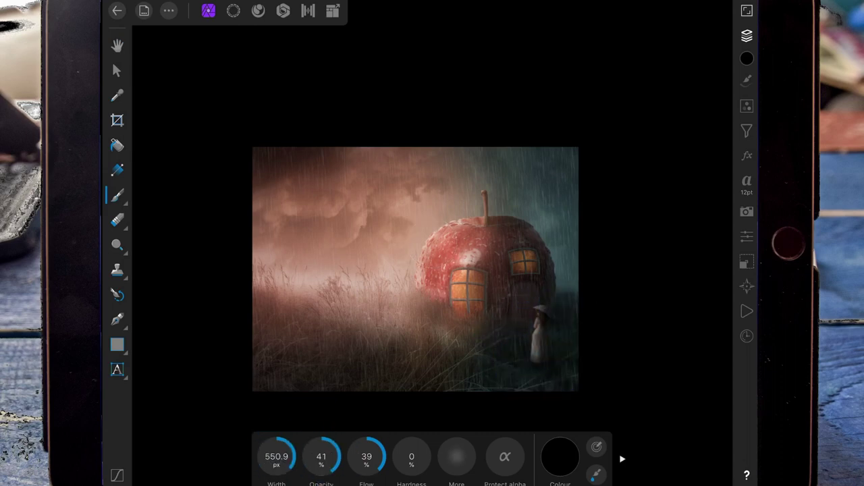
click(481, 348)
click(556, 345)
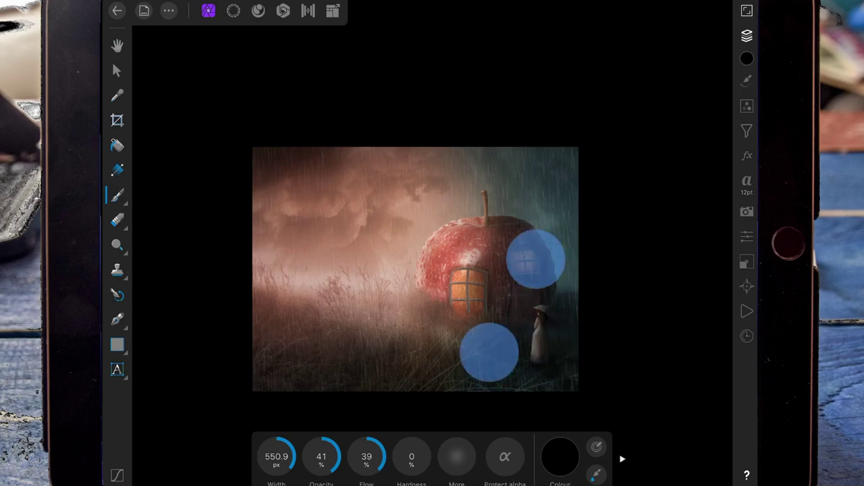
scroll(540, 297, up, 3)
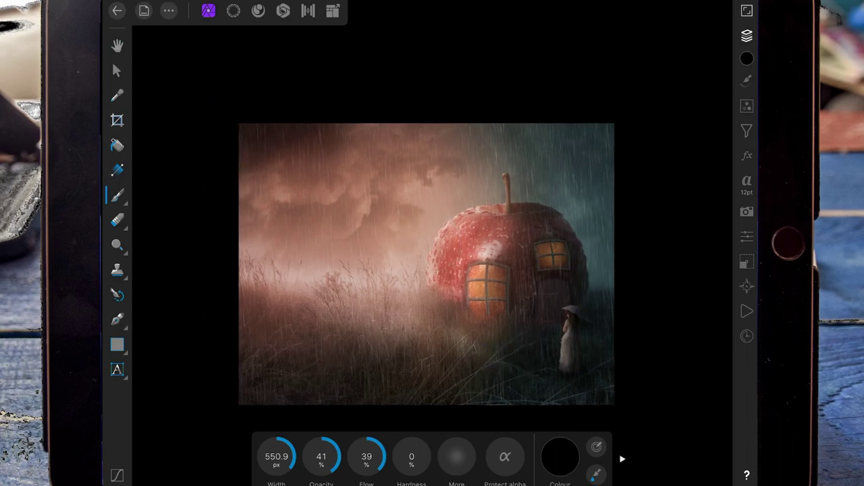
click(746, 35)
Choose the splash-droplets1 brush from the brush collection
click(695, 29)
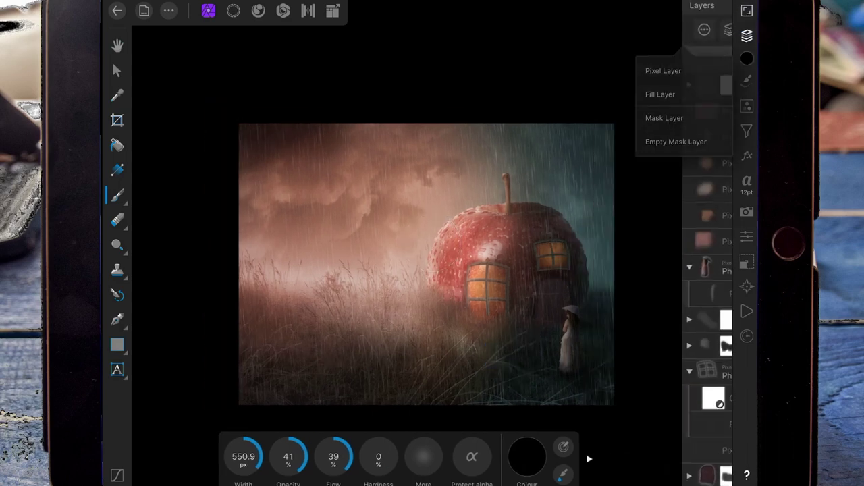
click(747, 79)
click(670, 31)
scroll(542, 170, up, 1)
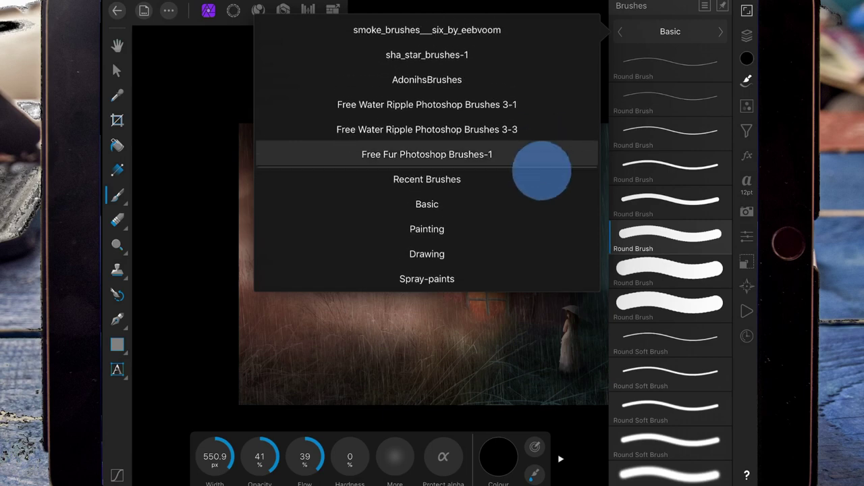
drag(541, 170, 558, 380)
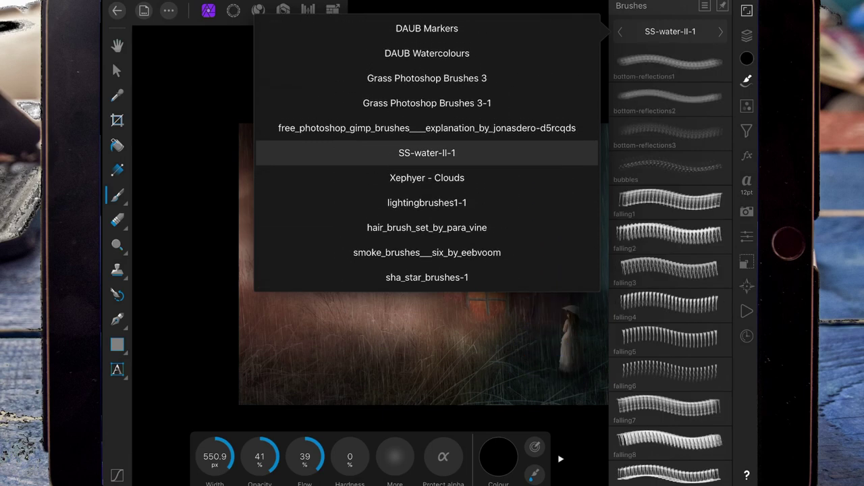
scroll(669, 270, down, 10)
click(669, 267)
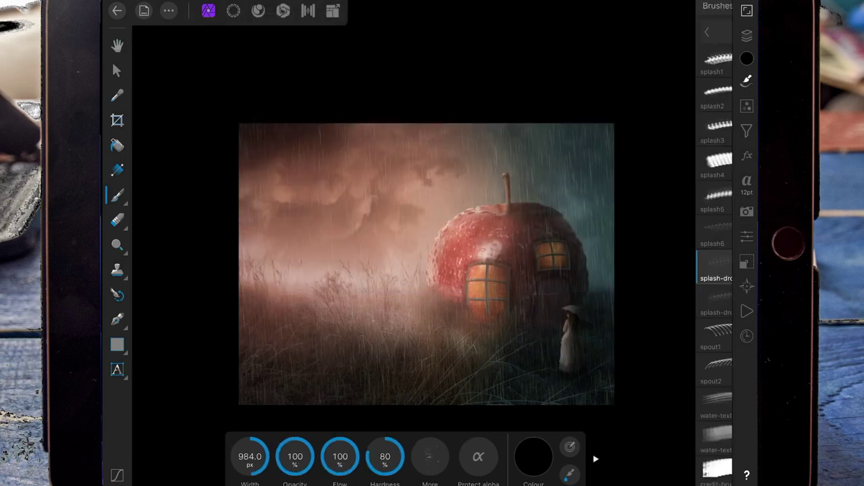
Make the brush white with 0 hardness, around 188 px wide
click(747, 79)
drag(276, 457, 324, 457)
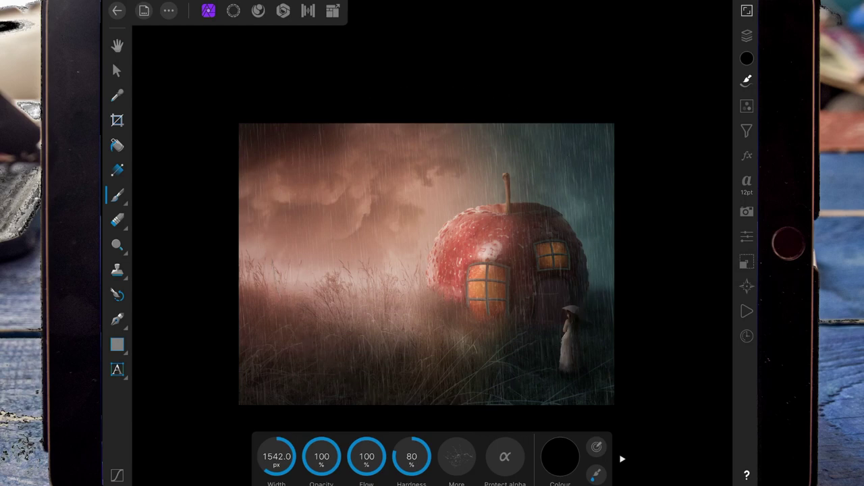
click(559, 456)
click(517, 365)
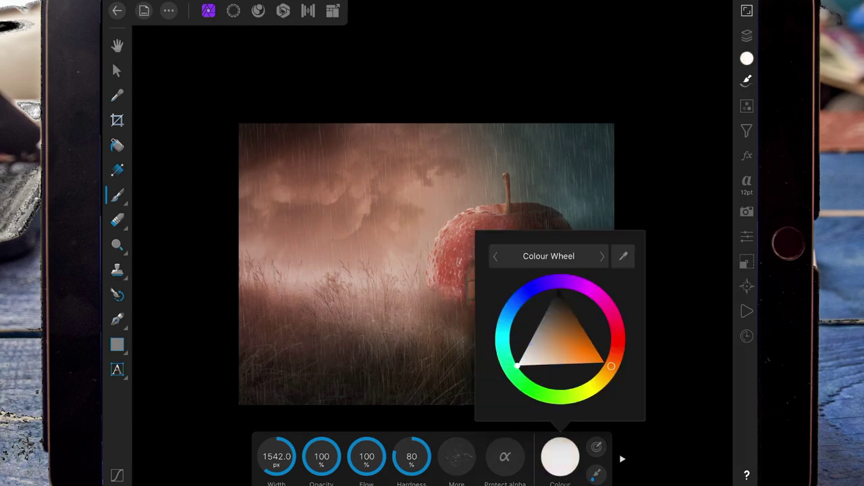
click(560, 456)
drag(277, 456, 206, 457)
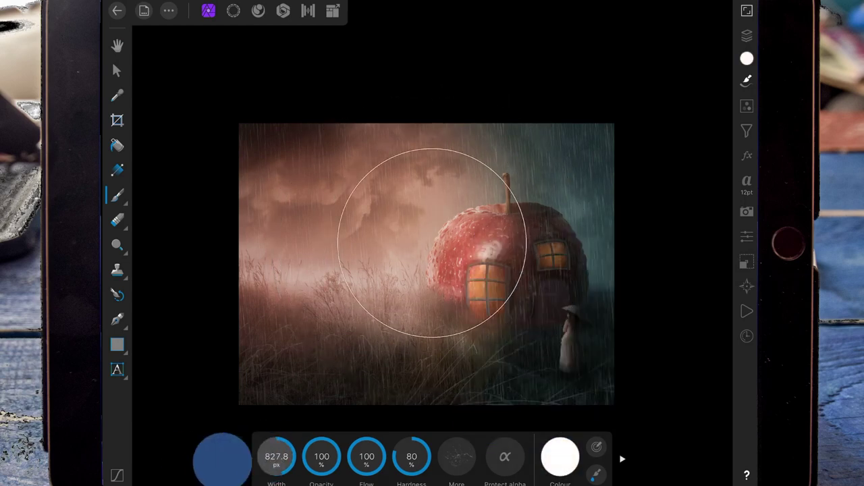
drag(283, 456, 269, 457)
drag(422, 456, 411, 456)
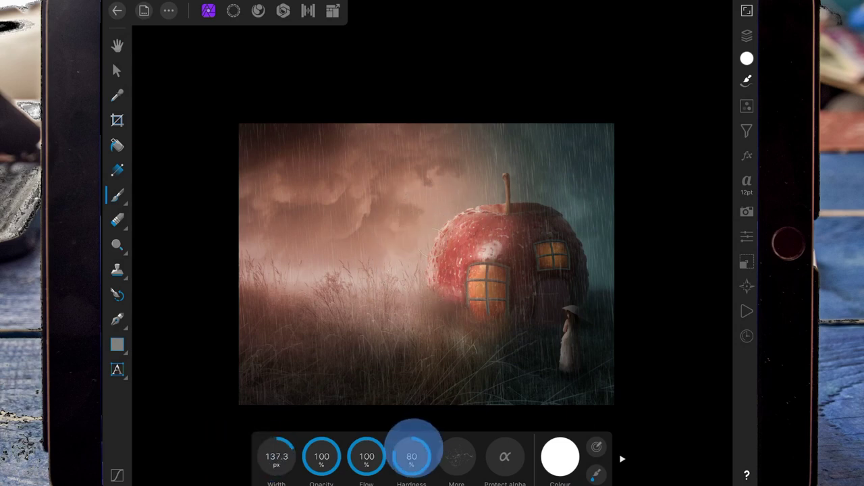
drag(277, 456, 297, 457)
Set rotation, shape and size dynamics to Random and brush width to 230 px
click(457, 456)
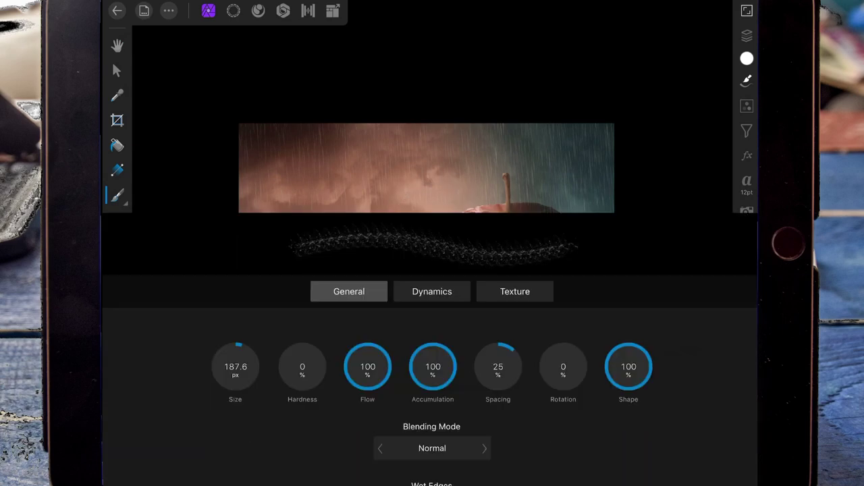
click(432, 75)
click(415, 246)
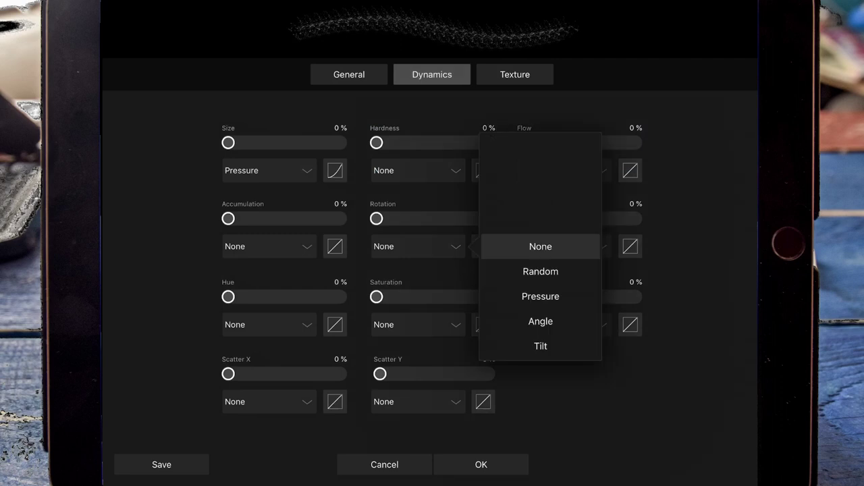
click(540, 272)
click(564, 246)
click(685, 272)
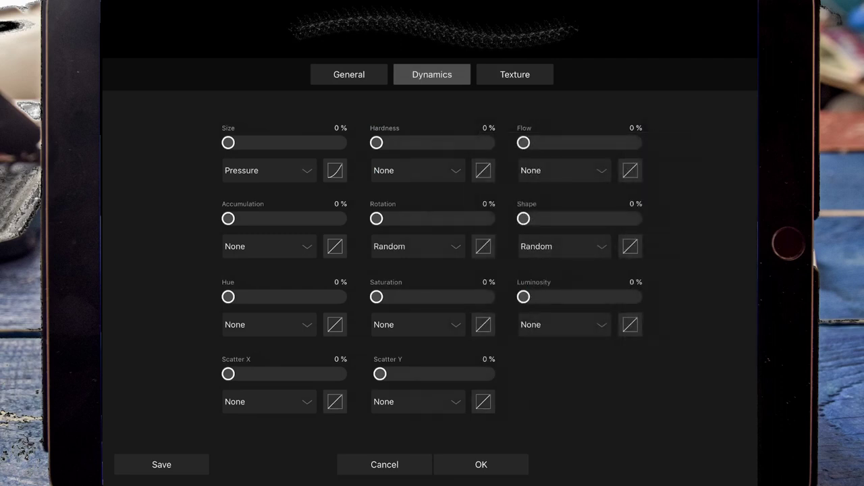
click(268, 170)
click(391, 145)
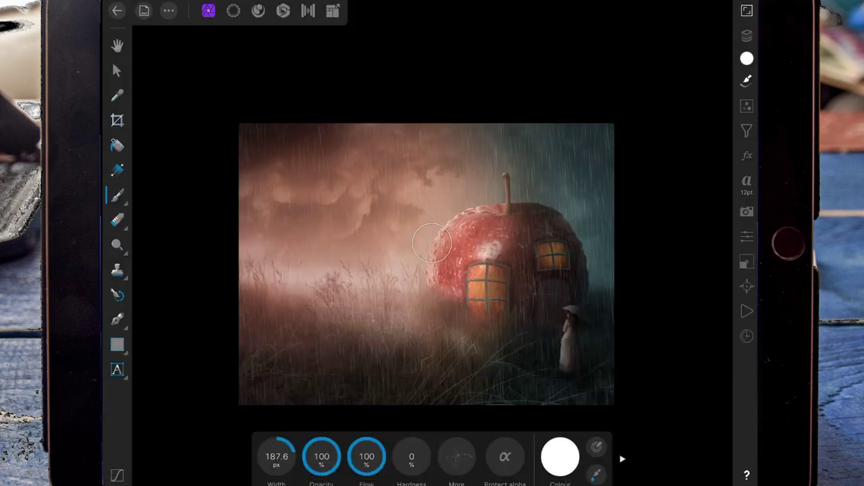
drag(333, 448, 394, 341)
Set the splash brush to rotation 17 and a width of about 146 px
drag(273, 441, 359, 332)
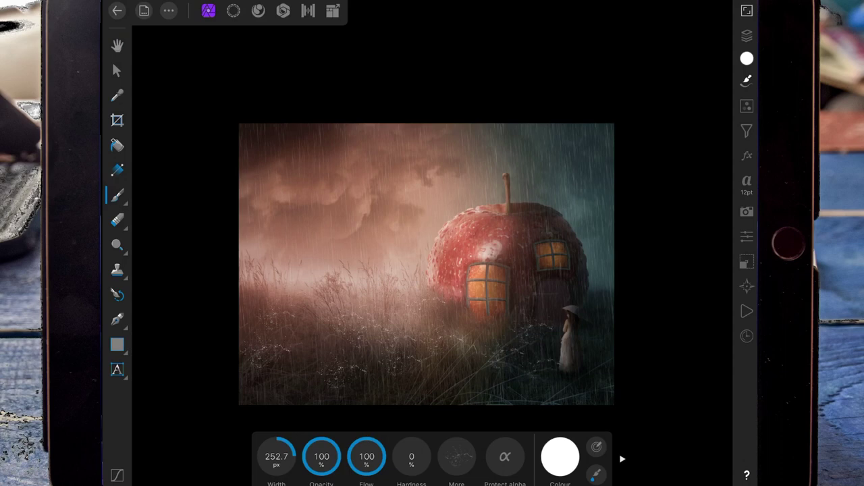
drag(278, 456, 216, 455)
drag(276, 456, 304, 457)
click(456, 457)
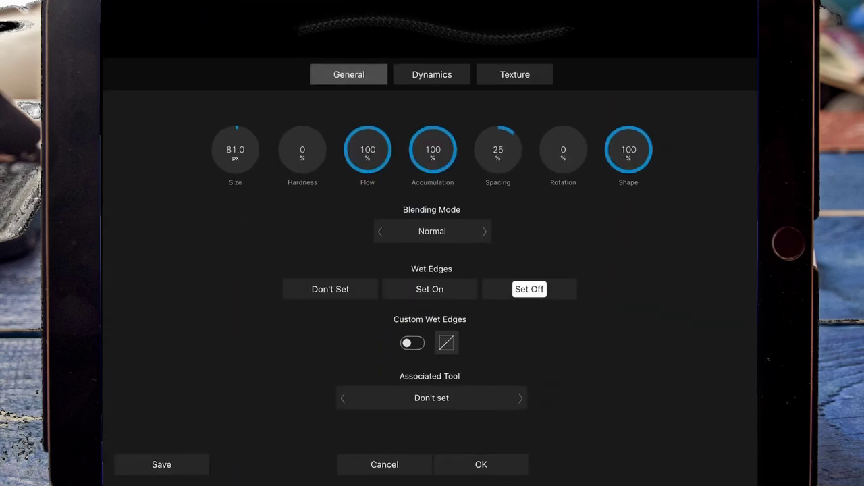
drag(566, 147, 603, 147)
click(481, 464)
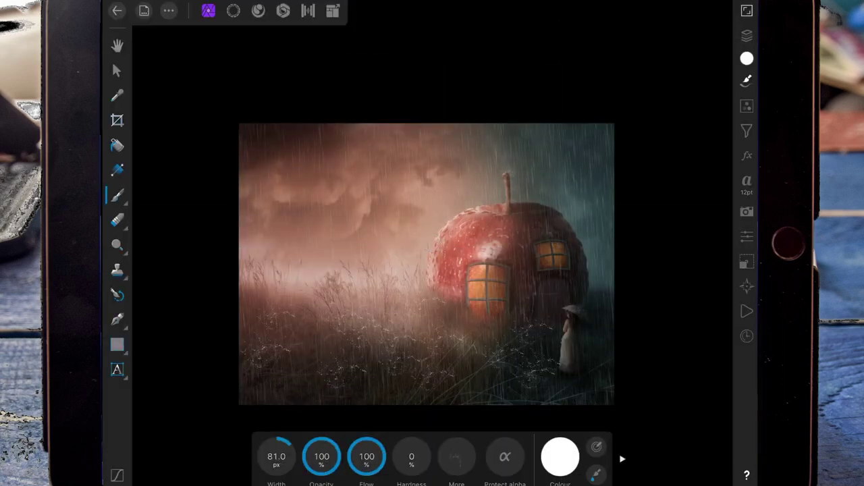
drag(276, 457, 318, 426)
drag(518, 209, 547, 218)
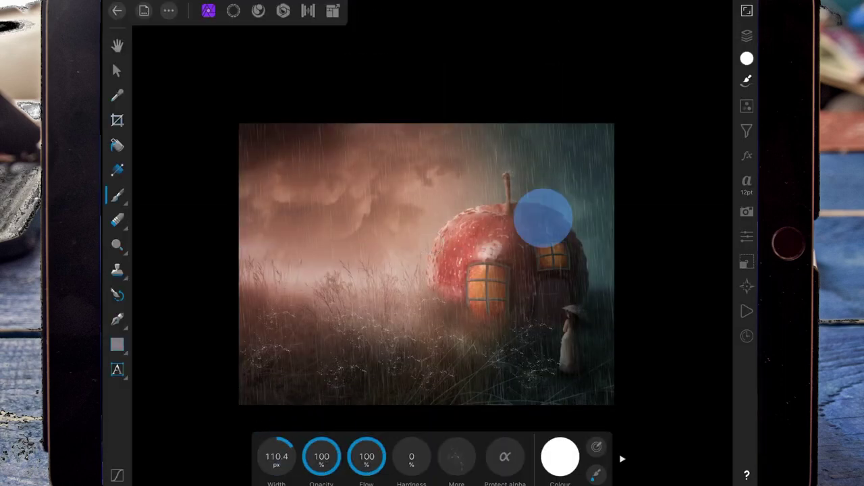
click(440, 247)
click(566, 233)
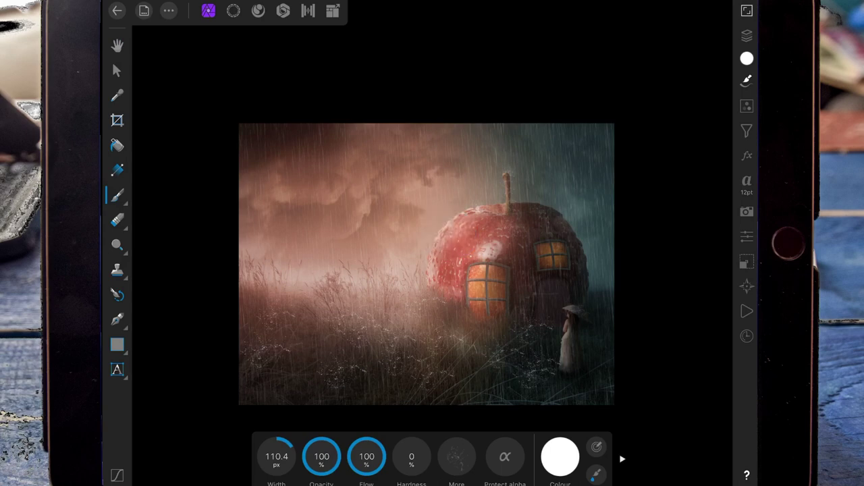
click(266, 437)
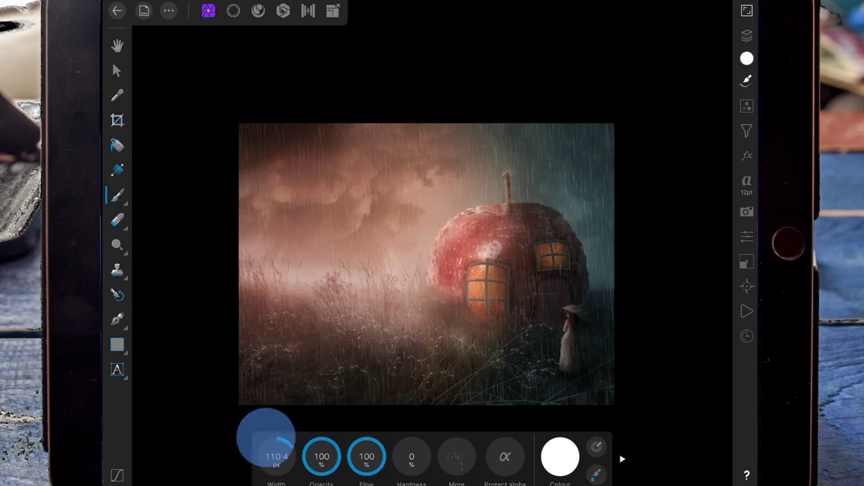
drag(265, 437, 290, 432)
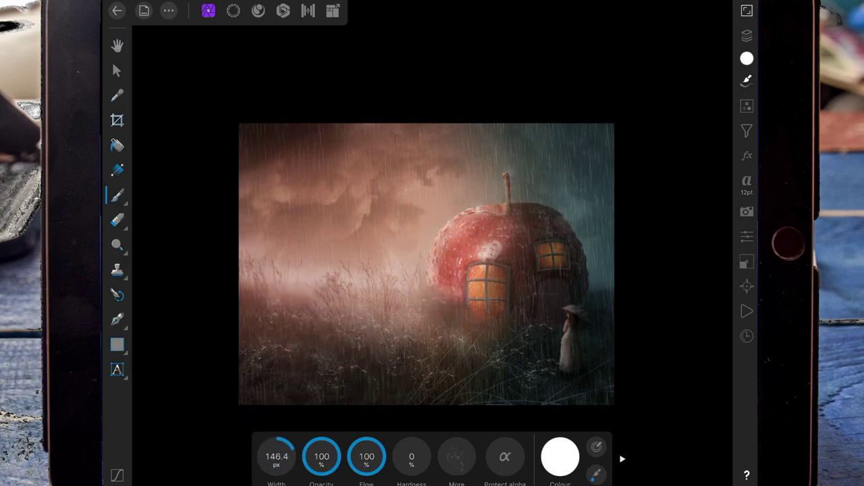
Dab white splash droplets over the lower-left grass, the foreground grass and near the girl
drag(330, 343, 284, 378)
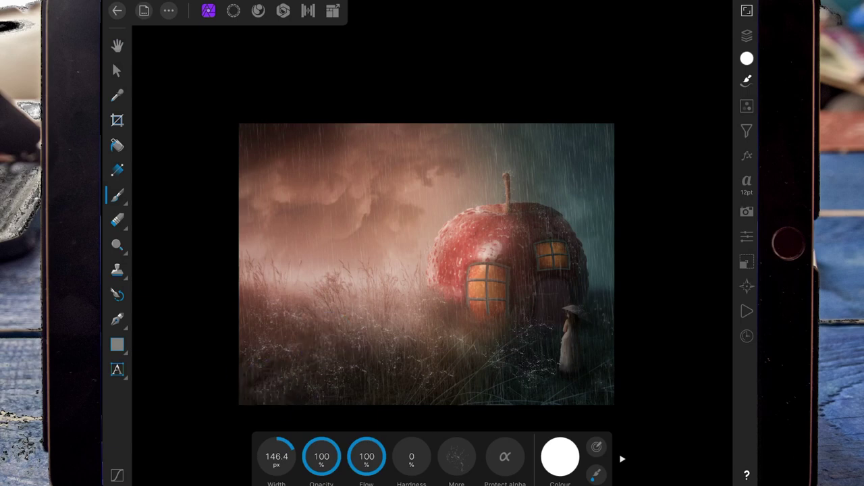
click(445, 363)
click(455, 297)
drag(385, 299, 328, 347)
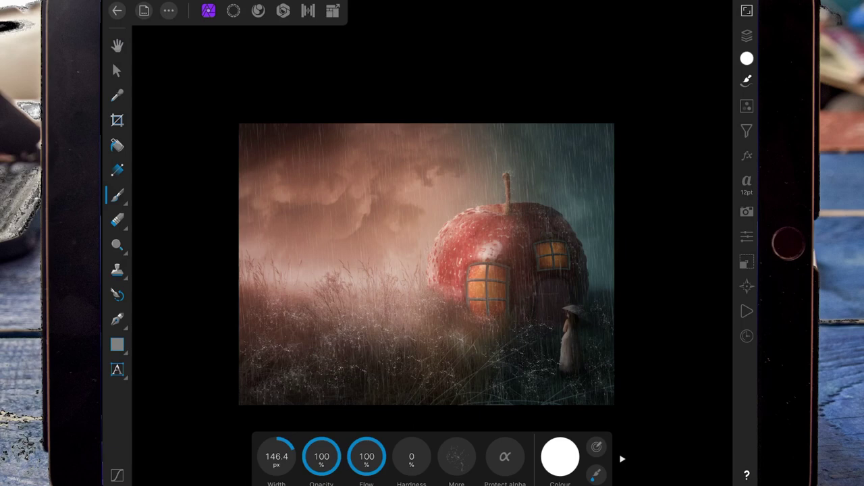
click(571, 331)
Lower the current layer's opacity to 18%
click(746, 35)
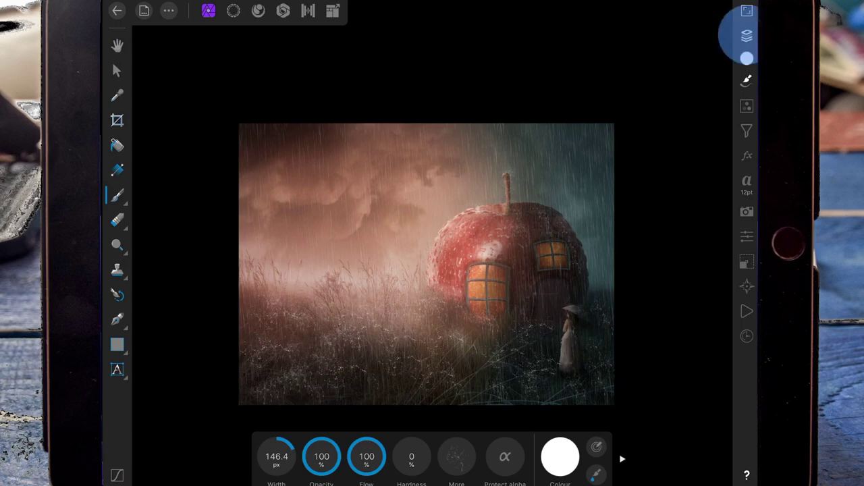
click(718, 110)
mouse_move(713, 66)
mouse_down()
mouse_move(619, 66)
mouse_move(642, 66)
mouse_up()
click(747, 35)
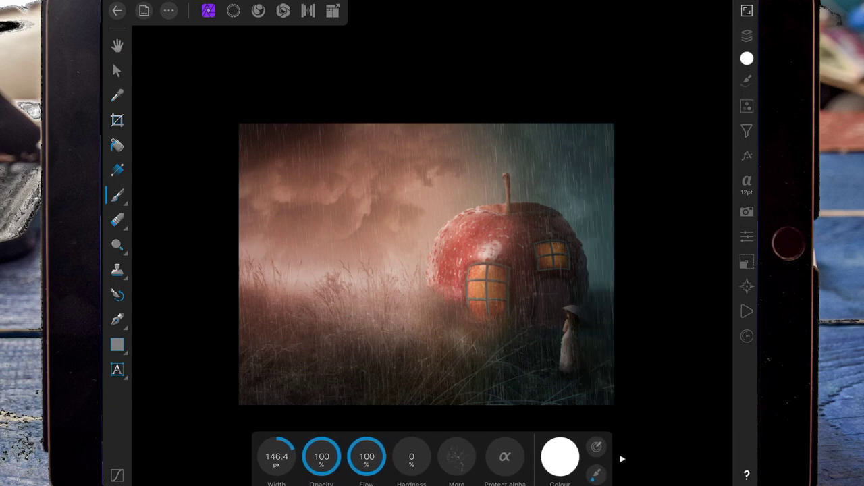
Zoom in on the apple house and add a soft white splash above its lit window with a 130 px brush
scroll(556, 339, up, 5)
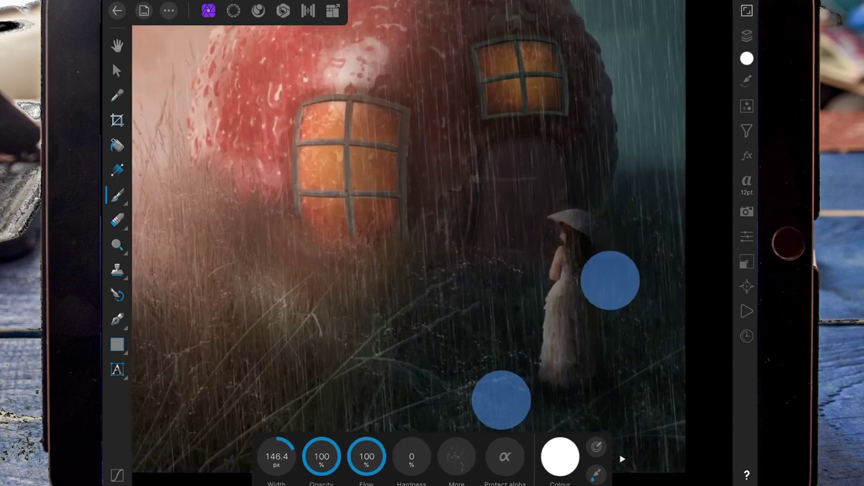
drag(276, 456, 260, 456)
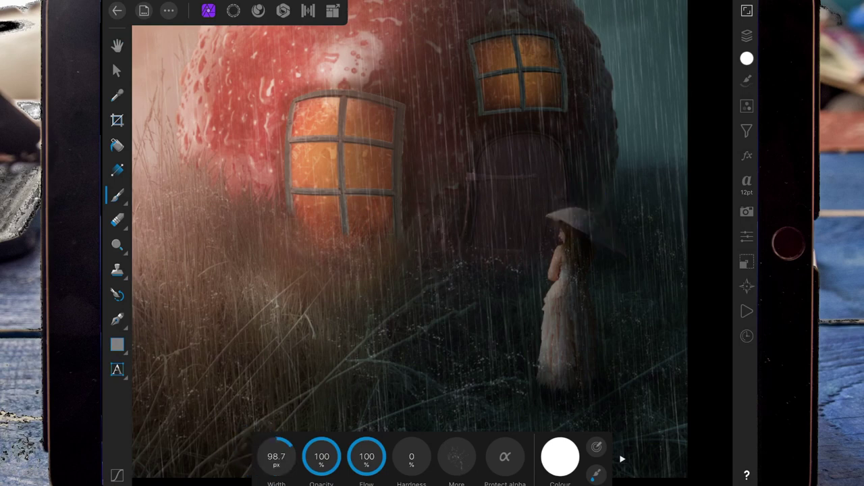
scroll(533, 334, down, 5)
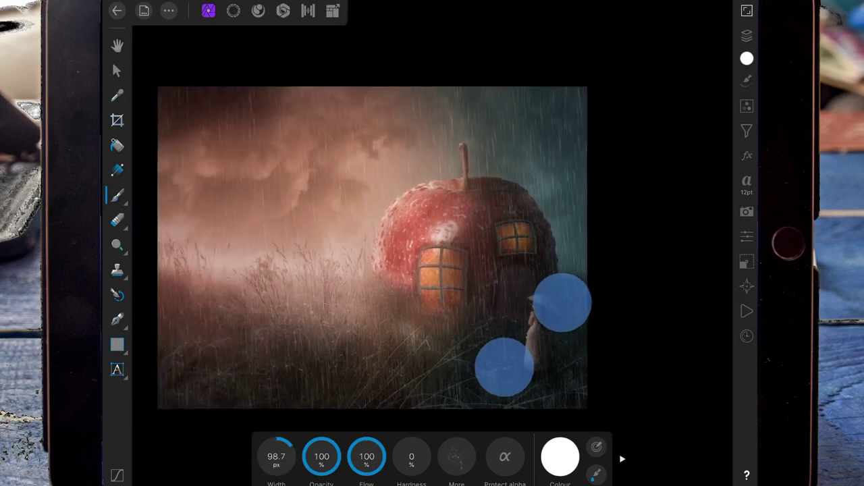
scroll(535, 287, left, 3)
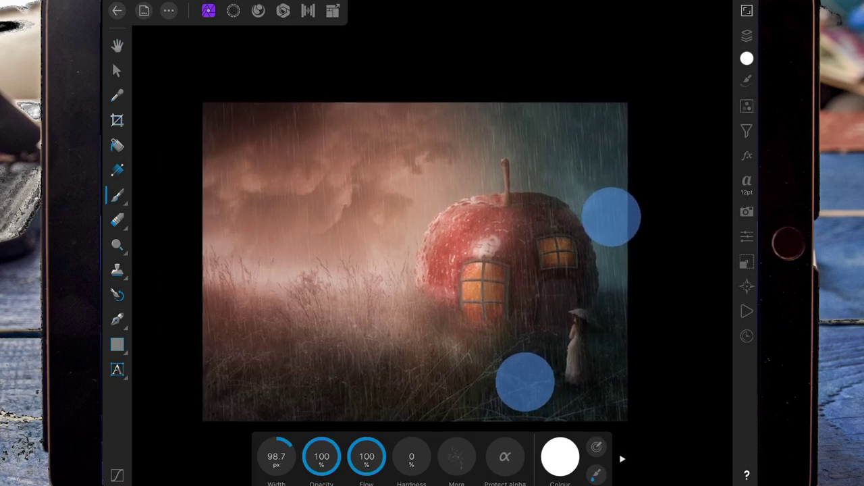
scroll(567, 299, up, 3)
scroll(586, 249, up, 3)
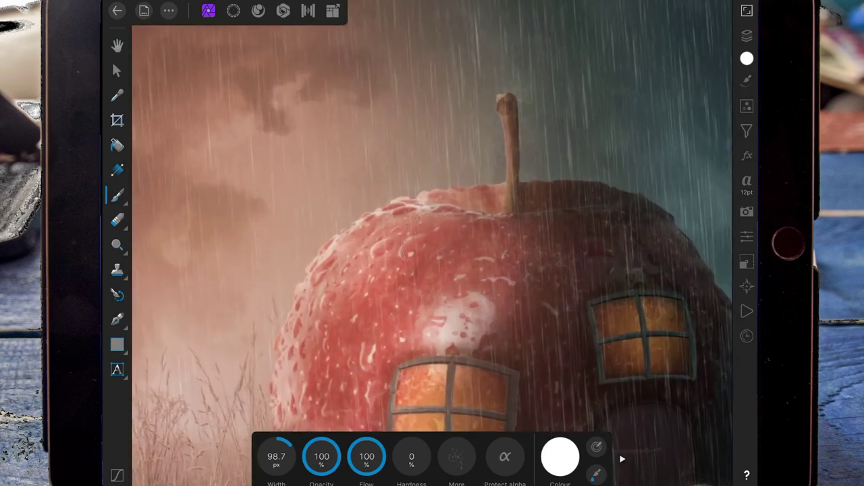
drag(276, 456, 448, 203)
drag(538, 214, 574, 210)
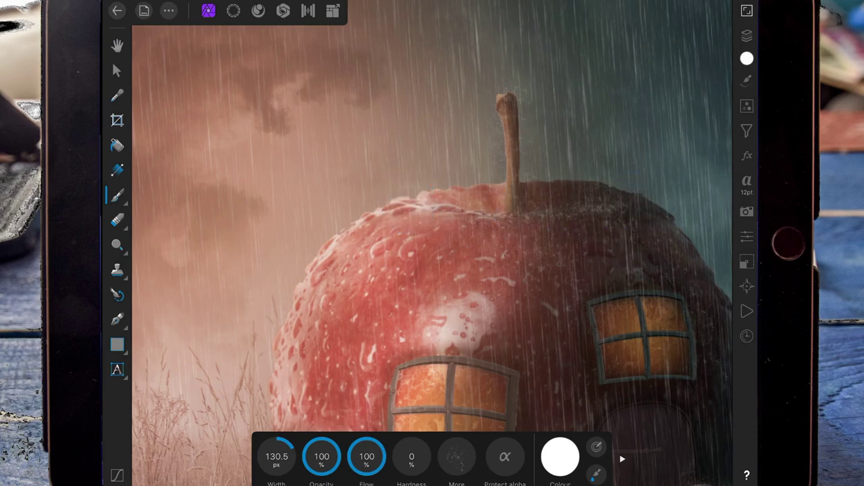
scroll(584, 273, down, 5)
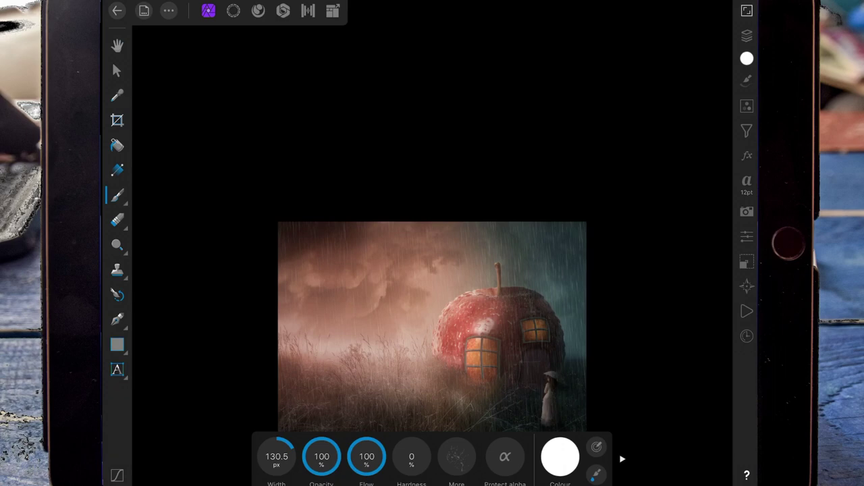
scroll(569, 241, up, 2)
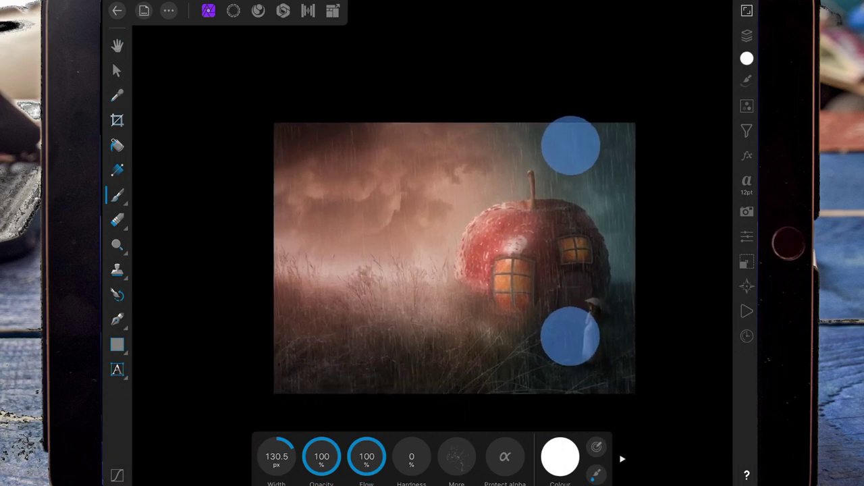
scroll(569, 241, up, 1)
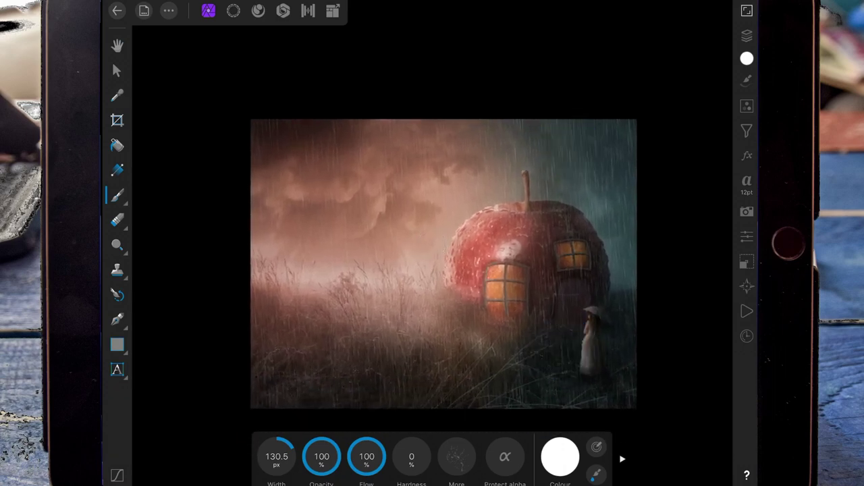
Add a new empty pixel layer and bring up the brush library
click(747, 35)
click(708, 31)
click(747, 35)
click(559, 457)
click(559, 456)
Choose a plain round brush from the Basic brush category
click(747, 80)
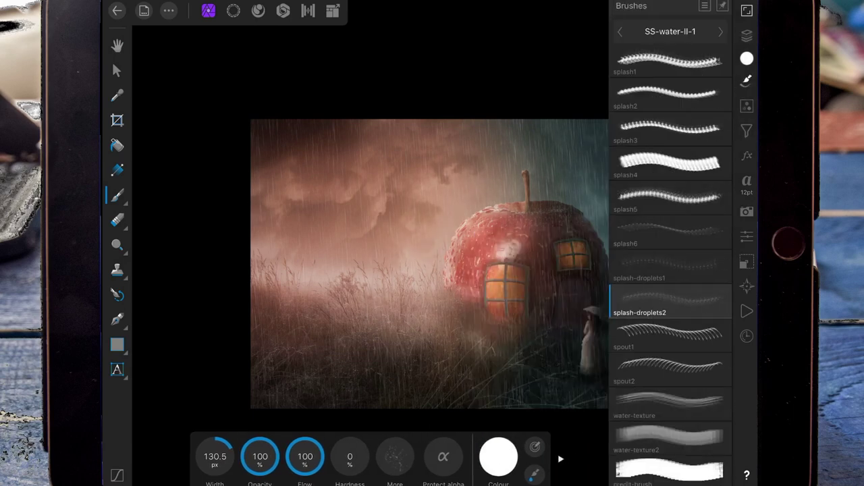
click(668, 31)
scroll(427, 135, down, 3)
click(426, 153)
scroll(426, 135, down, 2)
click(669, 226)
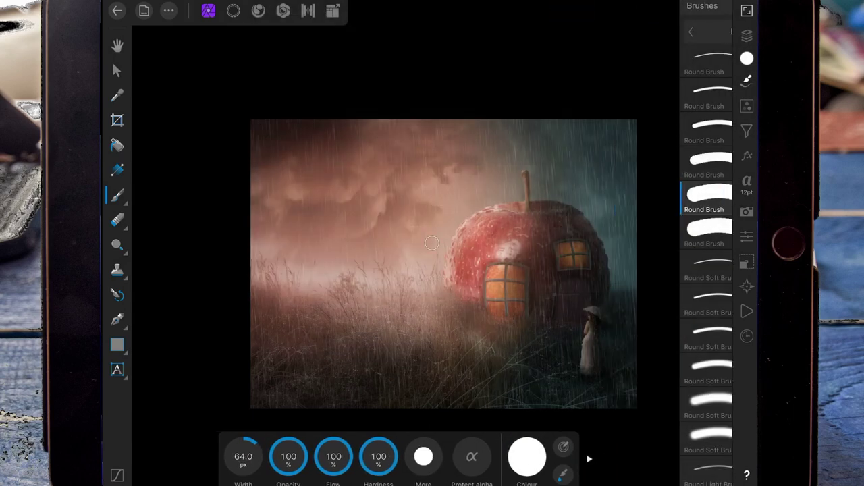
click(747, 80)
Set the brush to 58% flow, about 102 px width and a warm tan orange colour
drag(366, 457, 344, 457)
drag(276, 456, 303, 457)
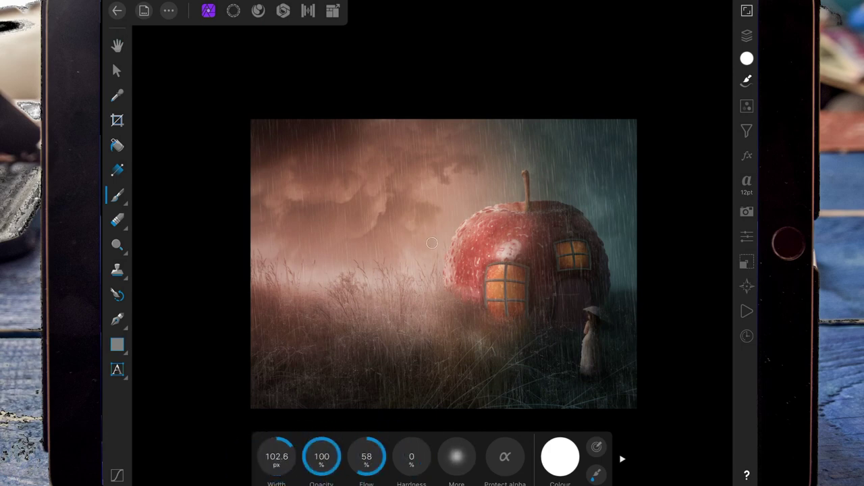
click(560, 456)
click(566, 331)
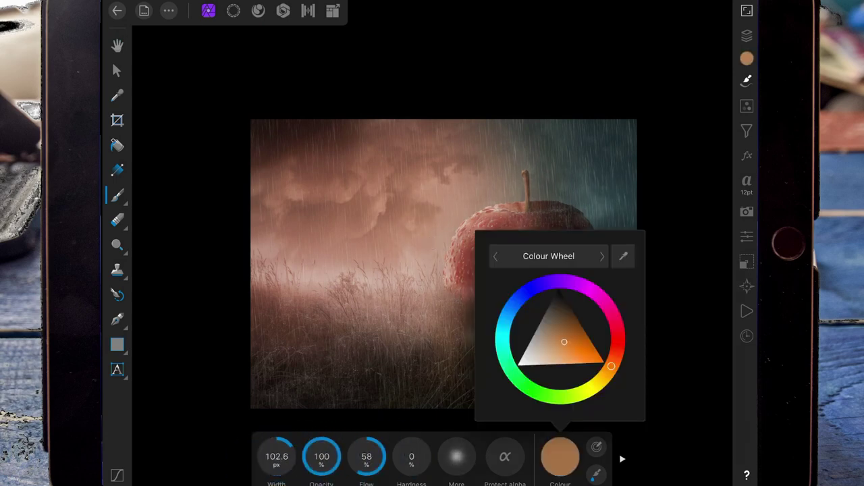
click(559, 456)
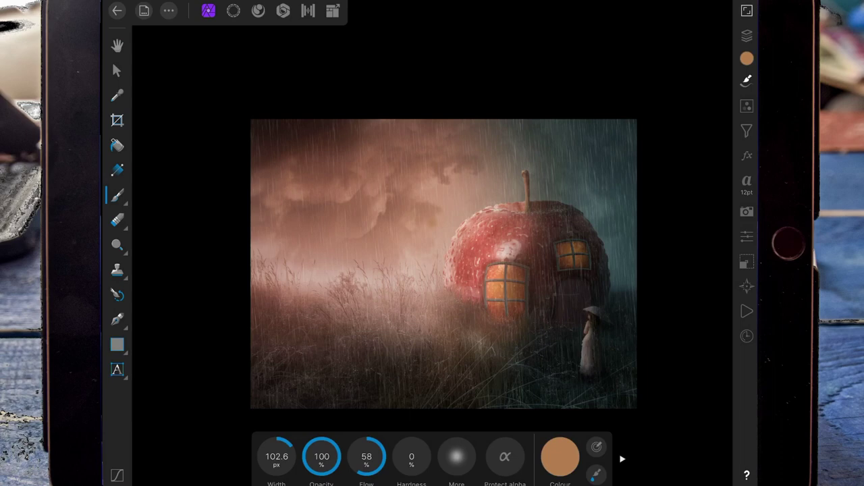
Paint orange haze around the apple's left side and the lower-left grass with a huge 1614 px brush
key(ctrl+z)
drag(277, 457, 351, 457)
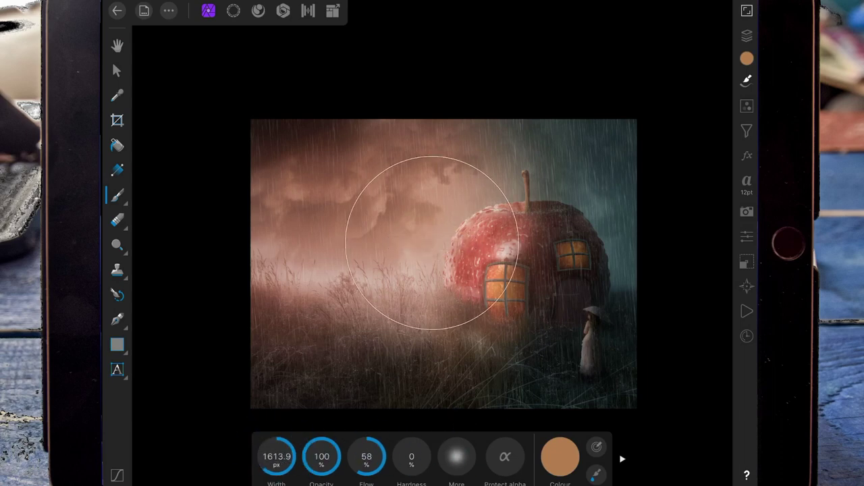
drag(432, 243, 520, 243)
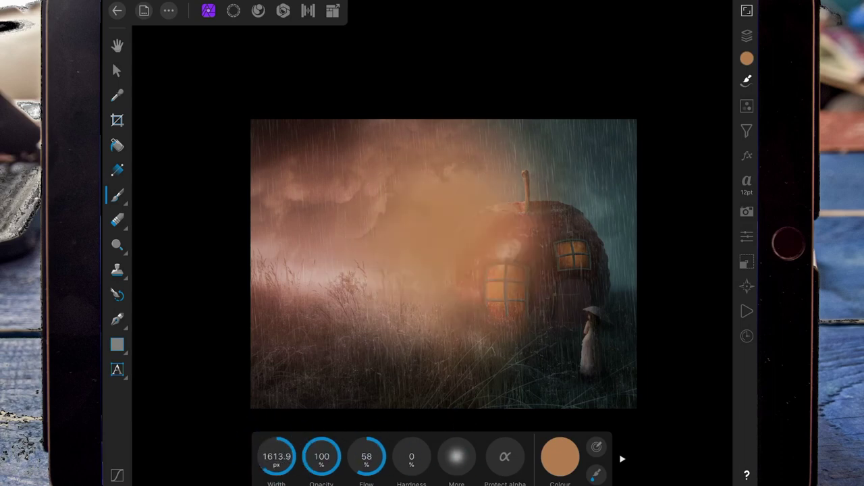
drag(263, 338, 351, 297)
mouse_move(351, 351)
mouse_down()
mouse_move(452, 338)
mouse_move(540, 270)
mouse_up()
Set the haze layer to Screen blending at about 16% opacity
click(746, 35)
click(717, 58)
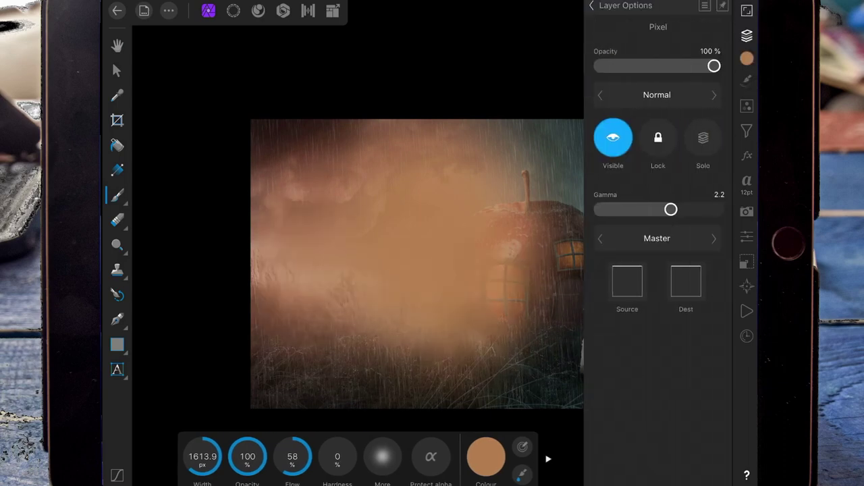
click(656, 95)
drag(563, 193, 564, 42)
click(520, 152)
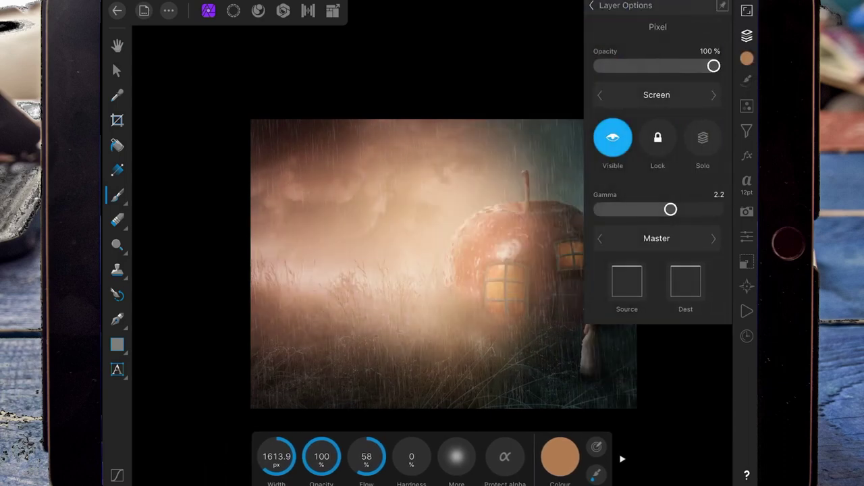
mouse_move(714, 66)
mouse_down()
mouse_move(583, 63)
mouse_move(612, 65)
mouse_up()
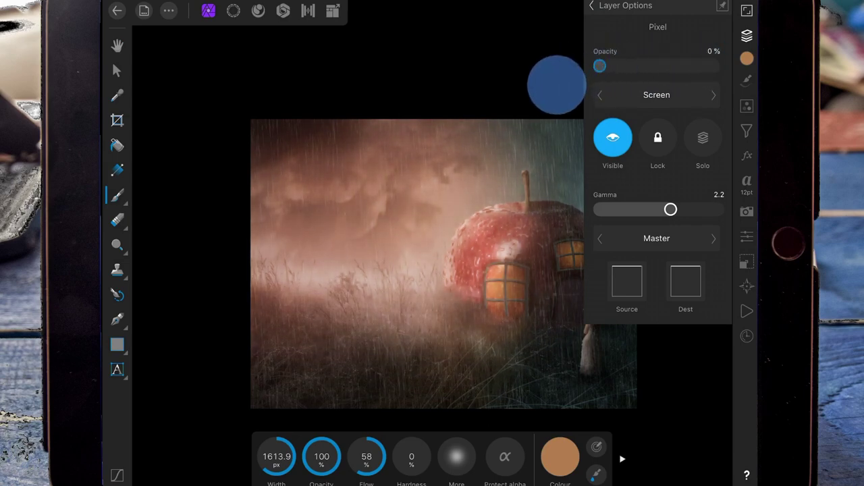
click(591, 5)
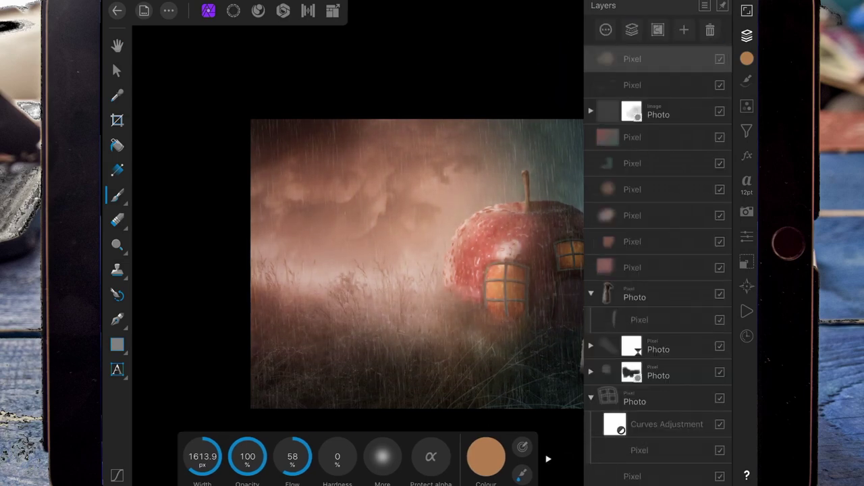
click(746, 35)
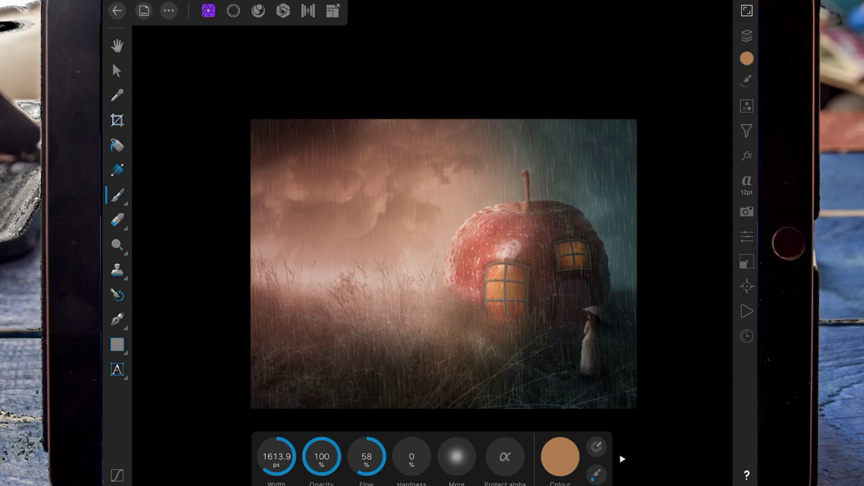
Select the top layer and add a new empty pixel layer
click(746, 35)
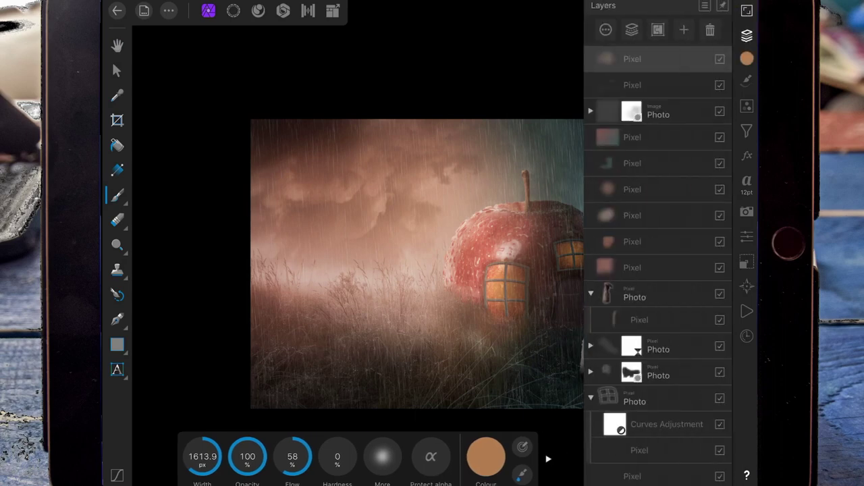
click(661, 293)
click(683, 30)
click(746, 35)
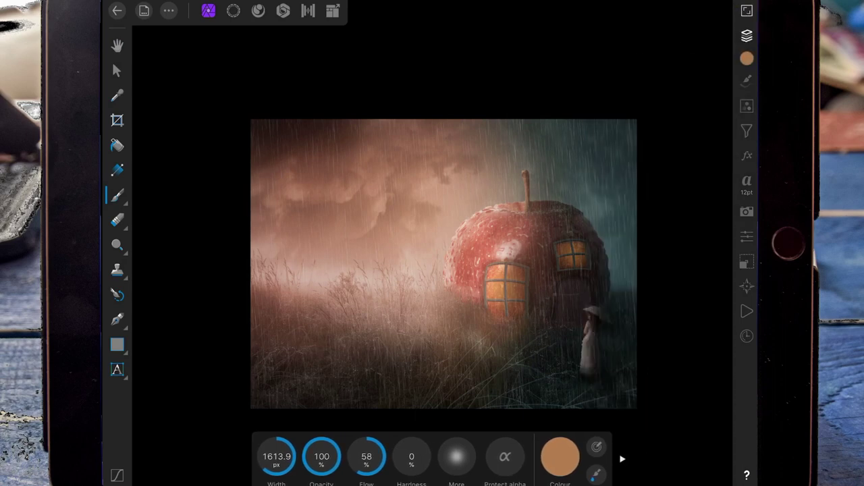
click(746, 58)
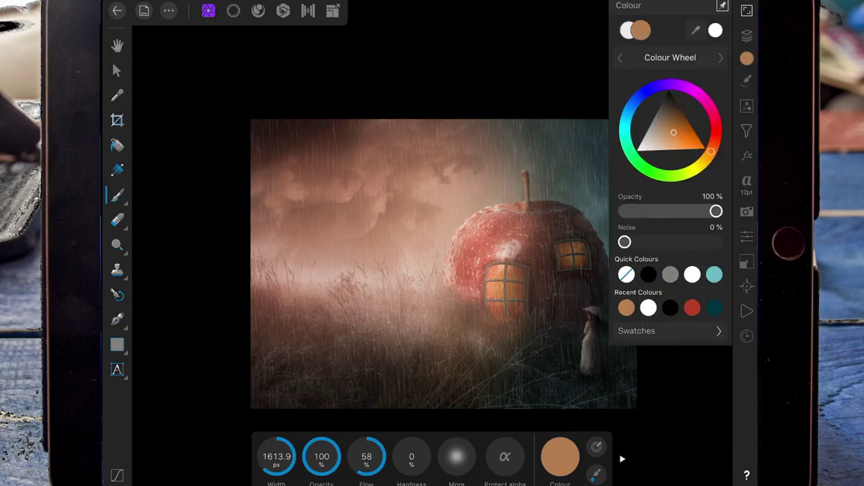
Move the new pixel layer into the girl's Photo group
click(747, 35)
drag(666, 286, 659, 318)
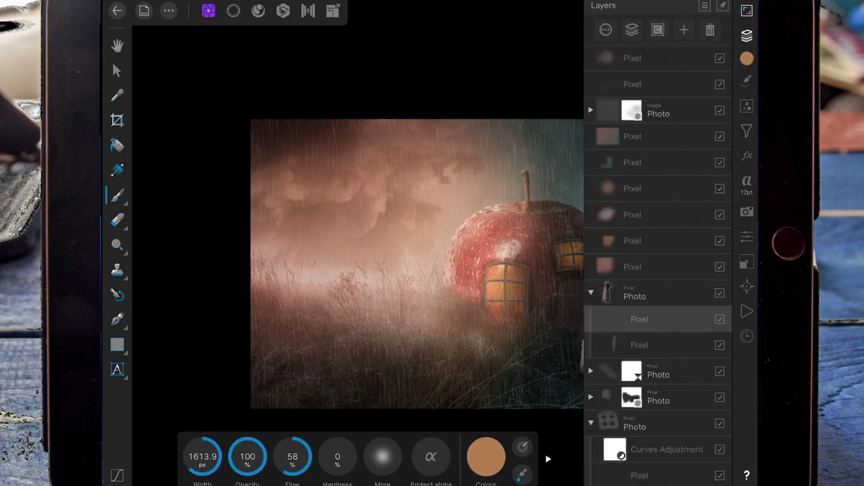
click(747, 35)
scroll(592, 324, up, 5)
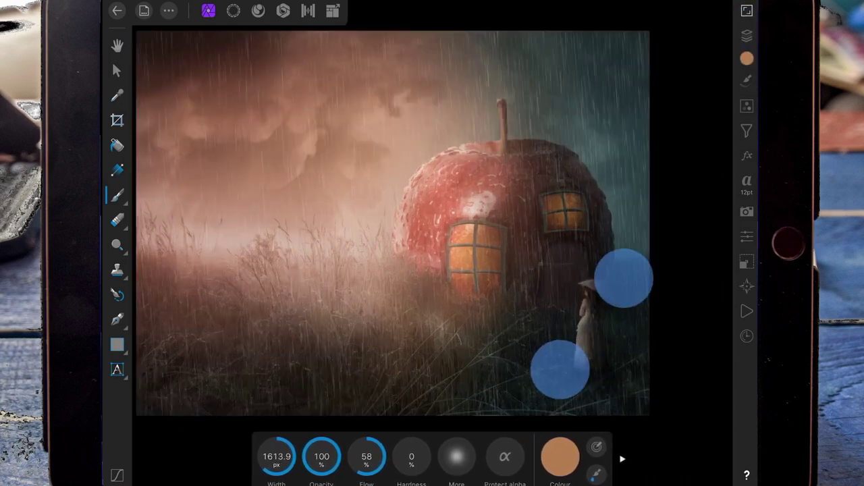
scroll(591, 324, up, 3)
Paint the girl's umbrella and figure red with a smaller brush
click(560, 457)
mouse_move(620, 327)
mouse_down()
mouse_move(627, 341)
mouse_move(616, 353)
mouse_move(583, 344)
mouse_up()
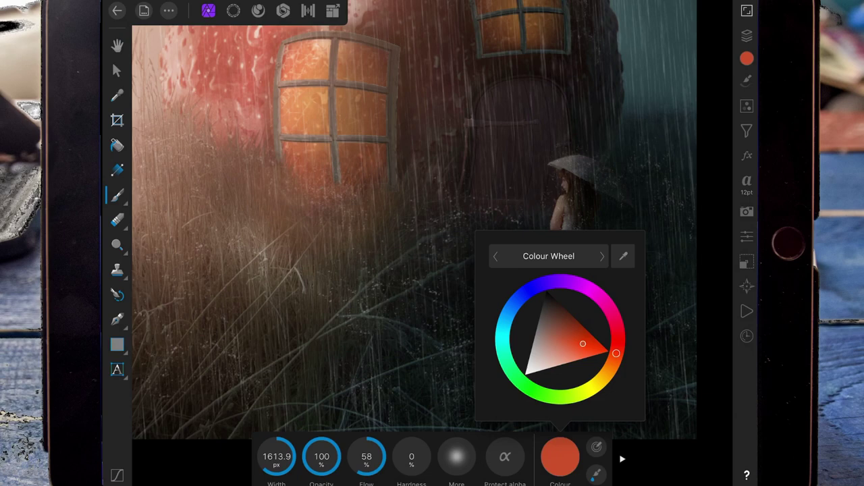
drag(276, 456, 220, 449)
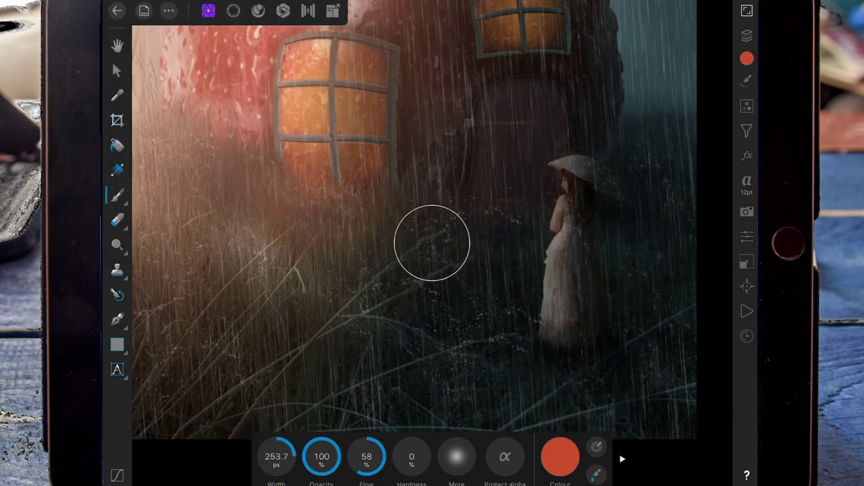
drag(276, 456, 270, 456)
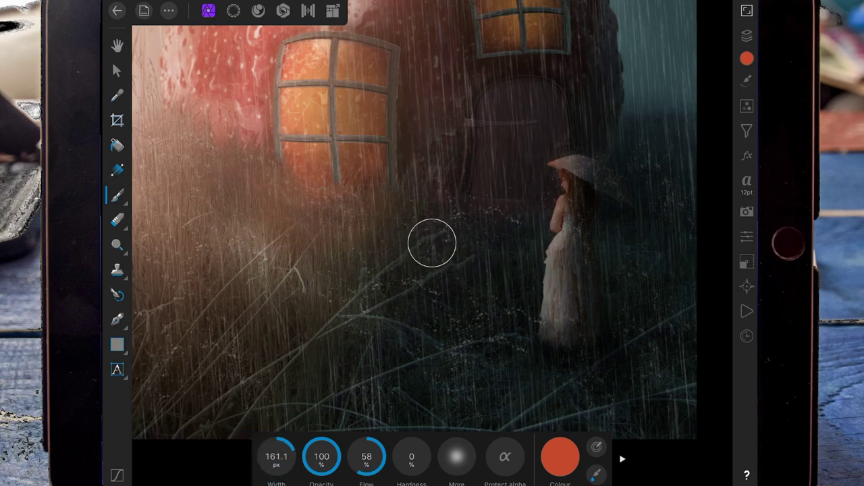
drag(522, 175, 557, 334)
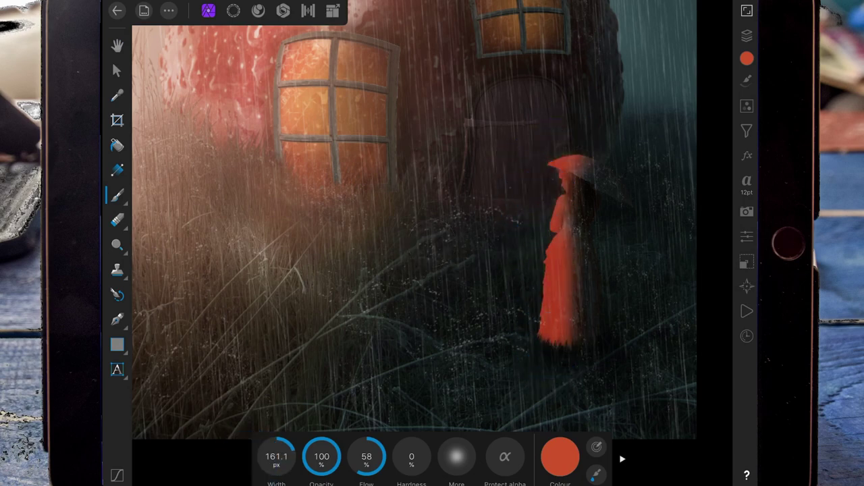
Set the red layer to Soft Light blending at about 33% opacity
click(746, 35)
click(675, 318)
click(656, 94)
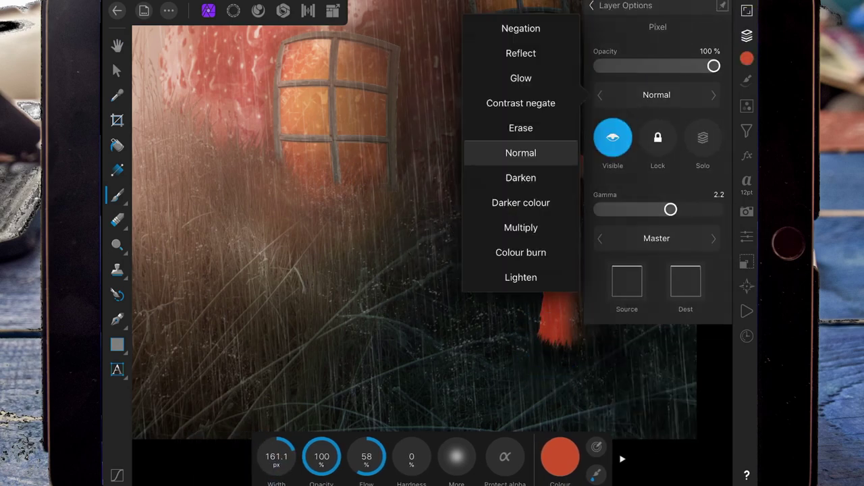
drag(521, 270, 520, 142)
drag(520, 192, 520, 152)
click(520, 203)
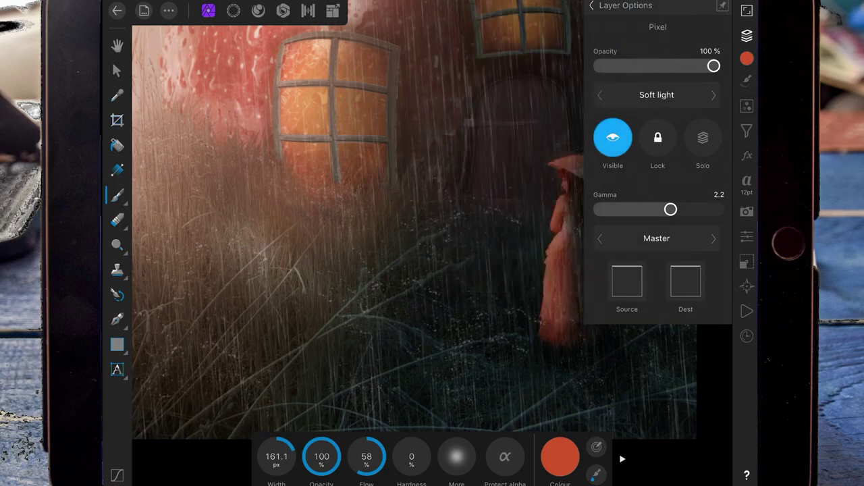
drag(668, 66, 617, 64)
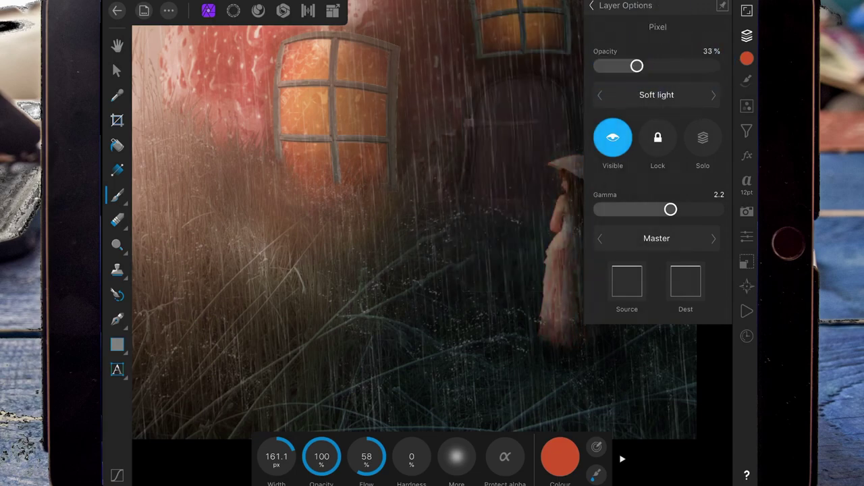
scroll(587, 284, down, 5)
Add a new pixel layer at the top of the layer stack
scroll(371, 203, down, 3)
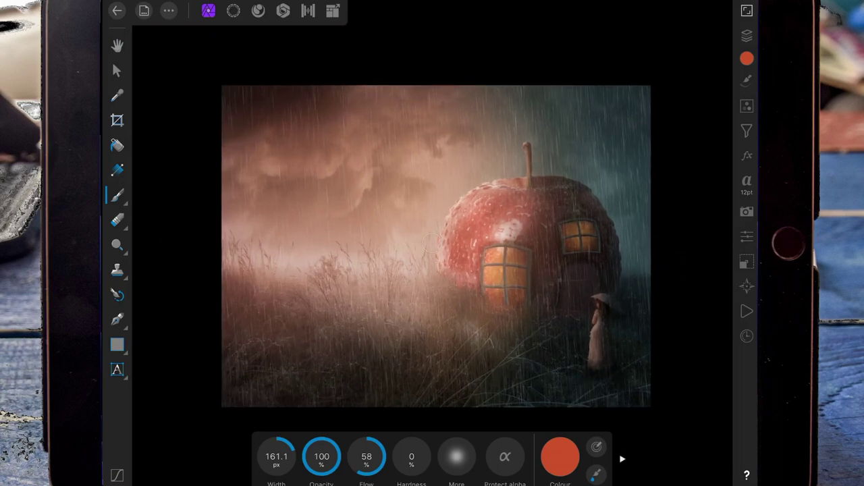
click(746, 35)
click(646, 7)
click(633, 59)
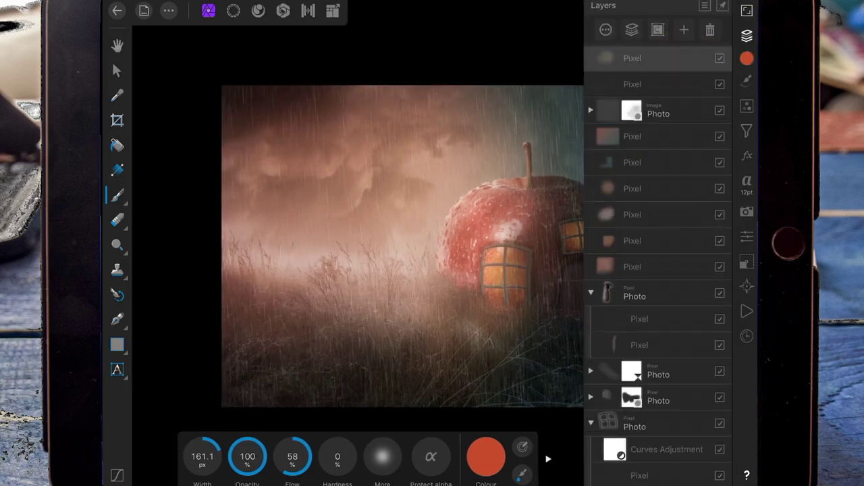
click(684, 30)
click(663, 70)
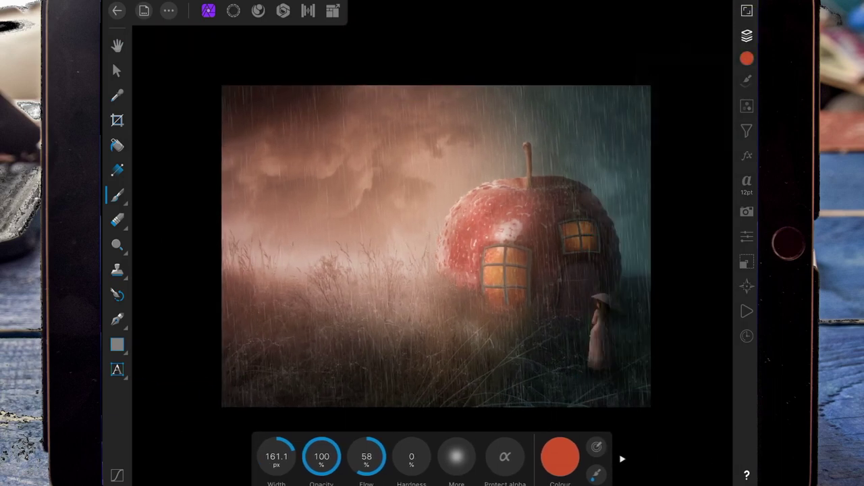
click(746, 35)
click(747, 35)
Paint black over the top, bottom and right edges with an 876 px brush
click(560, 456)
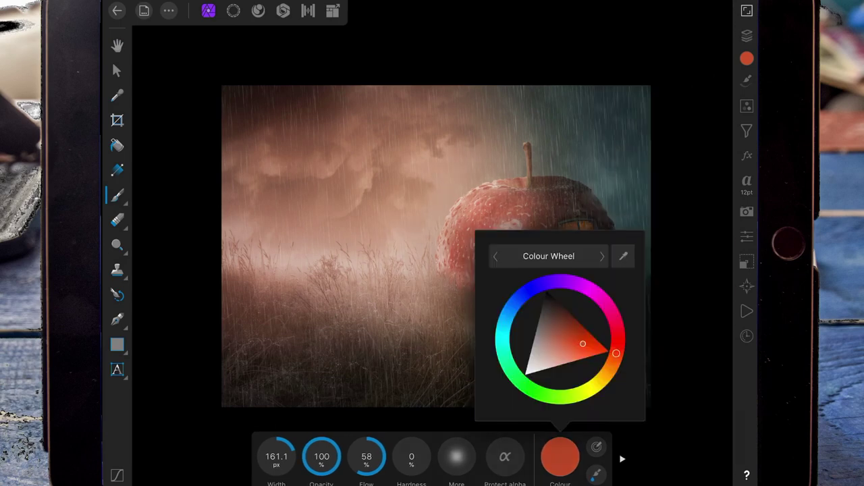
drag(582, 330, 527, 251)
click(560, 456)
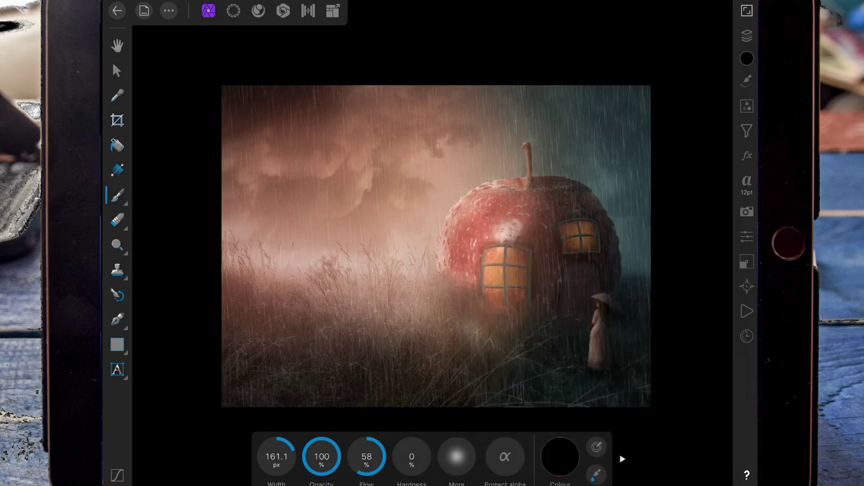
drag(277, 456, 573, 392)
drag(270, 456, 330, 441)
drag(276, 456, 569, 380)
mouse_move(592, 69)
mouse_down()
mouse_move(372, 80)
mouse_move(601, 61)
mouse_move(212, 345)
mouse_move(289, 399)
mouse_move(383, 412)
mouse_move(630, 407)
mouse_move(673, 216)
mouse_move(669, 347)
mouse_move(681, 191)
mouse_up()
mouse_move(681, 191)
mouse_down()
mouse_move(321, 60)
mouse_move(209, 212)
mouse_move(500, 414)
mouse_move(526, 81)
mouse_move(347, 407)
mouse_move(461, 68)
mouse_move(310, 141)
mouse_up()
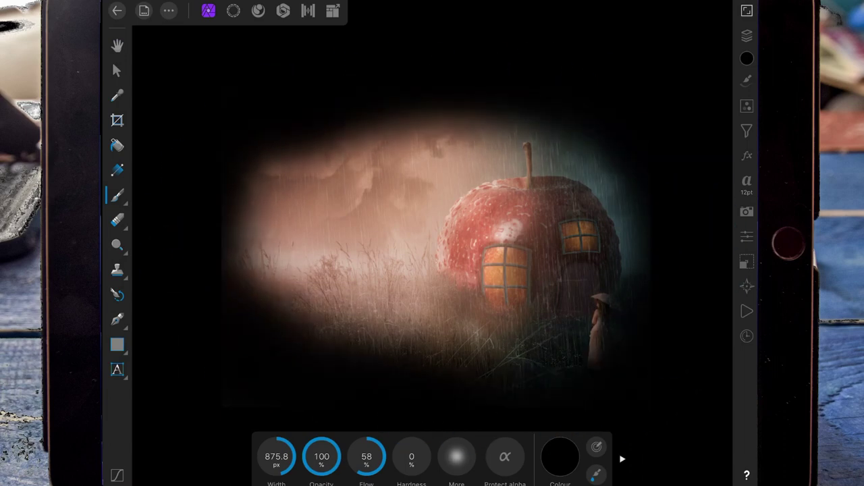
Lower the vignette layer's opacity to around 27%
click(747, 35)
click(607, 31)
mouse_move(711, 65)
mouse_down()
mouse_move(603, 66)
mouse_move(623, 65)
mouse_up()
click(591, 6)
click(747, 35)
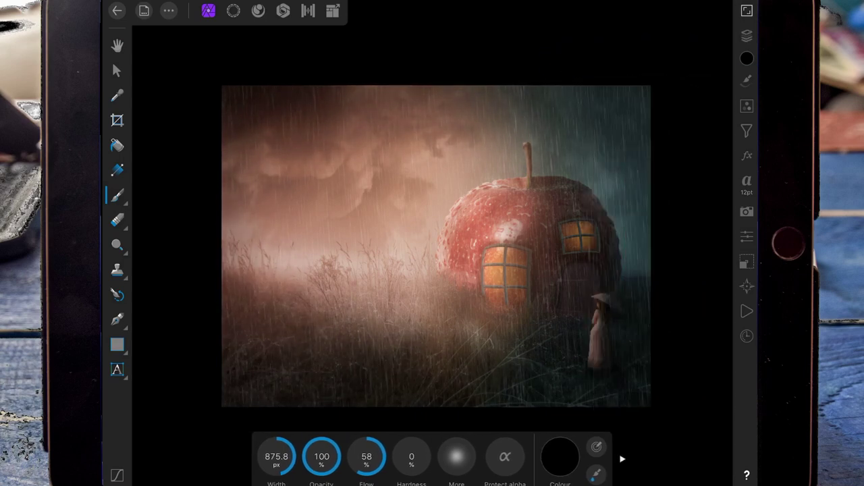
scroll(604, 229, down, 2)
Fade another pixel layer's opacity down to a low value
click(746, 35)
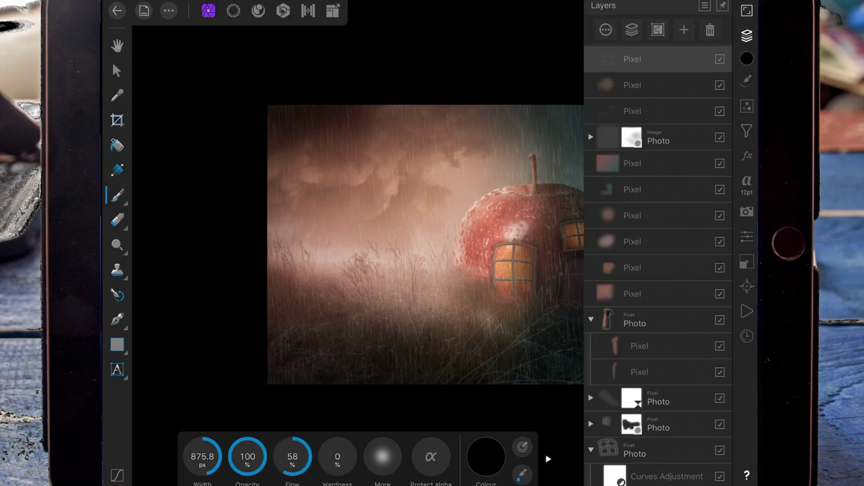
click(747, 35)
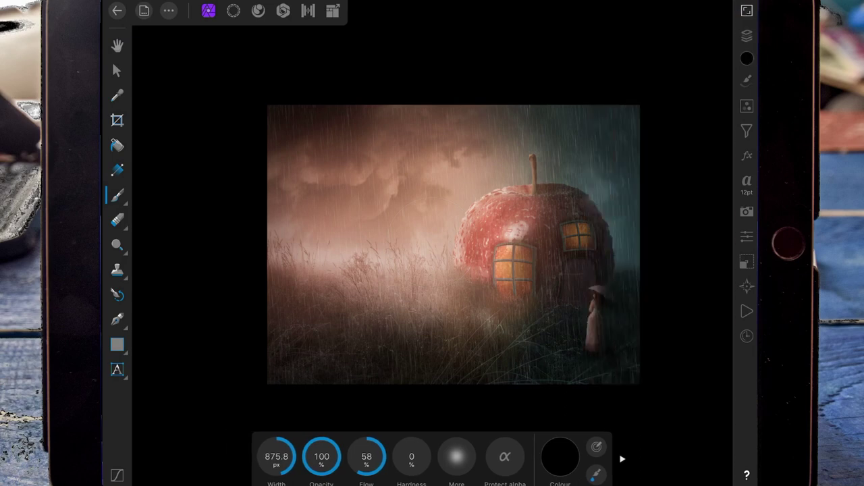
click(746, 35)
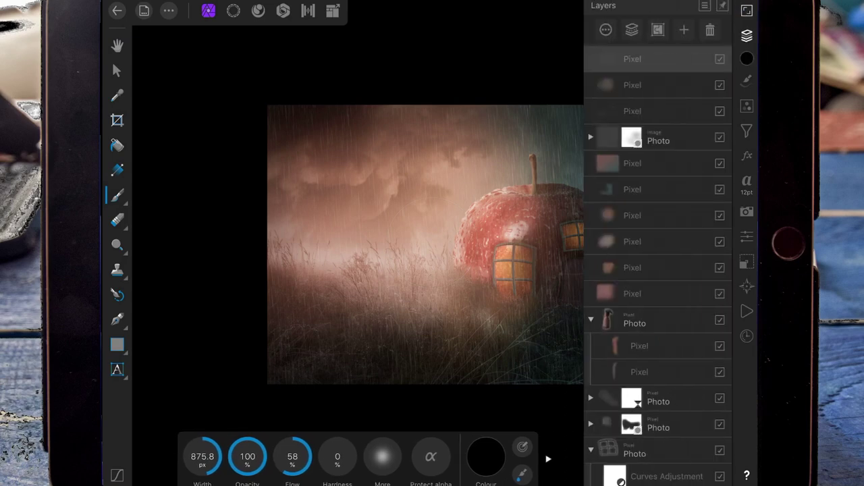
mouse_move(623, 66)
mouse_down()
mouse_move(599, 66)
mouse_move(614, 66)
mouse_up()
click(608, 6)
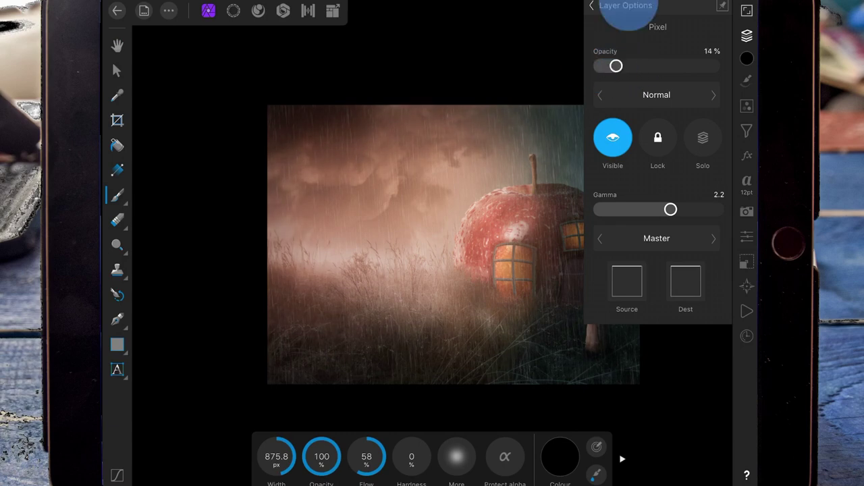
Place the birds image from the photo library into the document
click(746, 35)
click(168, 10)
click(193, 85)
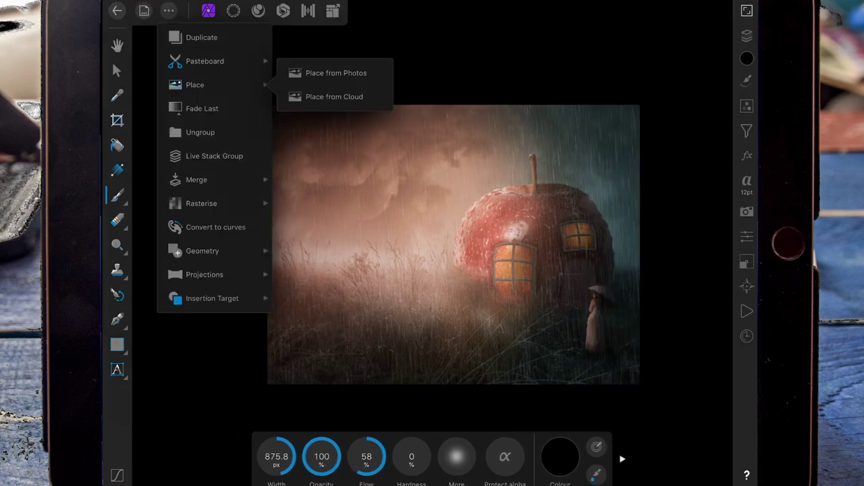
click(472, 270)
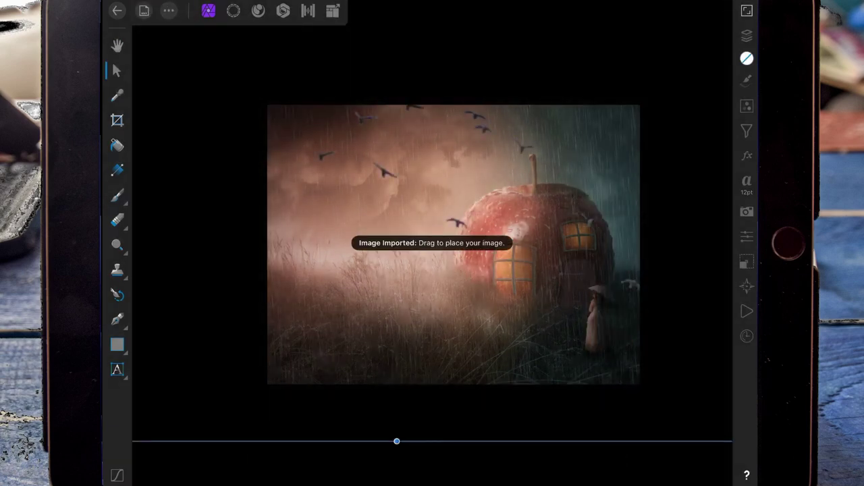
Shrink the birds and position them in the sky left of the apple house
drag(684, 23, 312, 272)
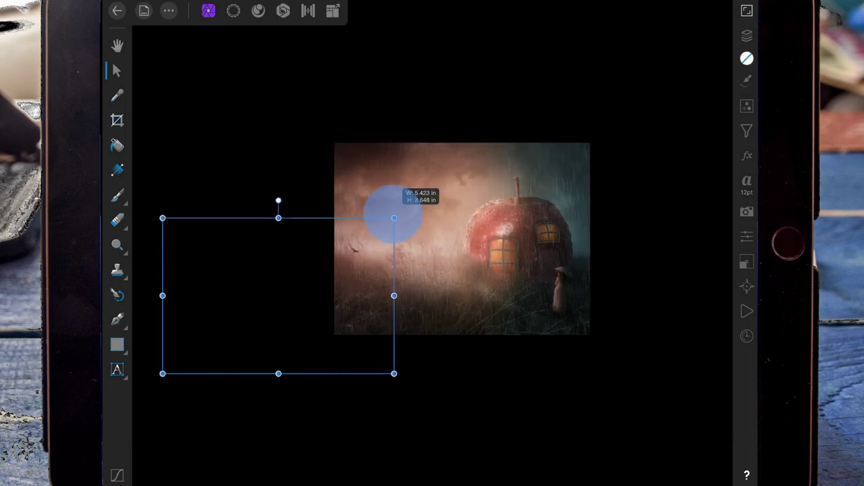
drag(236, 323, 446, 200)
scroll(452, 246, up, 3)
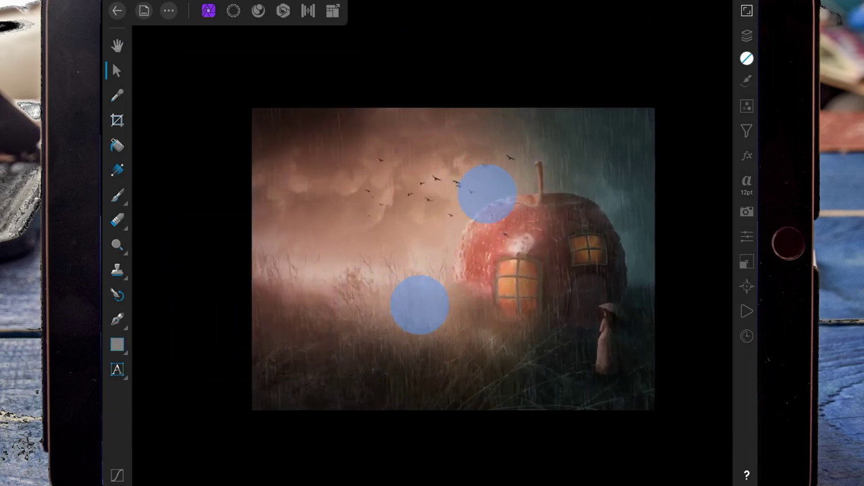
scroll(417, 233, up, 3)
scroll(417, 233, down, 3)
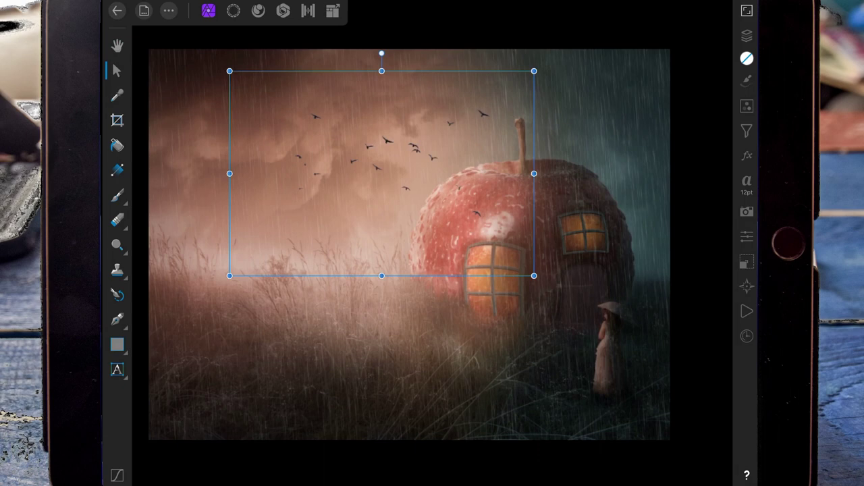
click(746, 261)
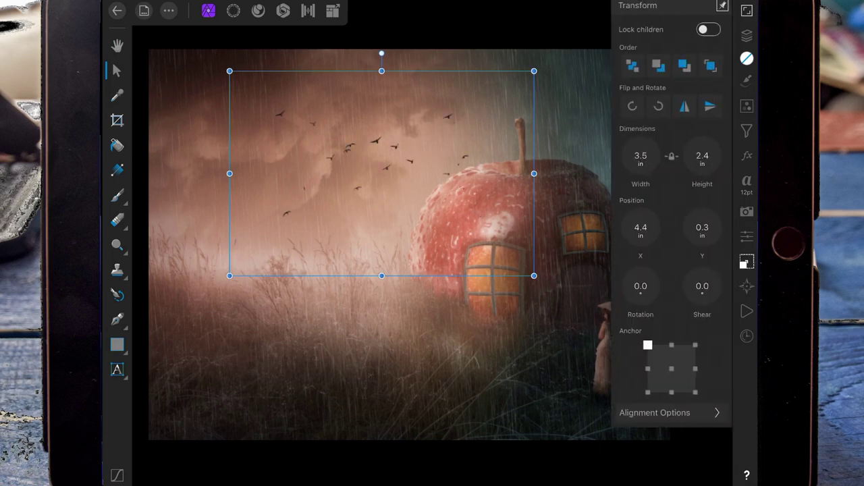
drag(382, 164, 338, 172)
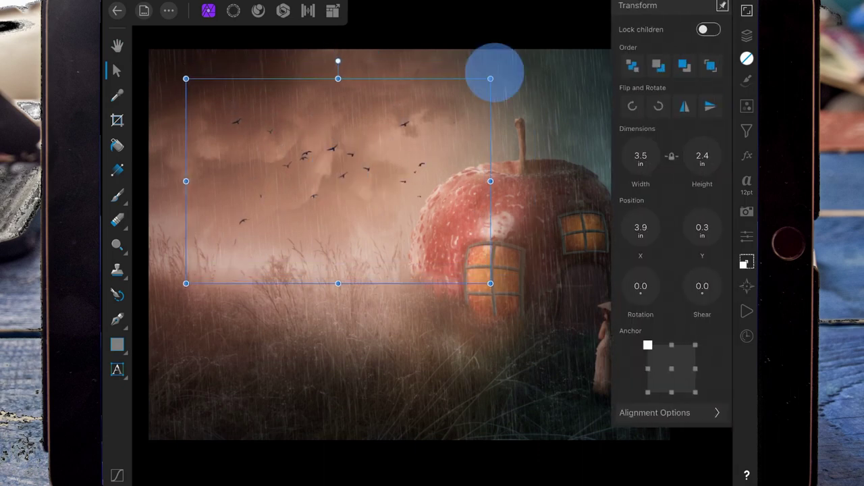
drag(490, 78, 459, 100)
drag(402, 146, 427, 135)
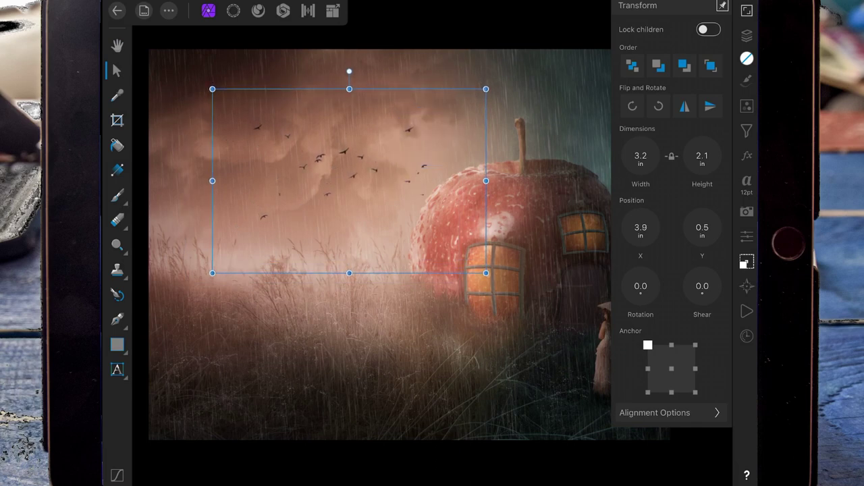
scroll(401, 247, down, 3)
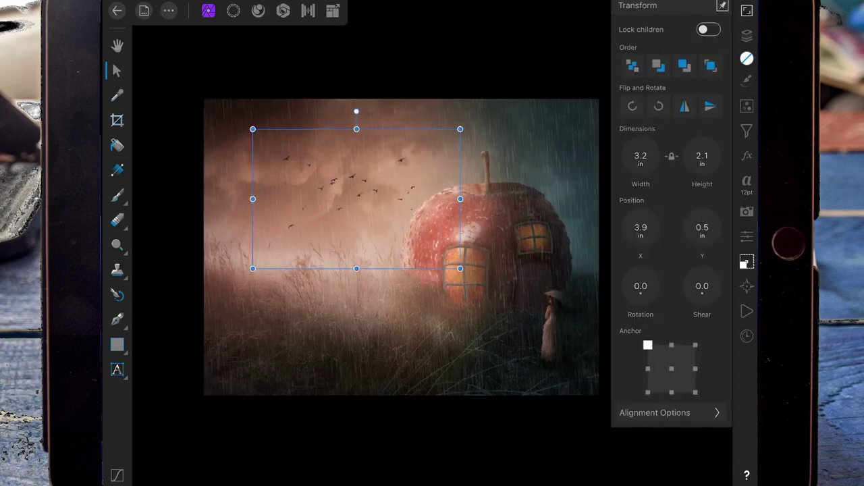
Blend the birds layer in Overlay mode at about 66% opacity
click(747, 35)
click(661, 30)
click(656, 94)
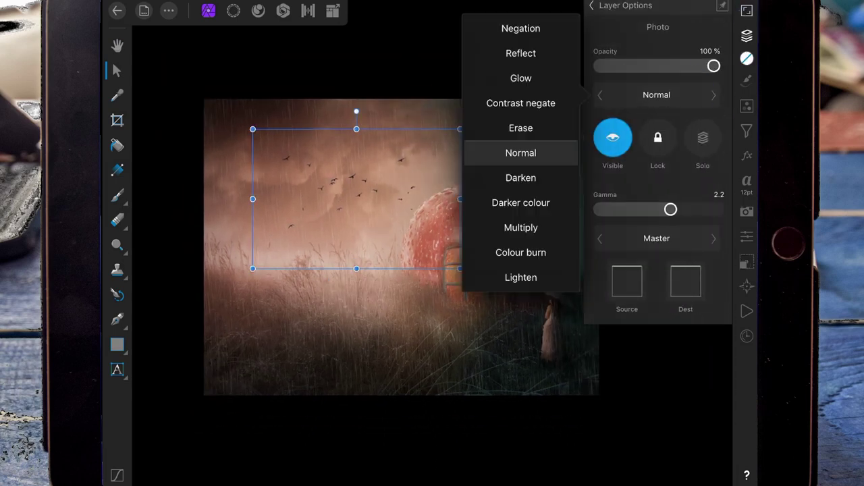
drag(530, 239, 554, 37)
click(520, 152)
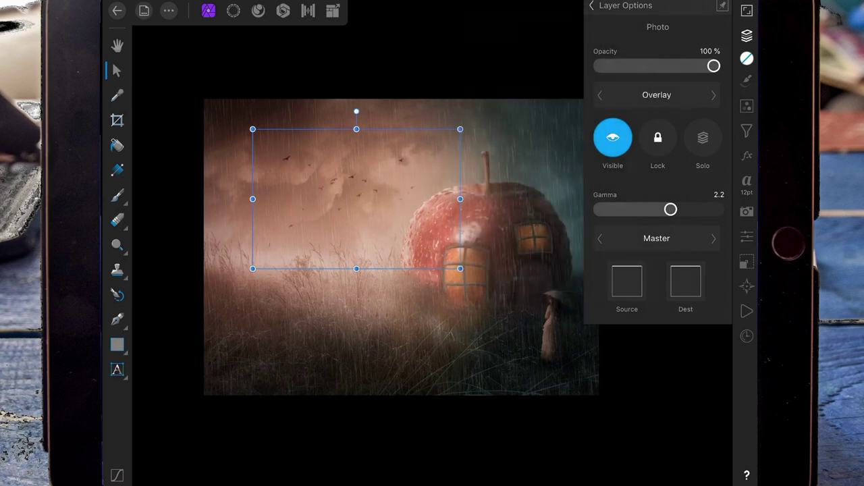
mouse_move(713, 66)
mouse_down()
mouse_move(603, 66)
mouse_move(675, 66)
mouse_up()
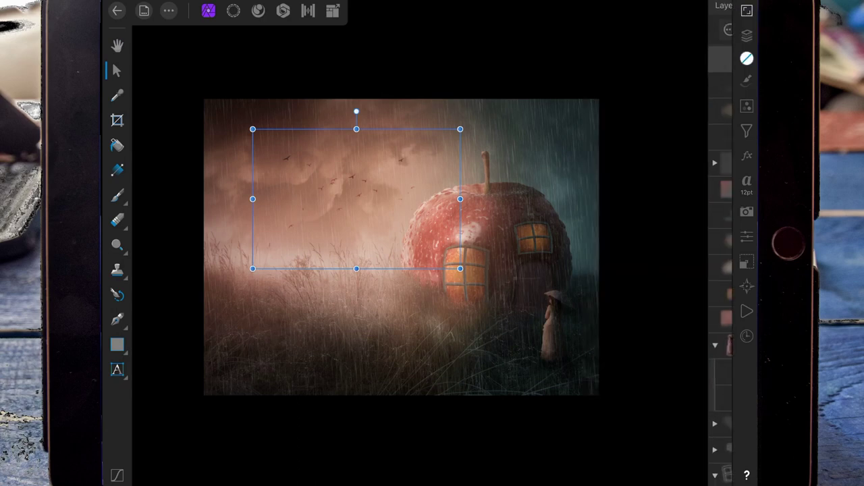
click(589, 121)
scroll(554, 229, down, 1)
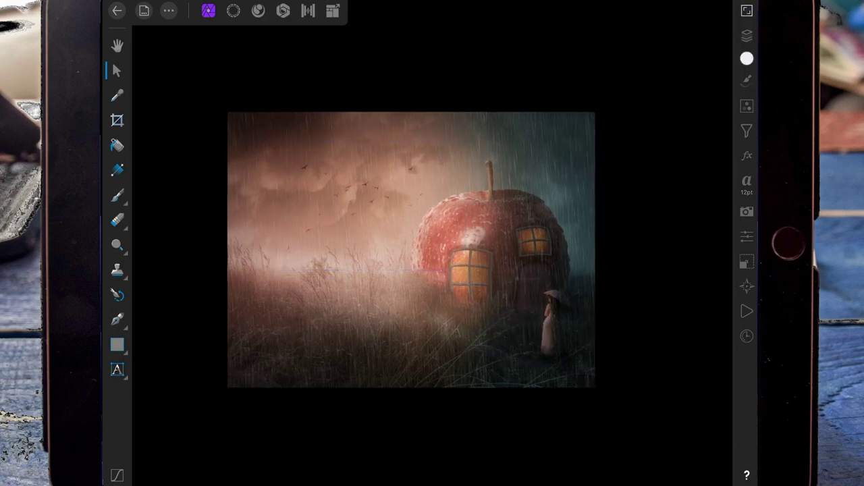
scroll(624, 245, up, 2)
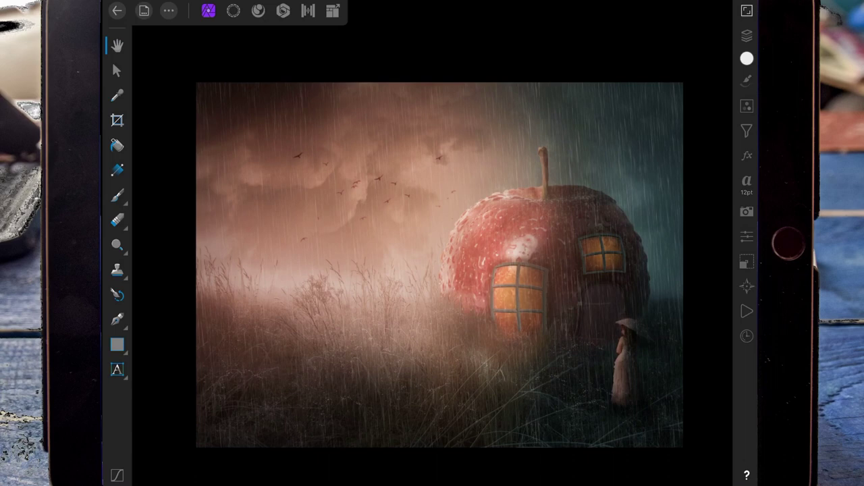
Trim the left side of the field with the Crop Tool to make the image square
click(117, 120)
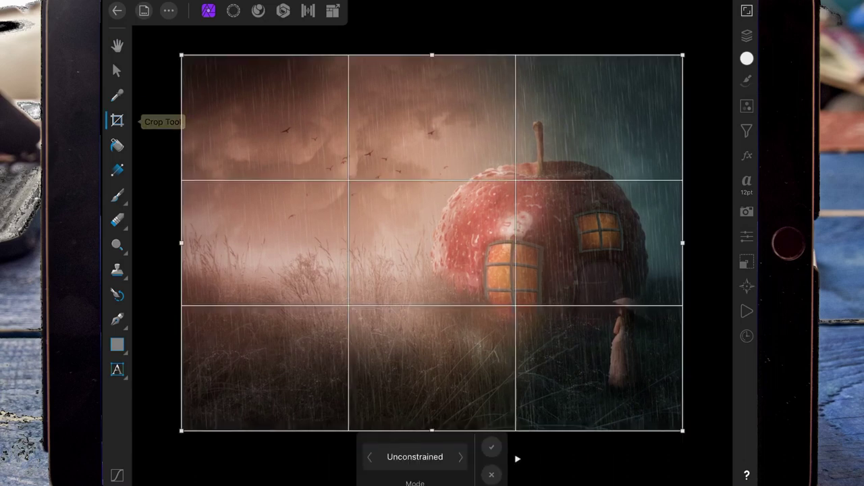
drag(187, 236, 268, 233)
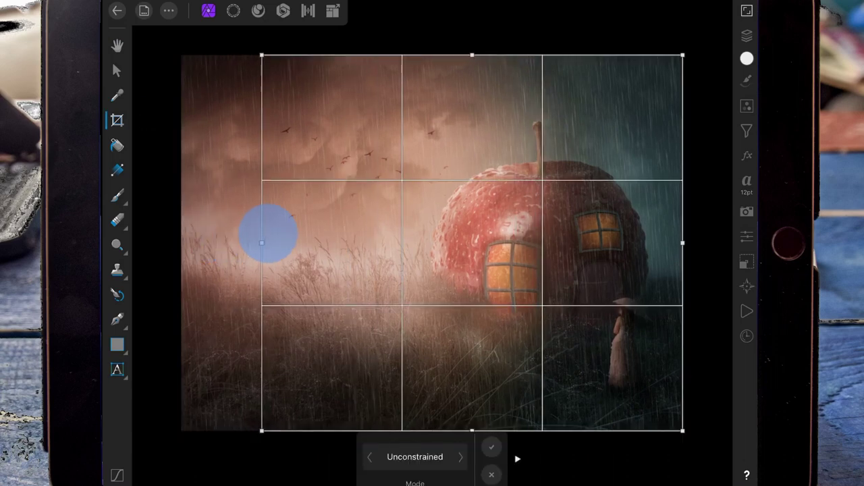
click(491, 447)
scroll(560, 318, down, 2)
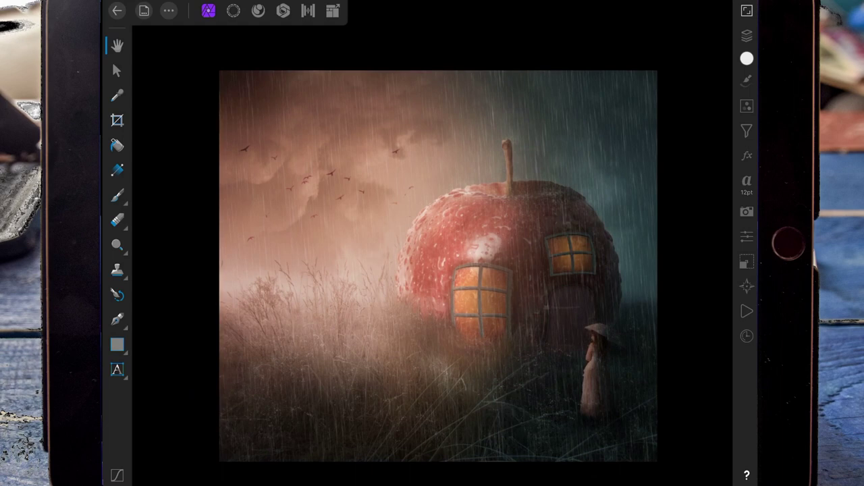
scroll(553, 304, up, 2)
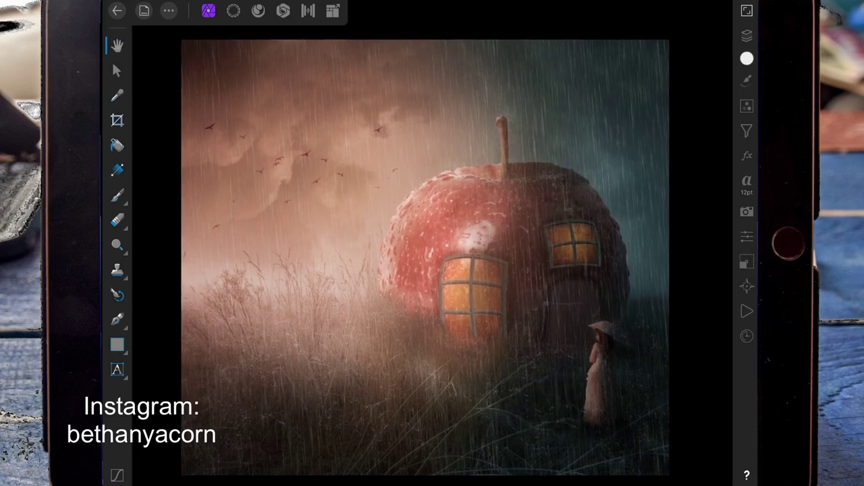
scroll(606, 254, down, 1)
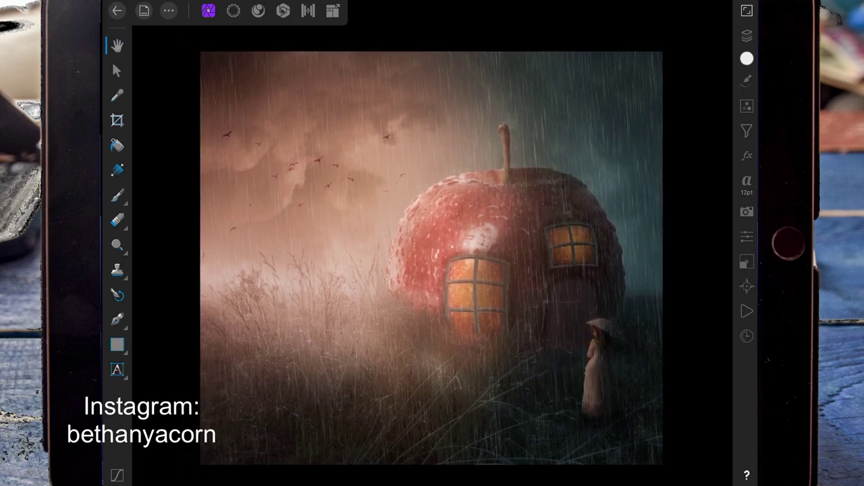